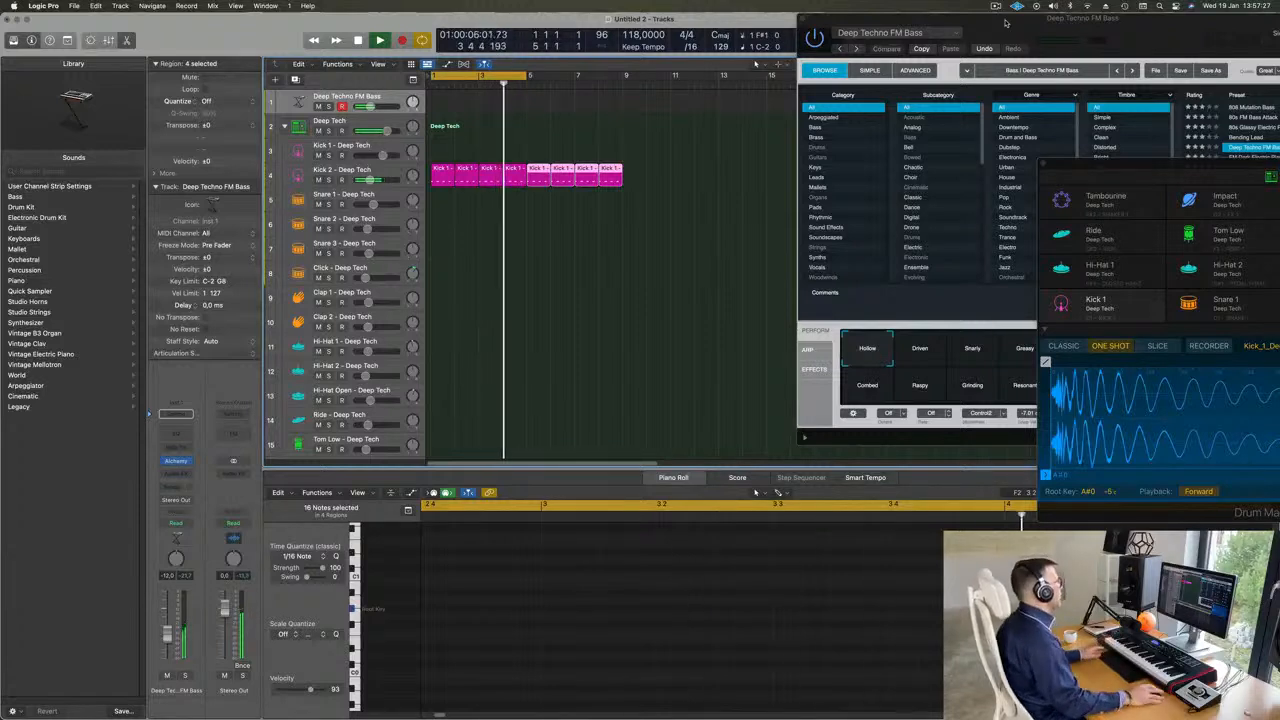
Stop playback and copy the first region of the Kick 2 track onto the Snare 1 track at bar 1
{"action": "left_click", "coordinate": [442, 174]}
{"action": "left_click_drag", "start_coordinate": [444, 214], "coordinate": [444, 238]}
{"action": "key", "text": "space"}
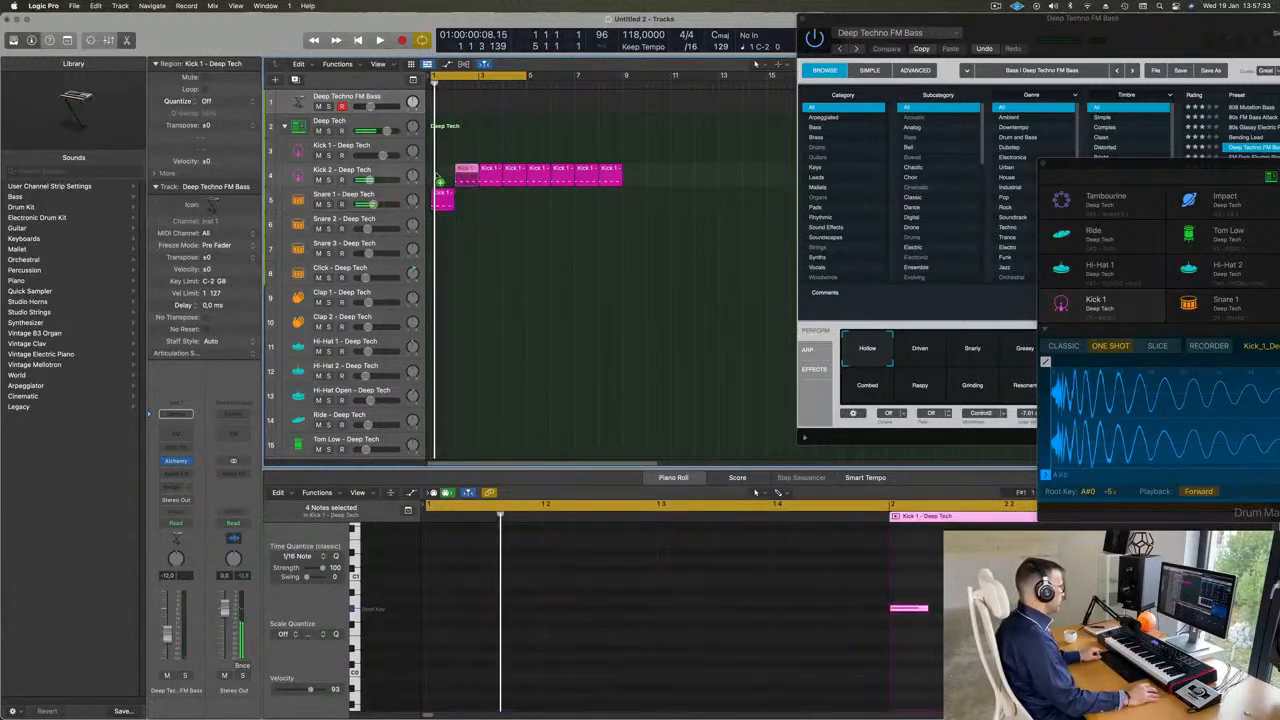
{"action": "left_click_drag", "start_coordinate": [466, 178], "coordinate": [443, 195]}
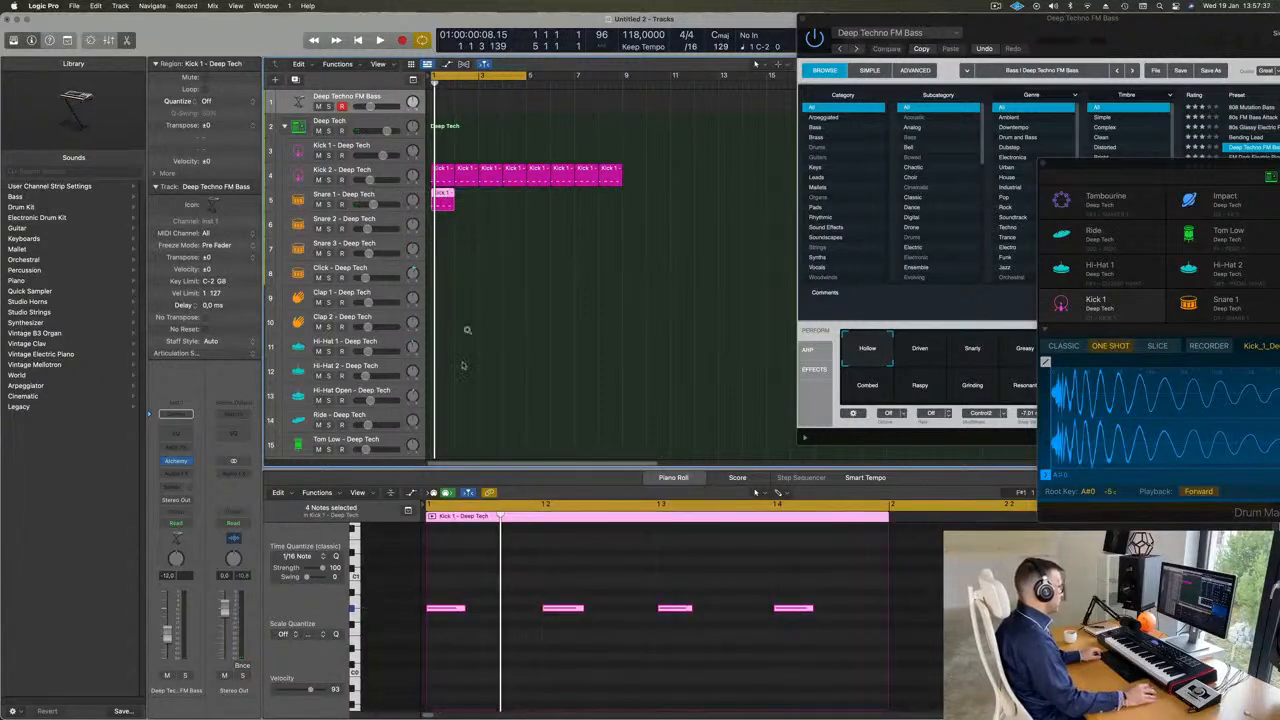
Raise the pitch of the notes in the Snare 1 region and delete the ones on beats 1 and 3
{"action": "left_click_drag", "start_coordinate": [458, 594], "coordinate": [869, 649]}
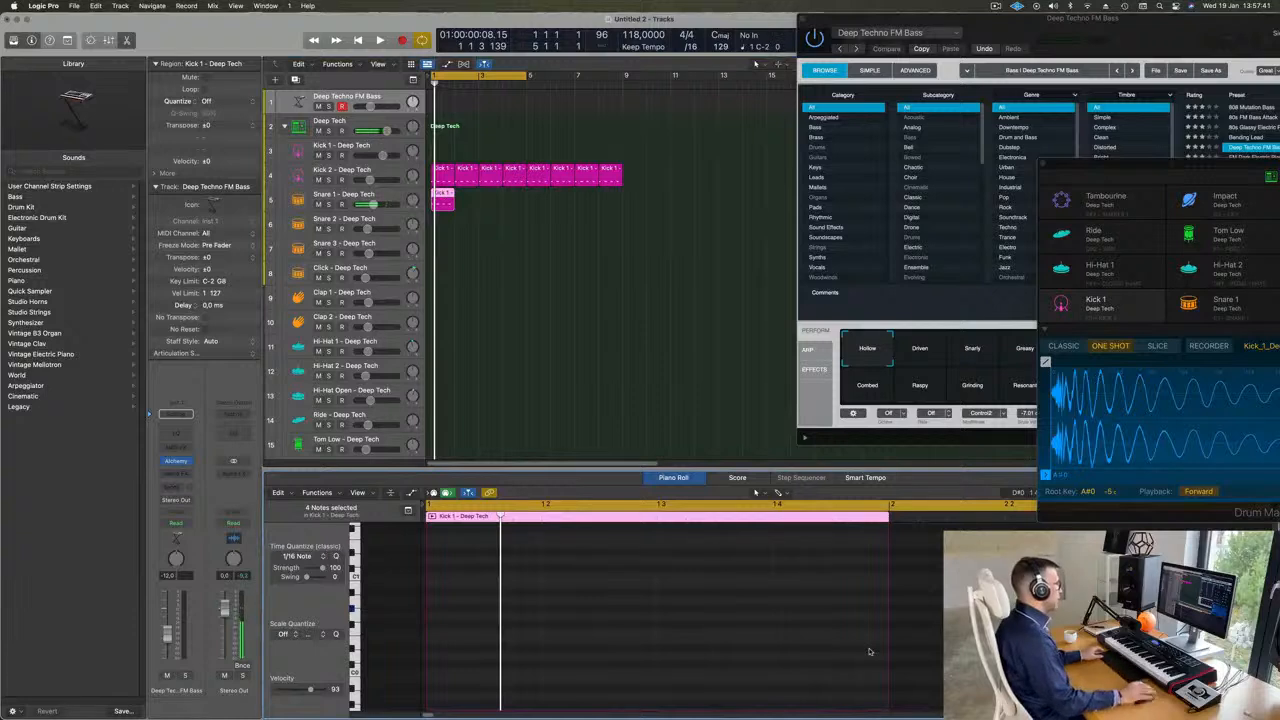
{"action": "scroll", "coordinate": [790, 648], "scroll_direction": "up", "scroll_amount": 3}
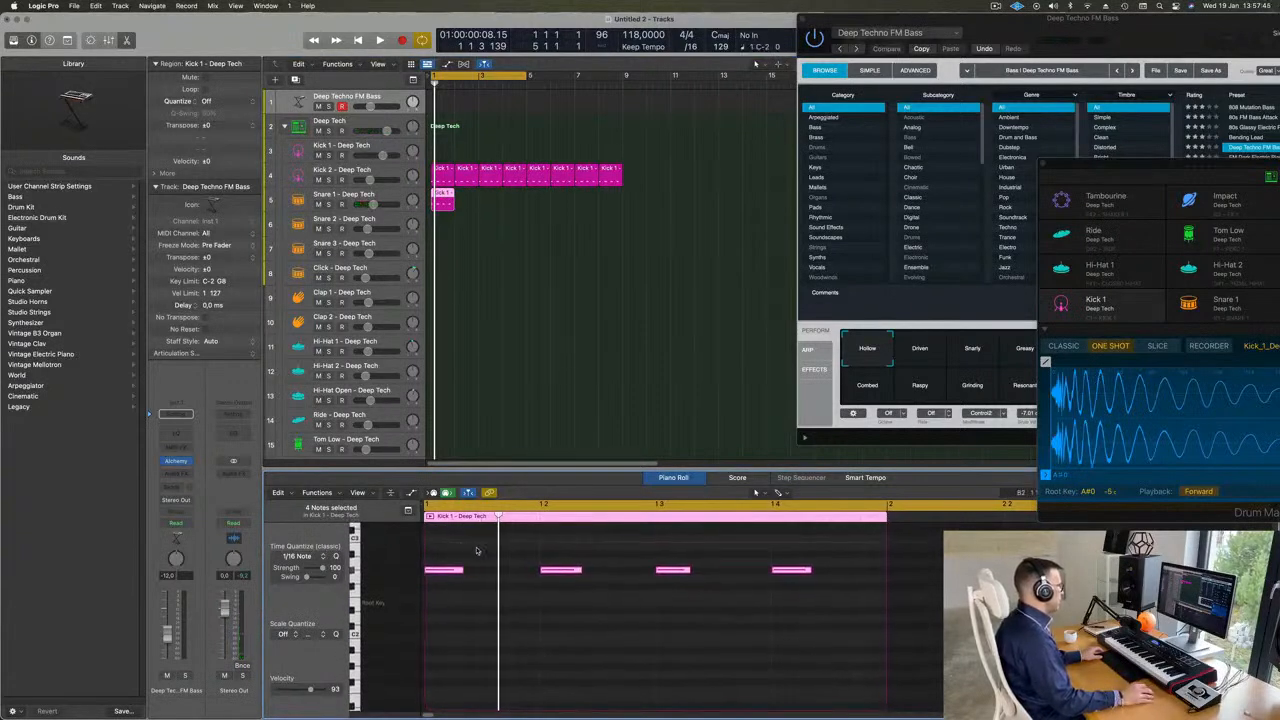
{"action": "left_click_drag", "start_coordinate": [476, 550], "coordinate": [450, 575]}
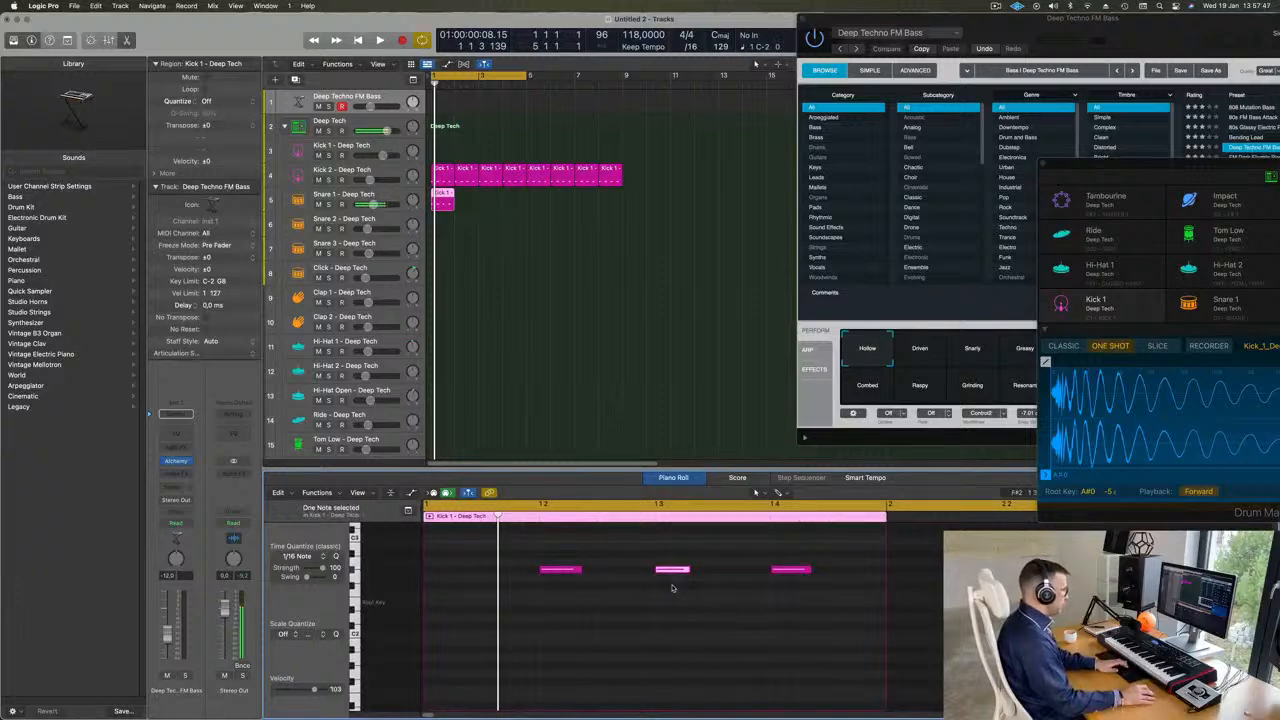
{"action": "key", "text": "Delete"}
{"action": "left_click_drag", "start_coordinate": [545, 540], "coordinate": [940, 640]}
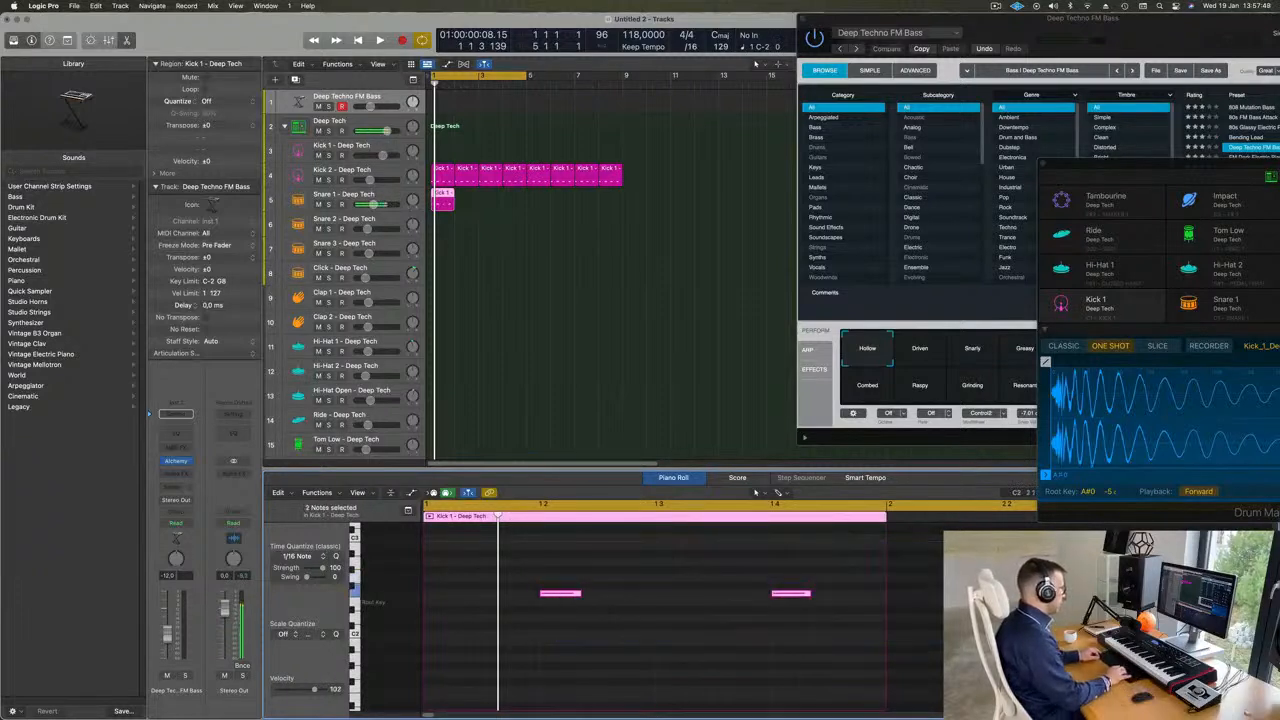
Audition the loop and lower the two remaining snare notes by a few semitones
{"action": "key", "text": "space"}
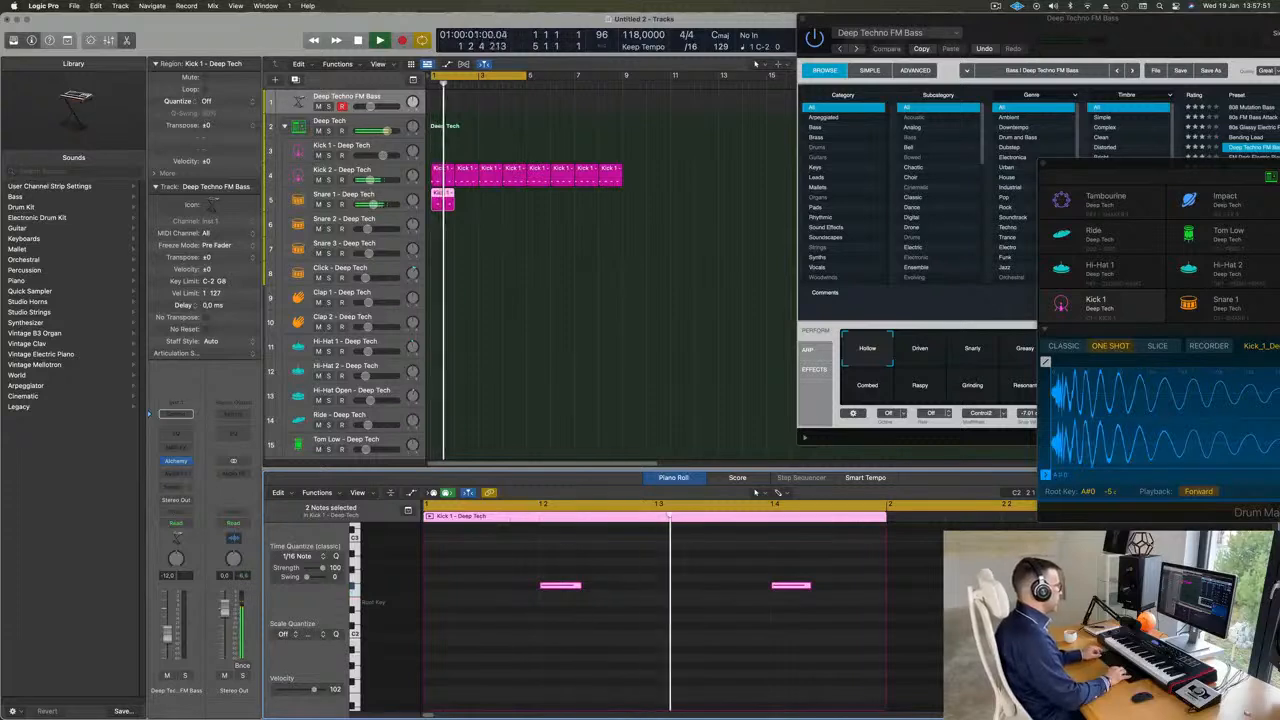
{"action": "key", "text": "alt+Down"}
{"action": "key", "text": "alt+Down"}
{"action": "key", "text": "alt+Down"}
{"action": "key", "text": "alt+Down"}
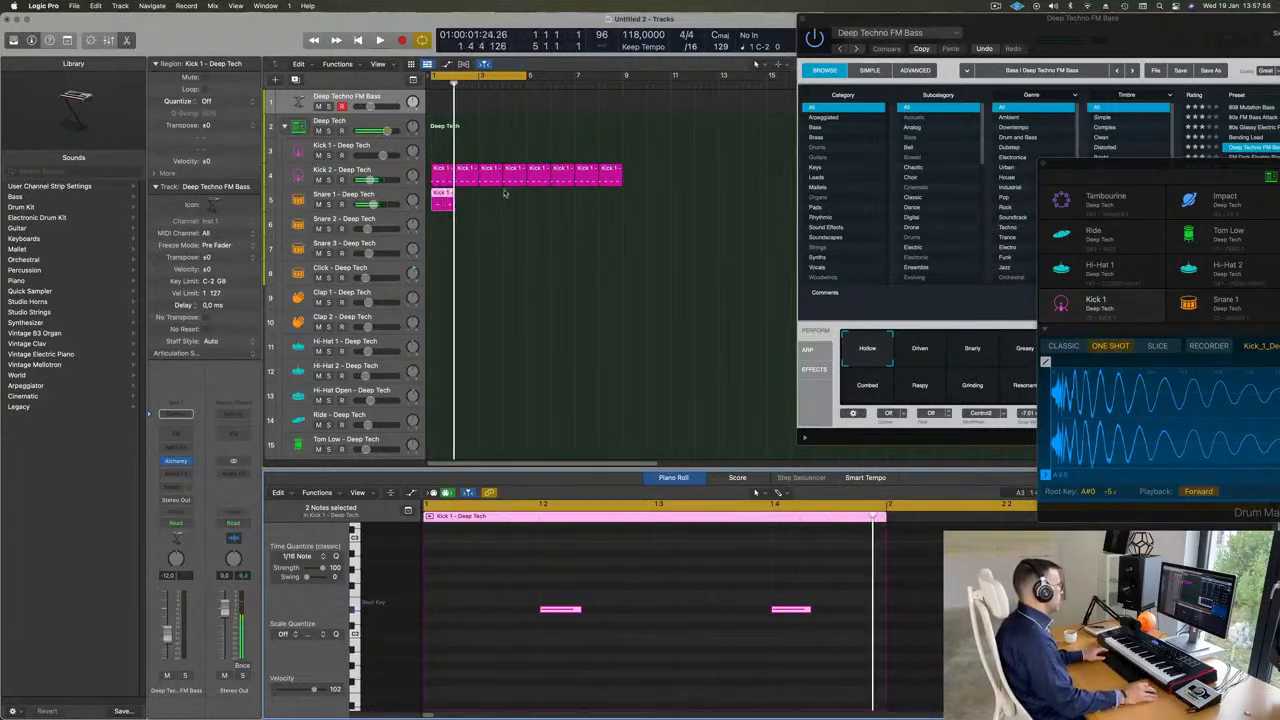
Repeat the one-bar Snare 1 region until it fills eight bars alongside the kick regions, and select the first one
{"action": "left_click", "coordinate": [455, 205]}
{"action": "left_click", "coordinate": [437, 206]}
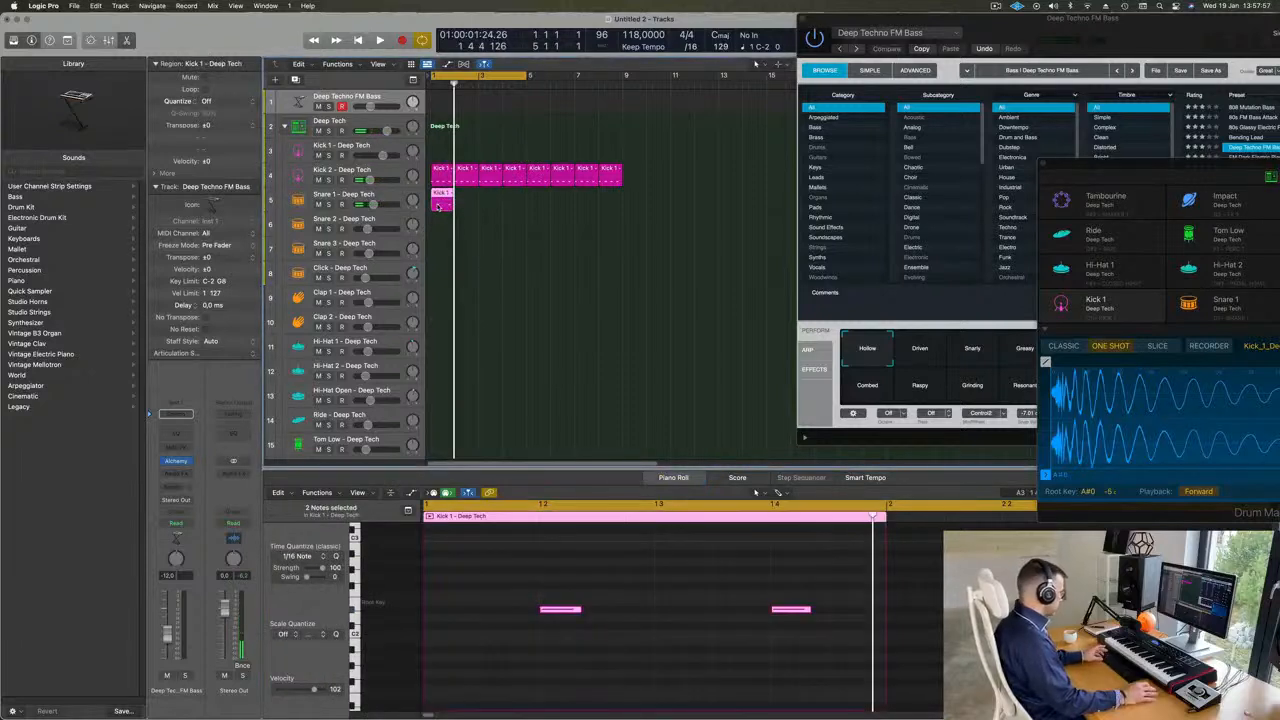
{"action": "key", "text": "super+r"}
{"action": "key", "text": "super+r"}
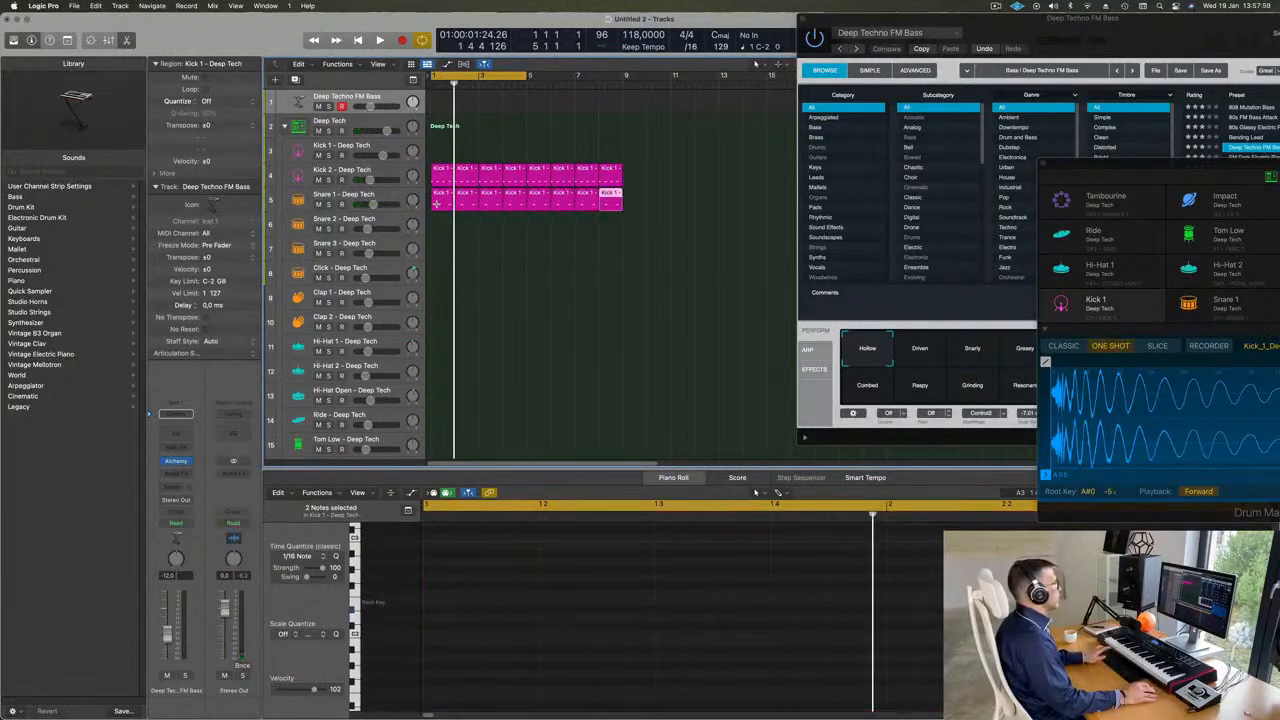
{"action": "left_click", "coordinate": [438, 198]}
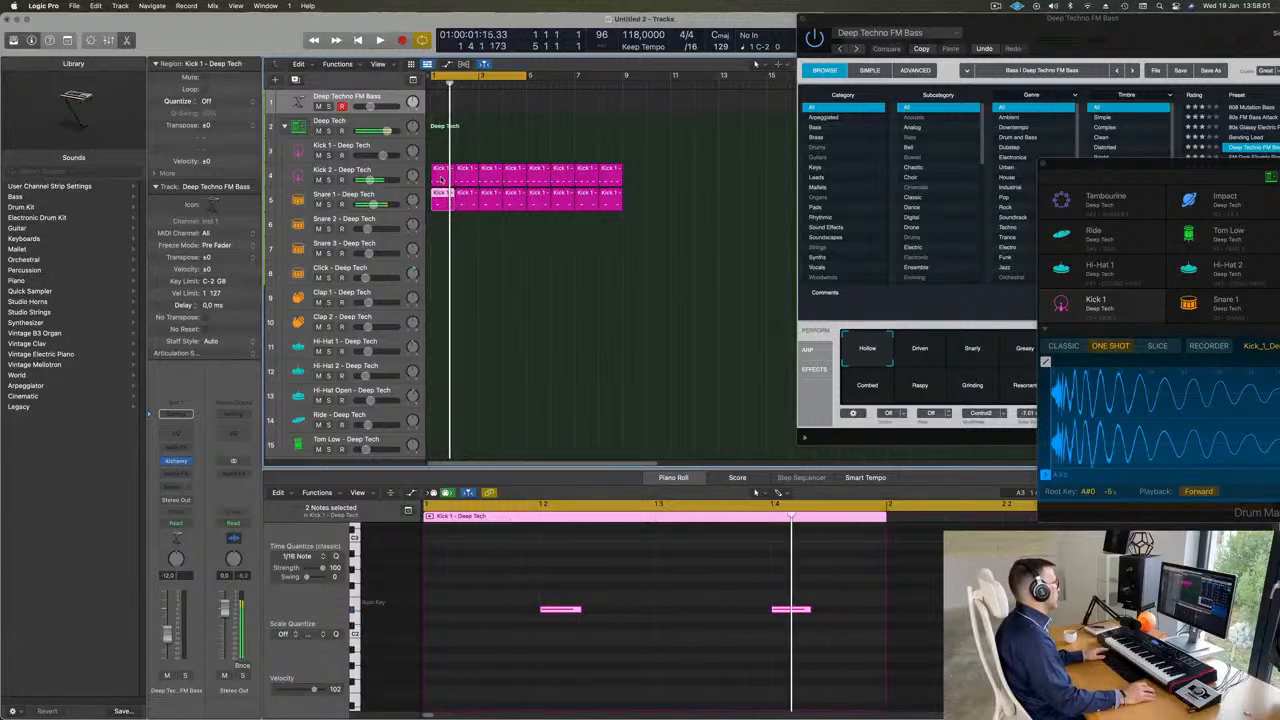
Copy the first Kick 2 region to the Hi-Hat Open track, raise its notes and shift them to the offbeats
{"action": "left_click_drag", "start_coordinate": [440, 179], "coordinate": [438, 400]}
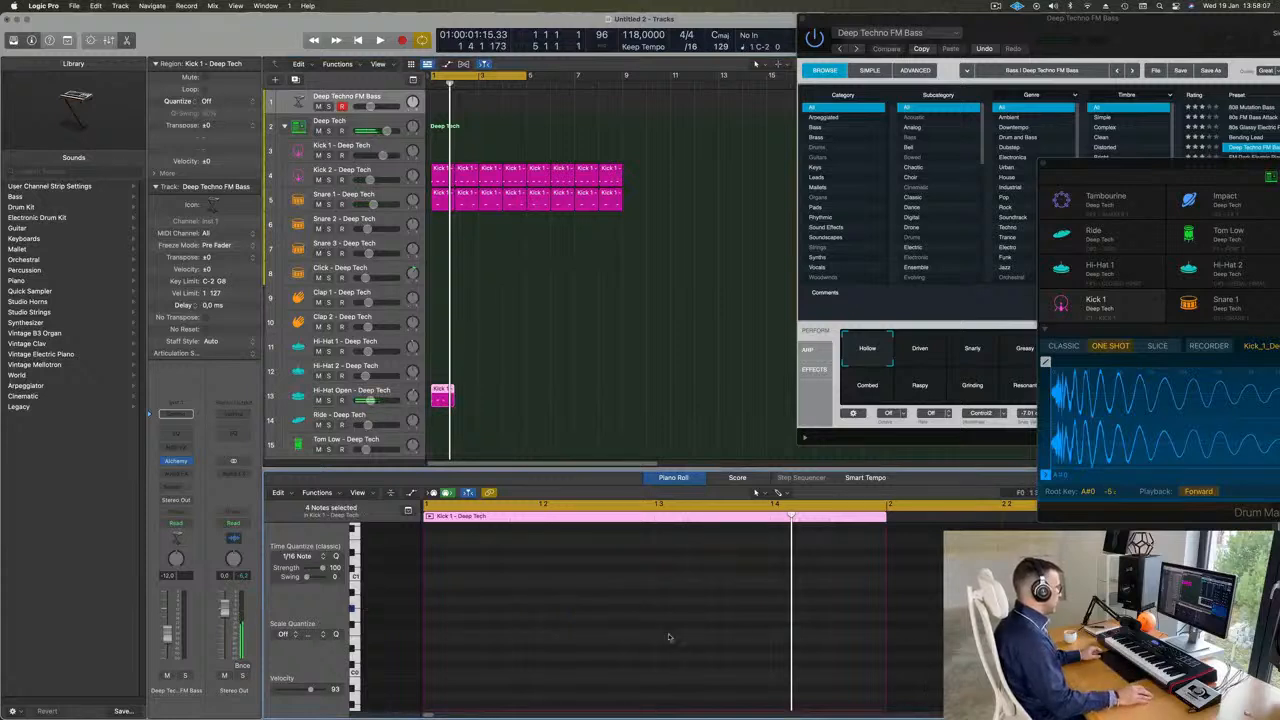
{"action": "scroll", "coordinate": [669, 637], "scroll_direction": "up", "scroll_amount": 2}
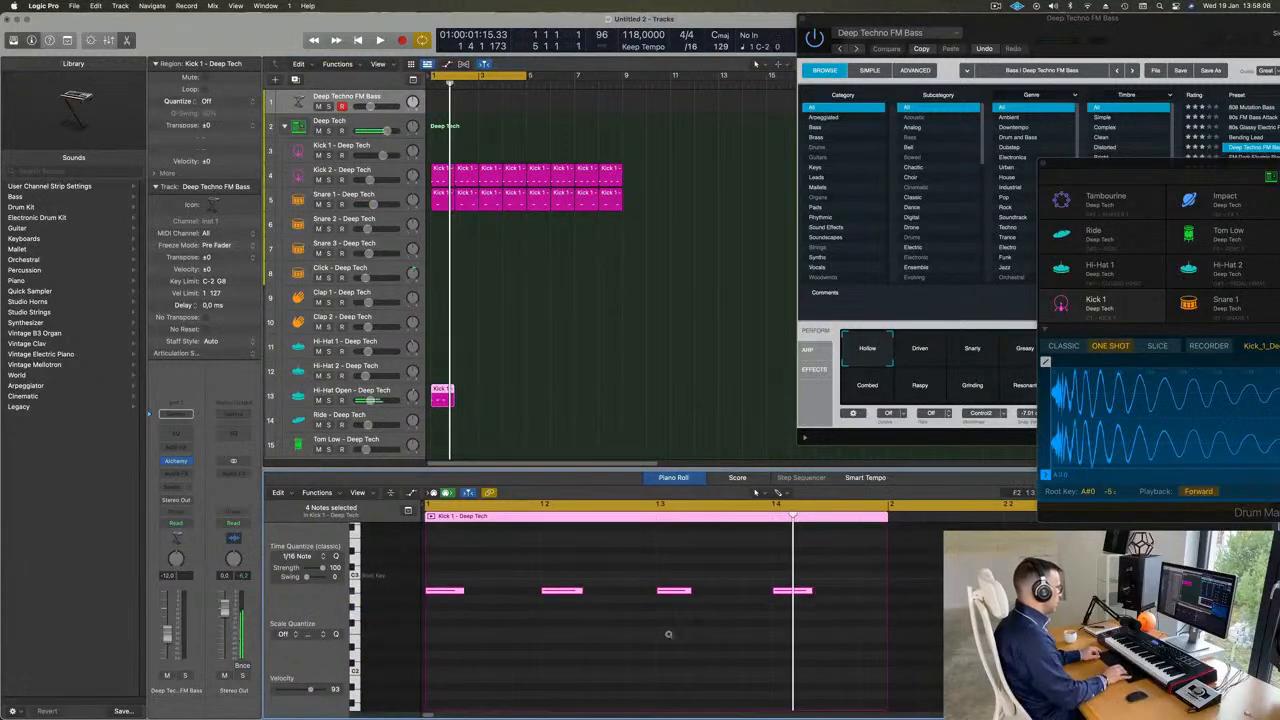
{"action": "key", "text": "space"}
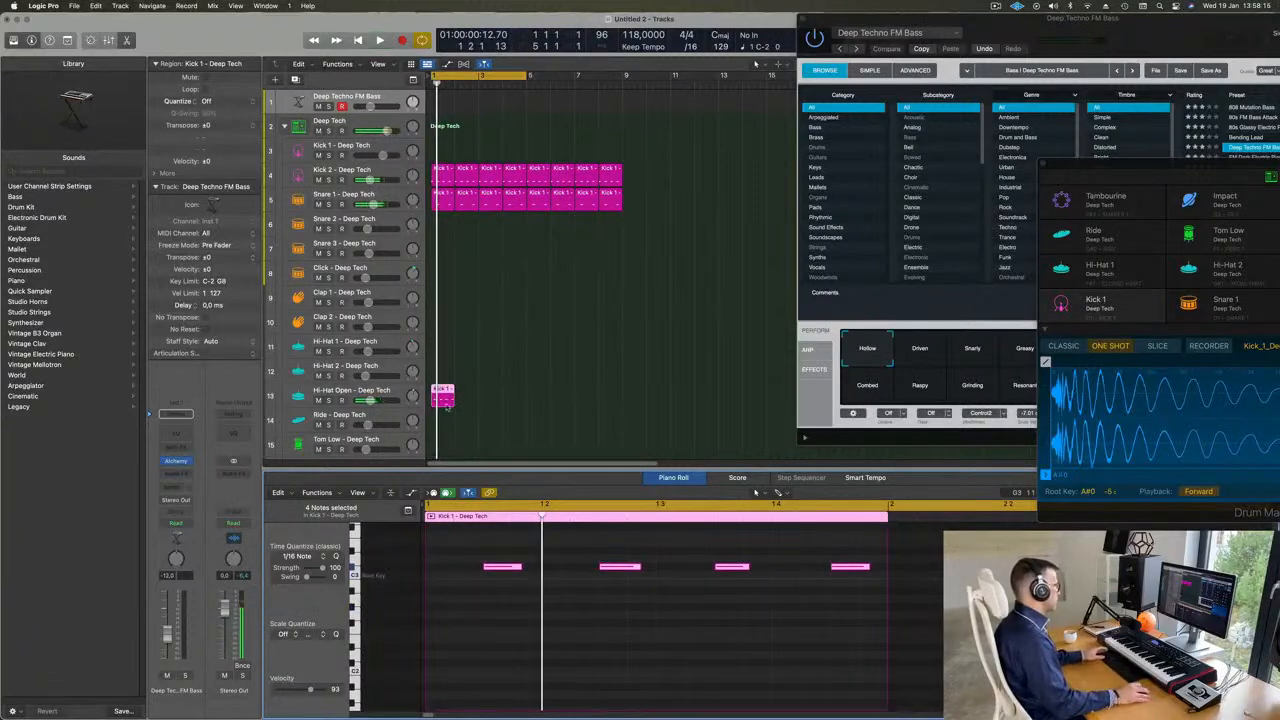
Repeat the one-bar Hi-Hat Open region until it fills eight bars
{"action": "left_click", "coordinate": [446, 403]}
{"action": "key", "text": "super+r"}
{"action": "key", "text": "super+r"}
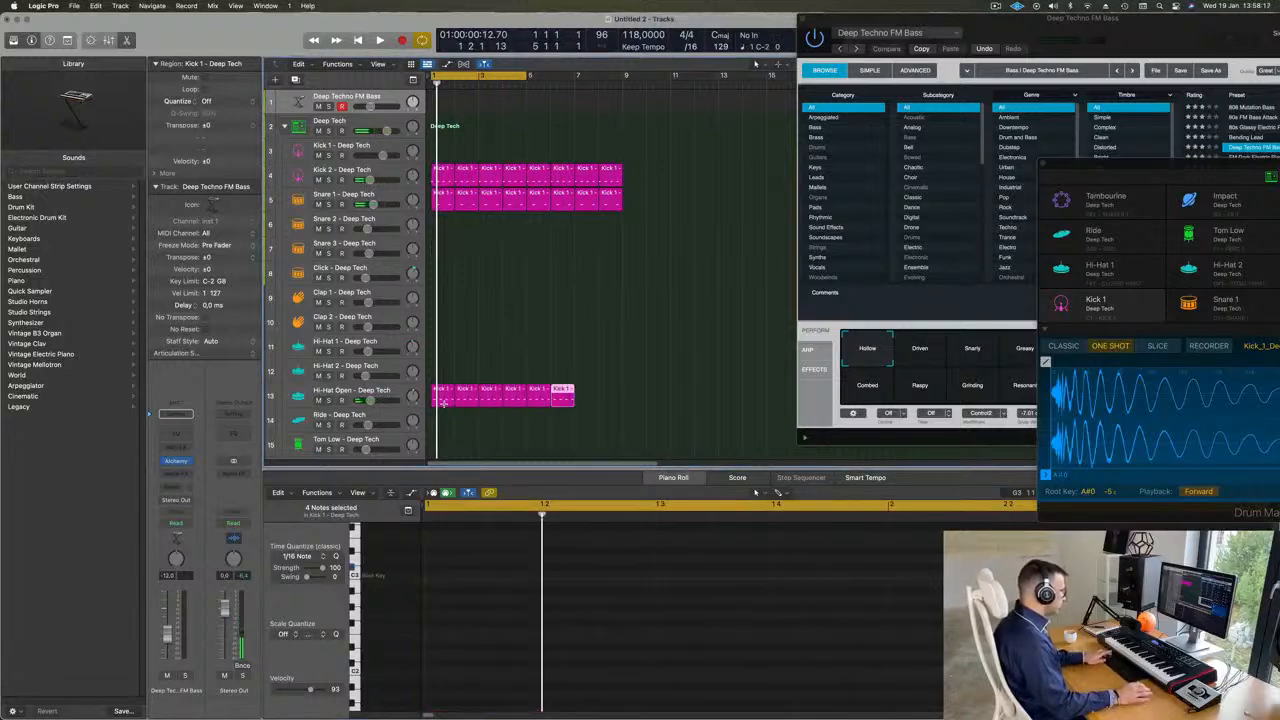
Select the Hi-Hat Open track and lower its volume to about -16 dB while the loop plays
{"action": "left_click", "coordinate": [502, 338]}
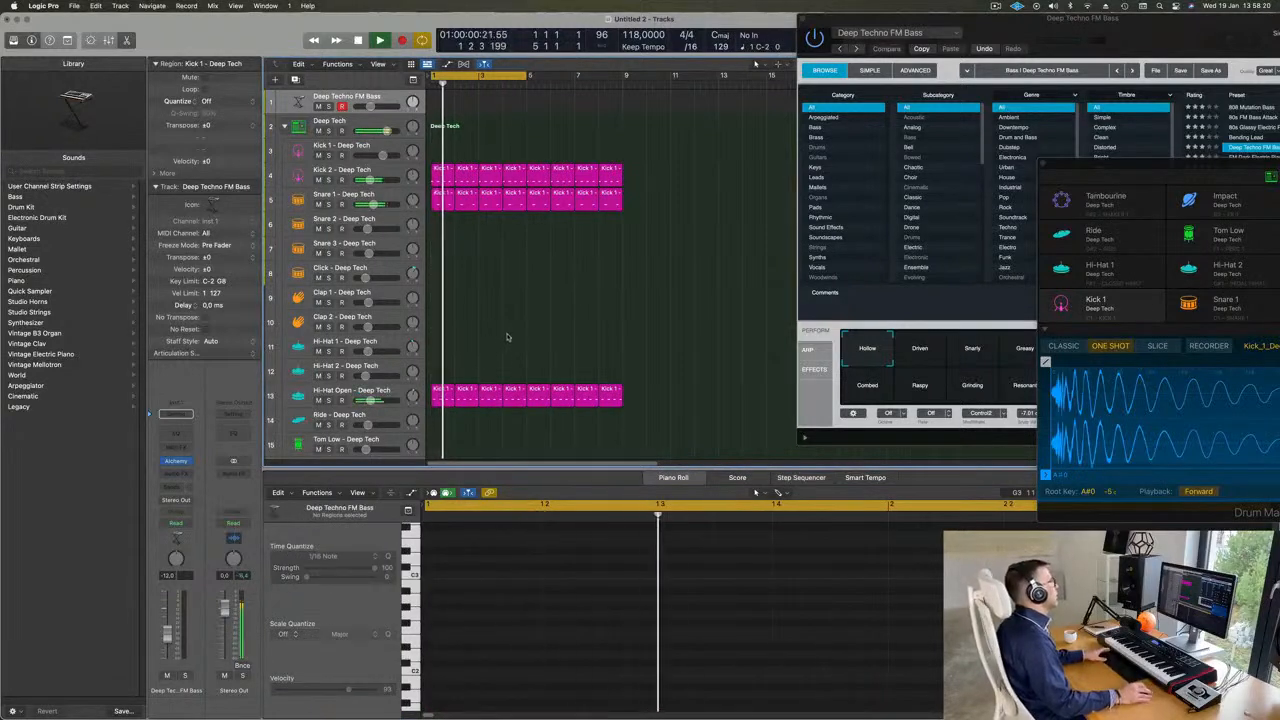
{"action": "left_click", "coordinate": [400, 393]}
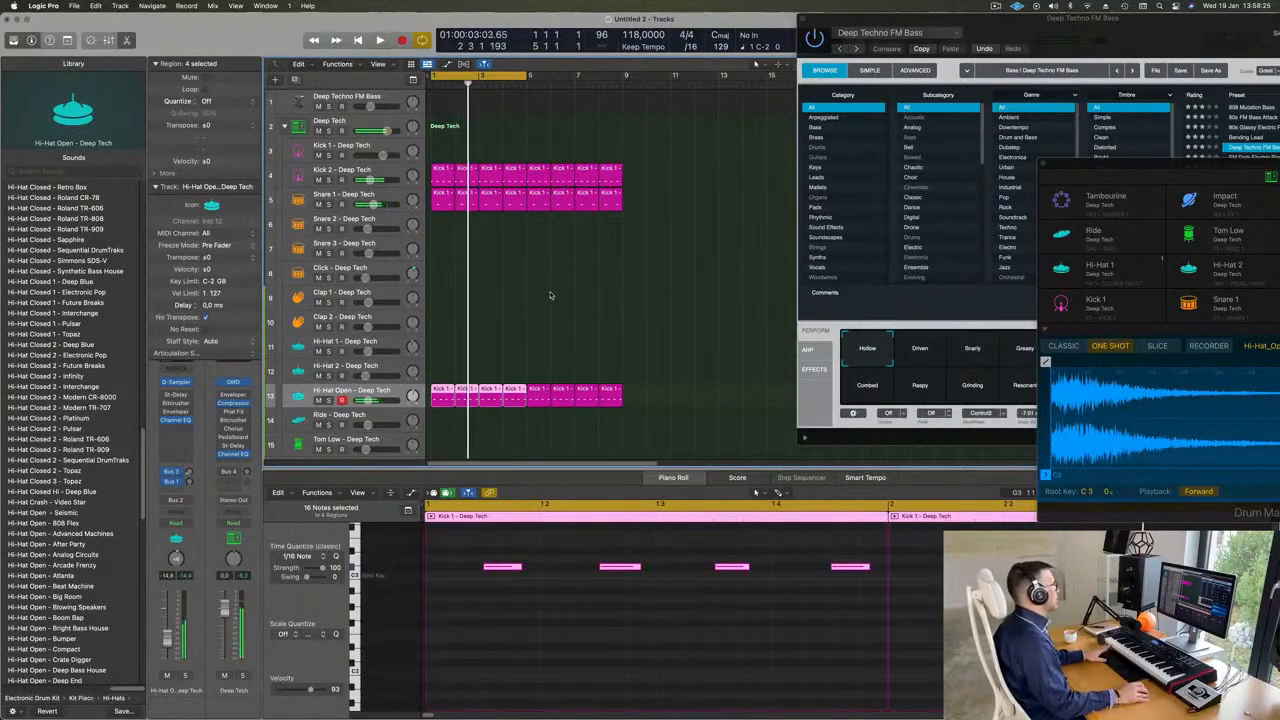
{"action": "key", "text": "space"}
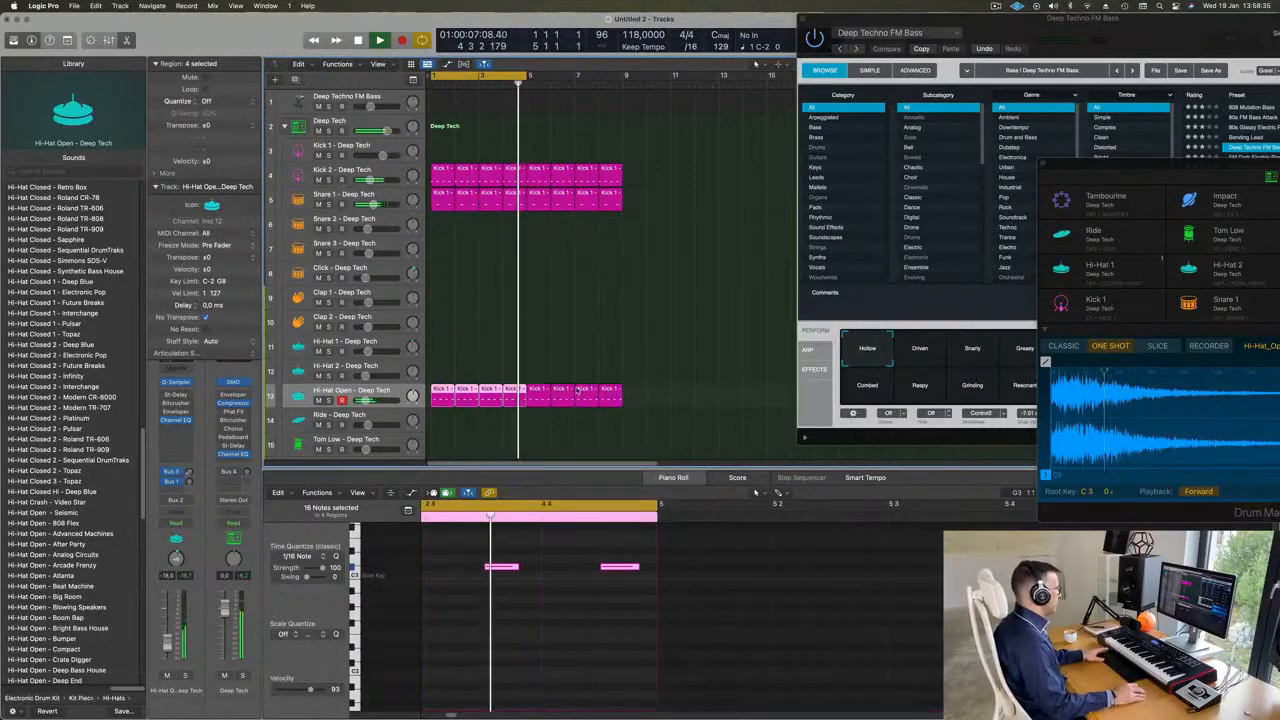
Copy the first Snare 1 region to the Tom Low track at bar 1 and lower the pitch of its notes
{"action": "scroll", "coordinate": [541, 295], "scroll_direction": "down", "scroll_amount": 3}
{"action": "left_click", "coordinate": [500, 194]}
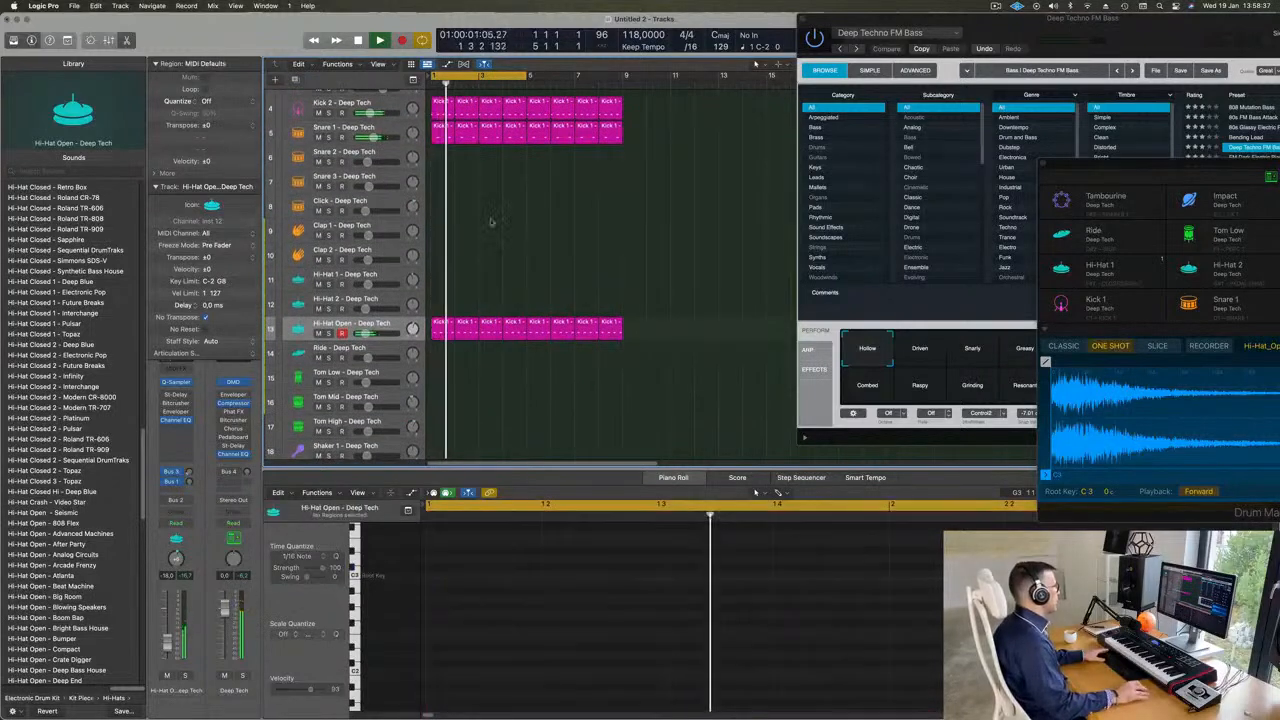
{"action": "scroll", "coordinate": [500, 194], "scroll_direction": "up", "scroll_amount": 3}
{"action": "left_click_drag", "start_coordinate": [436, 195], "coordinate": [432, 432]}
{"action": "left_click_drag", "start_coordinate": [500, 602], "coordinate": [823, 694]}
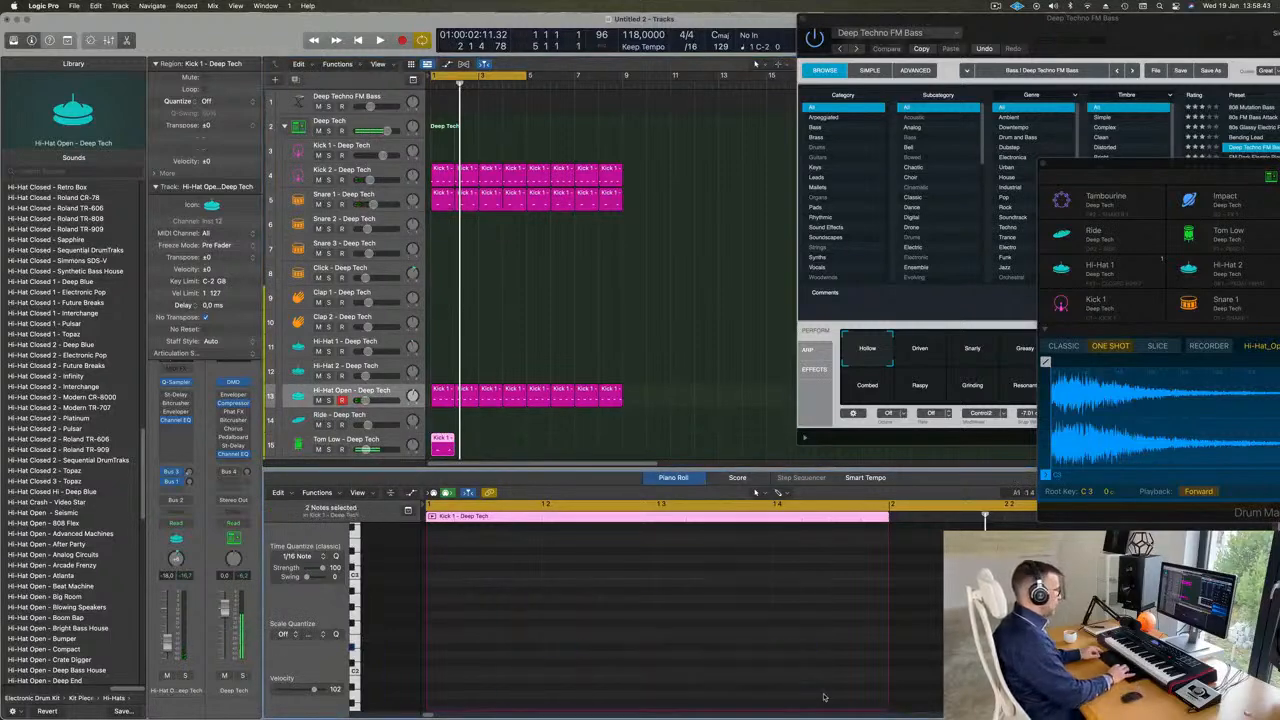
{"action": "scroll", "coordinate": [760, 670], "scroll_direction": "down", "scroll_amount": 4}
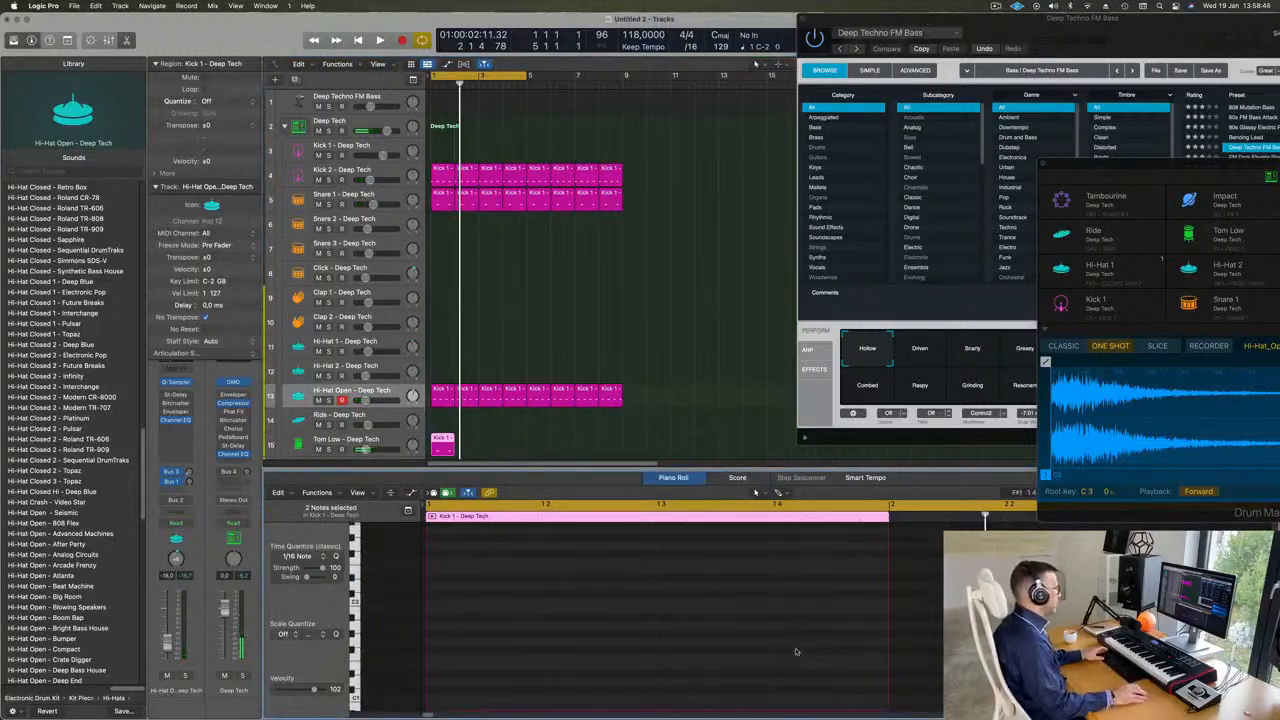
Move the Tom Low notes half a beat later and repeat the region until it fills eight bars
{"action": "key", "text": "space"}
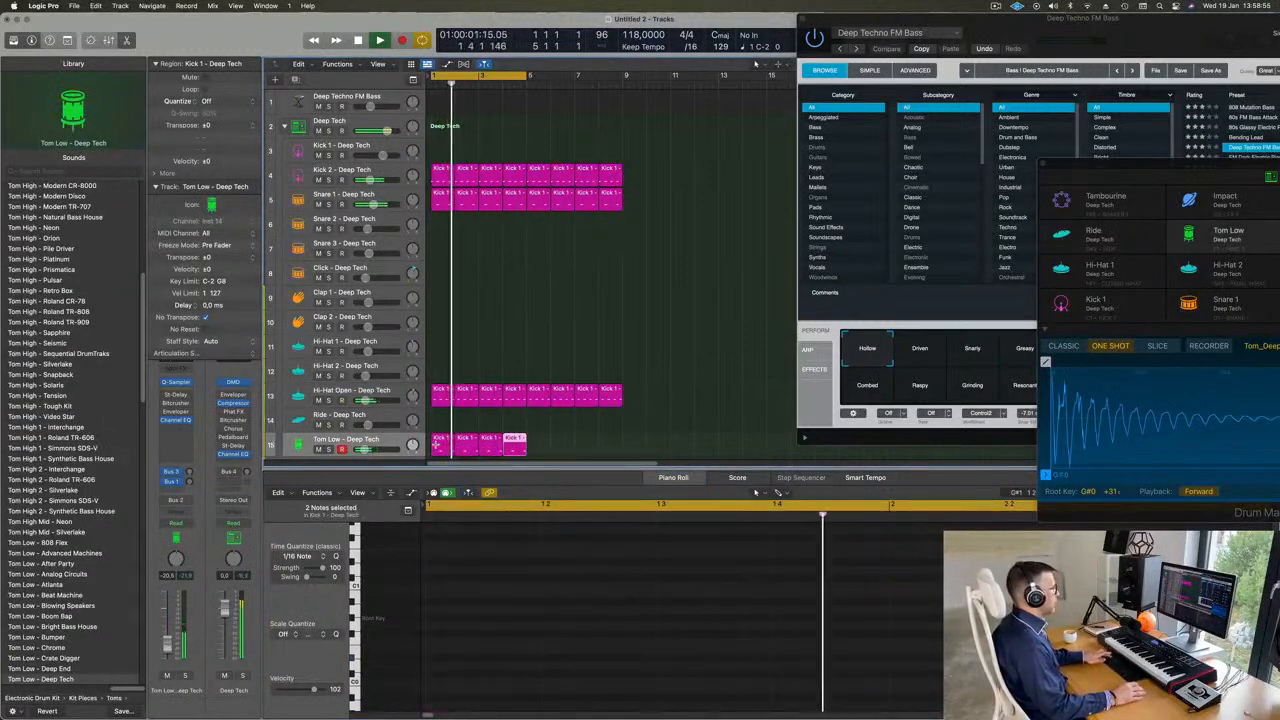
{"action": "key", "text": "super+Up"}
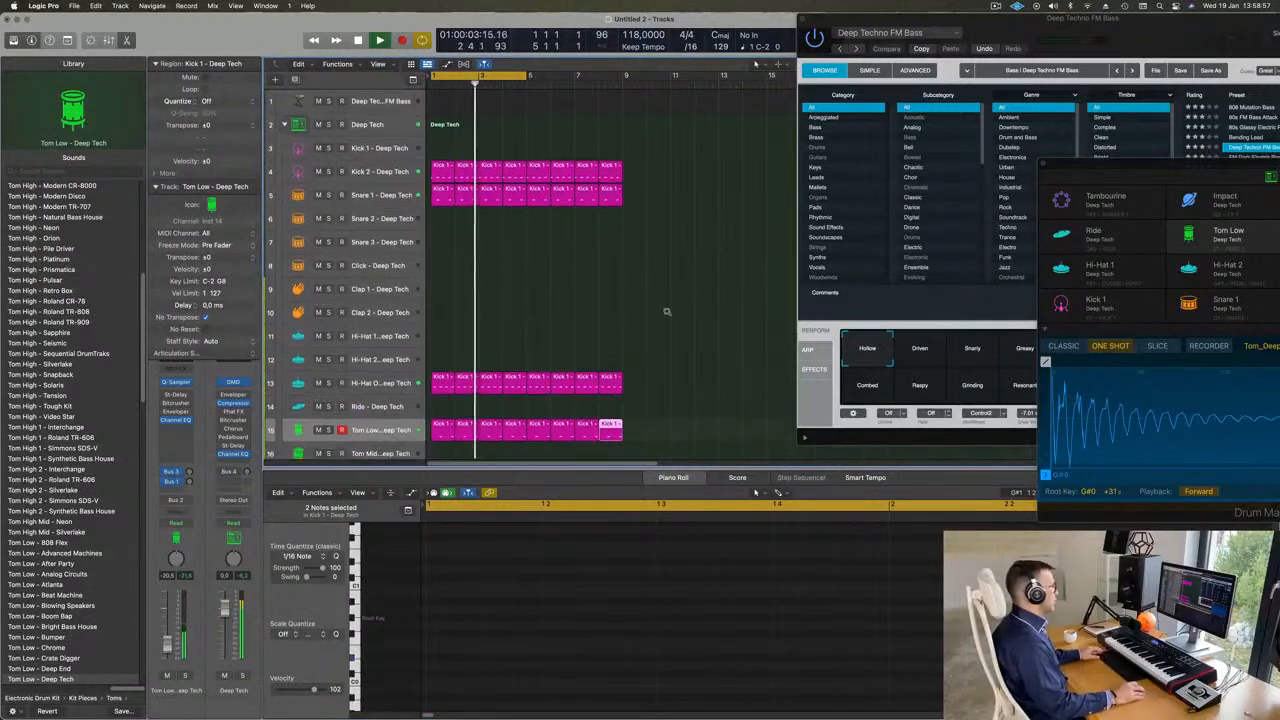
Color and name all the drum regions by their tracks
{"action": "key", "text": "super+a"}
{"action": "right_click", "coordinate": [584, 179]}
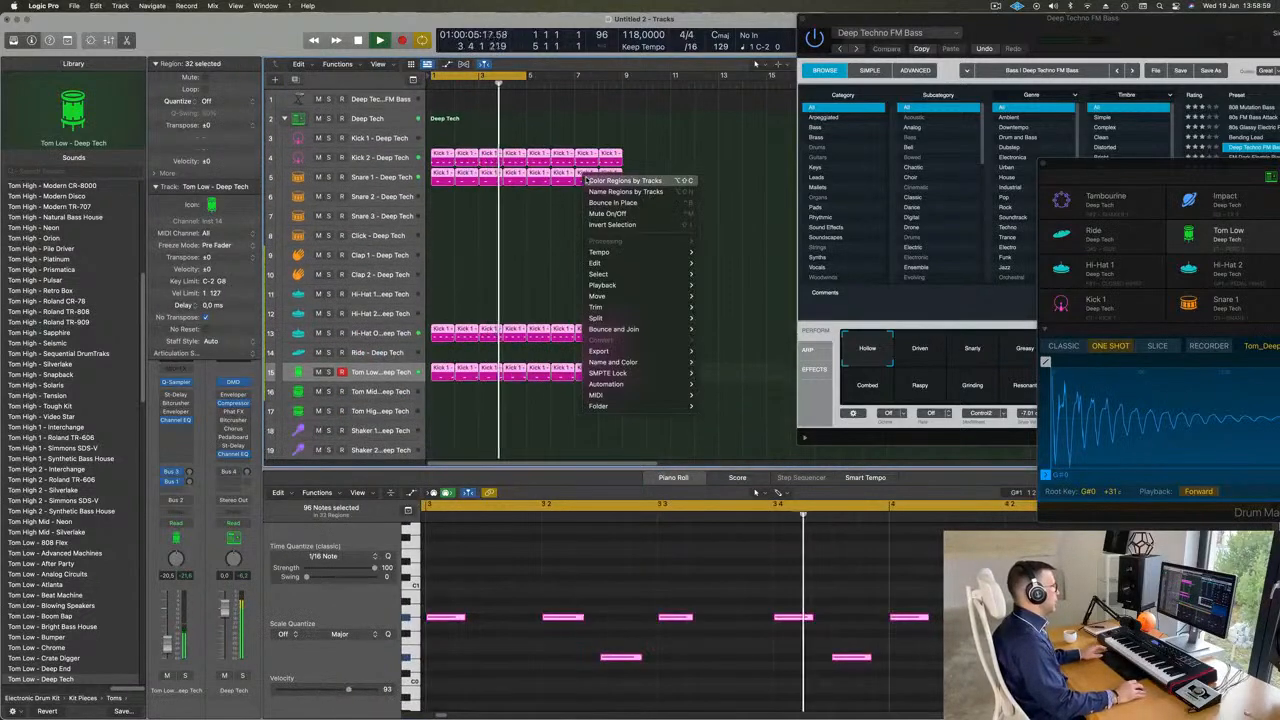
{"action": "left_click", "coordinate": [590, 180]}
{"action": "right_click", "coordinate": [597, 176]}
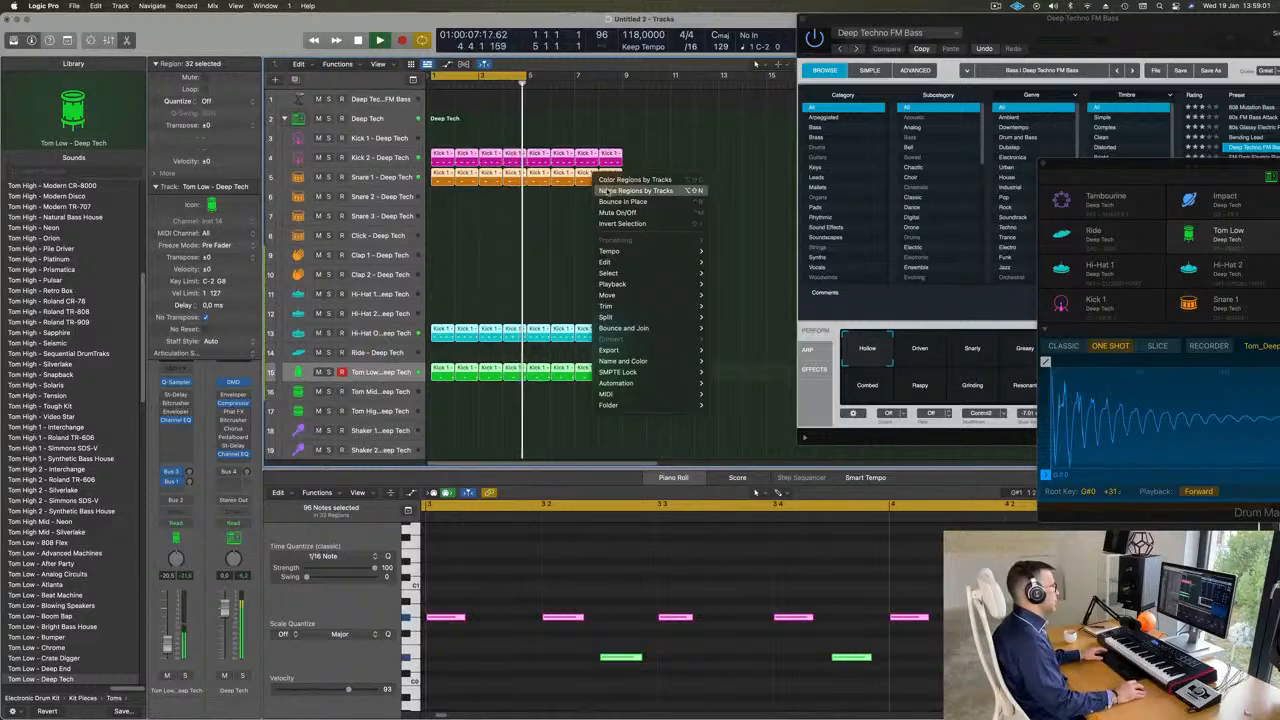
{"action": "left_click", "coordinate": [607, 190]}
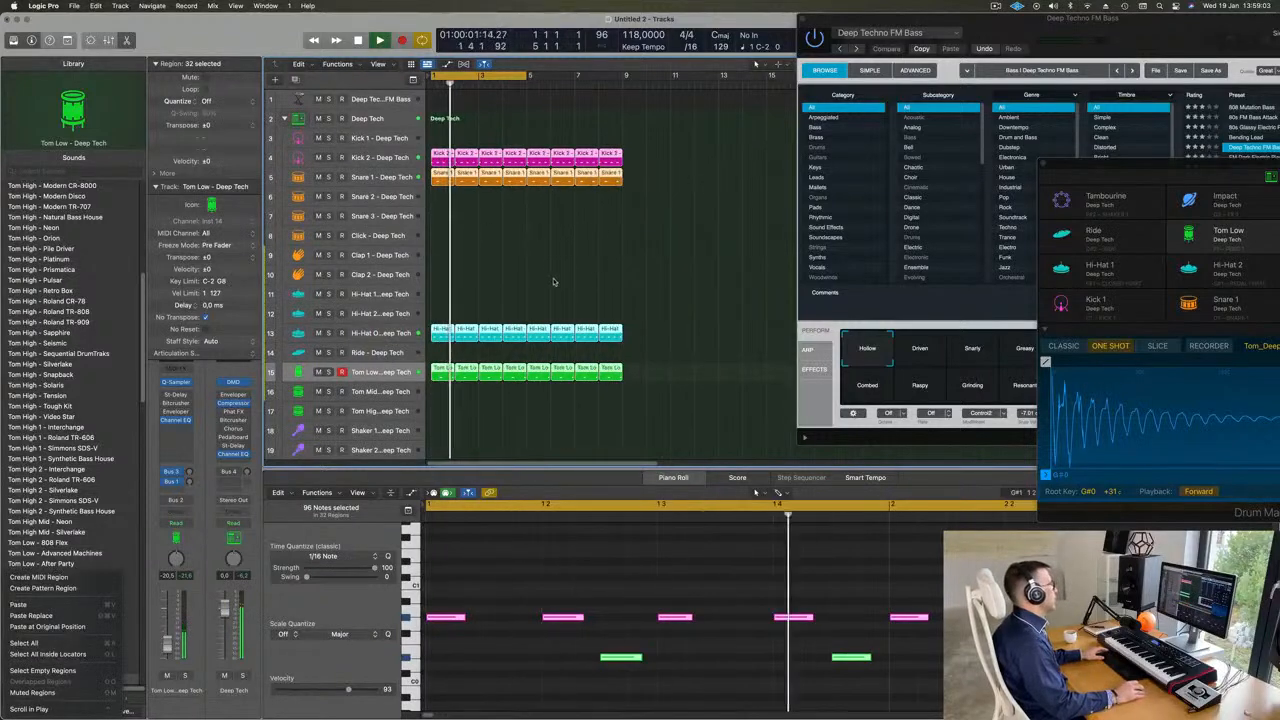
Select the Deep Techno FM Bass track and extend the cycle range to bar 9
{"action": "left_click", "coordinate": [385, 100]}
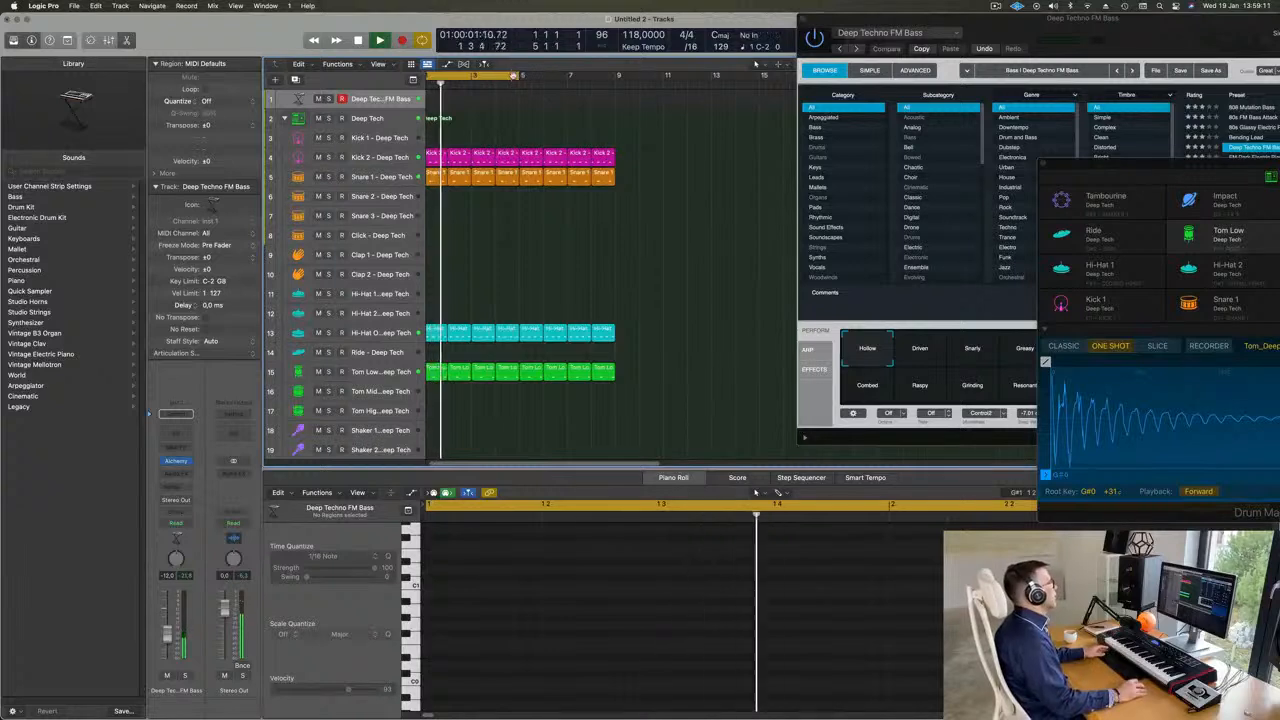
{"action": "left_click_drag", "start_coordinate": [519, 76], "coordinate": [613, 96]}
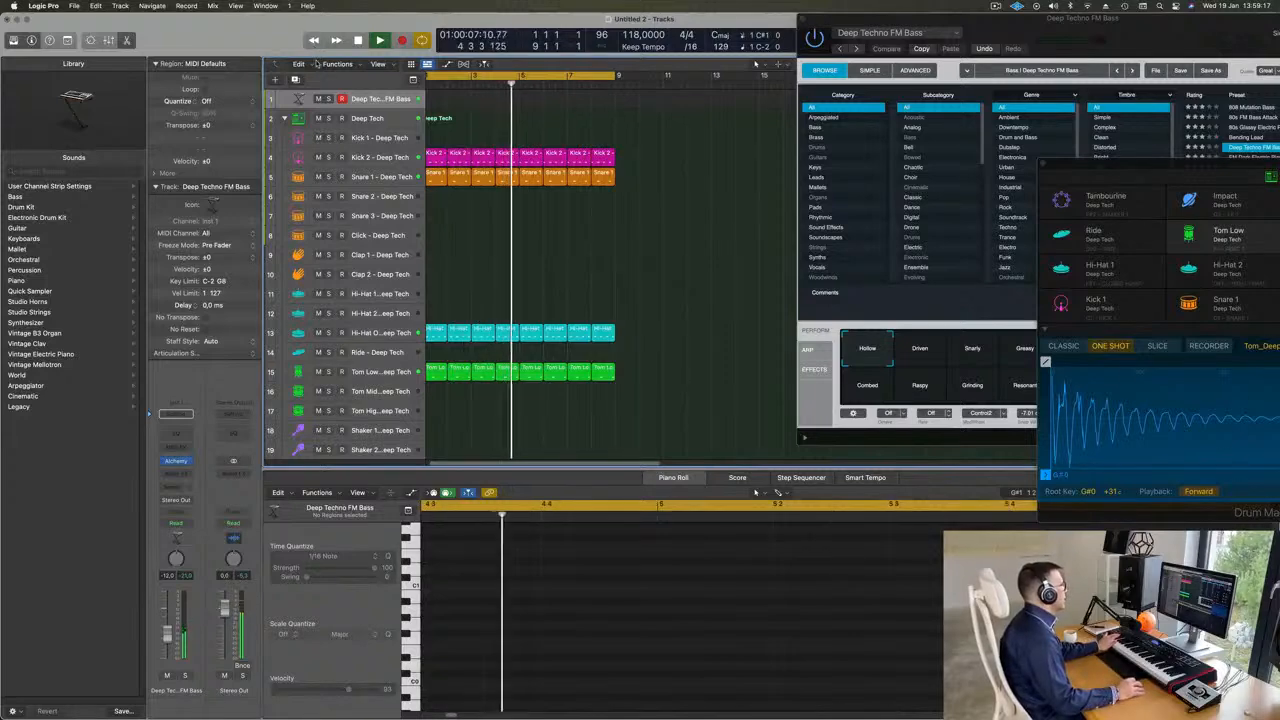
Show the toolbar, enlarge the Deep Techno FM Bass track with Track Zoom, and record an eight-bar bass line over the drums
{"action": "key", "text": "ctrl+alt+super+t"}
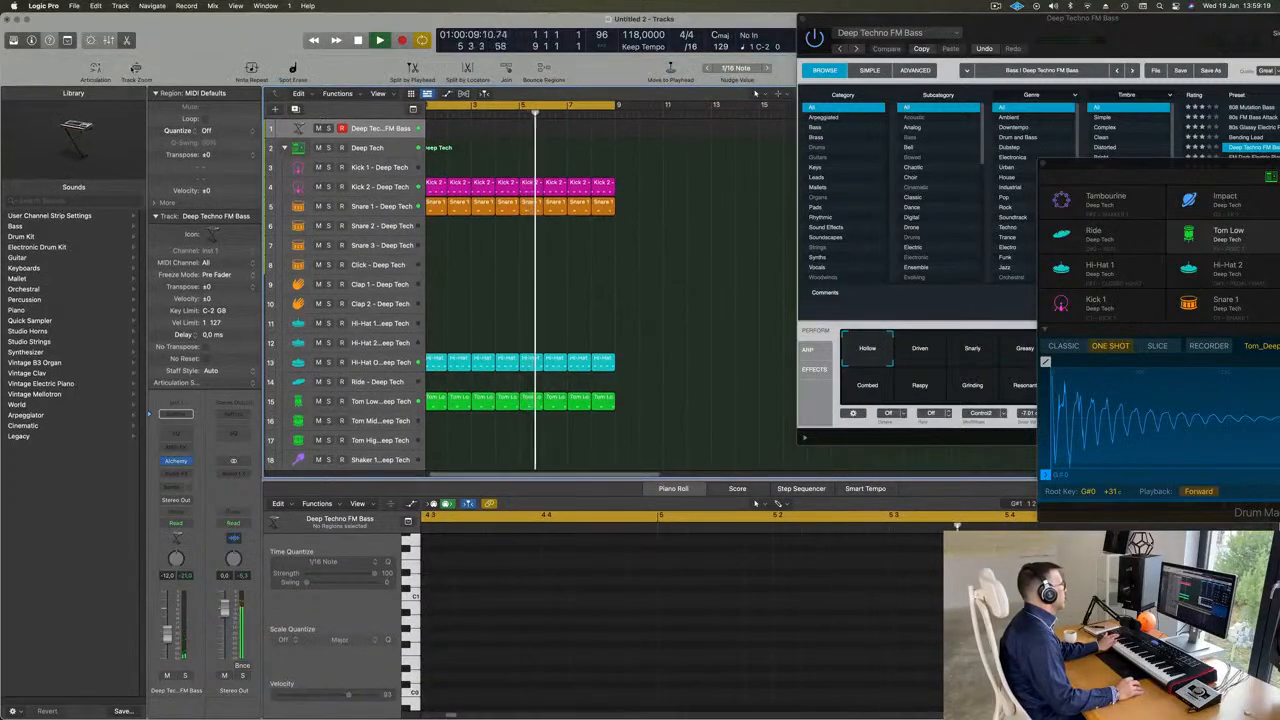
{"action": "key", "text": "ctrl+z"}
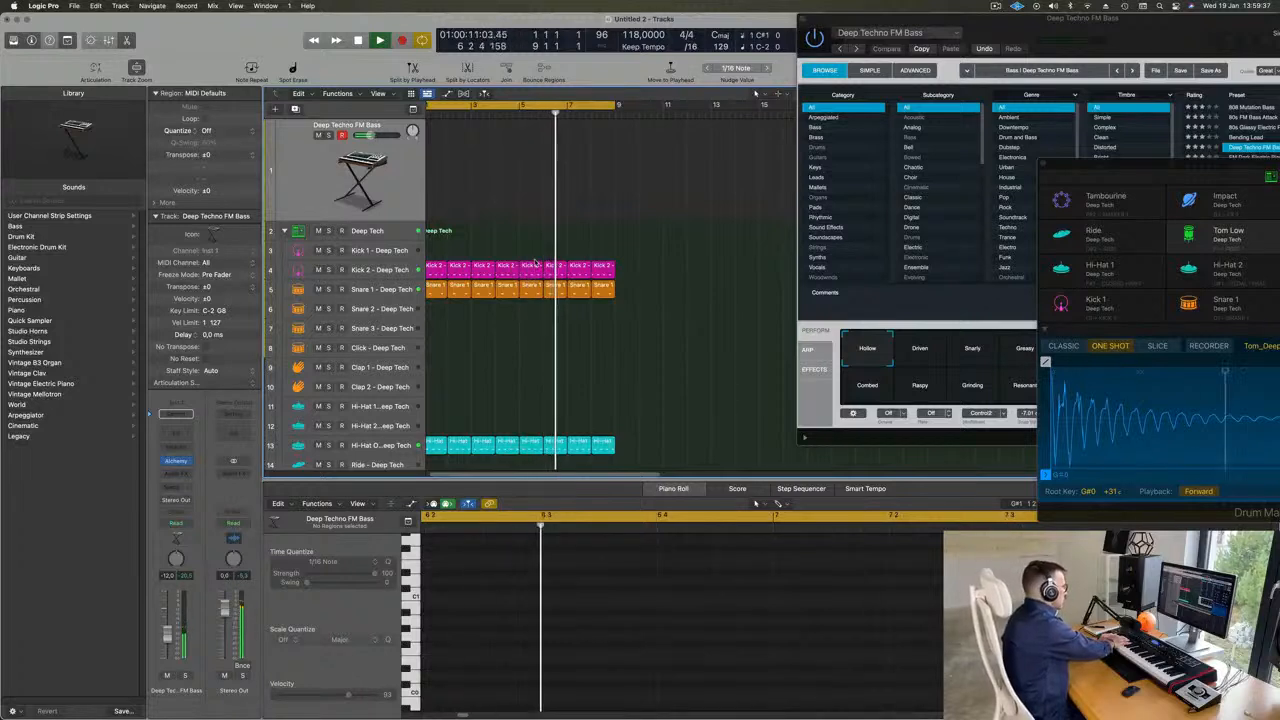
{"action": "key", "text": "r"}
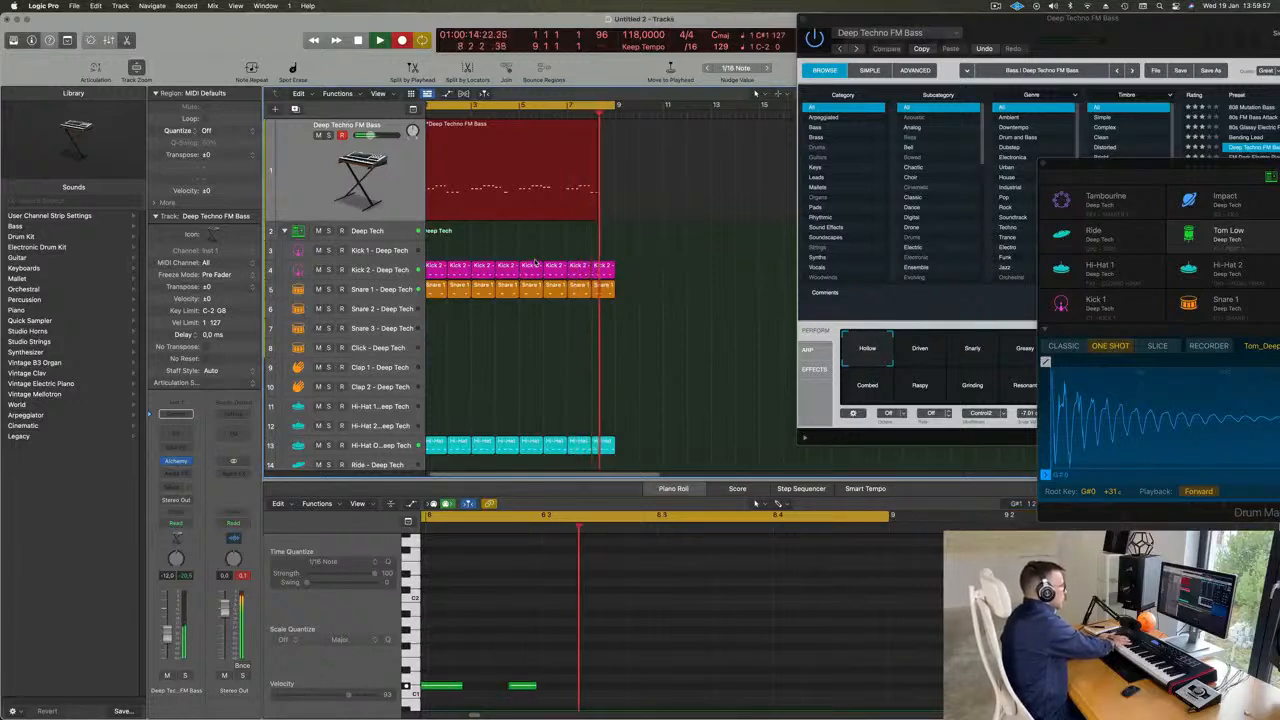
{"action": "key", "text": "space"}
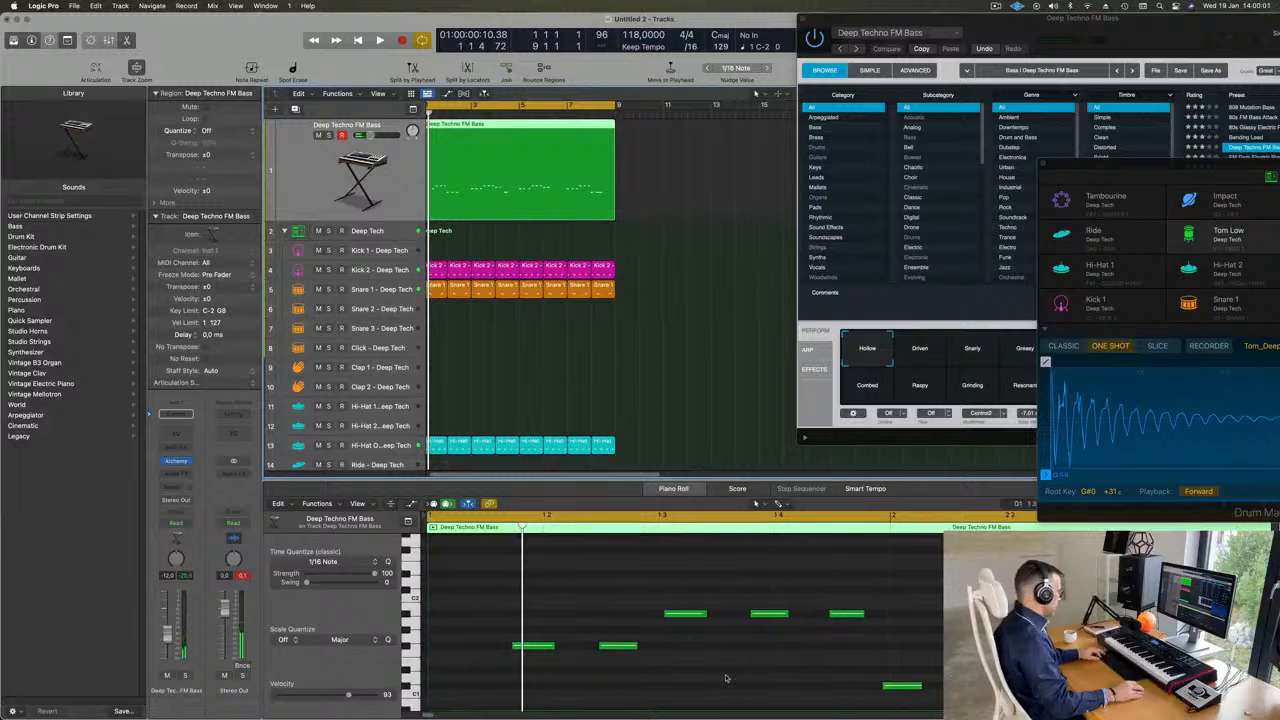
Select all regions to compare the bass notes with the drum notes in the piano roll, and play the loop back
{"action": "key", "text": "super+a"}
{"action": "left_click", "coordinate": [717, 303]}
{"action": "left_click", "coordinate": [555, 142]}
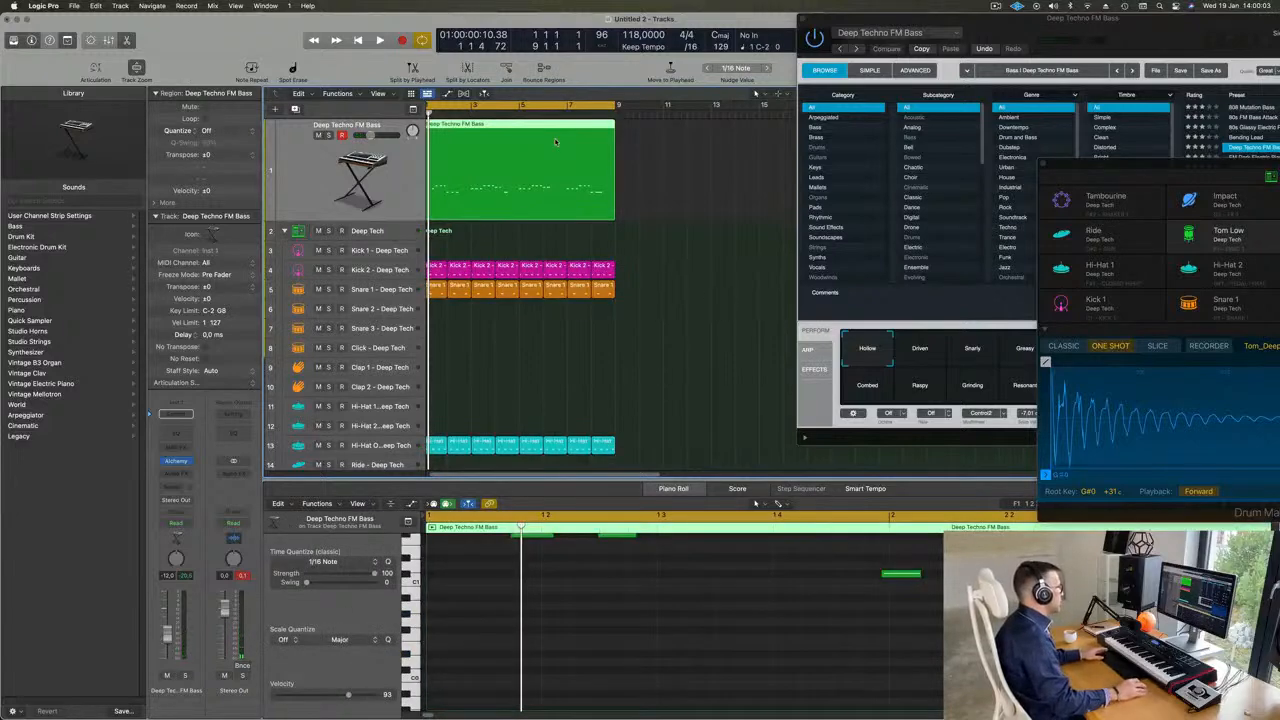
{"action": "key", "text": "super+a"}
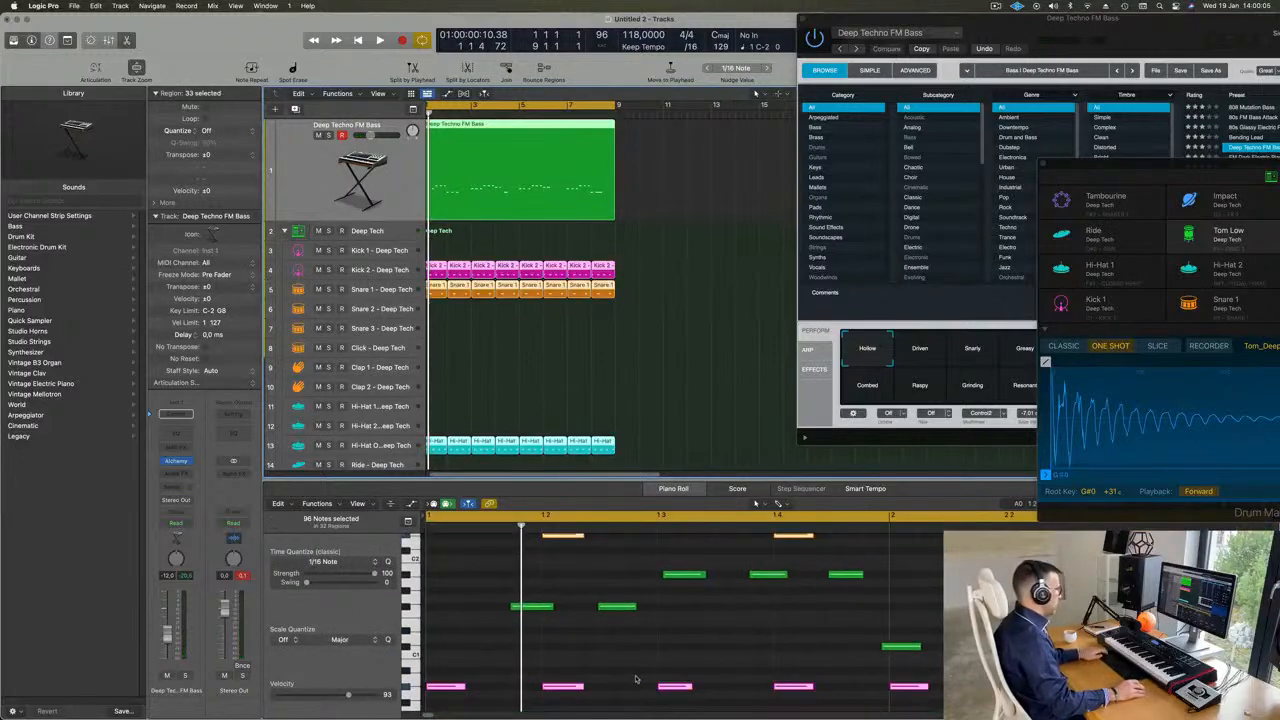
{"action": "left_click", "coordinate": [672, 383]}
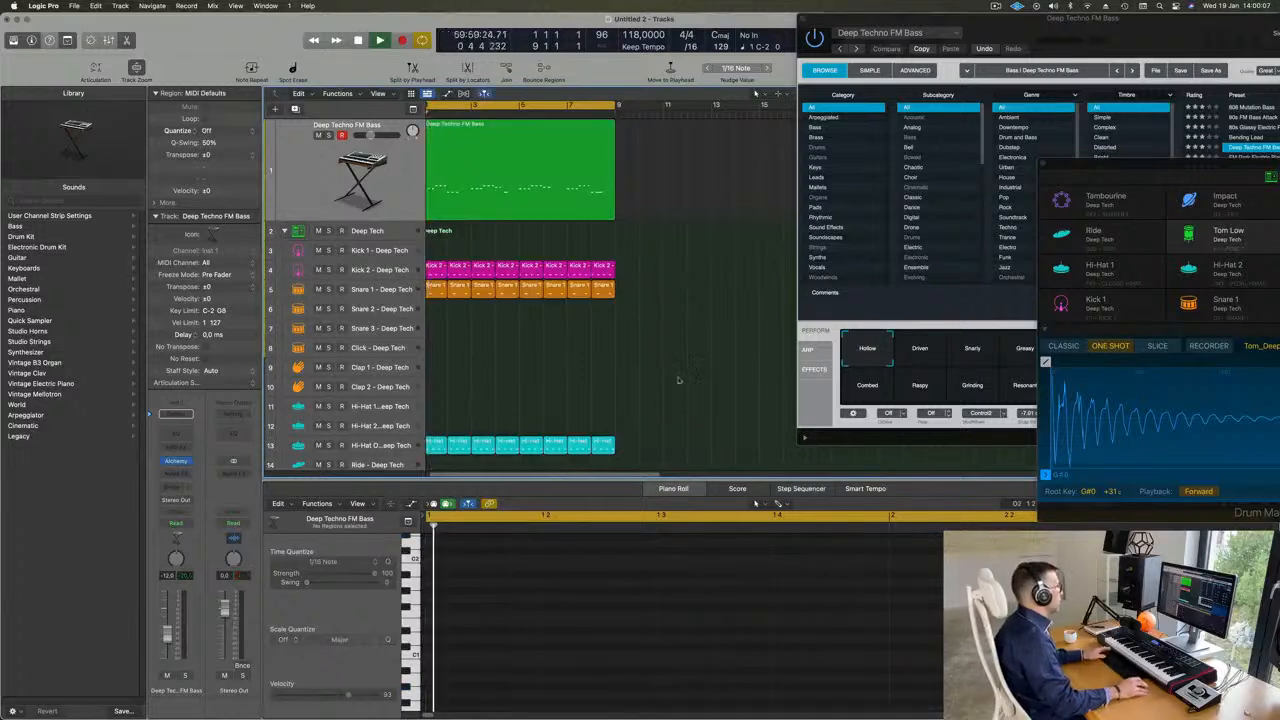
Move the first bass note to the start of bar 1 in the piano roll and play the loop back
{"action": "key", "text": "space"}
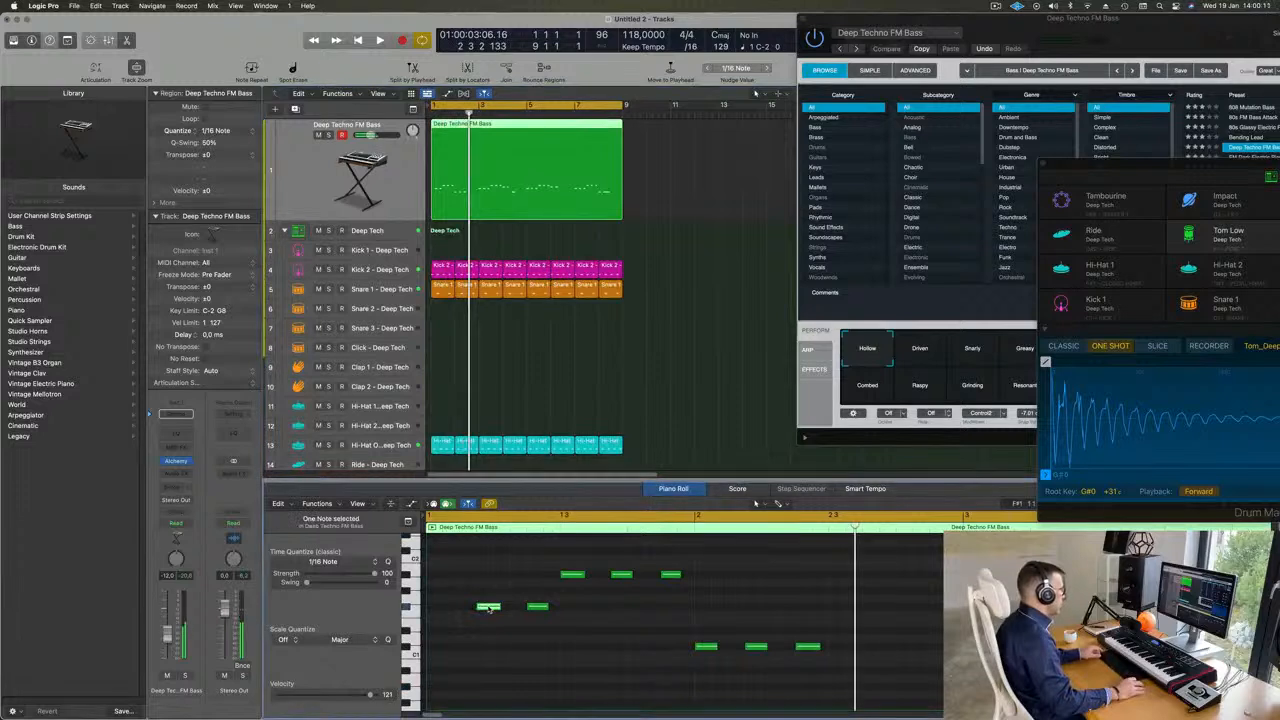
{"action": "left_click_drag", "start_coordinate": [489, 608], "coordinate": [444, 610]}
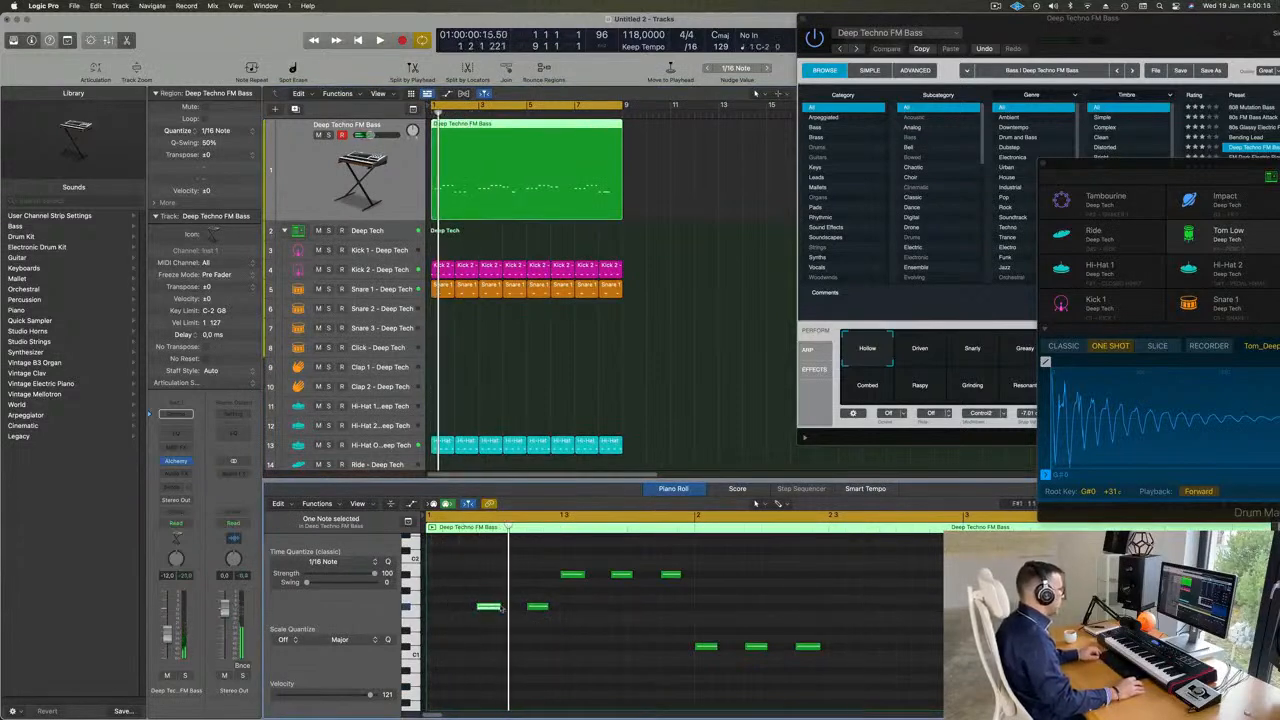
{"action": "left_click_drag", "start_coordinate": [490, 609], "coordinate": [443, 612]}
{"action": "key", "text": "space"}
{"action": "key", "text": "super+Left"}
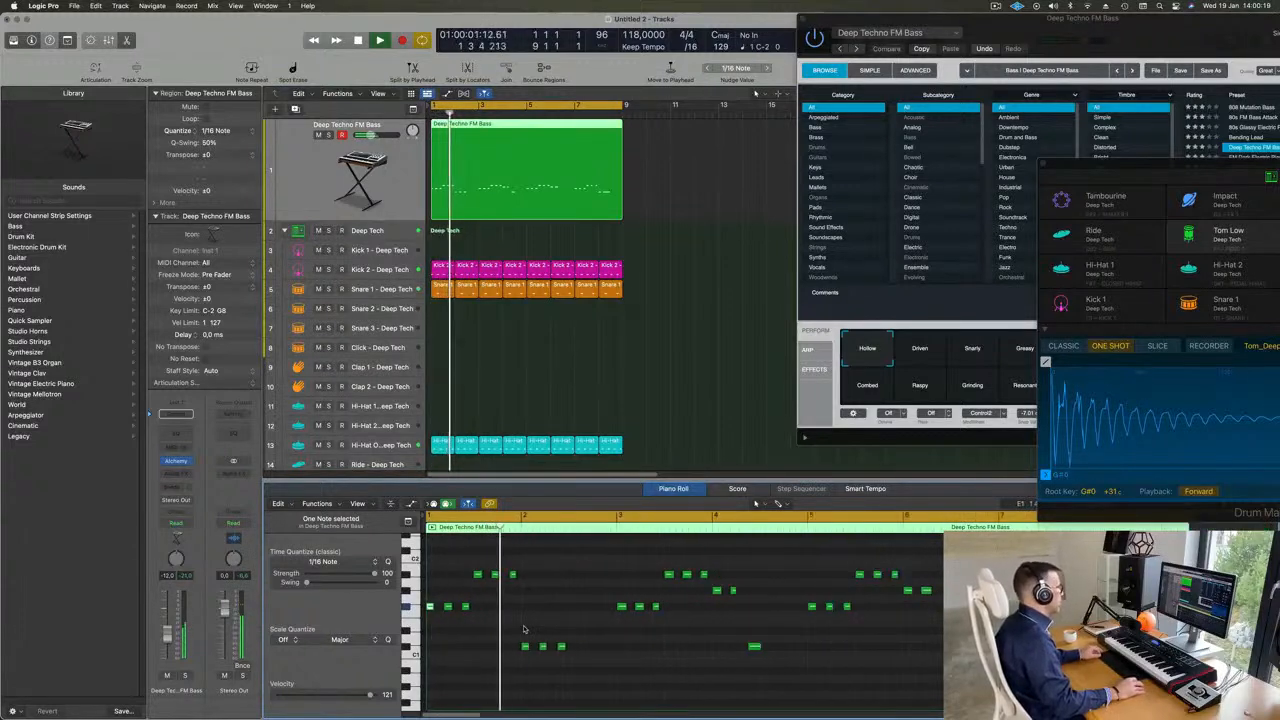
{"action": "key", "text": "super+Left"}
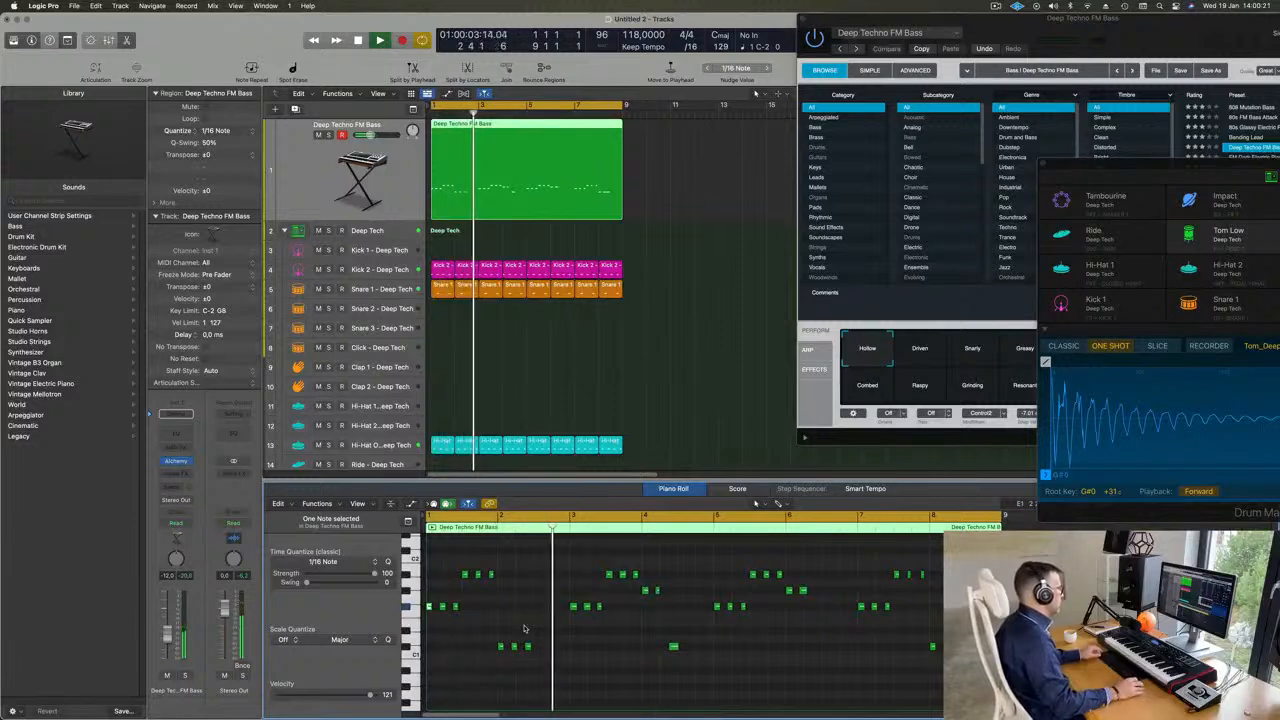
{"action": "key", "text": "super+Right"}
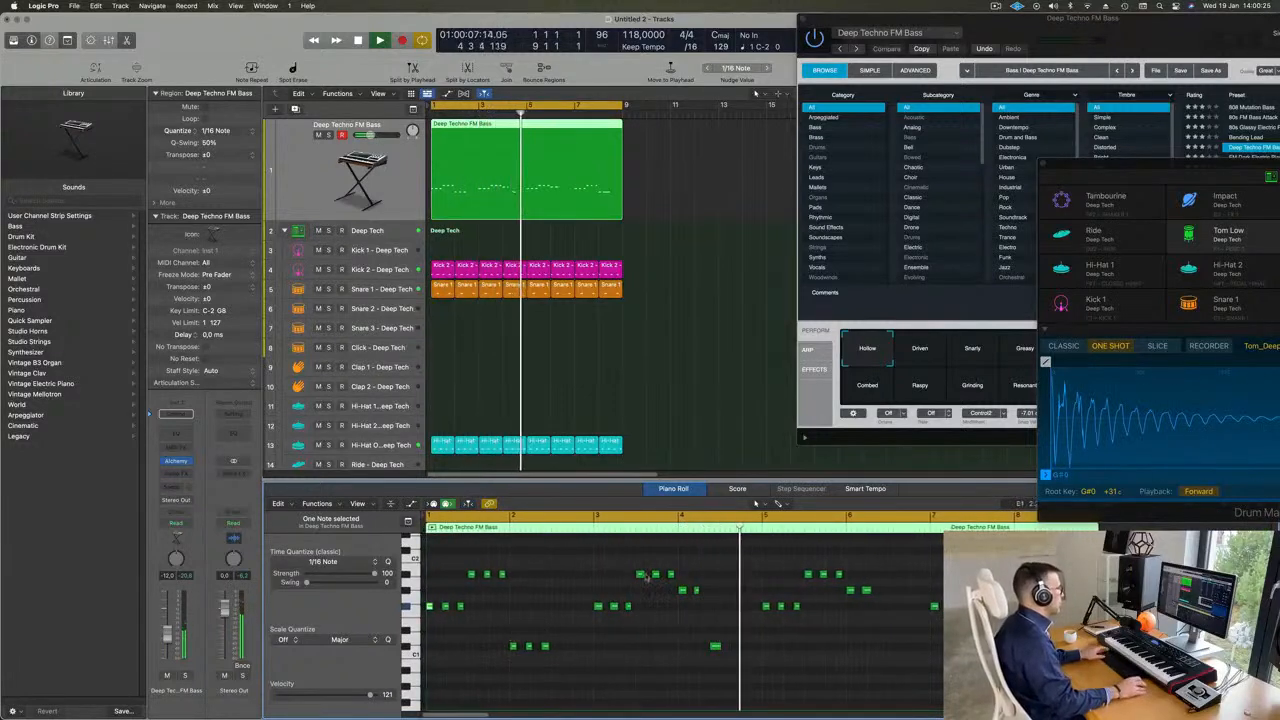
Split the recorded bass region at bar 3 and delete everything after the split
{"action": "key", "text": "Return"}
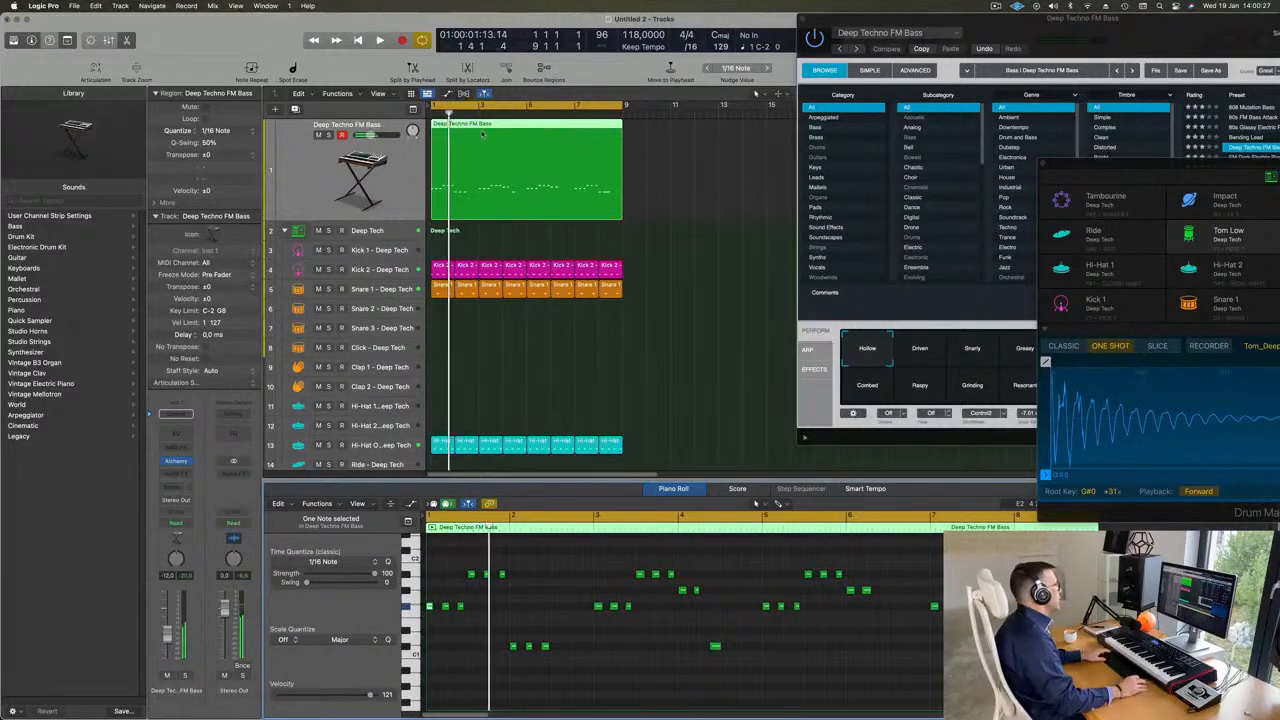
{"action": "key", "text": "Return"}
{"action": "left_click", "coordinate": [480, 150]}
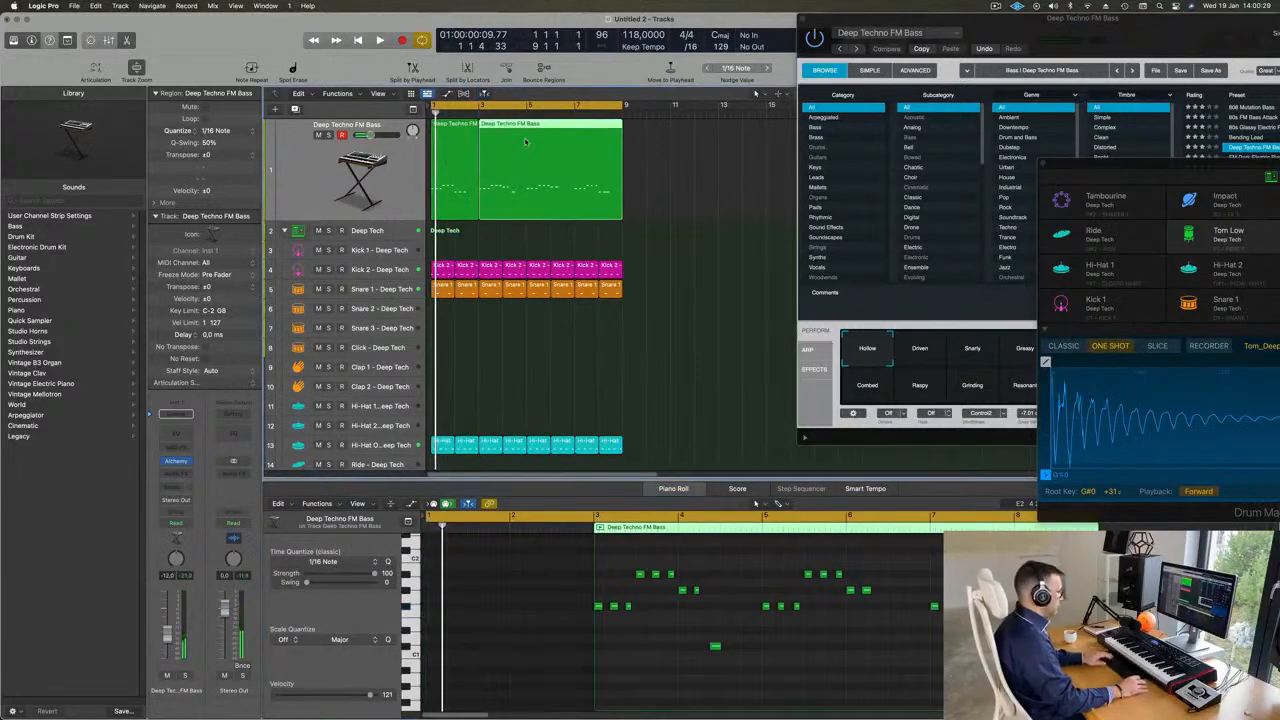
{"action": "key", "text": "Delete"}
Copy the two-bar bass region three times to fill the loop up to bar 9, and play it back
{"action": "key", "text": "space"}
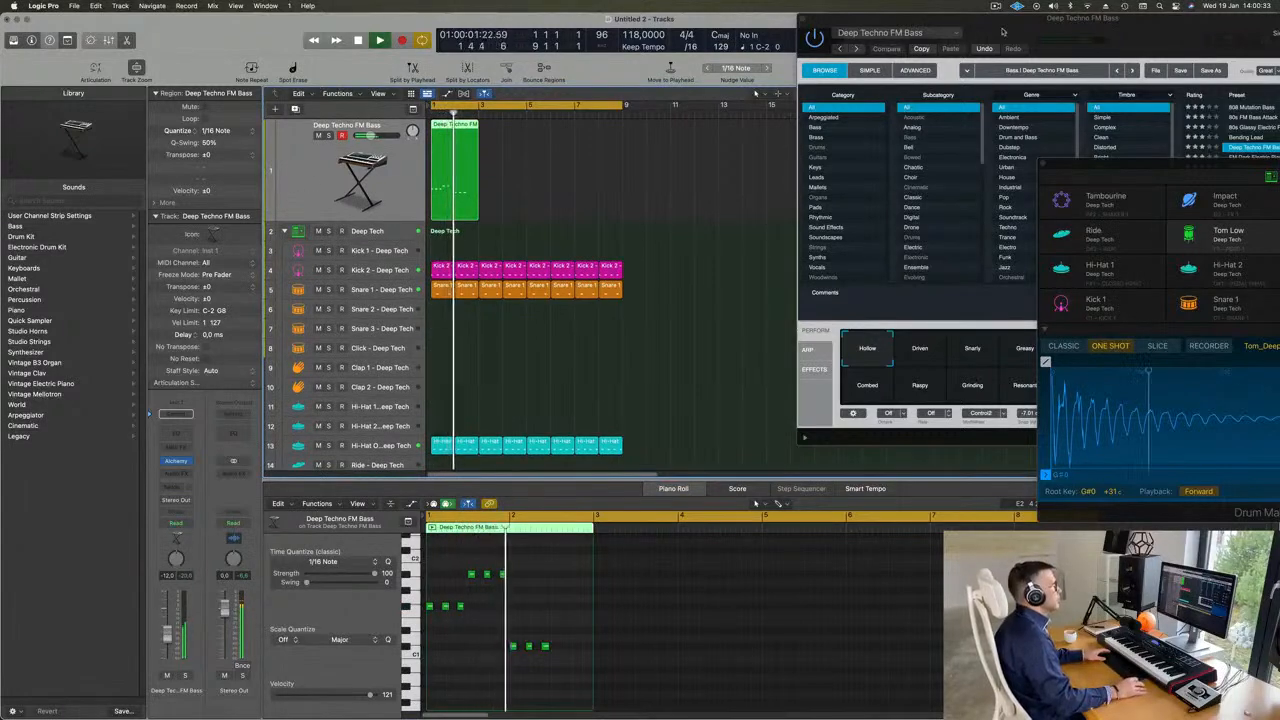
{"action": "left_click_drag", "start_coordinate": [845, 123], "coordinate": [937, 129]}
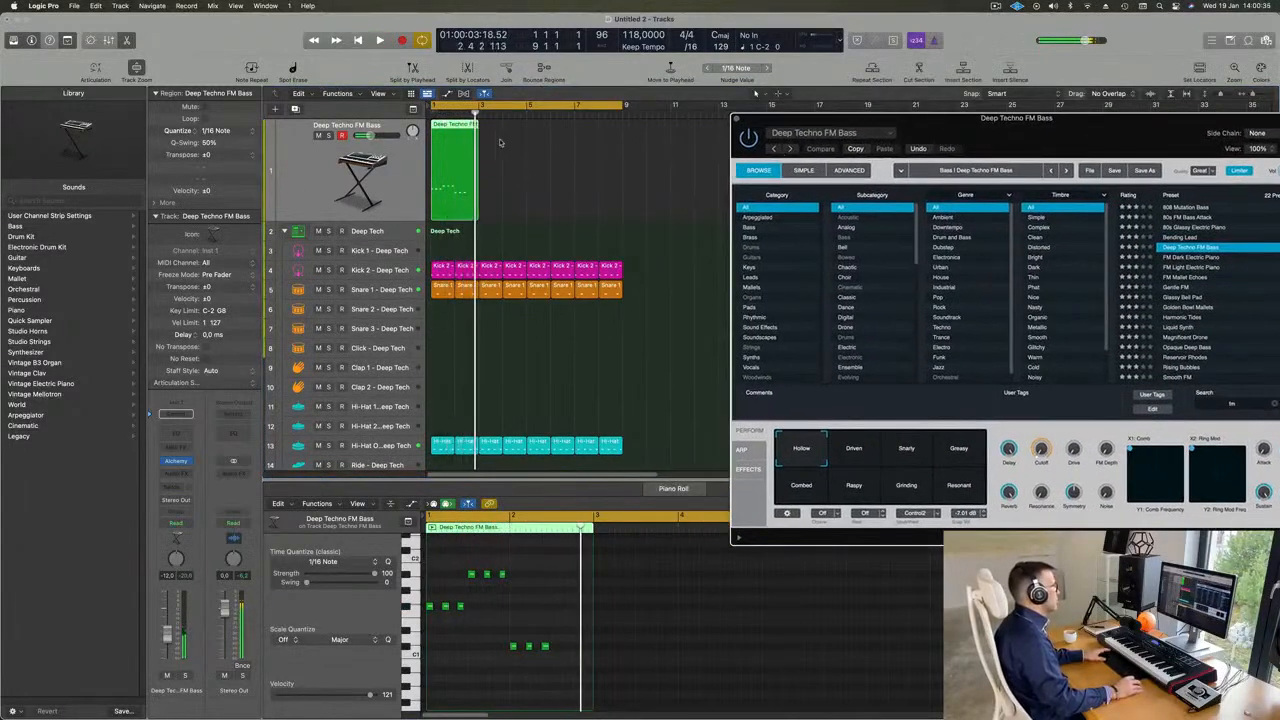
{"action": "left_click_drag", "start_coordinate": [455, 165], "coordinate": [545, 141]}
{"action": "key", "text": "Return"}
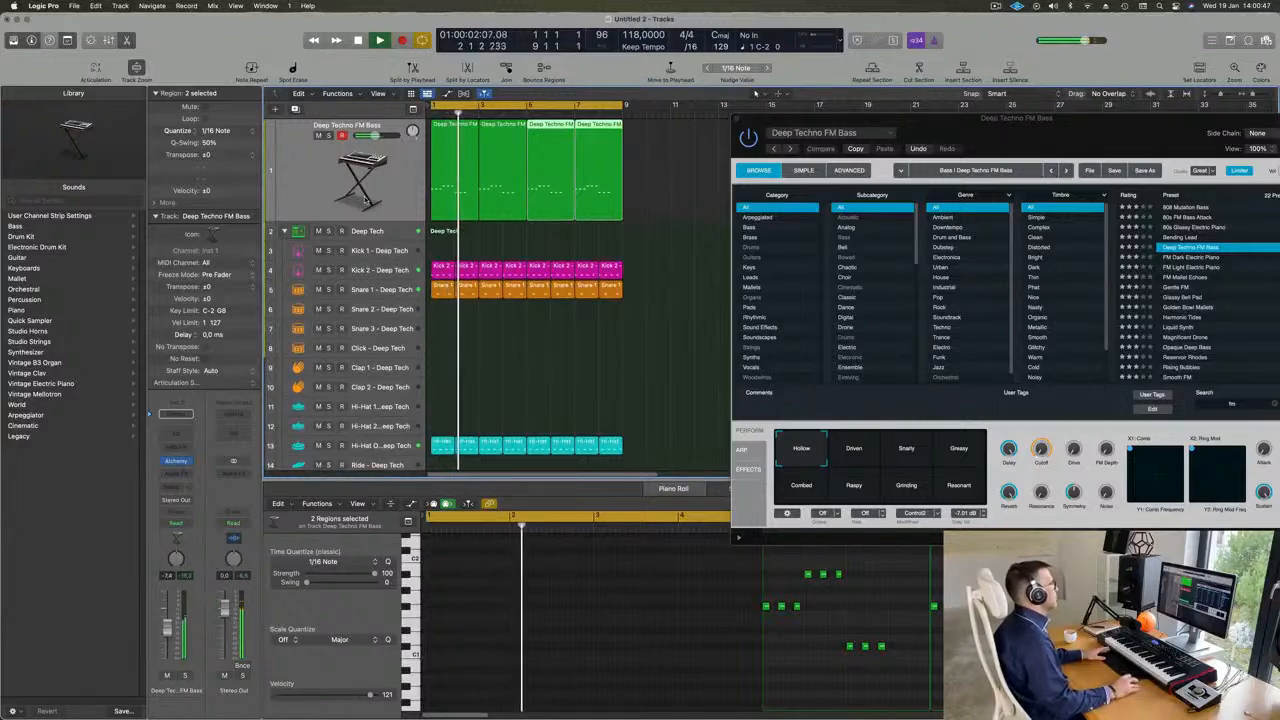
Duplicate the Deep Techno FM Bass track and copy its first two-bar region onto the new track
{"action": "left_click", "coordinate": [322, 165]}
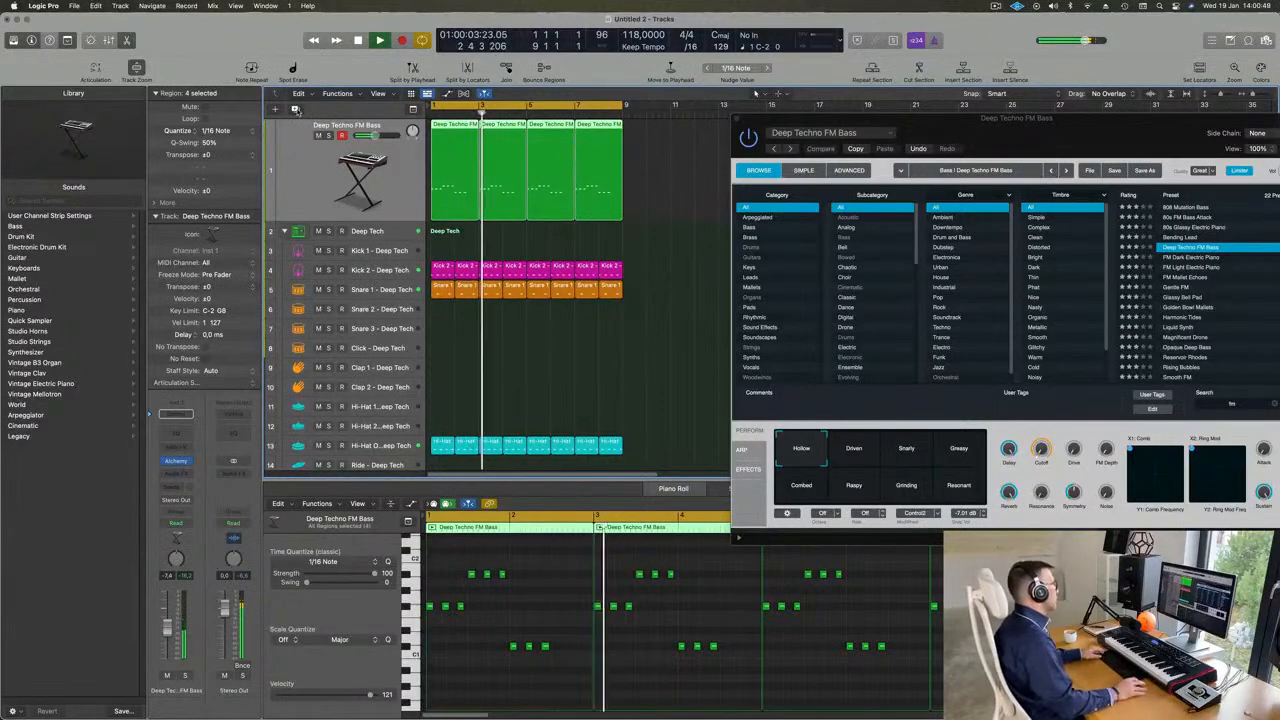
{"action": "left_click", "coordinate": [296, 110]}
{"action": "left_click_drag", "start_coordinate": [450, 133], "coordinate": [455, 190]}
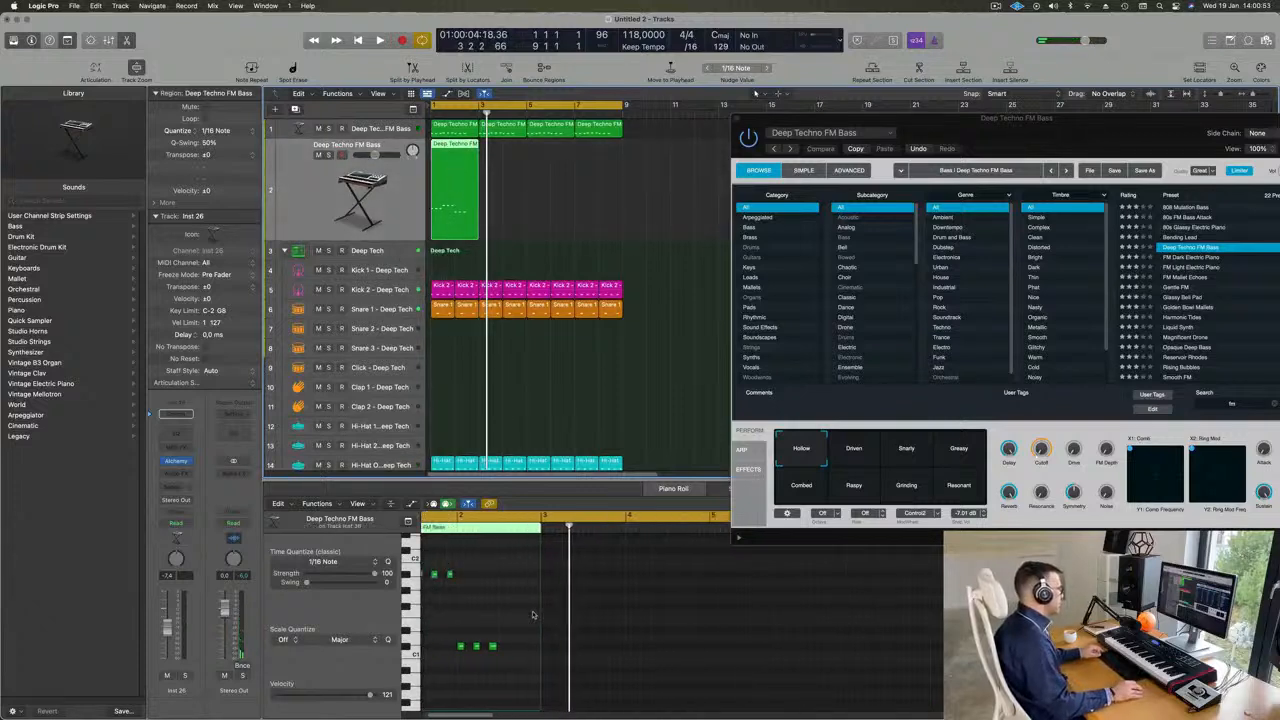
Reduce the copied region to a single F#1 note at position 2 3 1 1 with a length of 0 2 0 0
{"action": "left_click_drag", "start_coordinate": [442, 572], "coordinate": [562, 649]}
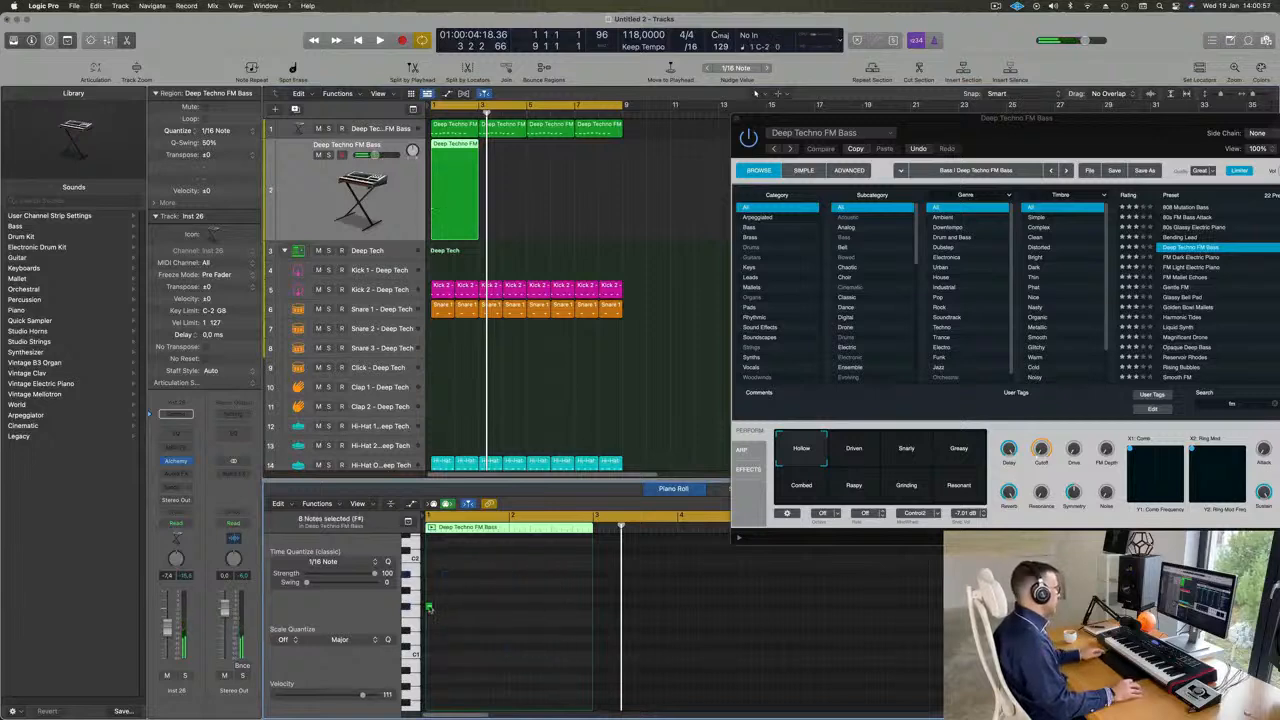
{"action": "left_click_drag", "start_coordinate": [431, 608], "coordinate": [581, 608]}
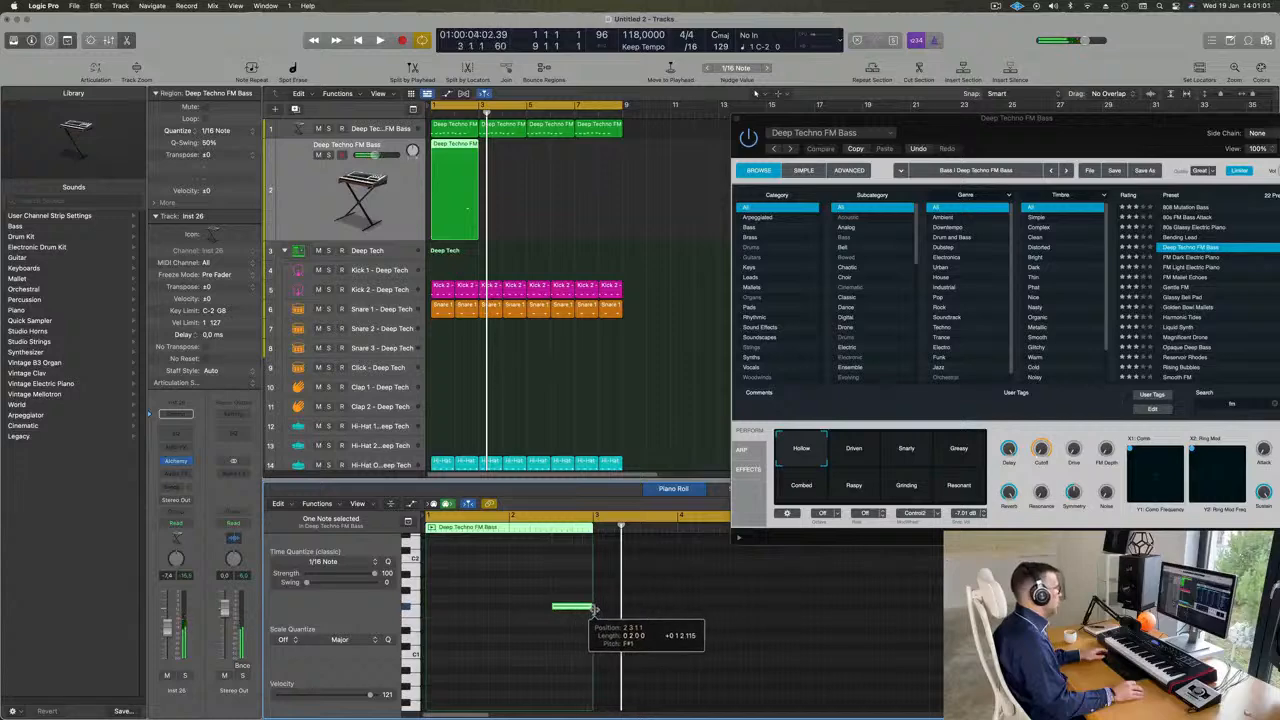
{"action": "key", "text": "Tab"}
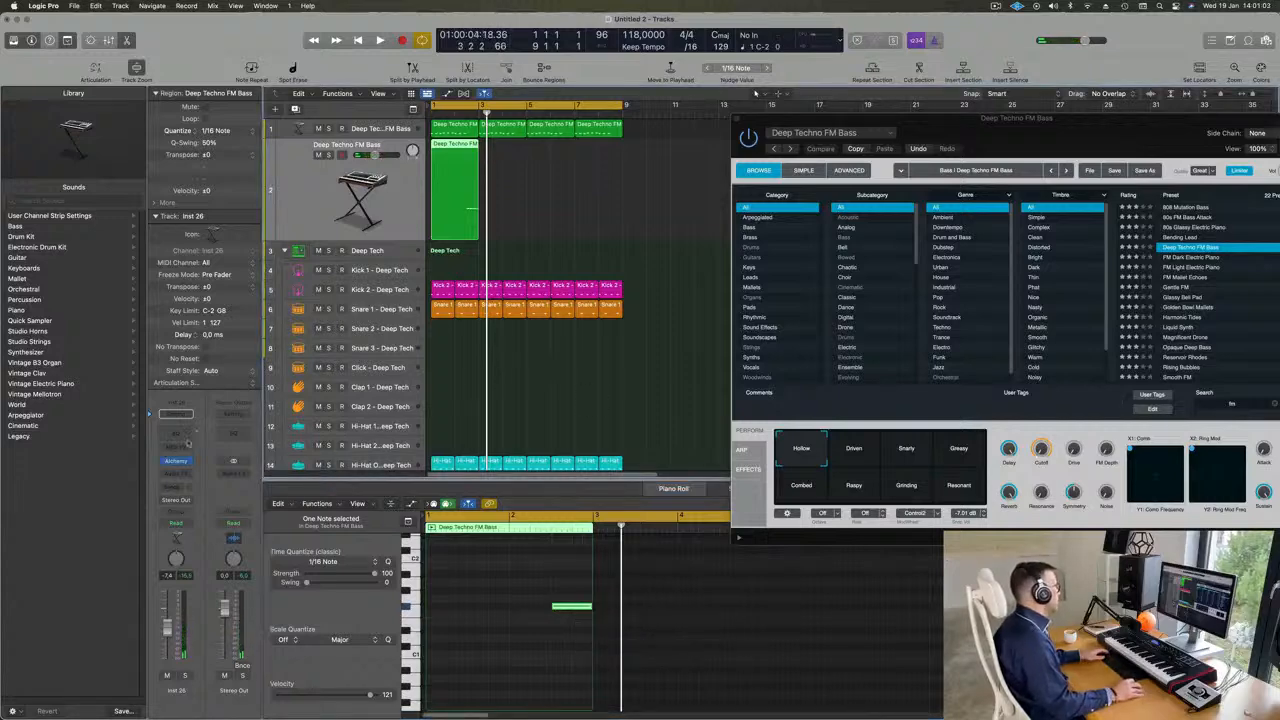
In the duplicated track's Alchemy instrument, clear the preset search and load Short Vox Brass from the Brass category during playback
{"action": "left_click", "coordinate": [176, 461]}
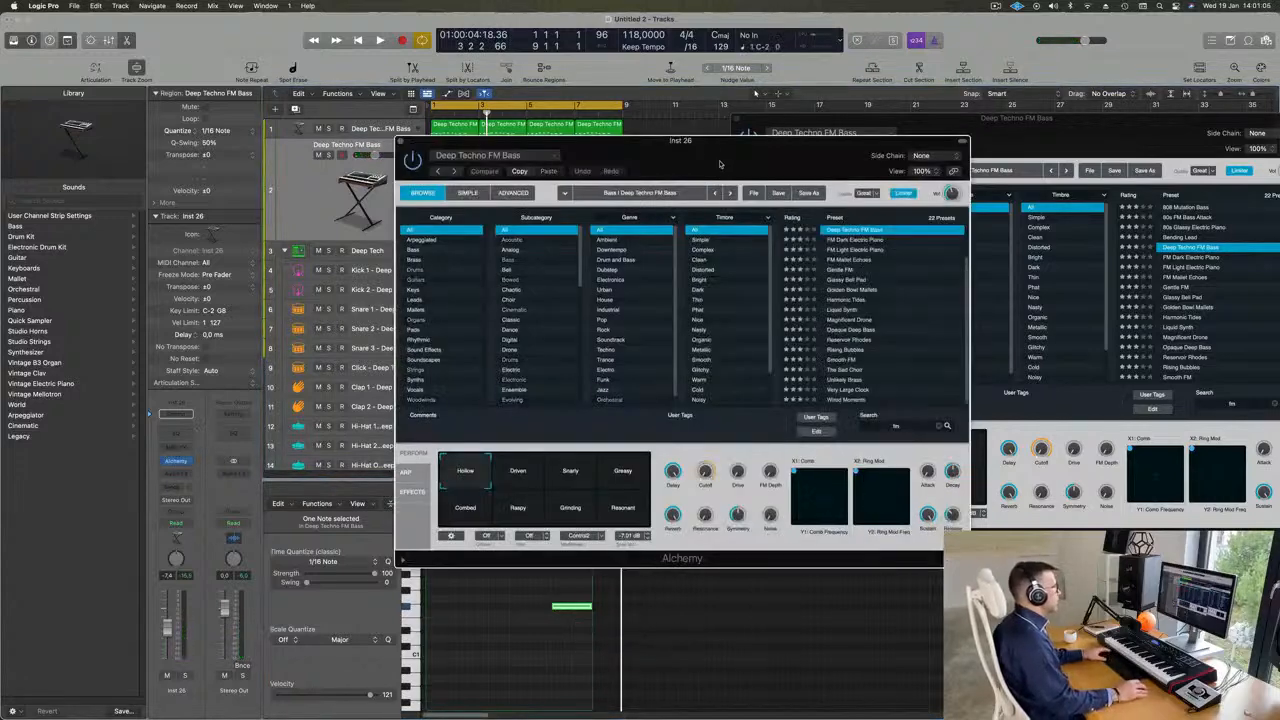
{"action": "key", "text": "space"}
{"action": "left_click_drag", "start_coordinate": [664, 169], "coordinate": [830, 210]}
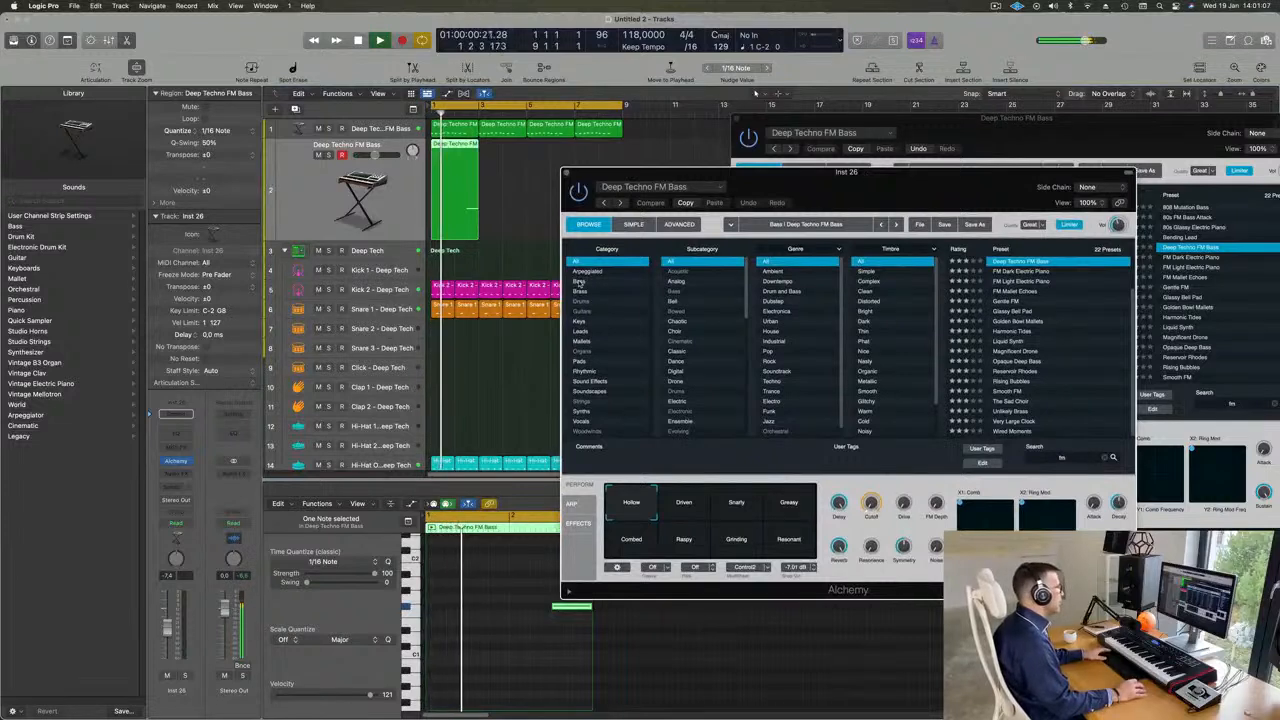
{"action": "left_click", "coordinate": [607, 291]}
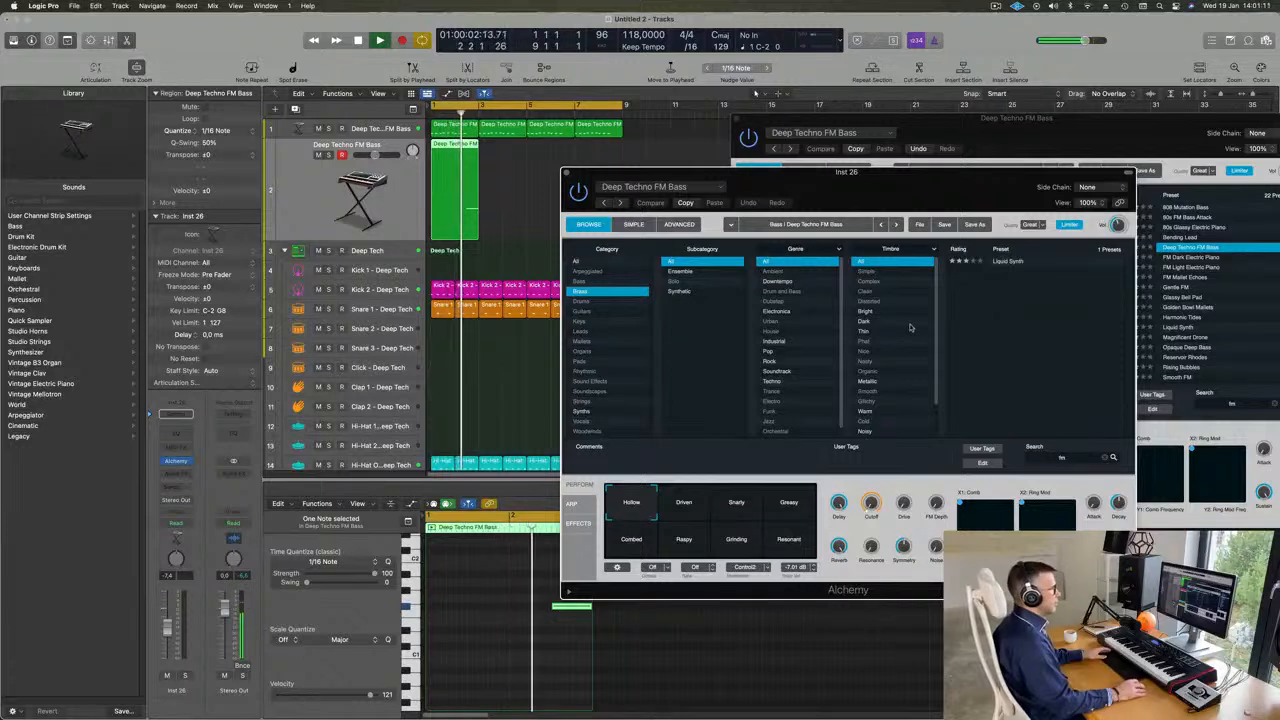
{"action": "left_click", "coordinate": [1110, 455]}
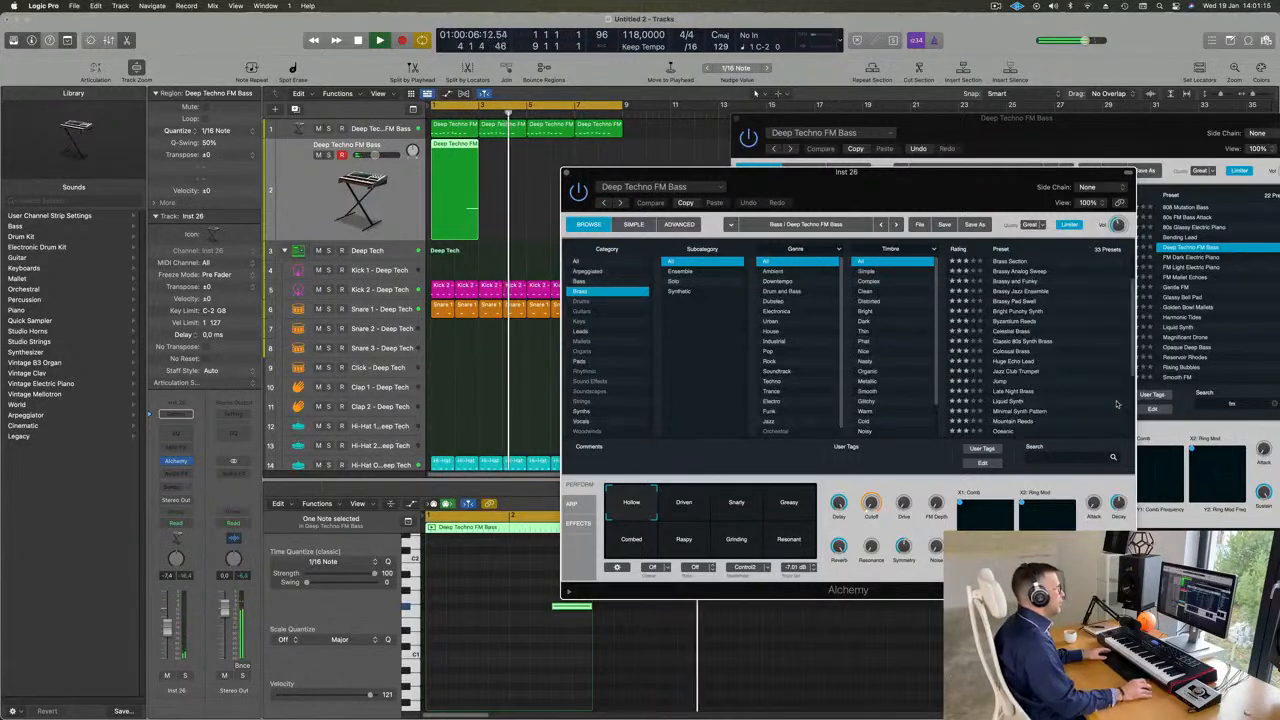
{"action": "scroll", "coordinate": [1017, 360], "scroll_direction": "down", "scroll_amount": 4}
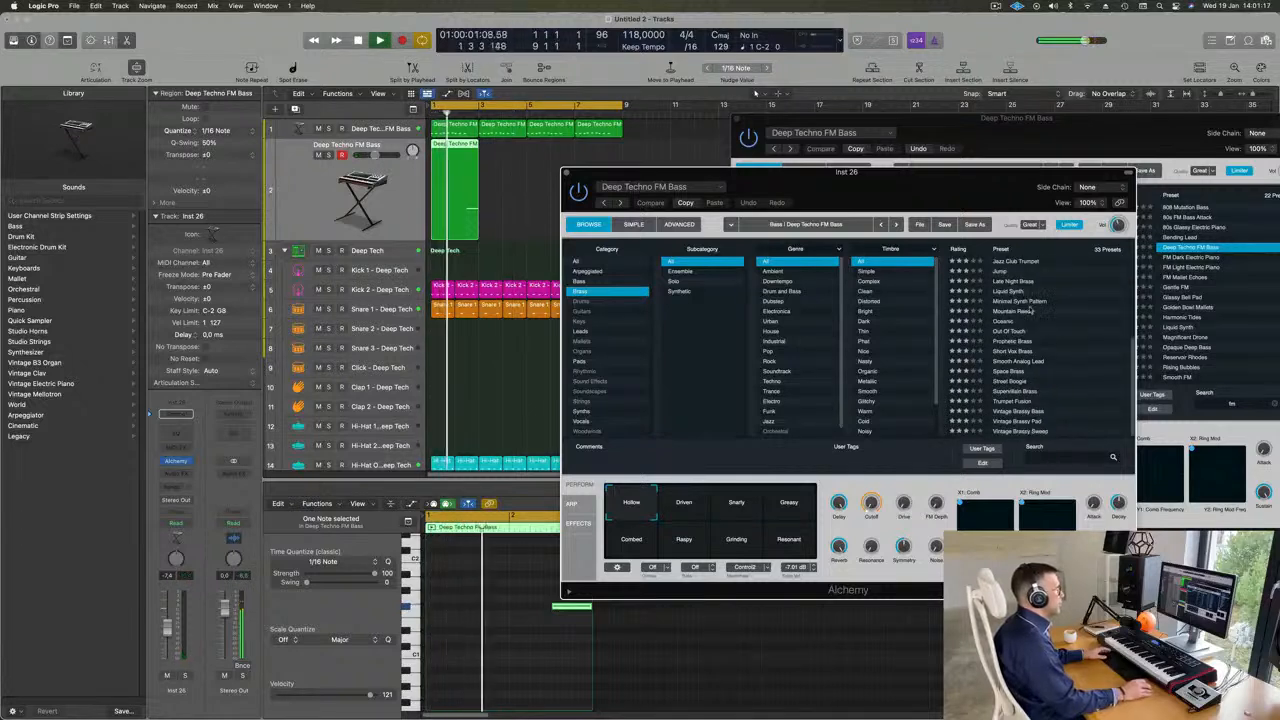
{"action": "left_click", "coordinate": [1018, 352]}
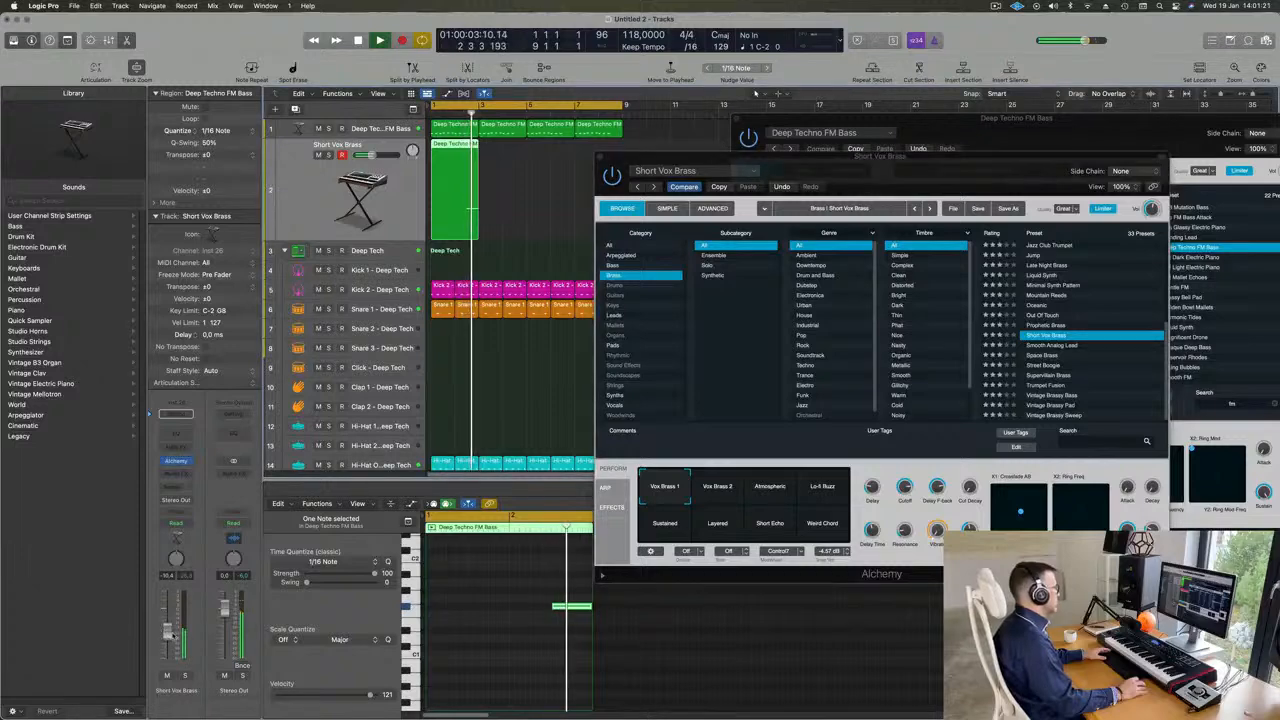
Repeat the single-note brass region three times to fill the loop up to bar 9, and restart playback
{"action": "left_click_drag", "start_coordinate": [975, 124], "coordinate": [993, 119]}
{"action": "left_click", "coordinate": [444, 192]}
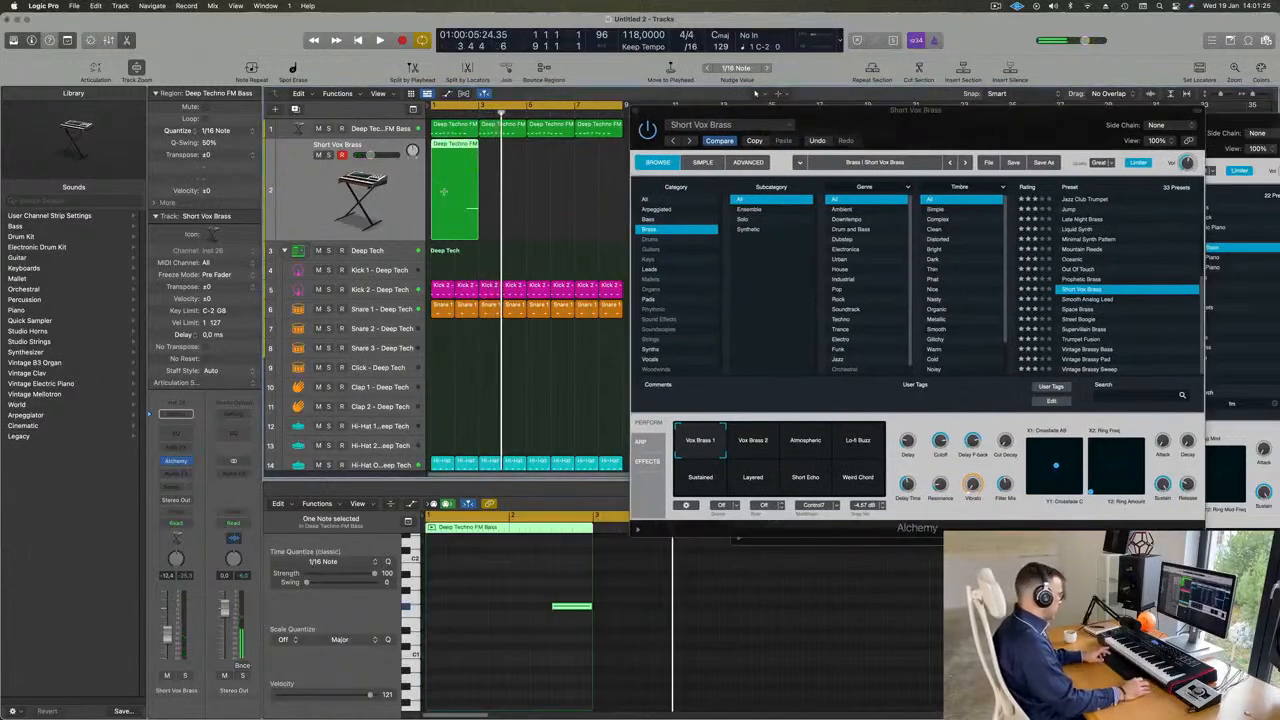
{"action": "key", "text": "super+r"}
{"action": "key", "text": "super+r"}
{"action": "key", "text": "super+r"}
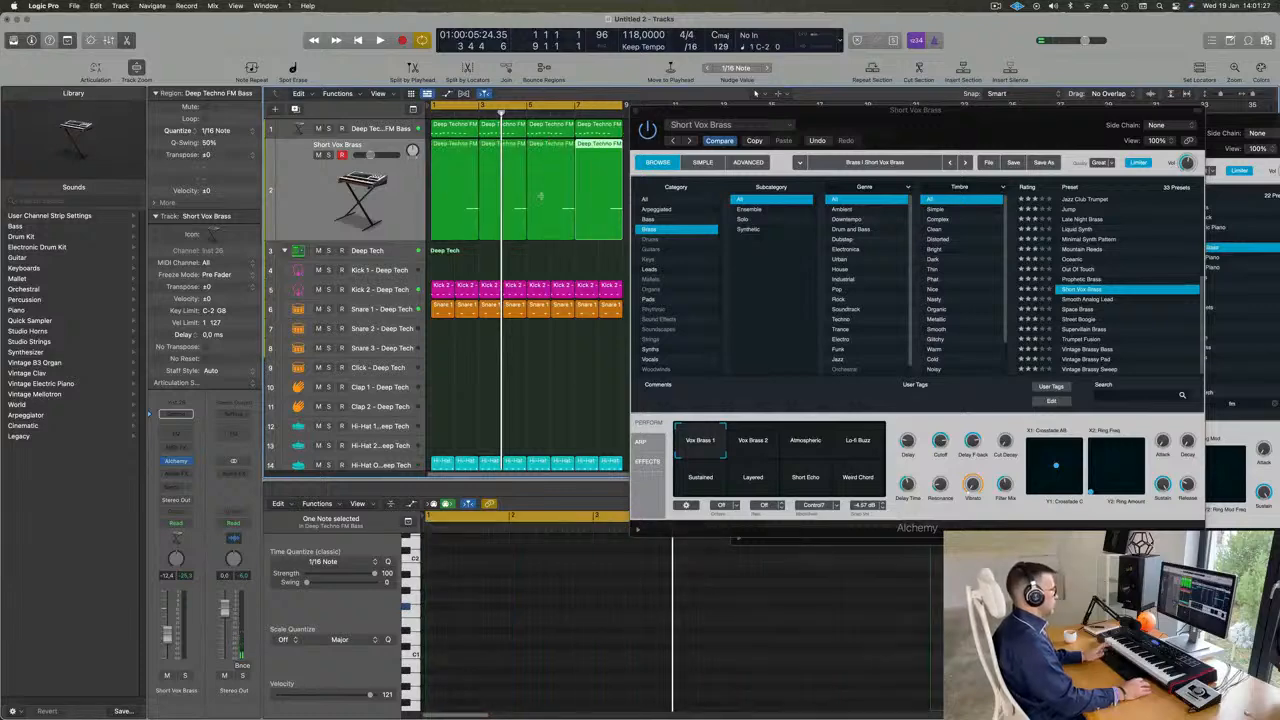
{"action": "left_click_drag", "start_coordinate": [969, 113], "coordinate": [983, 75]}
{"action": "key", "text": "space"}
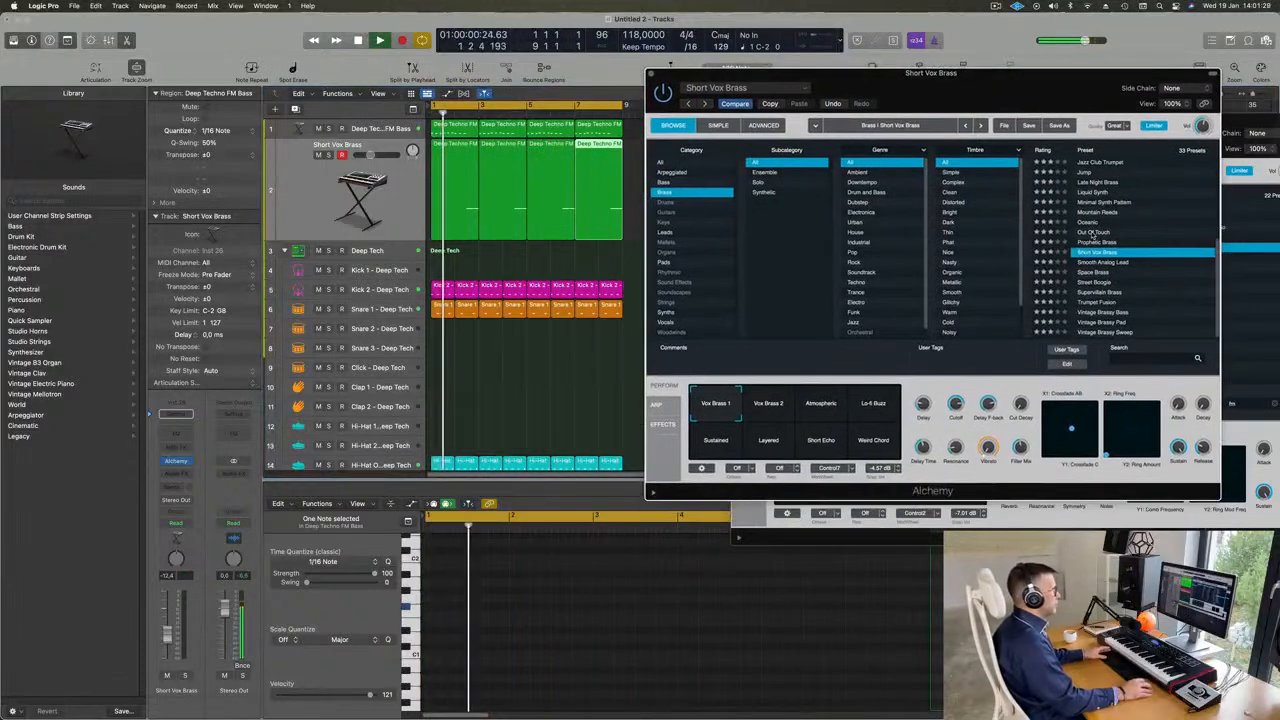
Audition the Out Of Touch, Liquid Synth and Brassy Pad Swell presets on the brass track while the loop plays
{"action": "left_click", "coordinate": [1100, 232]}
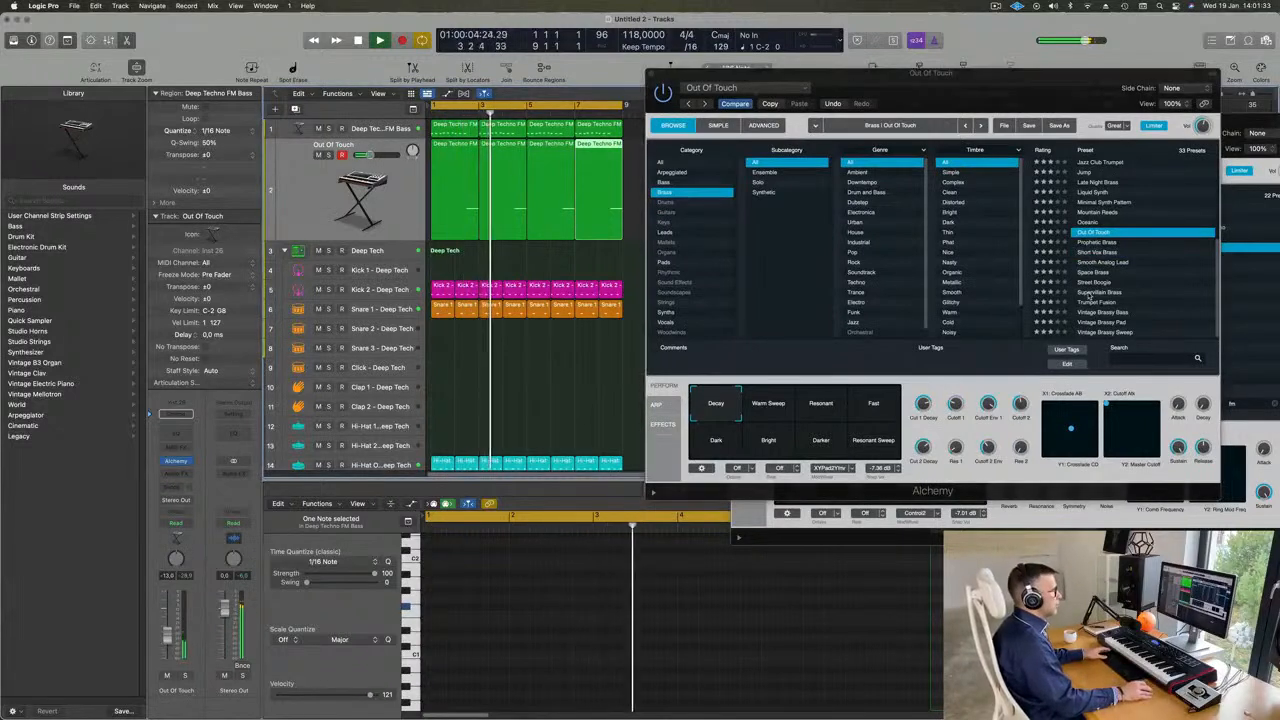
{"action": "scroll", "coordinate": [1110, 258], "scroll_direction": "up", "scroll_amount": 3}
{"action": "left_click", "coordinate": [1098, 239]}
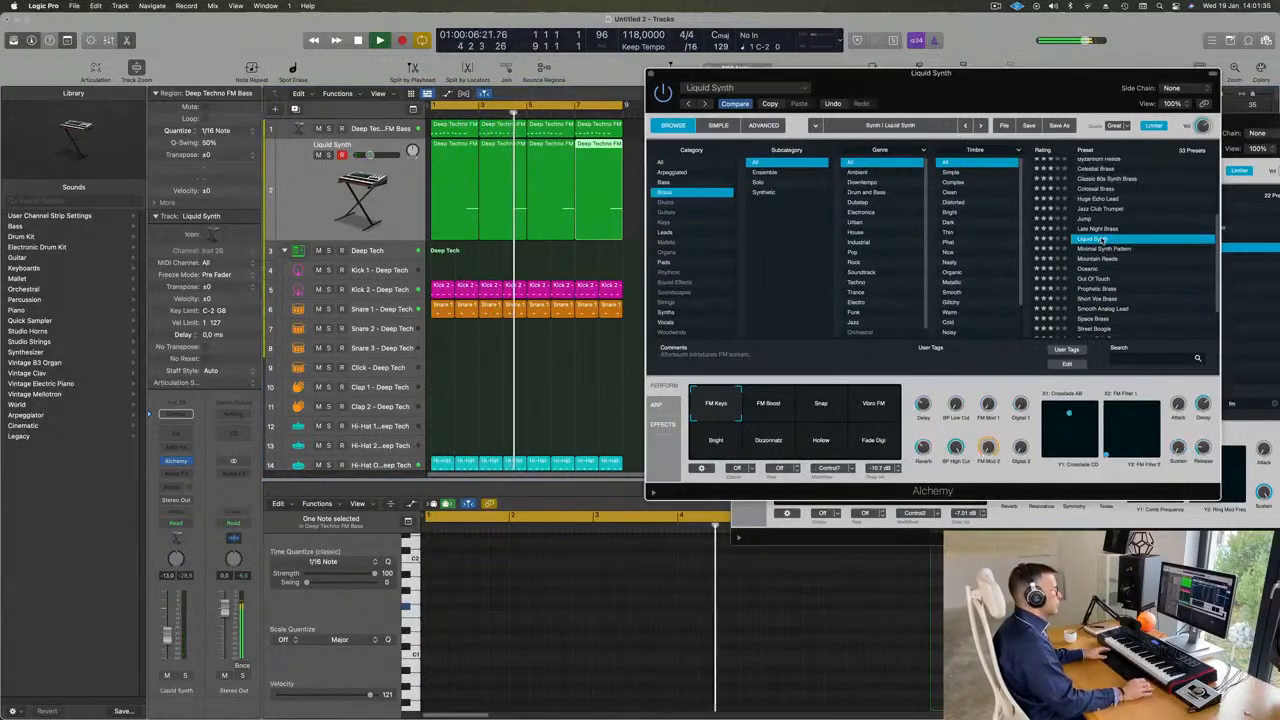
{"action": "scroll", "coordinate": [1099, 215], "scroll_direction": "up", "scroll_amount": 3}
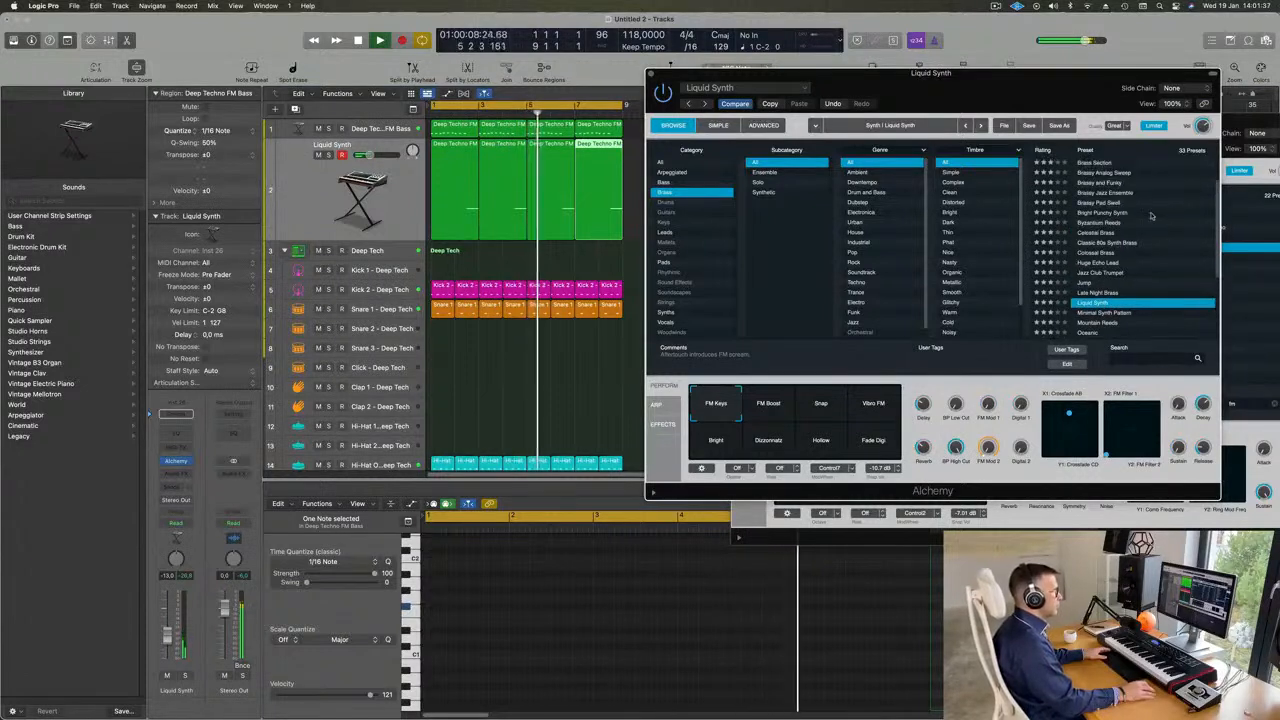
{"action": "left_click", "coordinate": [1099, 204]}
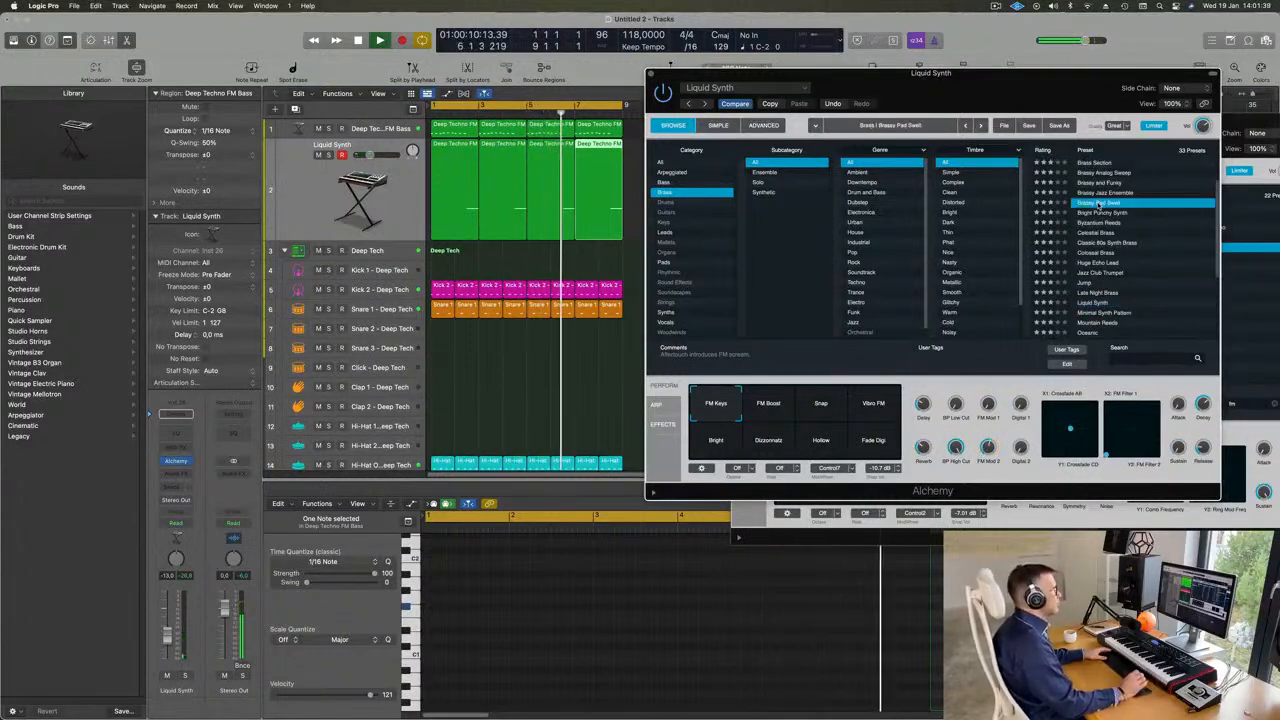
{"action": "scroll", "coordinate": [1103, 227], "scroll_direction": "up", "scroll_amount": 2}
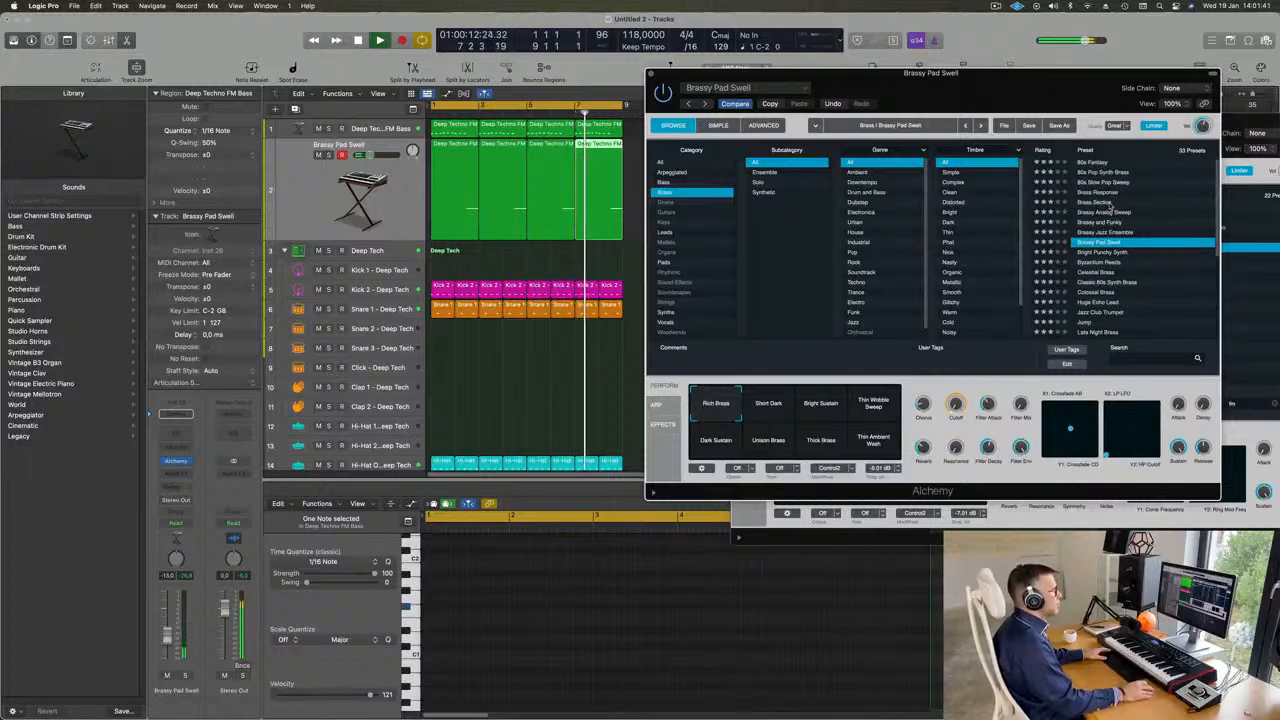
Load the Brass Response preset and try its Soft Brass and Fat Brass variations
{"action": "left_click", "coordinate": [1101, 192]}
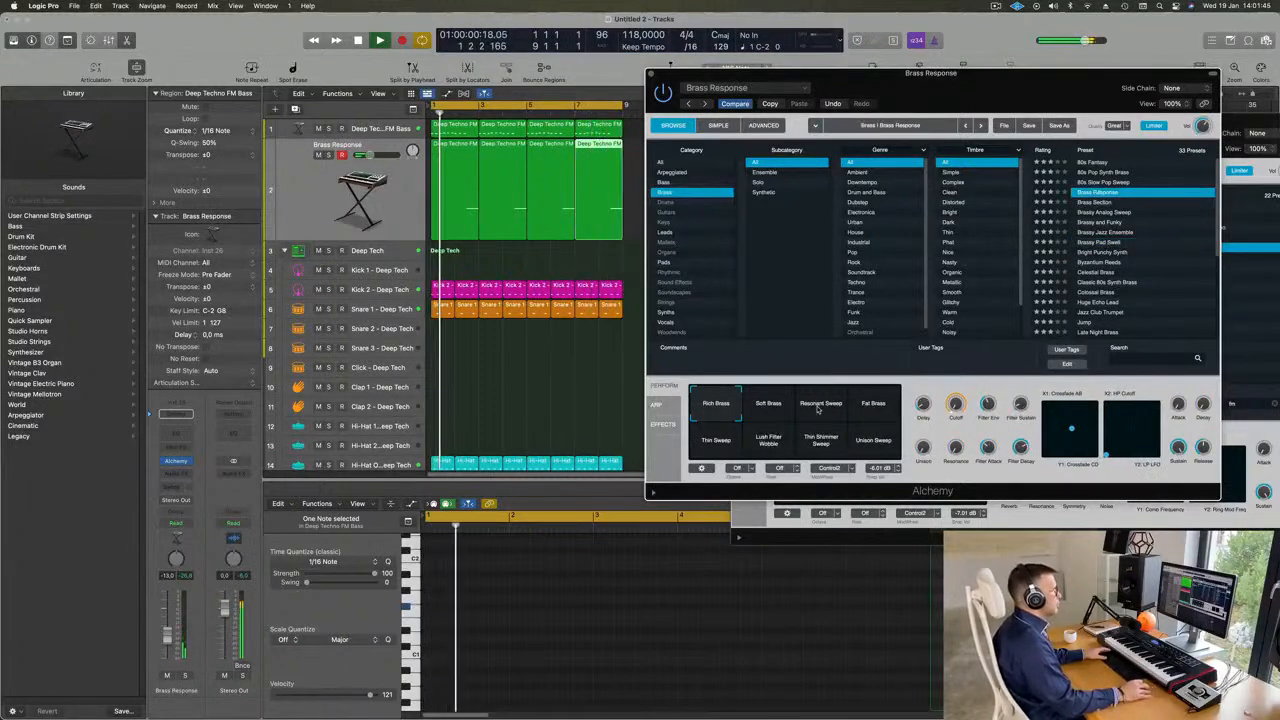
{"action": "left_click", "coordinate": [773, 410]}
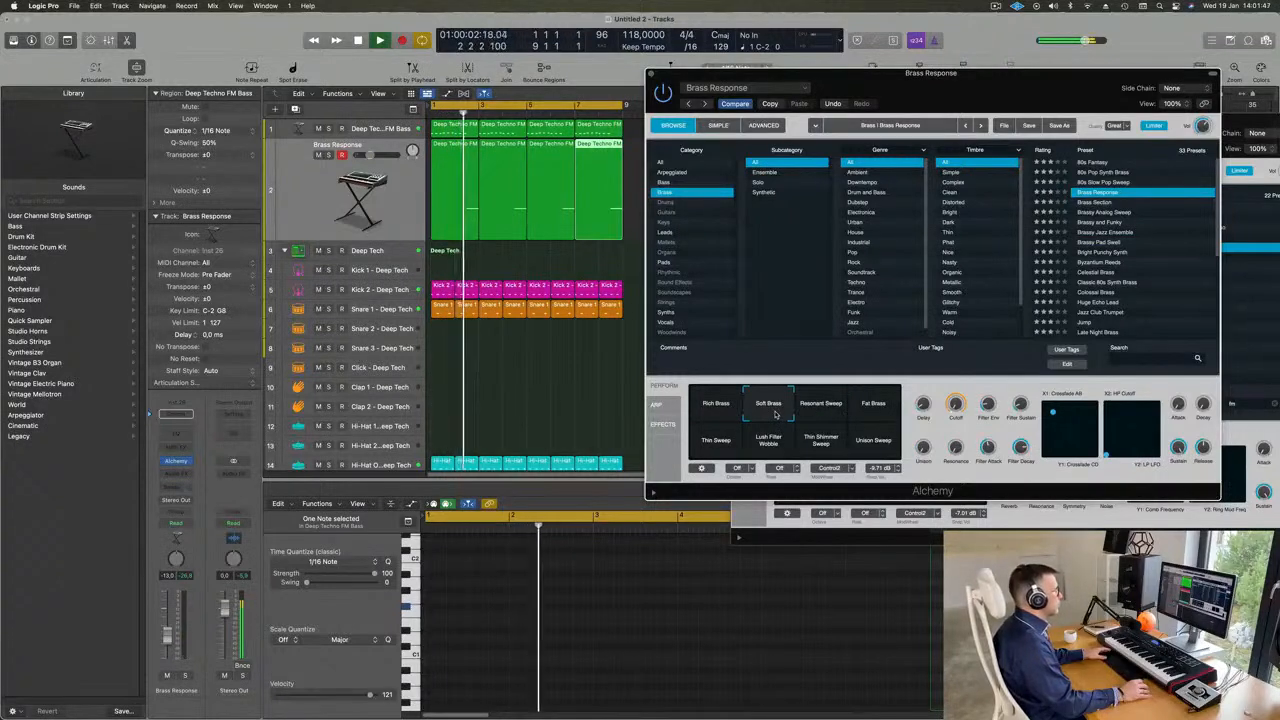
{"action": "left_click", "coordinate": [876, 408]}
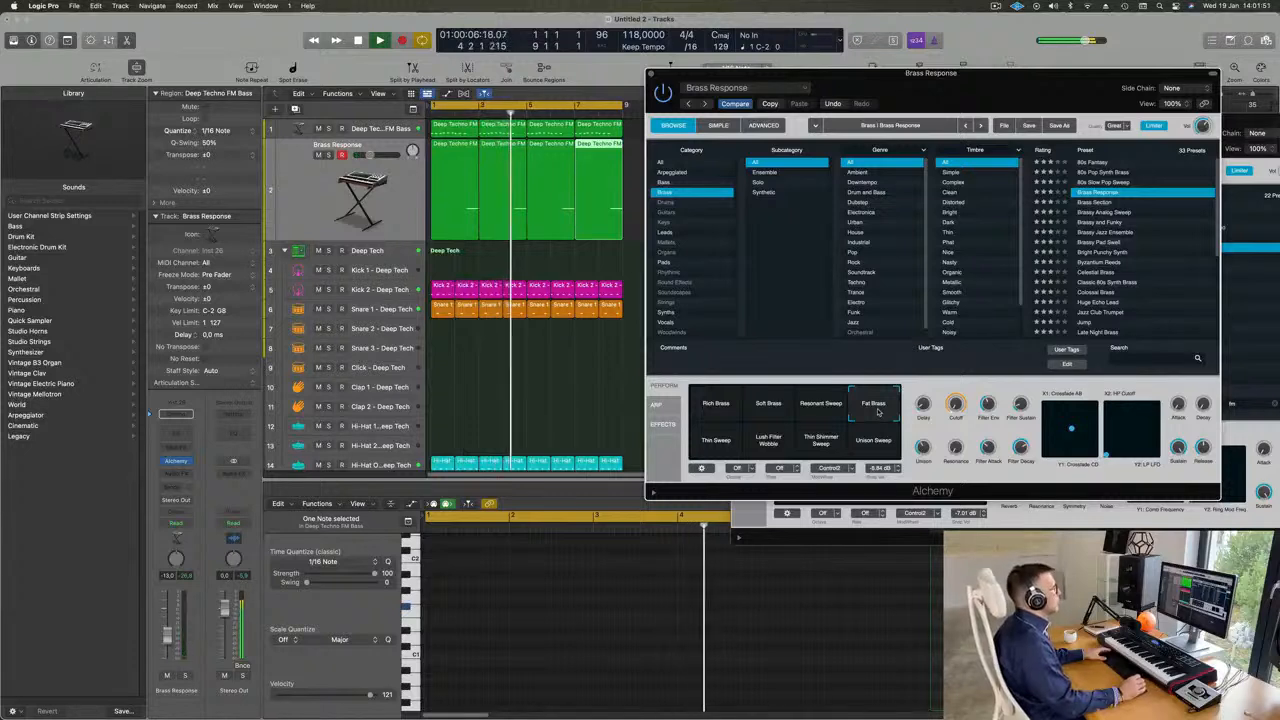
Audition the Brassy Jazz Ensemble preset and load Celestial Brass on the brass track
{"action": "left_click", "coordinate": [1105, 232]}
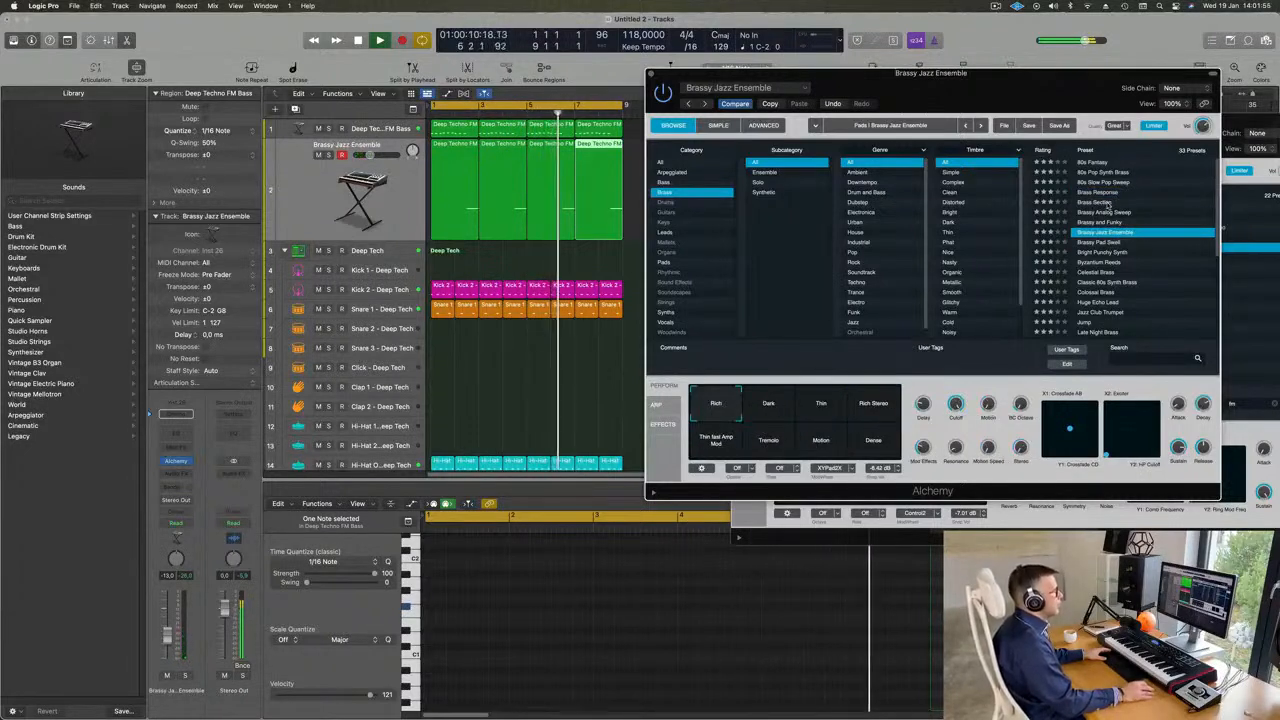
{"action": "scroll", "coordinate": [1175, 232], "scroll_direction": "down", "scroll_amount": 3}
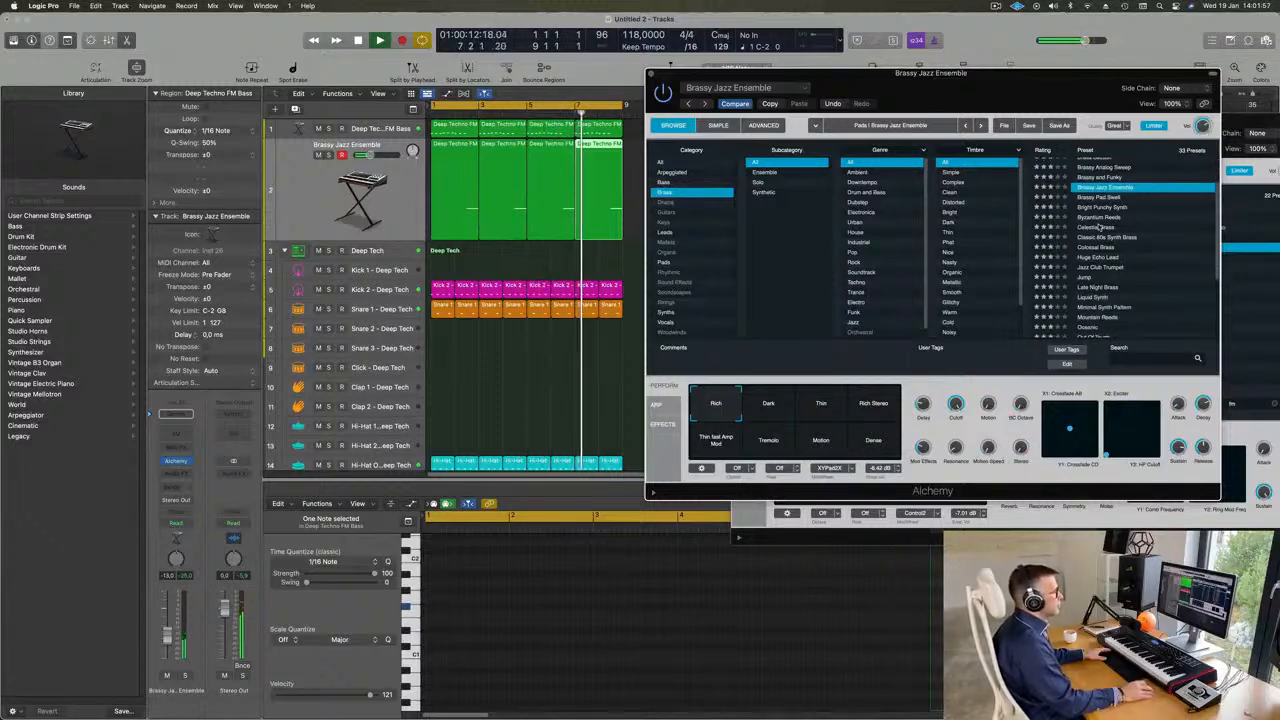
{"action": "left_click", "coordinate": [1099, 227]}
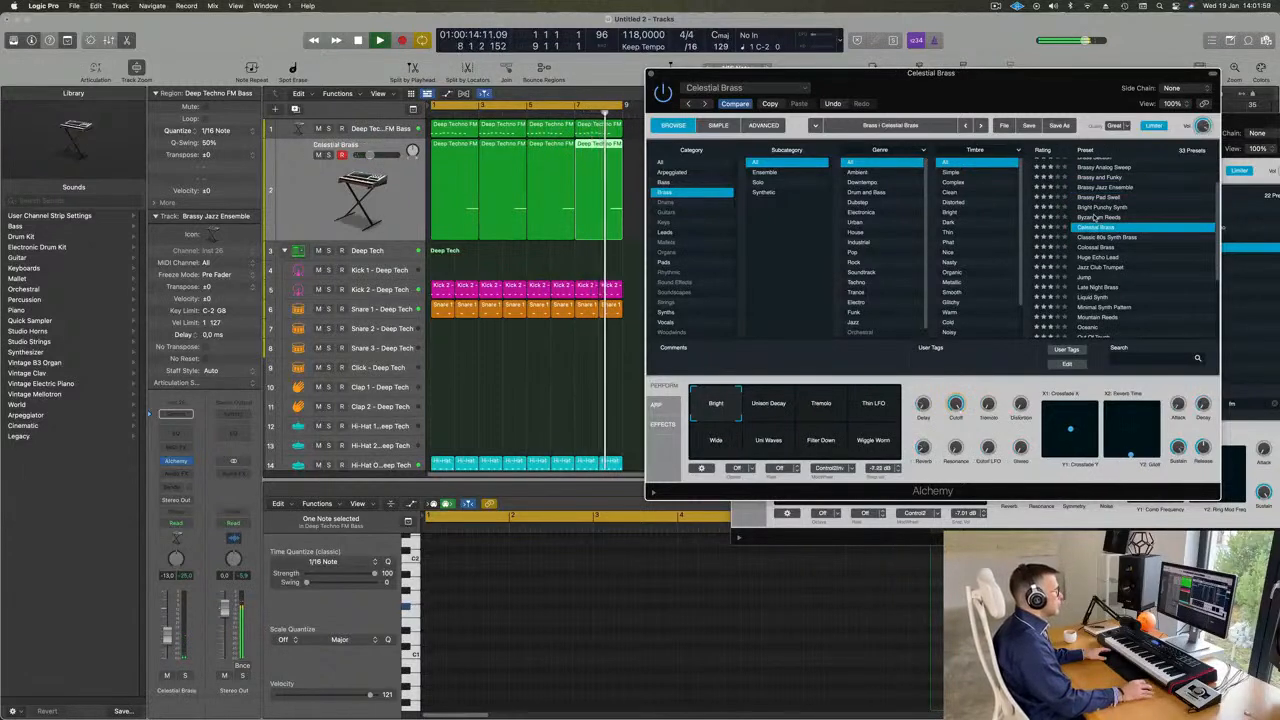
Audition the Byzantium Reeds, Huge Echo Lead, Jazz Club Trumpet and Jump presets on the brass track while the loop plays
{"action": "left_click", "coordinate": [1097, 217]}
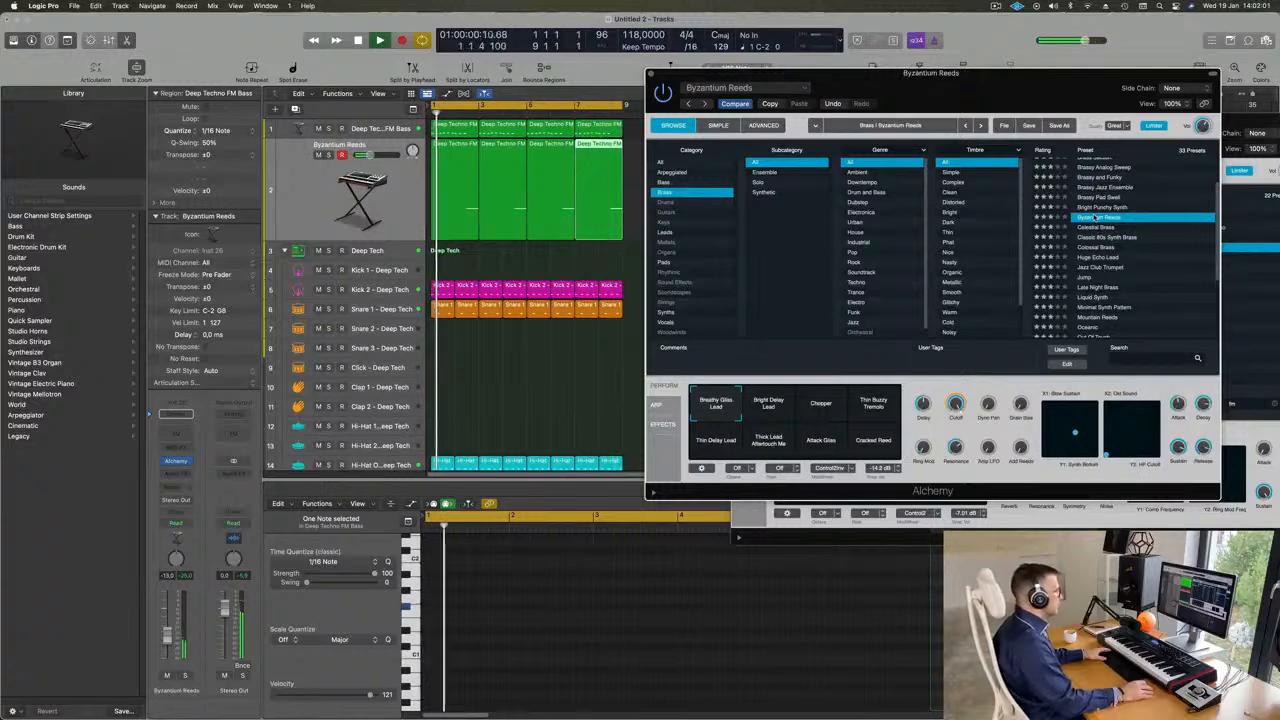
{"action": "scroll", "coordinate": [1141, 265], "scroll_direction": "down", "scroll_amount": 2}
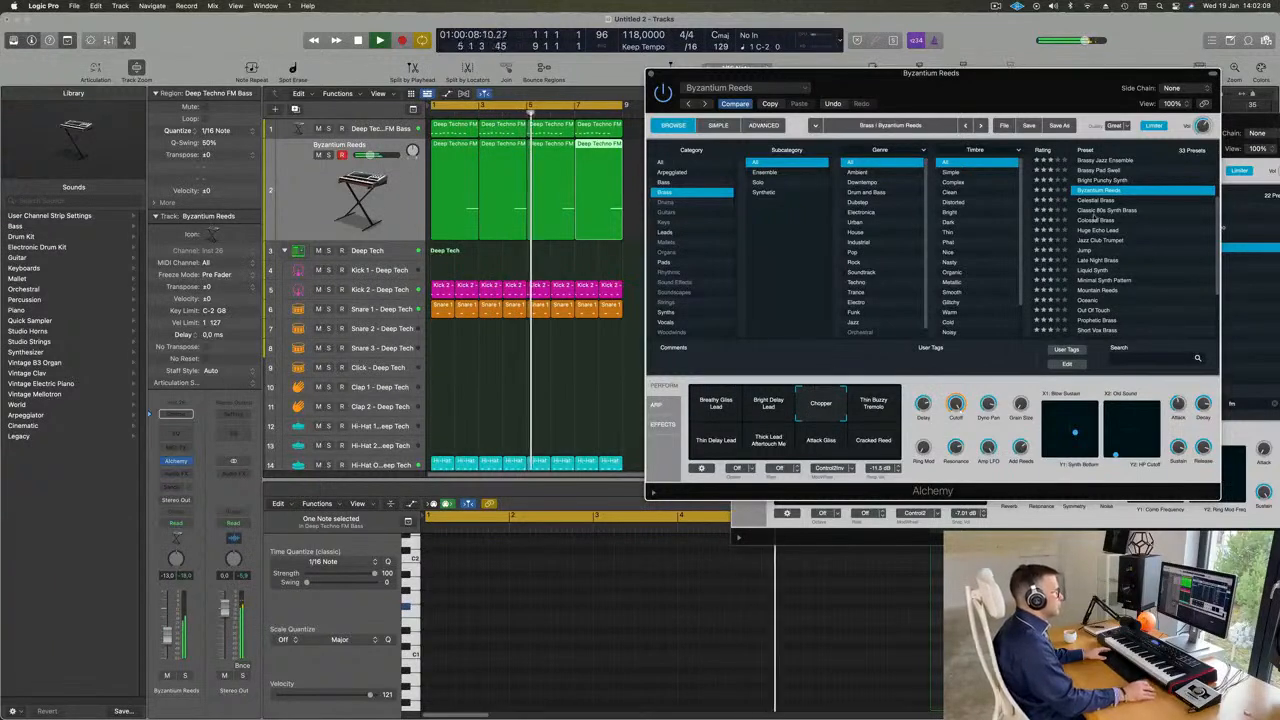
{"action": "left_click", "coordinate": [1119, 231]}
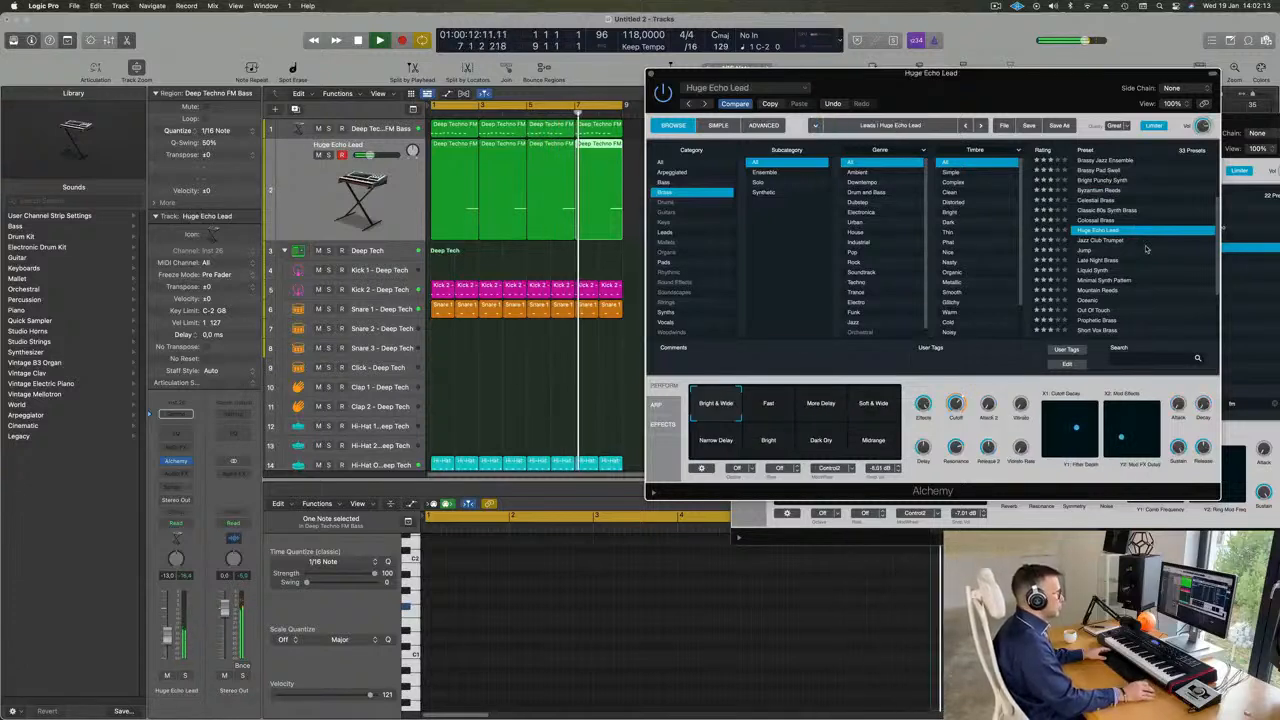
{"action": "left_click", "coordinate": [1095, 241]}
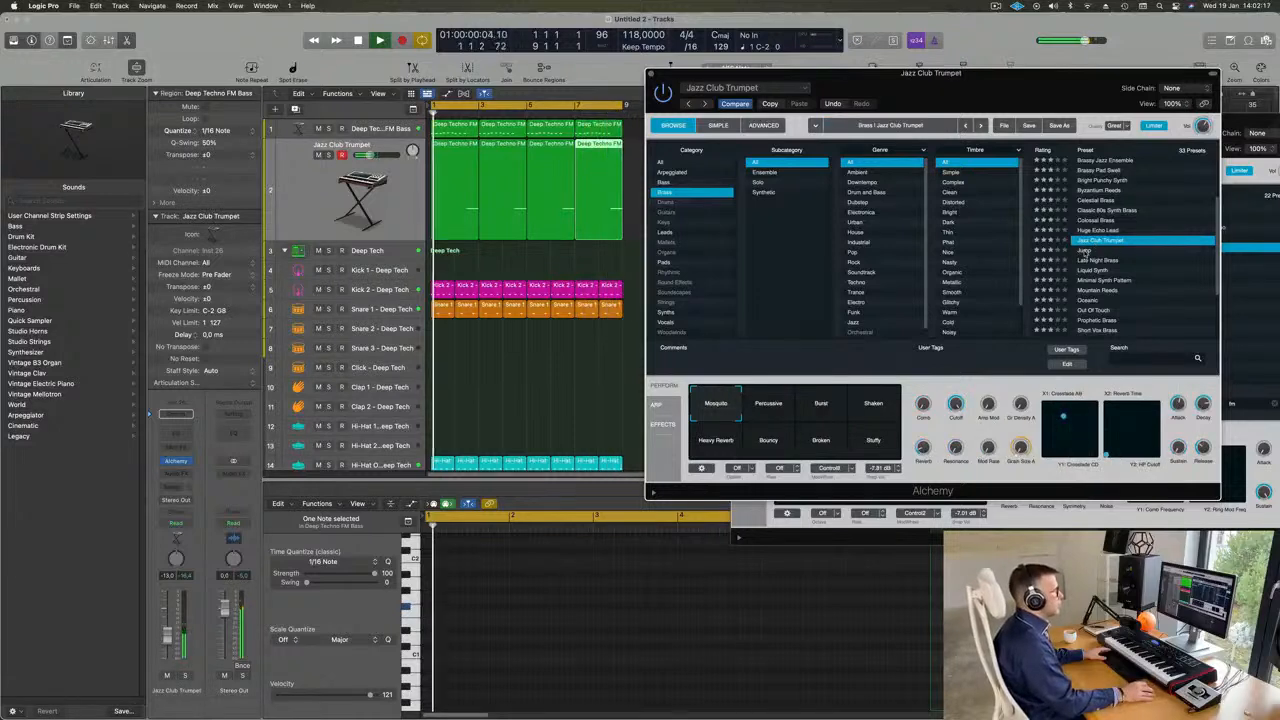
{"action": "left_click", "coordinate": [1085, 251]}
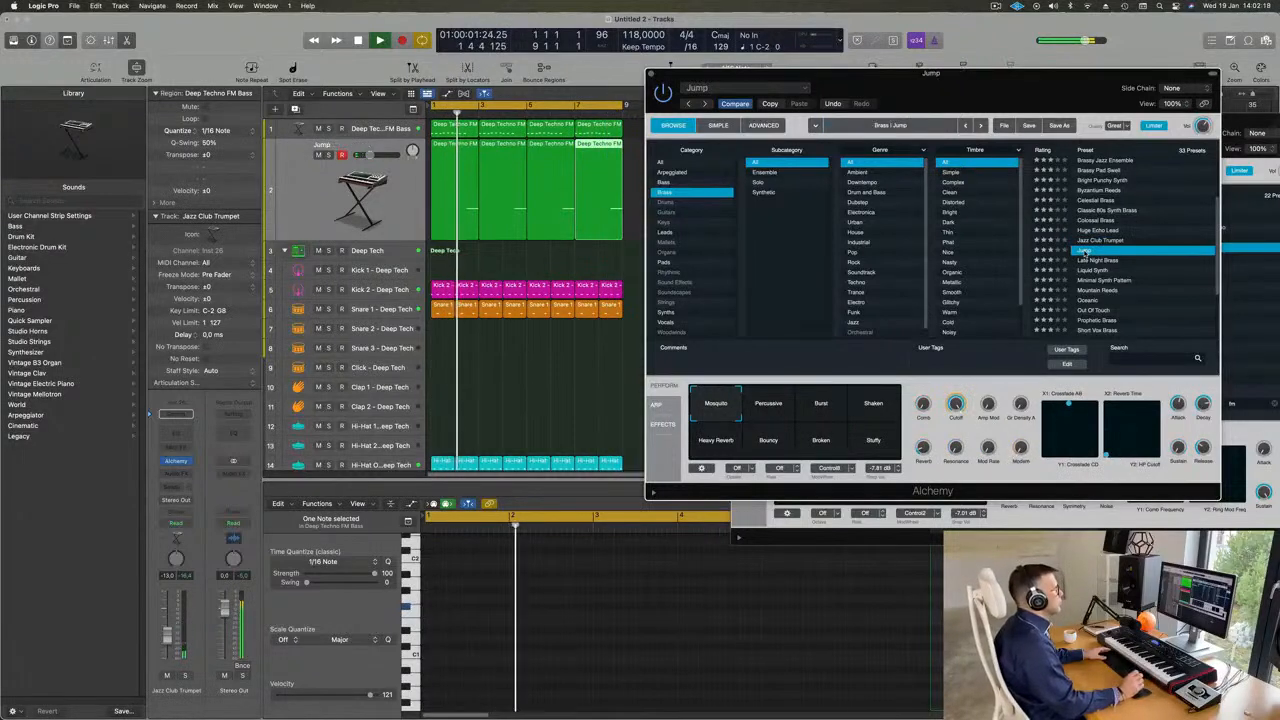
{"action": "scroll", "coordinate": [1165, 245], "scroll_direction": "down", "scroll_amount": 2}
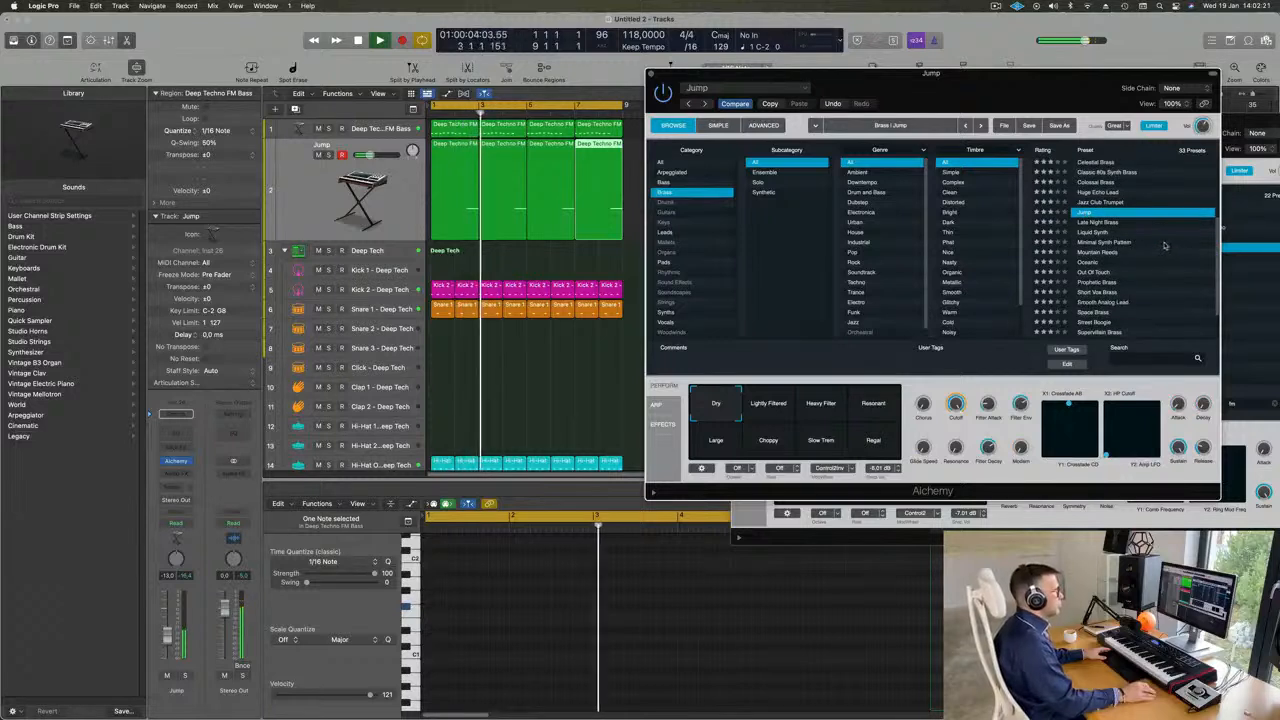
Audition the Late Night Brass and Oceanic presets, and load Prophetic Brass on the brass track
{"action": "key", "text": "Down"}
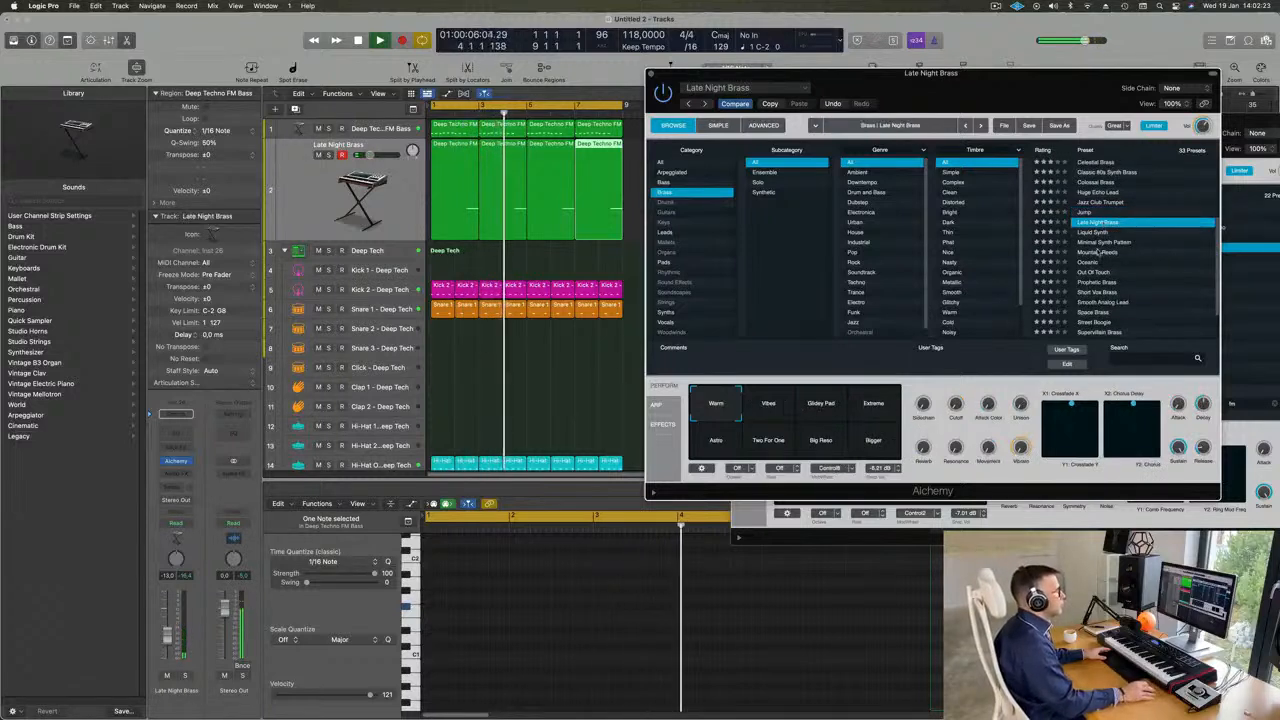
{"action": "left_click", "coordinate": [1150, 261]}
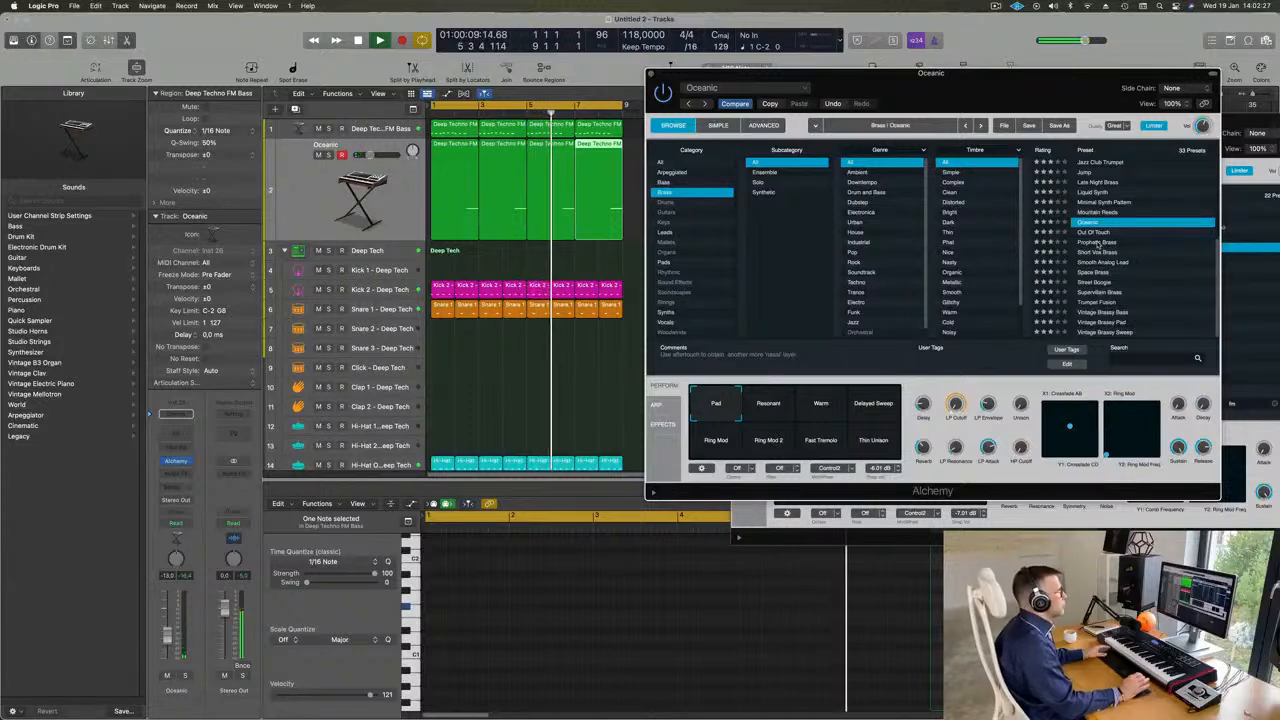
{"action": "left_click", "coordinate": [1098, 243]}
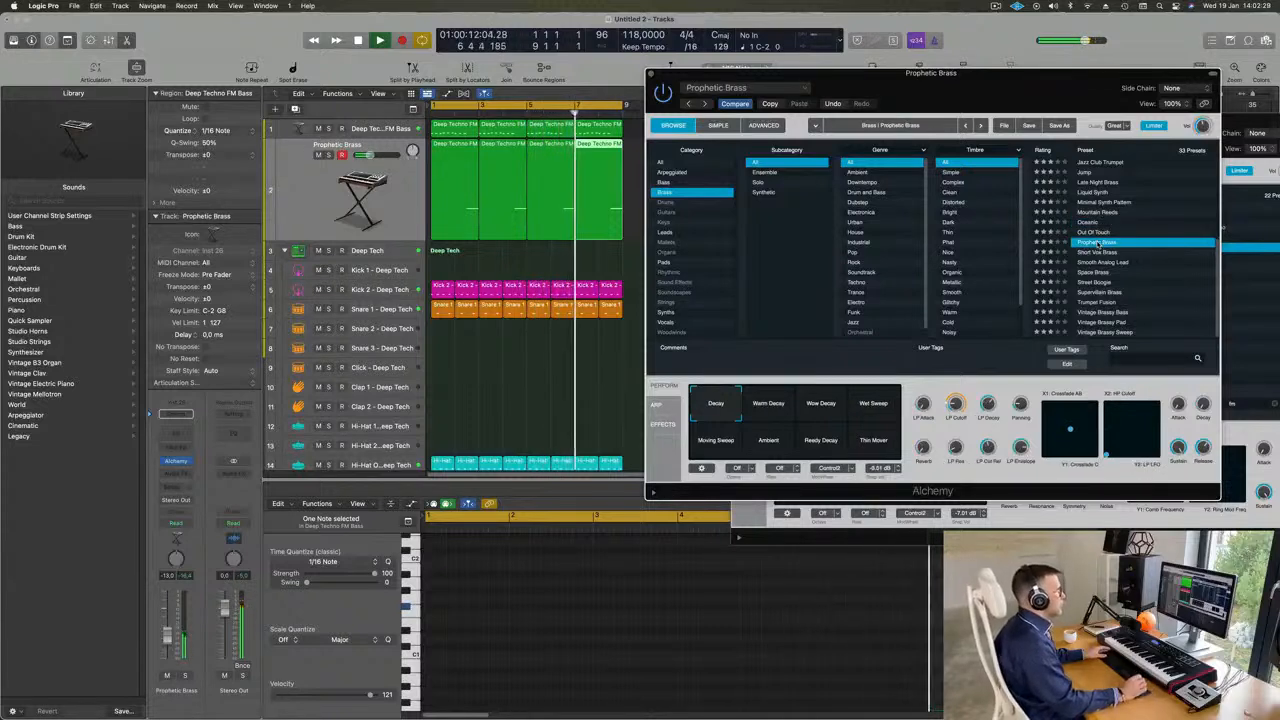
Compare the Warm Decay, Wow Decay and Ambient variations of Prophetic Brass and keep Wow Decay
{"action": "left_click_drag", "start_coordinate": [1007, 87], "coordinate": [993, 81]}
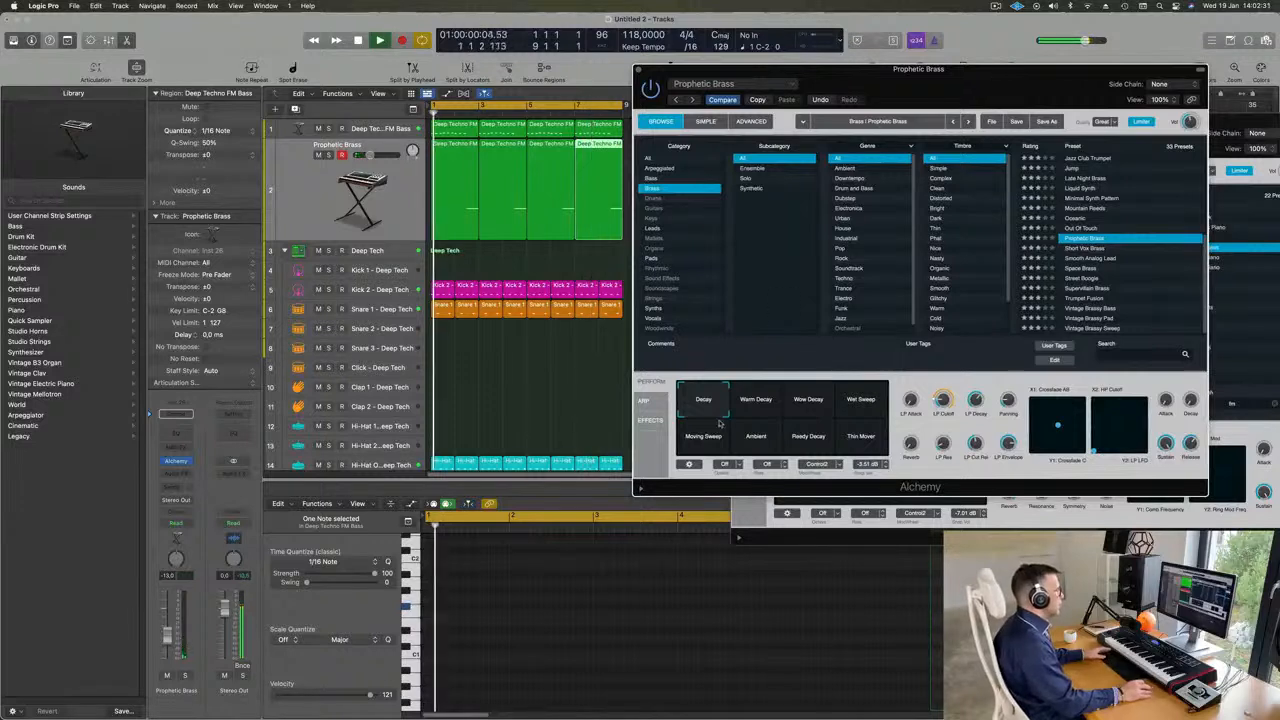
{"action": "left_click", "coordinate": [752, 419]}
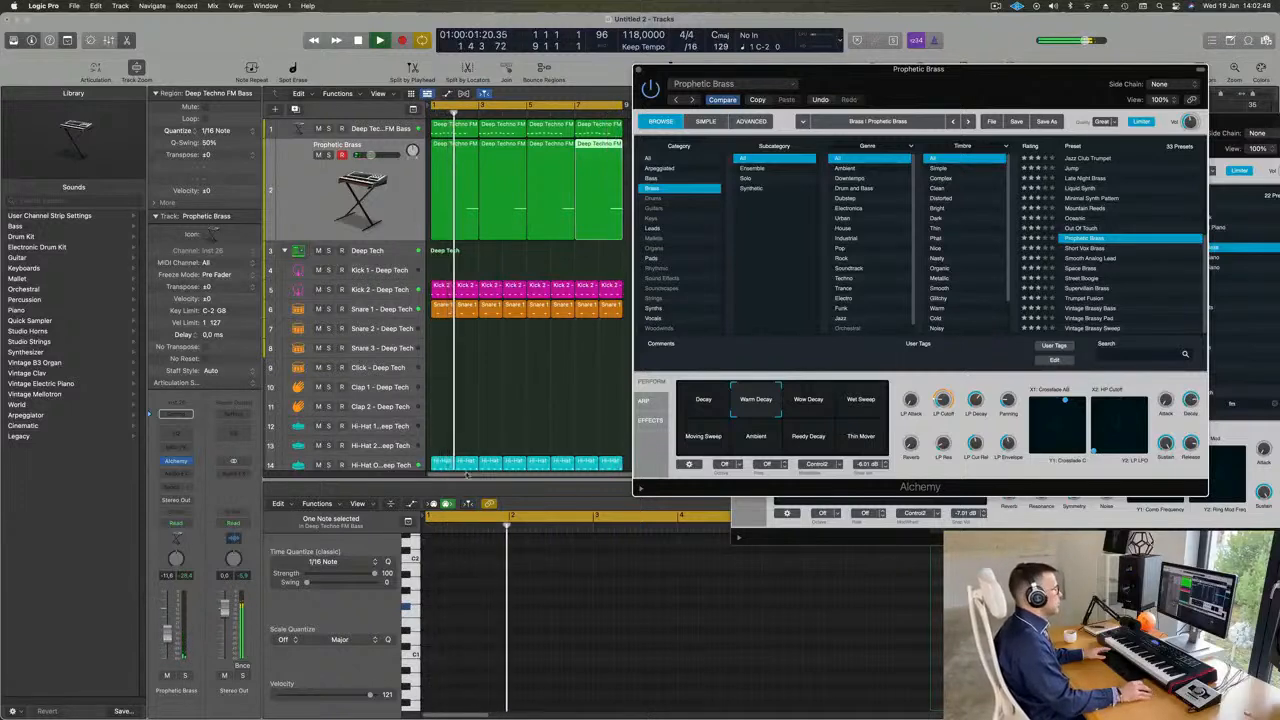
{"action": "left_click", "coordinate": [805, 402]}
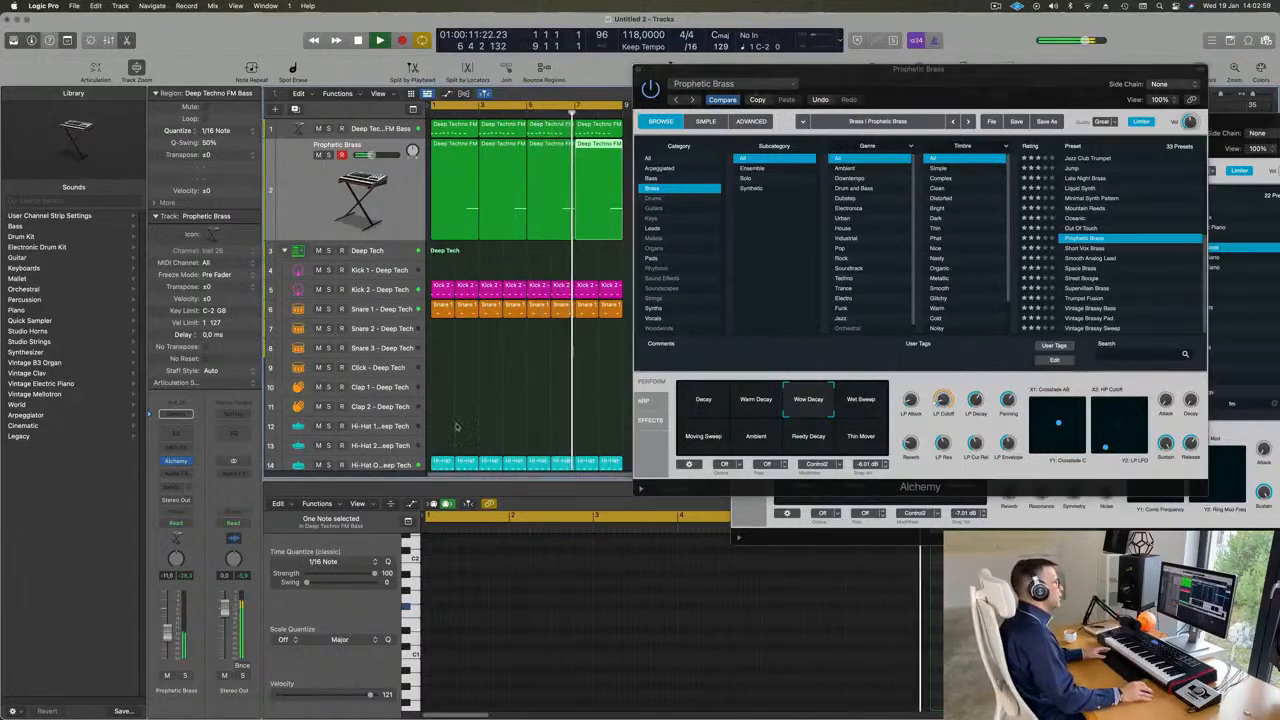
{"action": "left_click", "coordinate": [766, 440]}
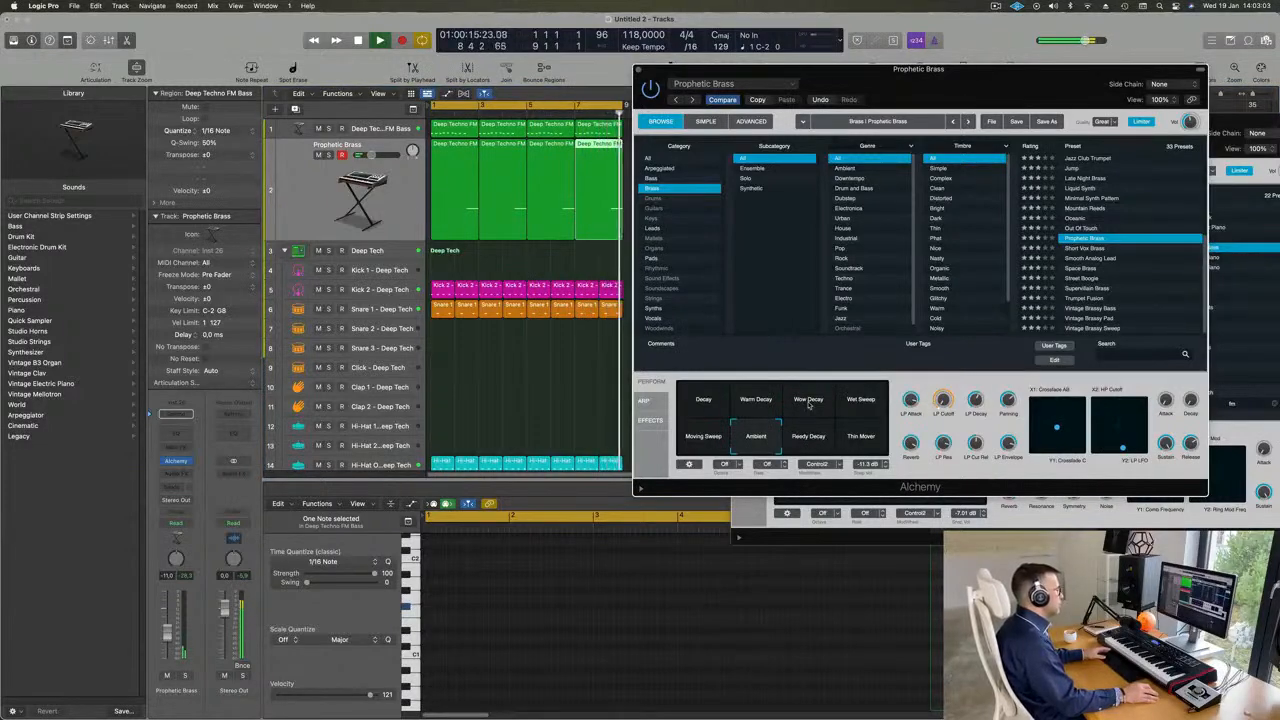
{"action": "left_click", "coordinate": [810, 404]}
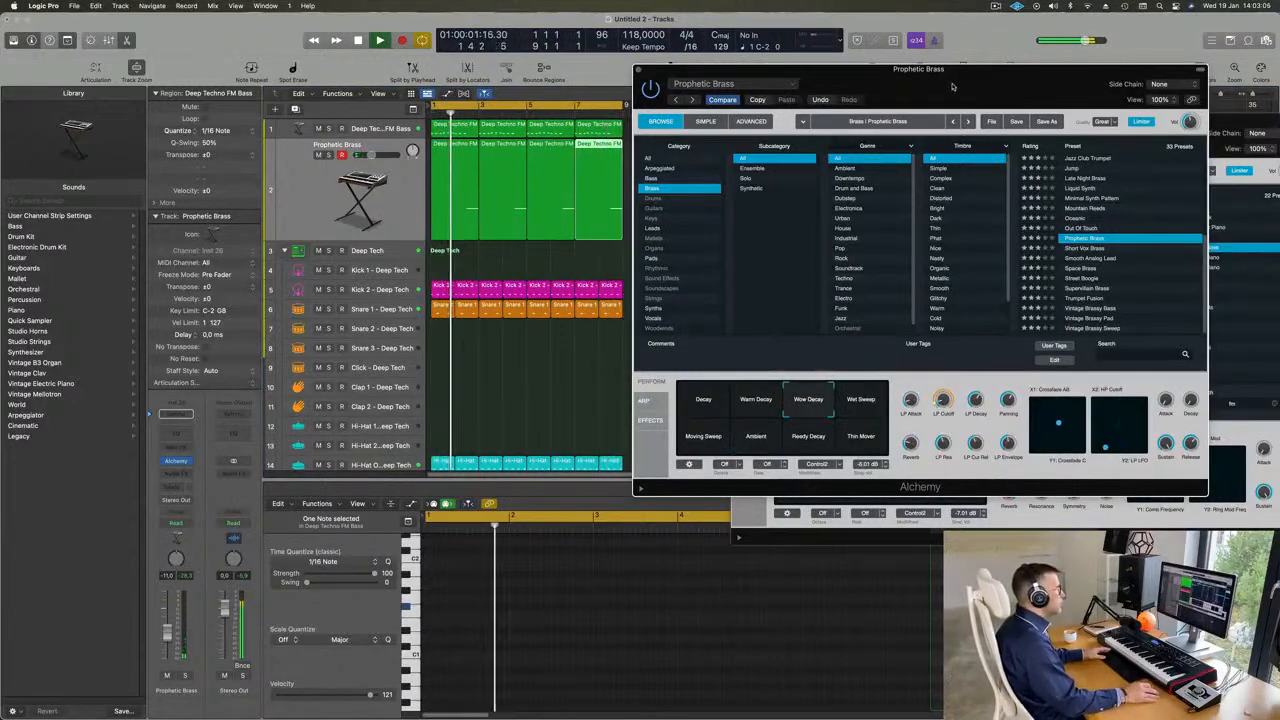
Close both Alchemy windows and the Drum Machine Designer window to clear the tracks area
{"action": "left_click_drag", "start_coordinate": [706, 75], "coordinate": [632, 82]}
{"action": "left_click", "coordinate": [563, 77]}
{"action": "scroll", "coordinate": [756, 92], "scroll_direction": "down", "scroll_amount": 4}
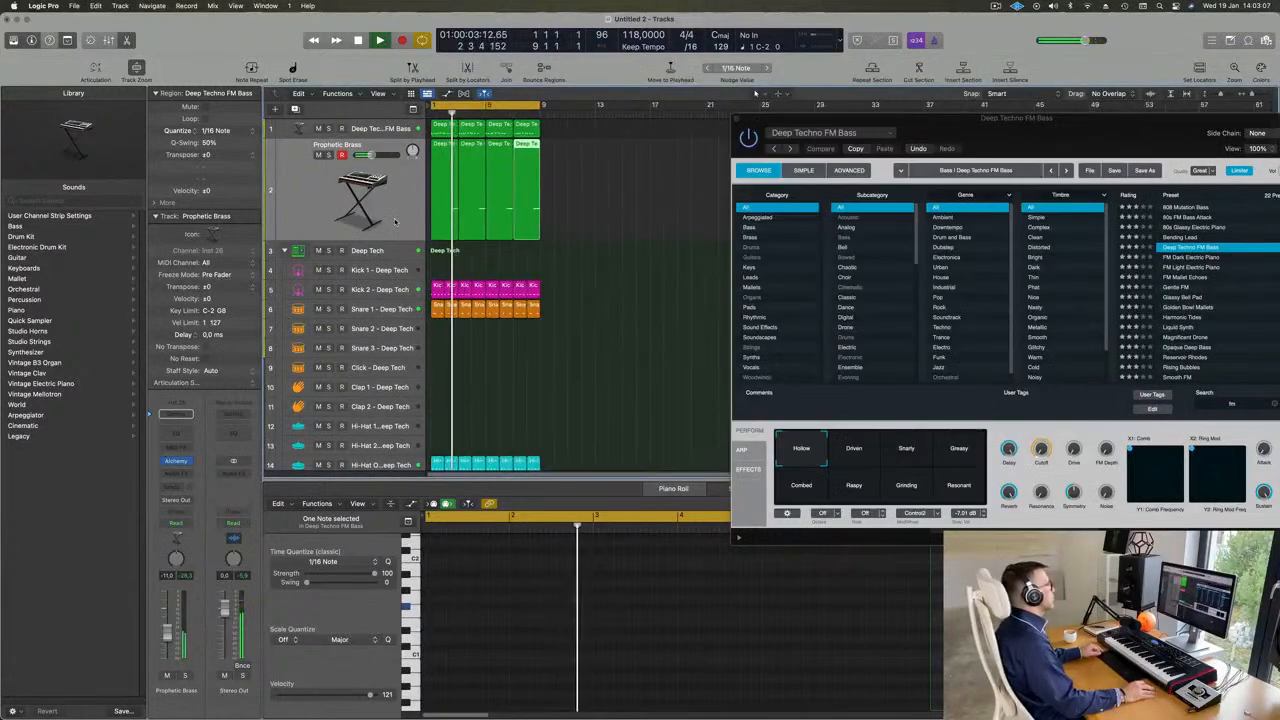
{"action": "scroll", "coordinate": [396, 222], "scroll_direction": "down", "scroll_amount": 4}
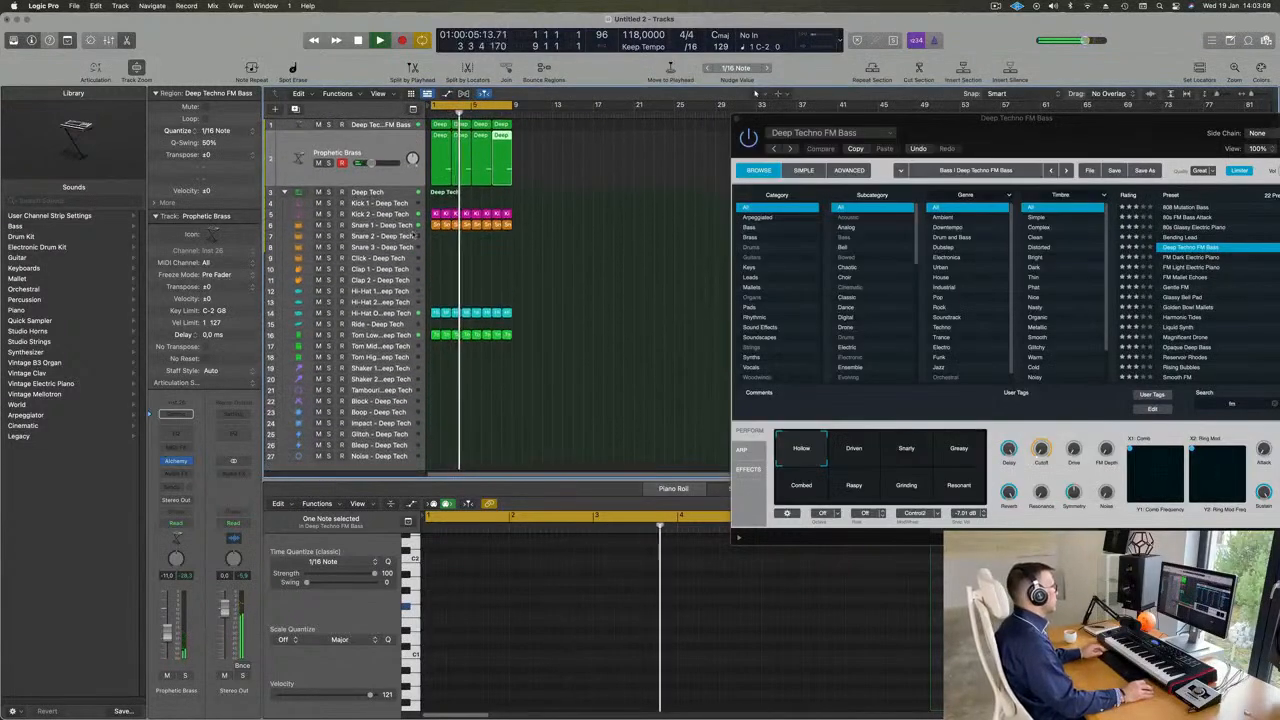
{"action": "left_click_drag", "start_coordinate": [927, 137], "coordinate": [758, 248]}
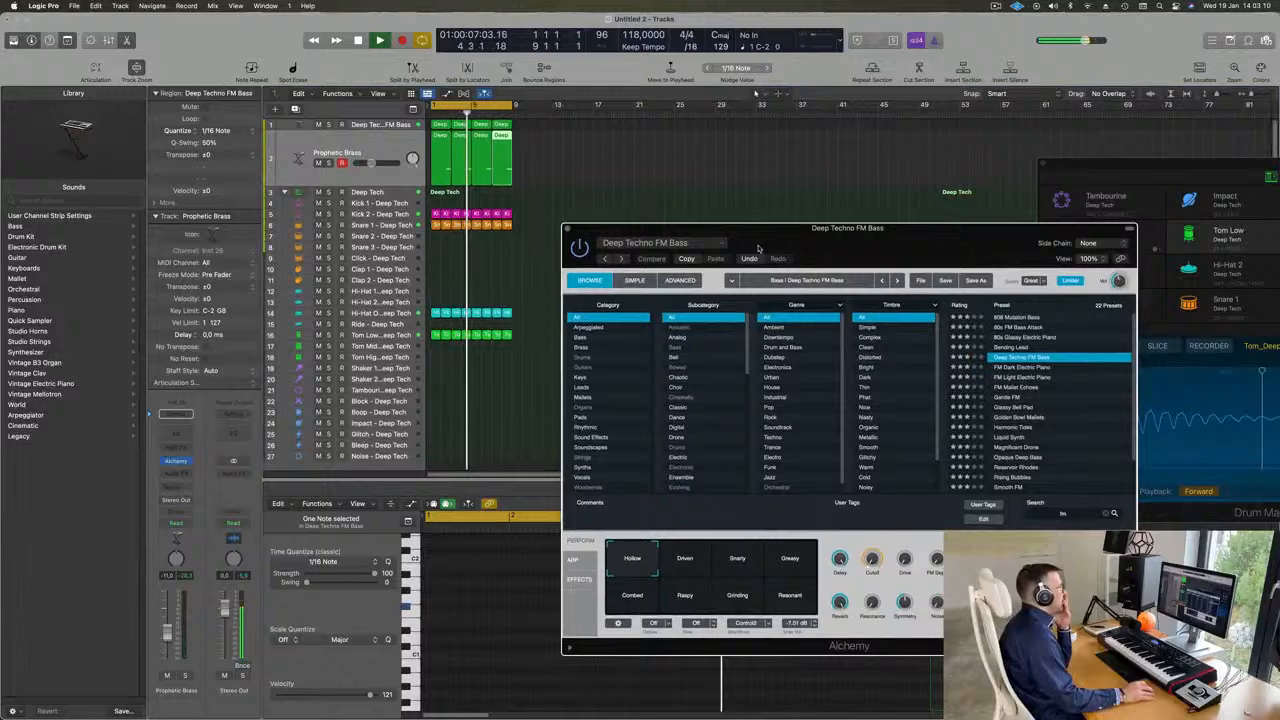
{"action": "left_click", "coordinate": [568, 230]}
{"action": "left_click_drag", "start_coordinate": [1048, 170], "coordinate": [621, 221]}
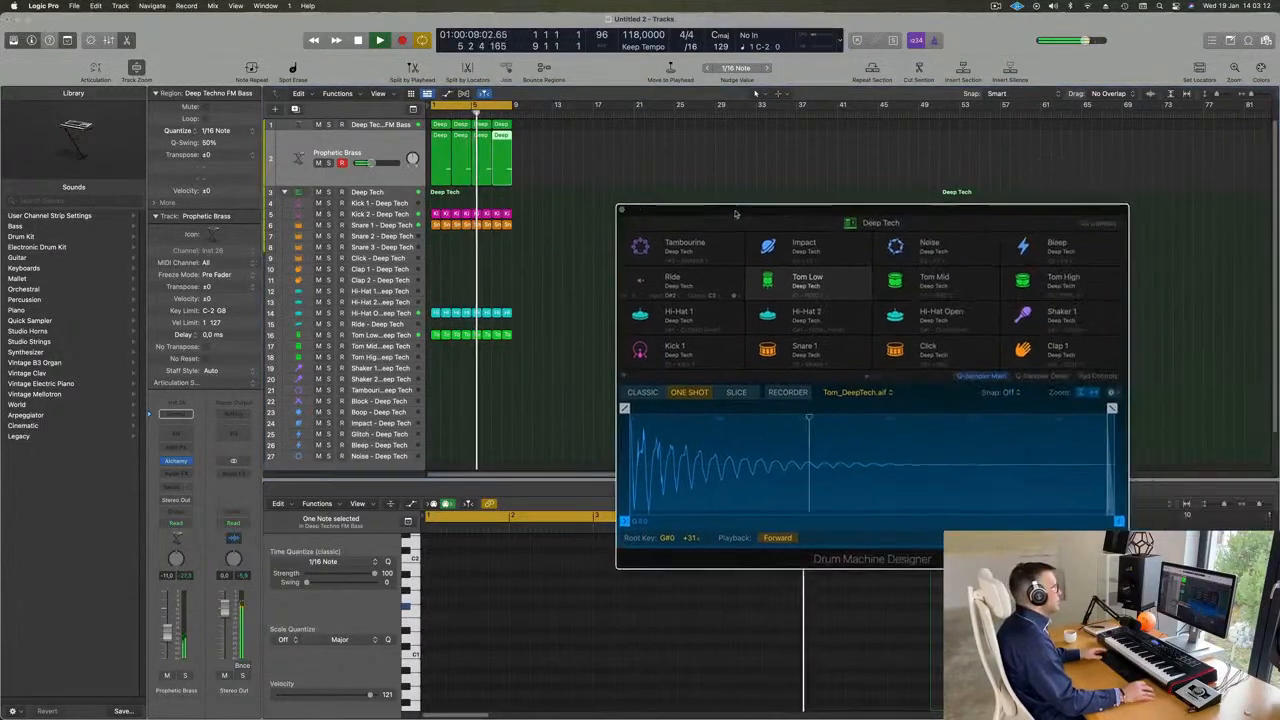
{"action": "left_click", "coordinate": [613, 214]}
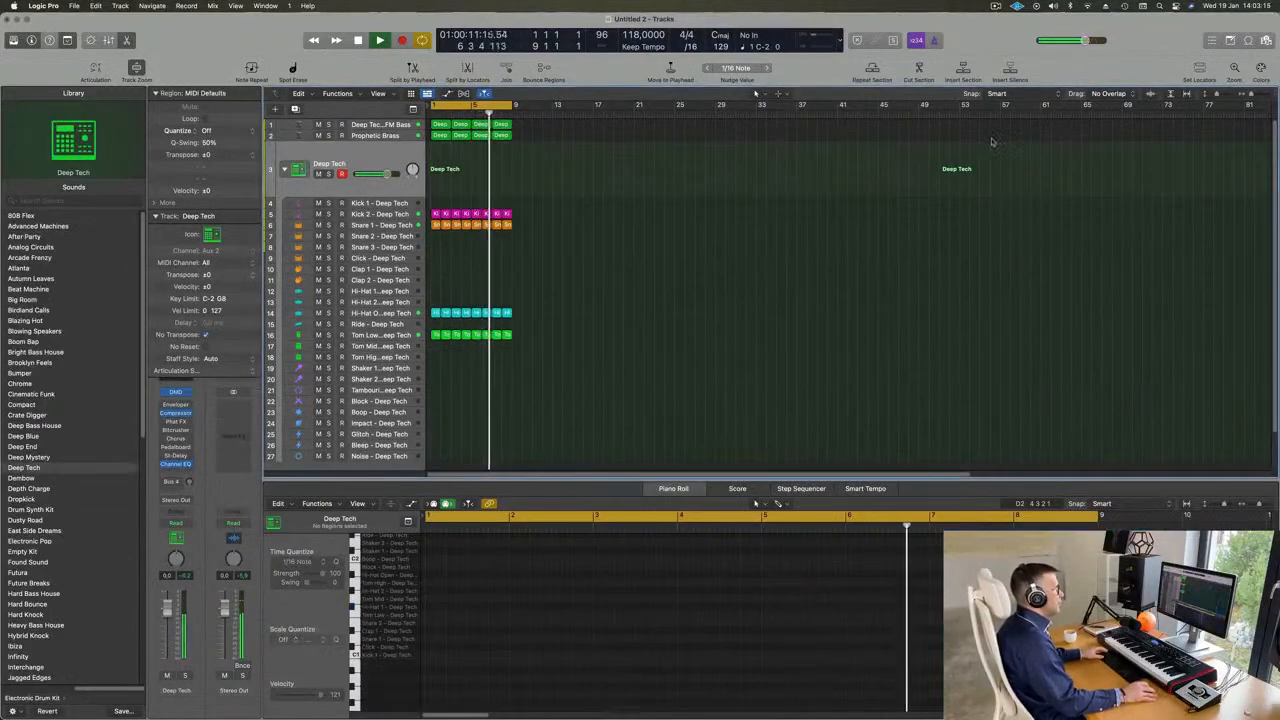
Open the Loop Browser and look through the unfiltered list of Apple Loops
{"action": "key", "text": "alt+super+p"}
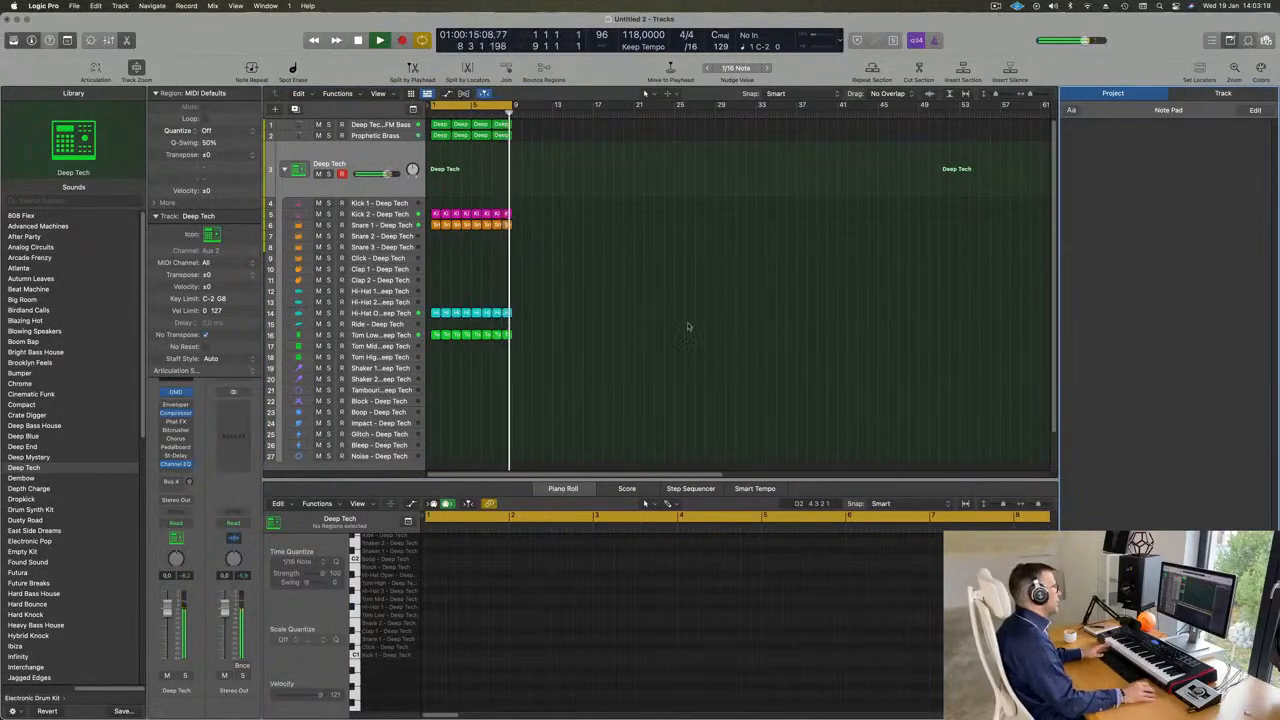
{"action": "key", "text": "o"}
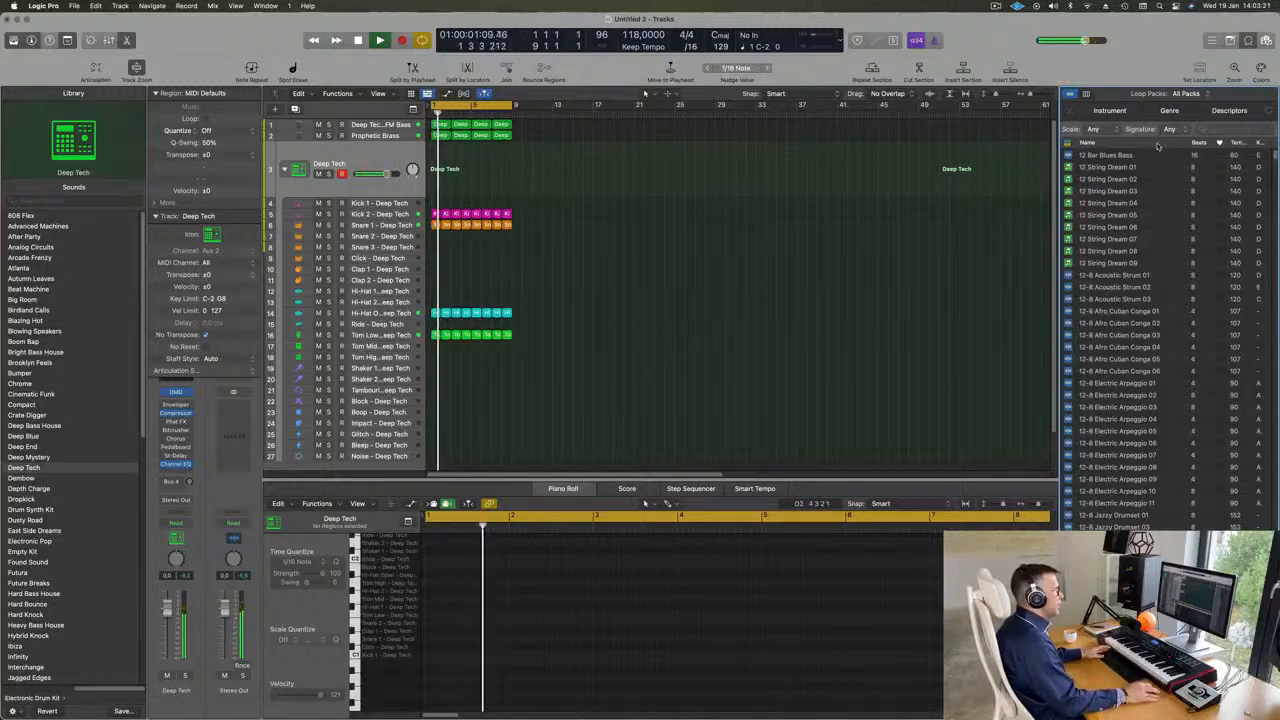
{"action": "scroll", "coordinate": [1133, 228], "scroll_direction": "down", "scroll_amount": 15}
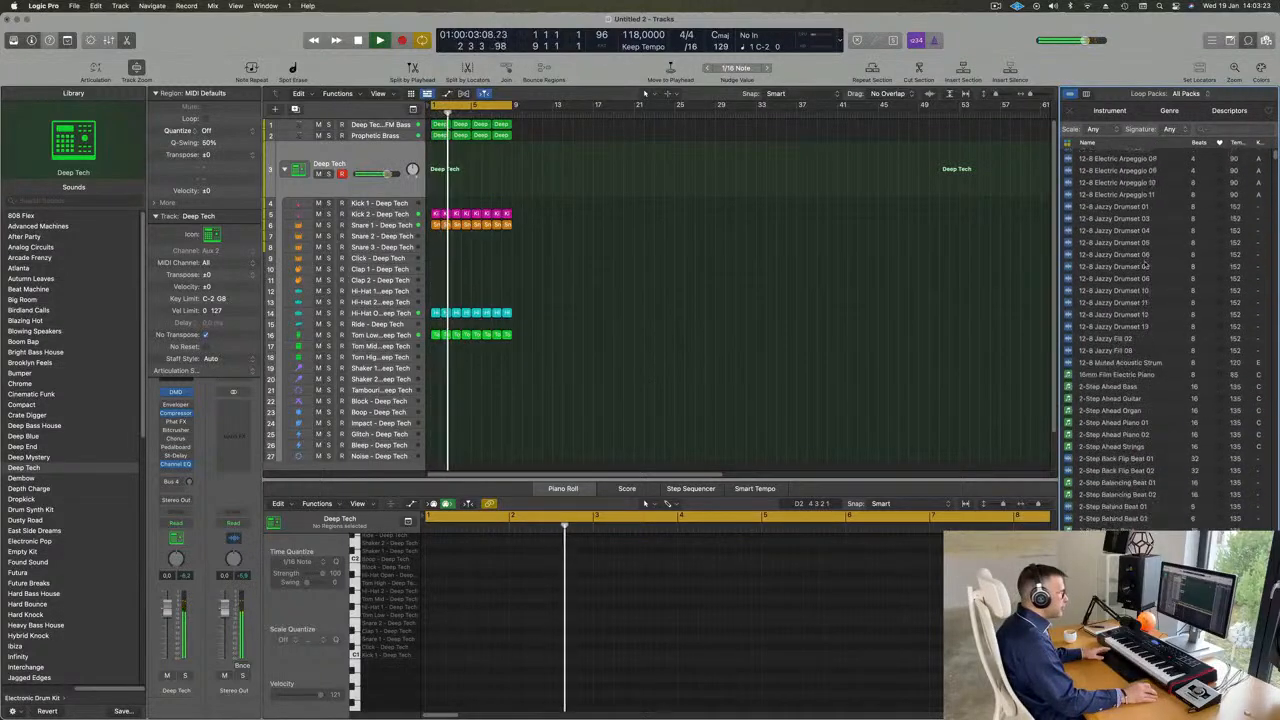
{"action": "scroll", "coordinate": [1148, 265], "scroll_direction": "down", "scroll_amount": 15}
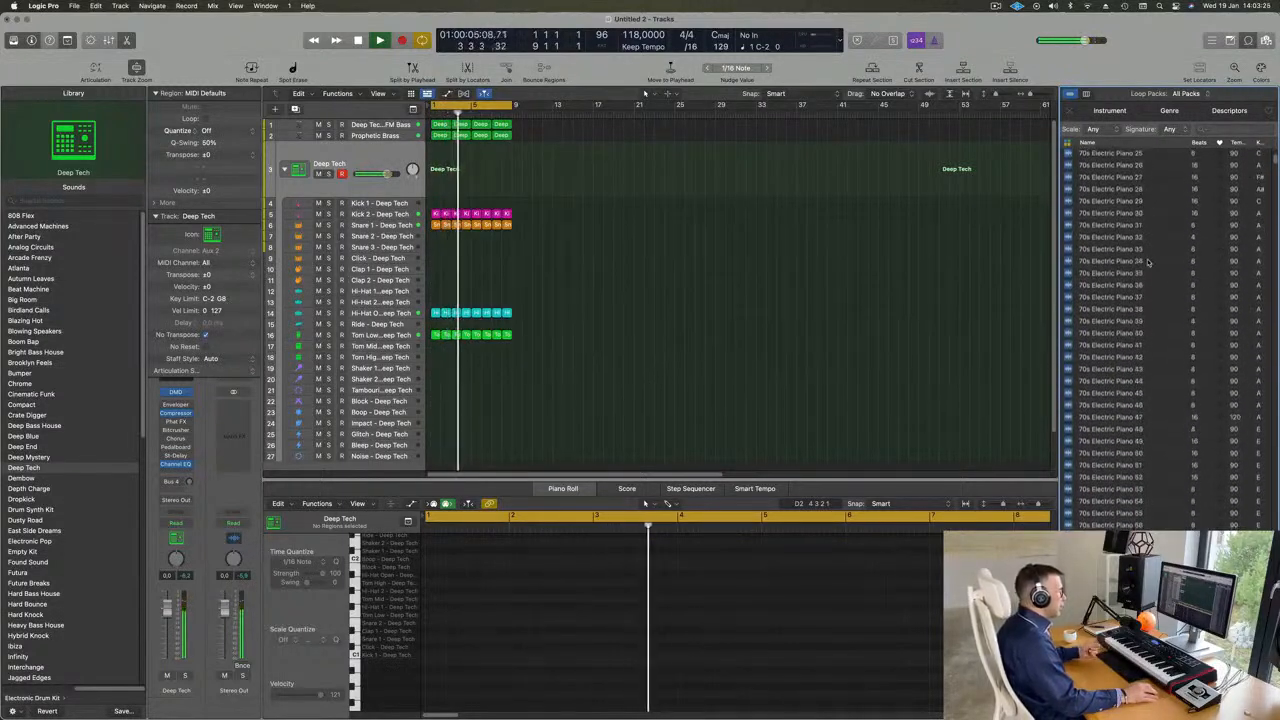
{"action": "scroll", "coordinate": [1148, 262], "scroll_direction": "down", "scroll_amount": 15}
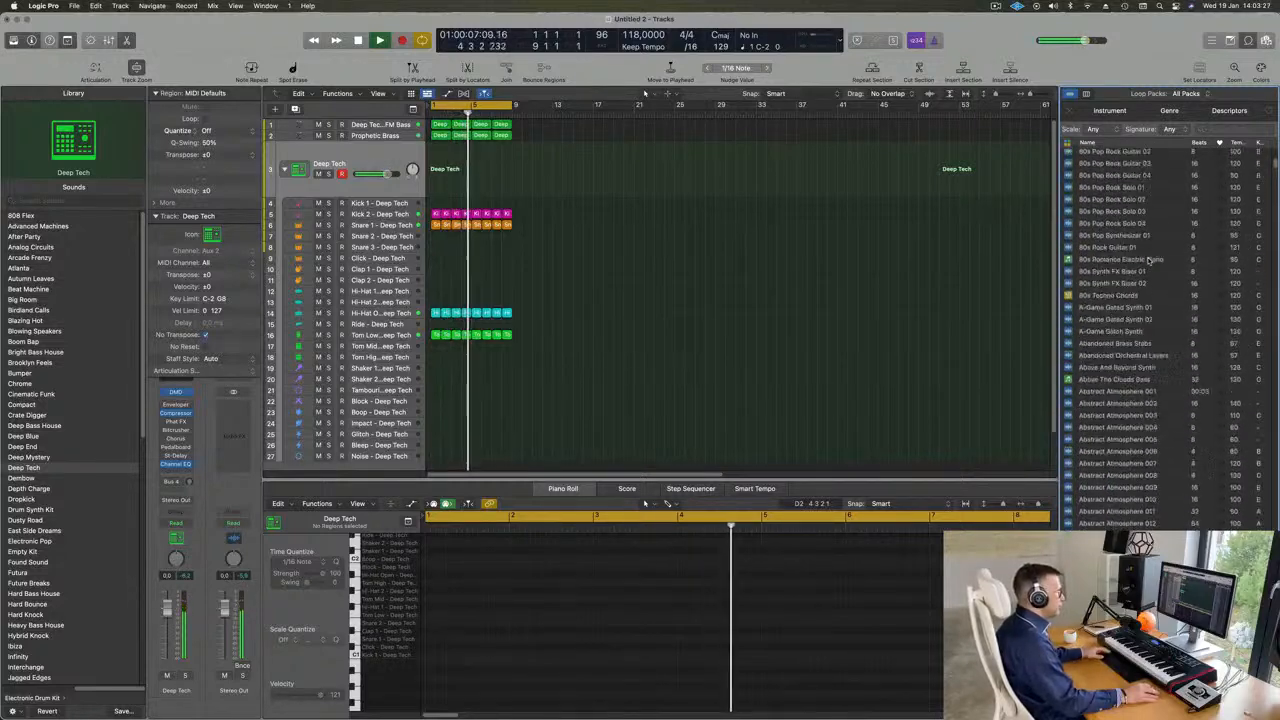
{"action": "scroll", "coordinate": [1149, 262], "scroll_direction": "down", "scroll_amount": 10}
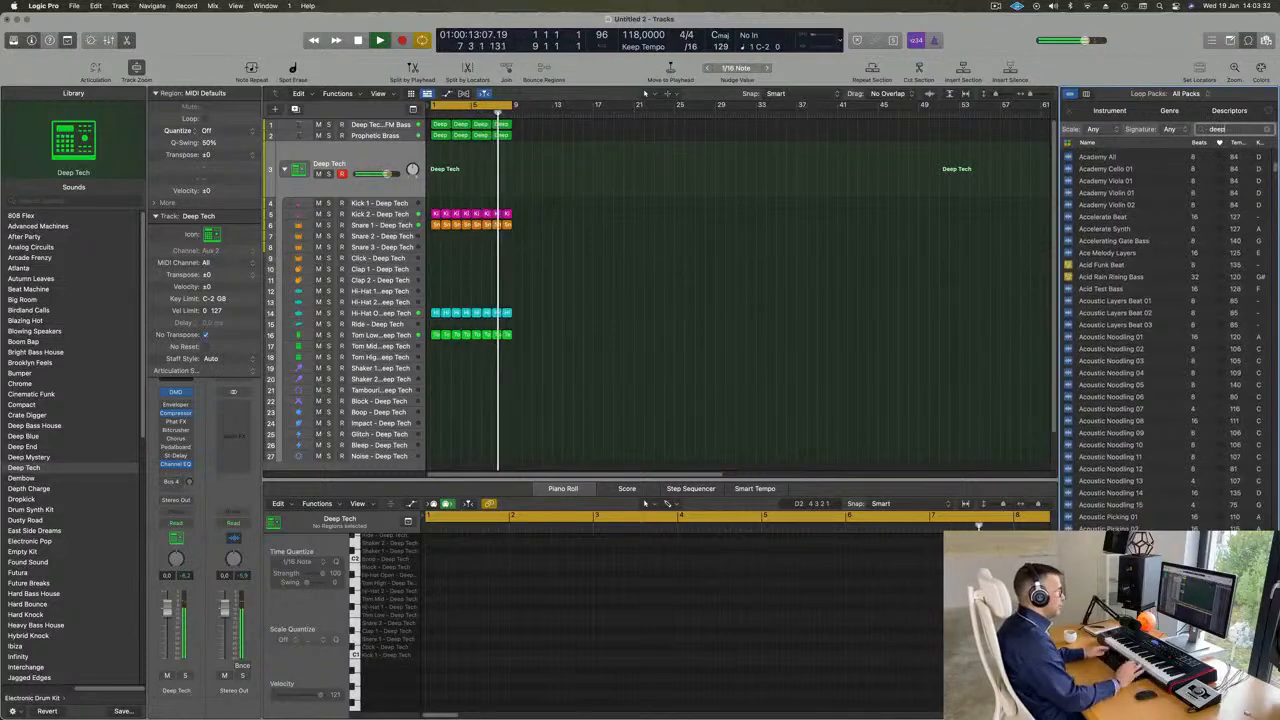
Search the loops for "deep" and look through the results for techno-style material
{"action": "type", "text": "p"}
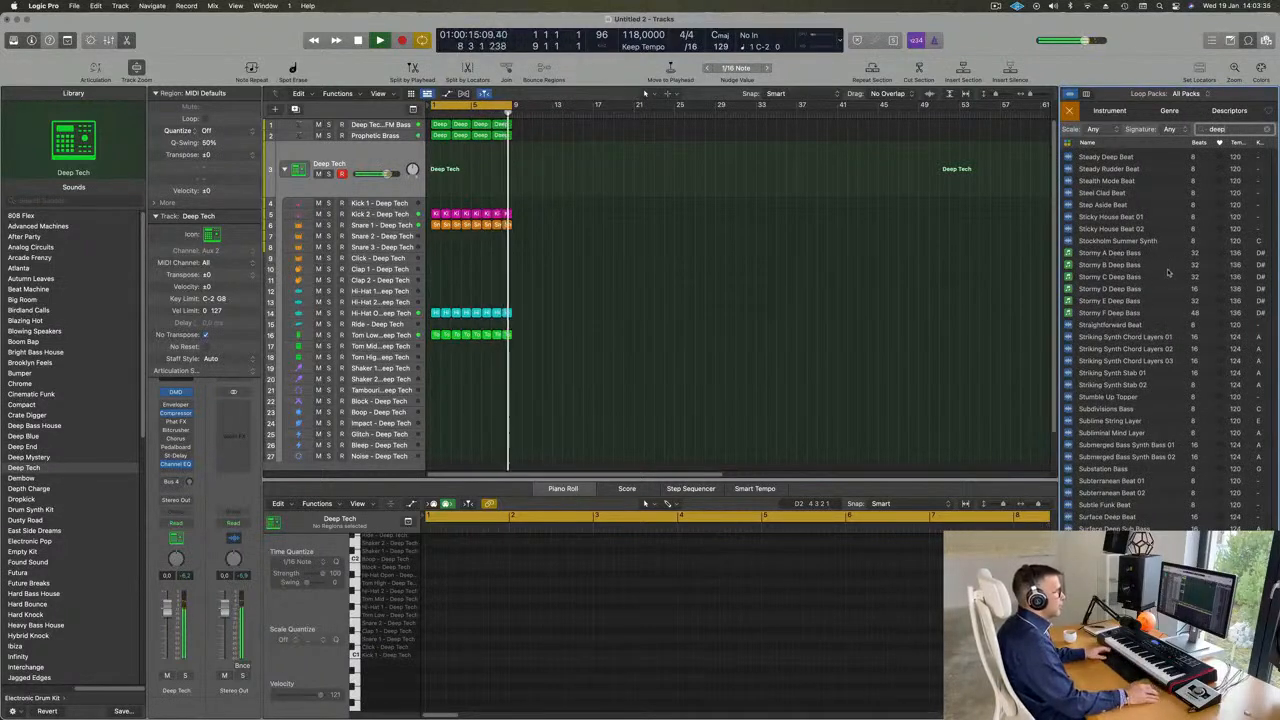
{"action": "scroll", "coordinate": [1167, 268], "scroll_direction": "up", "scroll_amount": 20}
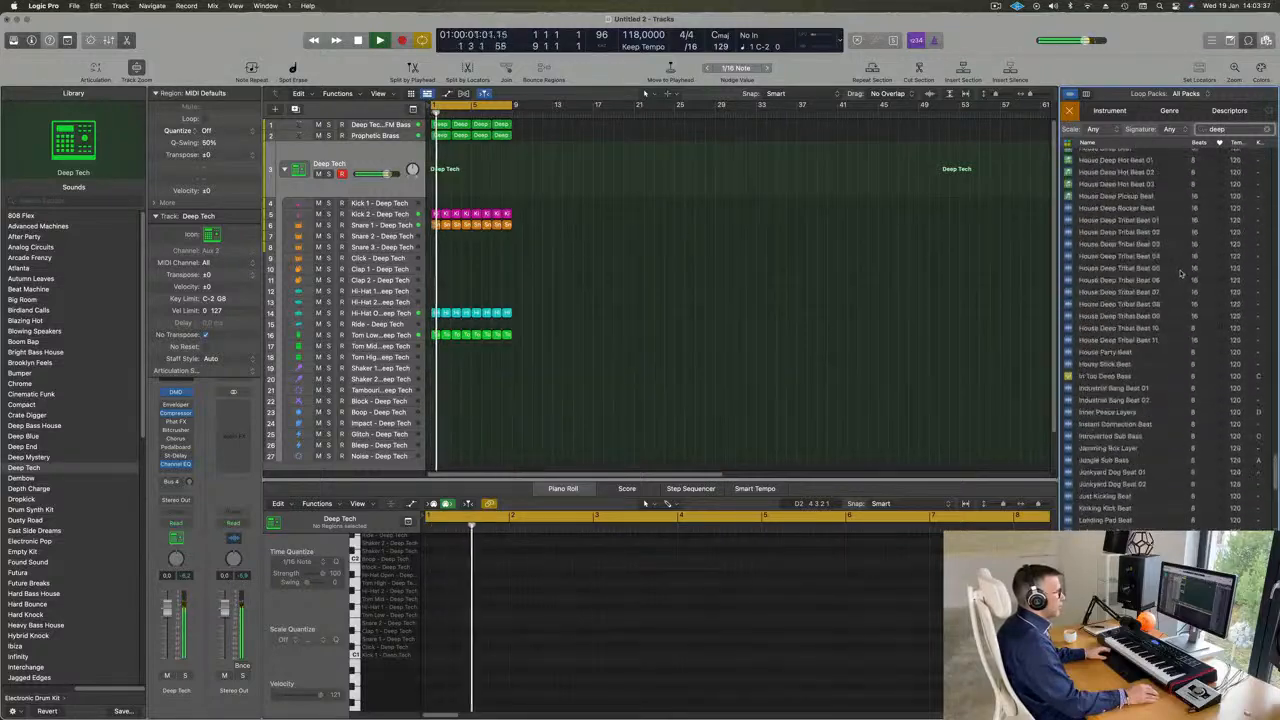
{"action": "scroll", "coordinate": [1181, 272], "scroll_direction": "up", "scroll_amount": 20}
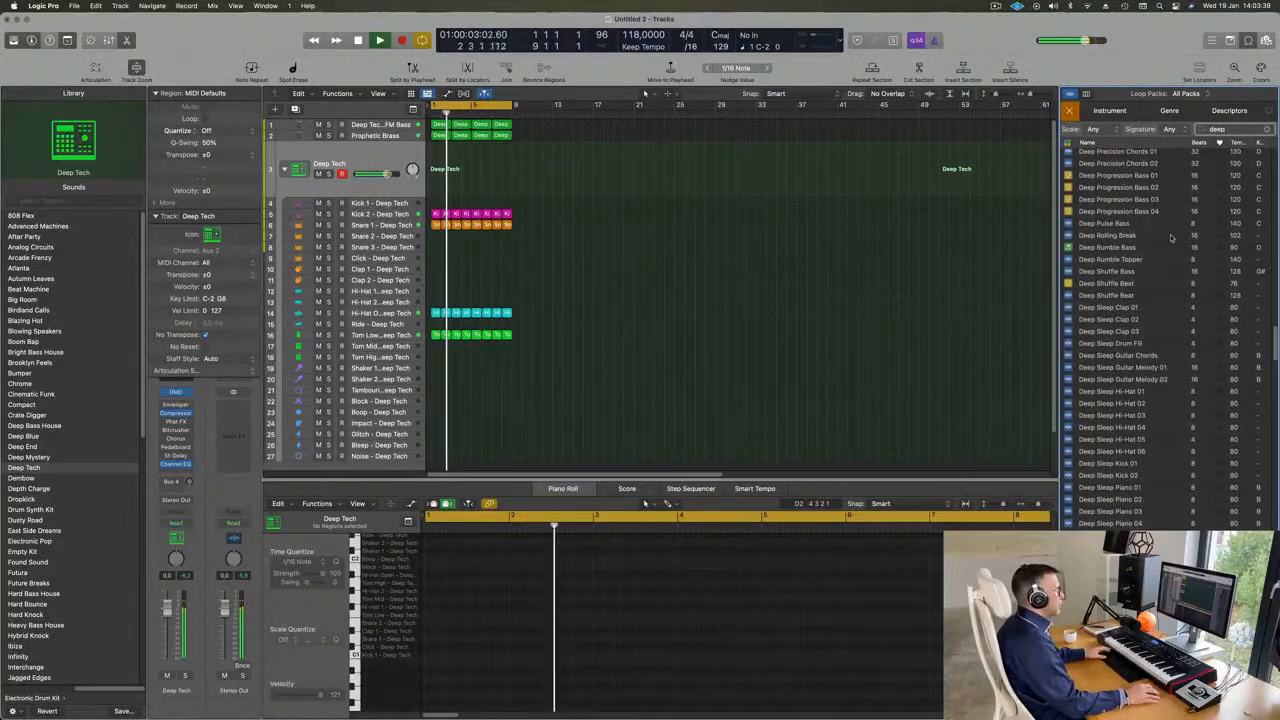
{"action": "scroll", "coordinate": [1180, 265], "scroll_direction": "down", "scroll_amount": 10}
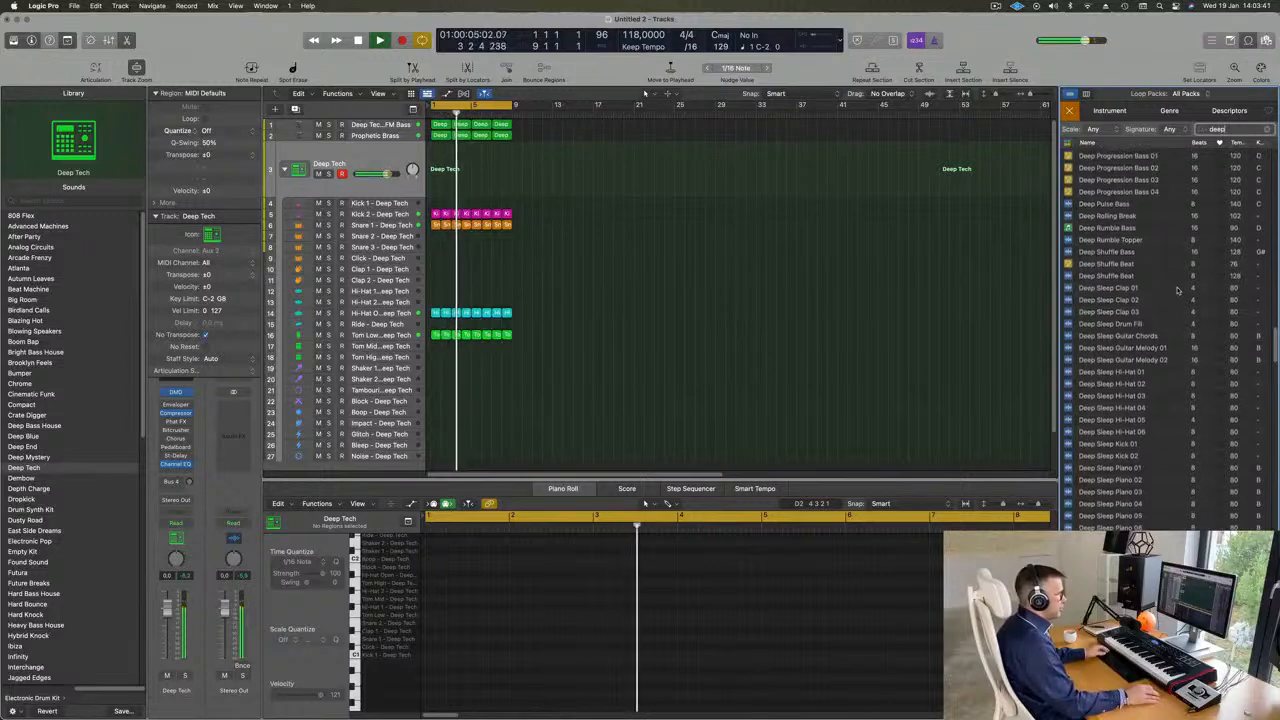
{"action": "scroll", "coordinate": [1180, 293], "scroll_direction": "down", "scroll_amount": 5}
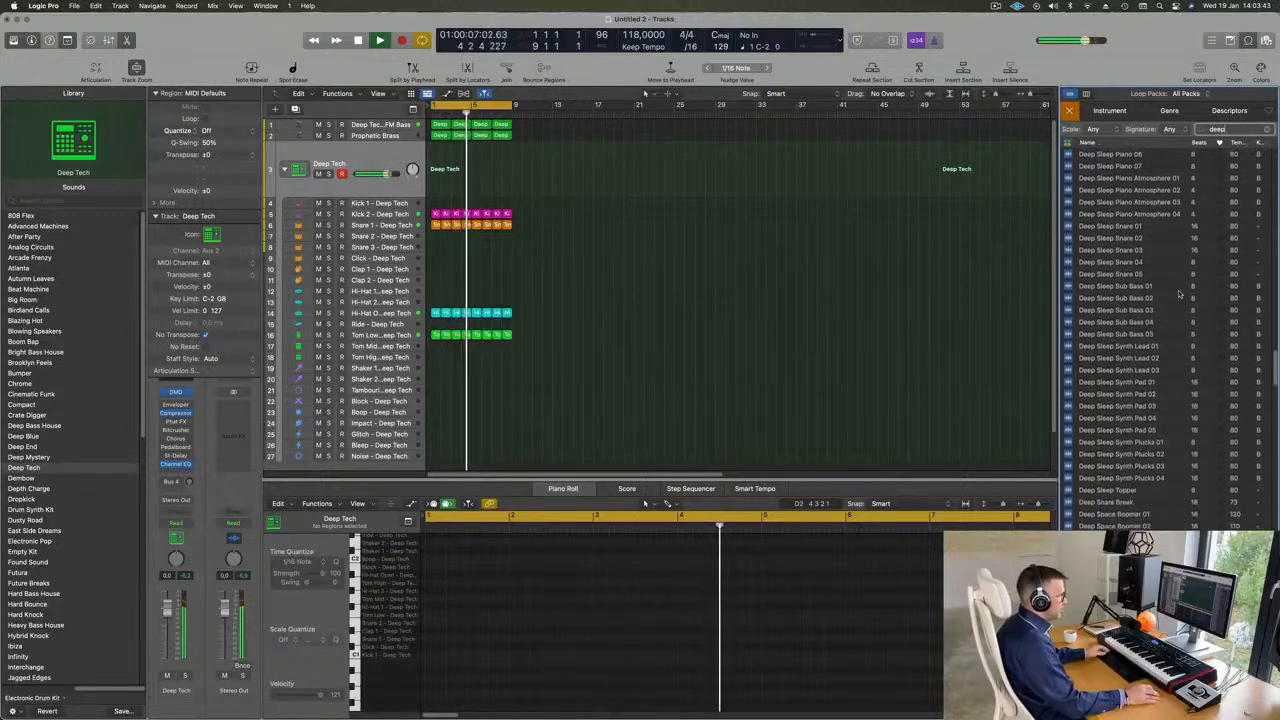
{"action": "scroll", "coordinate": [1180, 293], "scroll_direction": "down", "scroll_amount": 4}
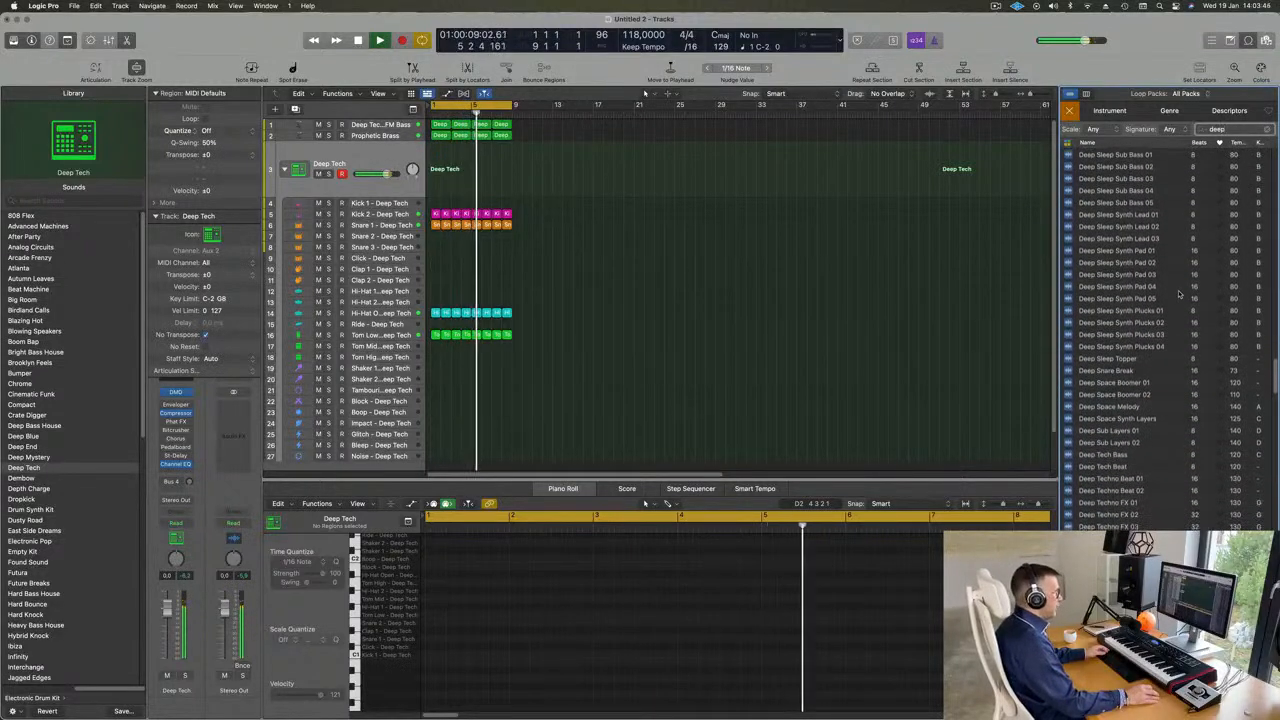
{"action": "scroll", "coordinate": [1168, 421], "scroll_direction": "down", "scroll_amount": 1}
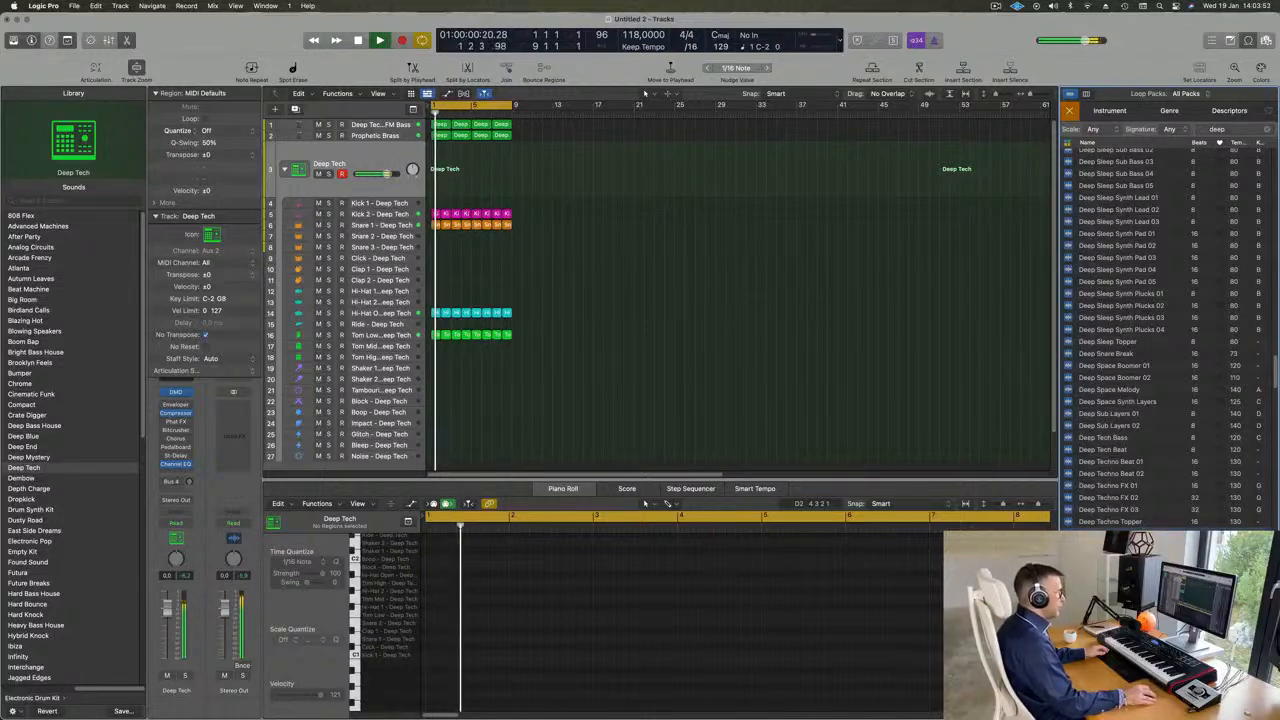
Browse the "deep" loop results and preview Desire A Deep Bass and Dez - Roll Deep against the playing arrangement
{"action": "left_click", "coordinate": [1172, 526]}
{"action": "left_click", "coordinate": [1172, 524]}
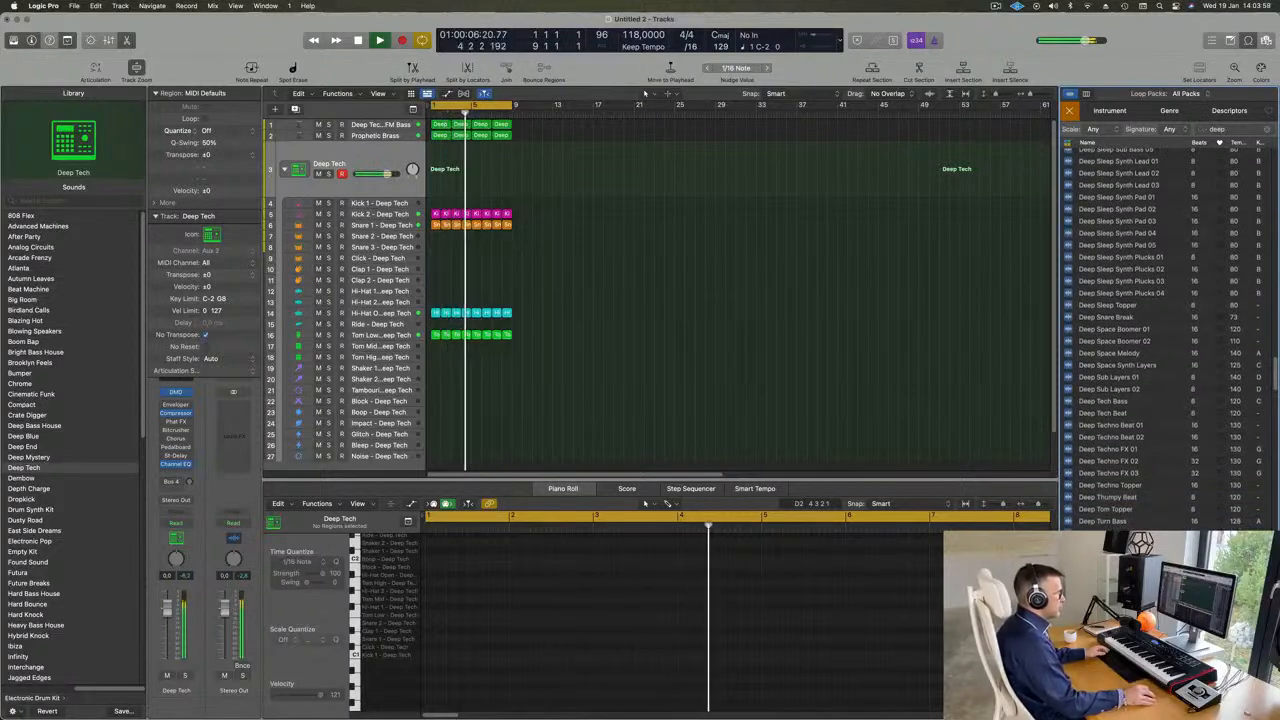
{"action": "scroll", "coordinate": [1153, 503], "scroll_direction": "down", "scroll_amount": 5}
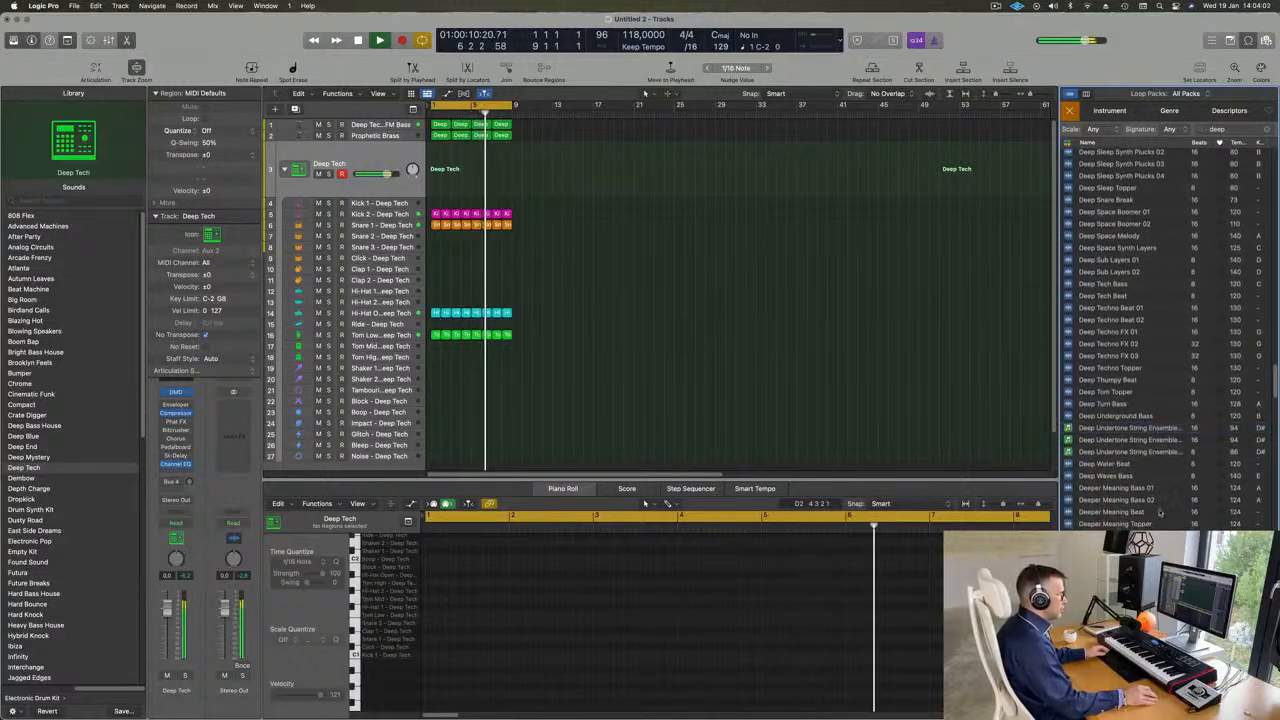
{"action": "scroll", "coordinate": [1165, 500], "scroll_direction": "down", "scroll_amount": 4}
{"action": "left_click", "coordinate": [1150, 463]}
{"action": "scroll", "coordinate": [1173, 510], "scroll_direction": "down", "scroll_amount": 1}
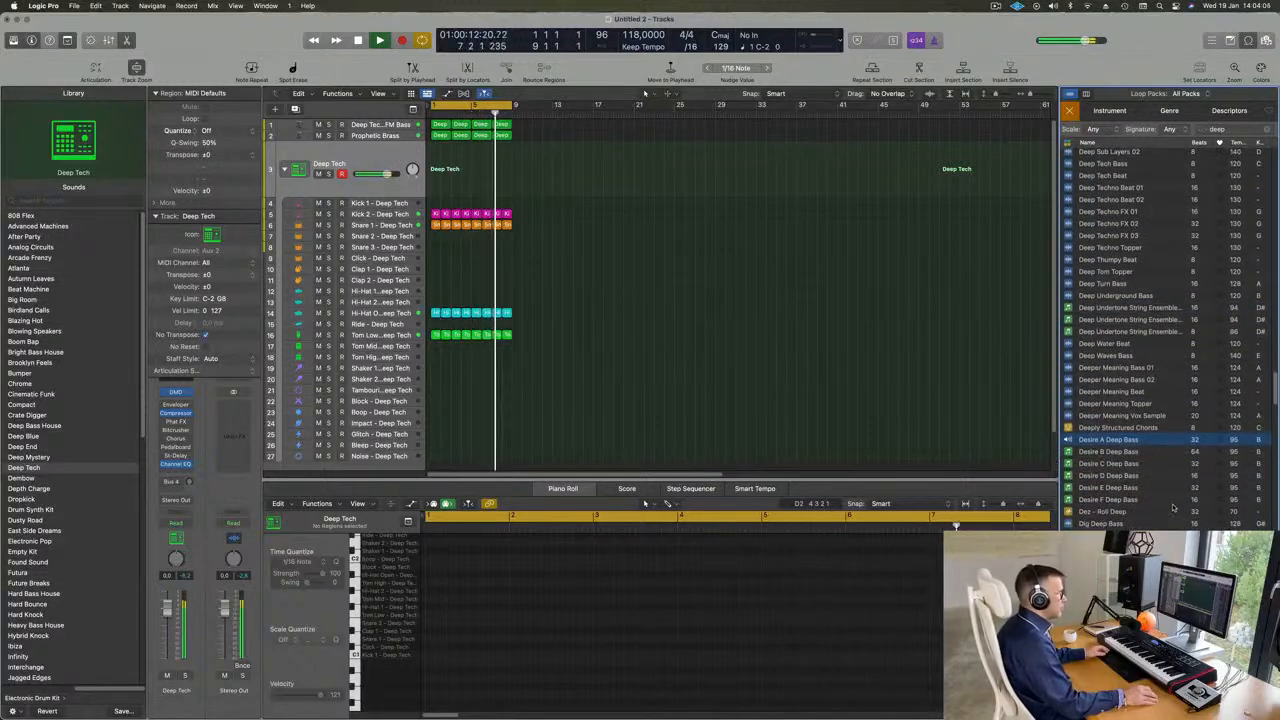
{"action": "left_click", "coordinate": [1114, 512]}
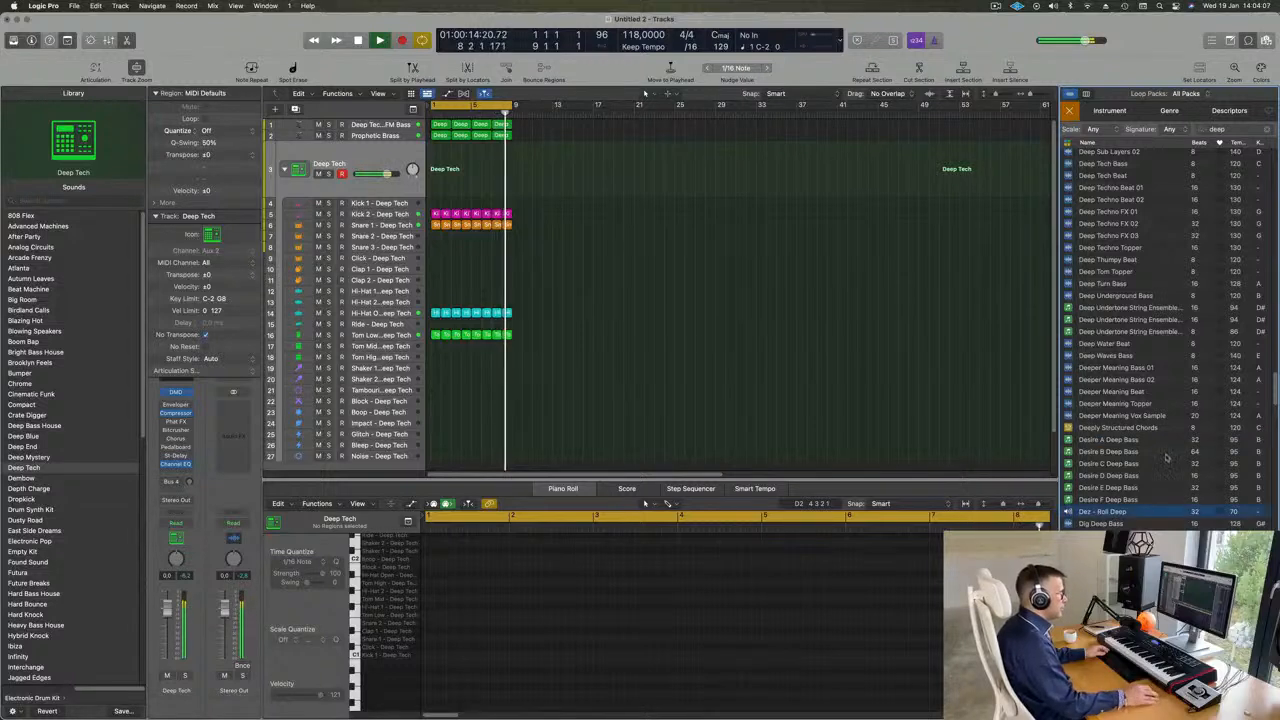
{"action": "scroll", "coordinate": [1165, 450], "scroll_direction": "down", "scroll_amount": 5}
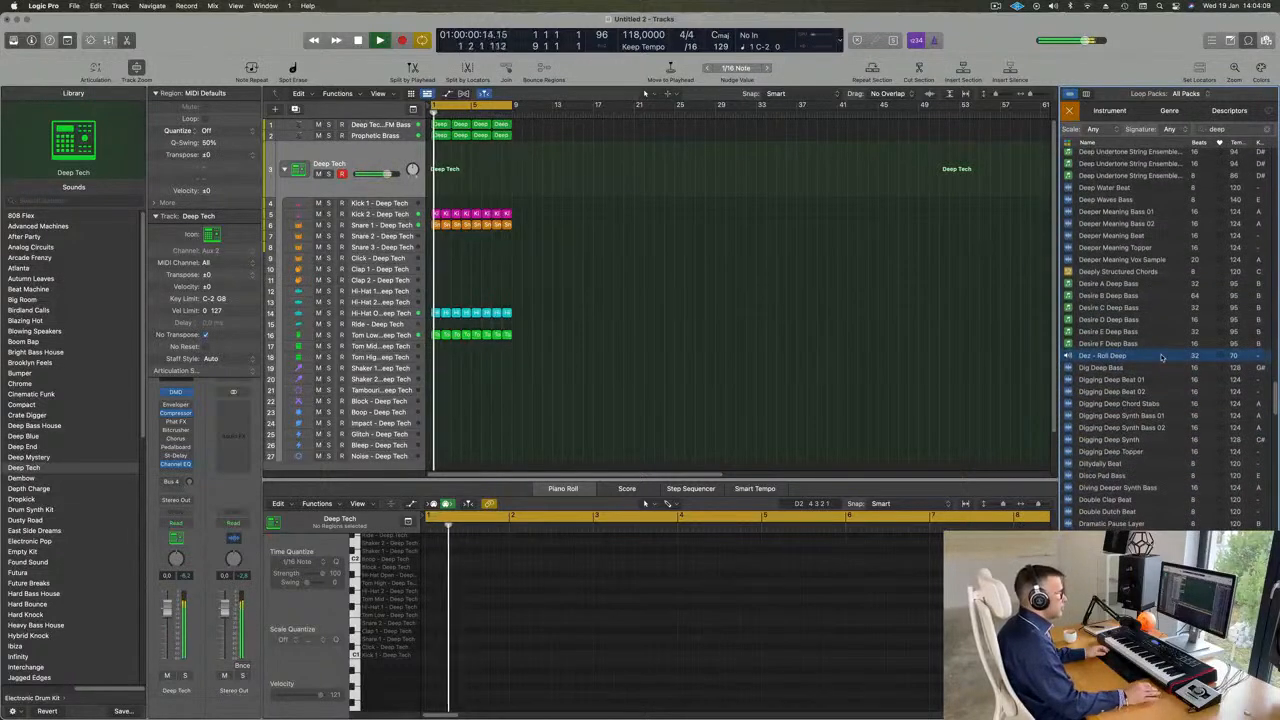
{"action": "scroll", "coordinate": [1150, 360], "scroll_direction": "down", "scroll_amount": 1}
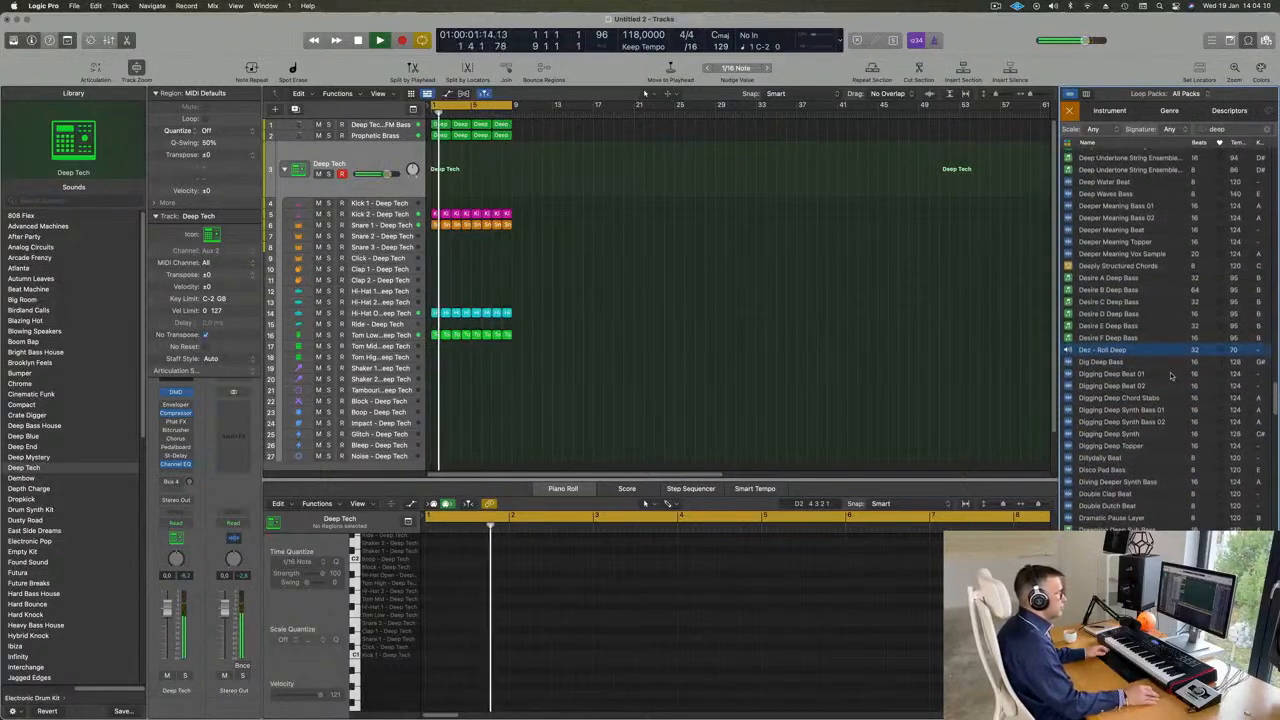
Preview Digging Deep Beat 01, Digging Deep Beat 02 and Digging Deep Synth Bass 01 alongside the playing loop
{"action": "left_click", "coordinate": [1112, 373]}
{"action": "scroll", "coordinate": [1159, 404], "scroll_direction": "down", "scroll_amount": 1}
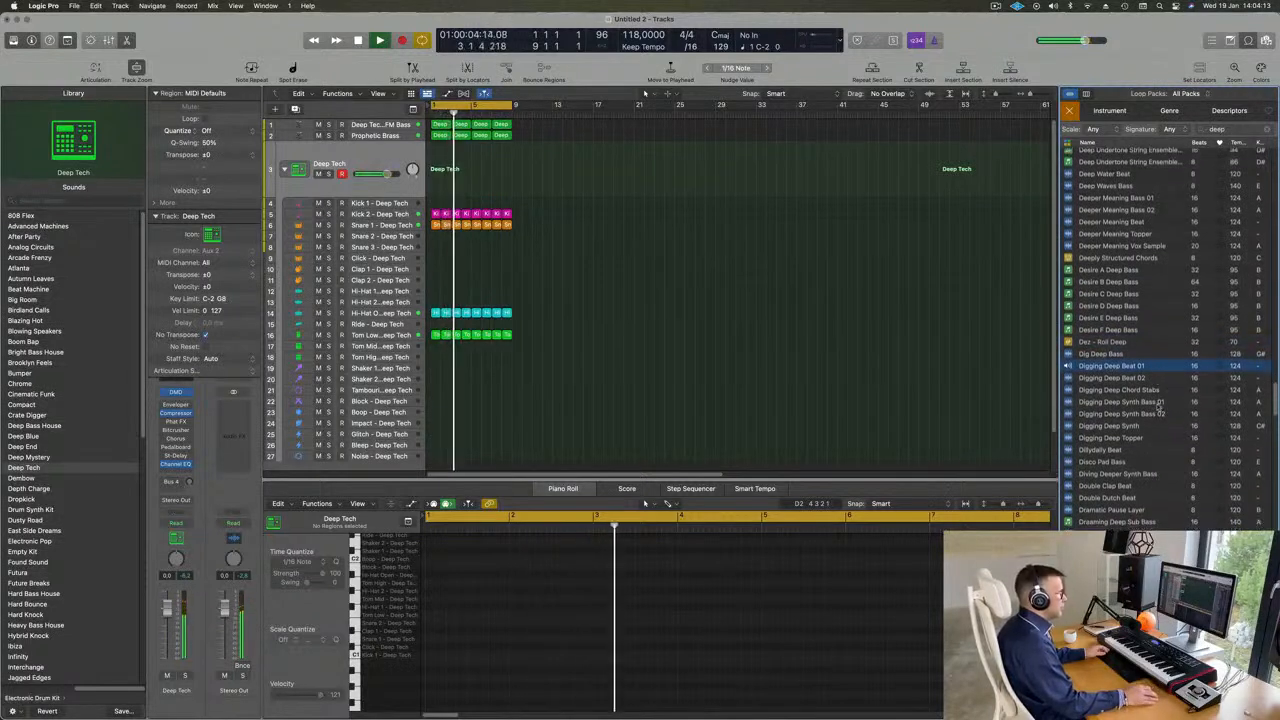
{"action": "scroll", "coordinate": [1160, 404], "scroll_direction": "down", "scroll_amount": 1}
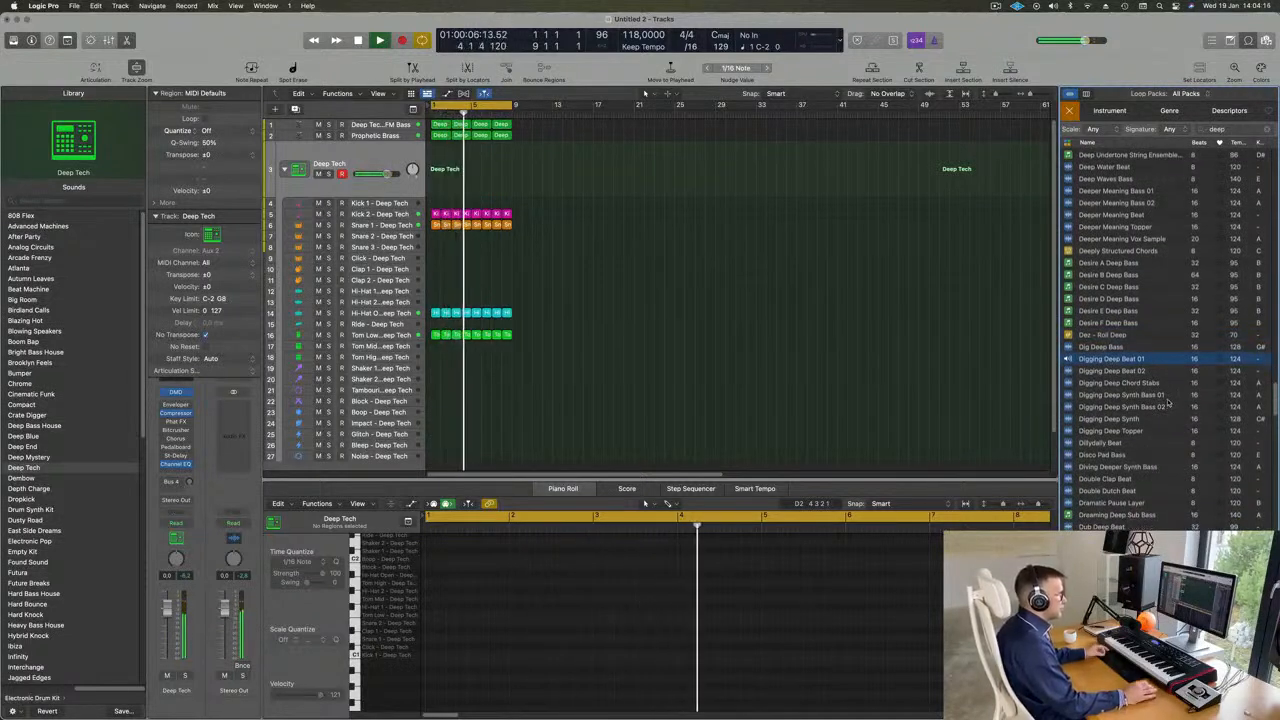
{"action": "scroll", "coordinate": [1160, 390], "scroll_direction": "down", "scroll_amount": 2}
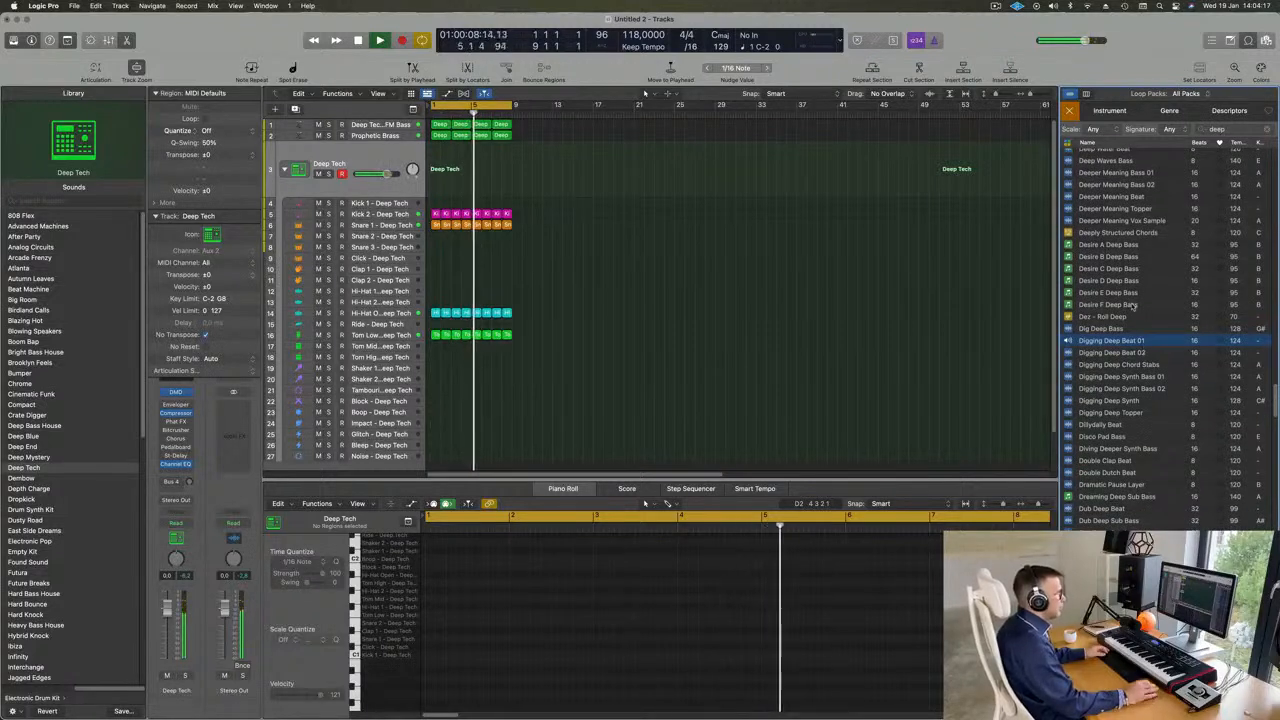
{"action": "left_click", "coordinate": [1112, 353]}
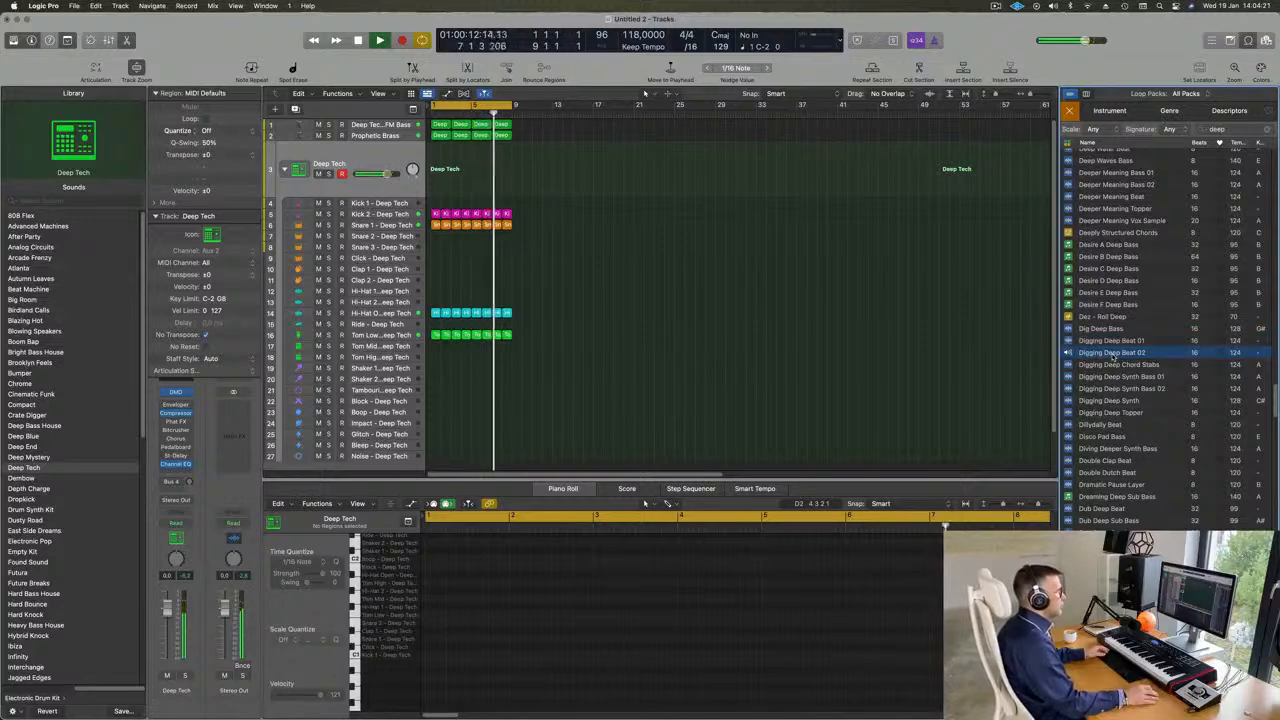
{"action": "left_click", "coordinate": [1112, 377]}
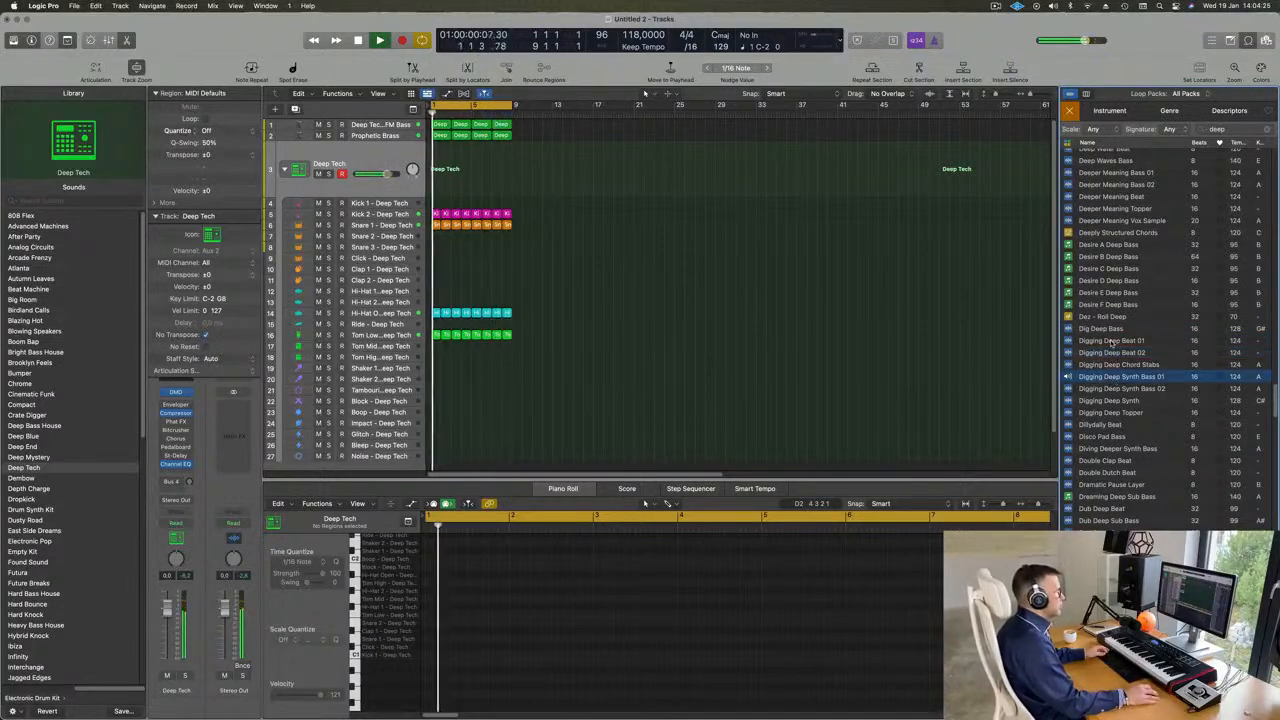
Add the Digging Deep Beat 01 loop at bar 1 on a new track below the drum tracks
{"action": "left_click", "coordinate": [1108, 341]}
{"action": "left_click_drag", "start_coordinate": [1087, 331], "coordinate": [436, 444]}
{"action": "left_click", "coordinate": [376, 430]}
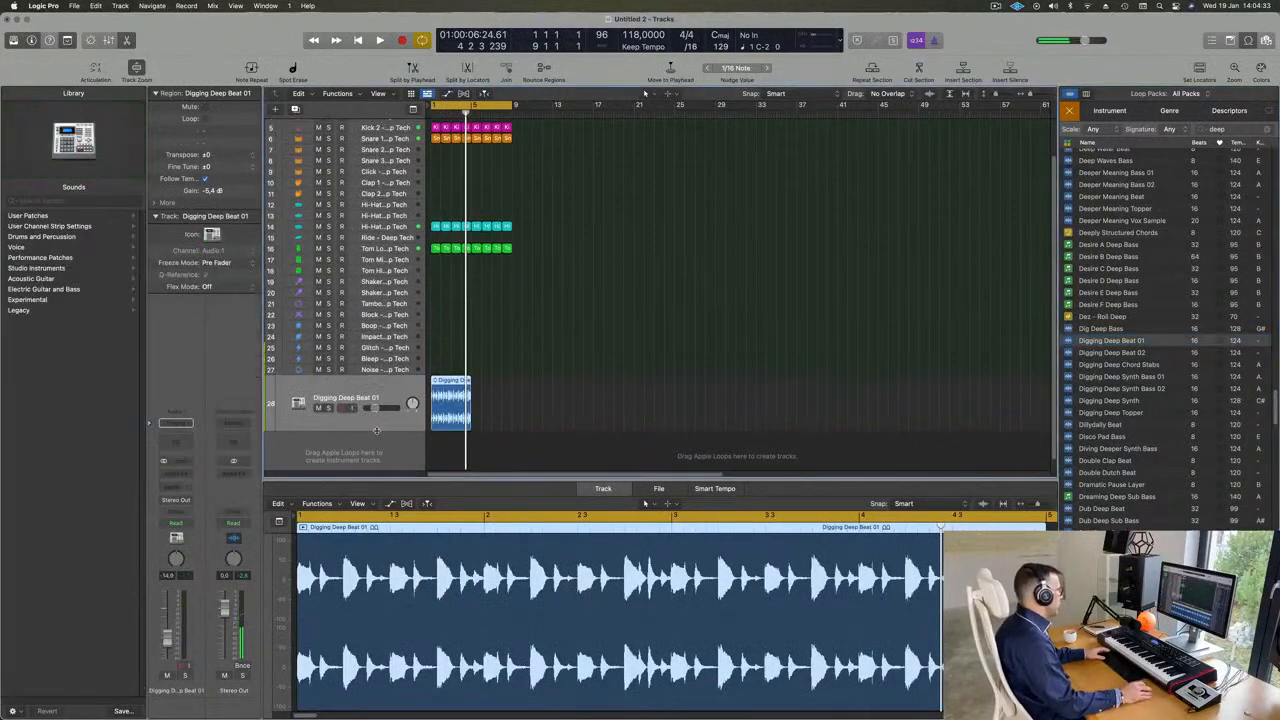
Audition the Digging Deep Beat 01 track in the mix and soloed, raising its volume to about -11.6 dB
{"action": "key", "text": "space"}
{"action": "key", "text": "space"}
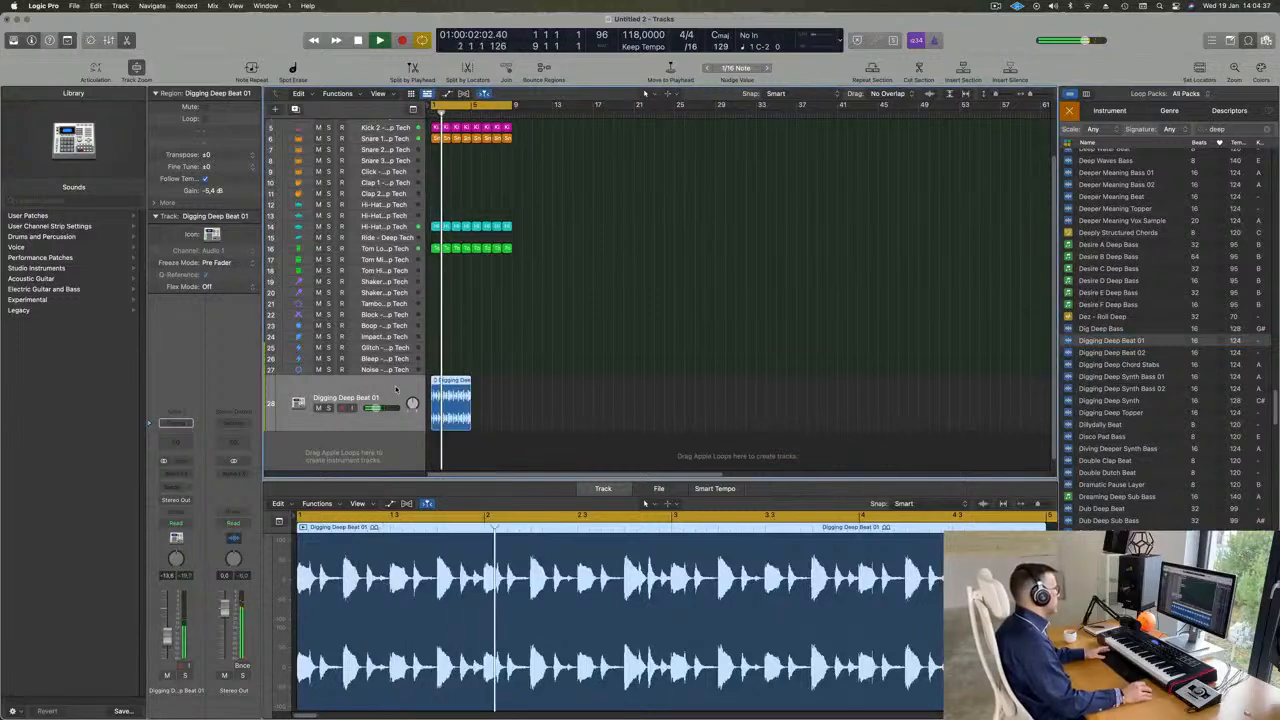
{"action": "key", "text": "space"}
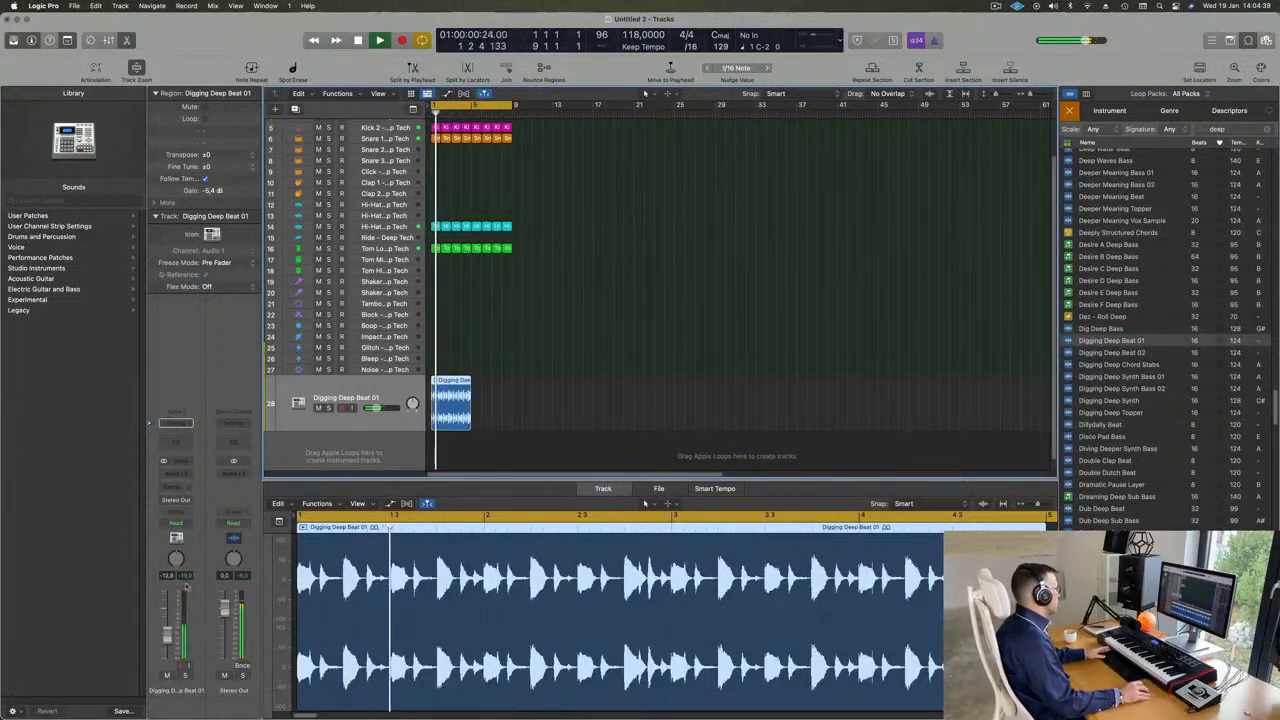
{"action": "left_click", "coordinate": [184, 676]}
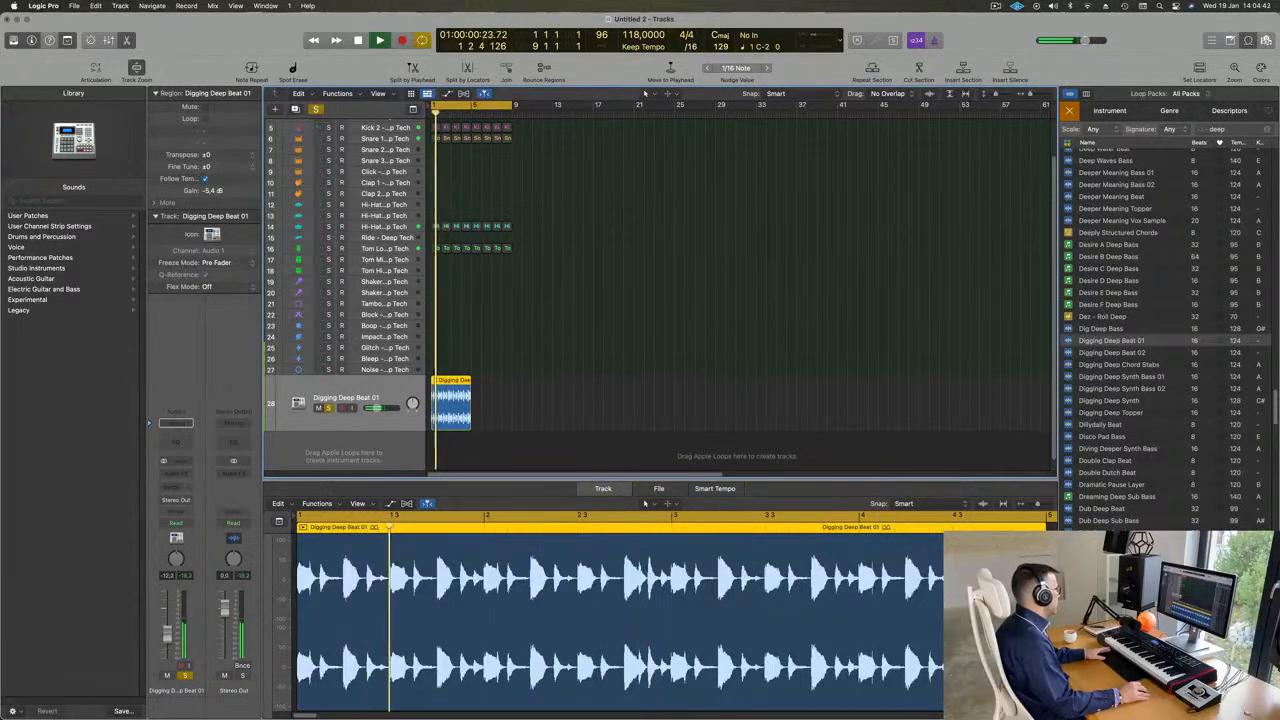
{"action": "key", "text": "s"}
{"action": "key", "text": "space"}
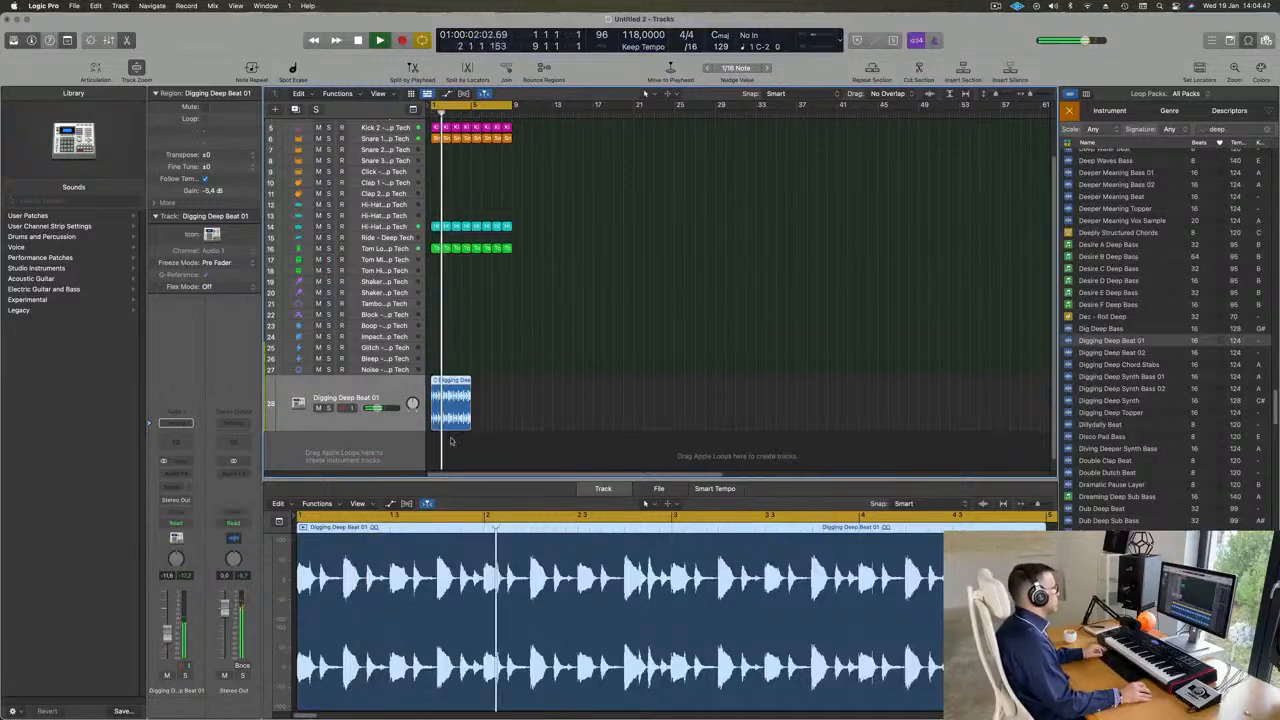
Repeat the Digging Deep Beat 01 region once to fill the eight-bar cycle and select both regions on its track
{"action": "key", "text": "super+r"}
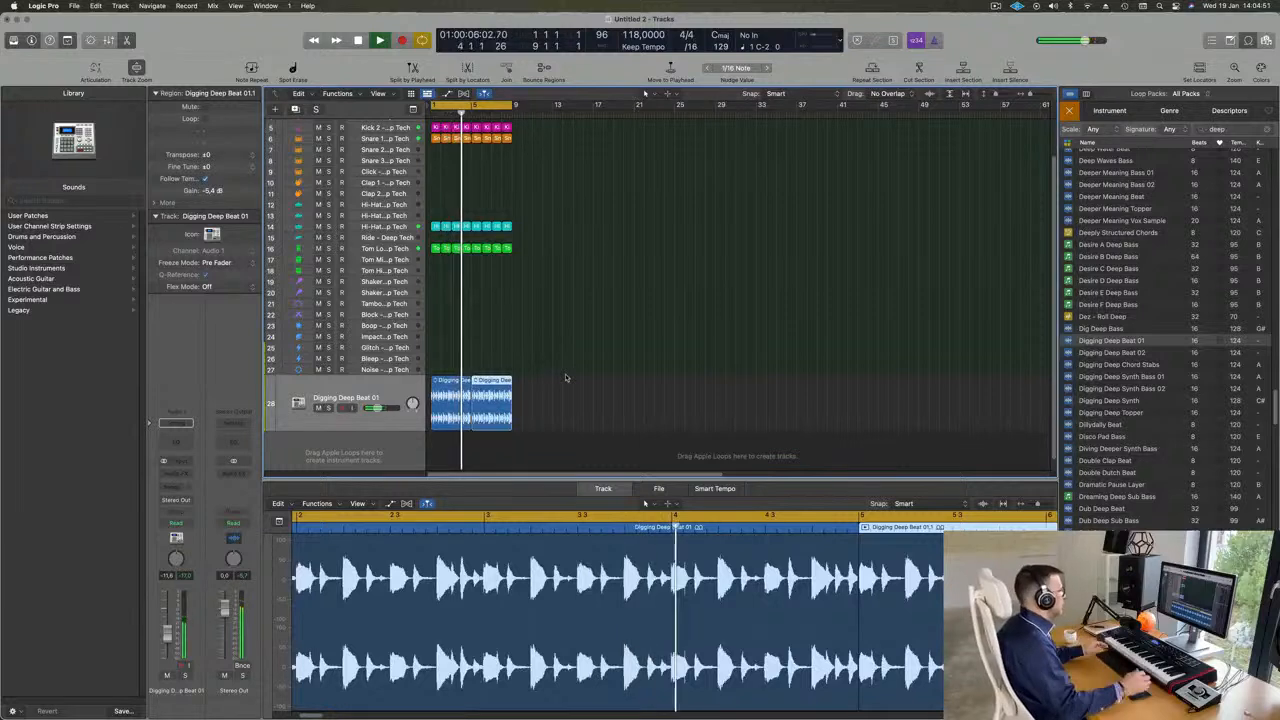
{"action": "key", "text": "Return"}
{"action": "left_click", "coordinate": [383, 398]}
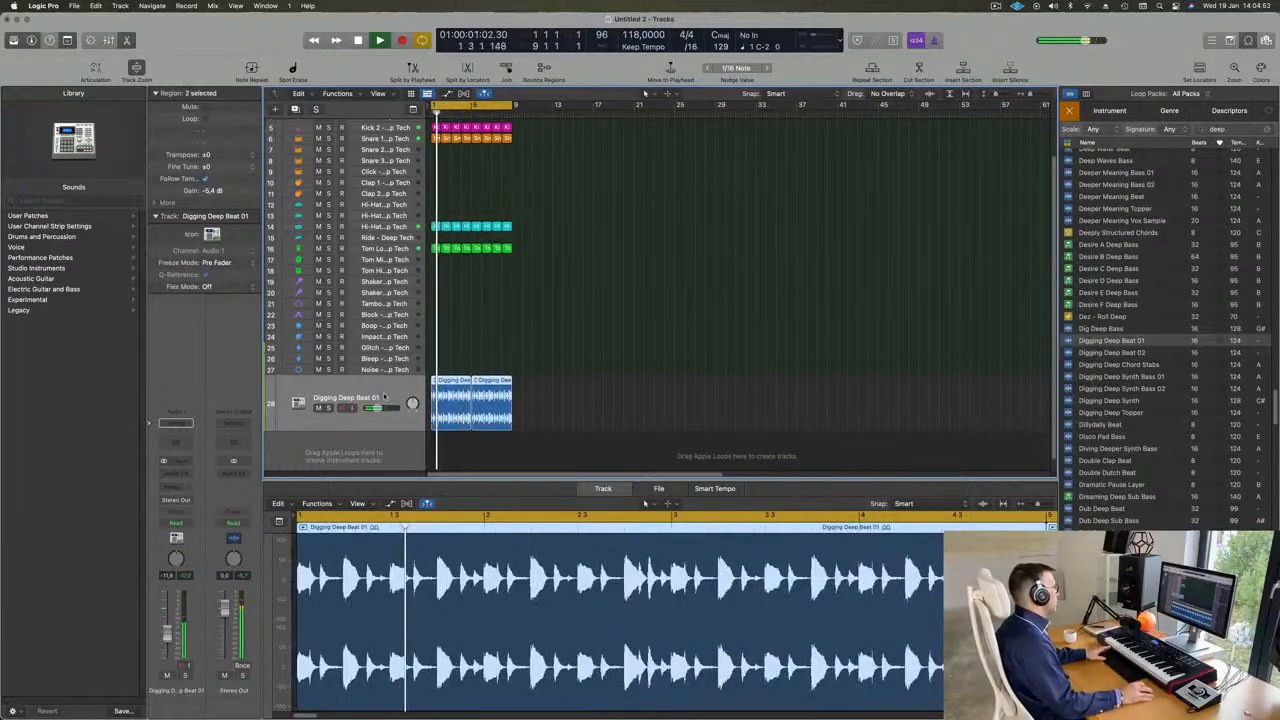
Insert the stereo Ensemble modulation effect on the Digging Deep Beat 01 track
{"action": "left_click", "coordinate": [176, 474]}
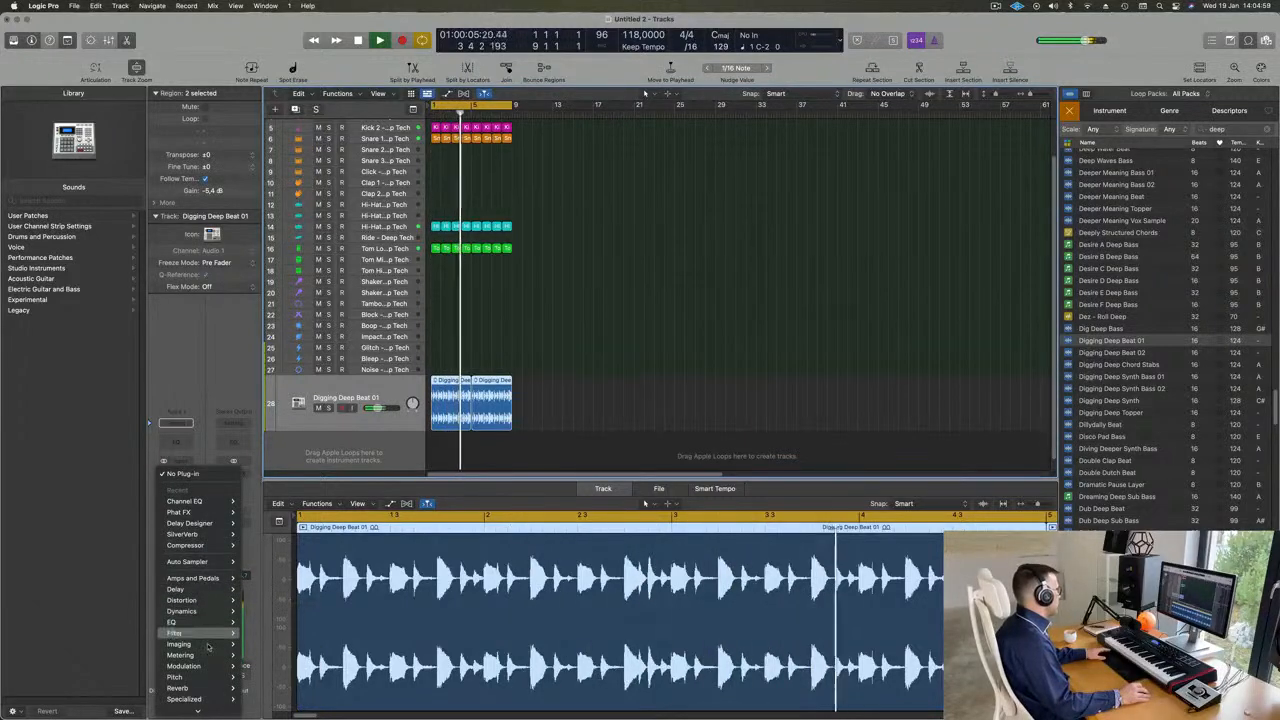
{"action": "mouse_move", "coordinate": [208, 656]}
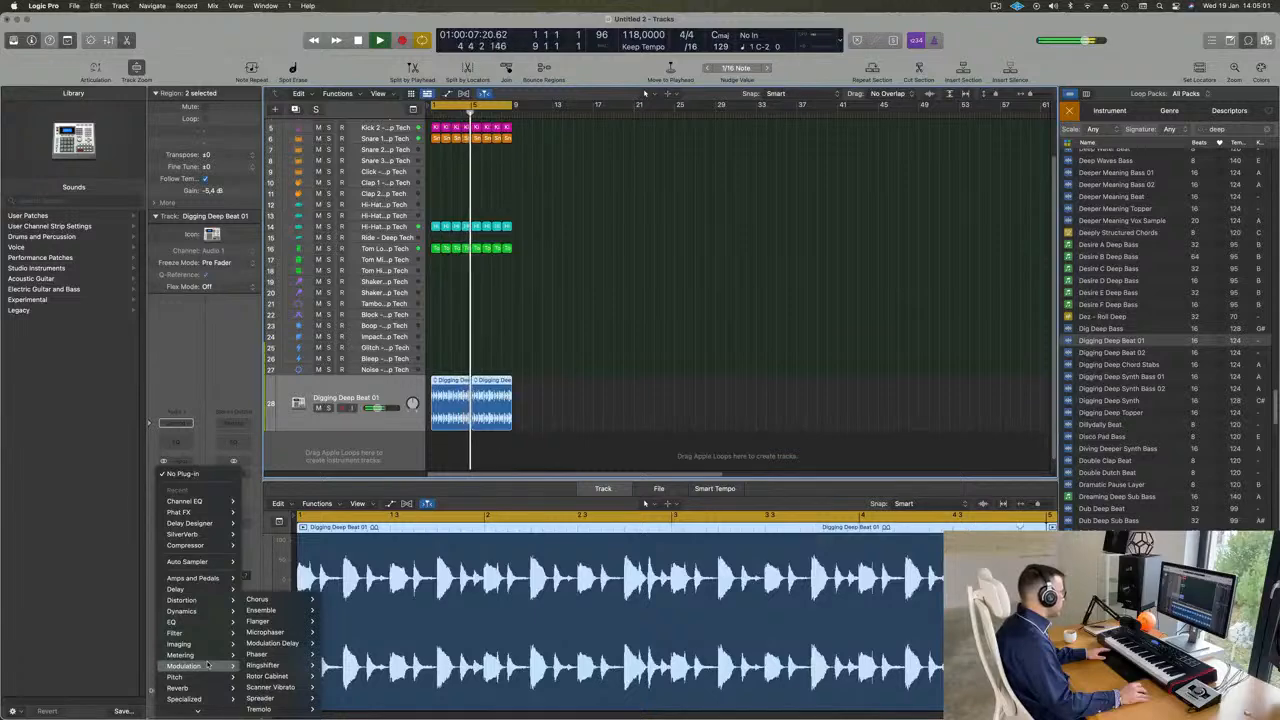
{"action": "mouse_move", "coordinate": [273, 616]}
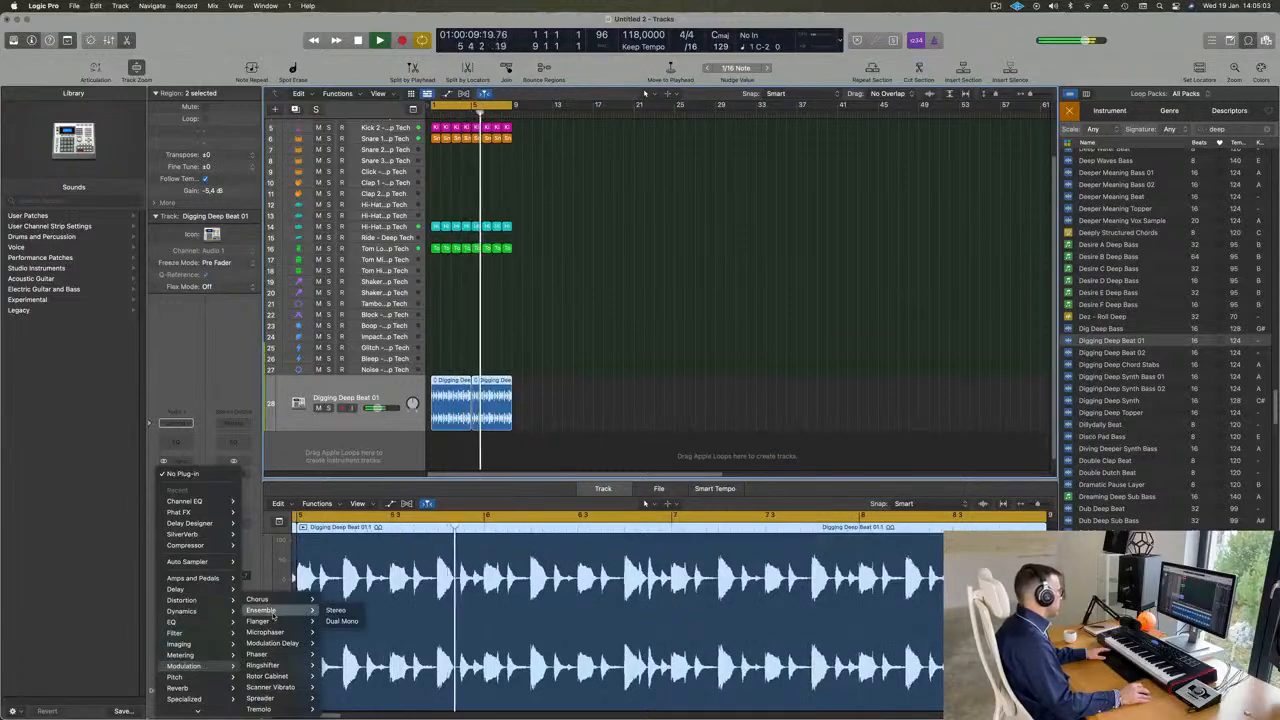
{"action": "left_click", "coordinate": [333, 610]}
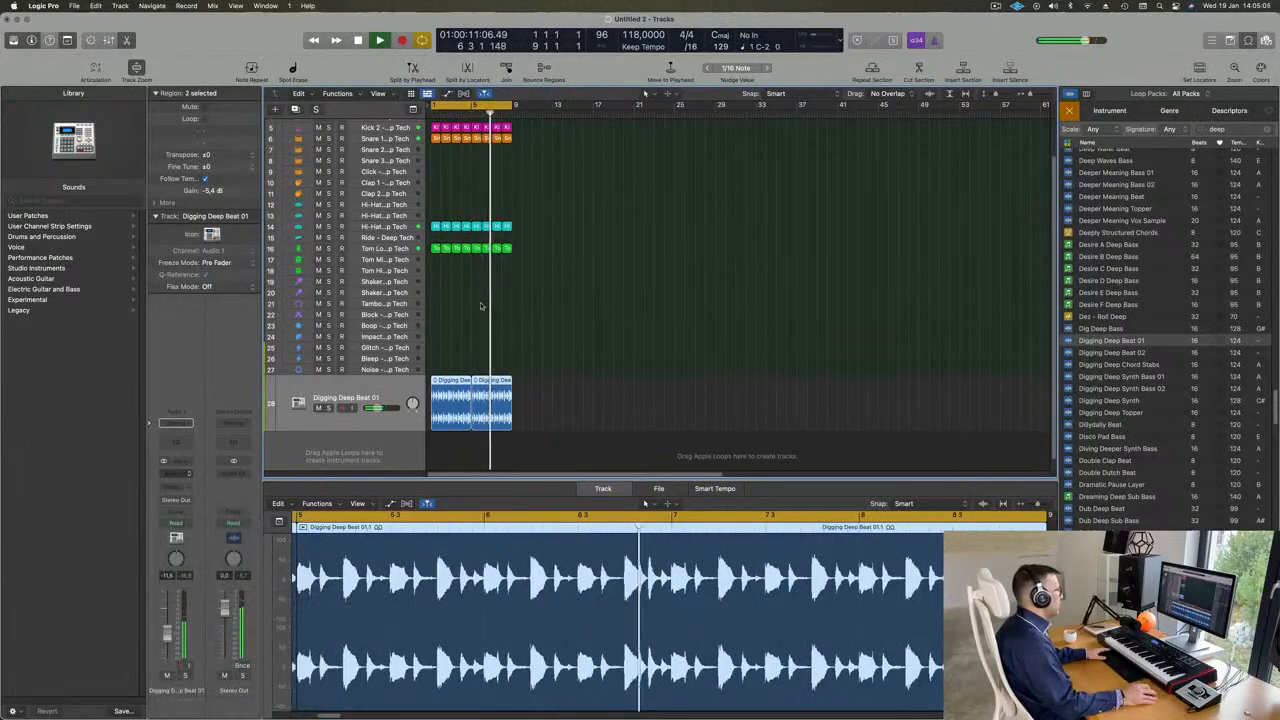
Audition the Ensemble presets in order from Backing Group to Vintage Dimension on the beat loop
{"action": "left_click", "coordinate": [580, 174]}
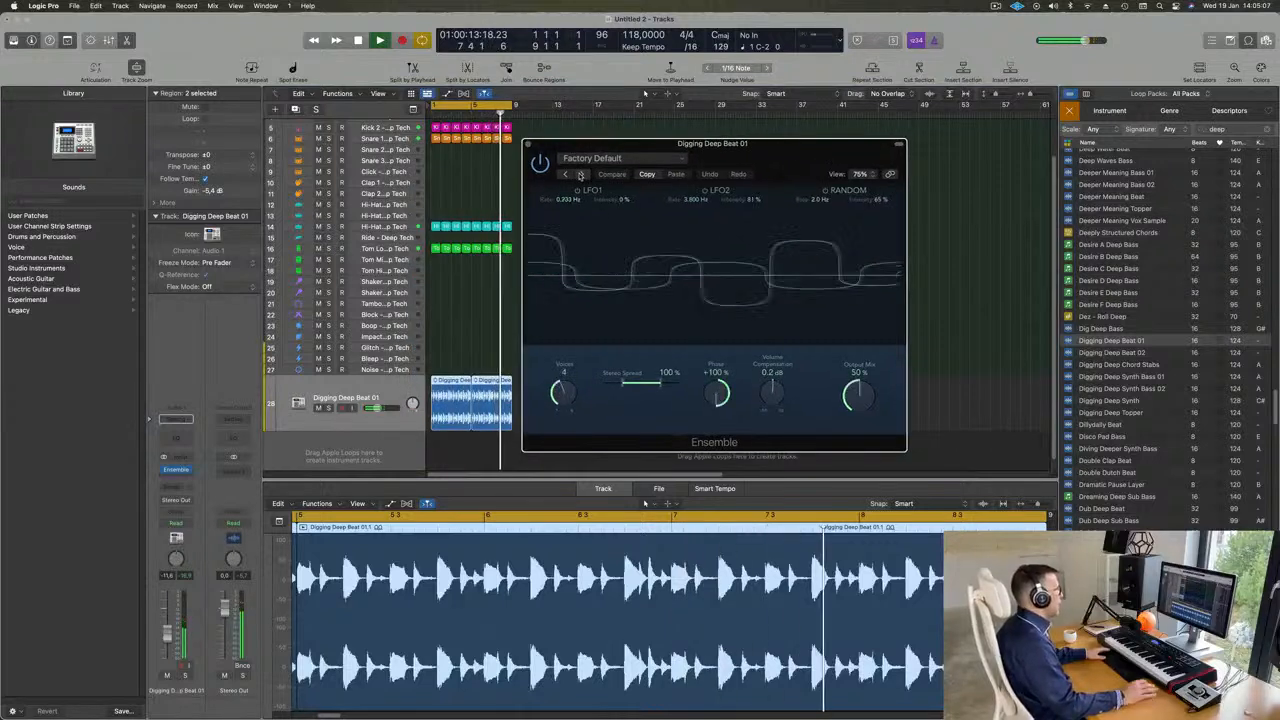
{"action": "left_click_drag", "start_coordinate": [798, 151], "coordinate": [841, 156]}
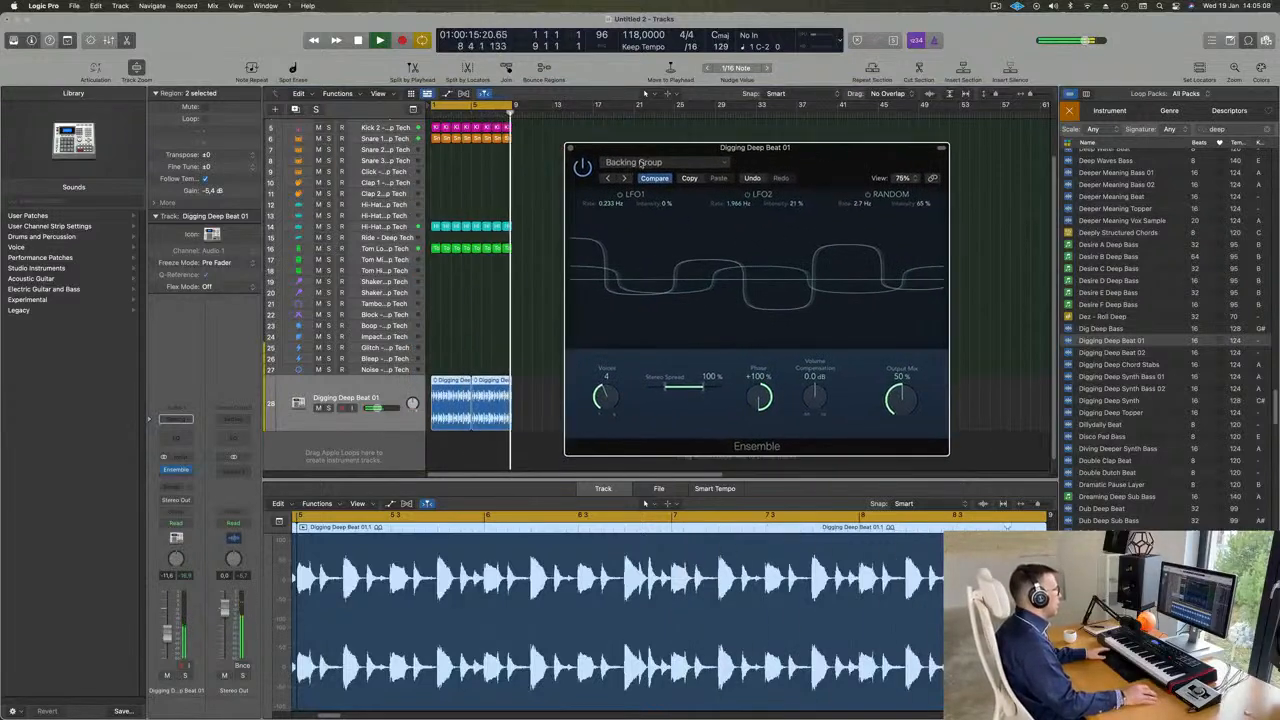
{"action": "left_click", "coordinate": [625, 178]}
{"action": "left_click", "coordinate": [625, 178]}
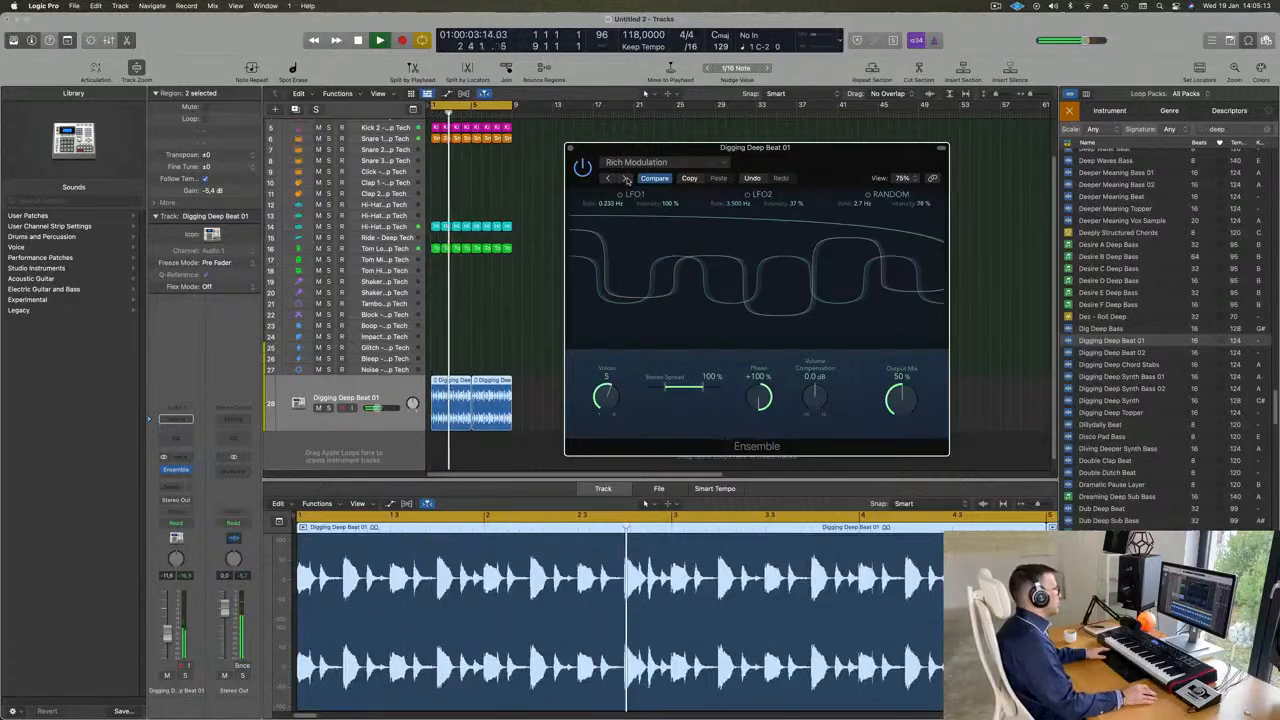
{"action": "left_click", "coordinate": [625, 178]}
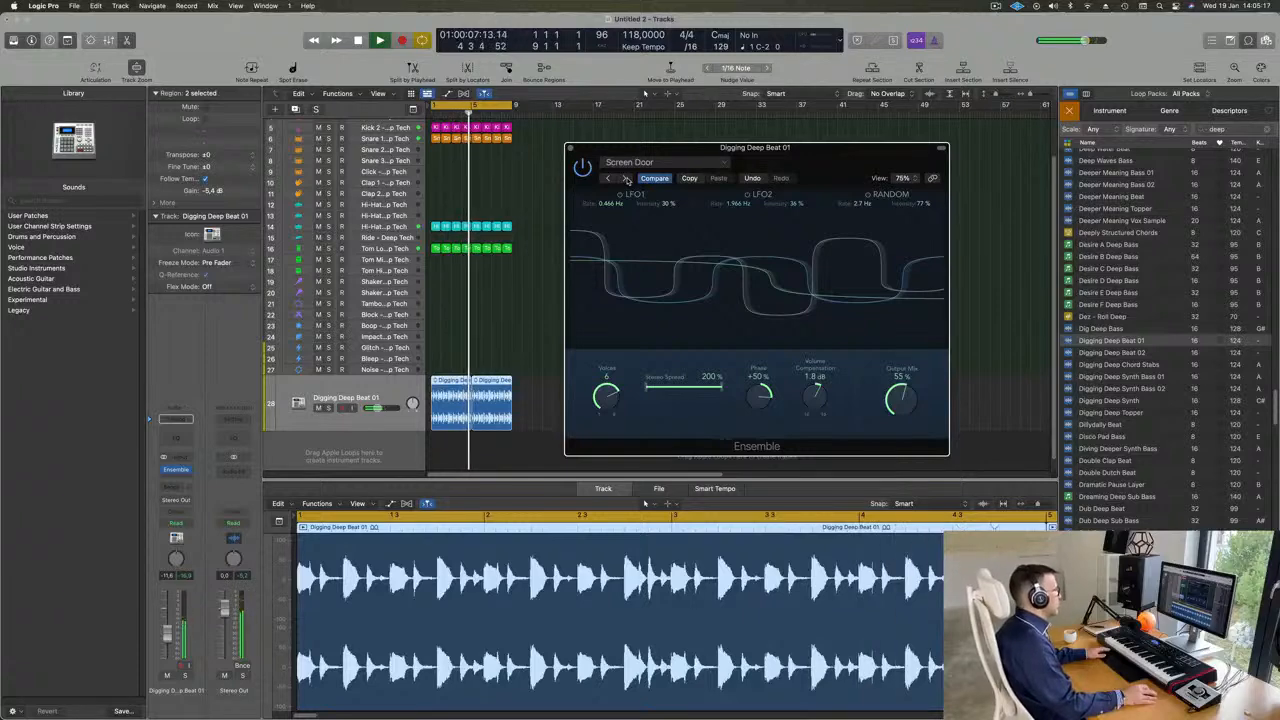
{"action": "left_click", "coordinate": [625, 178]}
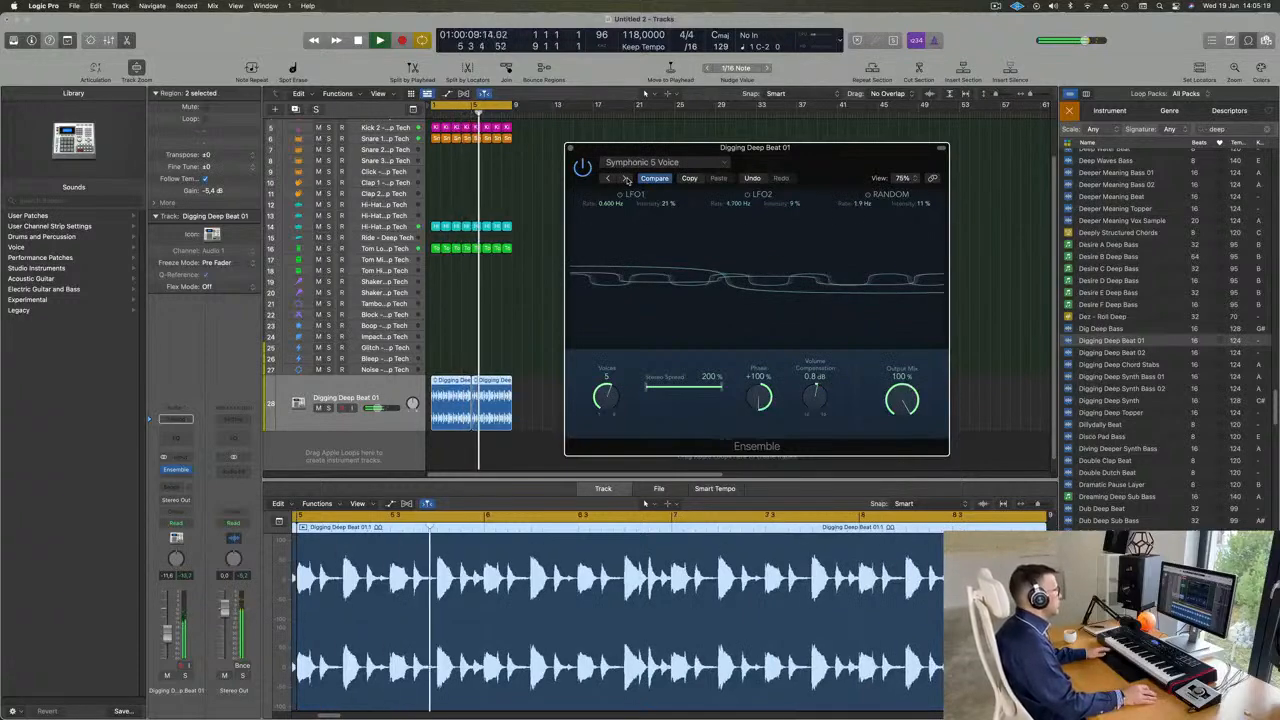
{"action": "left_click", "coordinate": [625, 178]}
{"action": "left_click", "coordinate": [650, 162]}
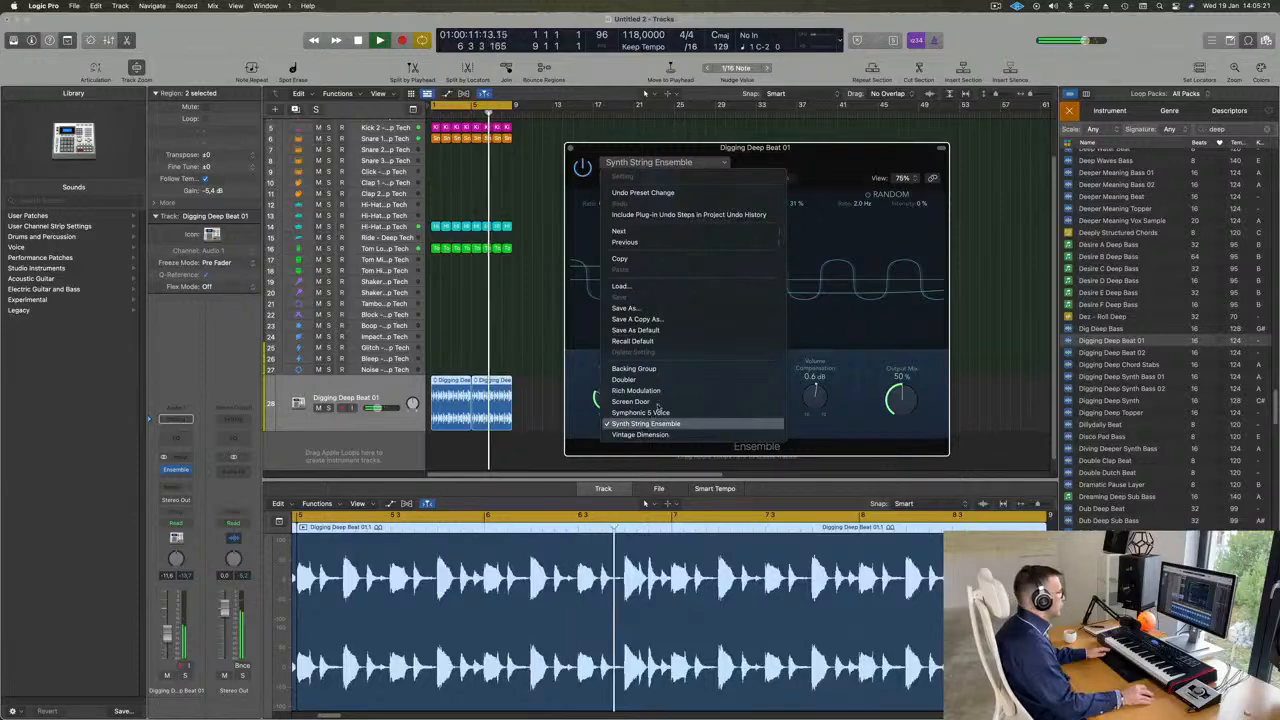
{"action": "left_click", "coordinate": [640, 434]}
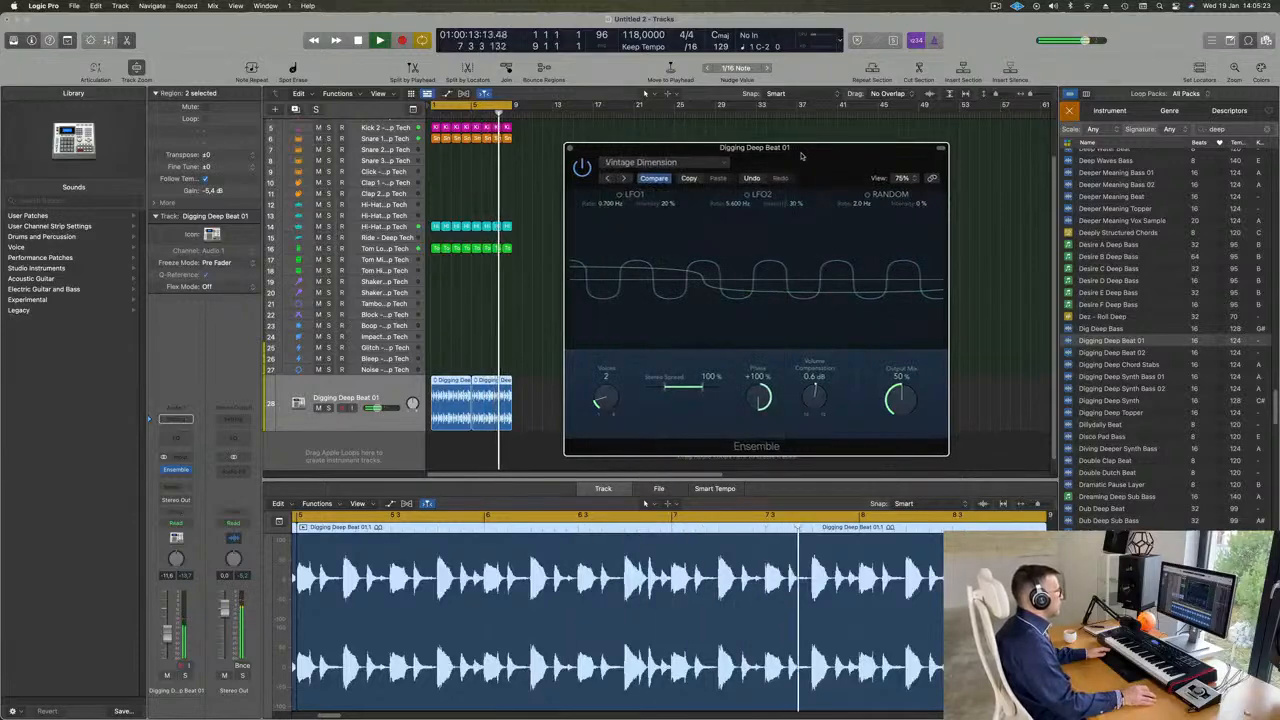
{"action": "left_click_drag", "start_coordinate": [801, 155], "coordinate": [727, 164]}
Load the Doubler preset in Ensemble and lower its output mix to about 53%
{"action": "left_click", "coordinate": [577, 176]}
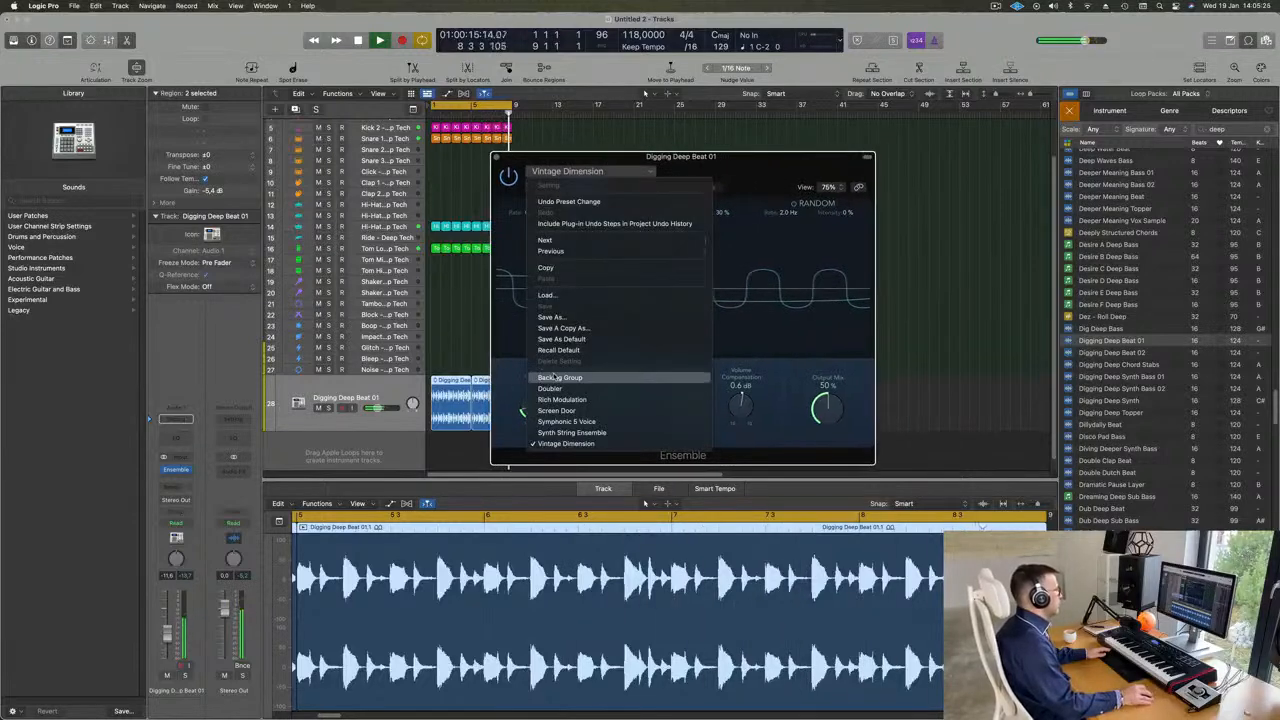
{"action": "left_click", "coordinate": [620, 389]}
{"action": "left_click", "coordinate": [707, 187]}
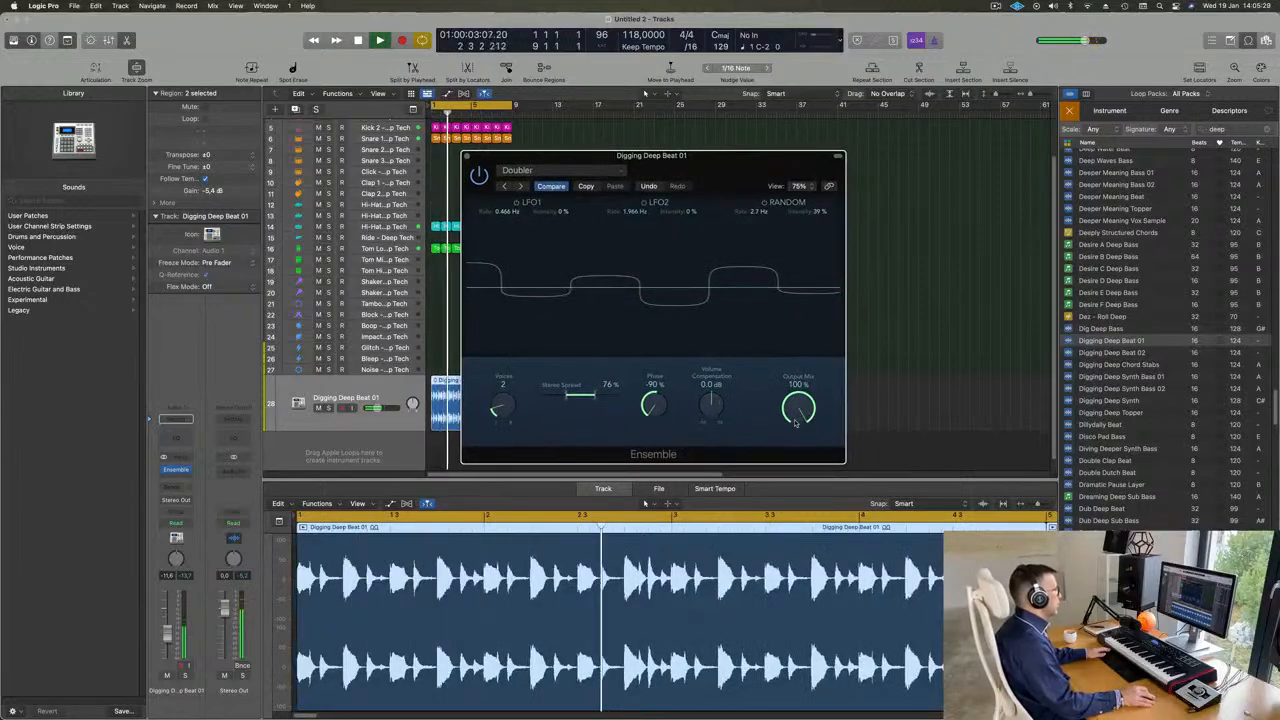
{"action": "left_click_drag", "start_coordinate": [798, 407], "coordinate": [781, 515]}
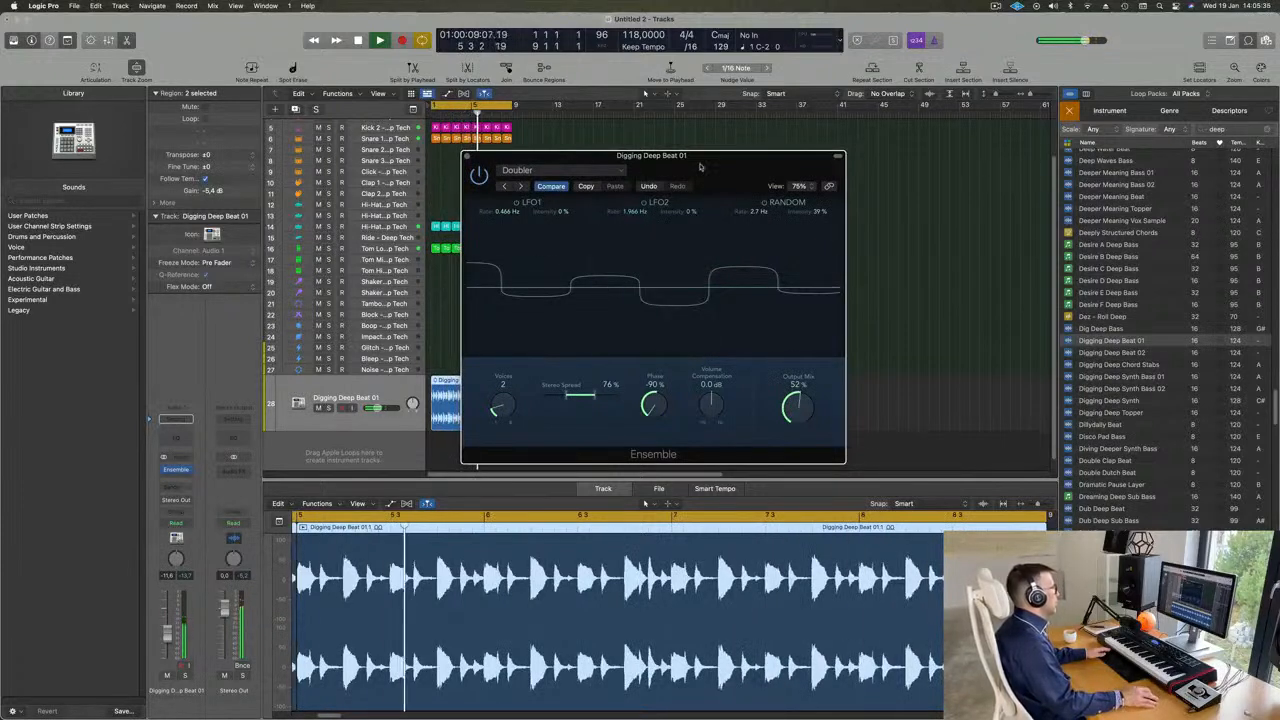
Widen the Ensemble's stereo spread to 200%, try other phase settings and leave the phase at -90%
{"action": "left_click_drag", "start_coordinate": [490, 165], "coordinate": [459, 163]}
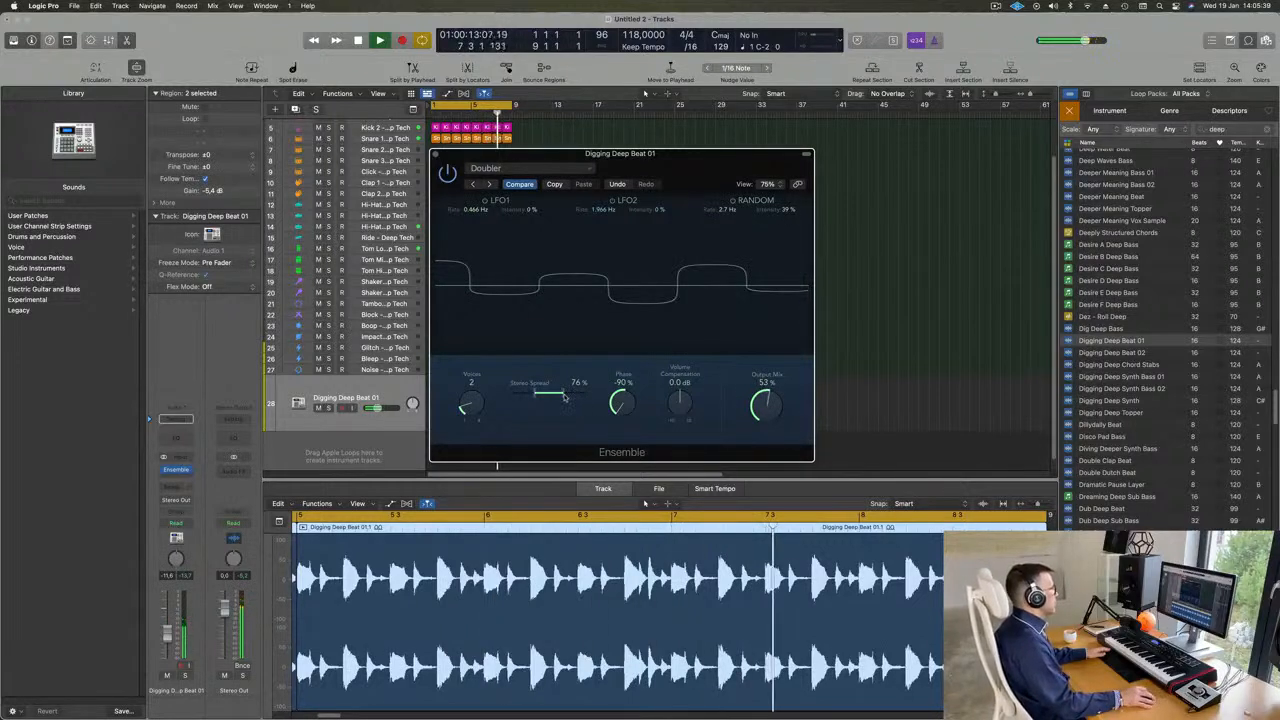
{"action": "left_click_drag", "start_coordinate": [564, 396], "coordinate": [584, 396]}
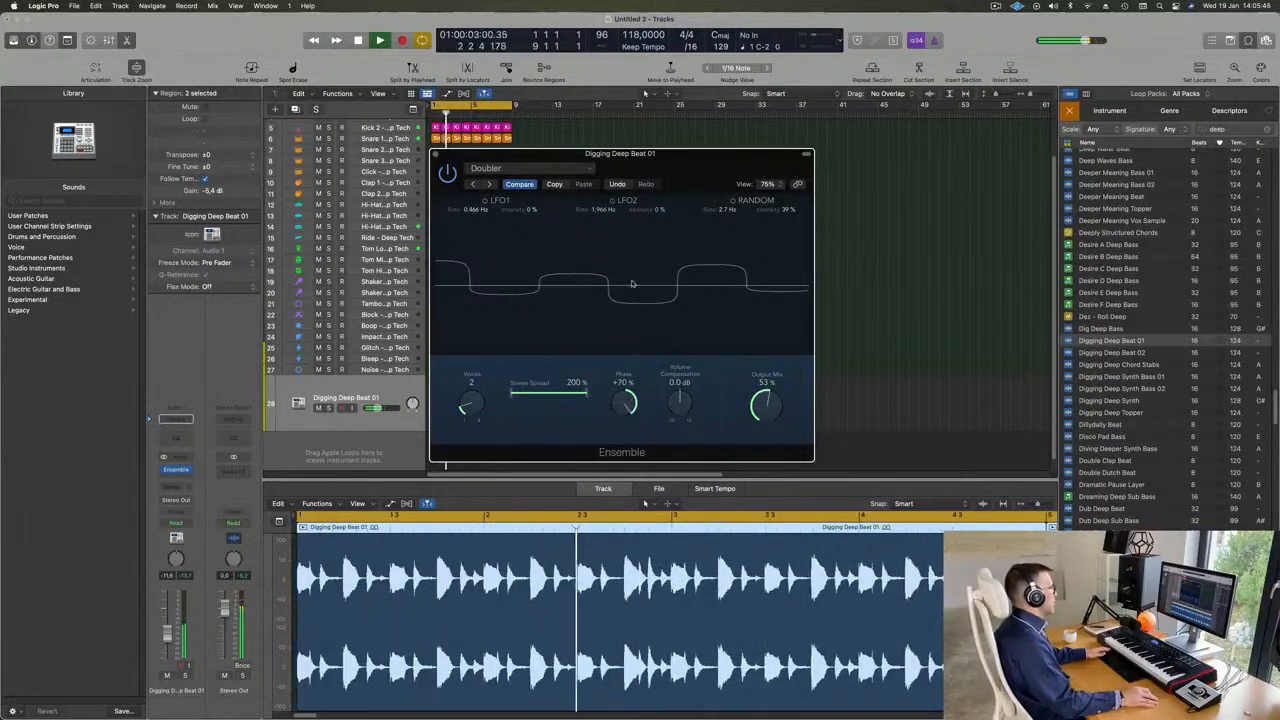
{"action": "left_click_drag", "start_coordinate": [624, 402], "coordinate": [632, 488]}
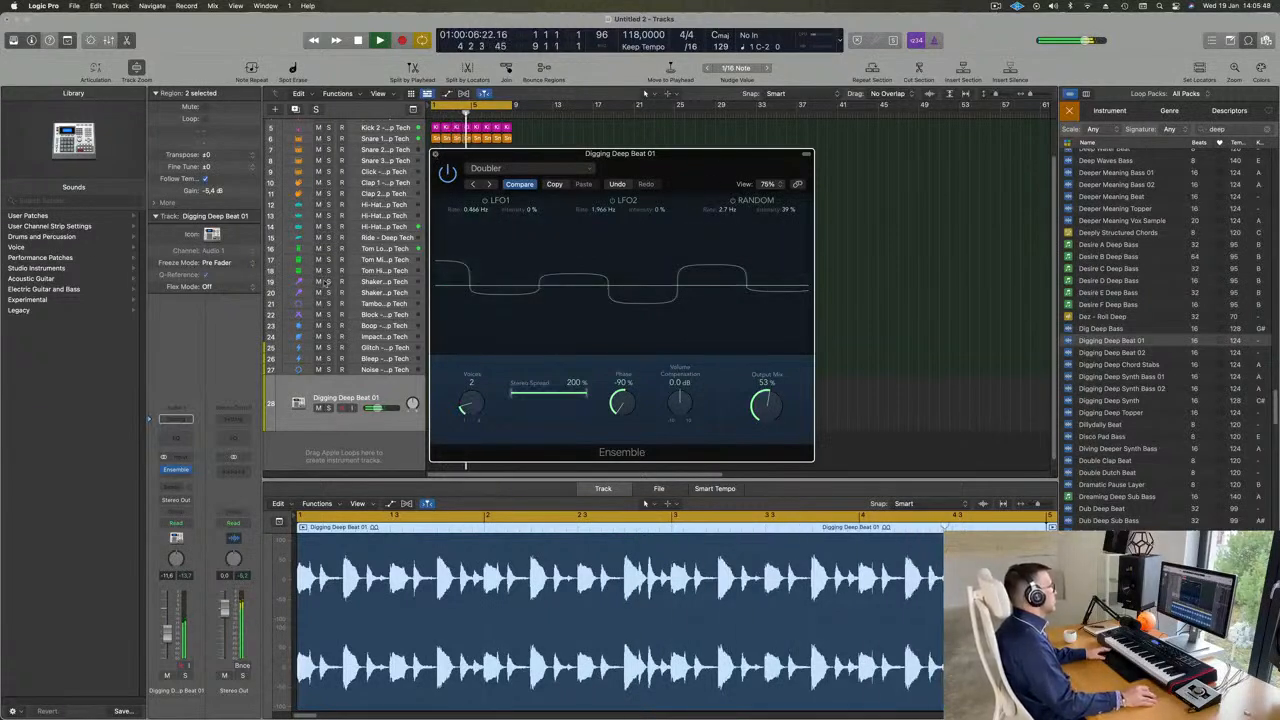
Close the Ensemble effect, fit all the tracks in view and replay the loop from the start
{"action": "key", "text": "super+w"}
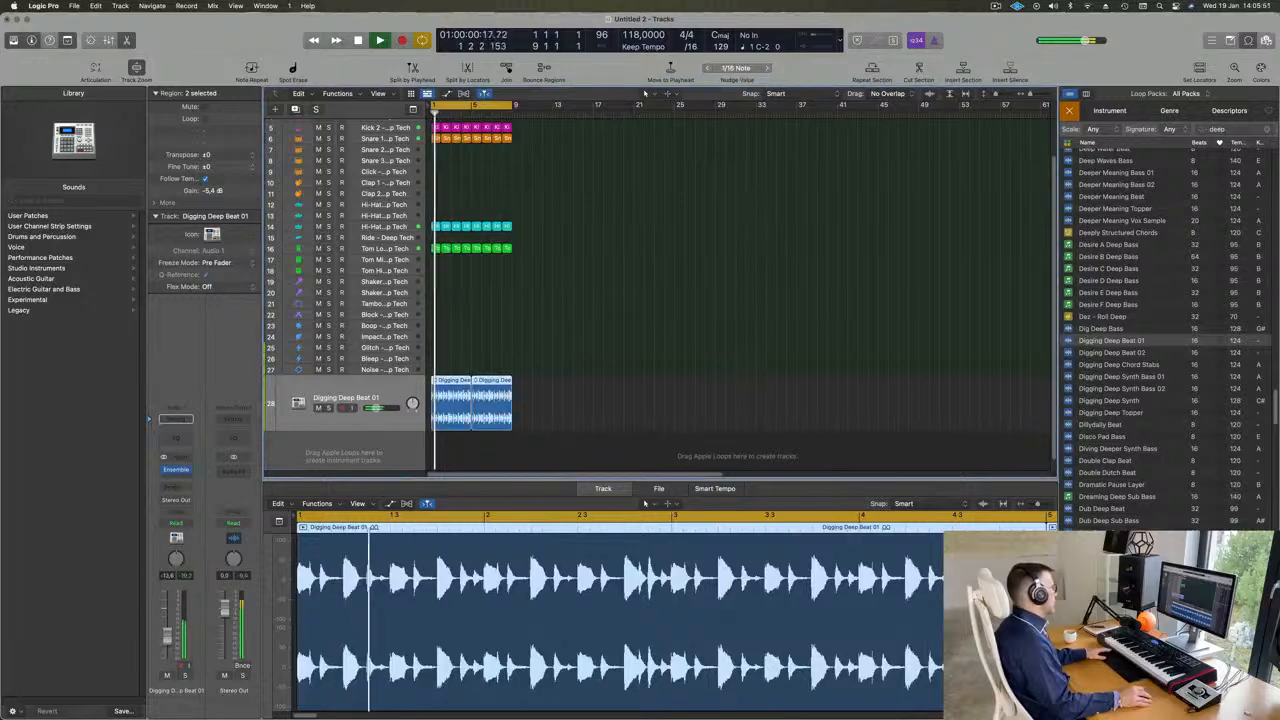
{"action": "scroll", "coordinate": [571, 355], "scroll_direction": "up", "scroll_amount": 3}
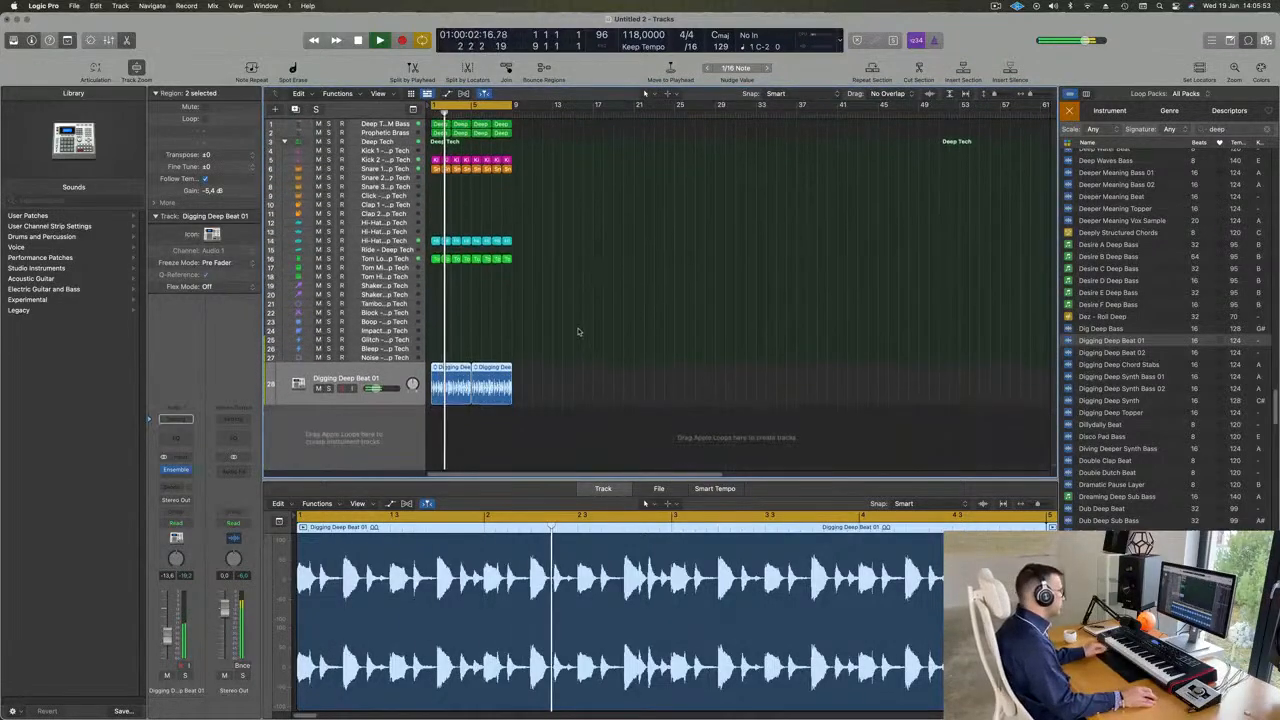
{"action": "key", "text": "super+Up"}
{"action": "key", "text": "super+Up"}
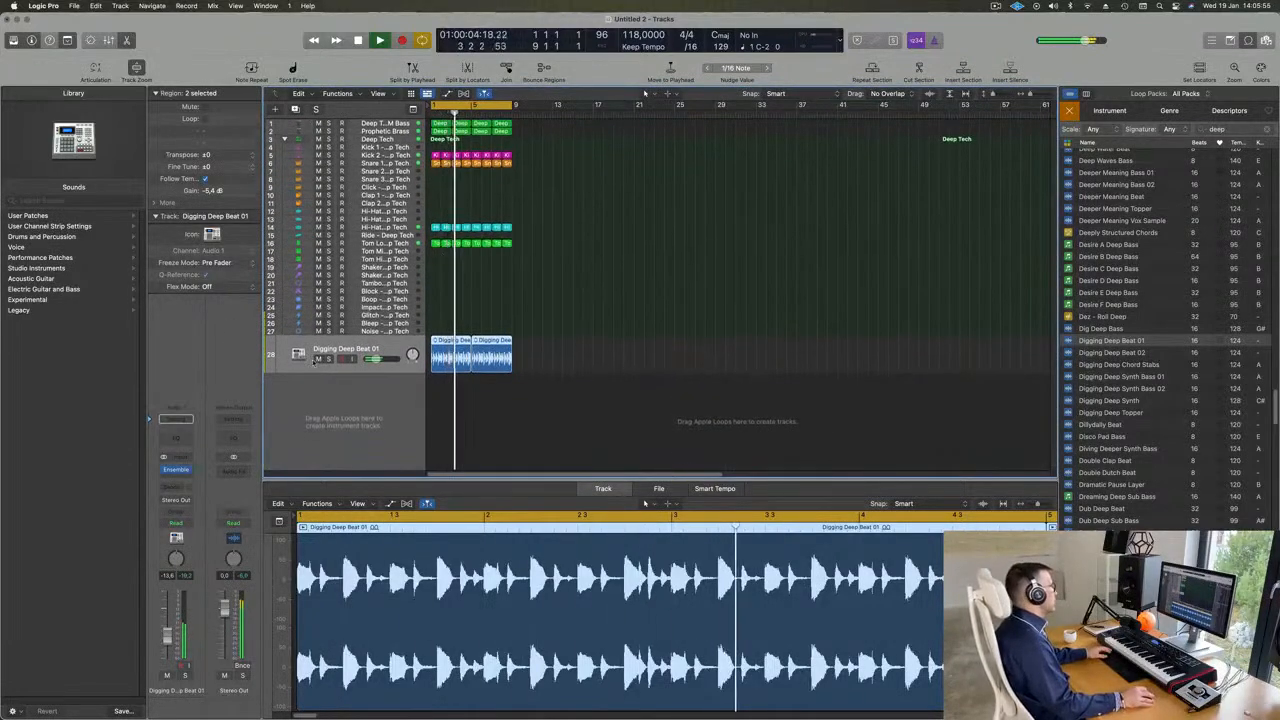
{"action": "key", "text": "Return"}
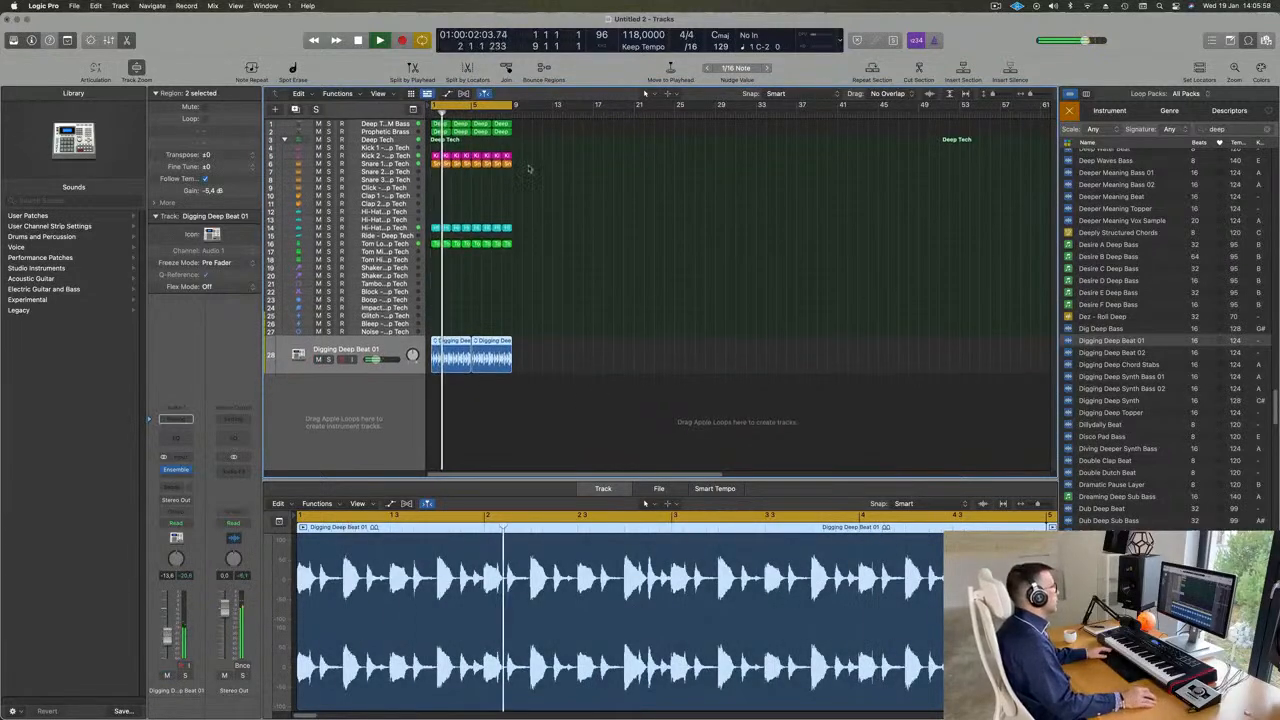
Duplicate the Prophetic Brass track with its settings and copy the first Deep Techno FM Bass region onto the new track
{"action": "left_click", "coordinate": [270, 131]}
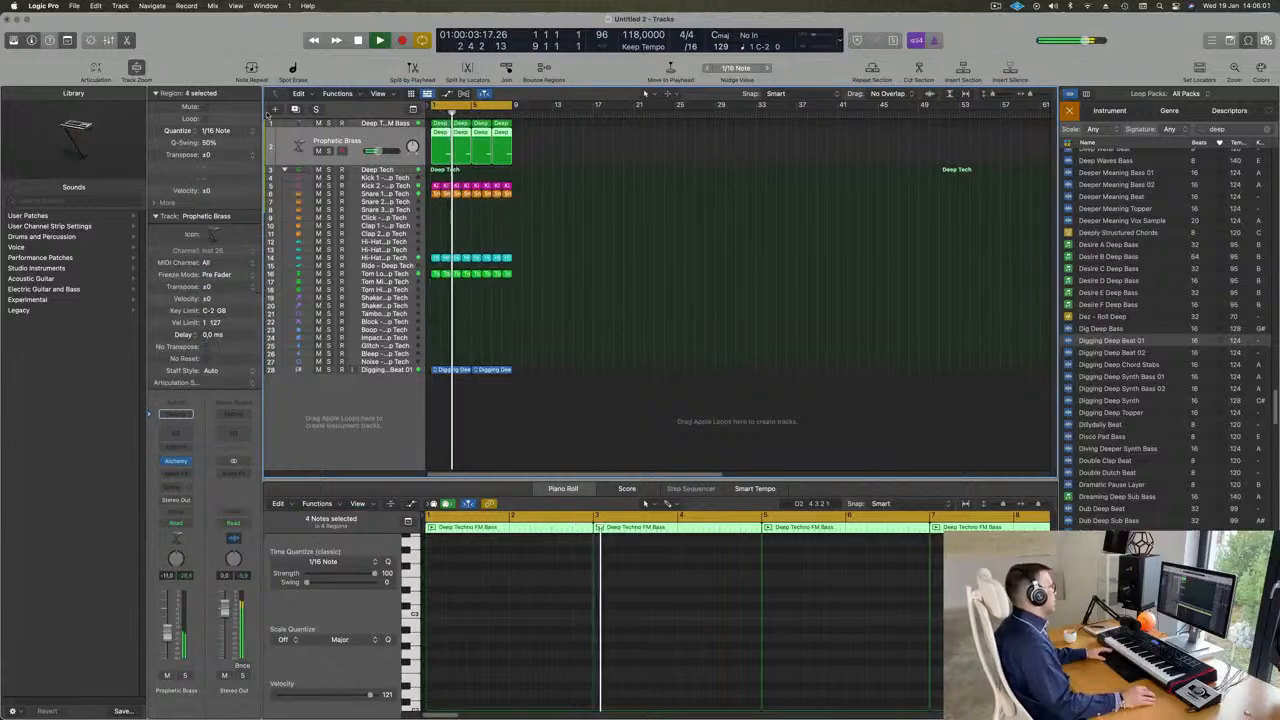
{"action": "key", "text": "alt+super+s"}
{"action": "key", "text": "space"}
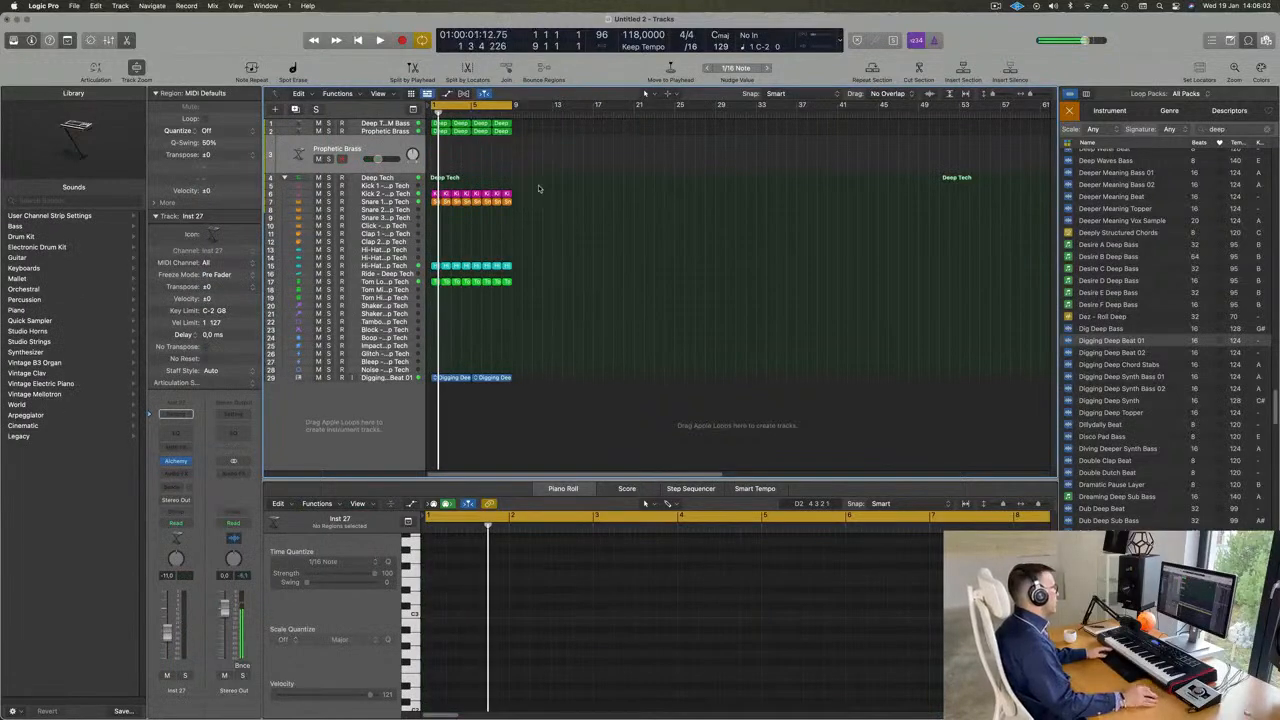
{"action": "key", "text": "r"}
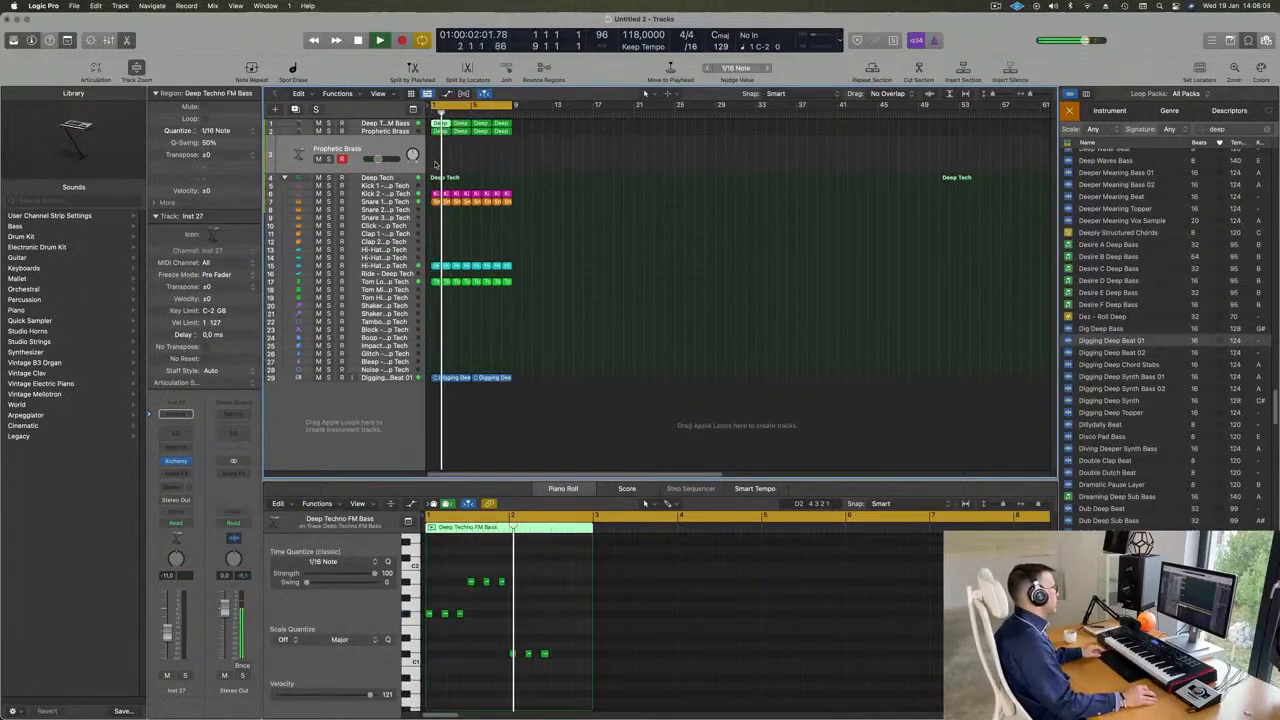
{"action": "left_click_drag", "start_coordinate": [440, 123], "coordinate": [441, 152]}
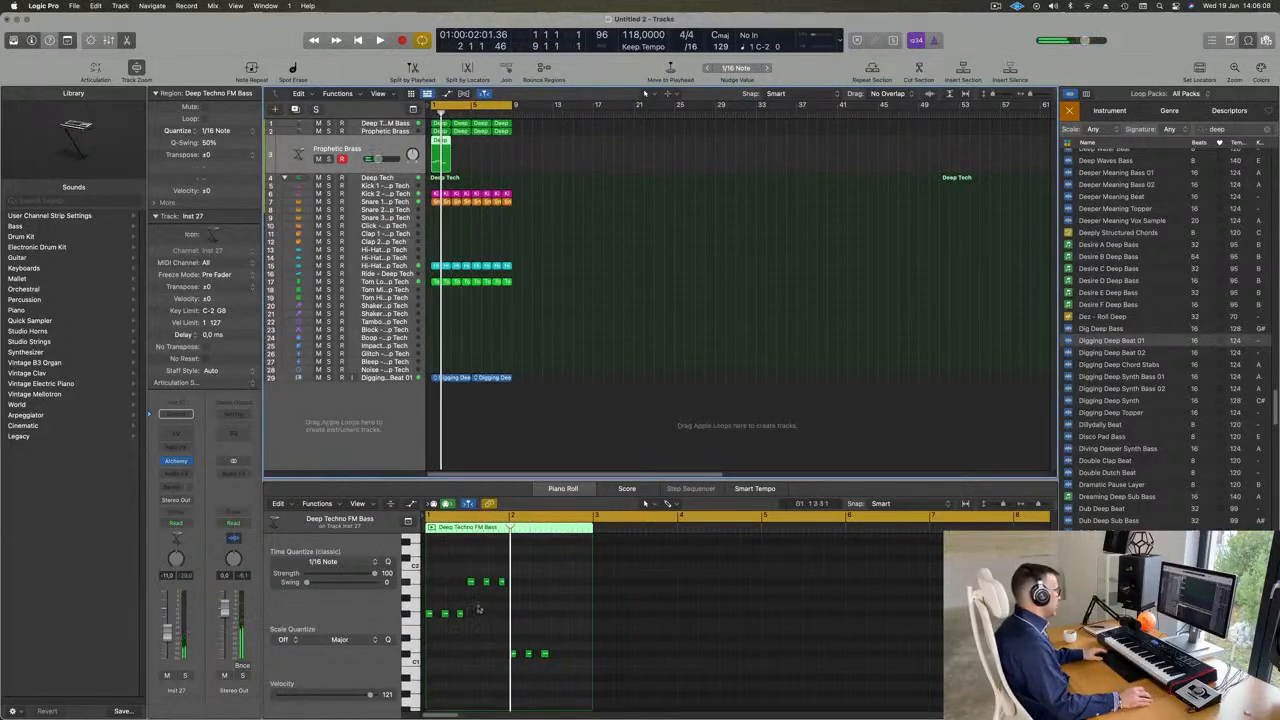
Thin the copied region to one F#1 and one A#1 note starting together at bar 1, deleting all its other notes
{"action": "left_click_drag", "start_coordinate": [441, 592], "coordinate": [483, 640]}
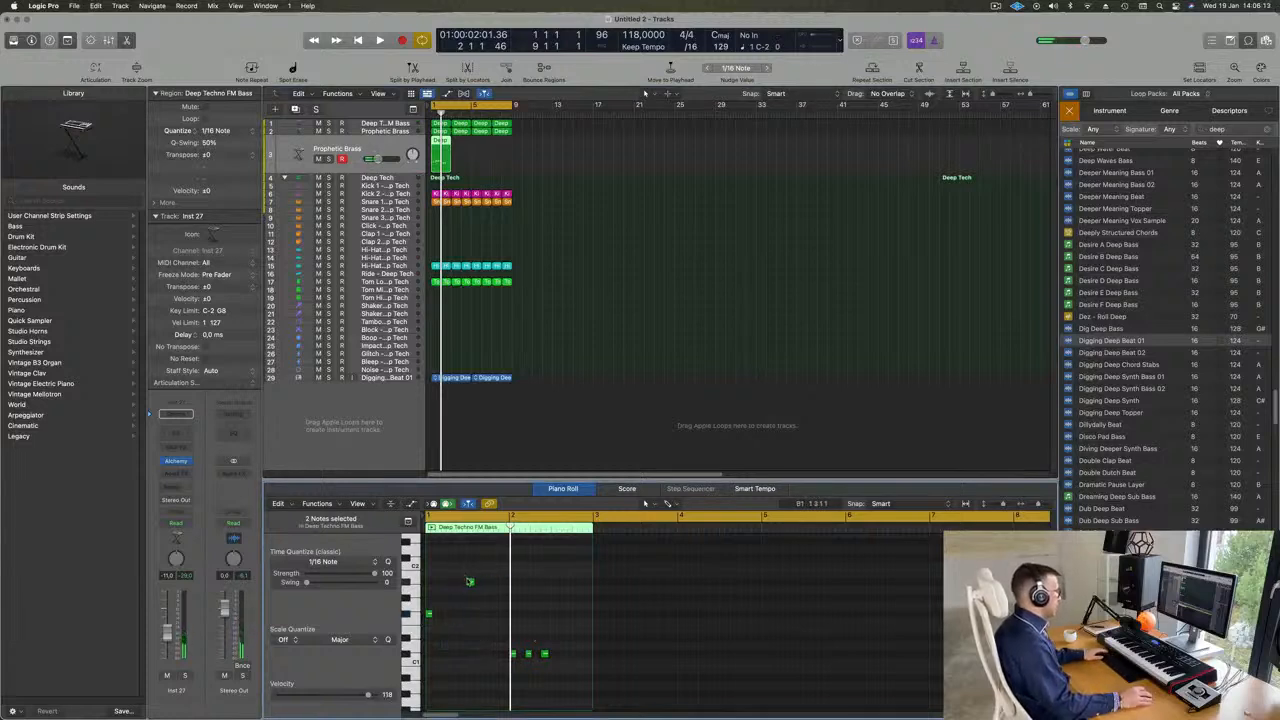
{"action": "left_click_drag", "start_coordinate": [470, 582], "coordinate": [430, 583]}
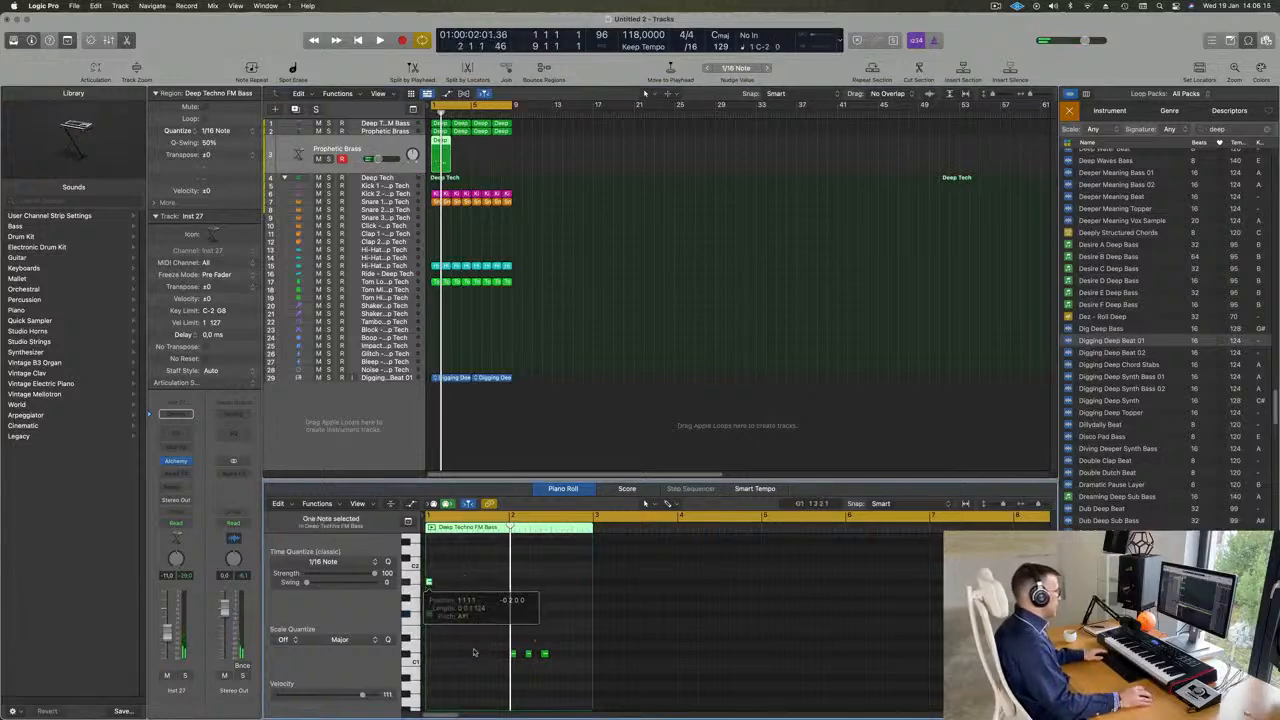
{"action": "left_click_drag", "start_coordinate": [480, 646], "coordinate": [632, 674]}
Lengthen the F#1 and A#1 notes together to fill the two-bar region, and return the playhead to the start
{"action": "left_click_drag", "start_coordinate": [461, 550], "coordinate": [427, 667]}
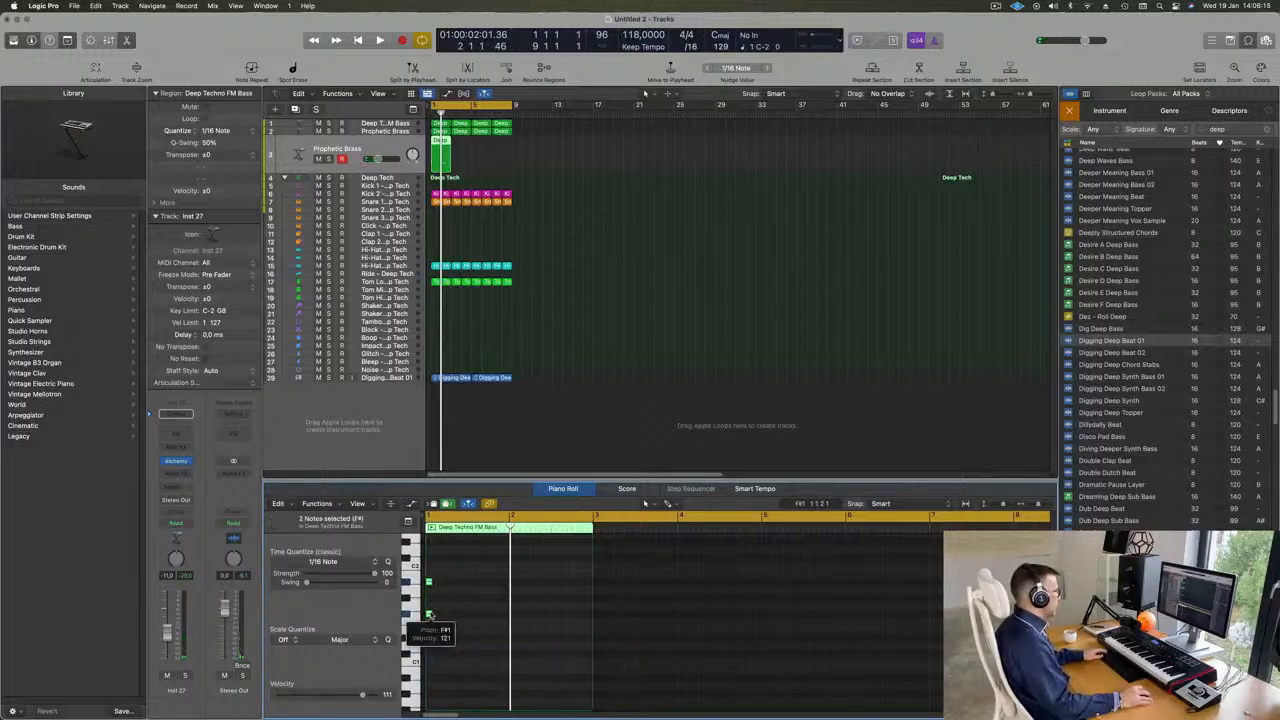
{"action": "left_click_drag", "start_coordinate": [430, 614], "coordinate": [479, 614]}
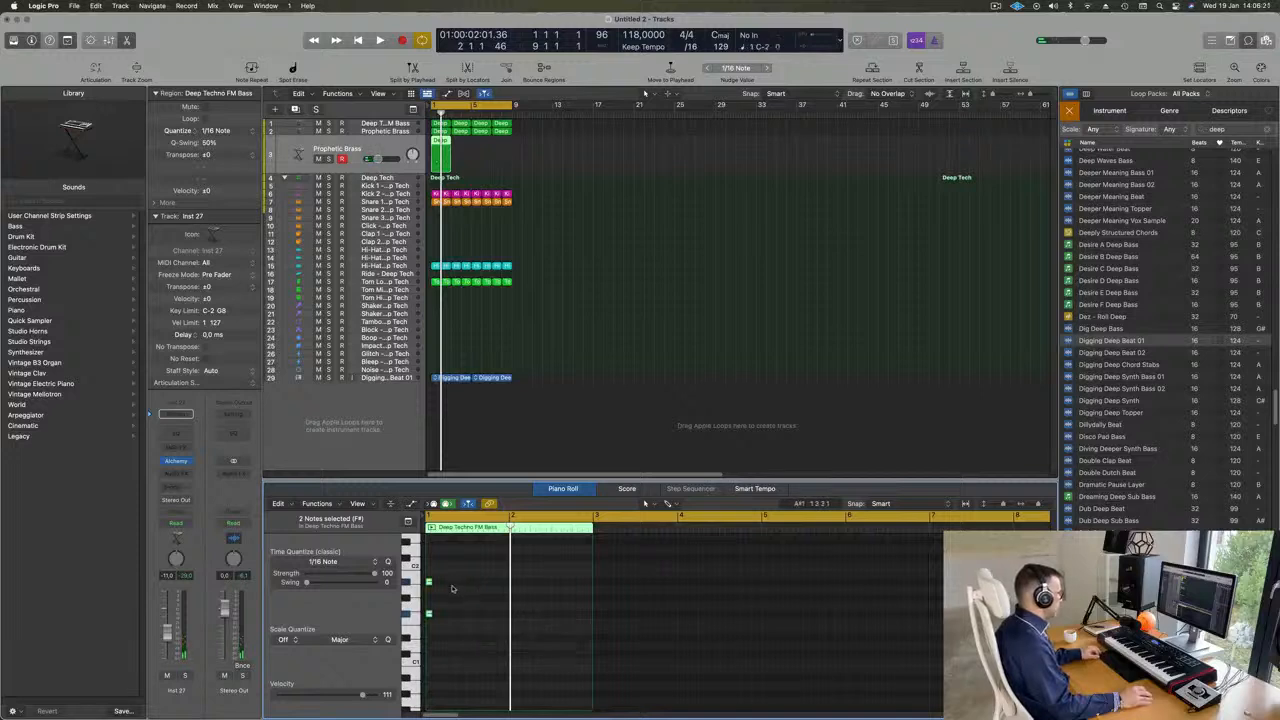
{"action": "scroll", "coordinate": [452, 588], "scroll_direction": "up", "scroll_amount": 5}
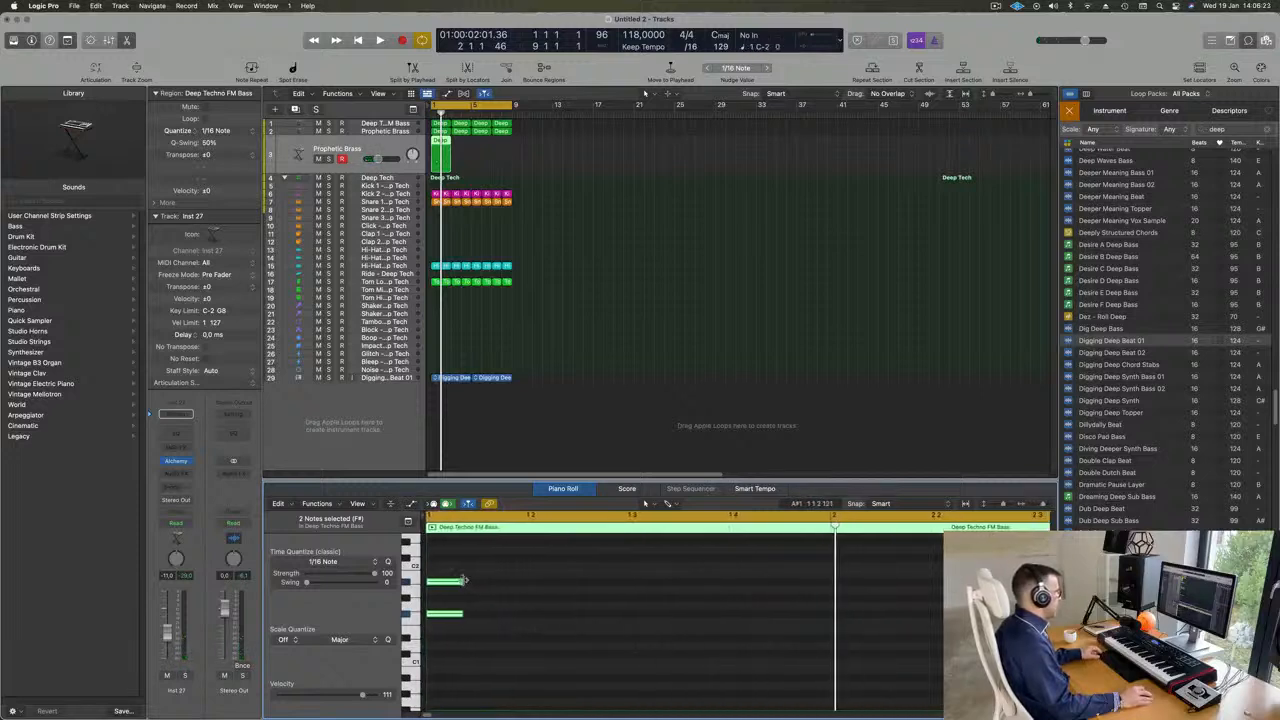
{"action": "left_click_drag", "start_coordinate": [462, 580], "coordinate": [880, 581]}
{"action": "scroll", "coordinate": [720, 585], "scroll_direction": "down", "scroll_amount": 5}
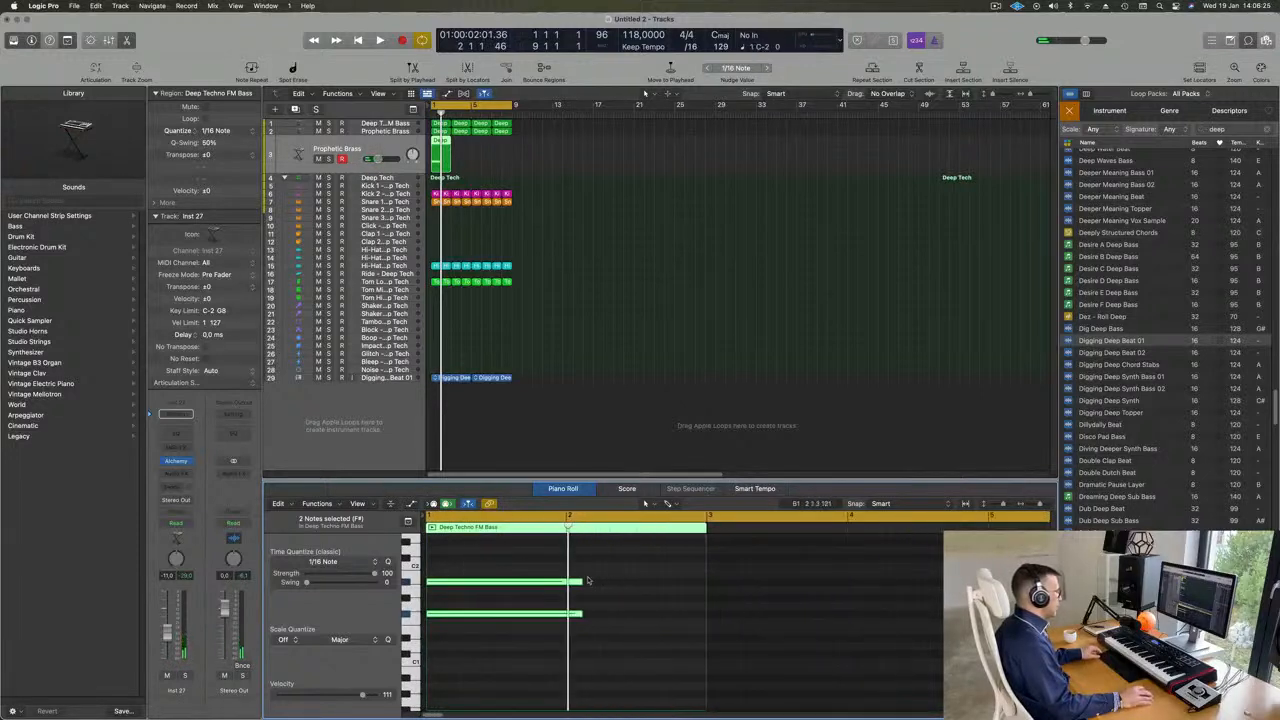
{"action": "left_click_drag", "start_coordinate": [580, 581], "coordinate": [705, 582]}
{"action": "key", "text": "Return"}
{"action": "key", "text": "Return"}
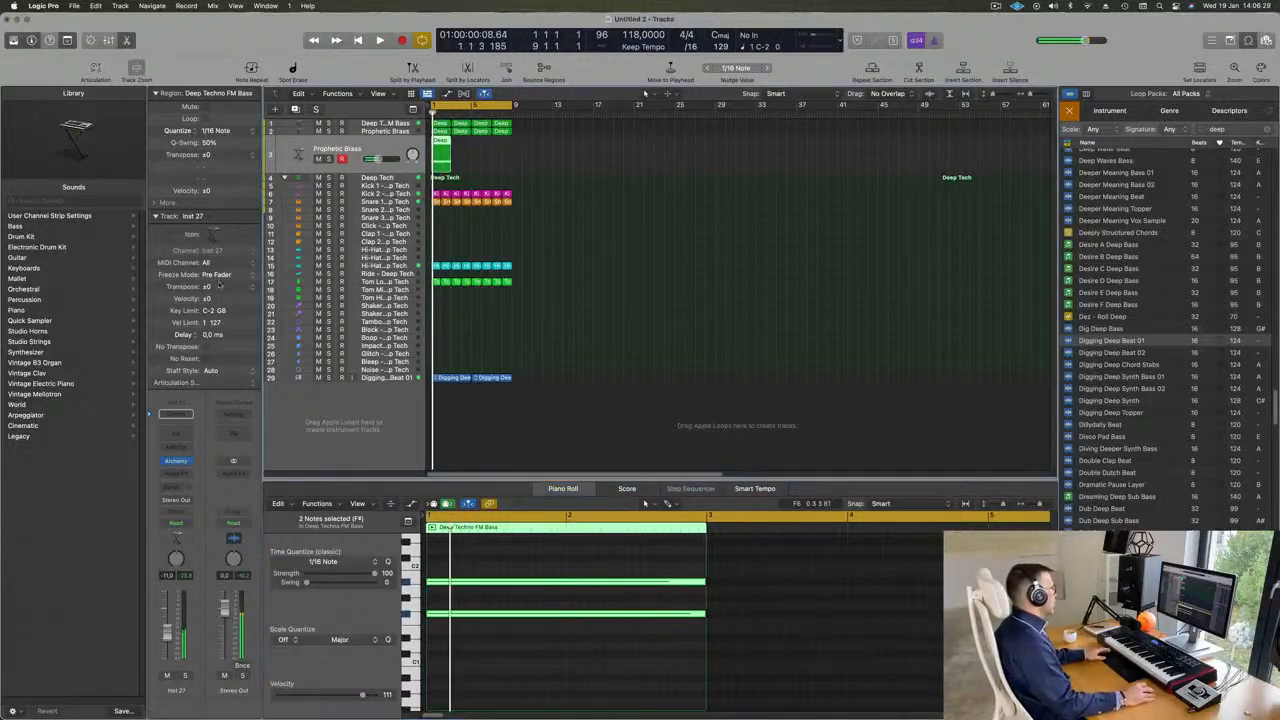
Open Alchemy on the duplicated track and load the Slow Attack Piano preset from the Pads category
{"action": "left_click", "coordinate": [175, 461]}
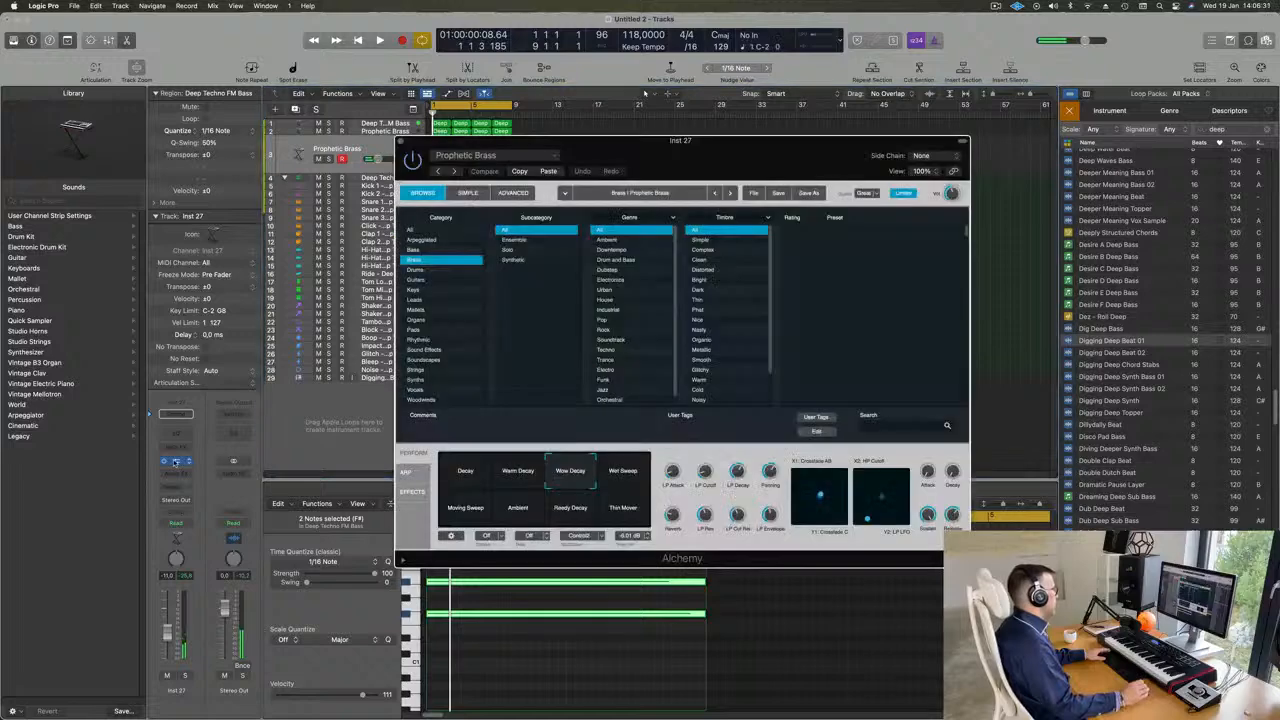
{"action": "left_click_drag", "start_coordinate": [691, 146], "coordinate": [789, 137]}
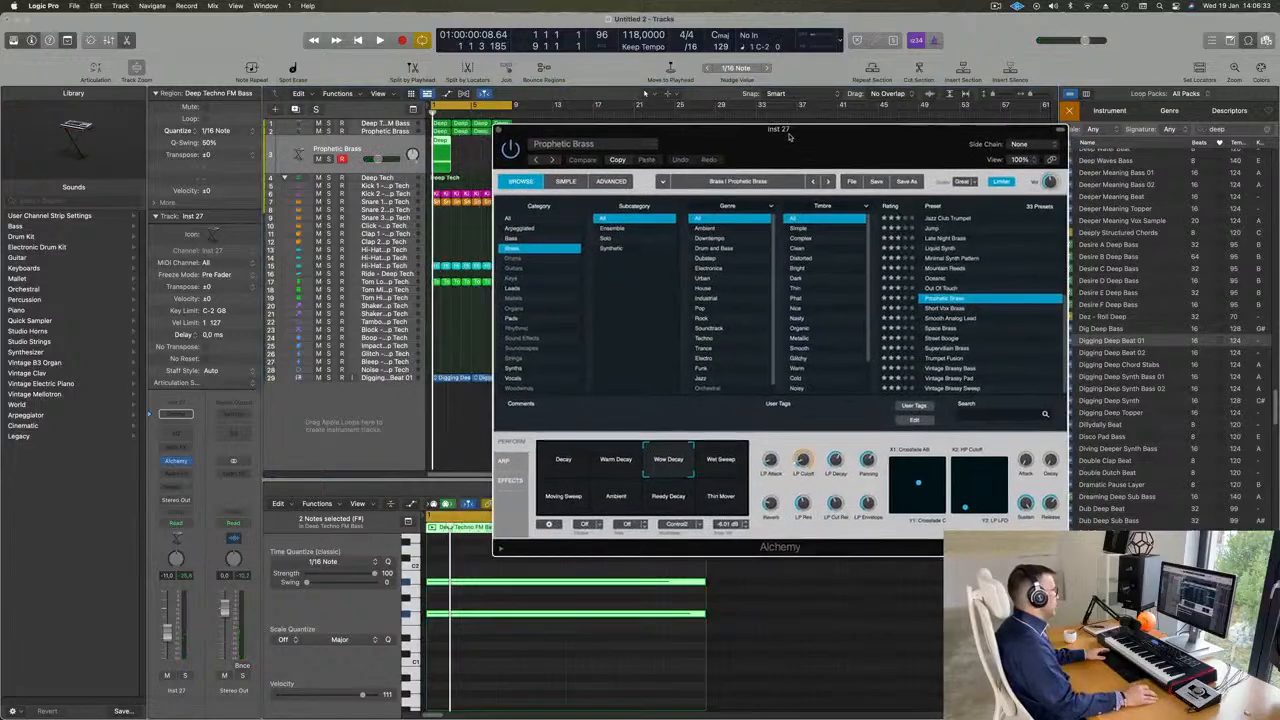
{"action": "left_click", "coordinate": [513, 289]}
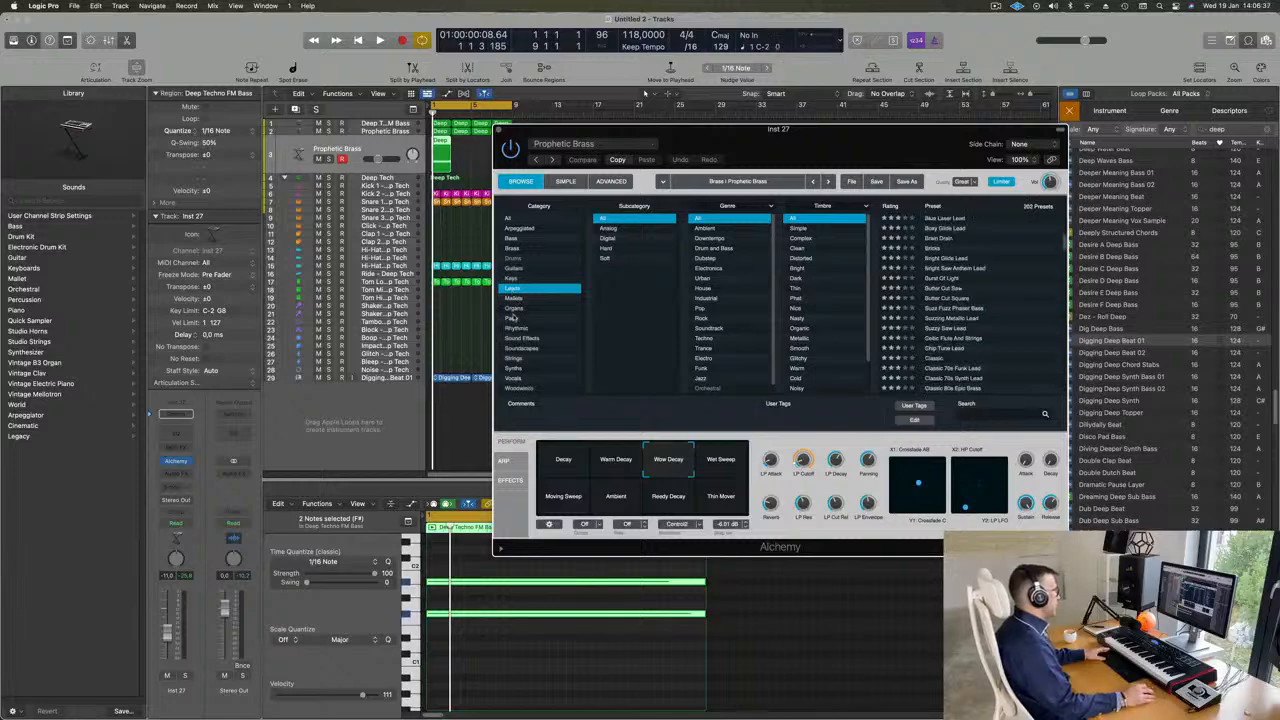
{"action": "left_click", "coordinate": [513, 318]}
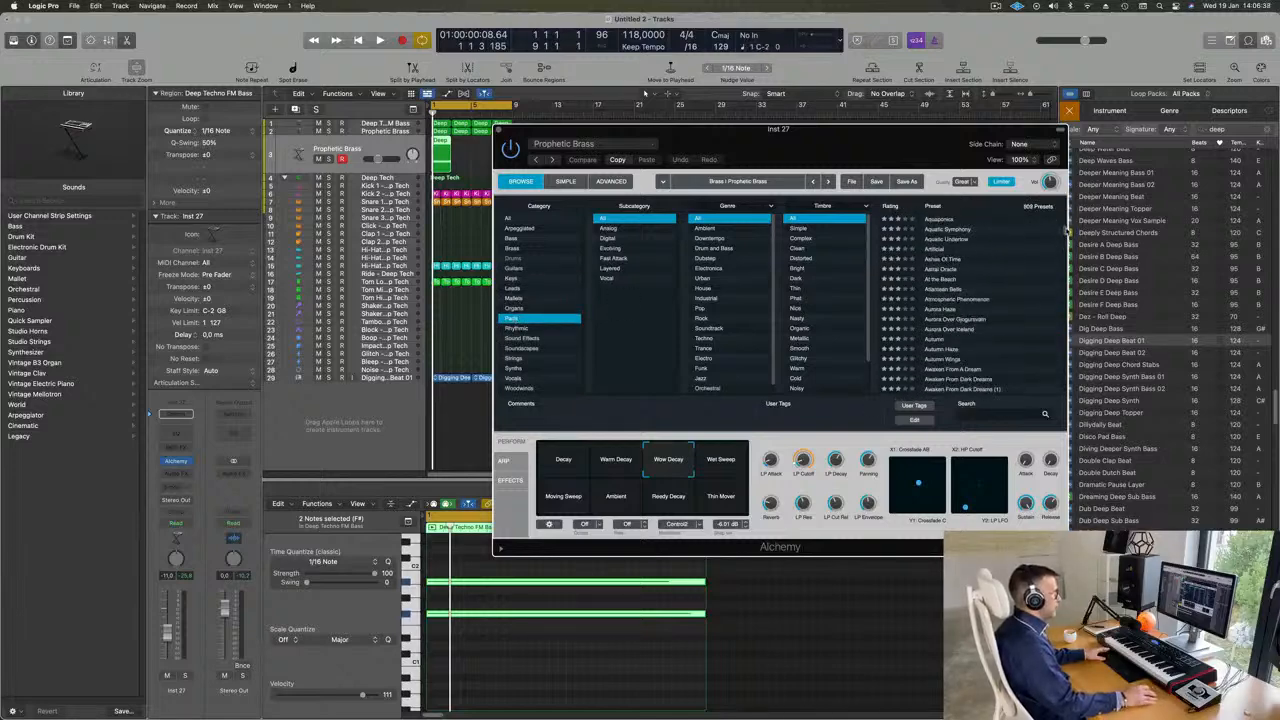
{"action": "left_click_drag", "start_coordinate": [1067, 230], "coordinate": [1065, 344]}
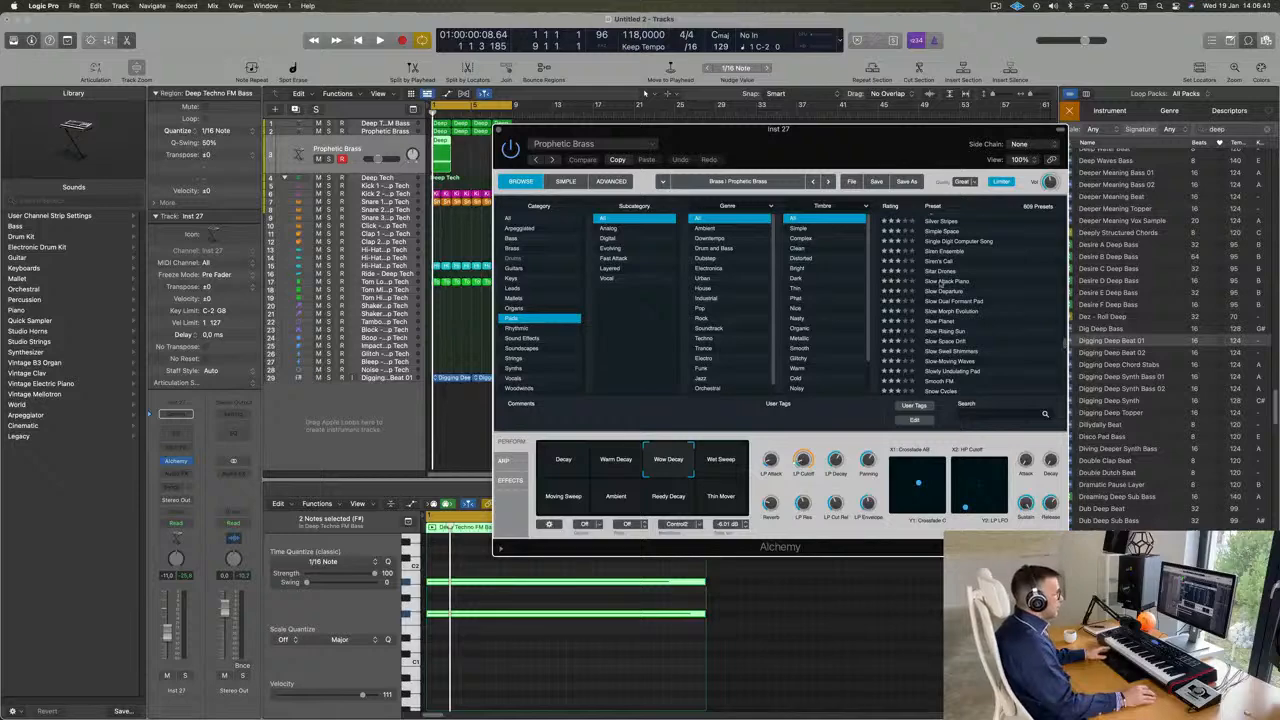
{"action": "left_click_drag", "start_coordinate": [874, 164], "coordinate": [978, 133]}
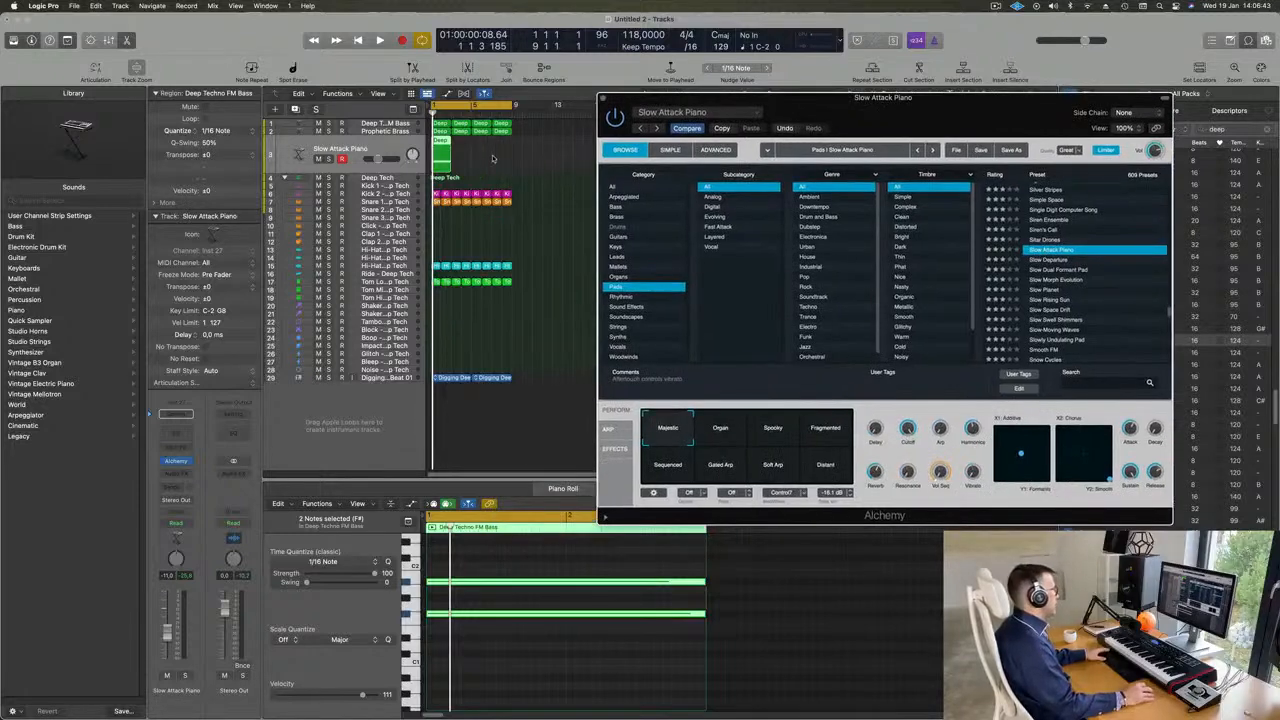
Repeat the two-bar Slow Attack Piano region until it fills the eight-bar cycle, and play the loop
{"action": "left_click", "coordinate": [440, 157]}
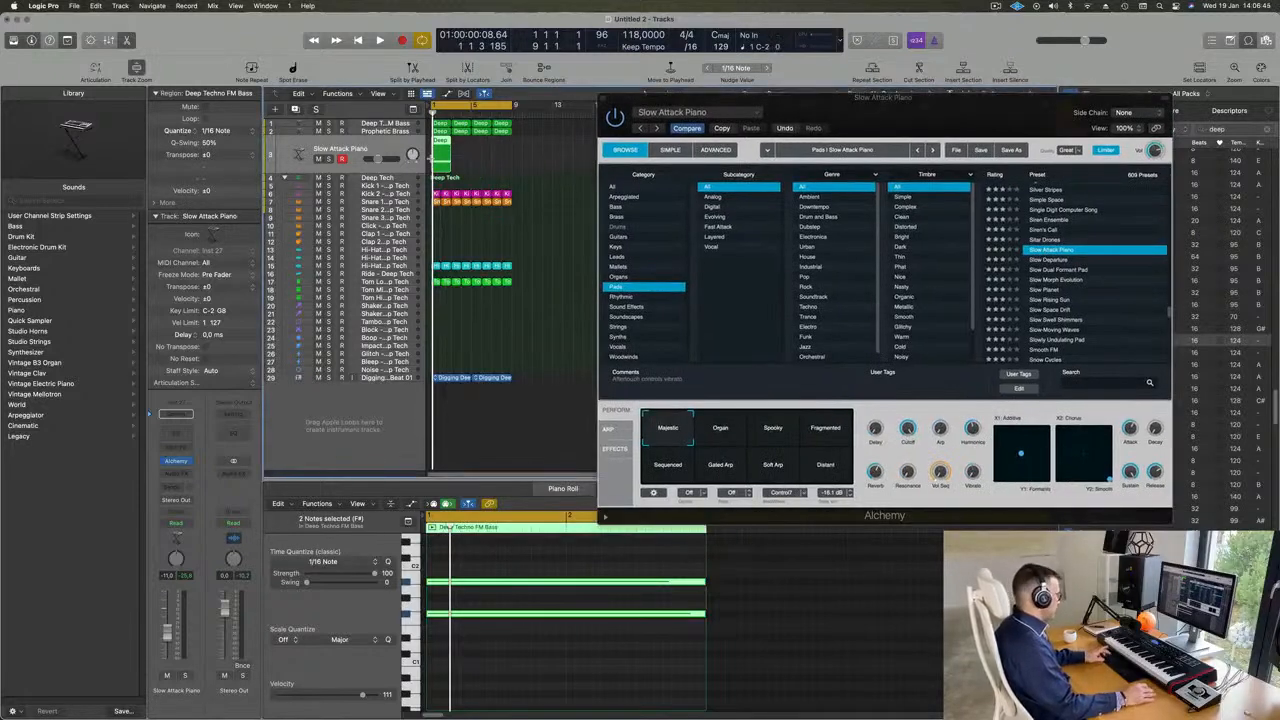
{"action": "left_click", "coordinate": [460, 150]}
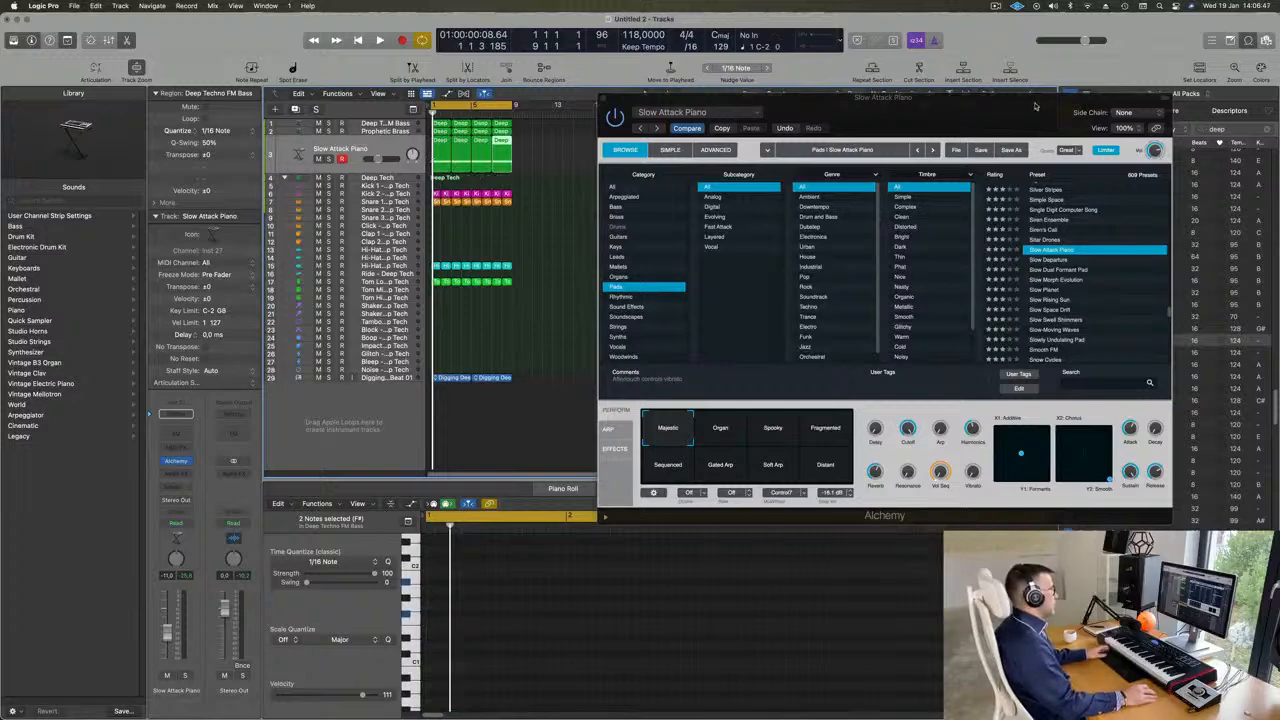
{"action": "left_click_drag", "start_coordinate": [1035, 106], "coordinate": [1035, 85]}
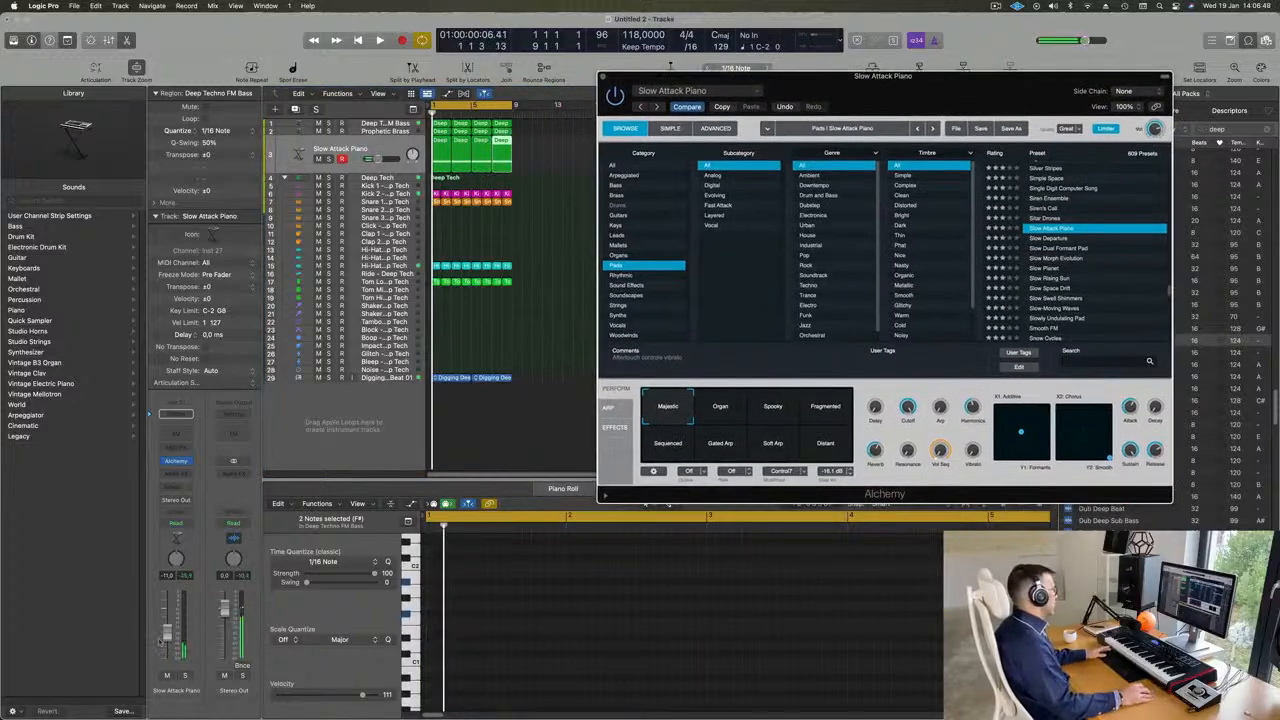
{"action": "left_click", "coordinate": [150, 412]}
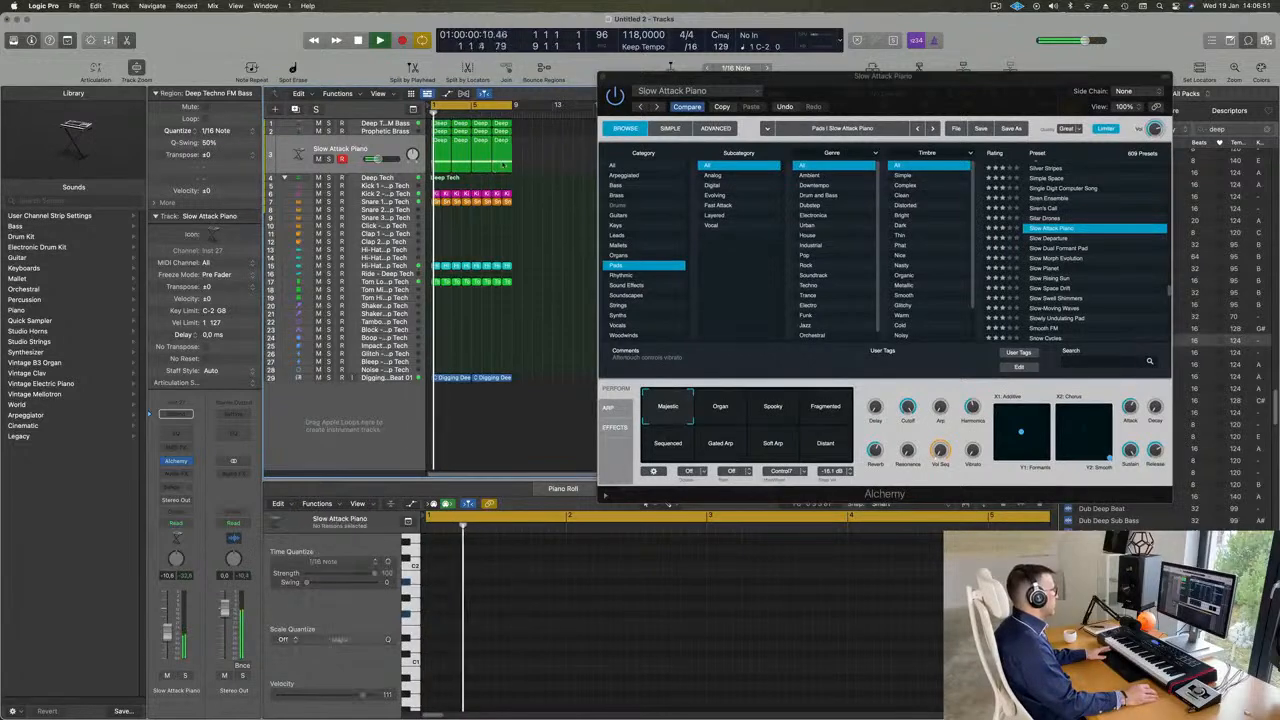
Transpose all notes in the four Slow Attack Piano regions upward and play the loop again
{"action": "left_click", "coordinate": [470, 150]}
{"action": "key", "text": "space"}
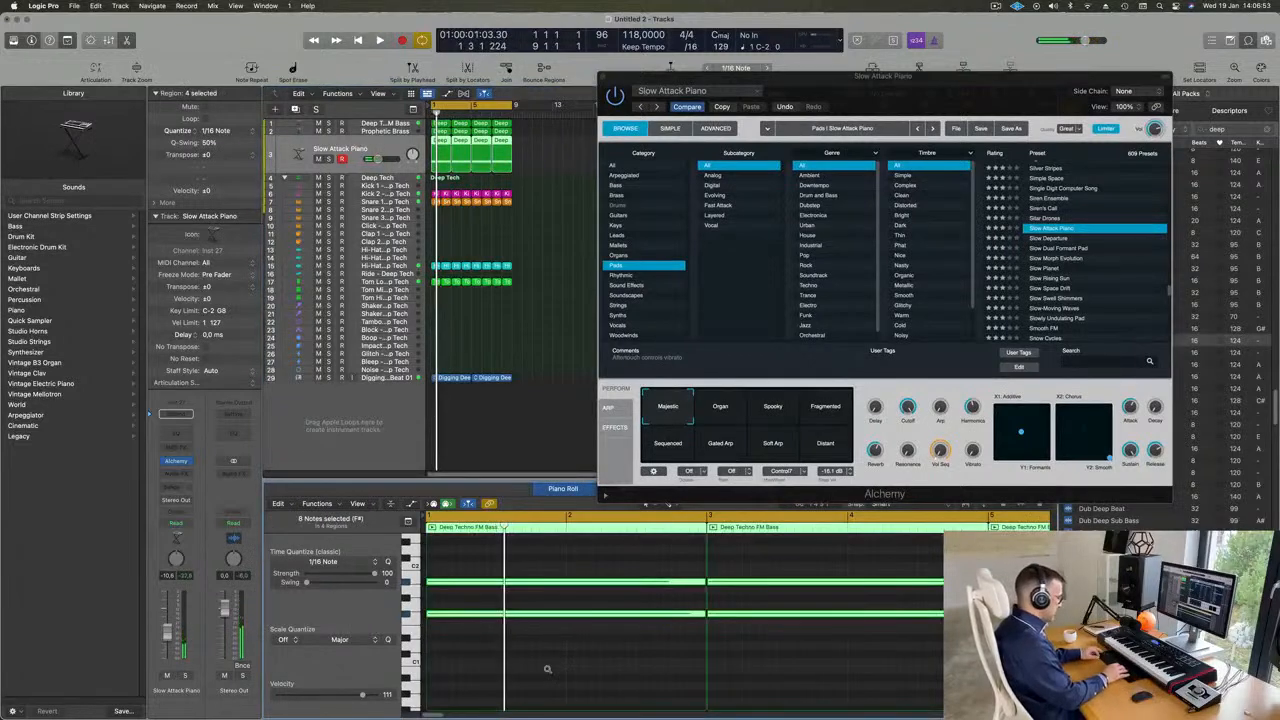
{"action": "key", "text": "Delete"}
{"action": "key", "text": "space"}
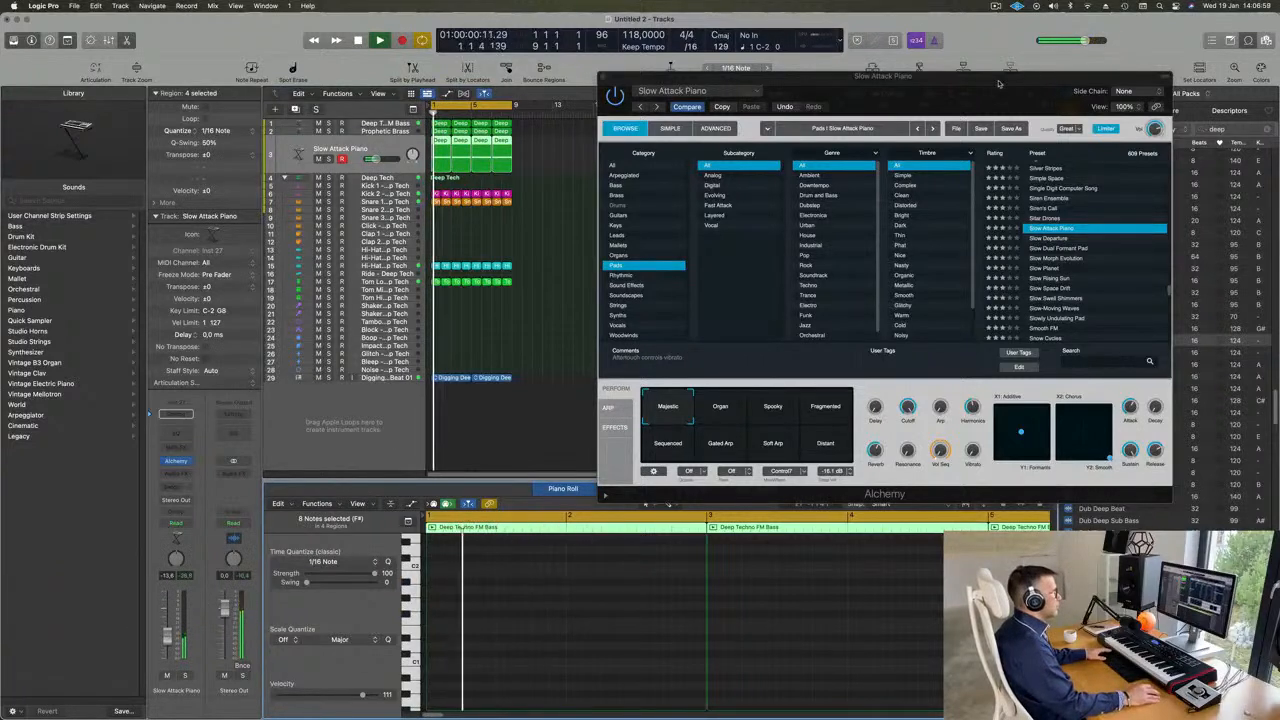
Audition the Slow Morph Evolution, Slow Swell Shimmers and Smooth FM pad presets in Alchemy over the loop
{"action": "left_click_drag", "start_coordinate": [860, 76], "coordinate": [872, 57]}
{"action": "left_click", "coordinate": [1065, 240]}
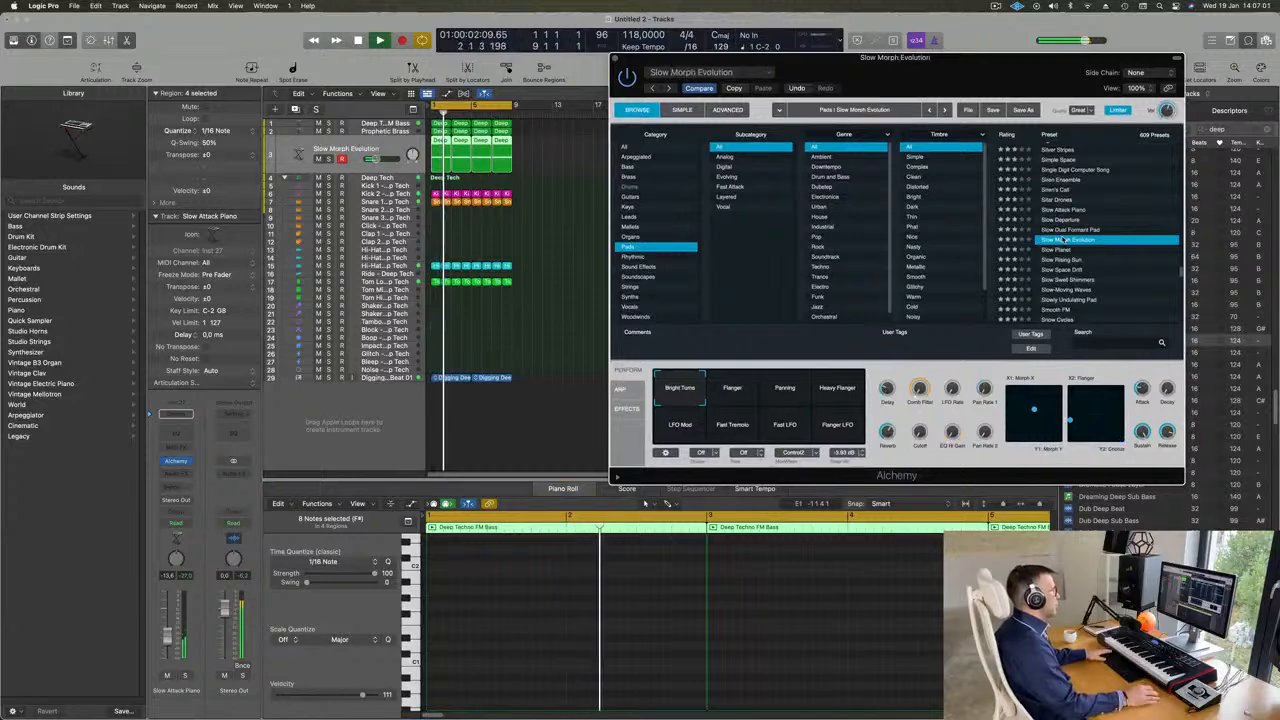
{"action": "left_click_drag", "start_coordinate": [907, 87], "coordinate": [853, 101]}
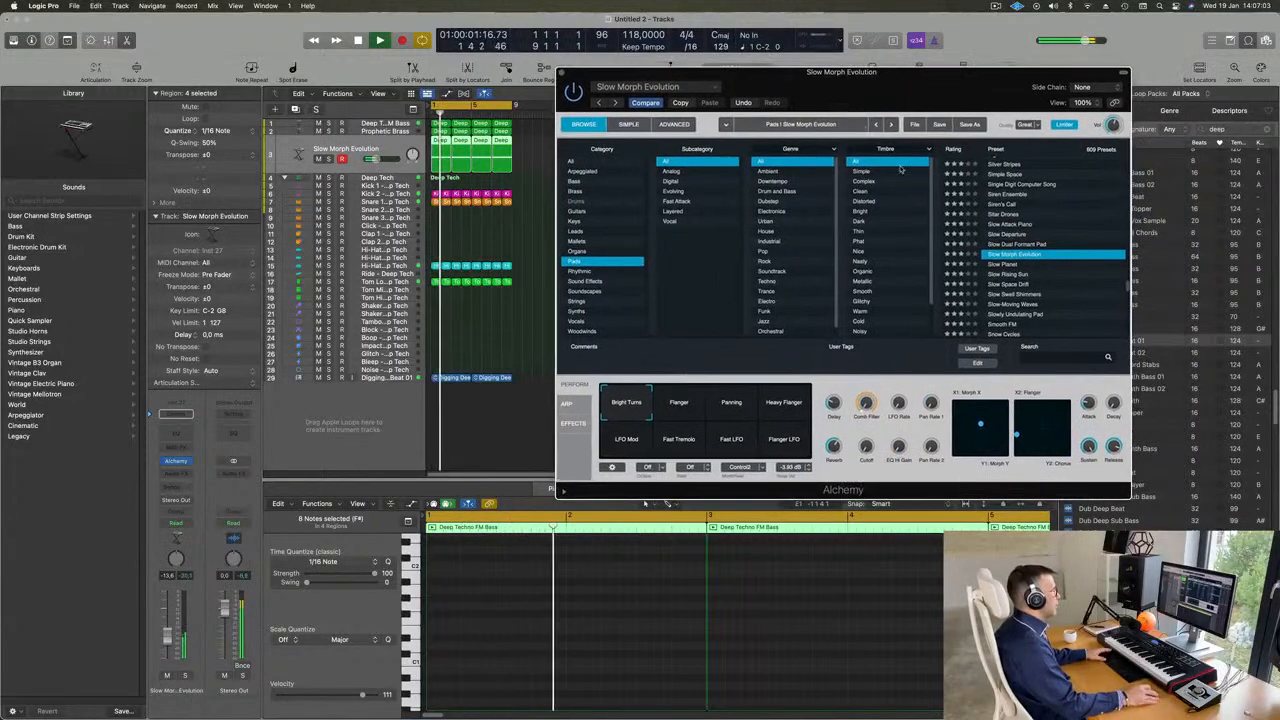
{"action": "scroll", "coordinate": [1046, 277], "scroll_direction": "down", "scroll_amount": 1}
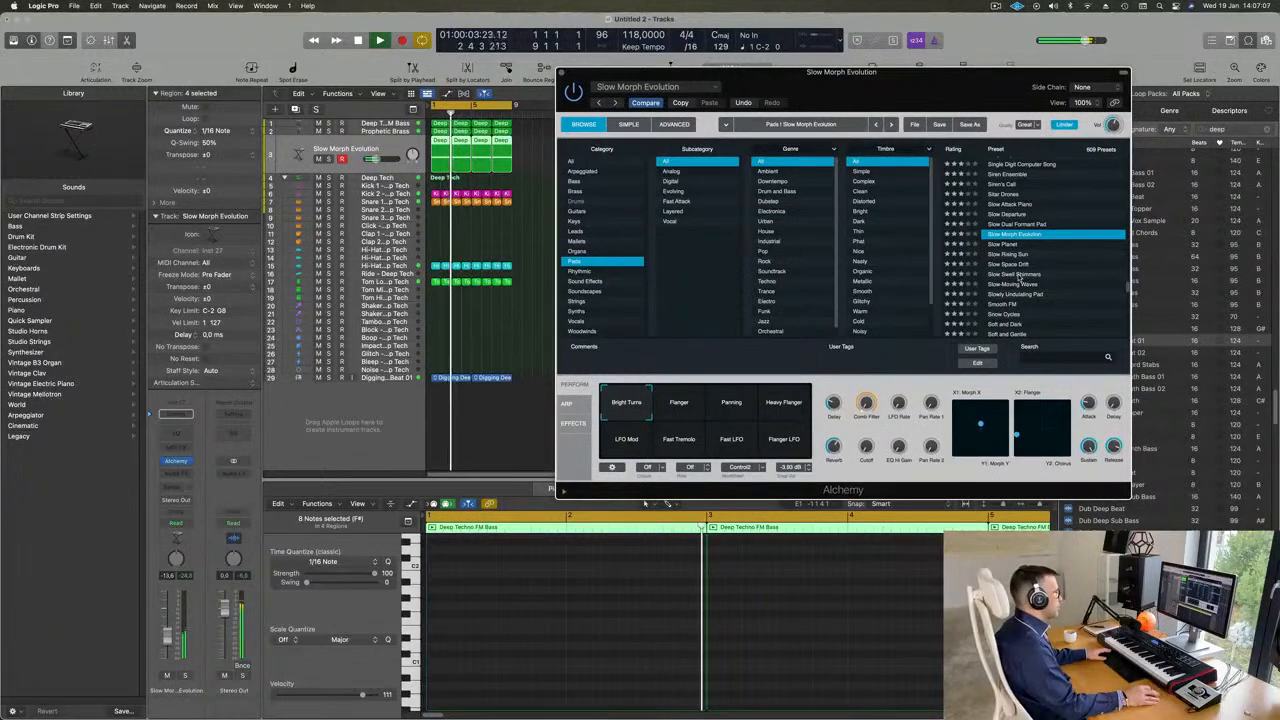
{"action": "left_click", "coordinate": [1019, 275]}
{"action": "scroll", "coordinate": [1065, 242], "scroll_direction": "down", "scroll_amount": 1}
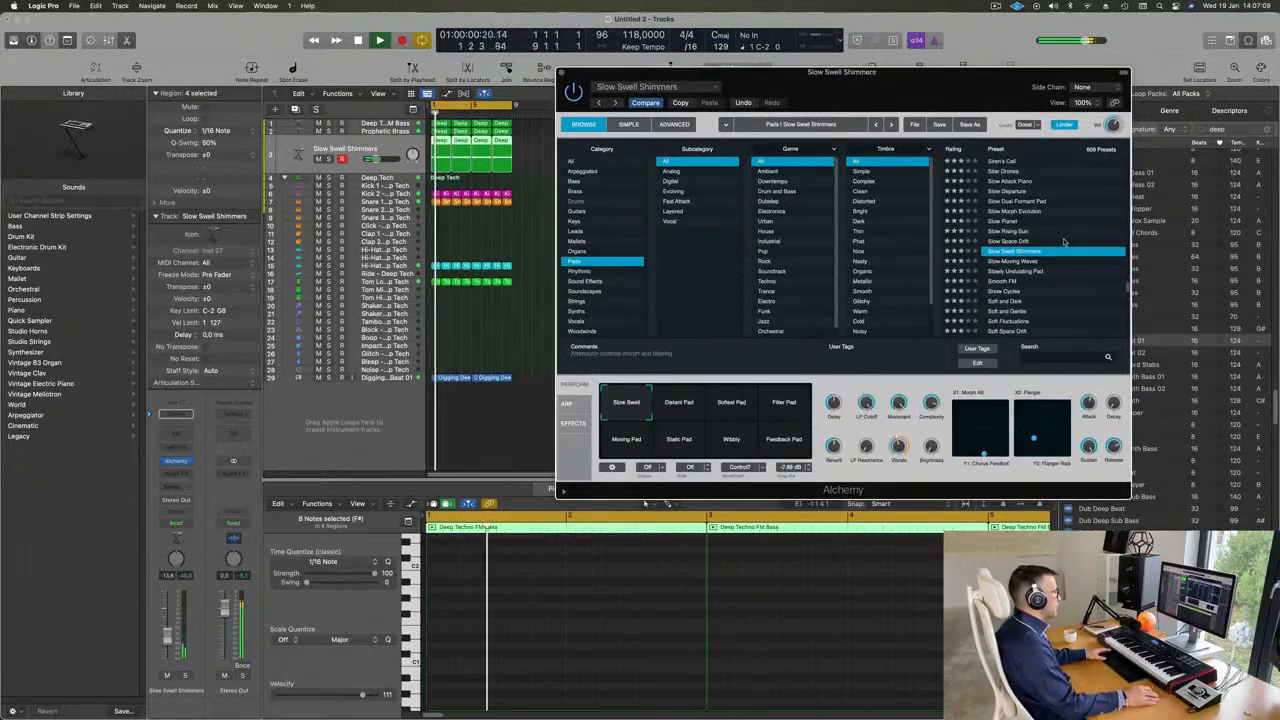
{"action": "scroll", "coordinate": [1062, 261], "scroll_direction": "down", "scroll_amount": 1}
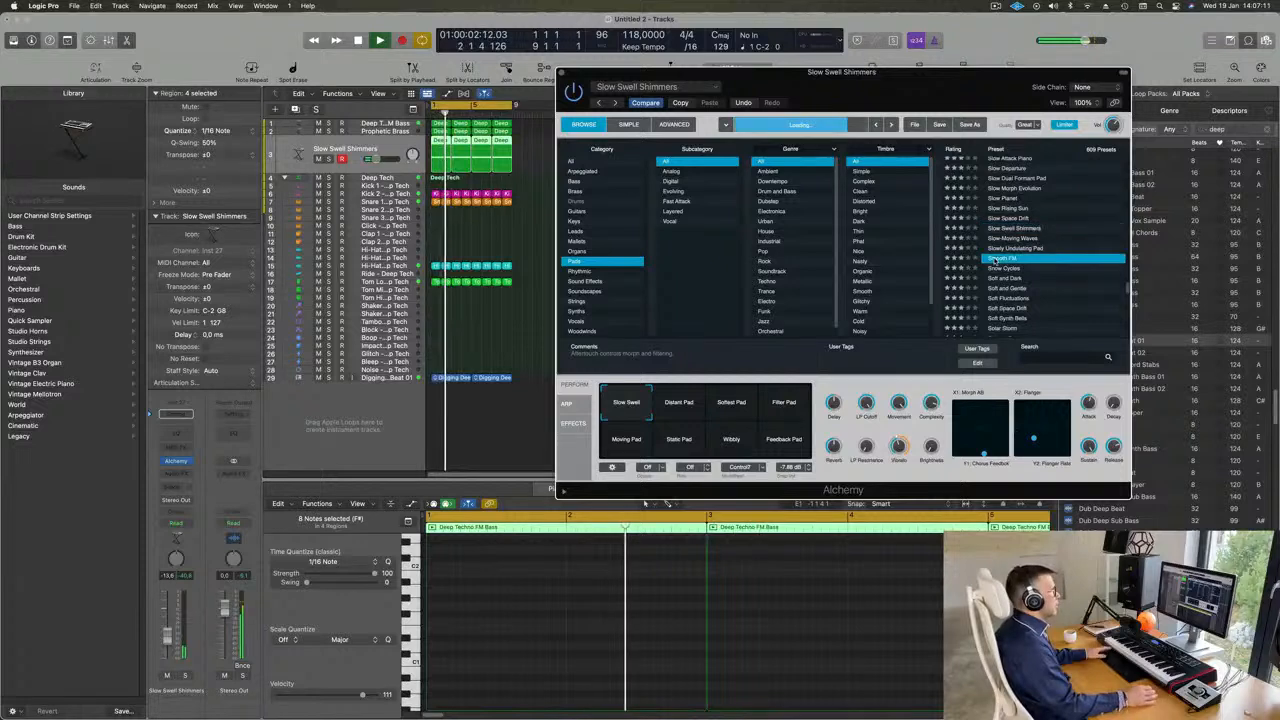
{"action": "left_click", "coordinate": [996, 259]}
{"action": "left_click_drag", "start_coordinate": [938, 106], "coordinate": [966, 99]}
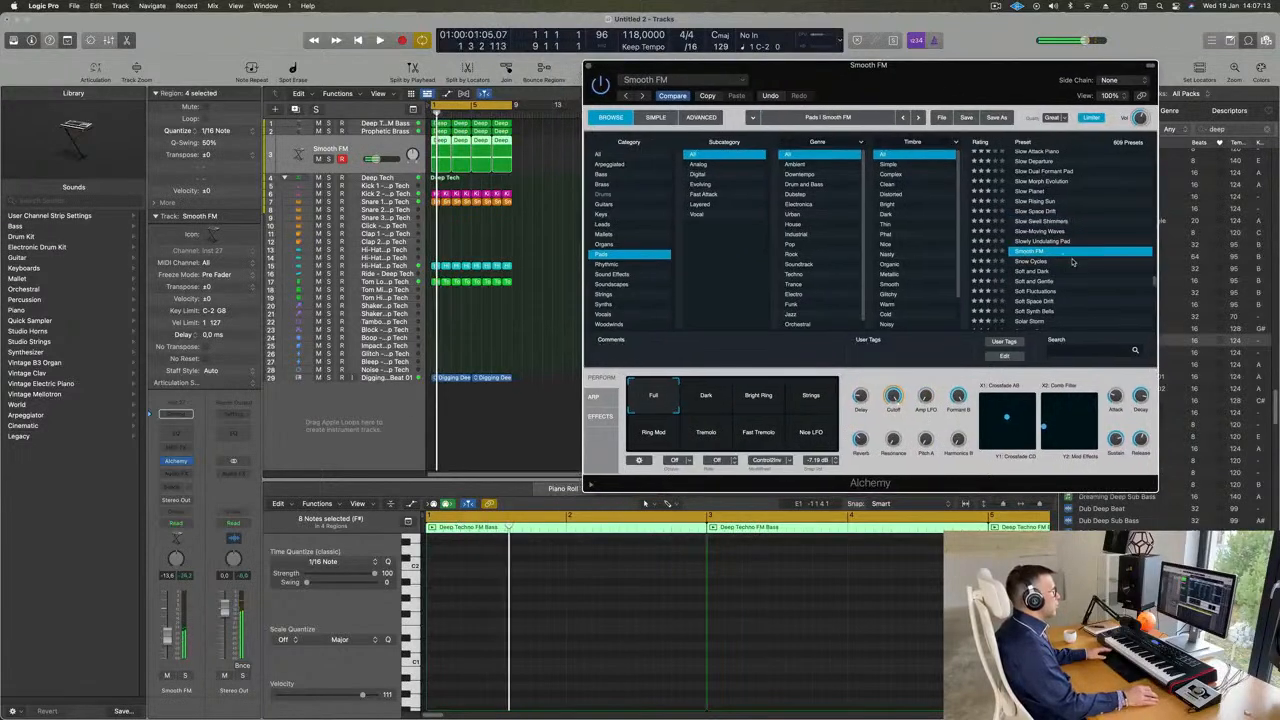
Load the Songhellir-Granular Choir preset in Alchemy and return to the pad's notes in the Piano Roll
{"action": "scroll", "coordinate": [1072, 262], "scroll_direction": "down", "scroll_amount": 2}
{"action": "left_click", "coordinate": [1045, 281]}
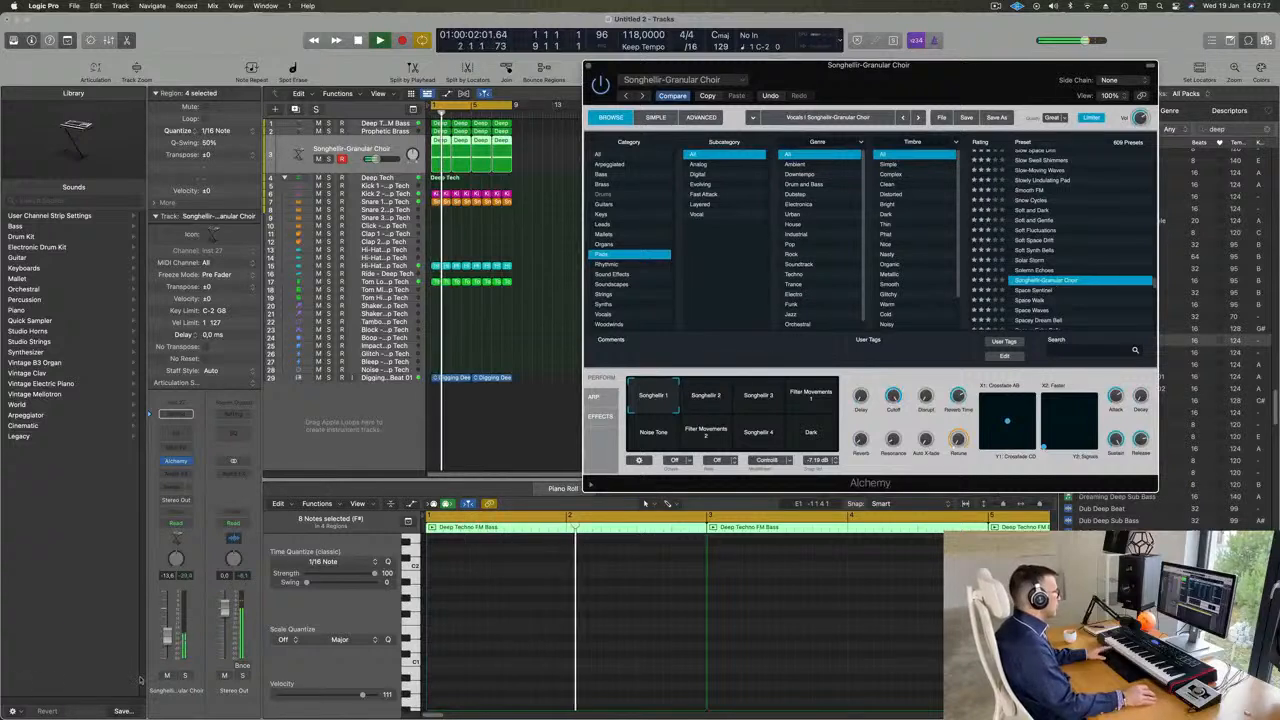
{"action": "left_click", "coordinate": [645, 503]}
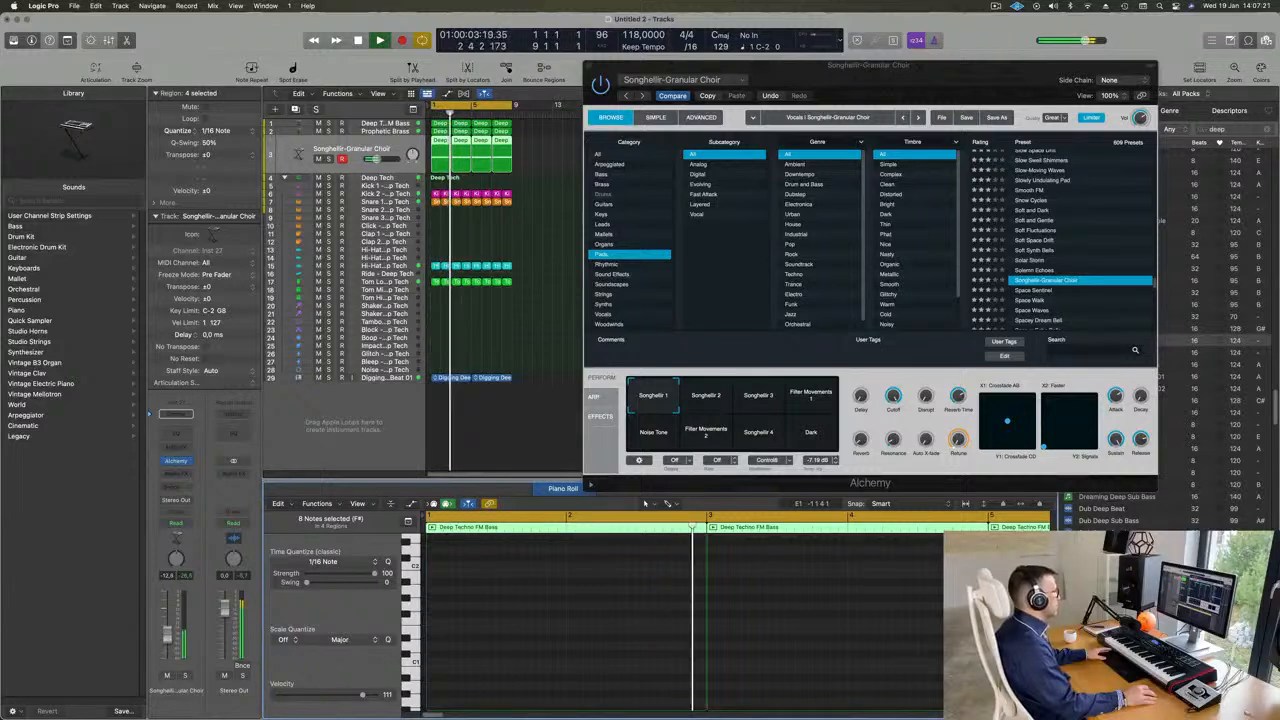
Stop playback, delete the three repeated pad regions and extend the remaining Songhellir-Granular Choir region to eight bars
{"action": "key", "text": "space"}
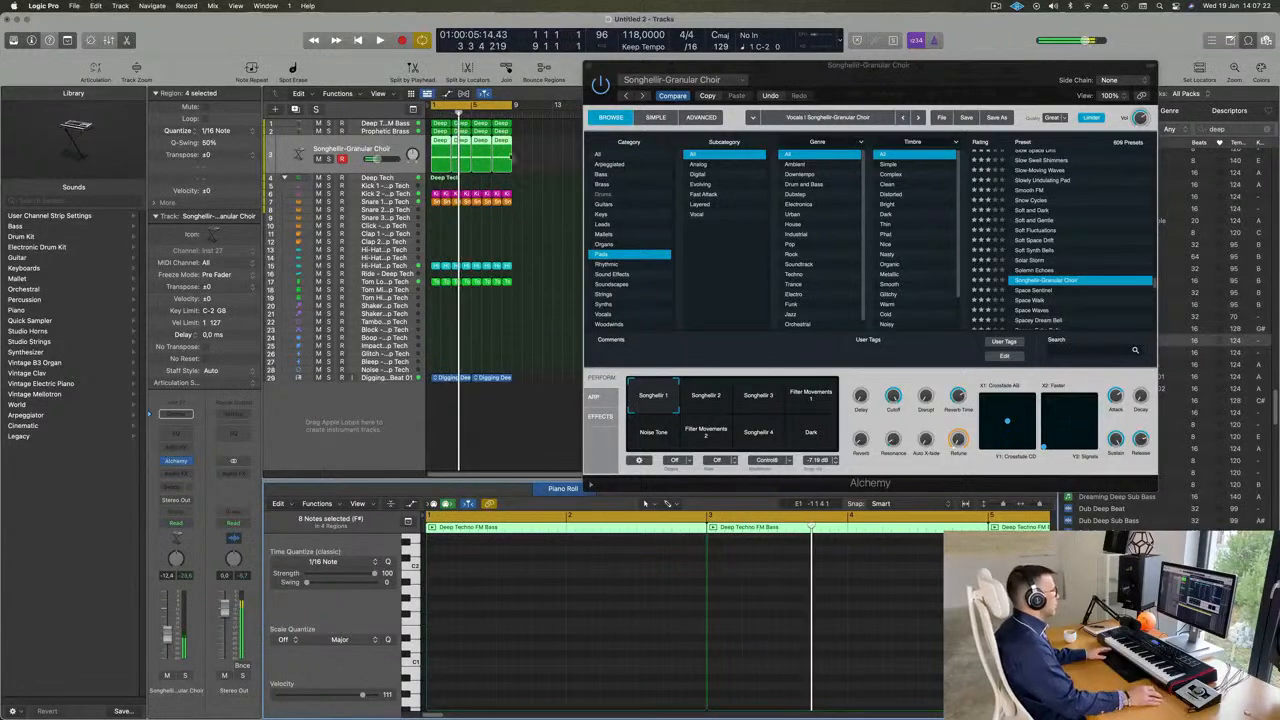
{"action": "key", "text": "Delete"}
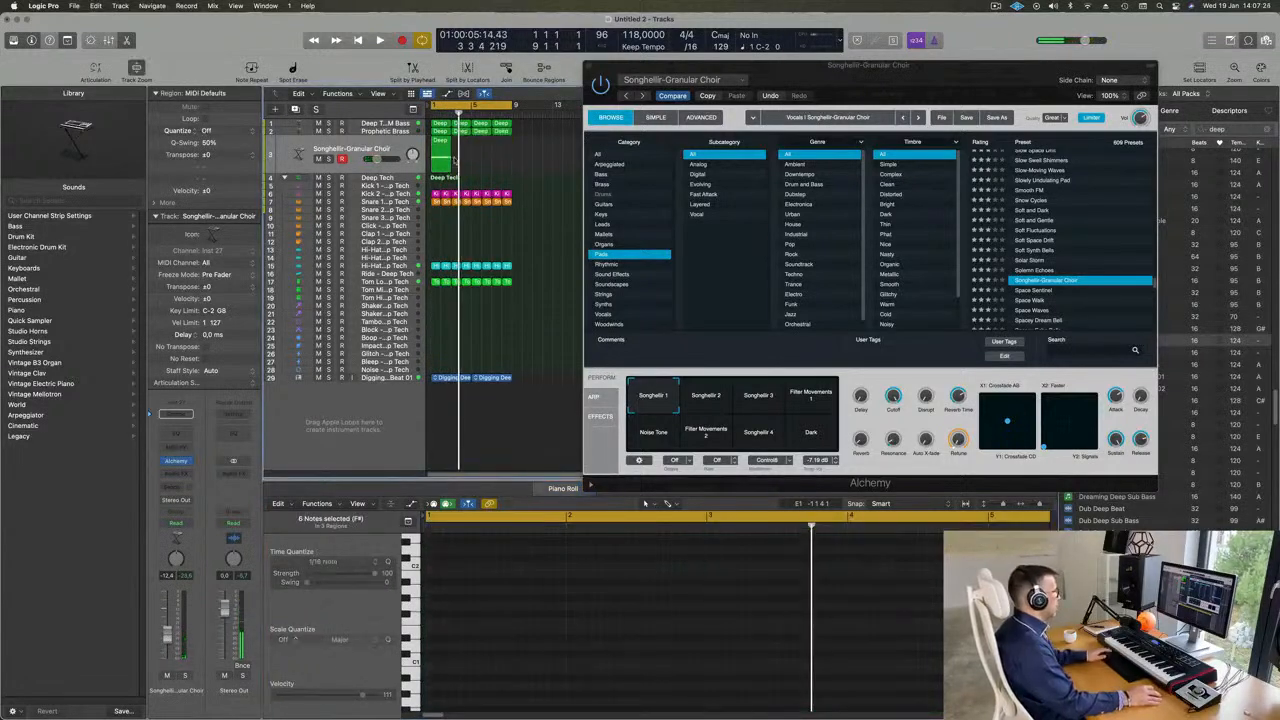
{"action": "left_click_drag", "start_coordinate": [449, 166], "coordinate": [512, 168]}
{"action": "scroll", "coordinate": [560, 604], "scroll_direction": "down", "scroll_amount": 5}
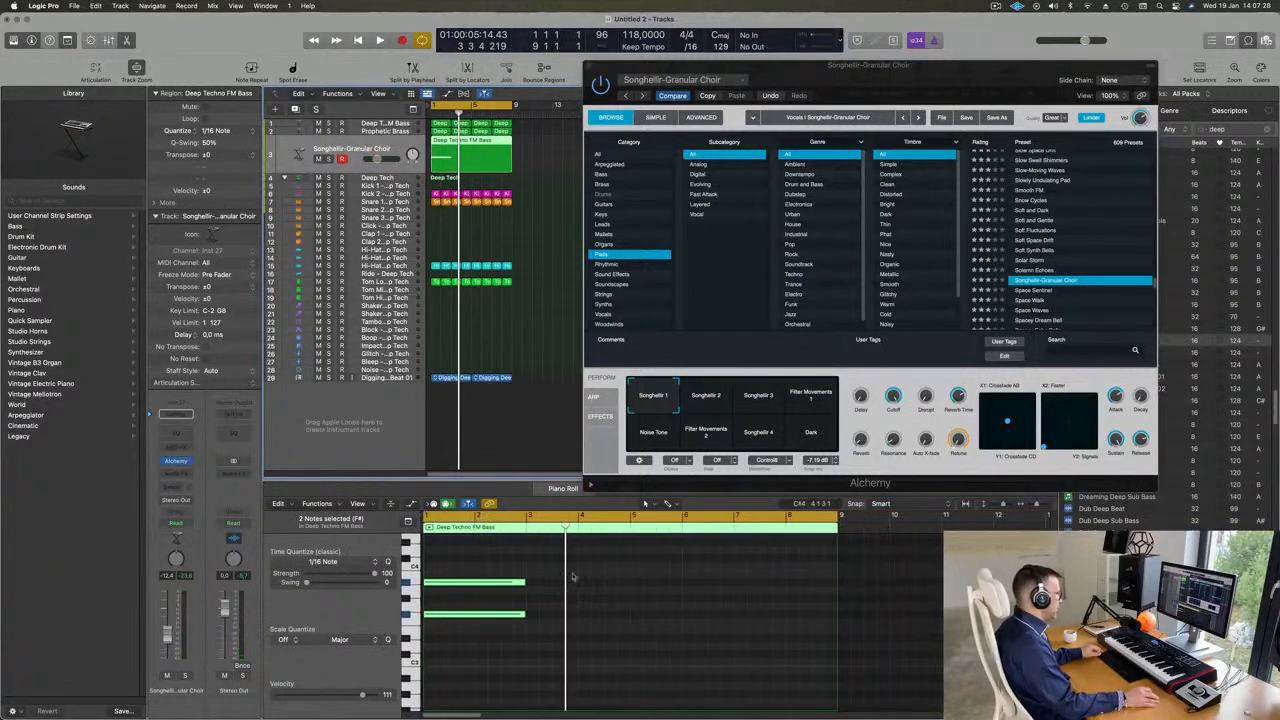
Stretch both pad notes across the full eight-bar region and play the loop
{"action": "left_click_drag", "start_coordinate": [527, 617], "coordinate": [836, 616]}
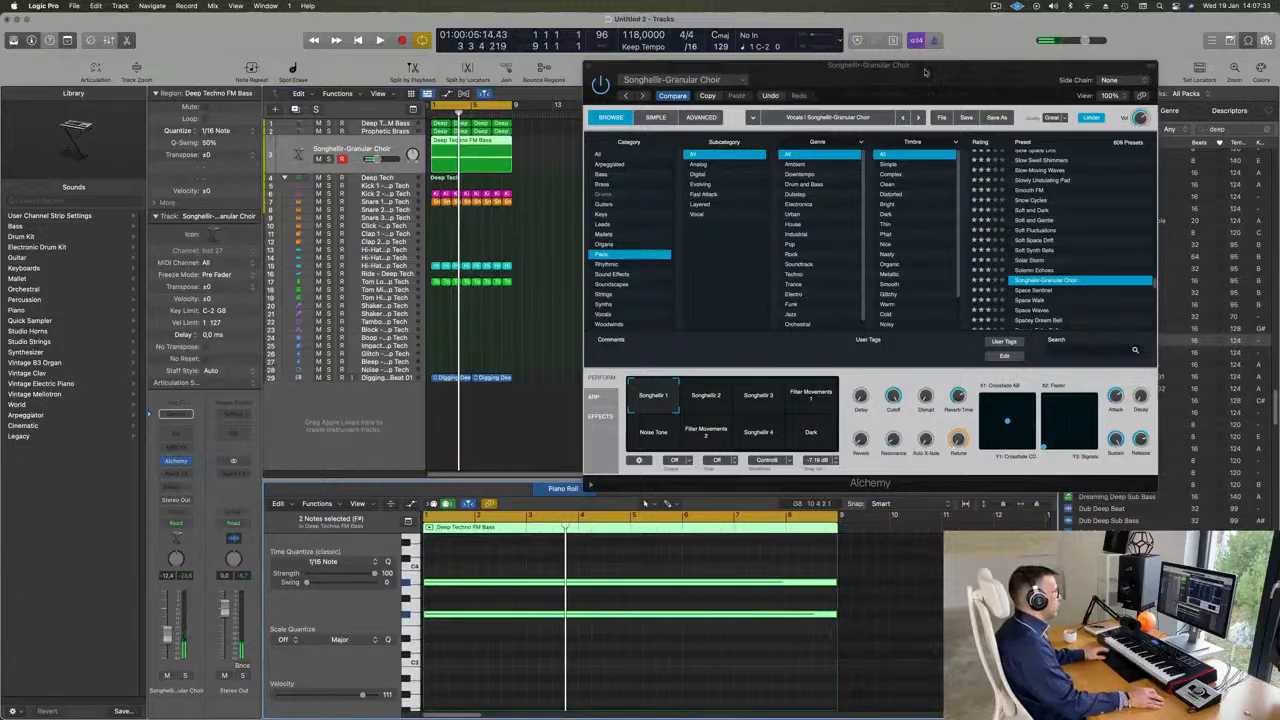
{"action": "key", "text": "space"}
{"action": "left_click_drag", "start_coordinate": [925, 72], "coordinate": [877, 112]}
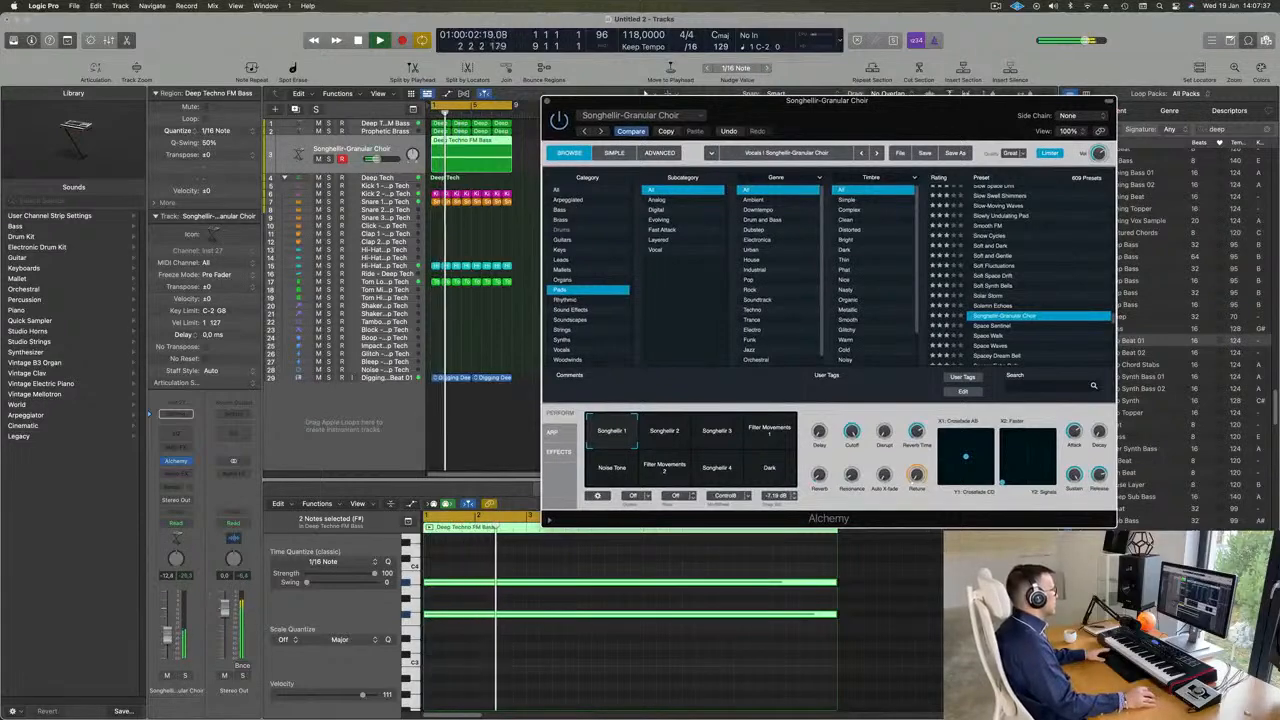
{"action": "left_click_drag", "start_coordinate": [483, 565], "coordinate": [509, 641]}
{"action": "key", "text": "Delete"}
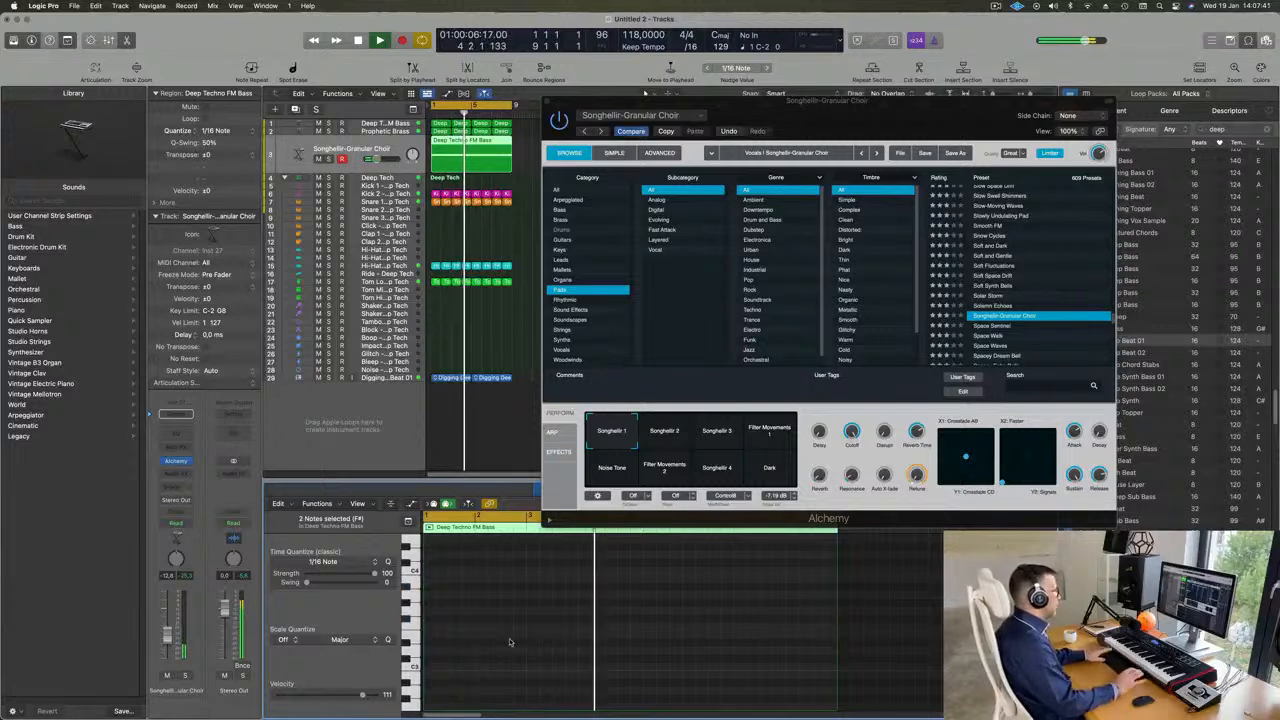
{"action": "key", "text": "super+z"}
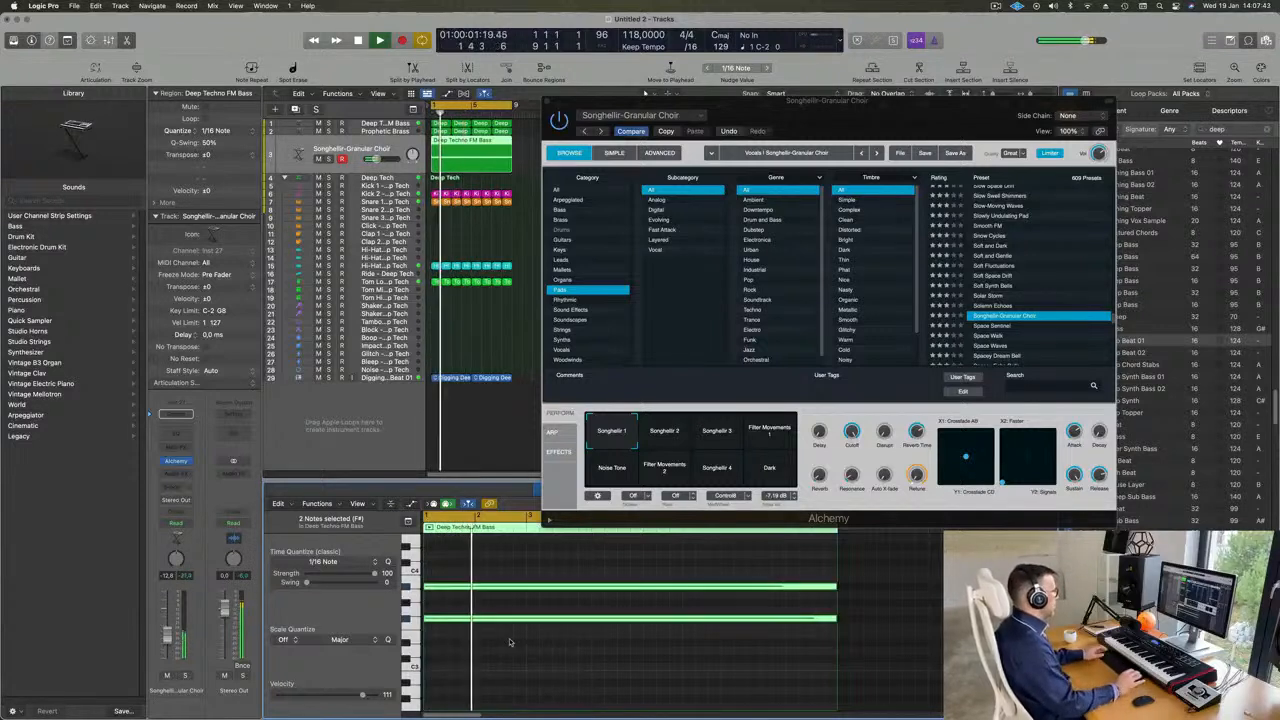
{"action": "key", "text": "super+z"}
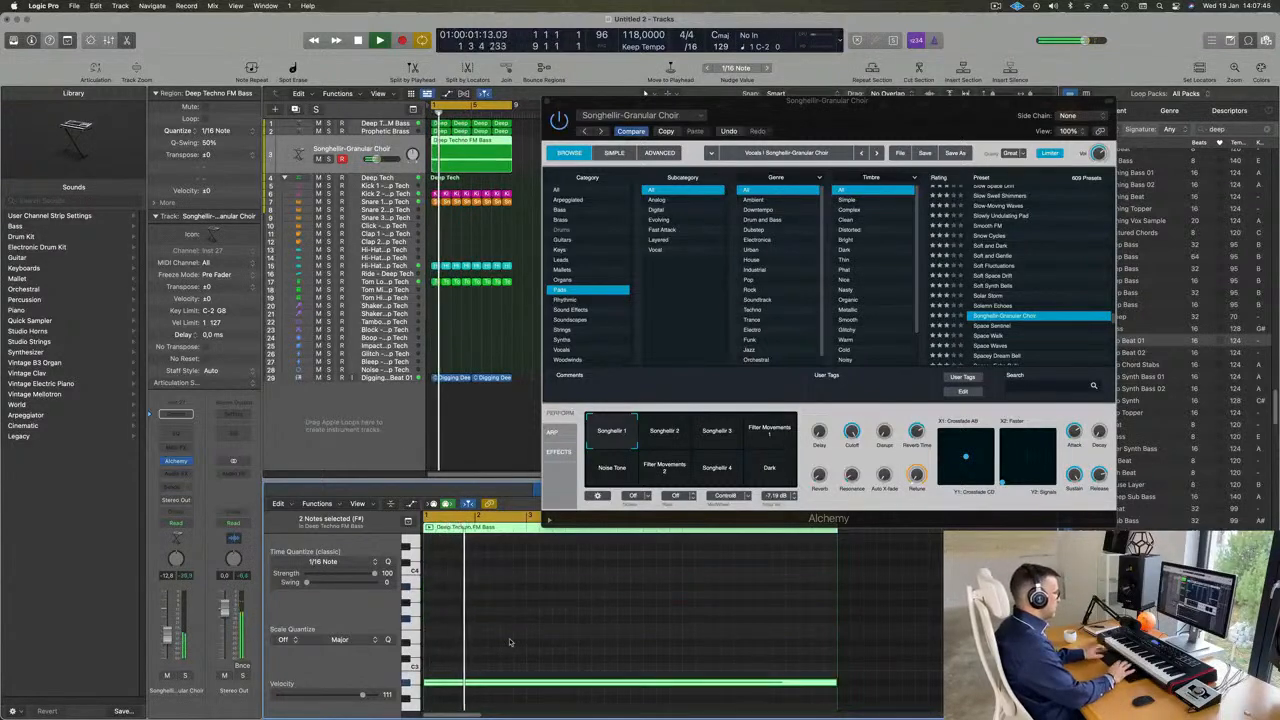
{"action": "key", "text": "super+shift+z"}
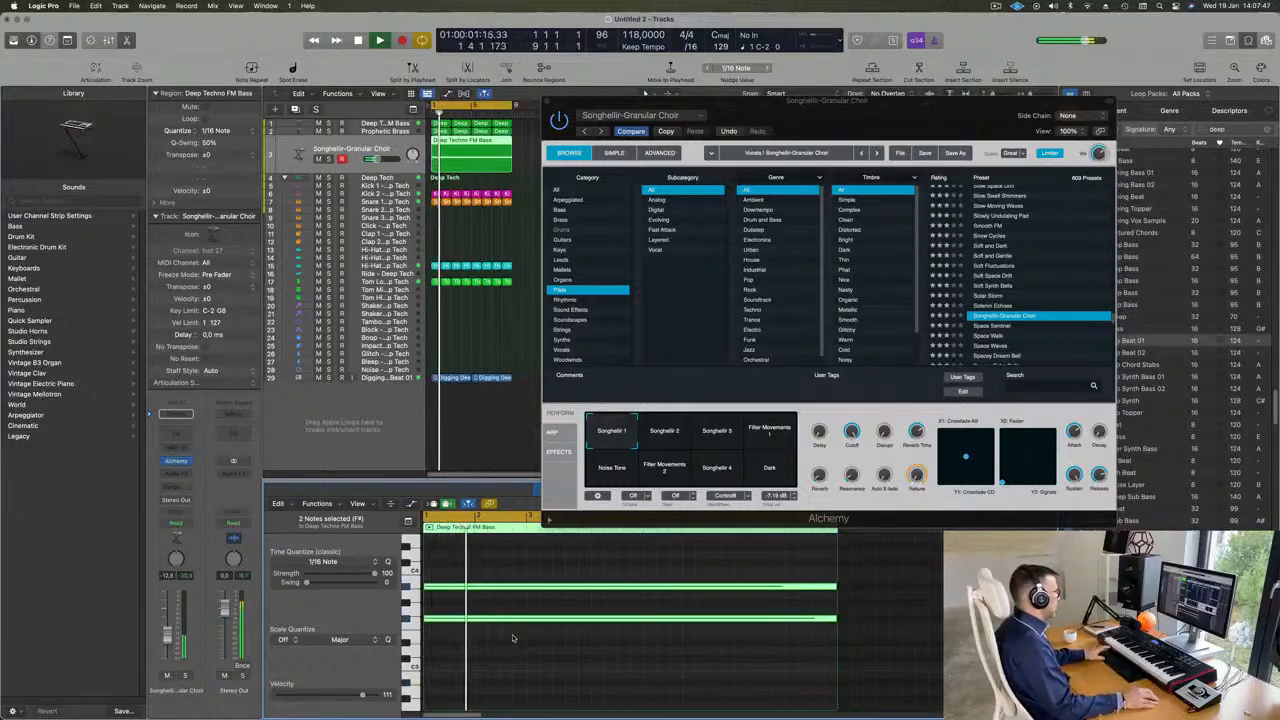
Audition the pad's Songhellir 2, Songhellir 3, Filter Movements 1, Noise Tone and Filter Movements 2 performance snapshots over the loop
{"action": "left_click_drag", "start_coordinate": [858, 116], "coordinate": [920, 146]}
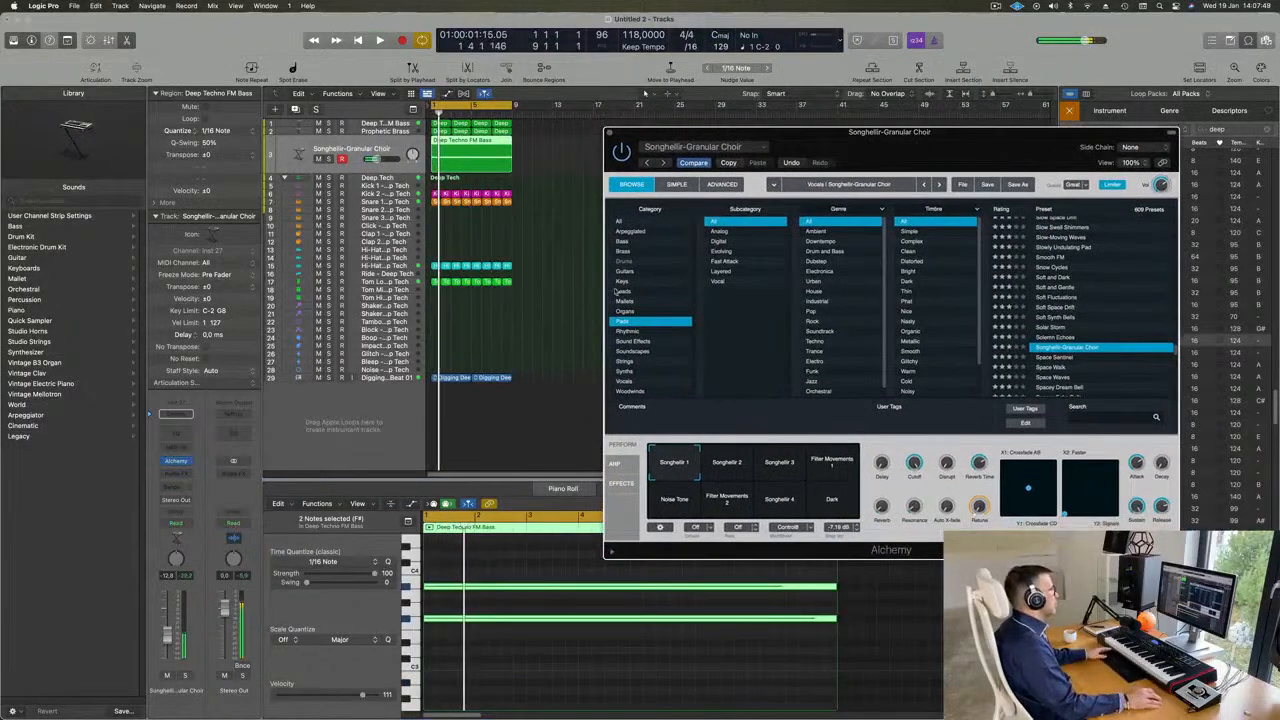
{"action": "key", "text": "space"}
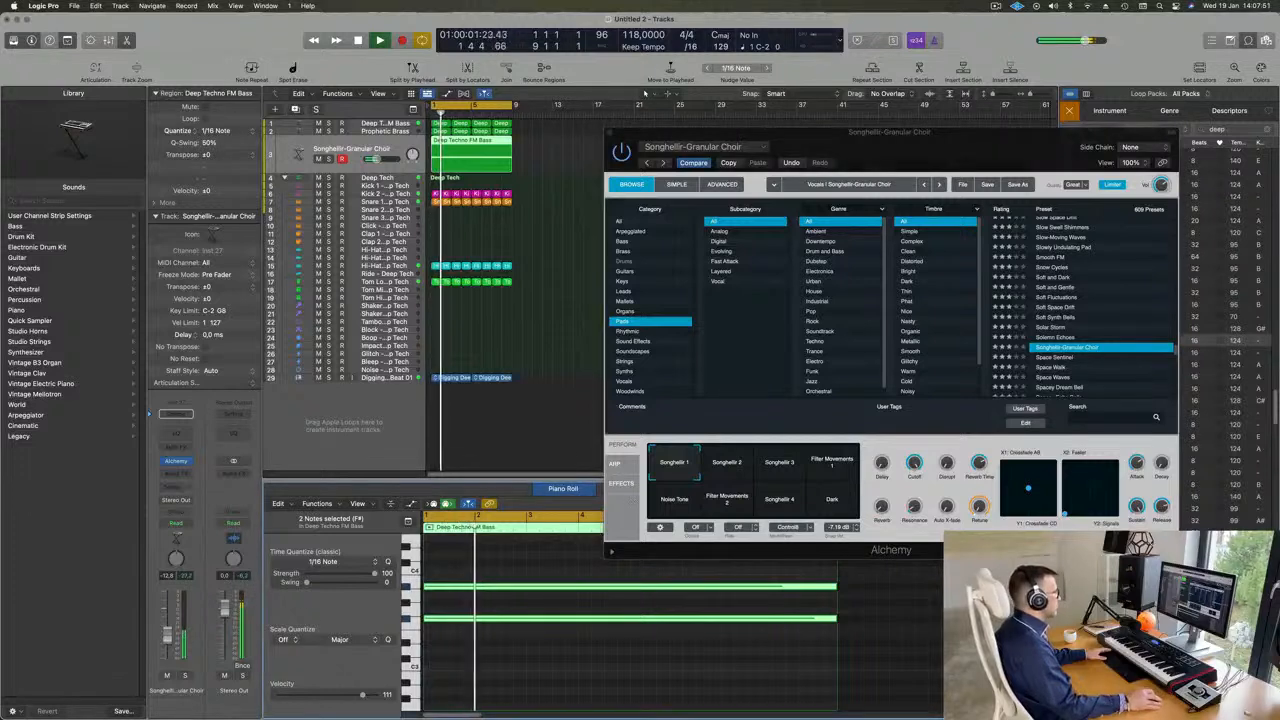
{"action": "left_click", "coordinate": [718, 477]}
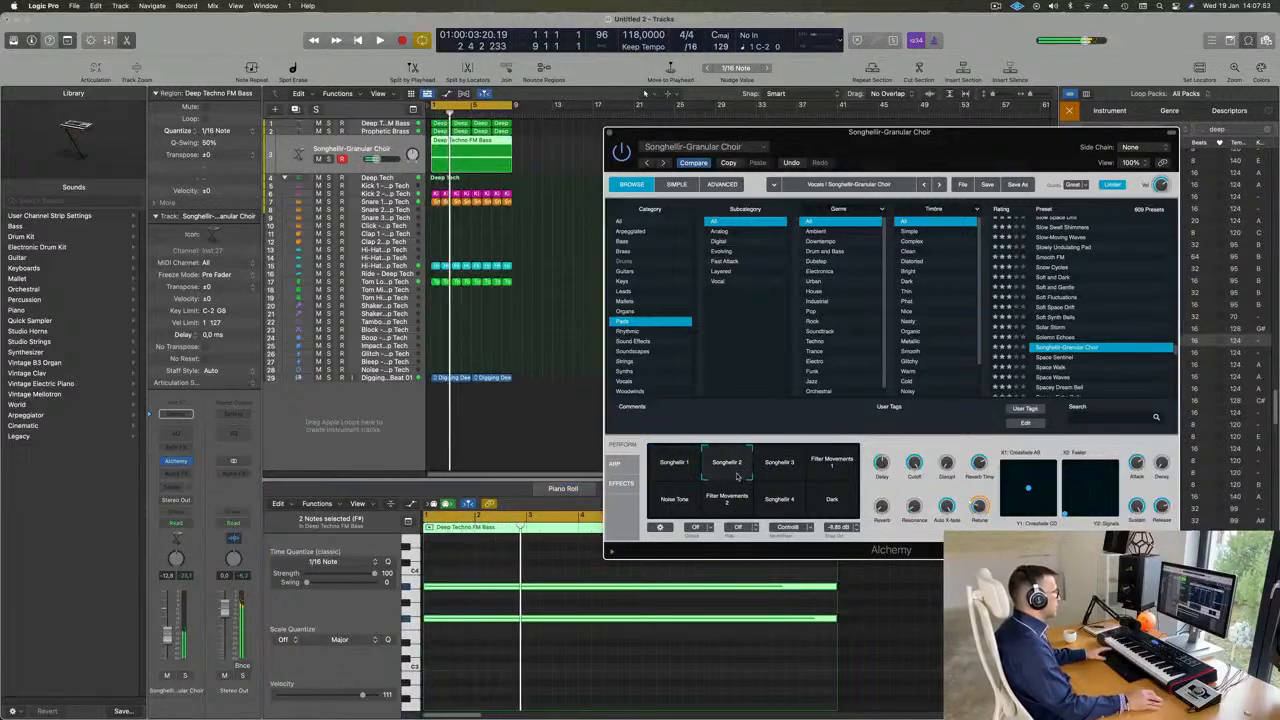
{"action": "key", "text": "space"}
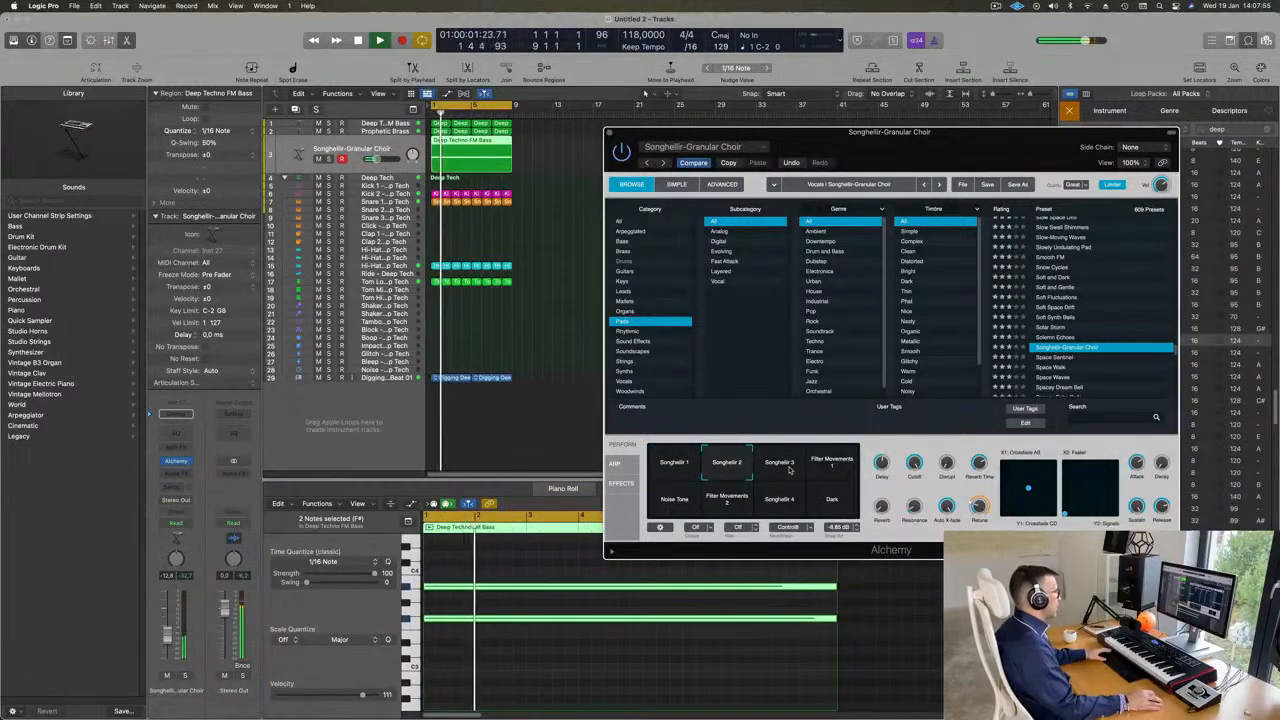
{"action": "left_click", "coordinate": [789, 468]}
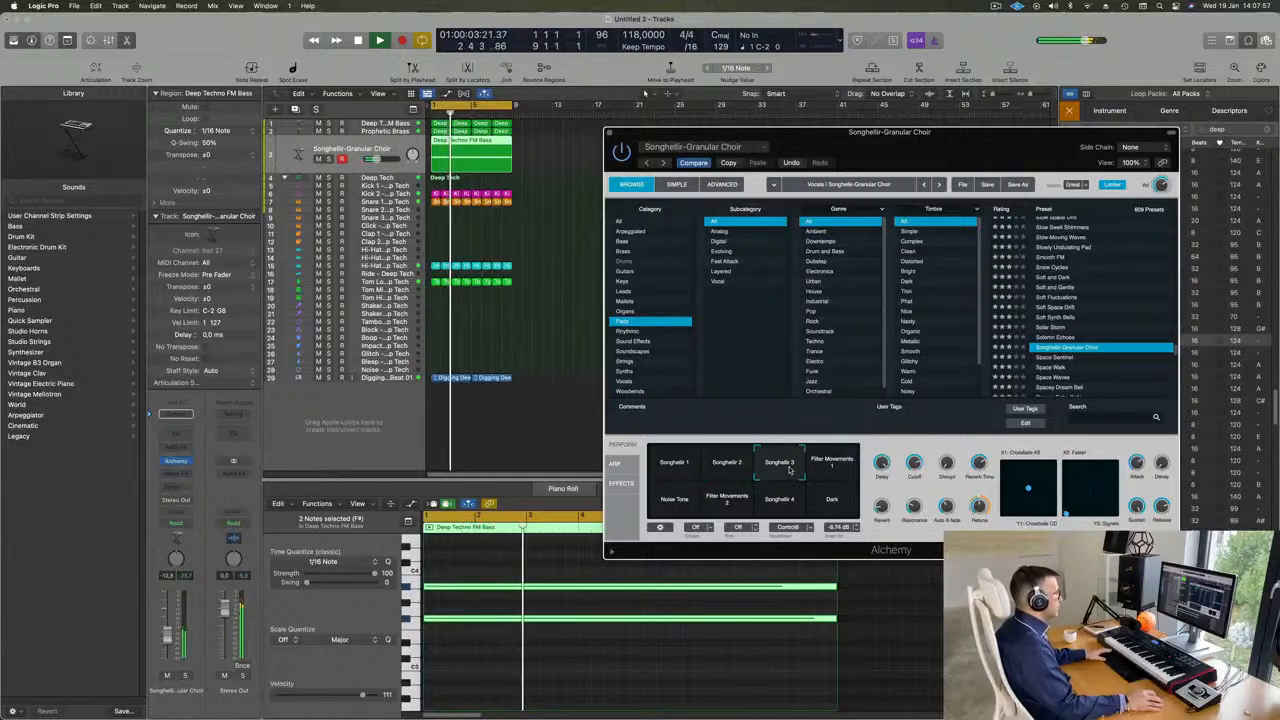
{"action": "left_click", "coordinate": [843, 467]}
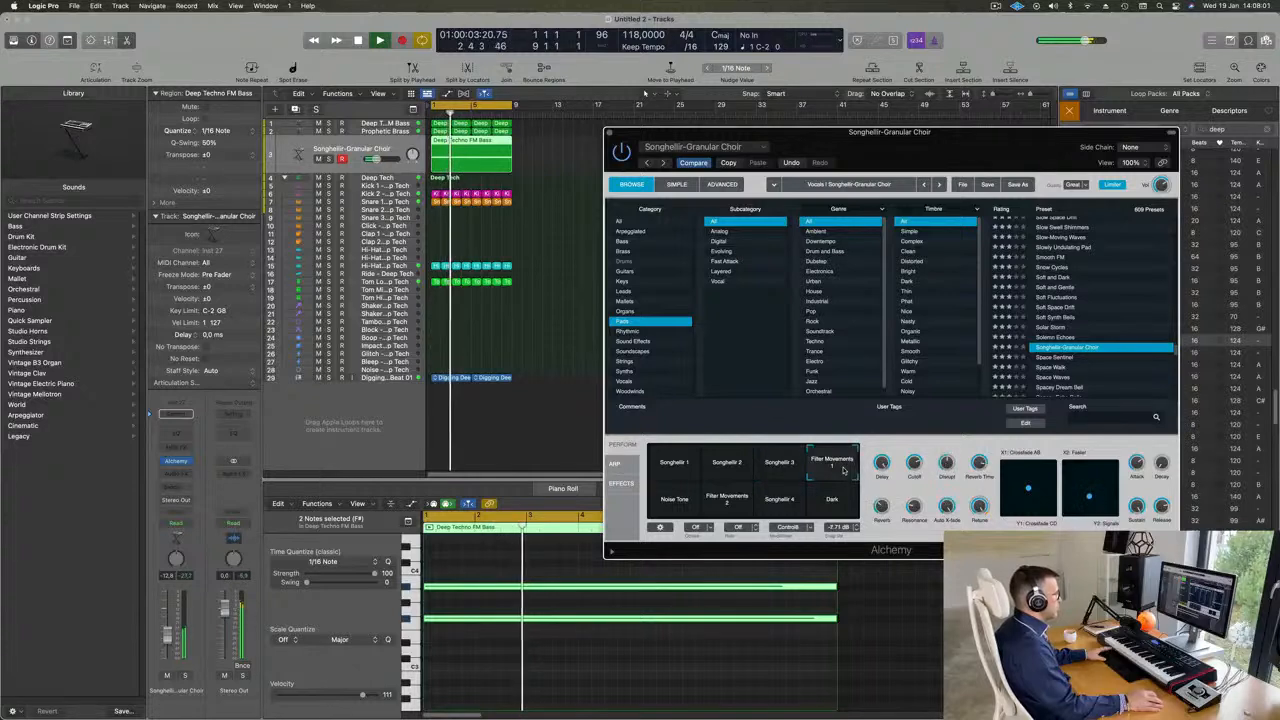
{"action": "left_click", "coordinate": [672, 512]}
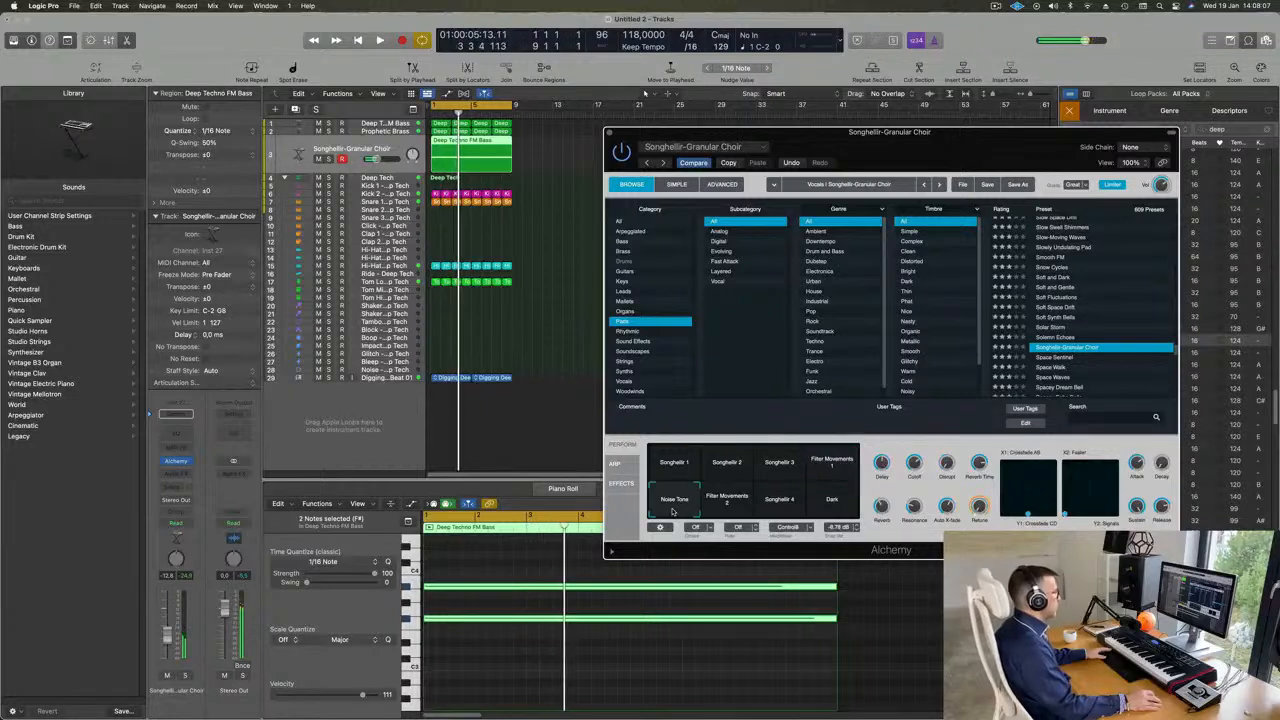
{"action": "key", "text": "Return"}
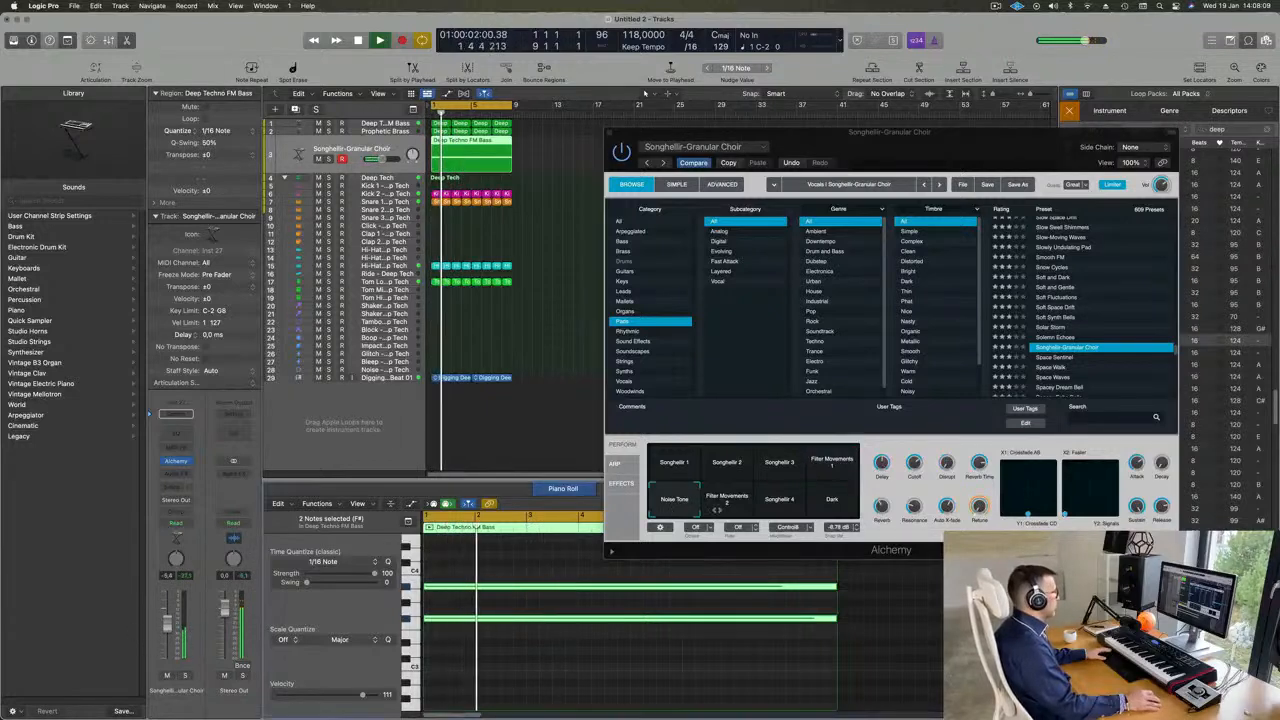
{"action": "left_click", "coordinate": [728, 500]}
{"action": "key", "text": "Return"}
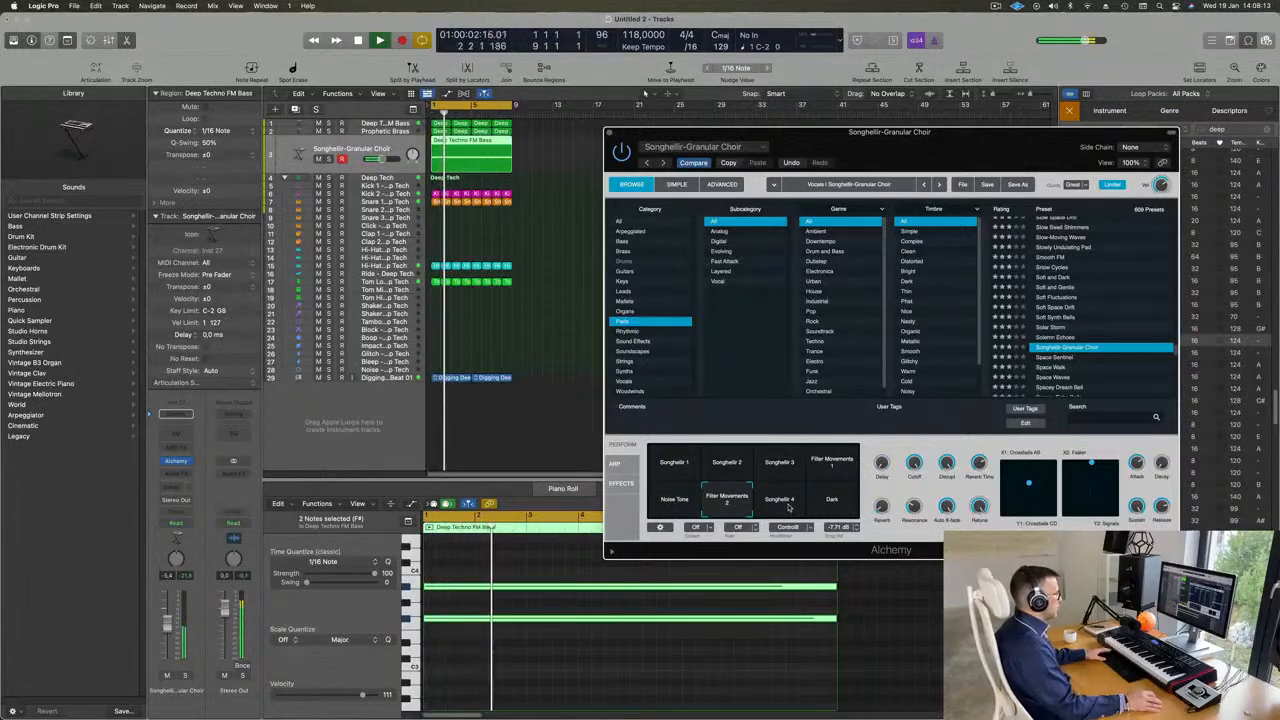
Choose the pad's Songhellir 4 snapshot and listen to the track in solo before returning to the full mix
{"action": "left_click", "coordinate": [789, 508]}
{"action": "key", "text": "Return"}
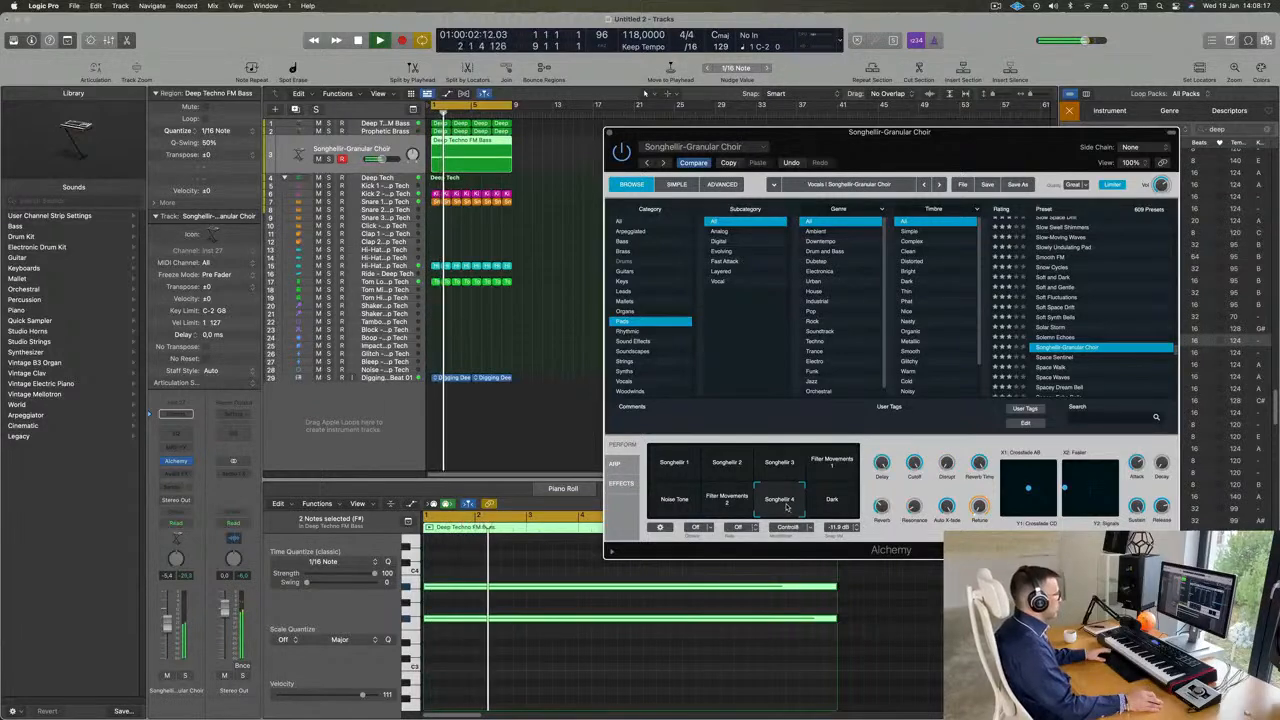
{"action": "left_click", "coordinate": [185, 676]}
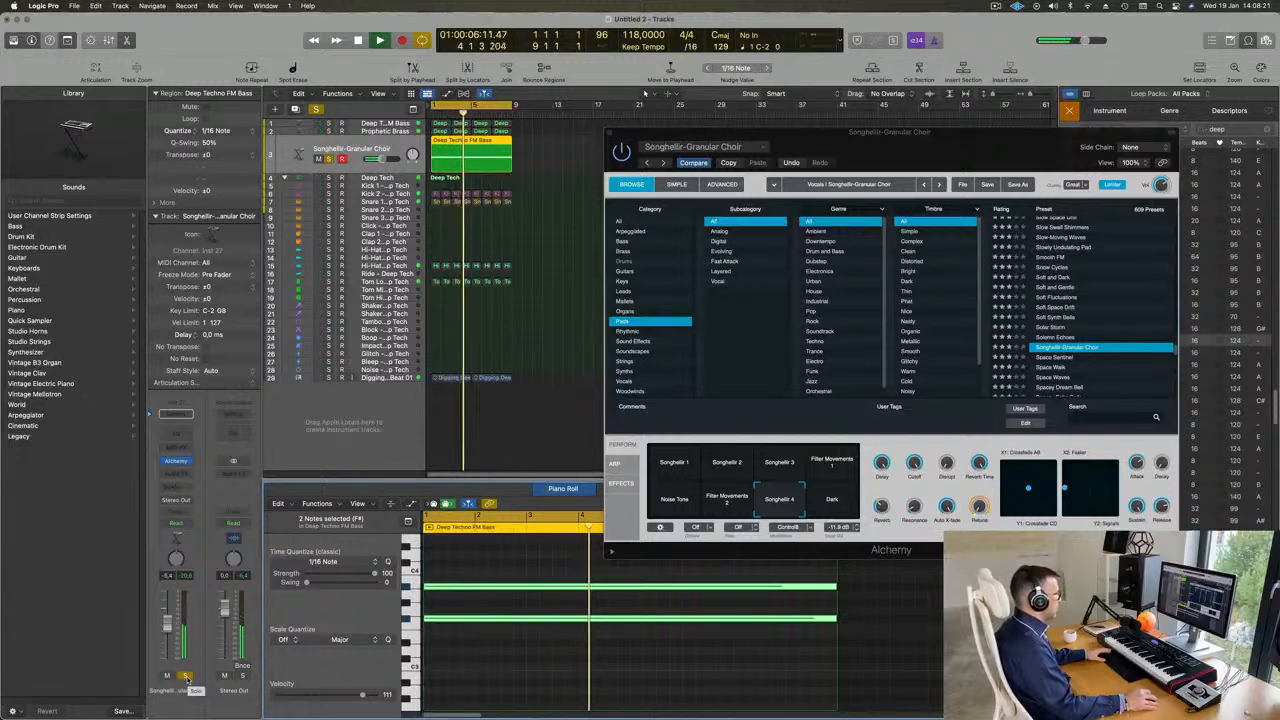
{"action": "left_click", "coordinate": [185, 676]}
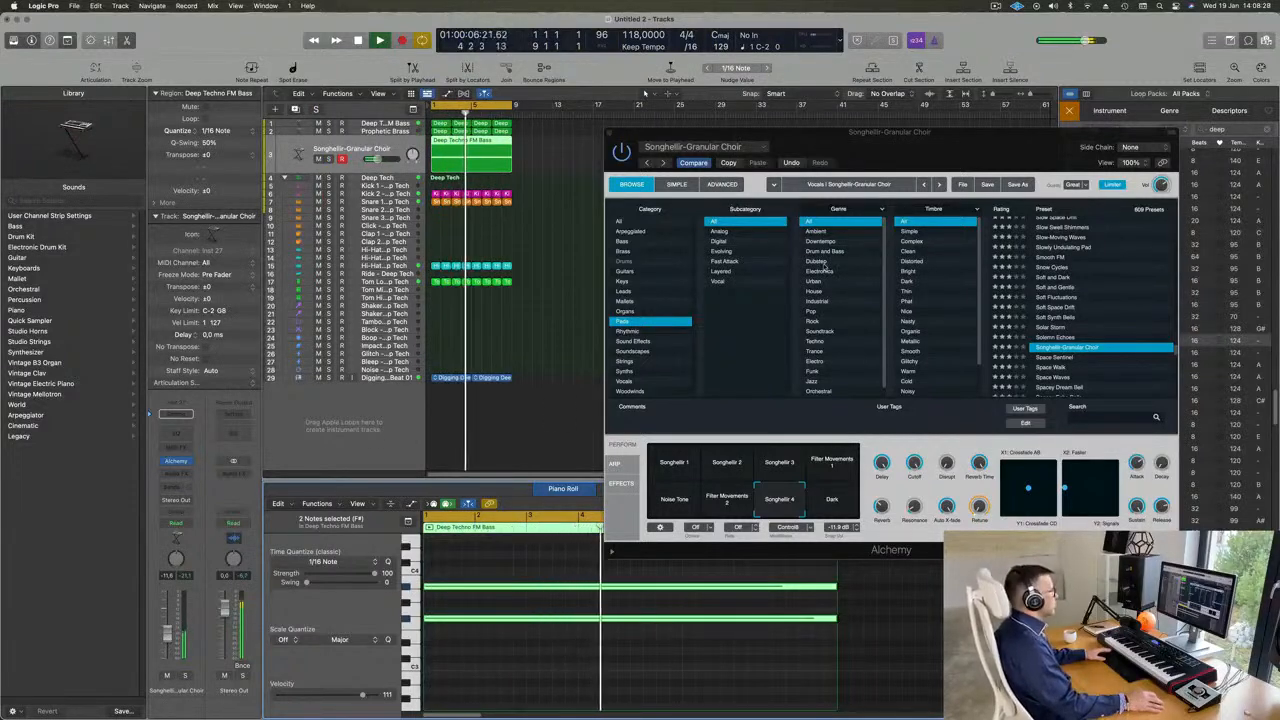
Hide the Alchemy window and duplicate the Deep Techno FM Bass track with its settings
{"action": "left_click_drag", "start_coordinate": [848, 131], "coordinate": [621, 361]}
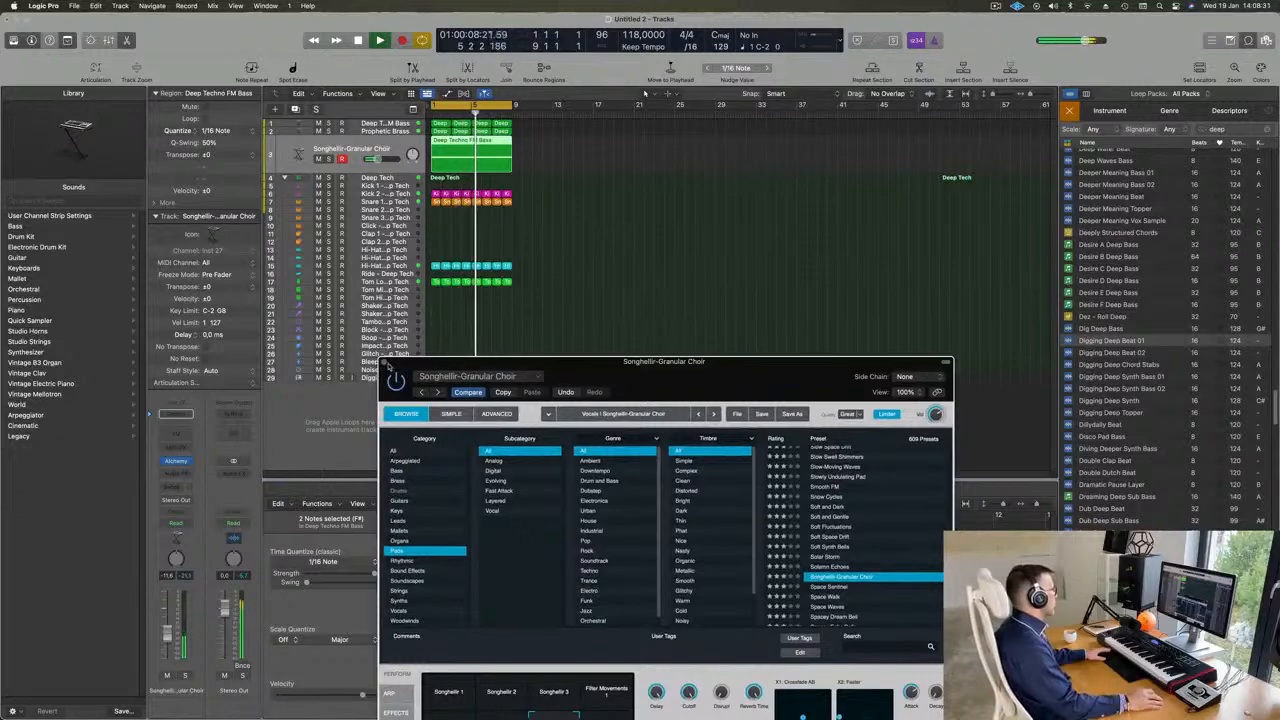
{"action": "key", "text": "v"}
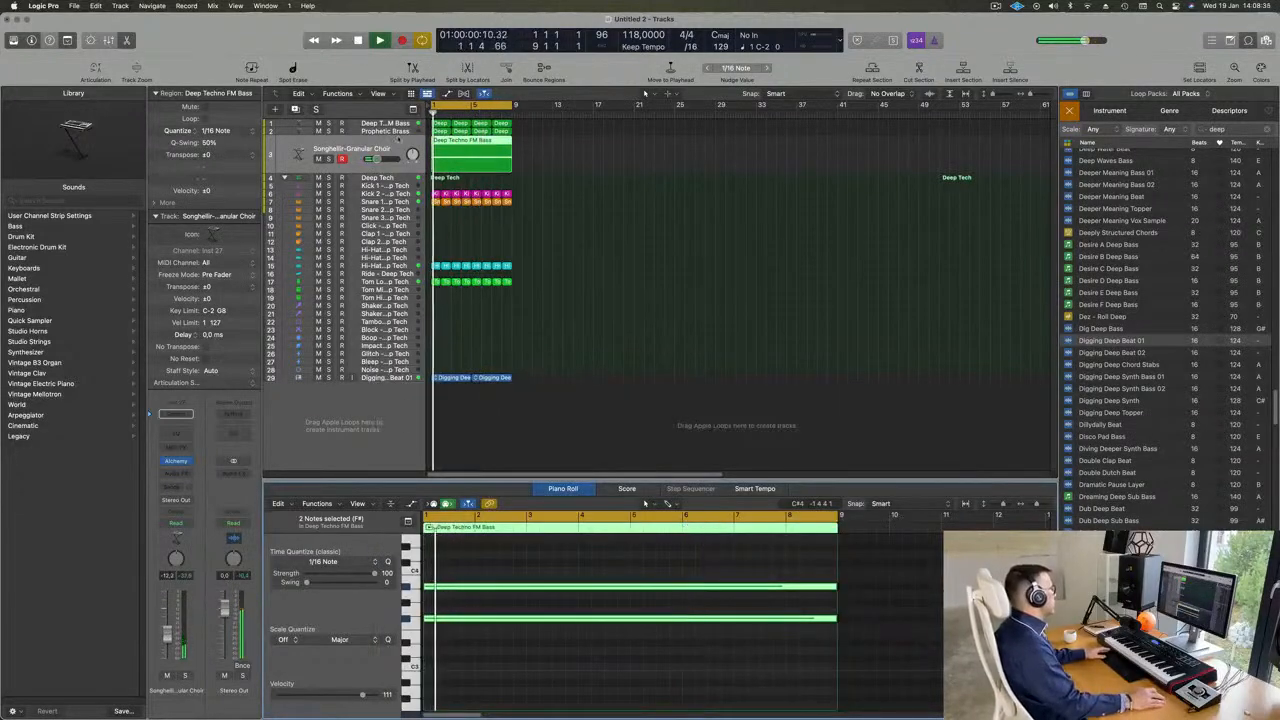
{"action": "left_click", "coordinate": [400, 124]}
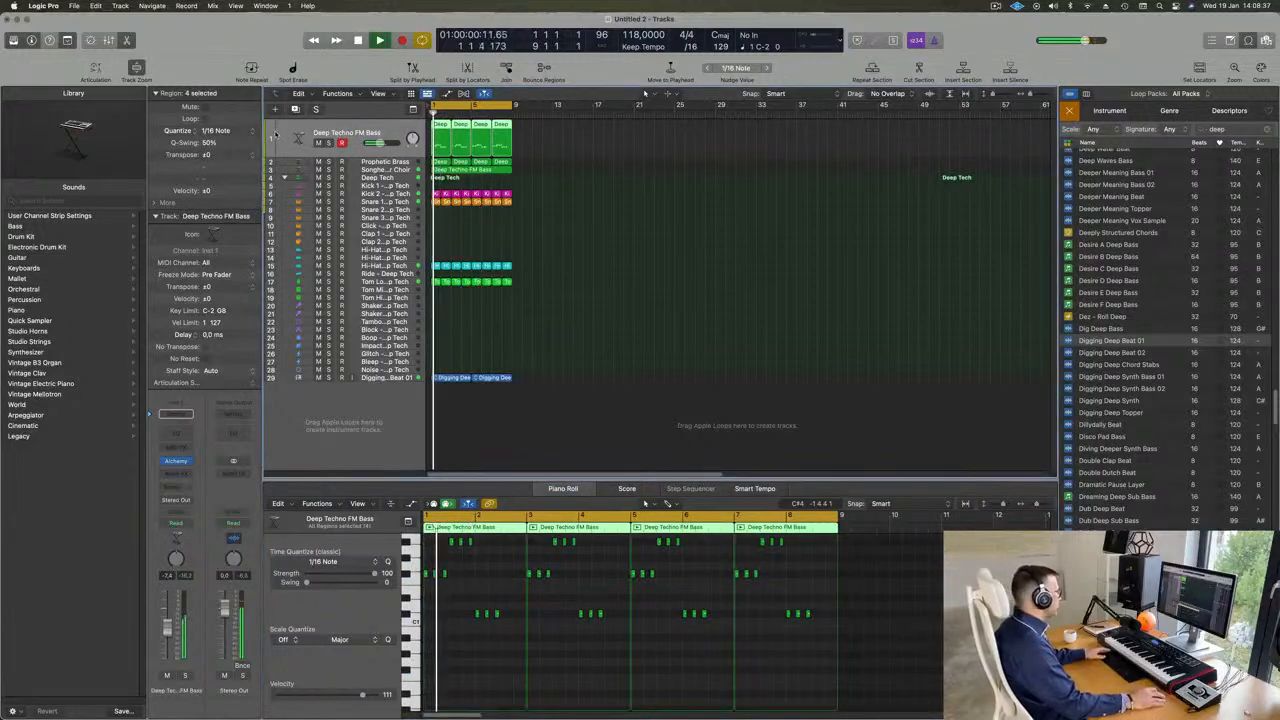
{"action": "left_click", "coordinate": [295, 110]}
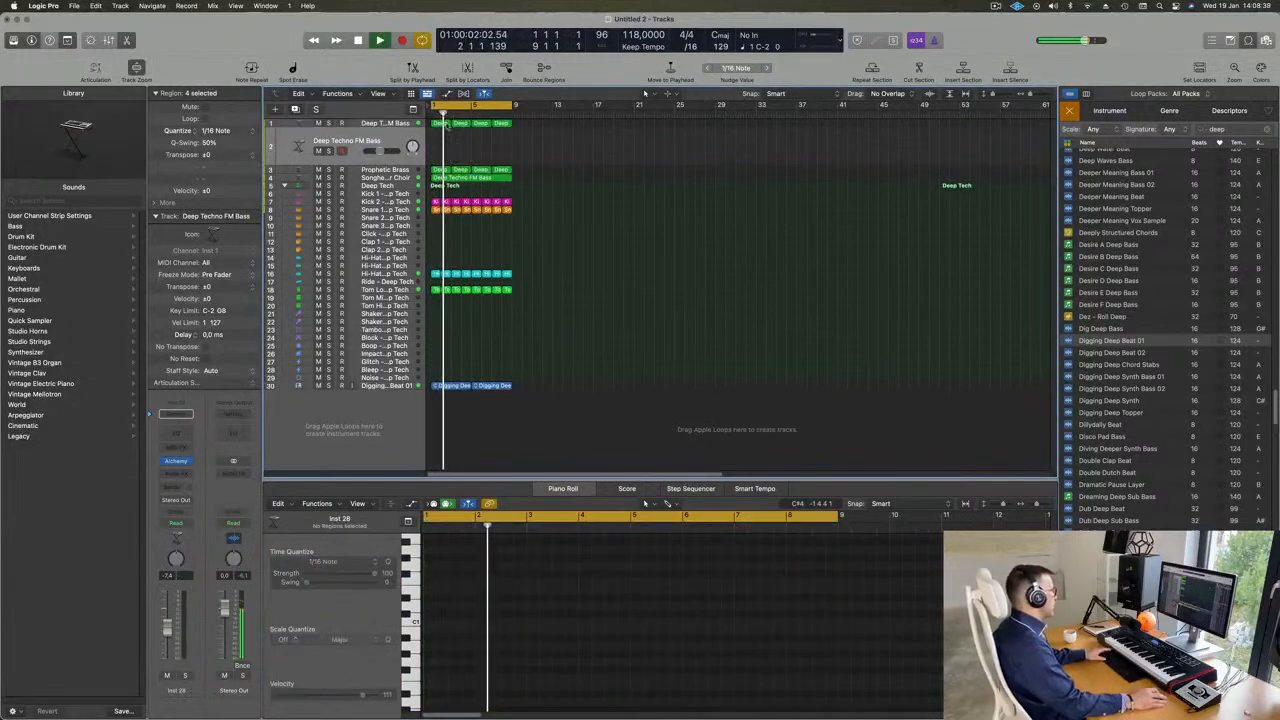
Copy the first two-bar Deep Techno FM Bass region onto the duplicated track, keeping the original in place
{"action": "left_click", "coordinate": [442, 123]}
{"action": "key", "text": "r"}
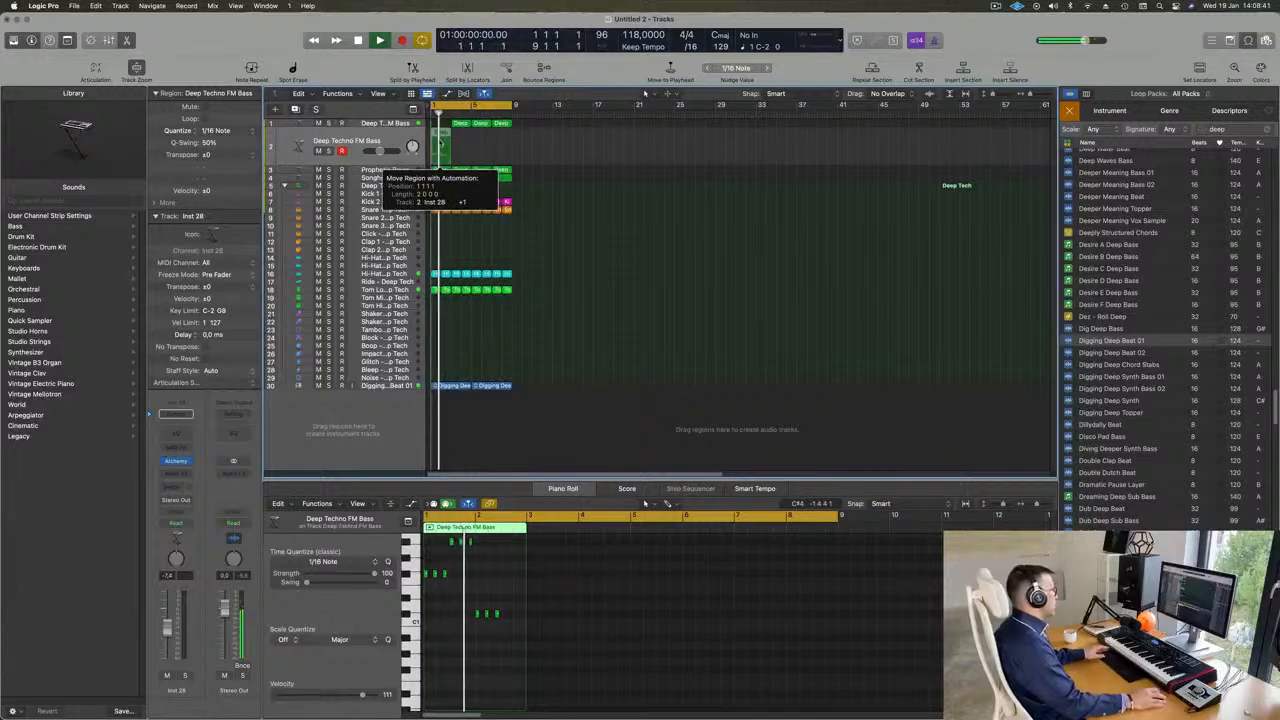
{"action": "left_click", "coordinate": [461, 123]}
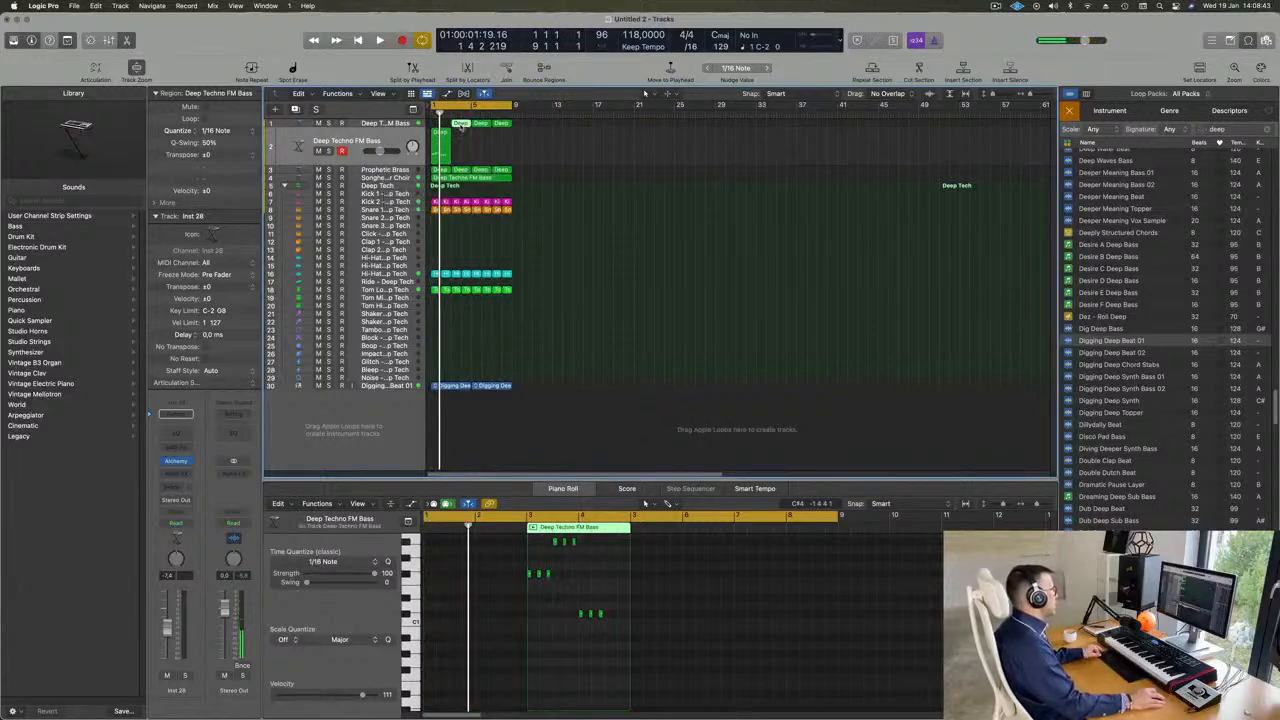
{"action": "left_click", "coordinate": [440, 124]}
In the copied bass region, delete the second and third notes of each three-note group
{"action": "key", "text": "super+Right"}
{"action": "key", "text": "super+Right"}
{"action": "key", "text": "super+Right"}
{"action": "key", "text": "super+Right"}
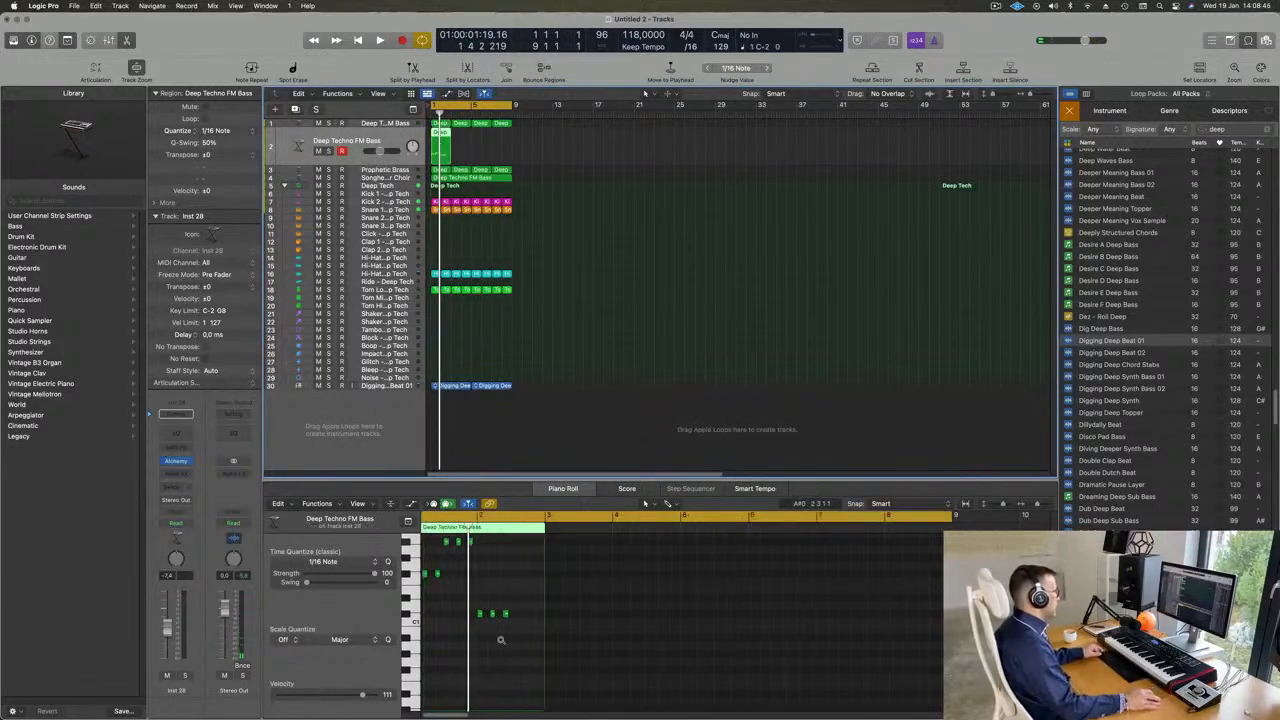
{"action": "left_click_drag", "start_coordinate": [465, 560], "coordinate": [655, 608]}
{"action": "key", "text": "Delete"}
{"action": "scroll", "coordinate": [560, 585], "scroll_direction": "up", "scroll_amount": 3}
{"action": "key", "text": "Delete"}
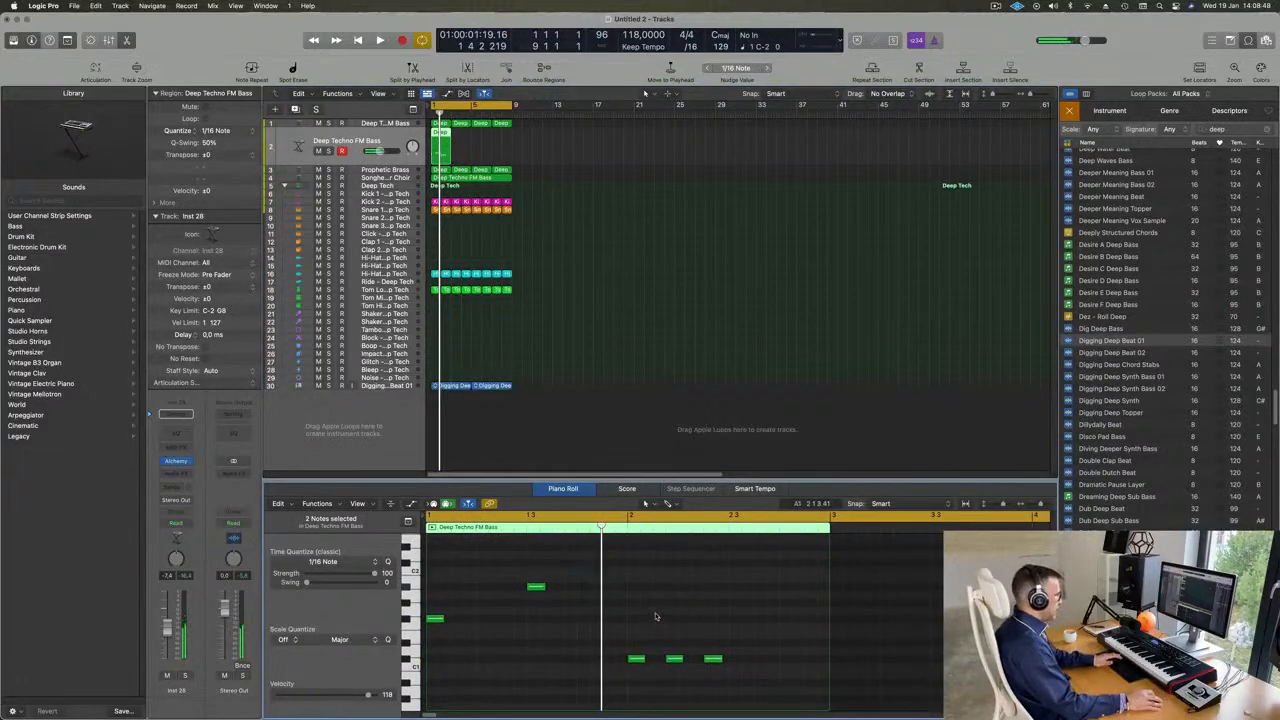
{"action": "left_click_drag", "start_coordinate": [728, 670], "coordinate": [731, 671]}
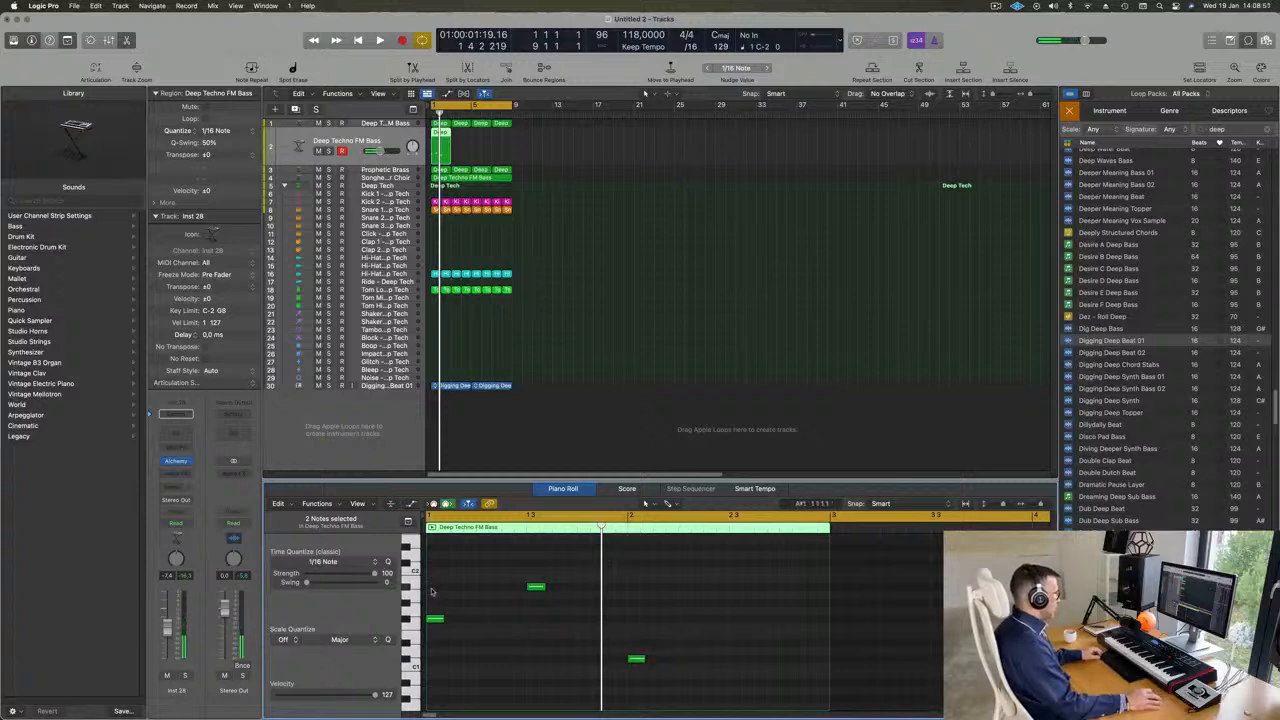
Lengthen the remaining bass notes to half a bar each and add a copy of the lowest note filling the end of bar 2
{"action": "left_click_drag", "start_coordinate": [430, 588], "coordinate": [700, 704]}
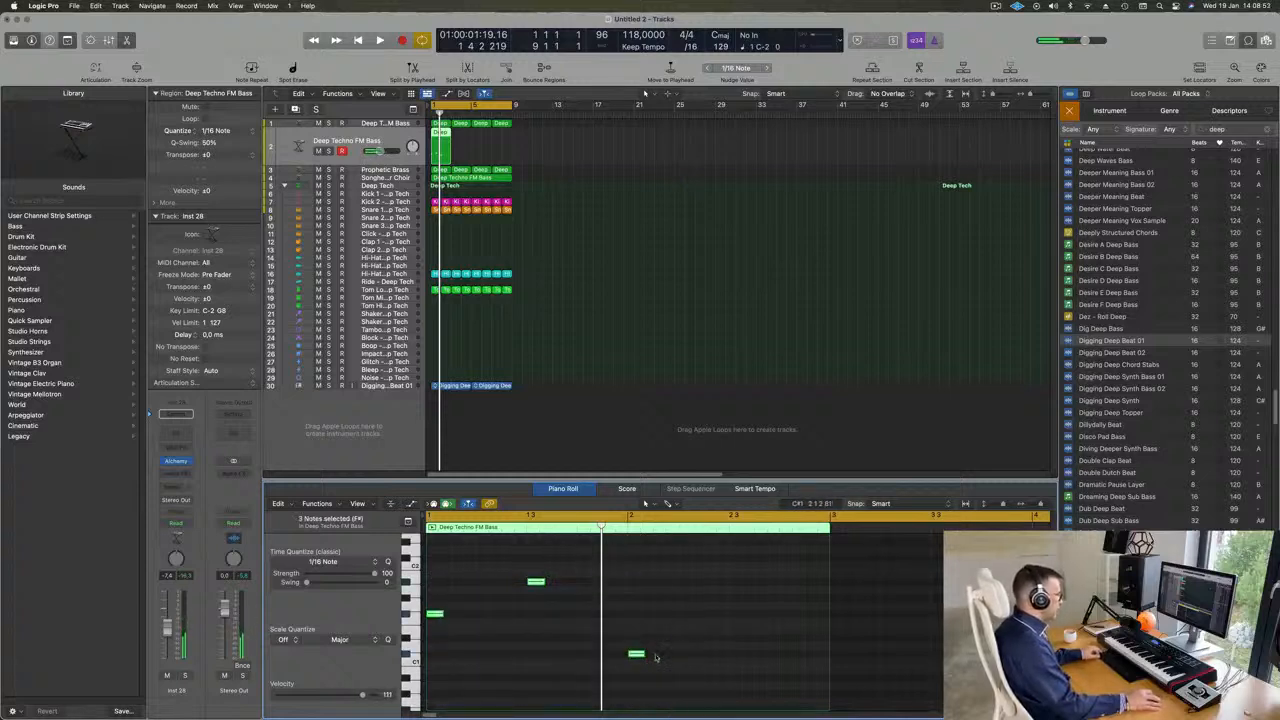
{"action": "left_click_drag", "start_coordinate": [655, 657], "coordinate": [793, 657]}
{"action": "left_click", "coordinate": [695, 657]}
{"action": "key", "text": "space"}
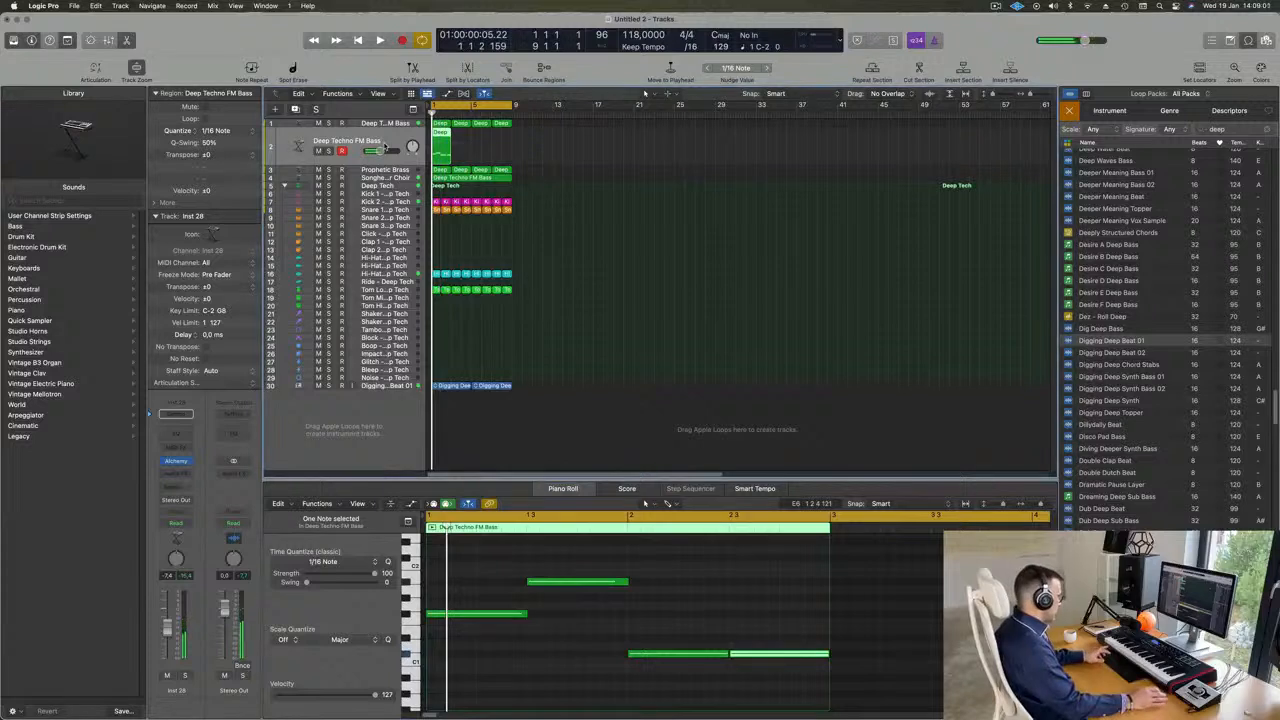
Repeat the two-bar long-note bass region until it fills the eight-bar cycle, and play the loop
{"action": "key", "text": "super+r"}
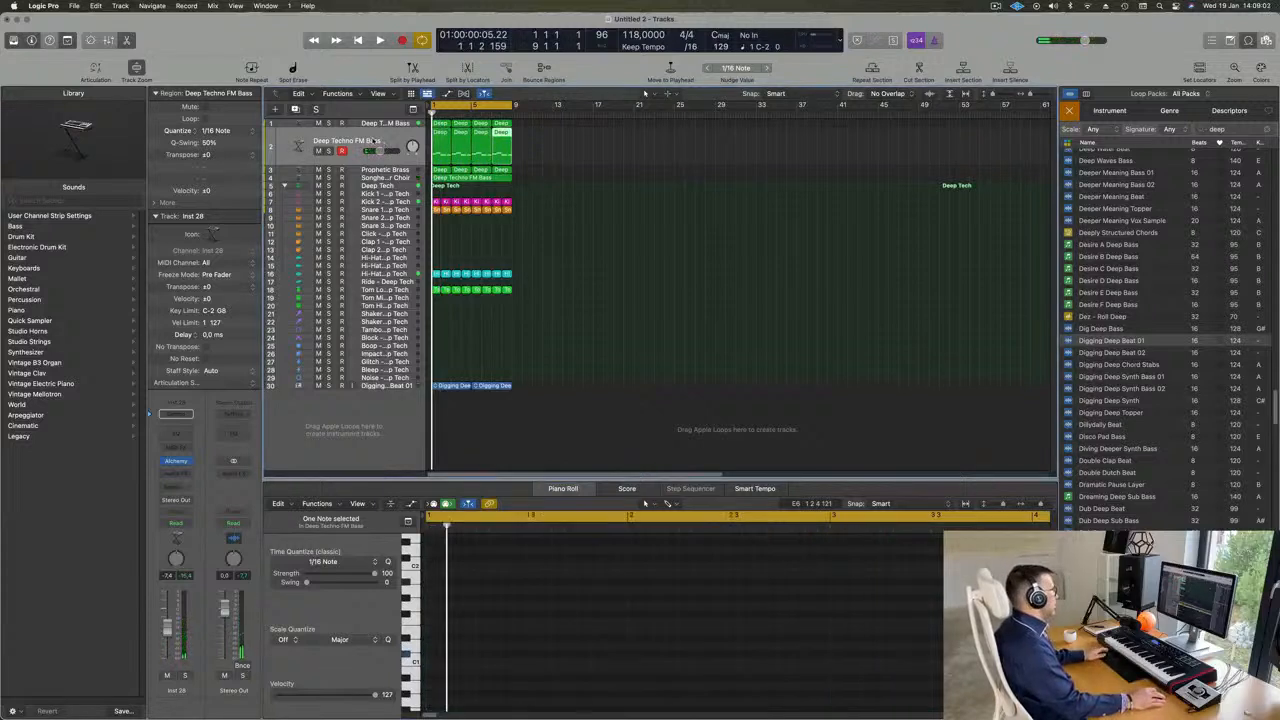
{"action": "left_click", "coordinate": [374, 141]}
{"action": "key", "text": "space"}
{"action": "key", "text": "space"}
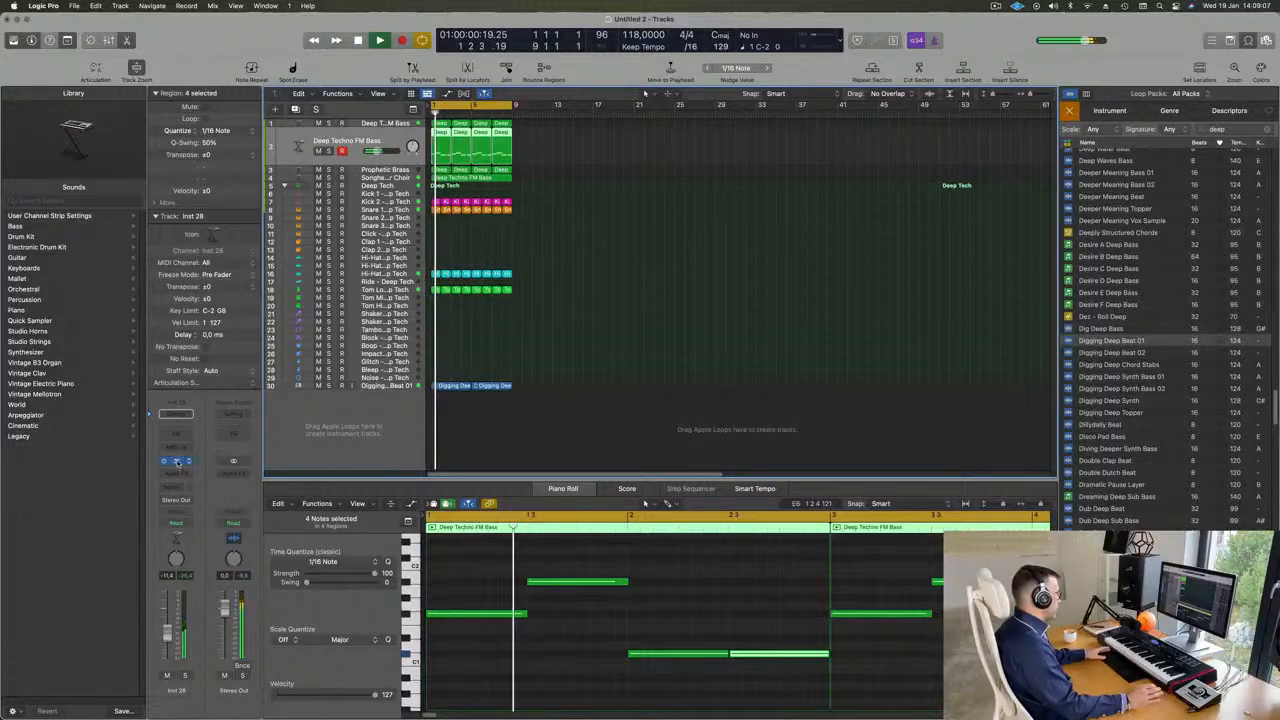
Open Alchemy on the duplicated bass track, load the 808 Mutation Bass preset from the Bass category, and play the loop
{"action": "left_click", "coordinate": [177, 461]}
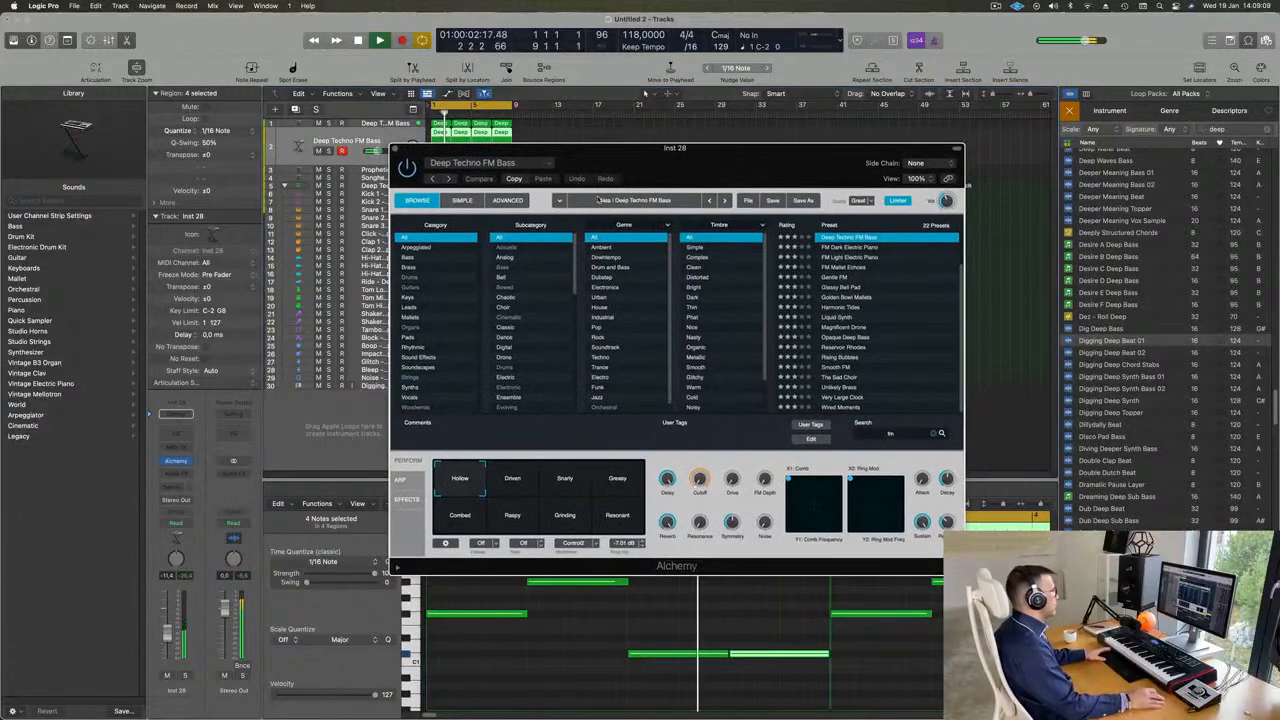
{"action": "left_click", "coordinate": [409, 258]}
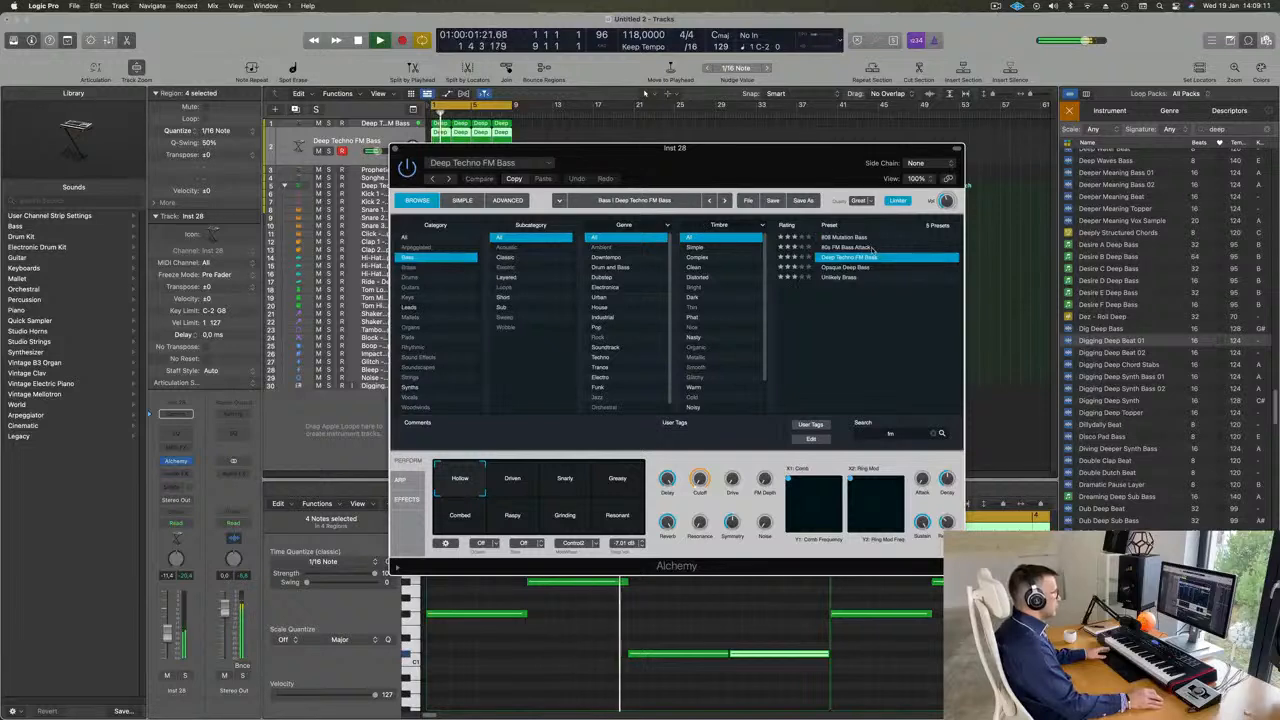
{"action": "key", "text": "space"}
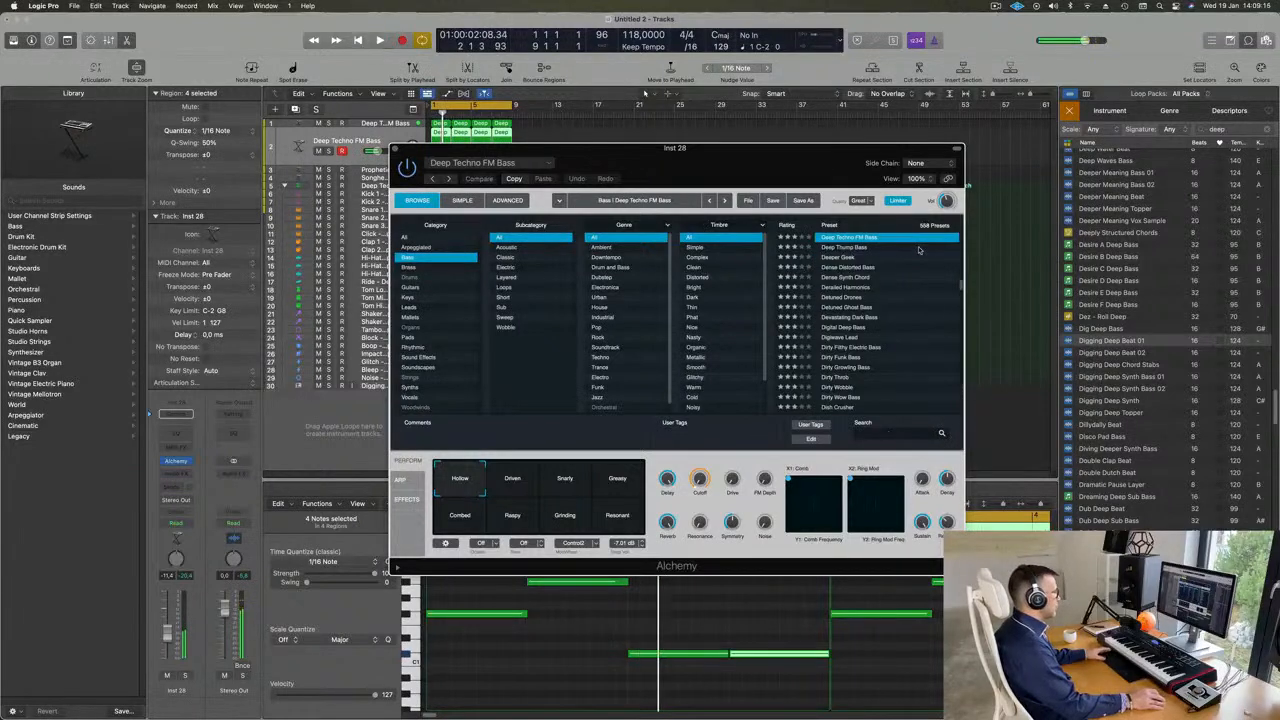
{"action": "scroll", "coordinate": [903, 264], "scroll_direction": "up", "scroll_amount": 10}
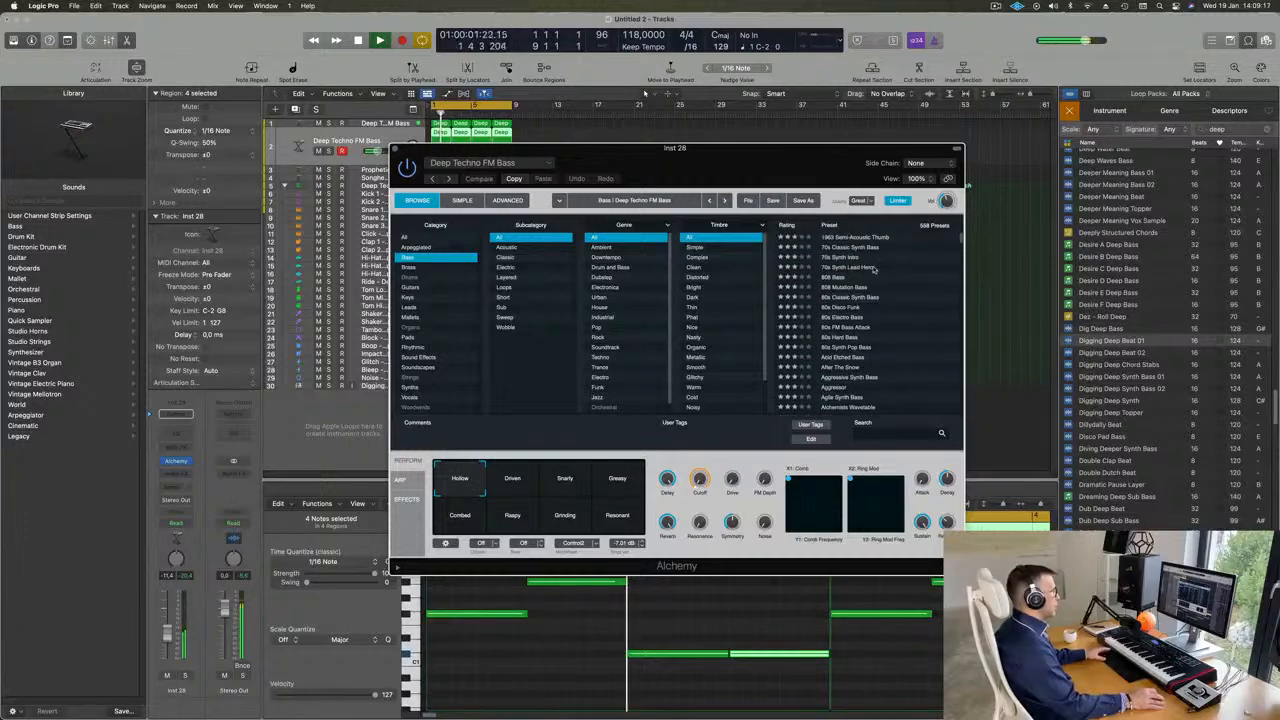
{"action": "left_click", "coordinate": [842, 291]}
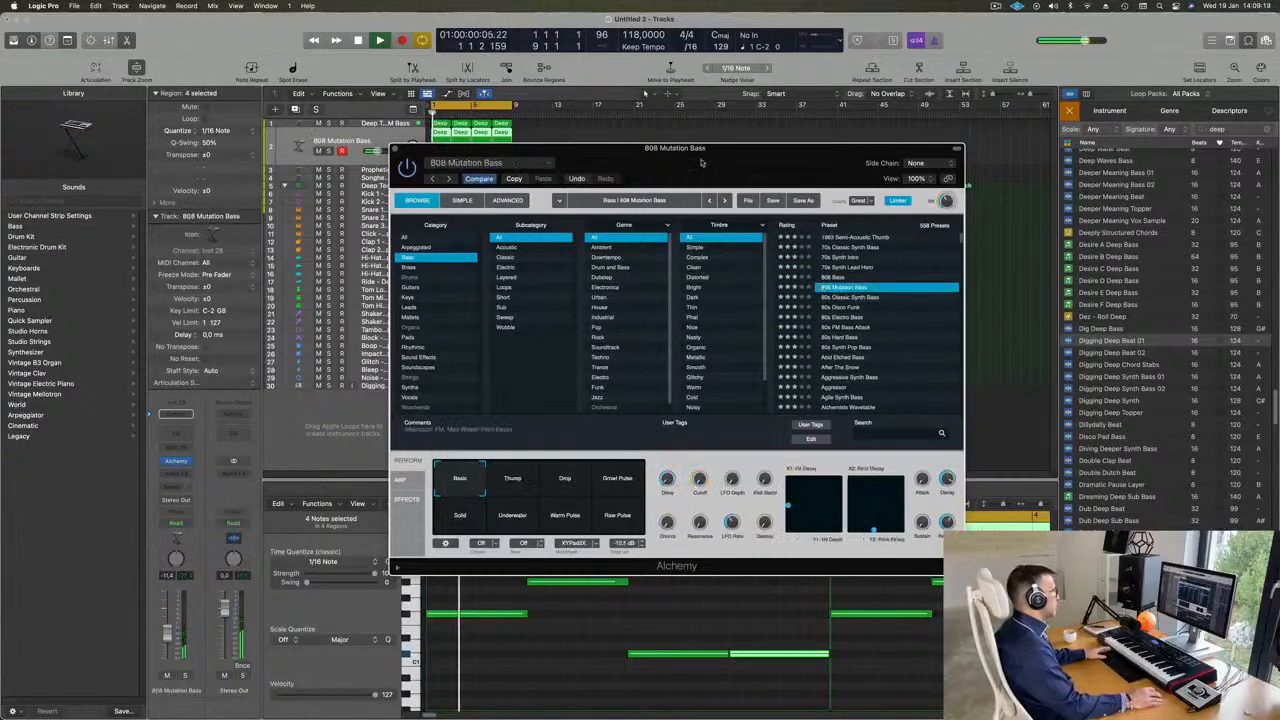
{"action": "left_click_drag", "start_coordinate": [620, 148], "coordinate": [816, 178]}
{"action": "key", "text": "Return"}
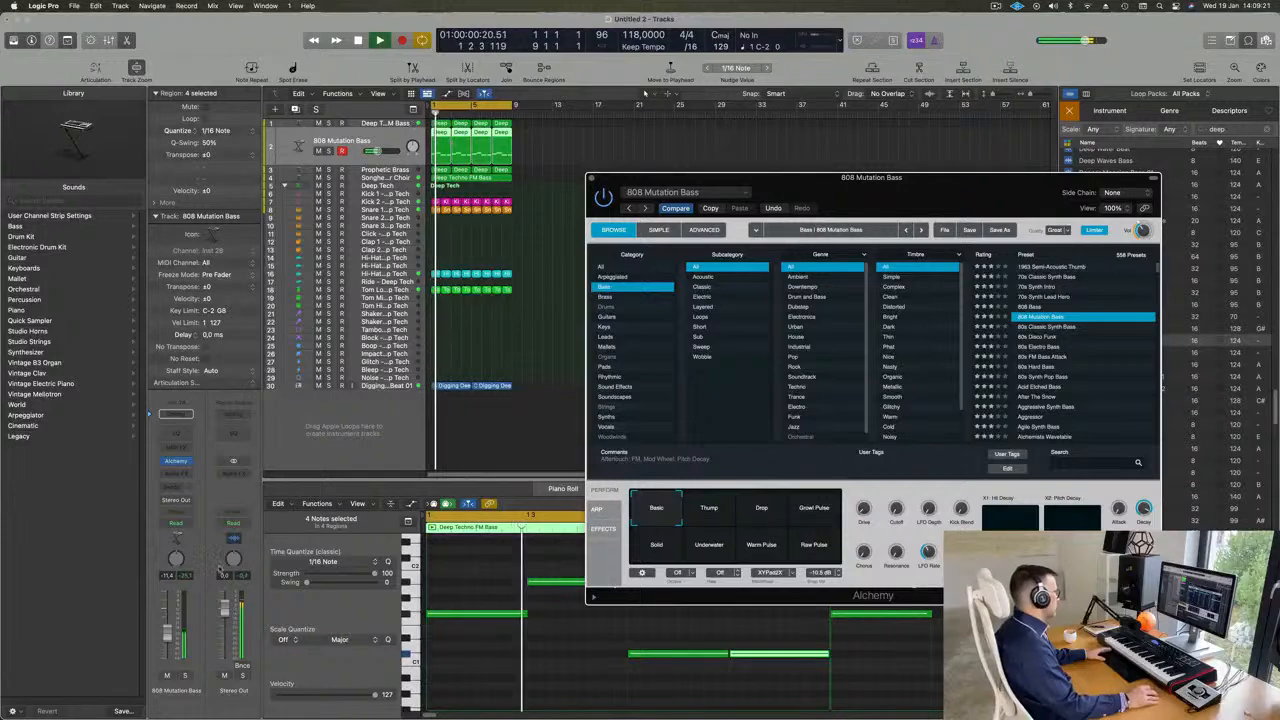
Raise the soloed 808 Mutation Bass track to -5.3 dB and transpose all its long notes up one octave
{"action": "key", "text": "s"}
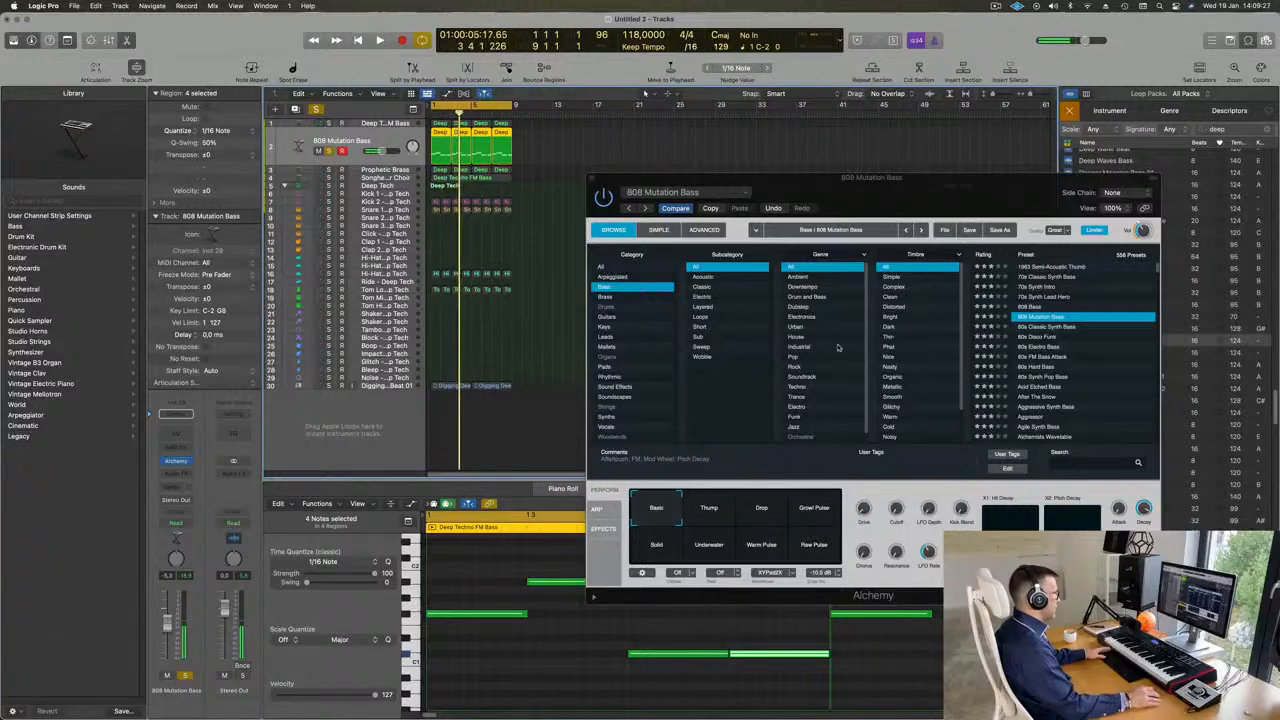
{"action": "left_click", "coordinate": [572, 645]}
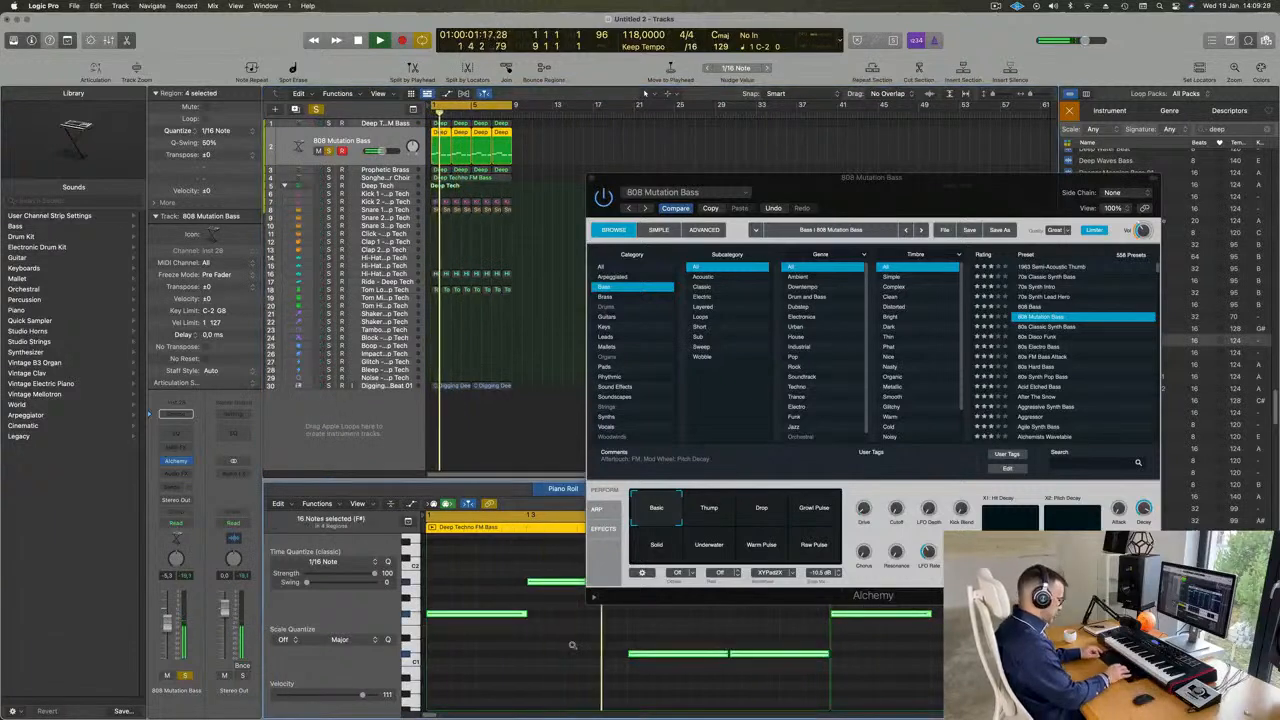
{"action": "key", "text": "Delete"}
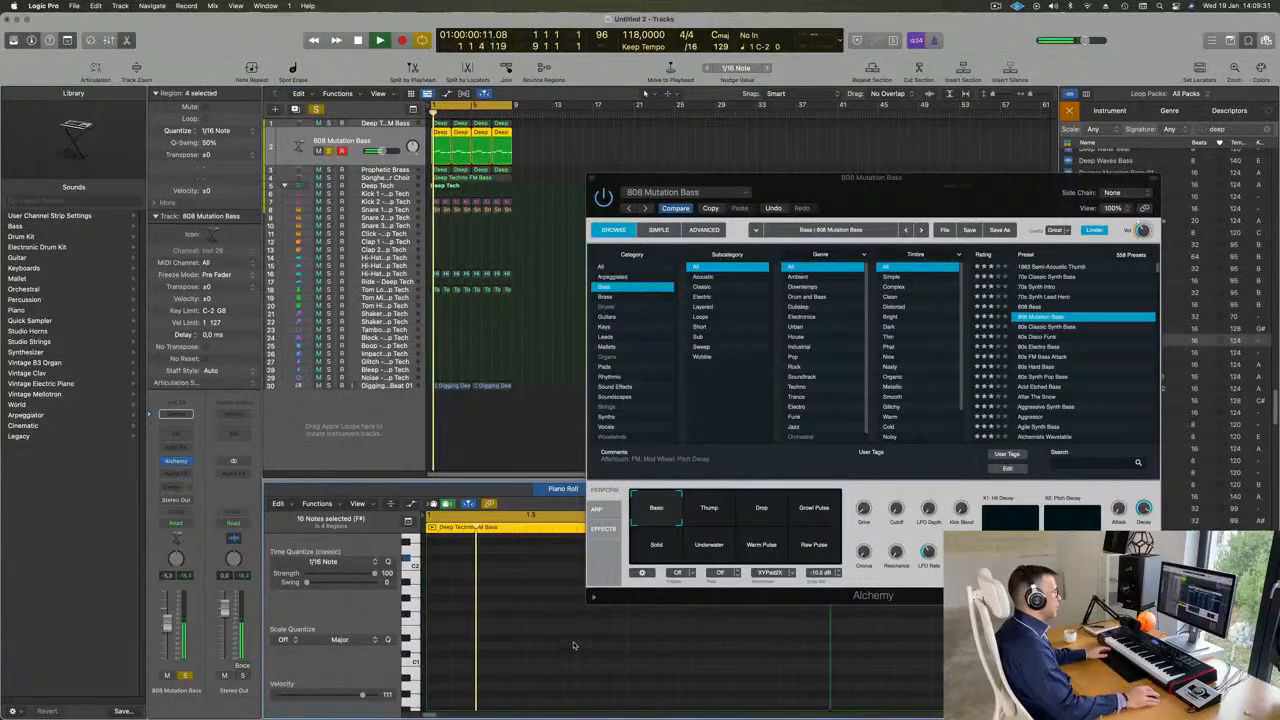
Load the 808 Bass preset in Alchemy and unsolo the track to hear it with the full loop
{"action": "left_click_drag", "start_coordinate": [986, 188], "coordinate": [983, 108]}
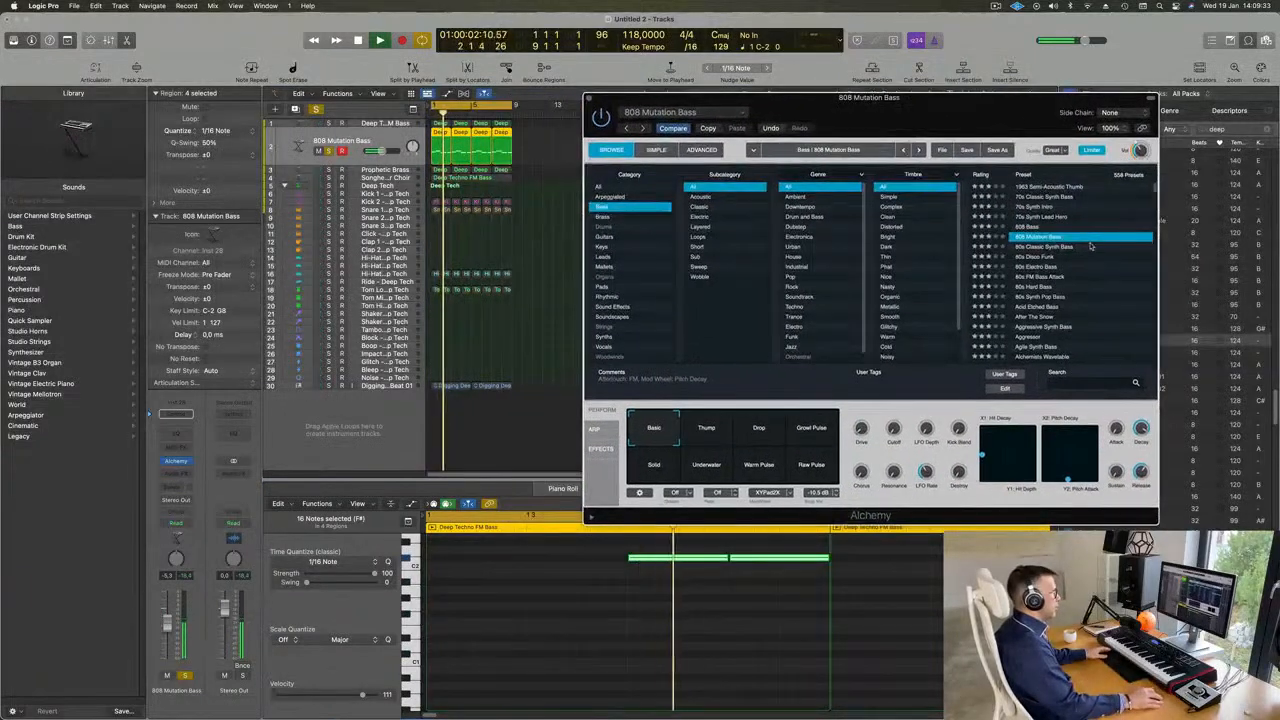
{"action": "left_click", "coordinate": [1030, 227]}
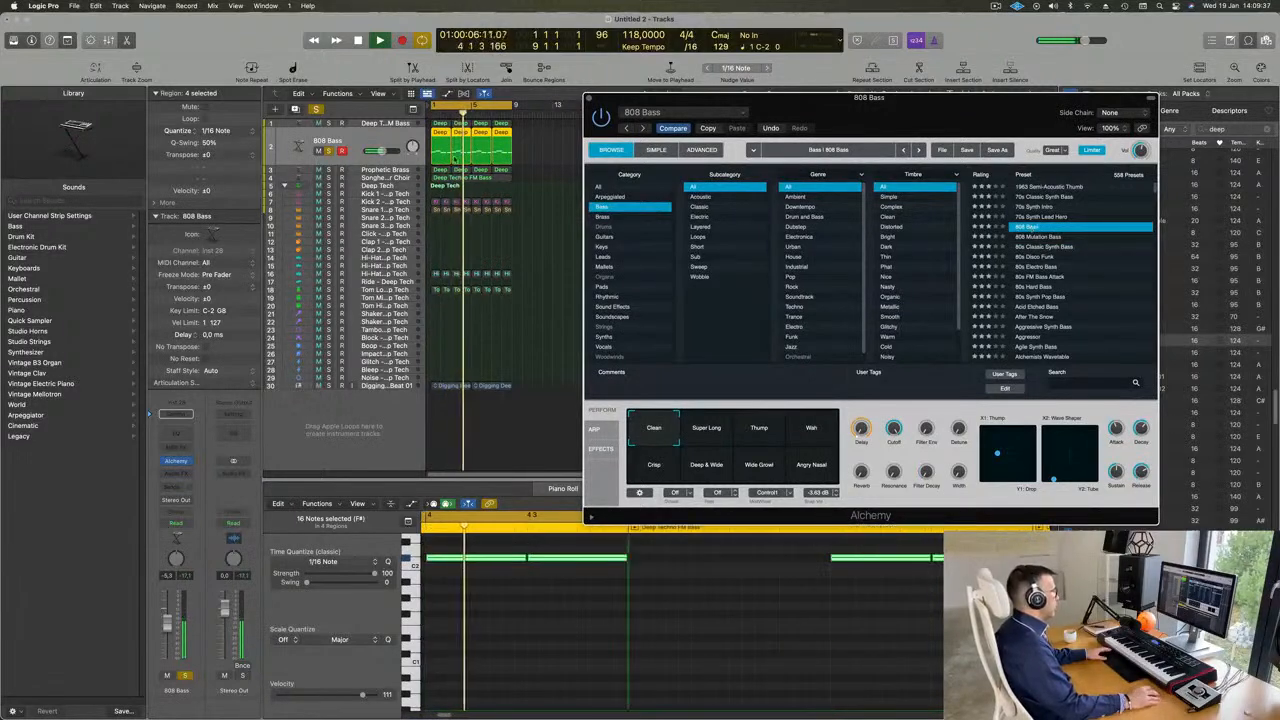
{"action": "left_click", "coordinate": [328, 150]}
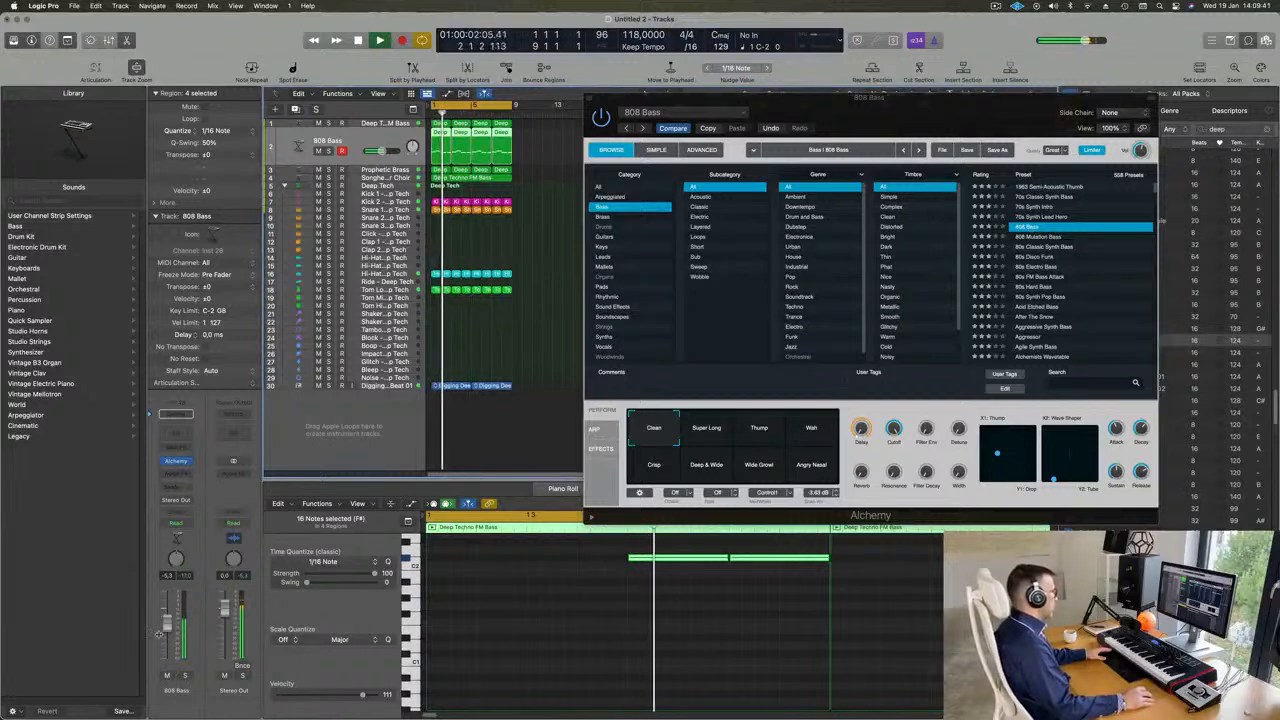
Transpose all the long notes of the 808 Bass track further up and play the loop
{"action": "left_click", "coordinate": [515, 632]}
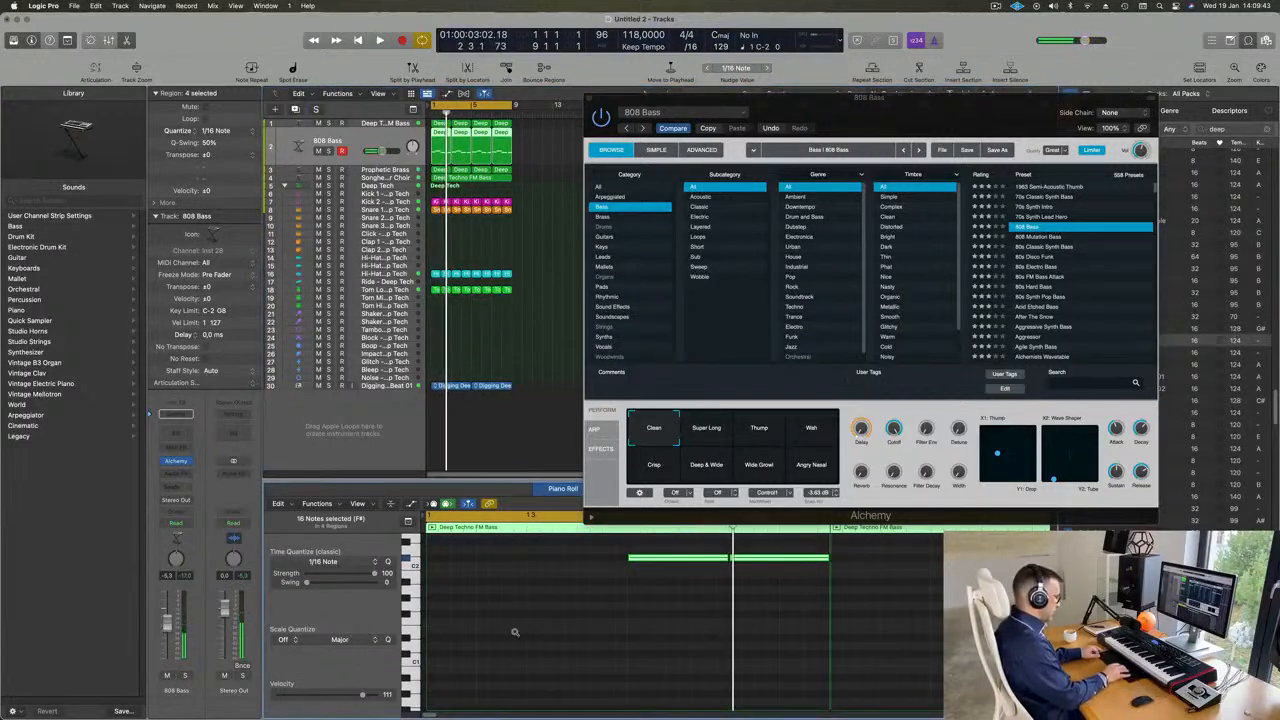
{"action": "key", "text": "space"}
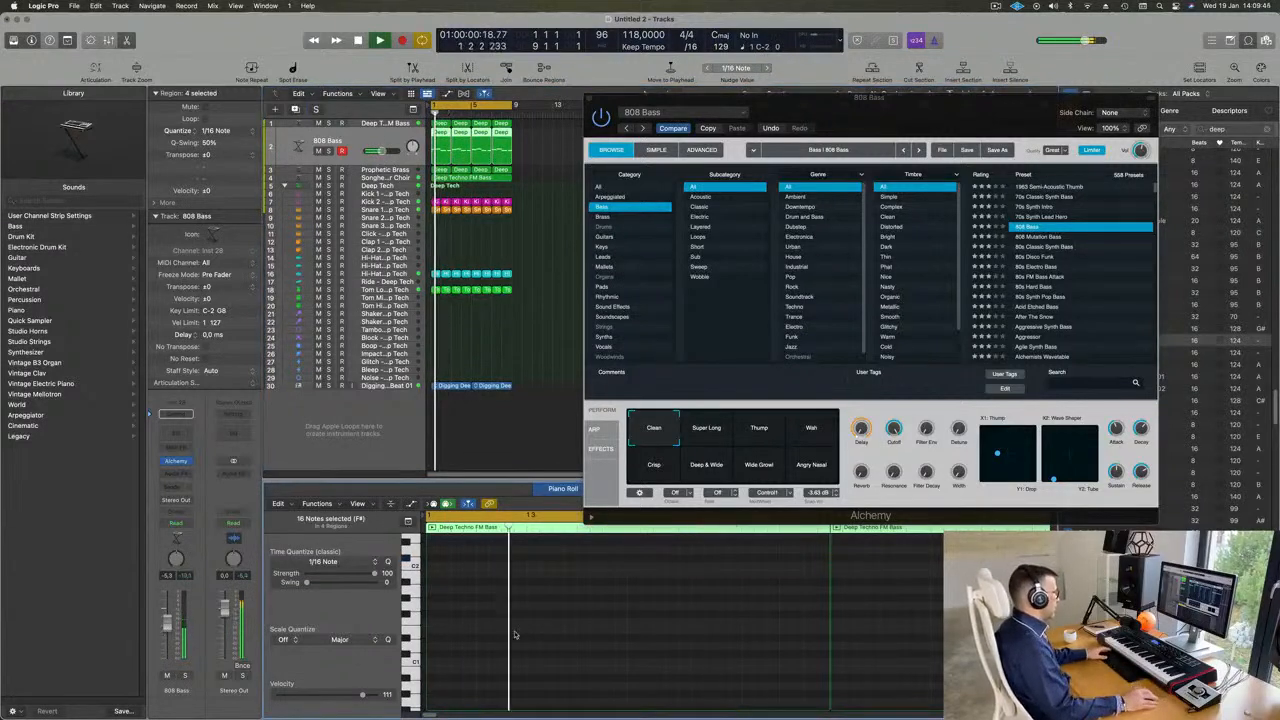
Switch Alchemy back to the 808 Mutation Bass preset and audition it with the loop
{"action": "left_click_drag", "start_coordinate": [935, 114], "coordinate": [864, 201]}
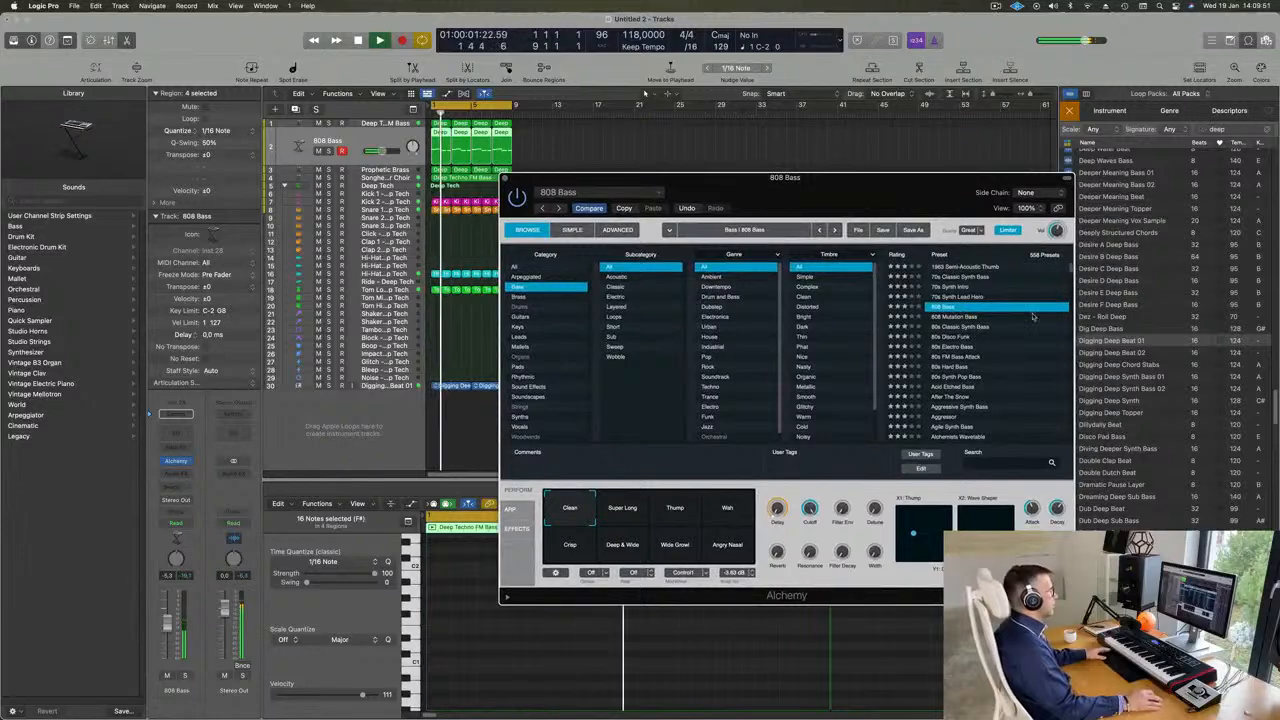
{"action": "left_click", "coordinate": [945, 317]}
{"action": "key", "text": "space"}
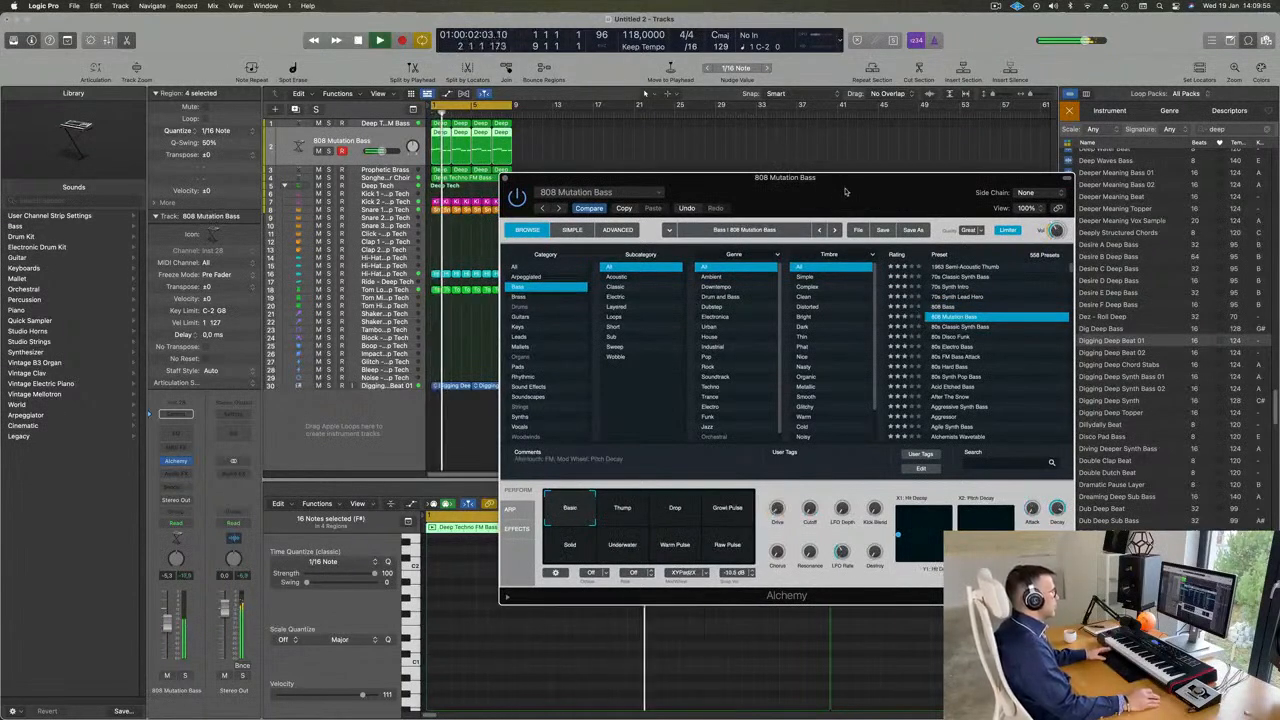
Audition the 808 Mutation Bass performance variations from Thump through Raw Pulse while the loop plays
{"action": "left_click_drag", "start_coordinate": [845, 191], "coordinate": [921, 132]}
{"action": "left_click", "coordinate": [705, 452]}
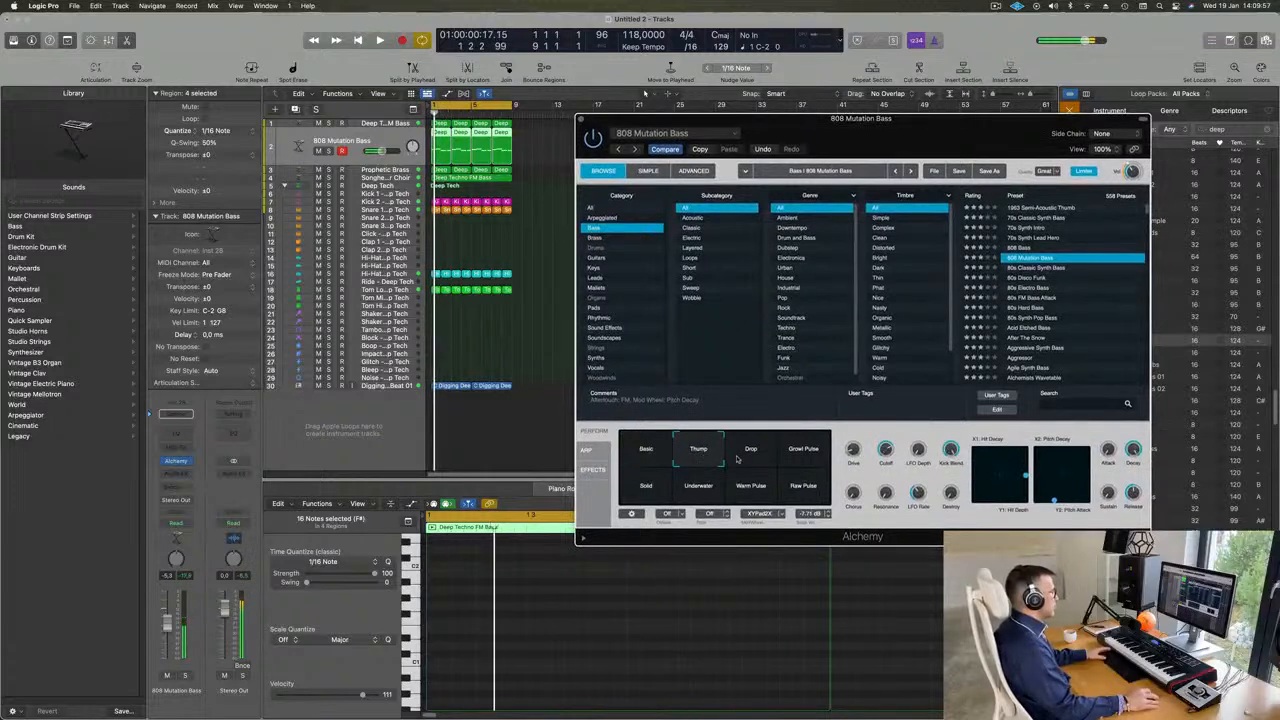
{"action": "left_click", "coordinate": [748, 456]}
{"action": "key", "text": "space"}
{"action": "left_click", "coordinate": [805, 452]}
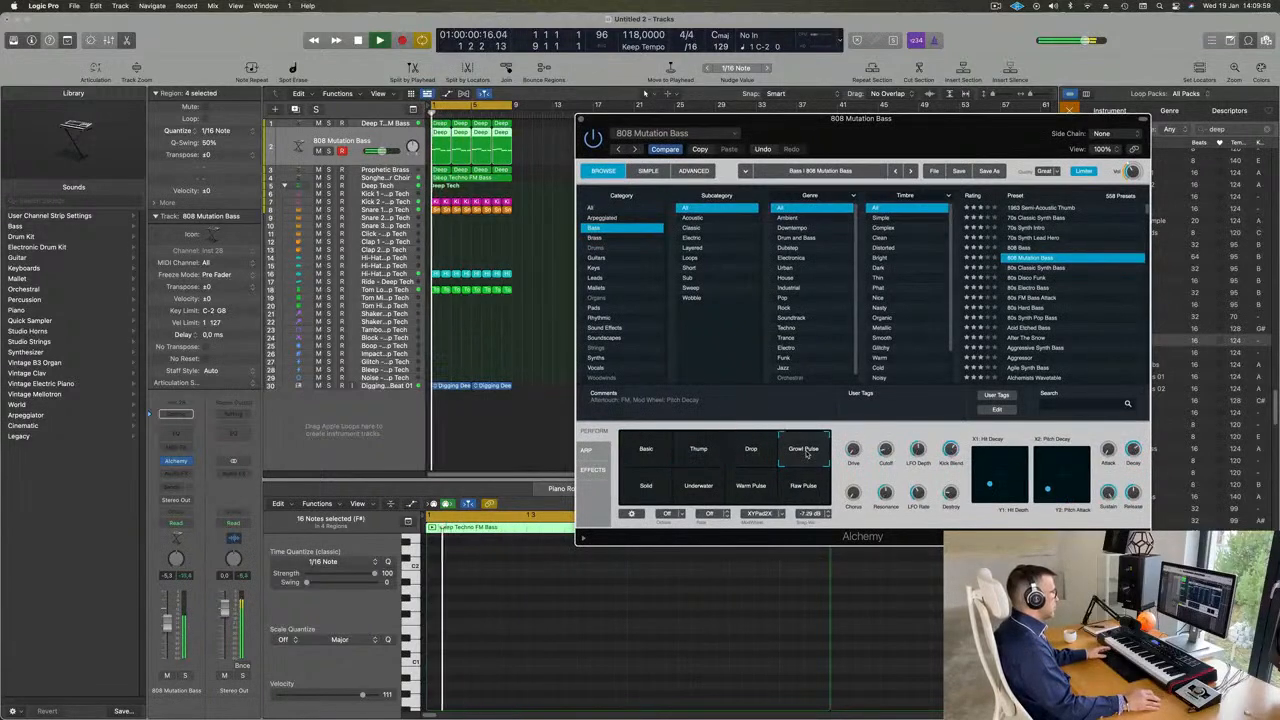
{"action": "left_click", "coordinate": [645, 490]}
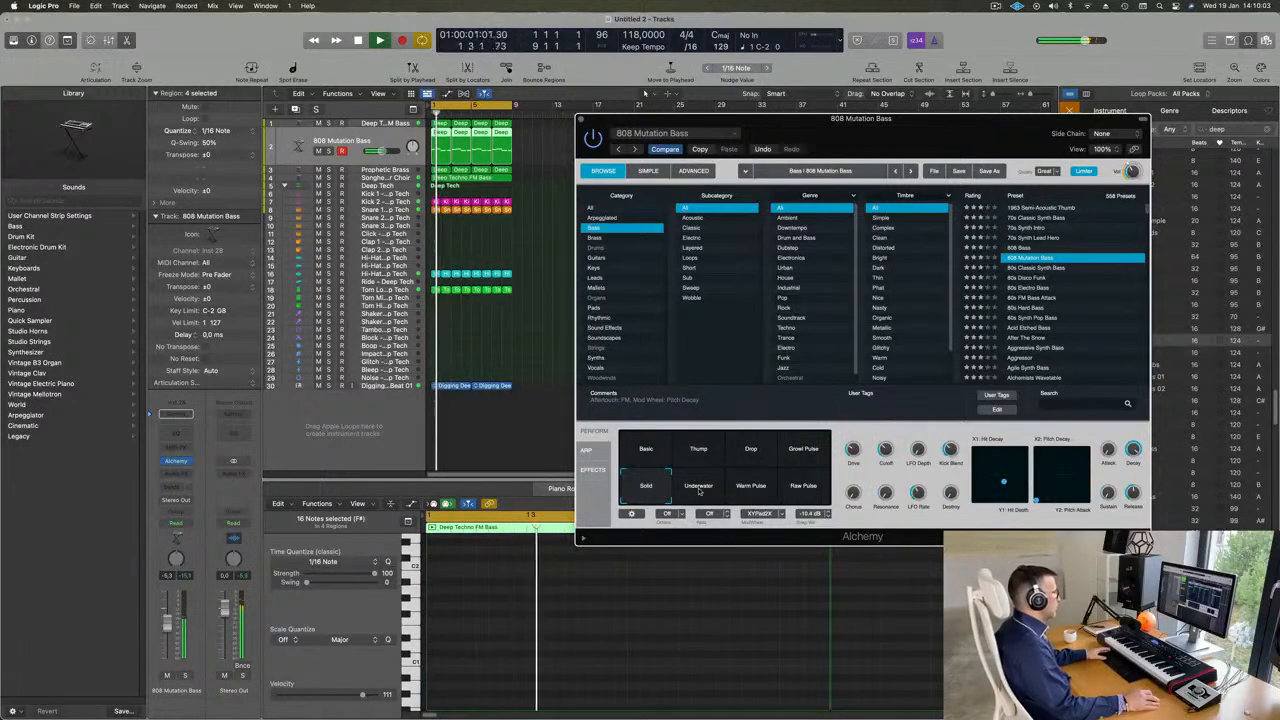
{"action": "left_click", "coordinate": [700, 488]}
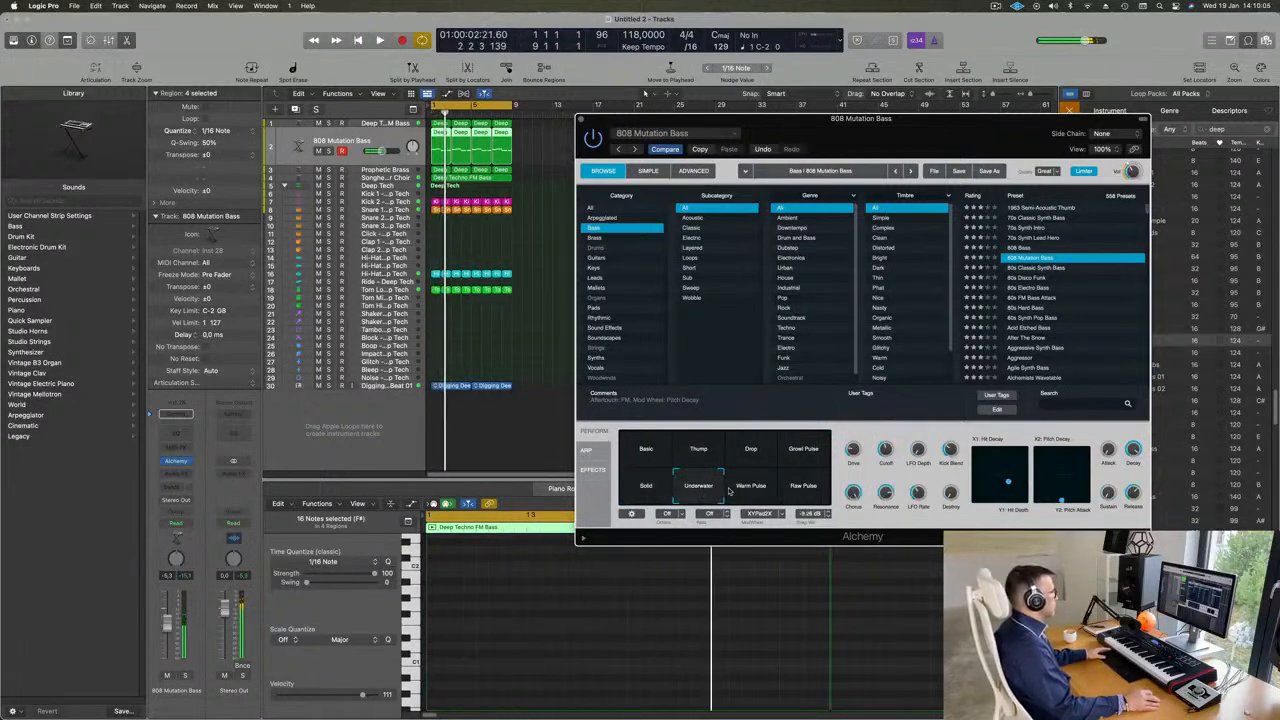
{"action": "left_click", "coordinate": [749, 489]}
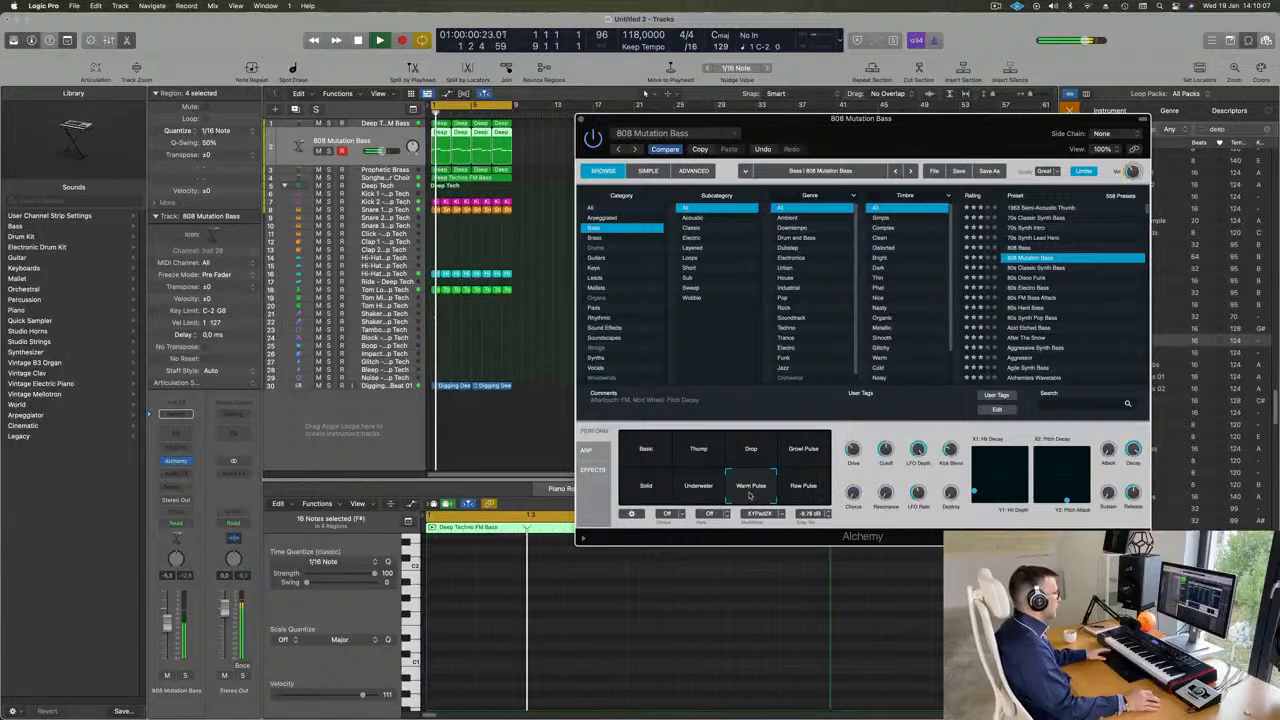
{"action": "left_click", "coordinate": [805, 490]}
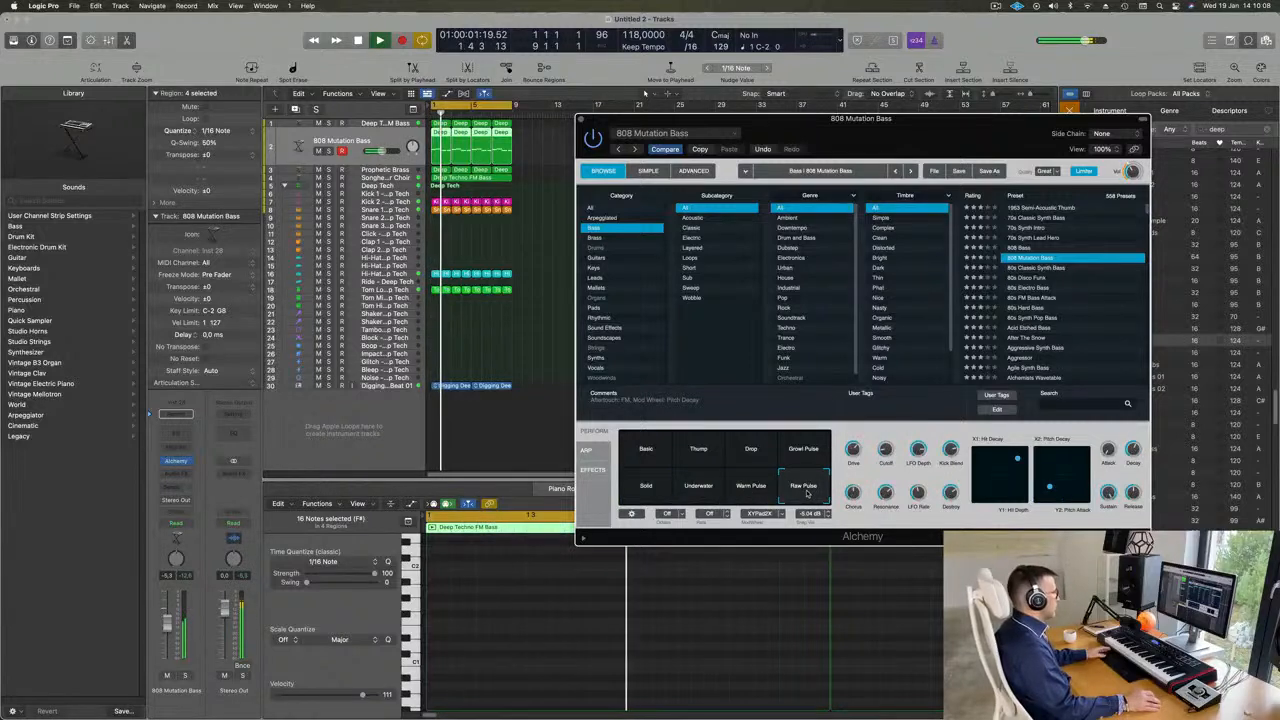
Load the 808 Bass preset and audition its performance variations from Super Long through Angry Nasal during playback
{"action": "left_click", "coordinate": [1025, 247]}
{"action": "left_click", "coordinate": [703, 459]}
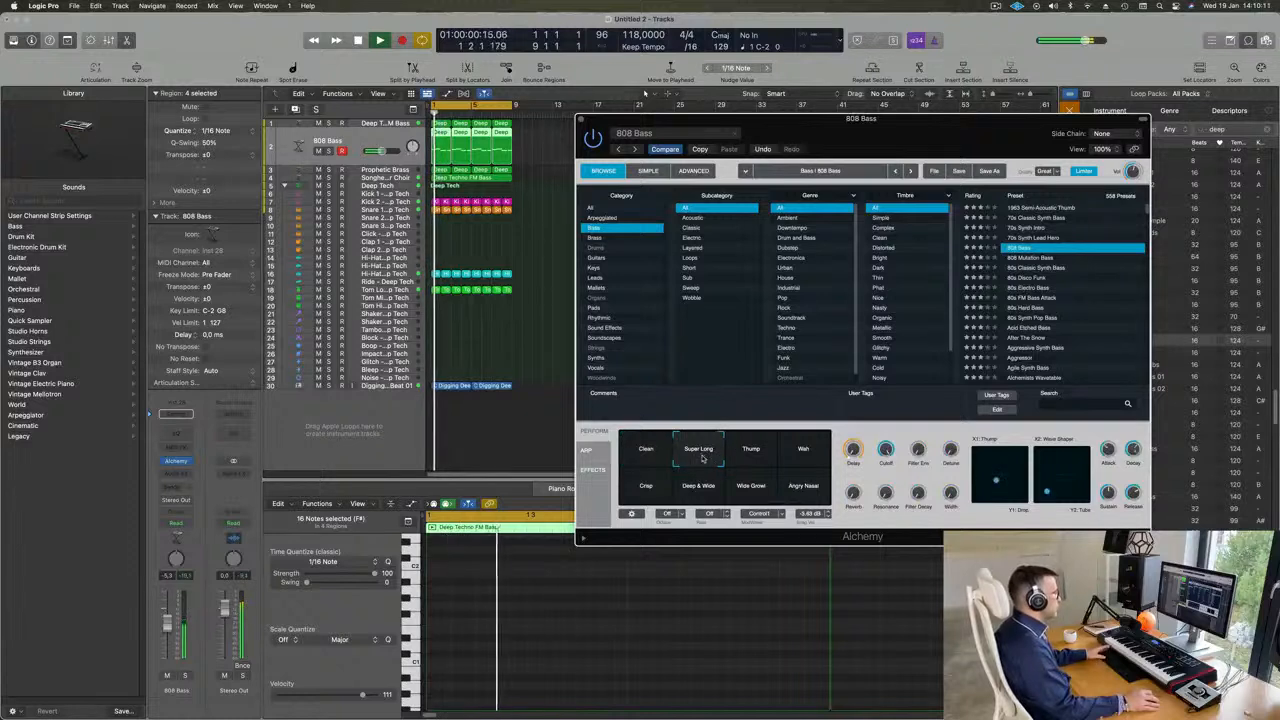
{"action": "left_click", "coordinate": [754, 456]}
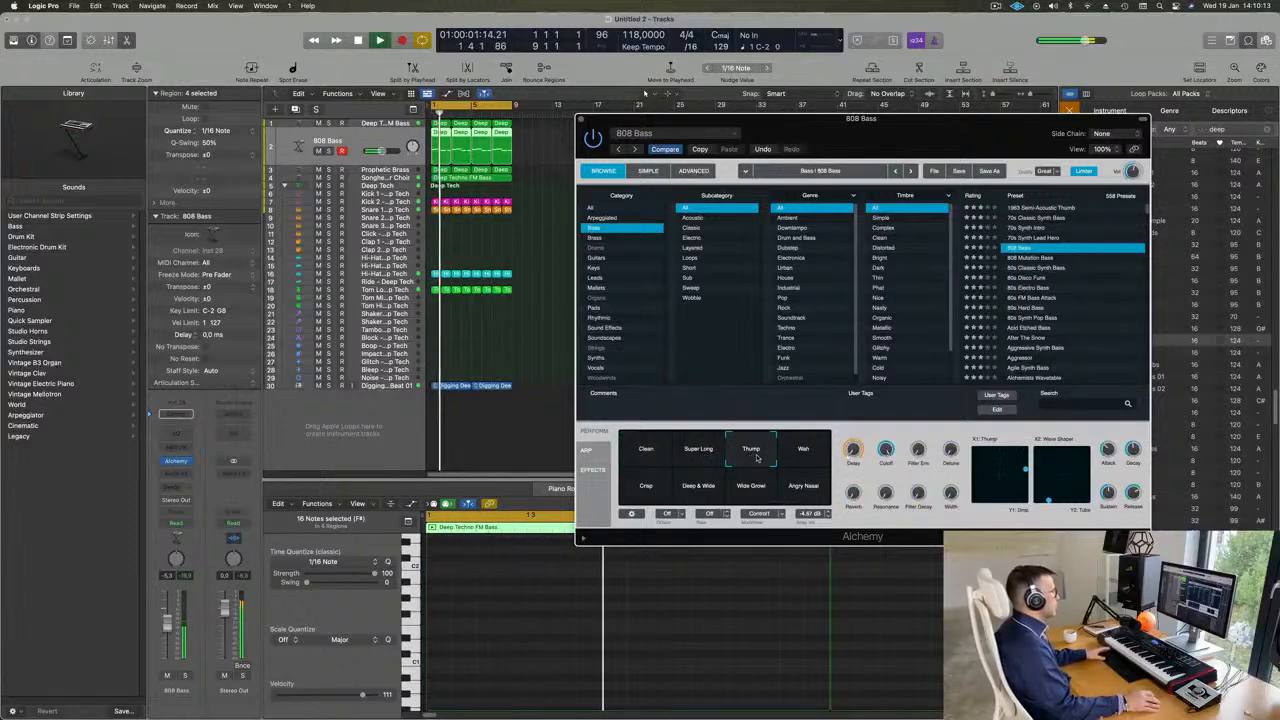
{"action": "left_click", "coordinate": [805, 456]}
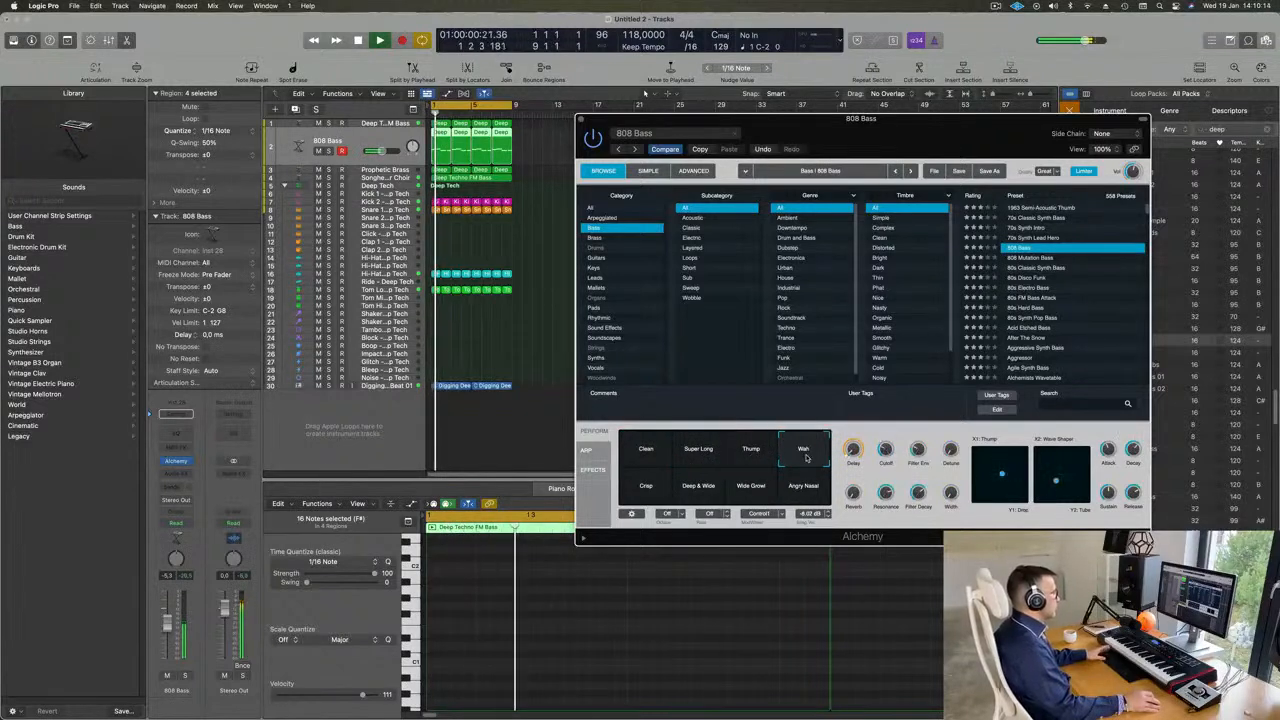
{"action": "left_click", "coordinate": [649, 494]}
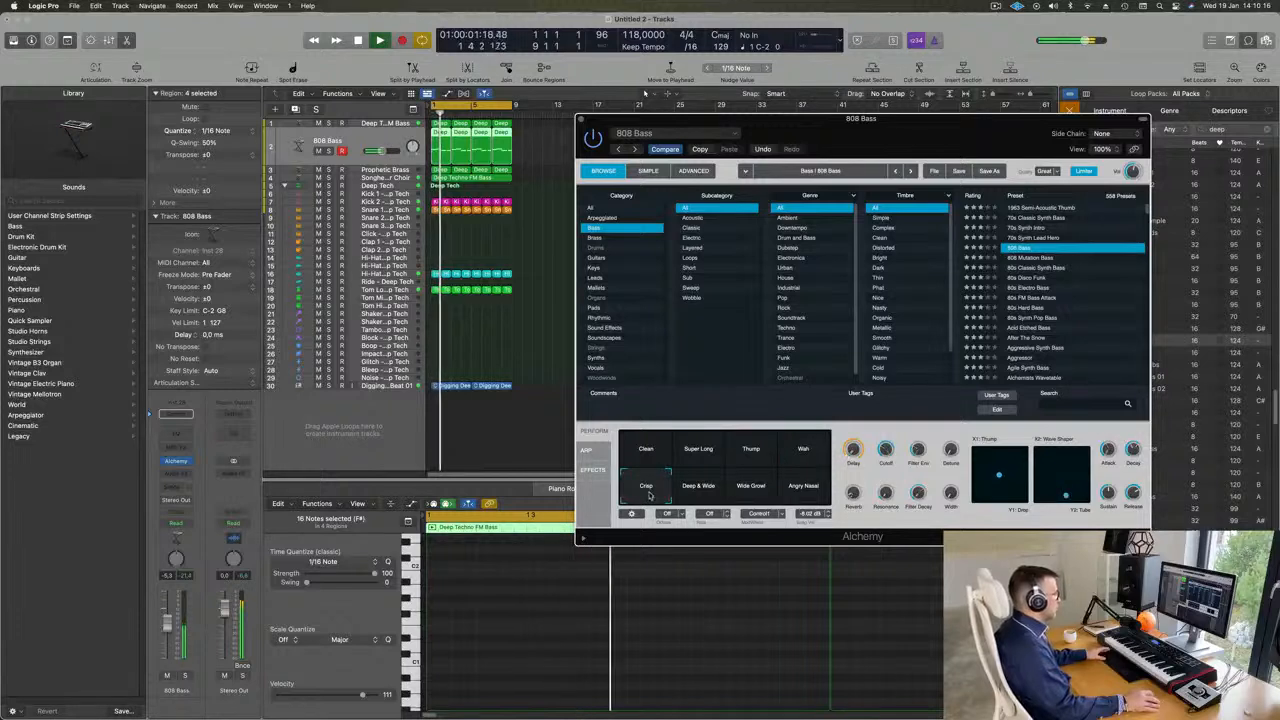
{"action": "left_click", "coordinate": [700, 489]}
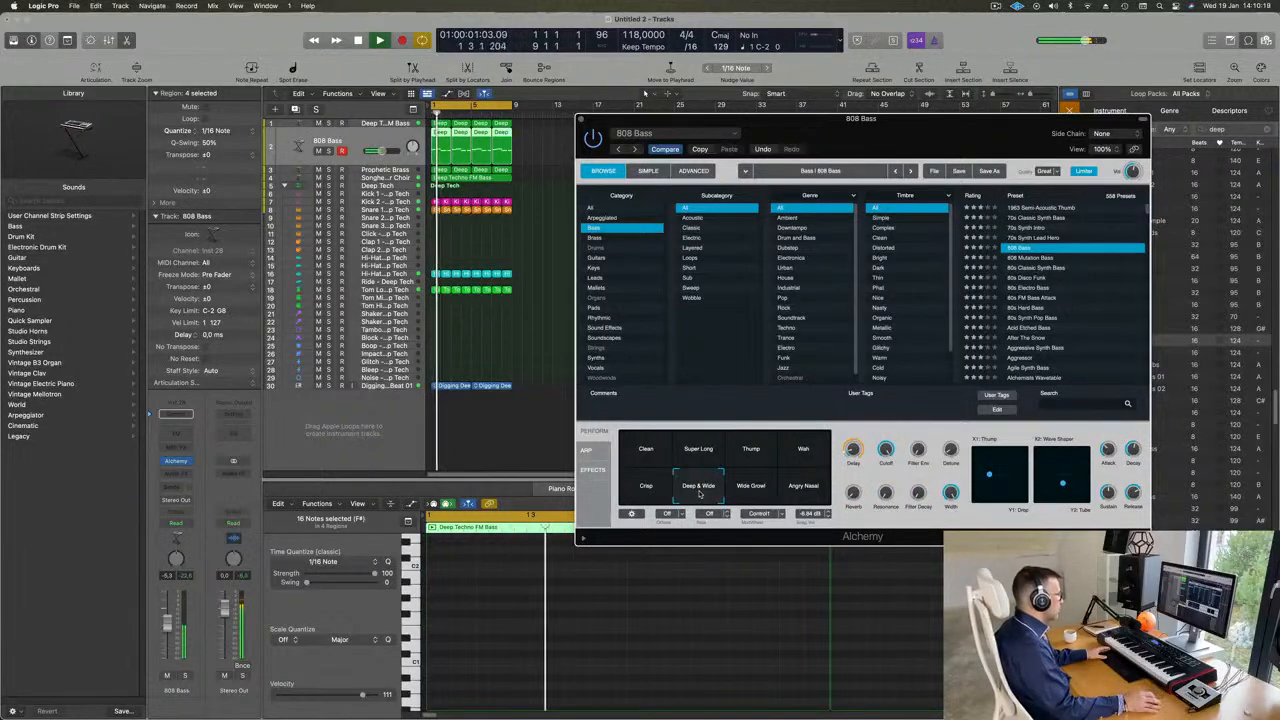
{"action": "left_click", "coordinate": [755, 489]}
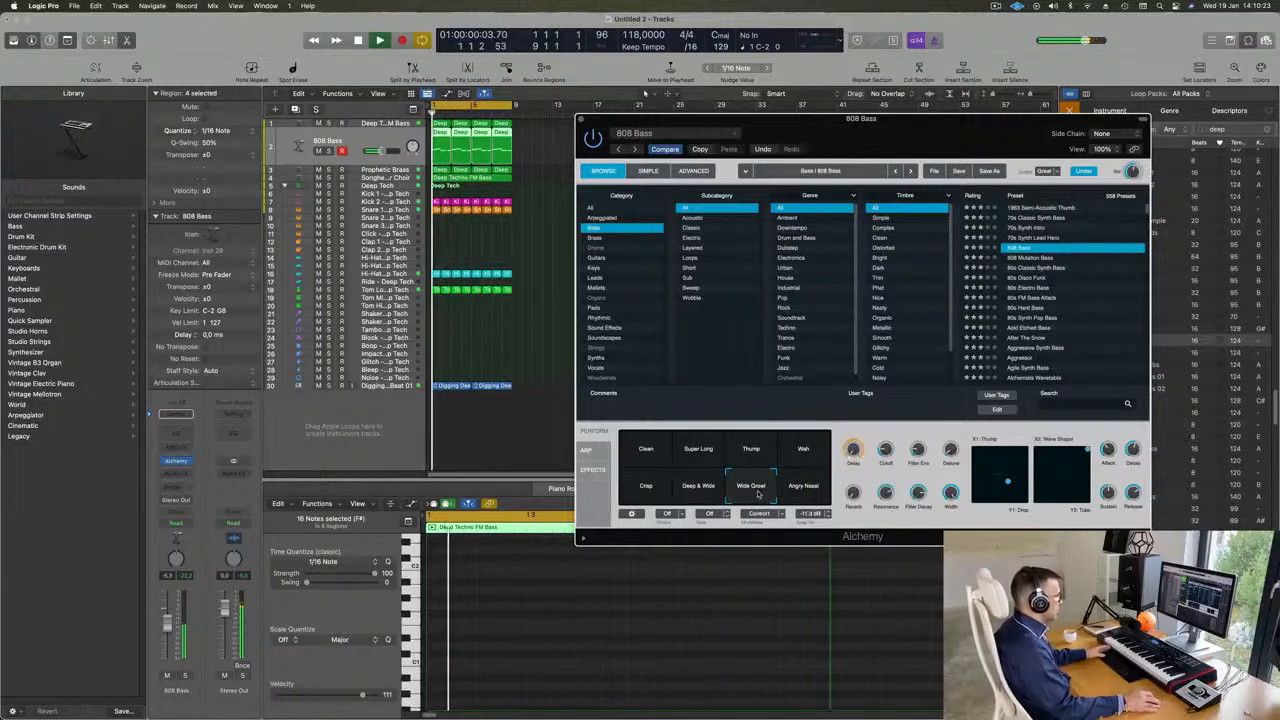
{"action": "left_click", "coordinate": [808, 492]}
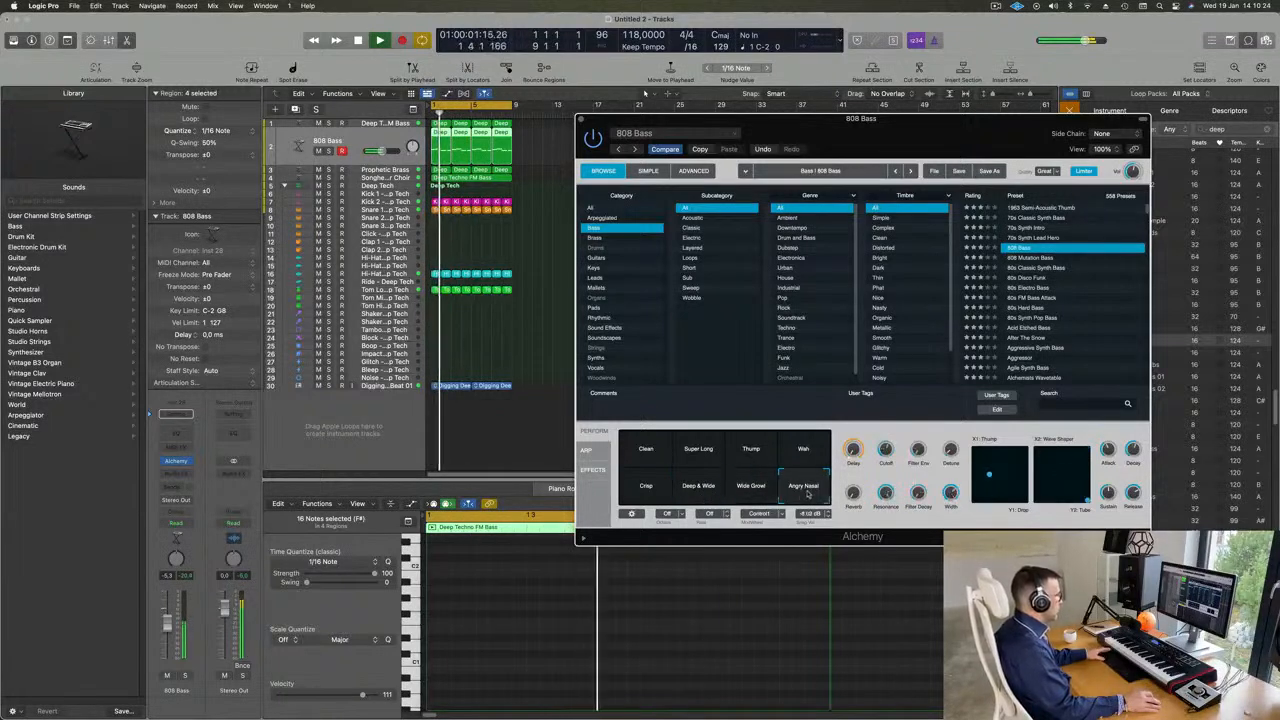
Compare the Deep & Wide, Clean, Super Long, Thump and Wah variations of 808 Bass, and settle on Deep & Wide
{"action": "left_click", "coordinate": [688, 491]}
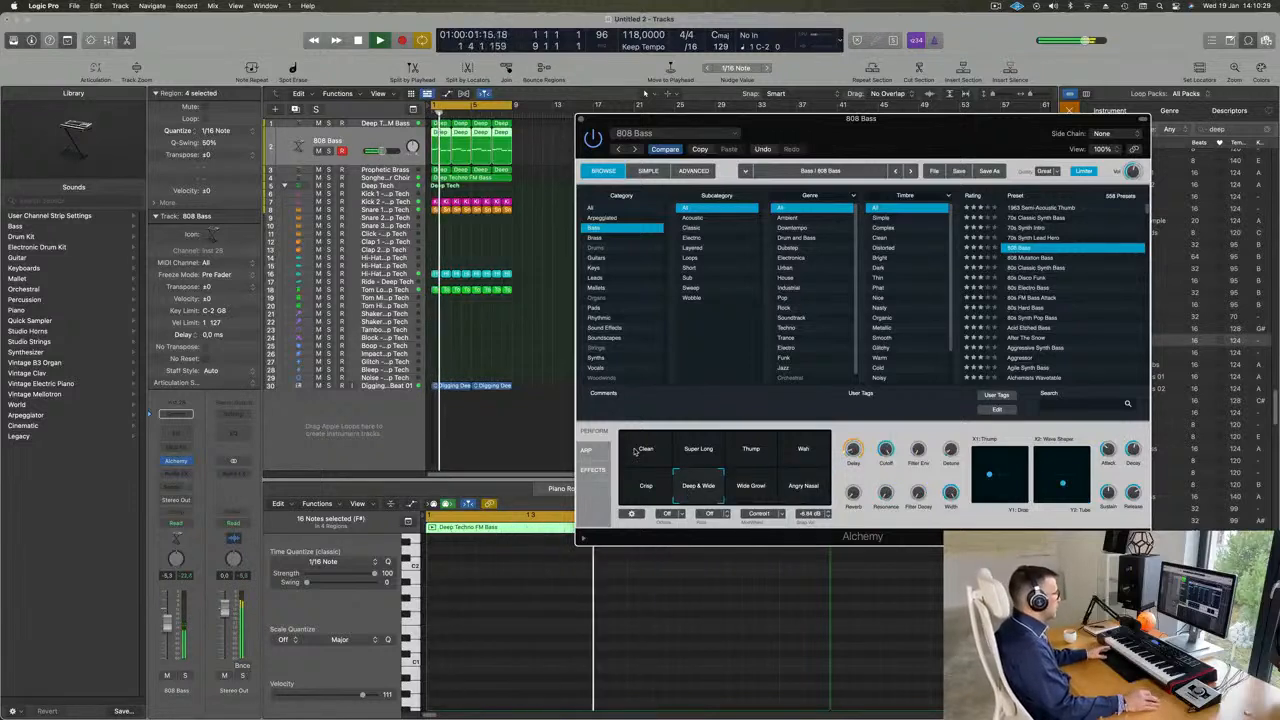
{"action": "left_click", "coordinate": [637, 451]}
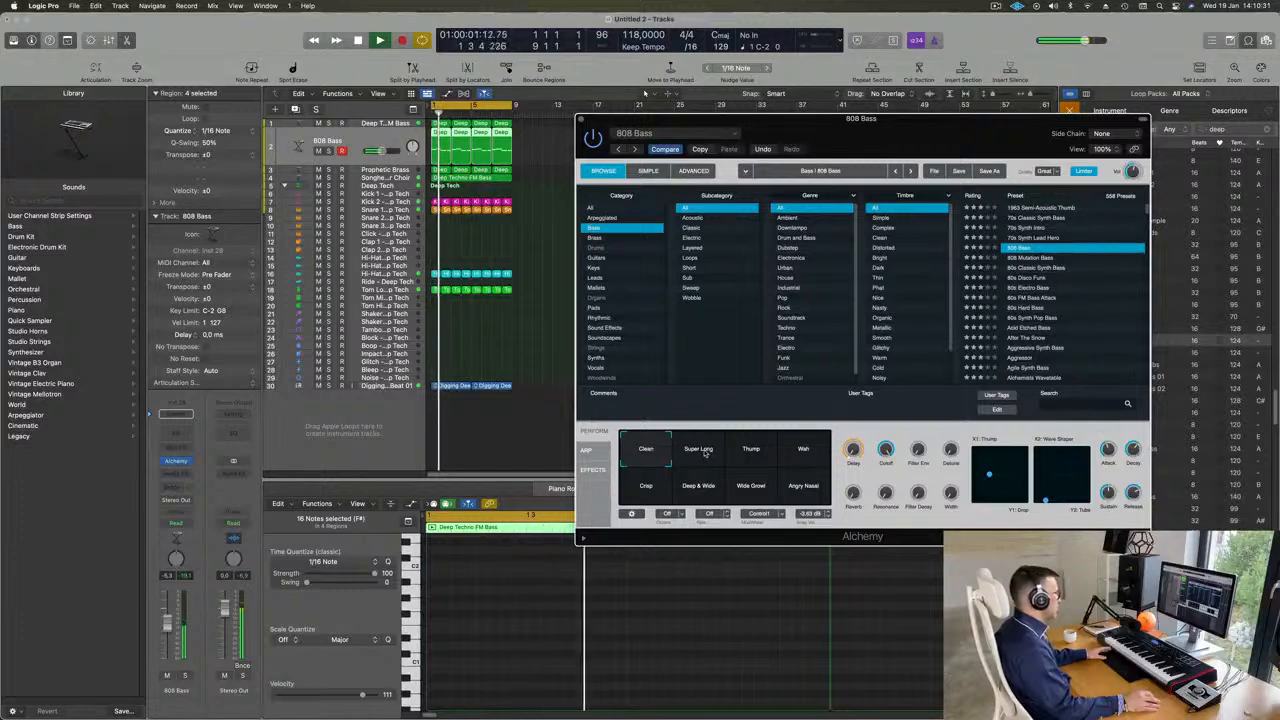
{"action": "left_click", "coordinate": [703, 452]}
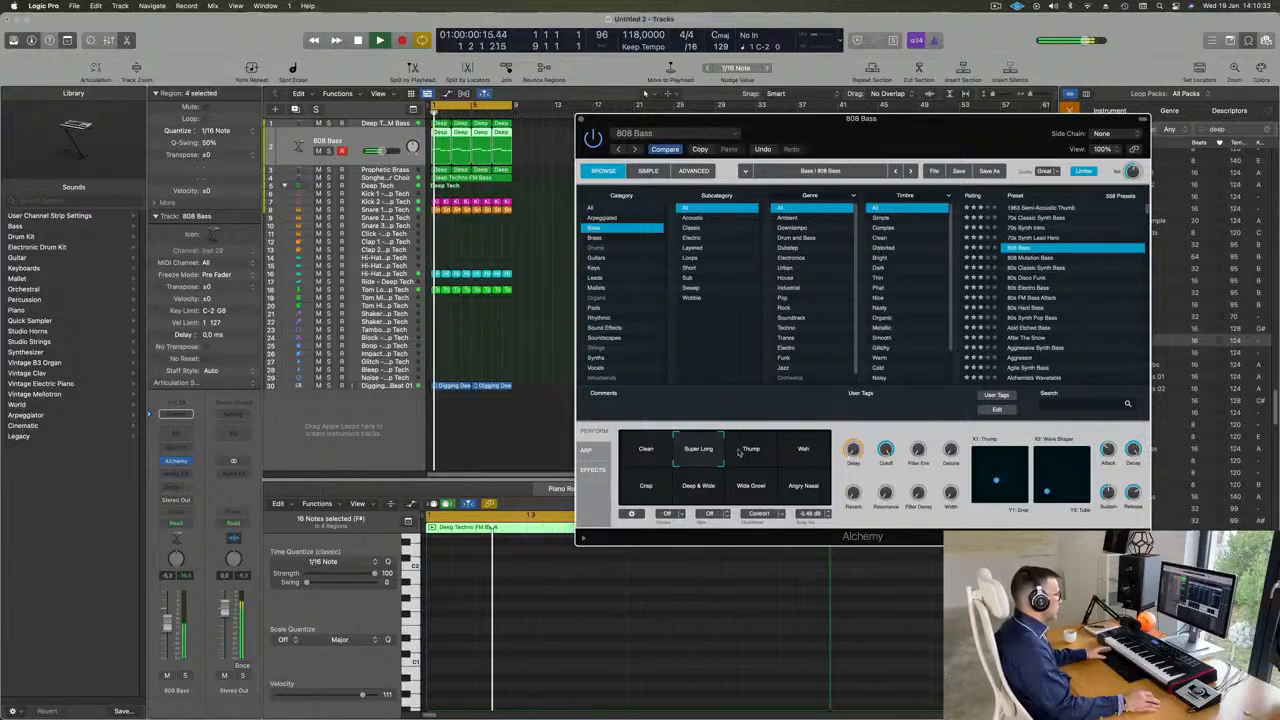
{"action": "left_click", "coordinate": [743, 453]}
{"action": "left_click", "coordinate": [803, 451]}
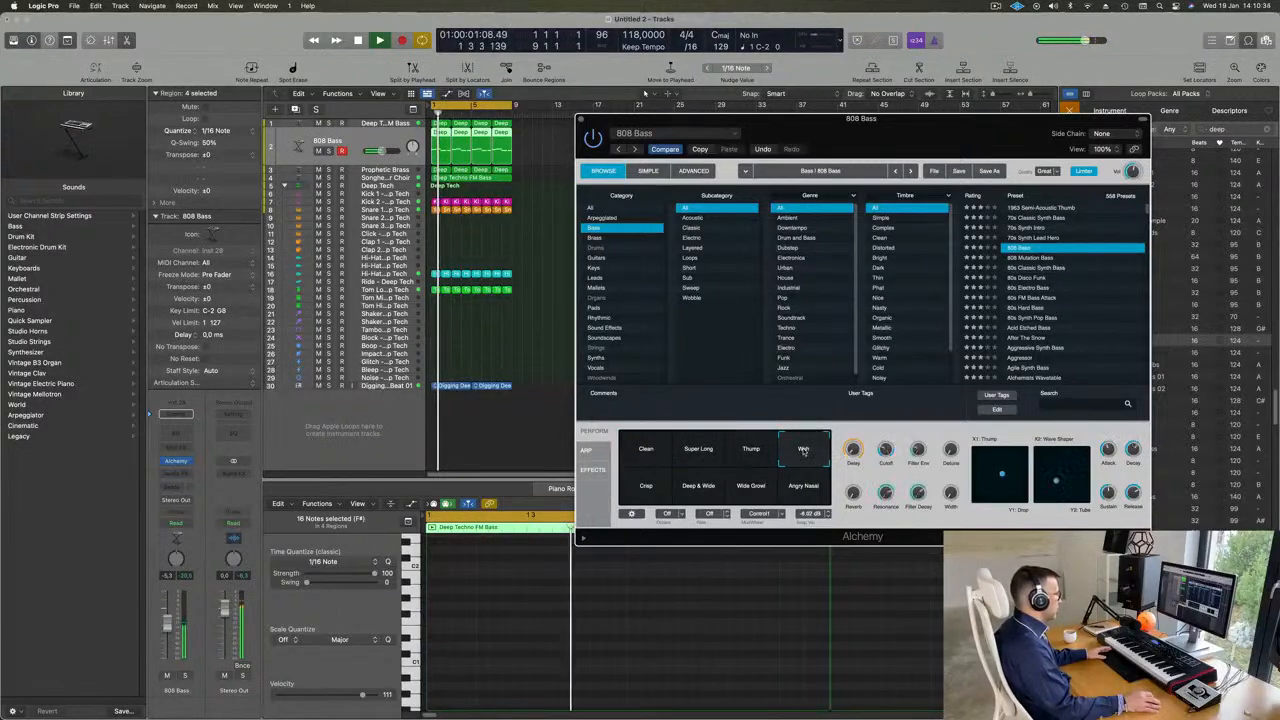
{"action": "left_click", "coordinate": [725, 481]}
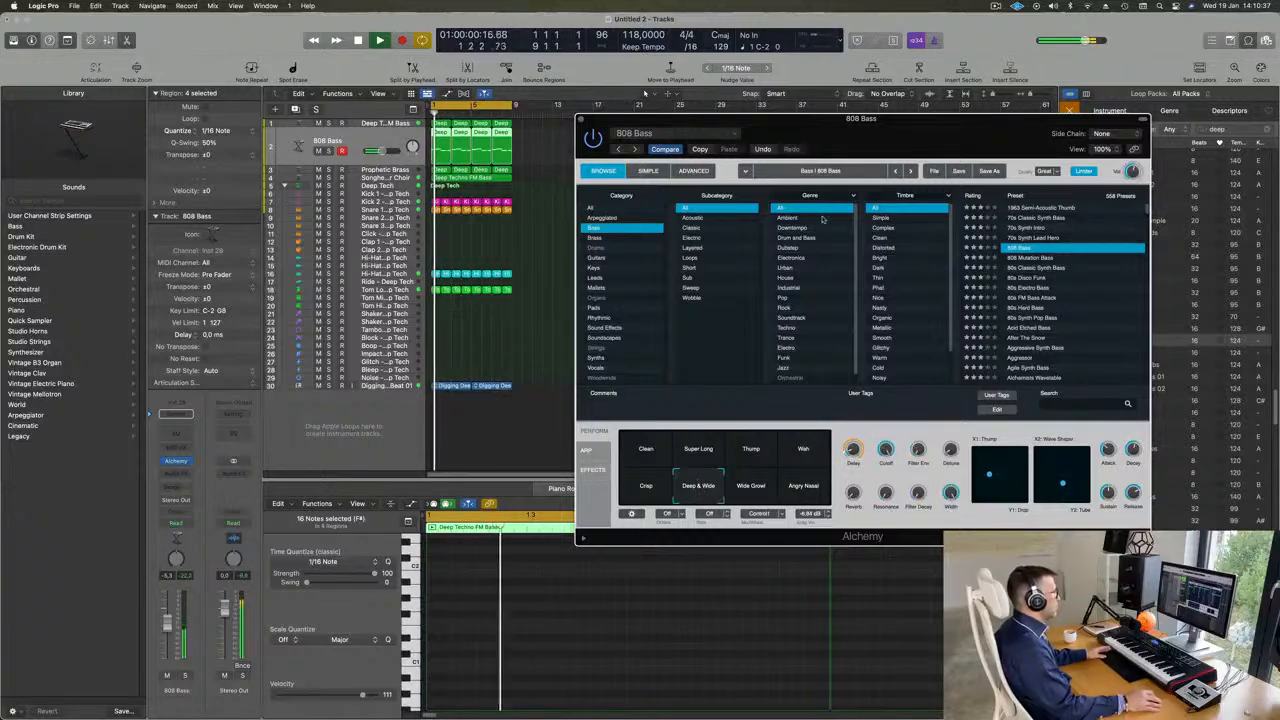
{"action": "left_click_drag", "start_coordinate": [914, 124], "coordinate": [852, 121]}
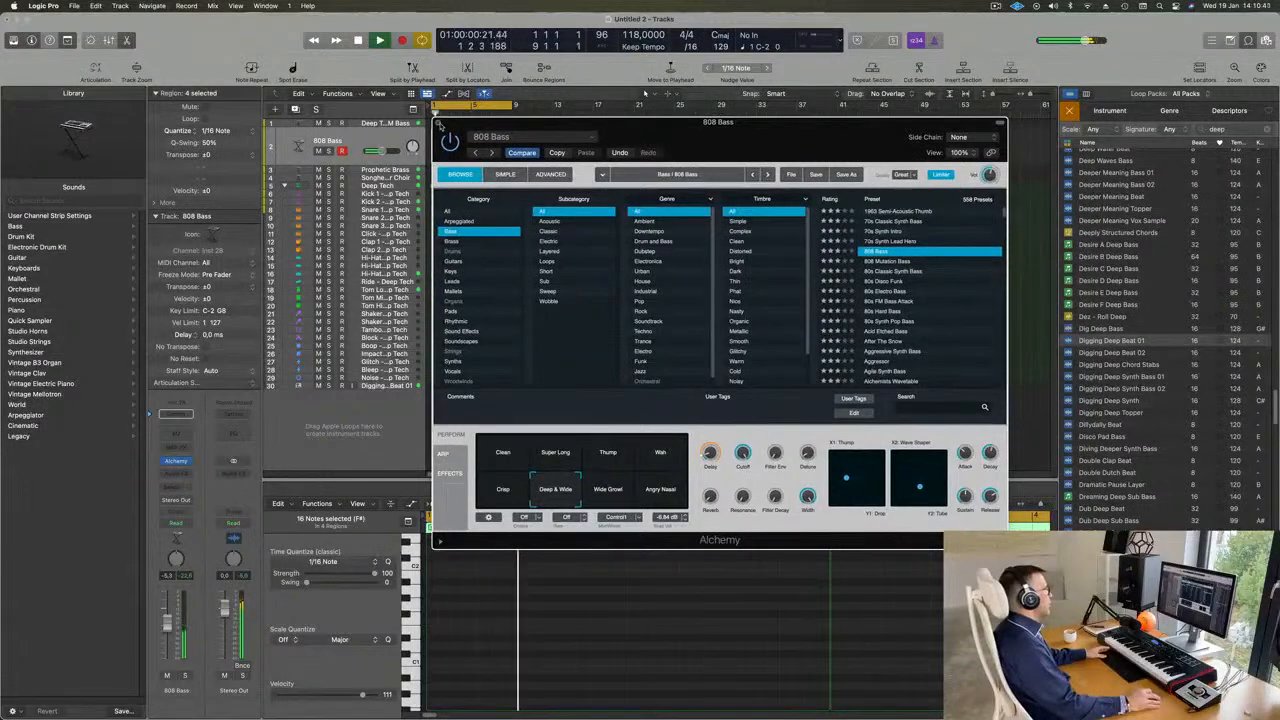
Add a Channel EQ to the Songhellir-Granular Choir track with a 12 dB/Oct low cut at 270 Hz
{"action": "left_click", "coordinate": [437, 122]}
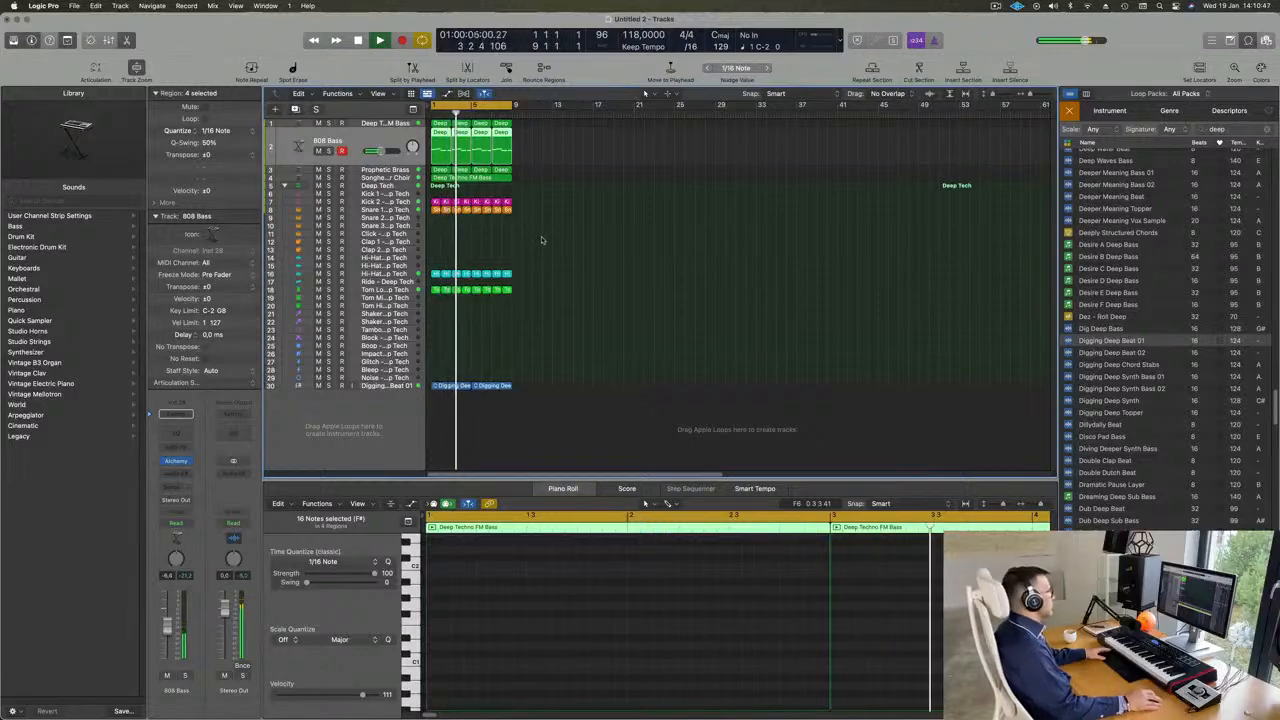
{"action": "scroll", "coordinate": [661, 269], "scroll_direction": "up", "scroll_amount": 6}
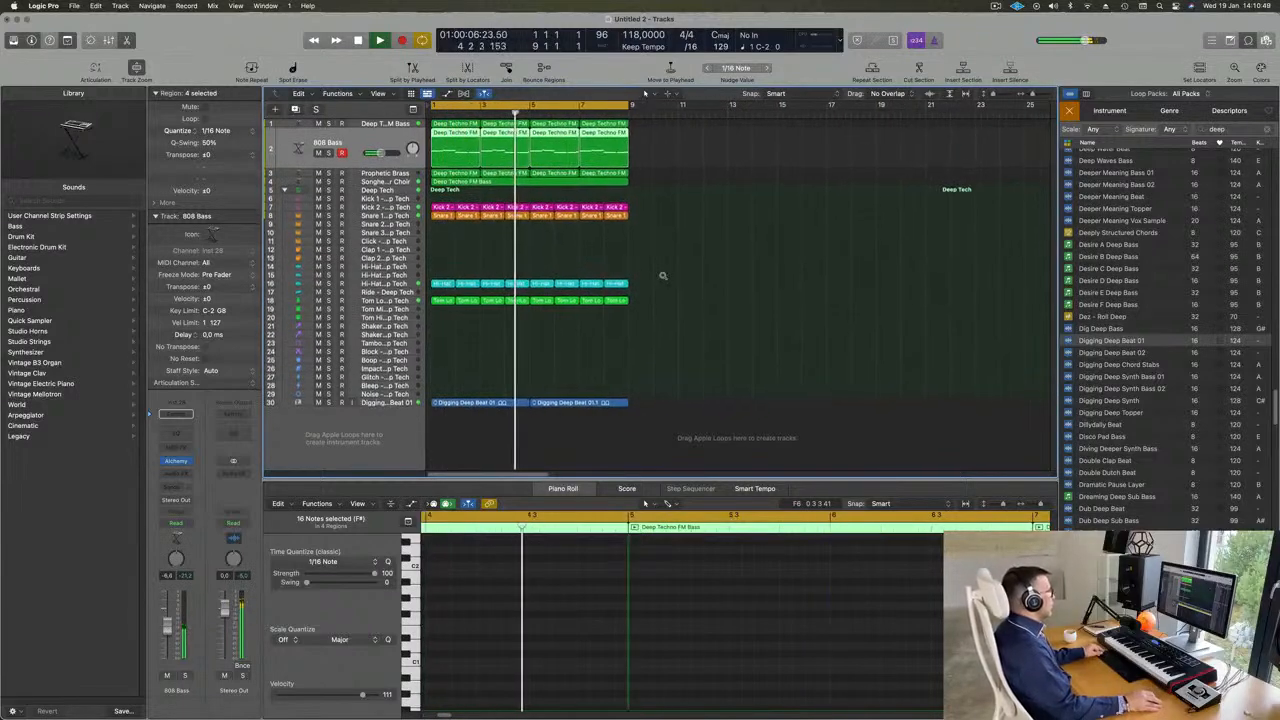
{"action": "key", "text": "Down"}
{"action": "key", "text": "Down"}
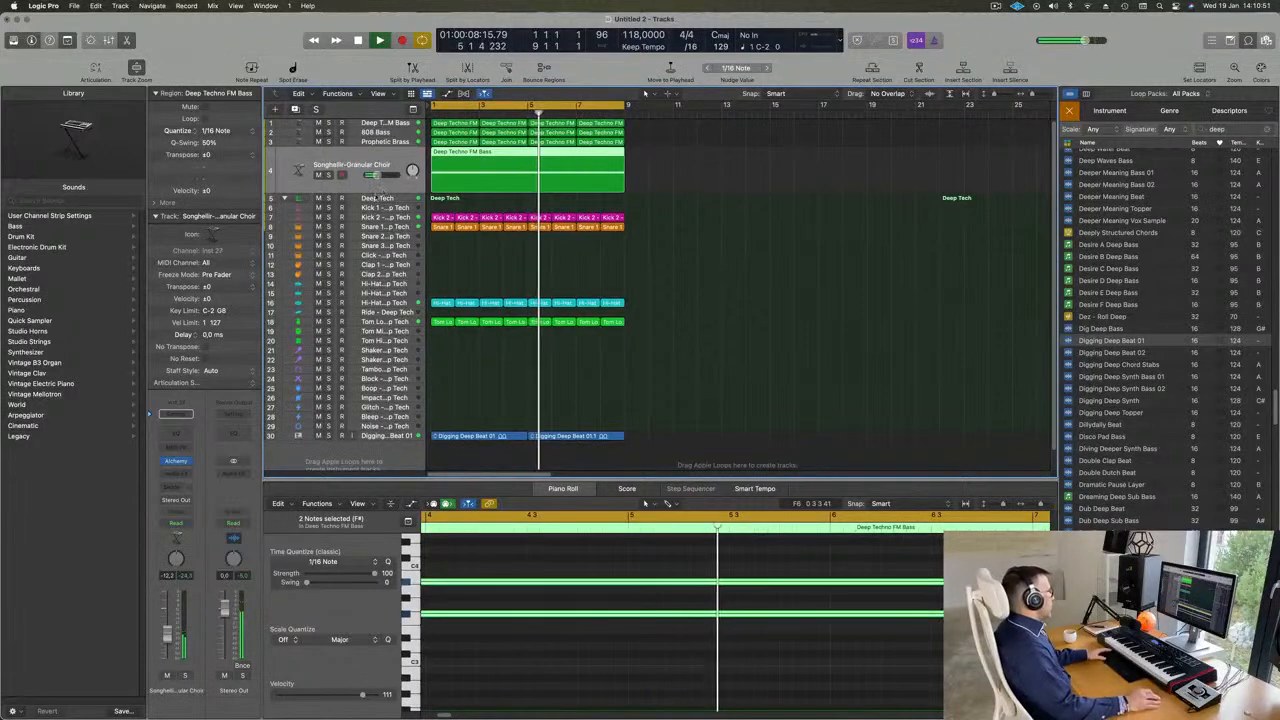
{"action": "left_click", "coordinate": [175, 437]}
{"action": "left_click_drag", "start_coordinate": [455, 250], "coordinate": [738, 247]}
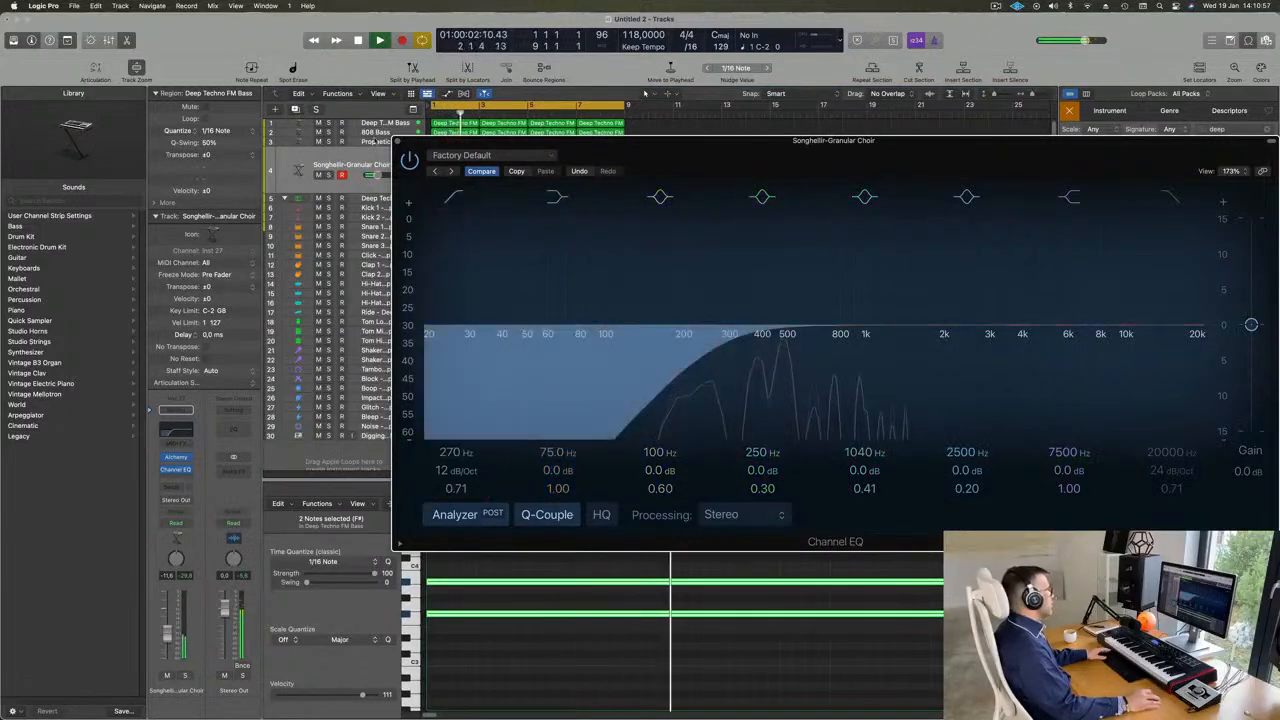
{"action": "left_click", "coordinate": [397, 141]}
Add a Channel EQ to the Deep Techno FM Bass track with a 12 dB/Oct low cut at 154 Hz
{"action": "left_click", "coordinate": [335, 137]}
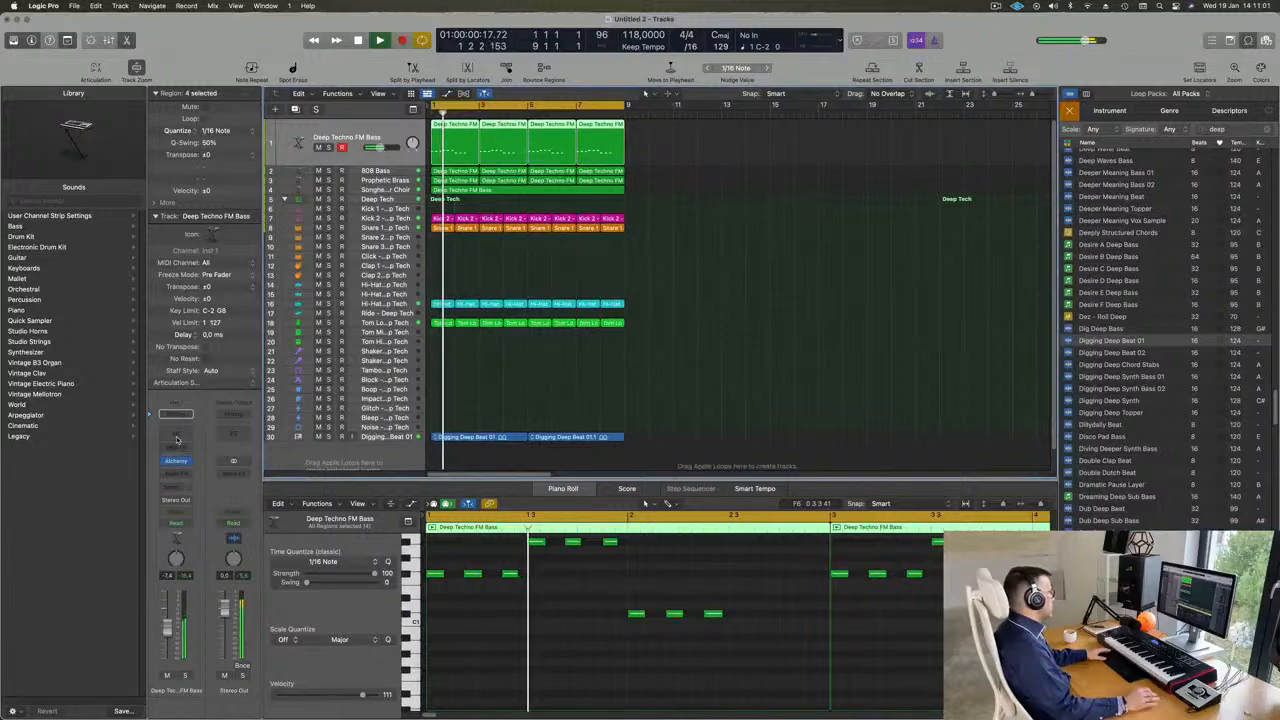
{"action": "left_click", "coordinate": [175, 413]}
{"action": "left_click_drag", "start_coordinate": [432, 335], "coordinate": [652, 340]}
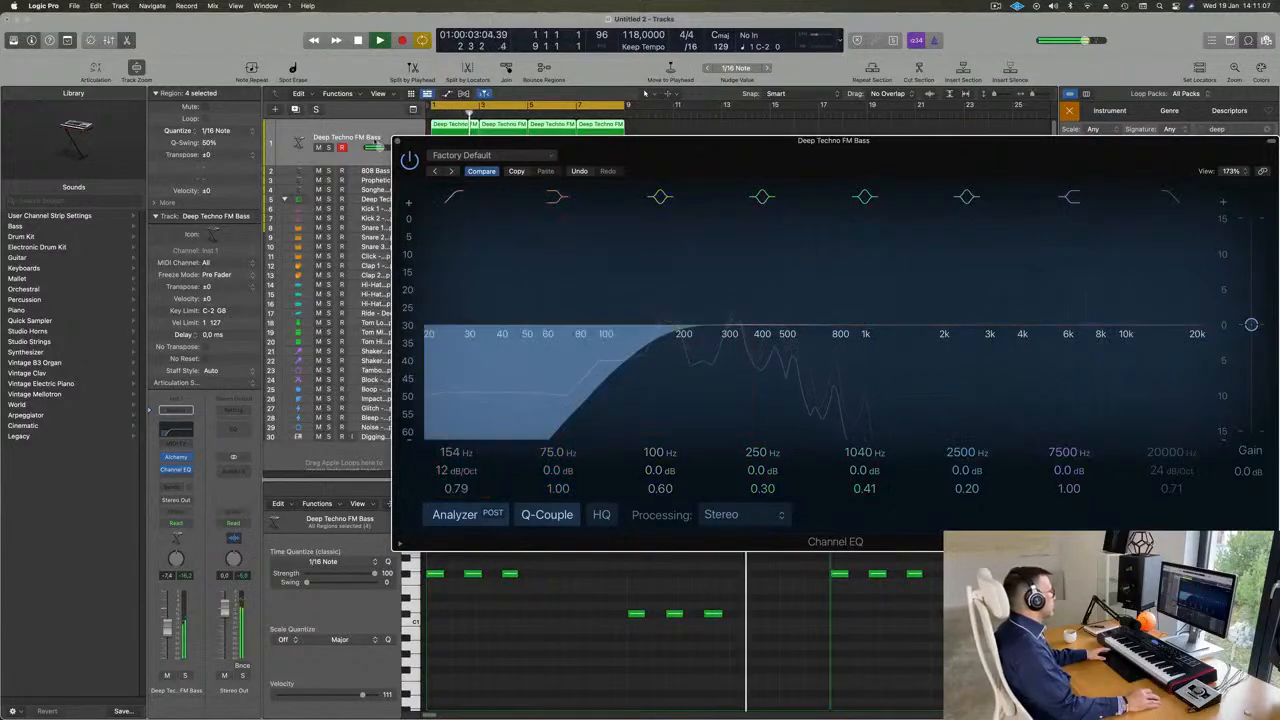
{"action": "left_click", "coordinate": [396, 143]}
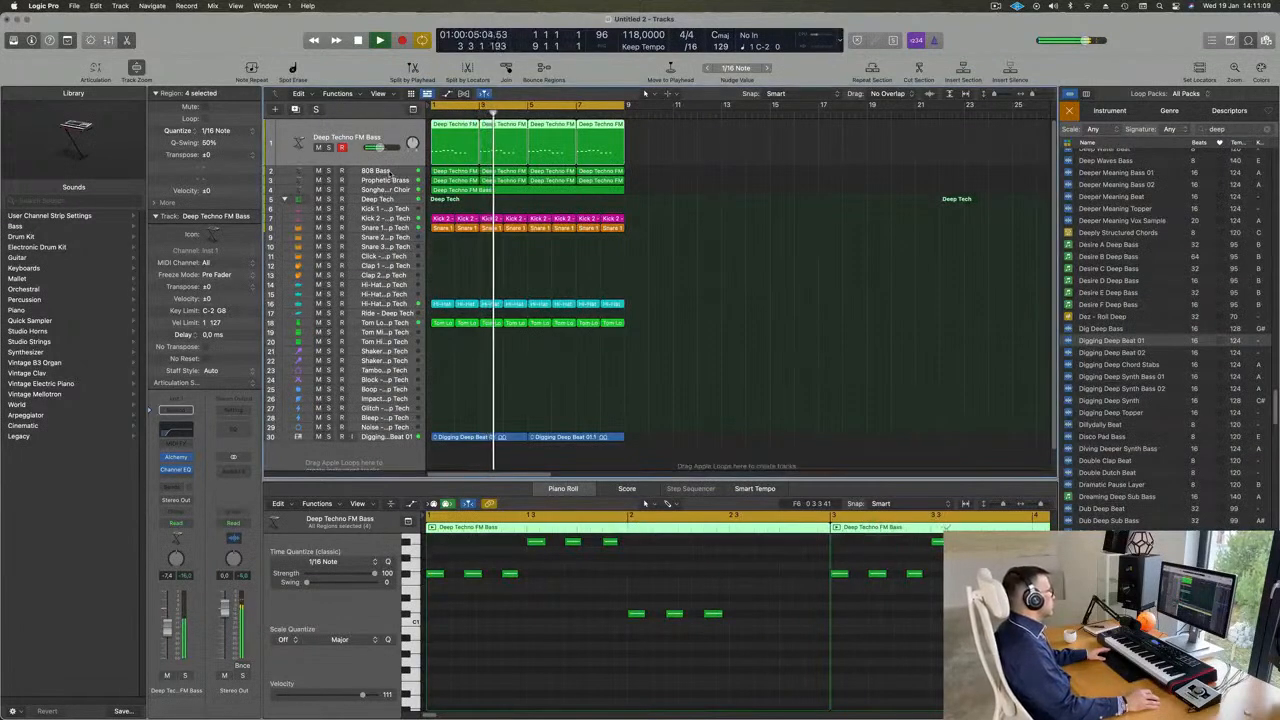
Solo the 808 Bass and Prophetic Brass tracks briefly in turn during playback and review their notes in the Piano Roll
{"action": "left_click", "coordinate": [374, 170]}
{"action": "left_click", "coordinate": [328, 157]}
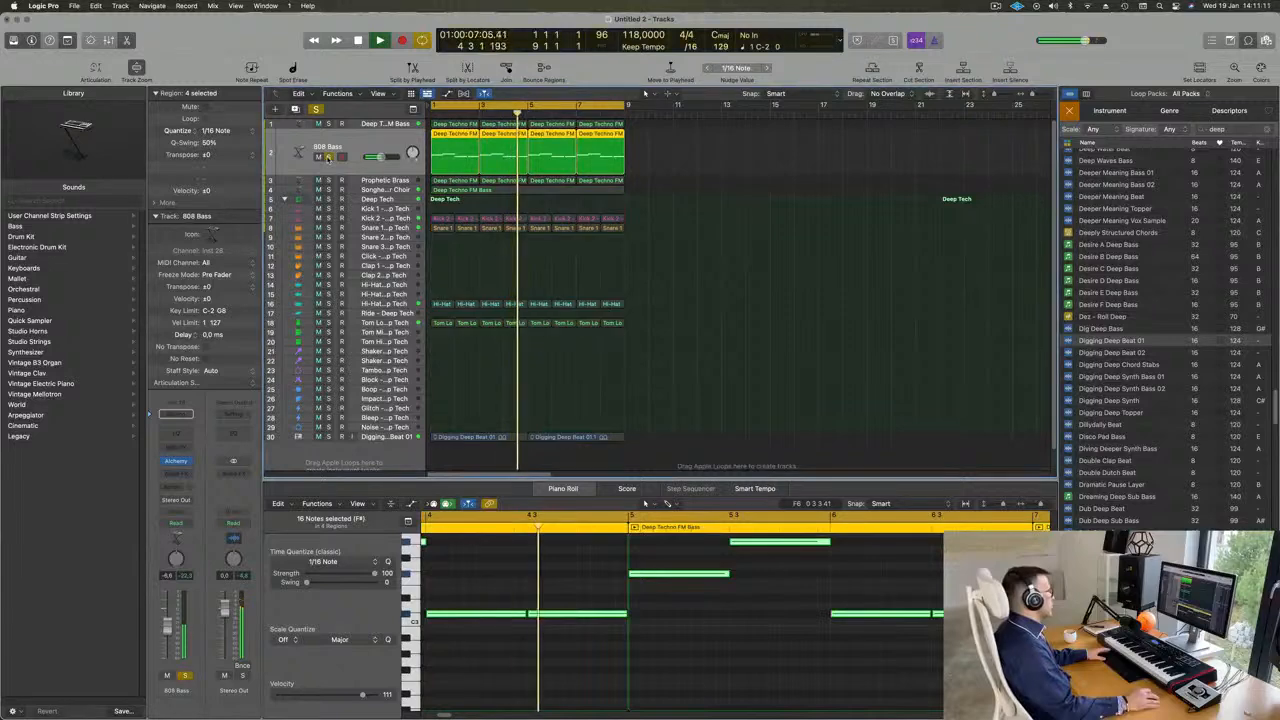
{"action": "left_click", "coordinate": [328, 157]}
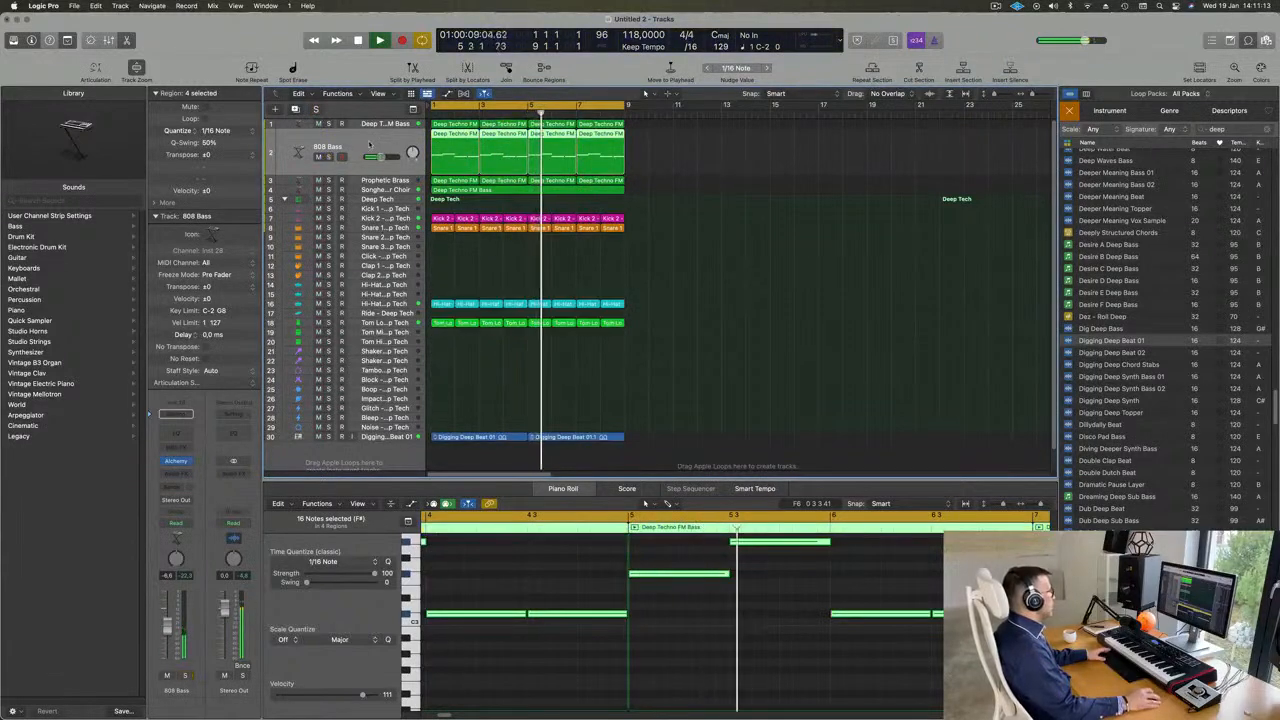
{"action": "scroll", "coordinate": [527, 601], "scroll_direction": "down", "scroll_amount": 5}
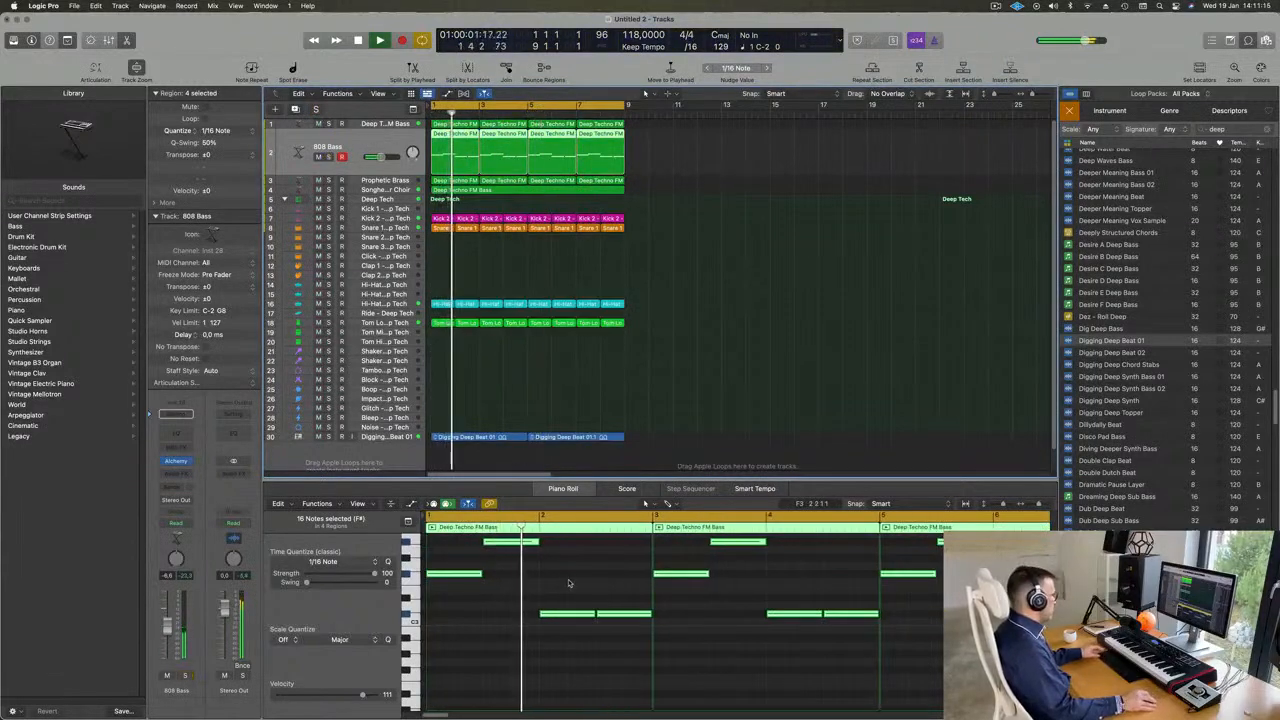
{"action": "left_click", "coordinate": [570, 585]}
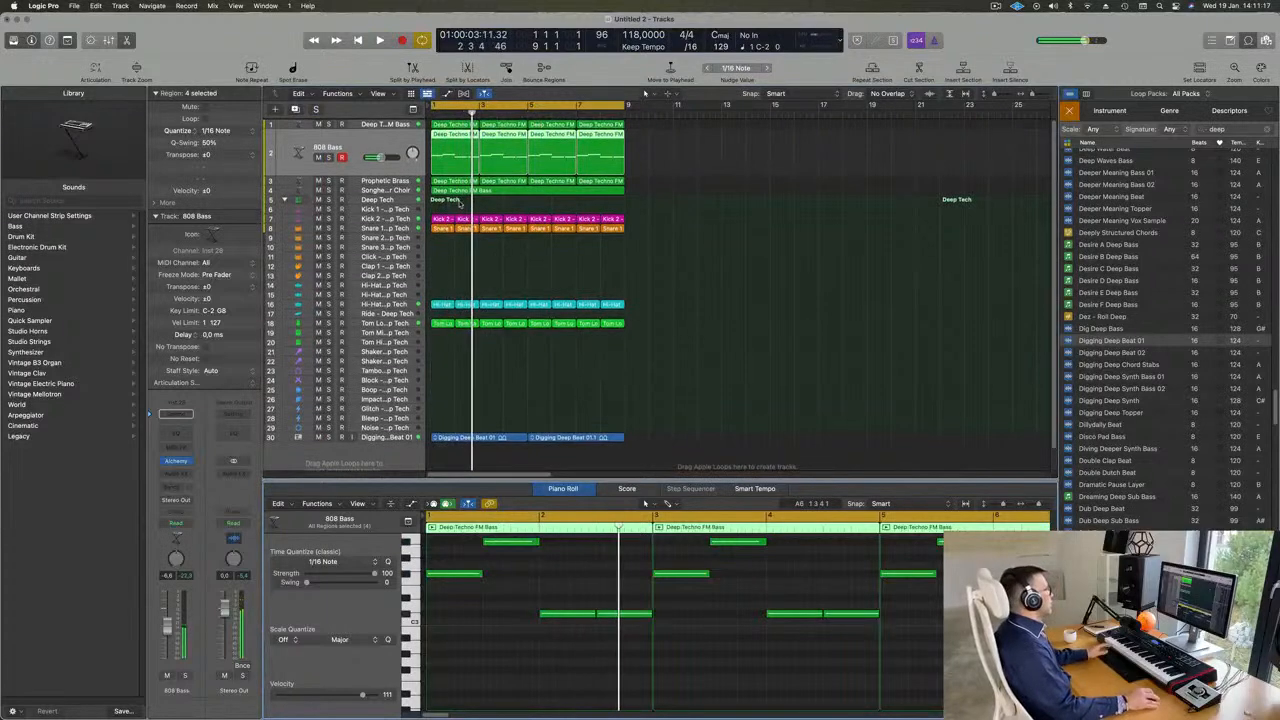
{"action": "left_click", "coordinate": [385, 180]}
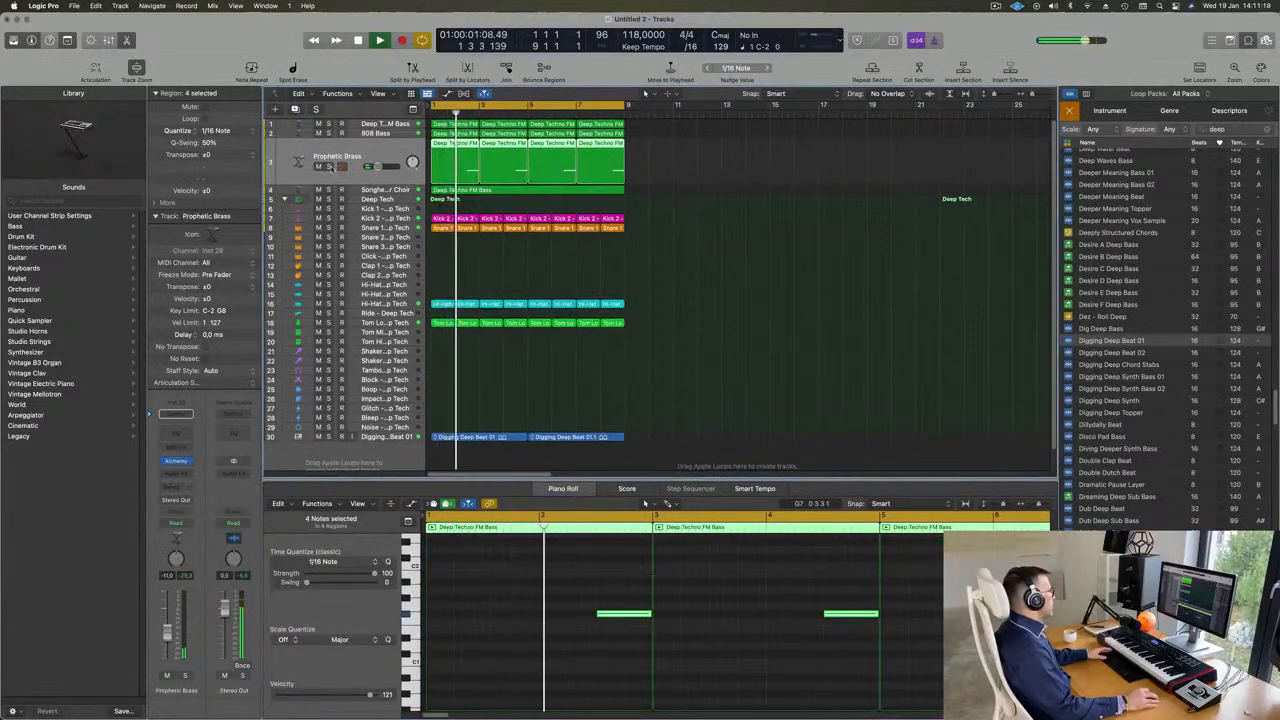
{"action": "left_click", "coordinate": [329, 167]}
{"action": "left_click", "coordinate": [329, 167]}
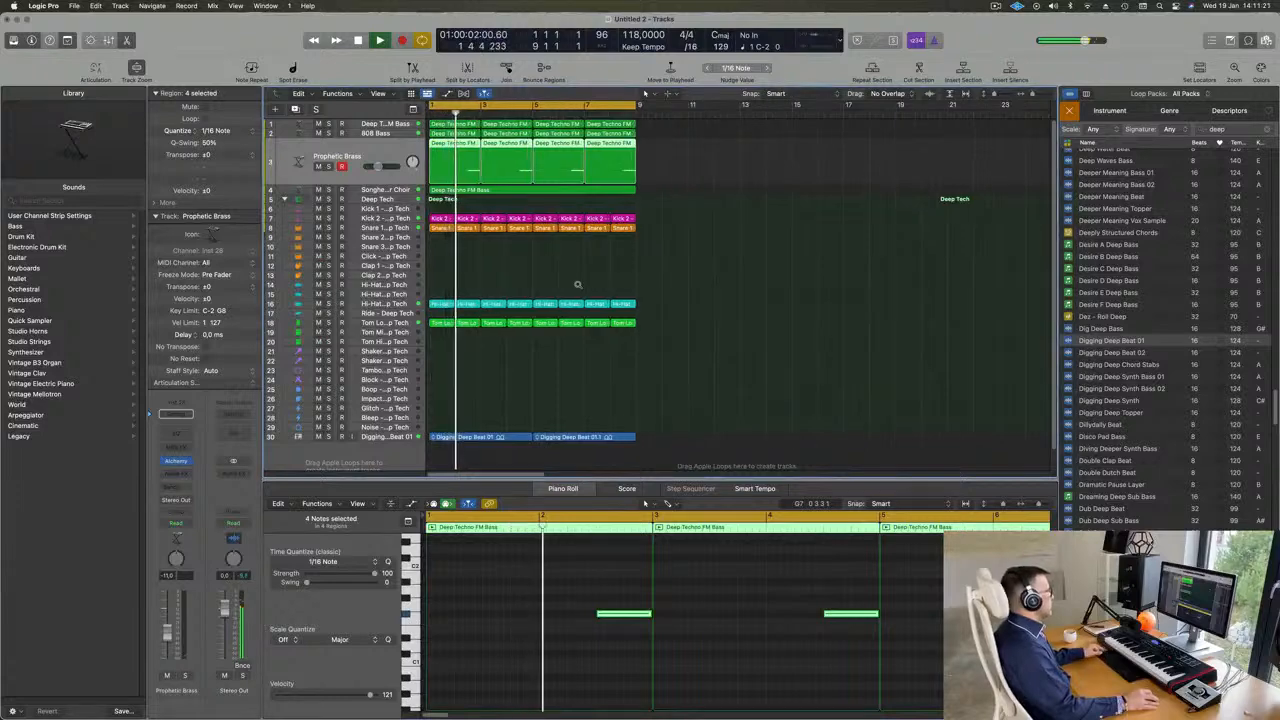
Copy the first Snare 1 region down onto the Snare 2 track at bar 1
{"action": "key", "text": "super+Right"}
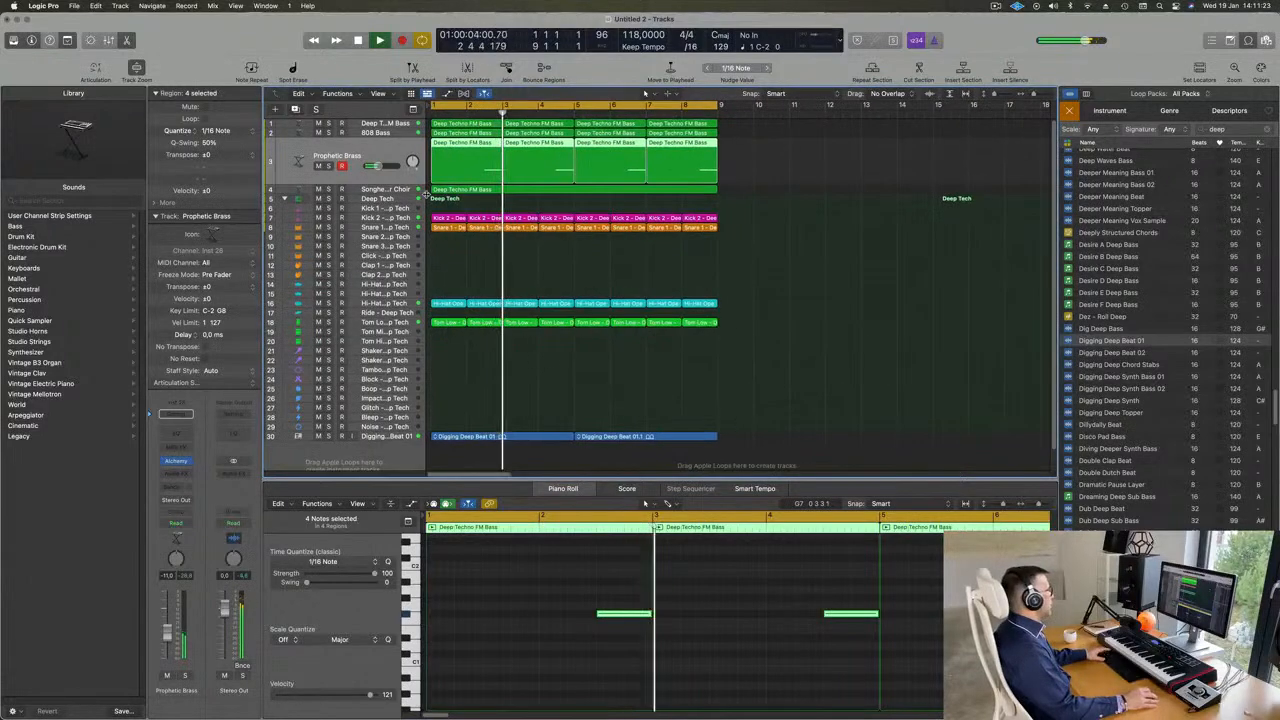
{"action": "left_click", "coordinate": [441, 230]}
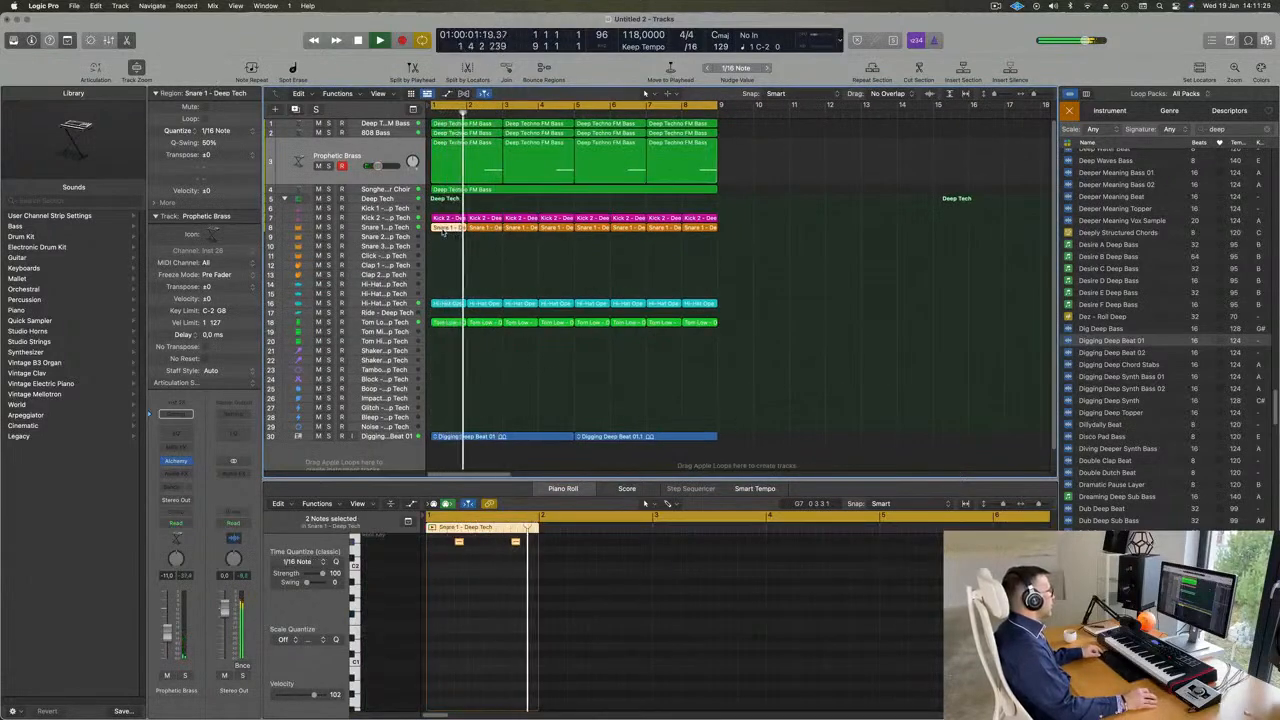
{"action": "left_click_drag", "start_coordinate": [441, 230], "coordinate": [445, 240]}
Rework the copied snare region into three hits, a sixteenth before beats 2 and 4 and one within beat 4, raised an octave
{"action": "left_click_drag", "start_coordinate": [458, 542], "coordinate": [458, 576]}
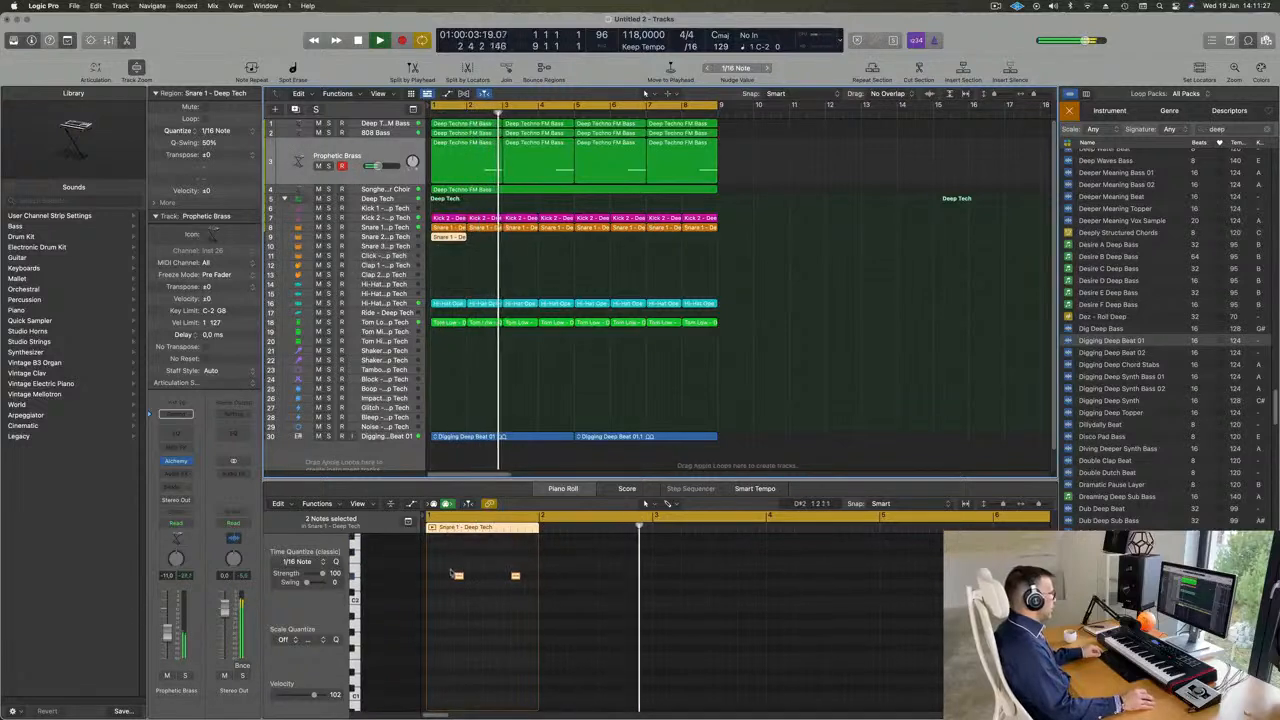
{"action": "key", "text": "Delete"}
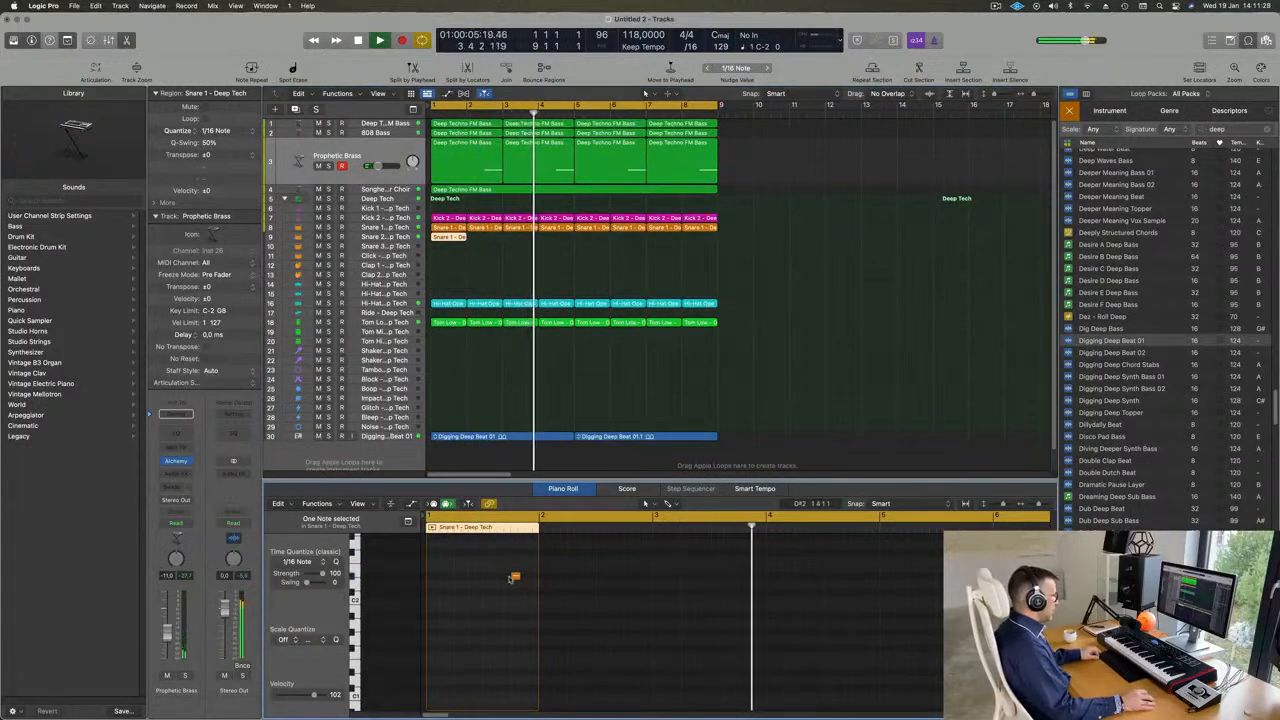
{"action": "left_click_drag", "start_coordinate": [515, 578], "coordinate": [451, 580]}
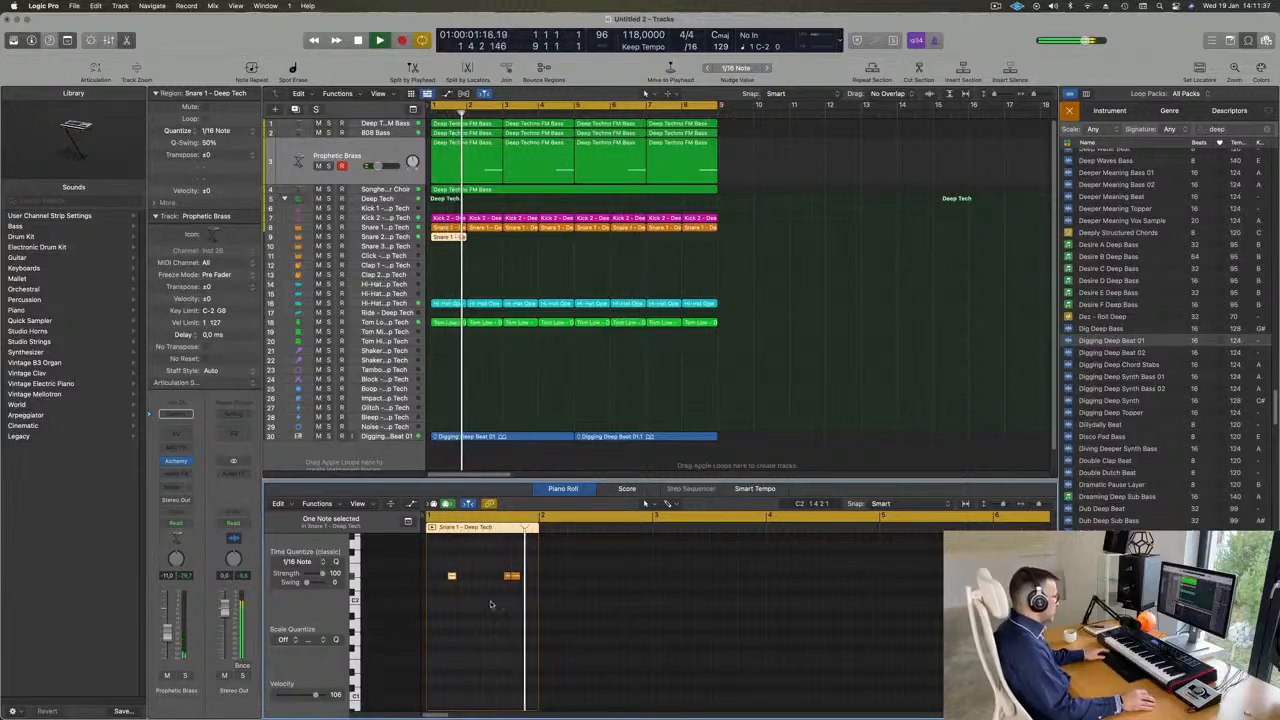
{"action": "left_click_drag", "start_coordinate": [515, 580], "coordinate": [528, 572]}
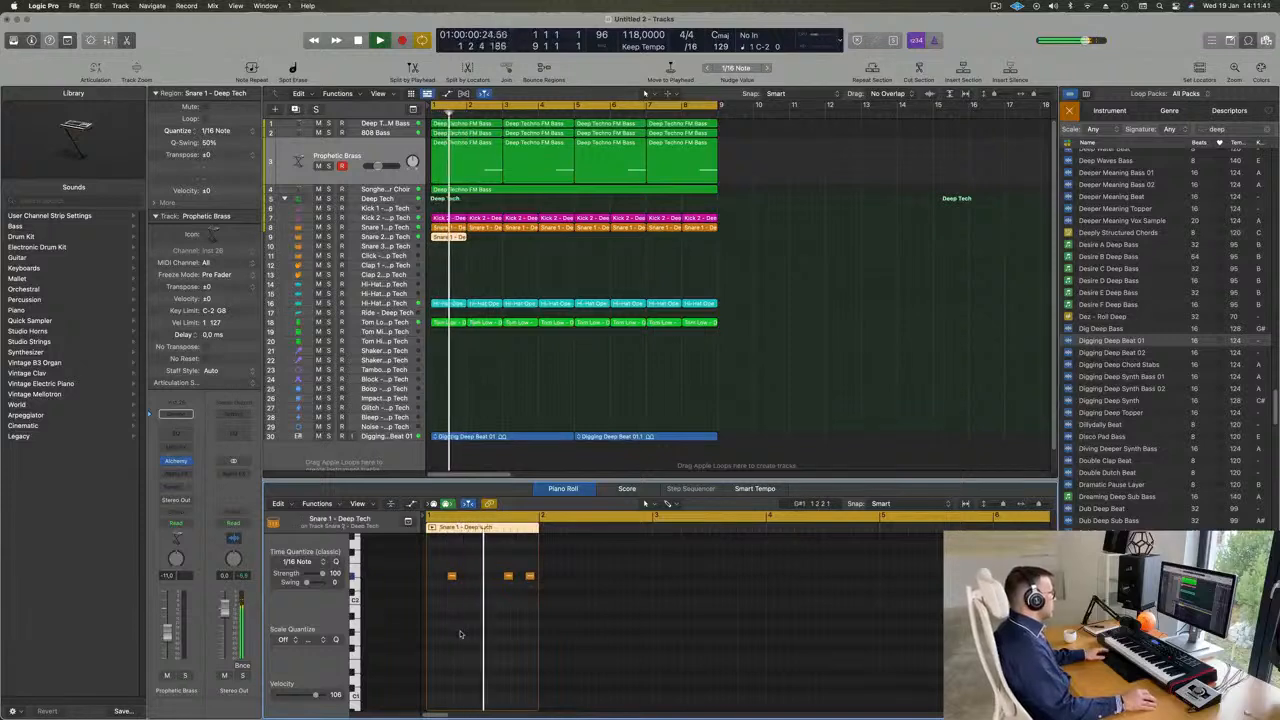
{"action": "key", "text": "super+a"}
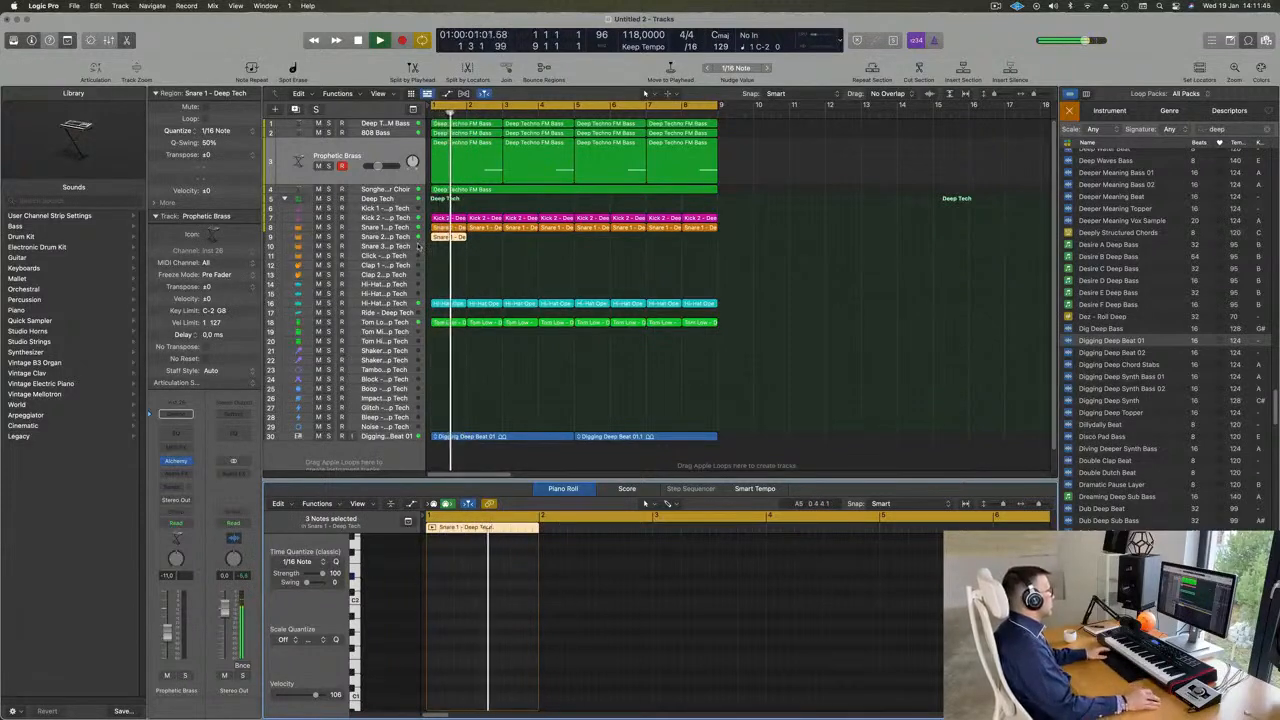
Lower the Snare 2 track's volume to about -26 dB and check it by playing the loop from the start
{"action": "left_click", "coordinate": [448, 237]}
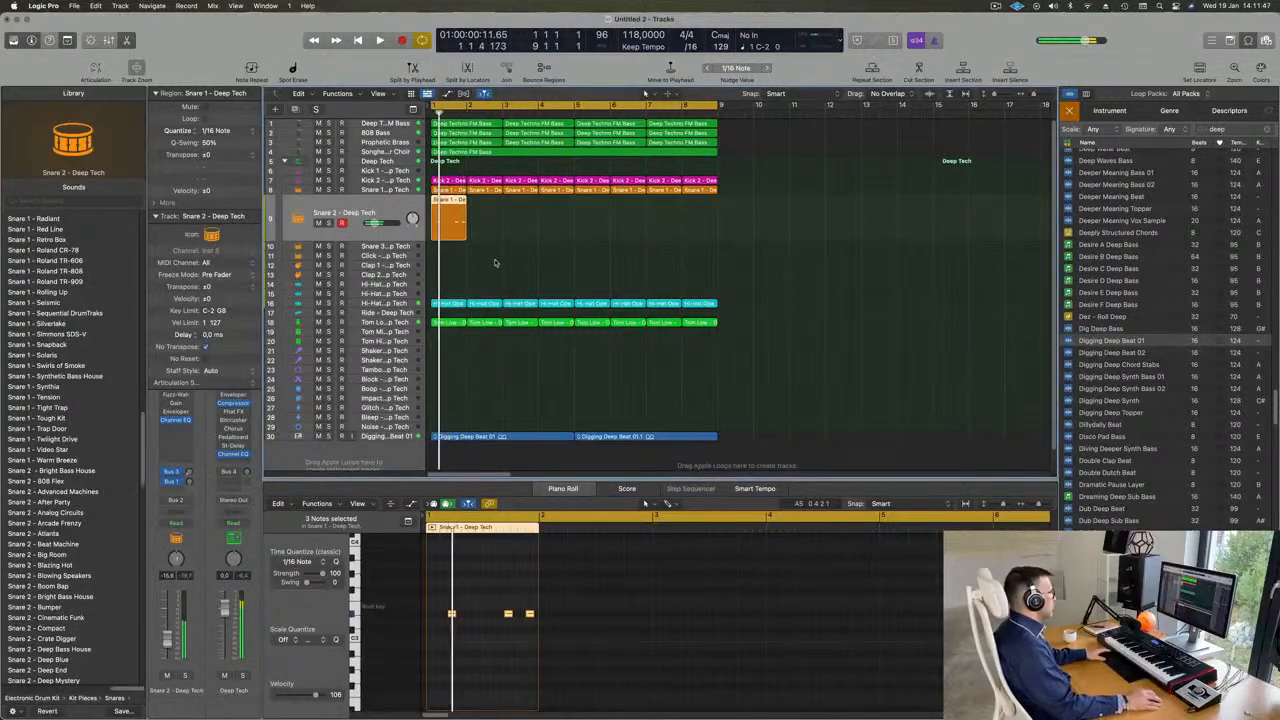
{"action": "left_click", "coordinate": [480, 331]}
{"action": "left_click", "coordinate": [455, 226]}
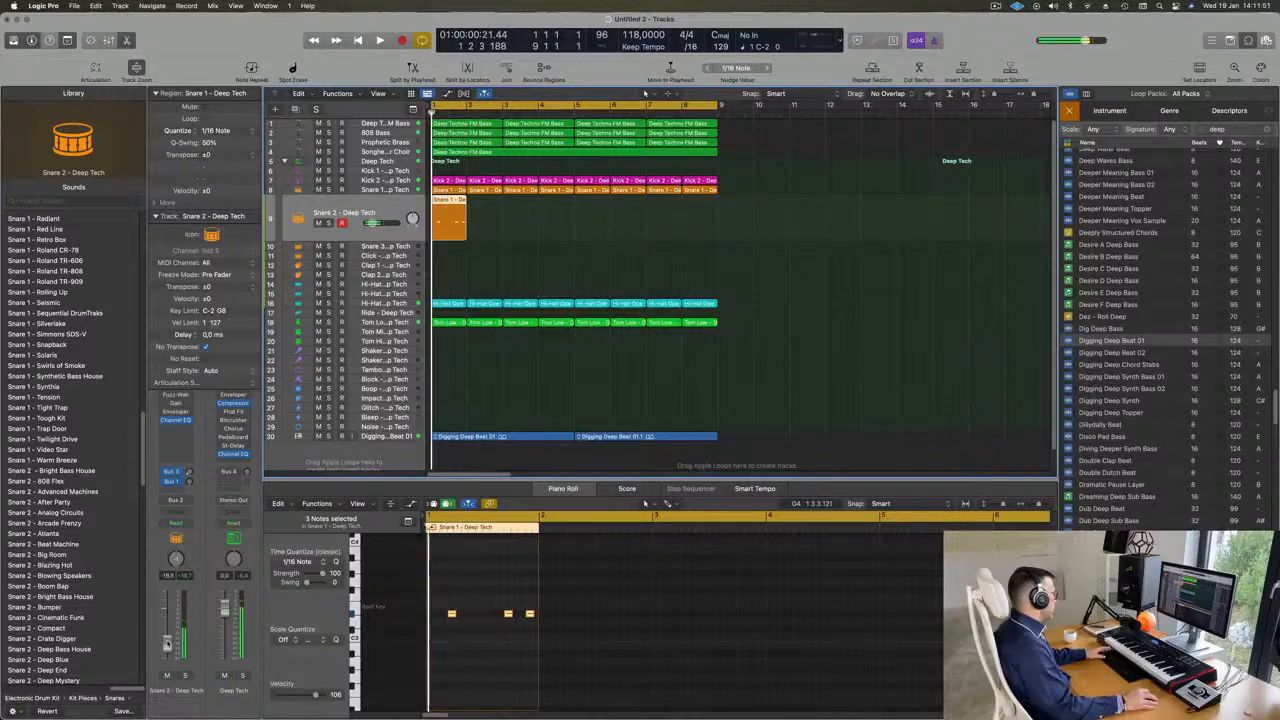
{"action": "left_click_drag", "start_coordinate": [167, 607], "coordinate": [167, 648]}
{"action": "key", "text": "Return"}
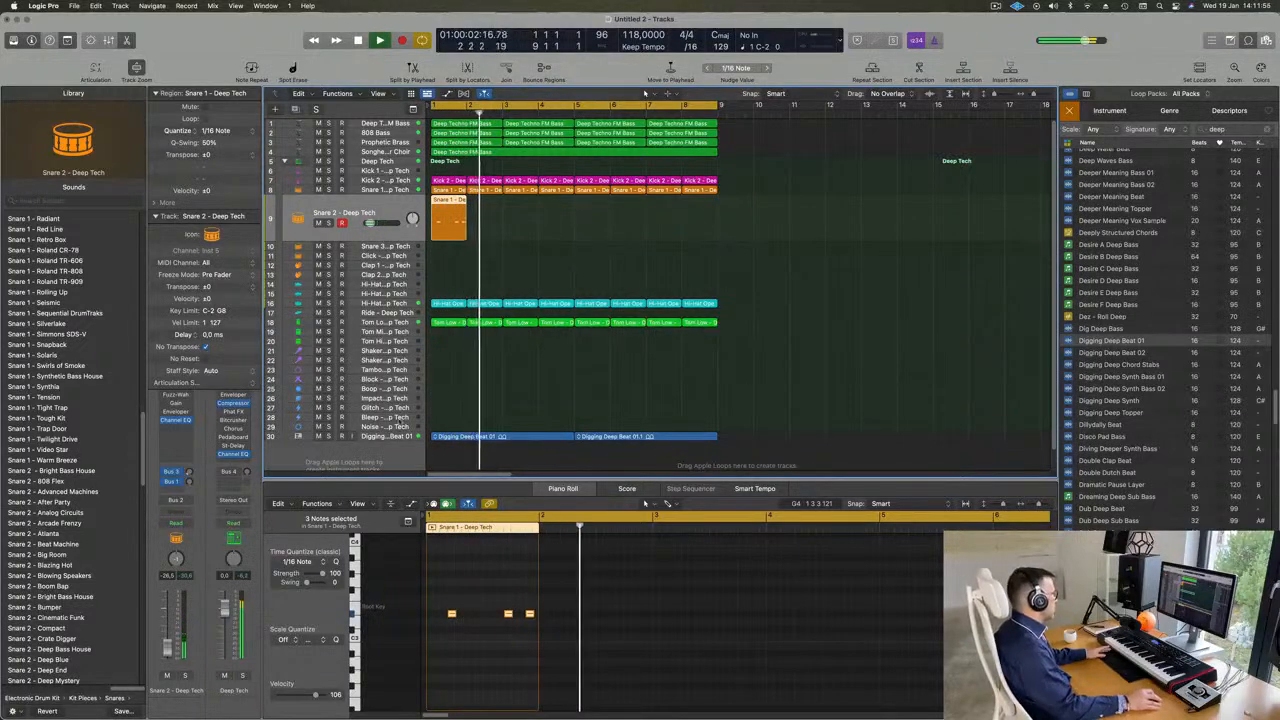
{"action": "key", "text": "Return"}
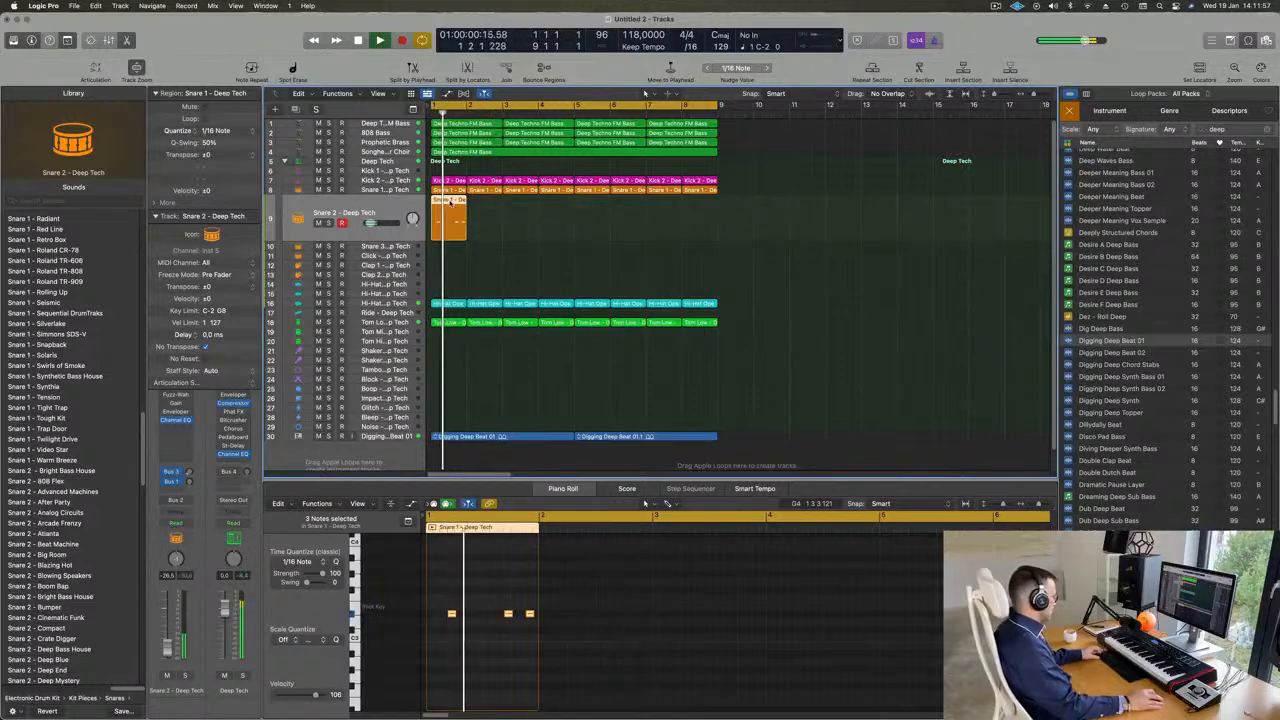
Copy the Snare 2 region to bar 3, then duplicate both regions to bars 5 and 7
{"action": "left_click_drag", "start_coordinate": [449, 201], "coordinate": [526, 212]}
{"action": "left_click", "coordinate": [444, 218], "text": "shift"}
{"action": "left_click_drag", "start_coordinate": [444, 218], "coordinate": [585, 218]}
{"action": "left_click", "coordinate": [562, 280], "text": "ctrl+alt"}
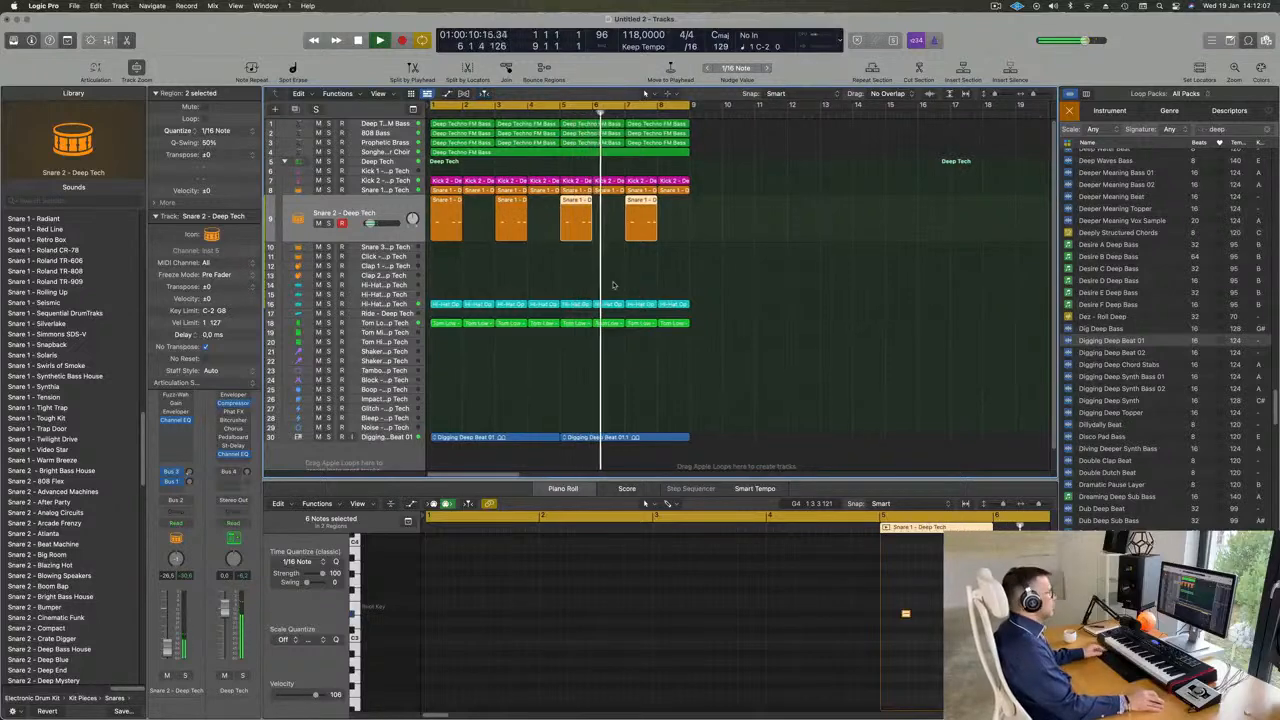
Dismiss the project save dialog and restart playback from the beginning with no regions selected
{"action": "key", "text": "super+s"}
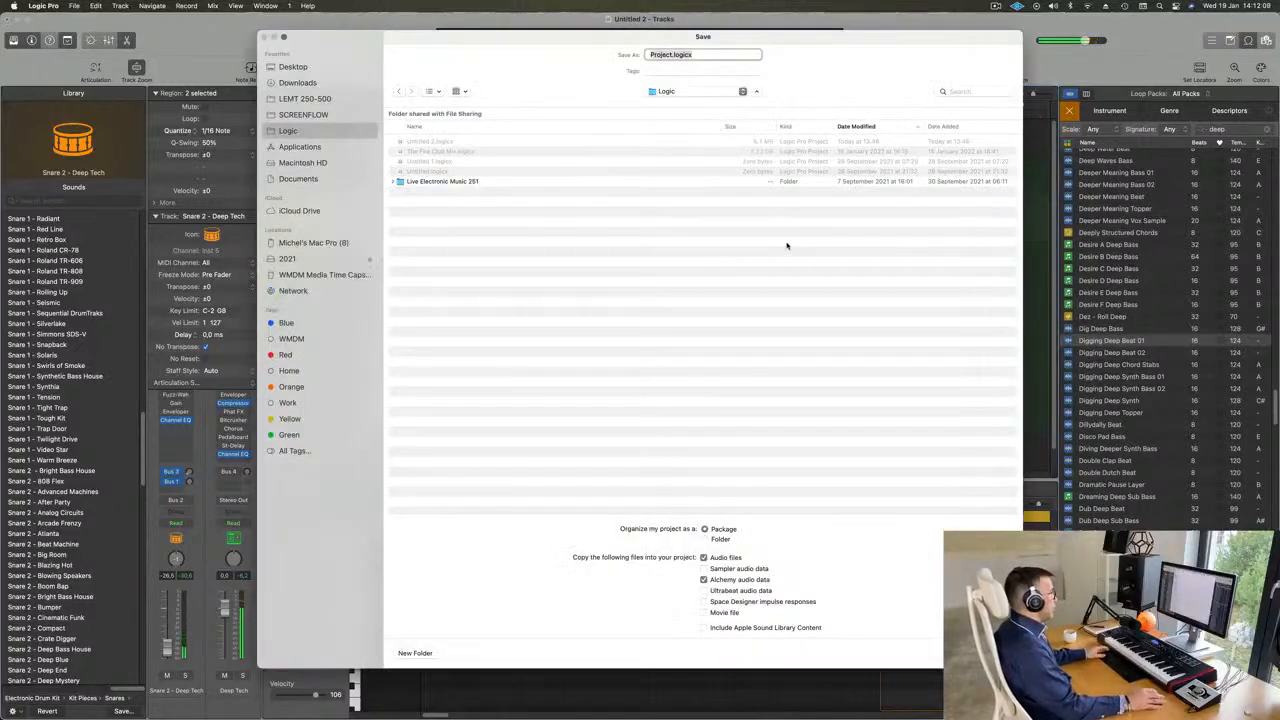
{"action": "key", "text": "Escape"}
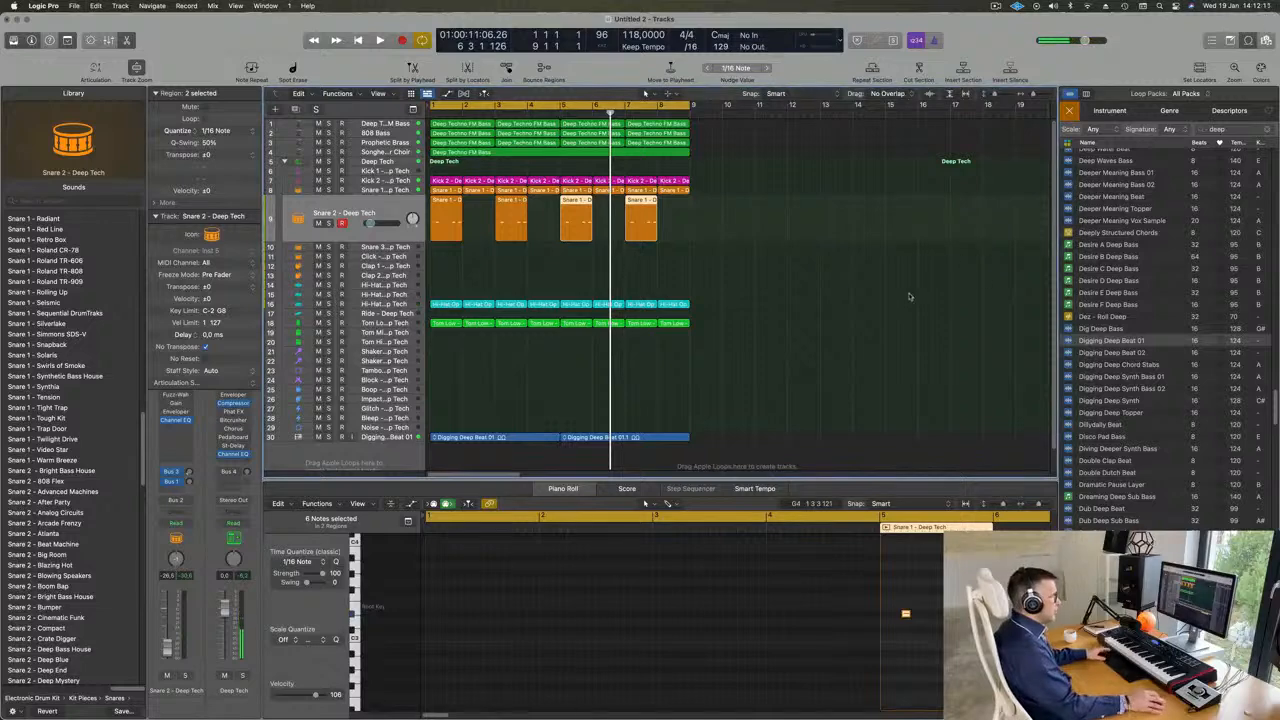
{"action": "key", "text": "Return"}
{"action": "key", "text": "space"}
{"action": "left_click", "coordinate": [902, 300]}
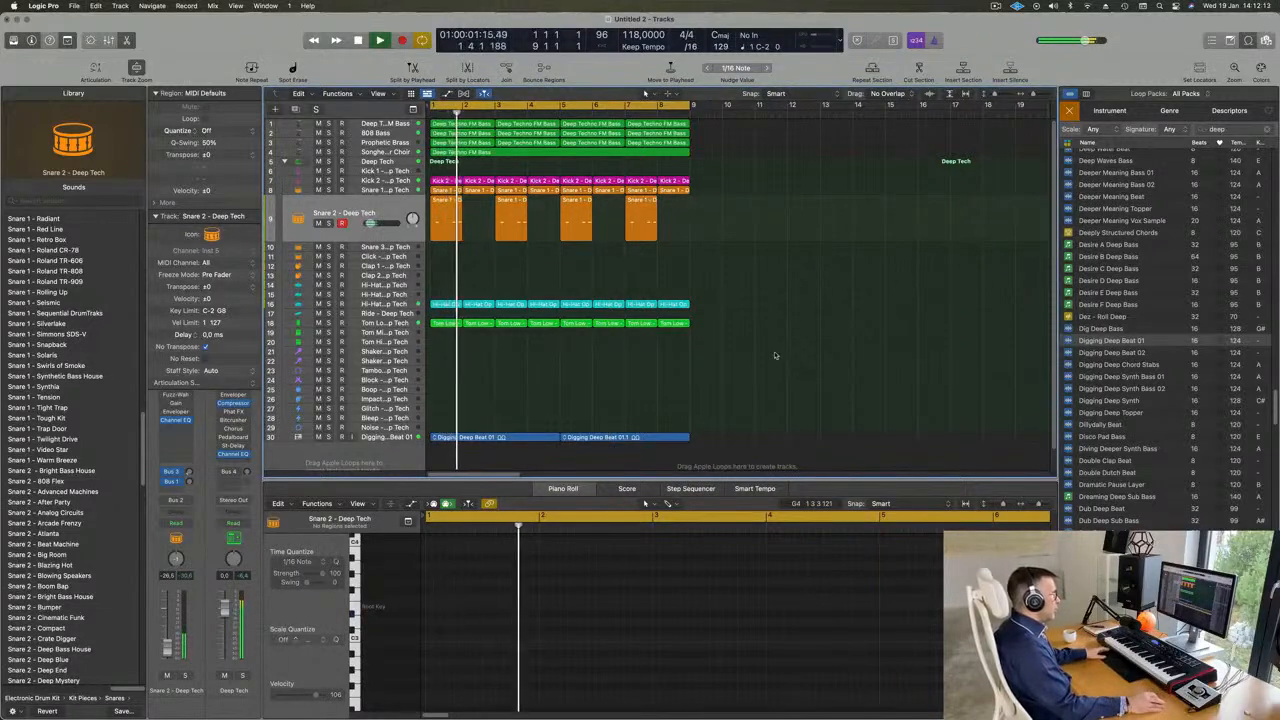
Close the loop browser to widen the tracks area
{"action": "scroll", "coordinate": [770, 355], "scroll_direction": "down", "scroll_amount": 1}
{"action": "scroll", "coordinate": [1155, 421], "scroll_direction": "down", "scroll_amount": 5}
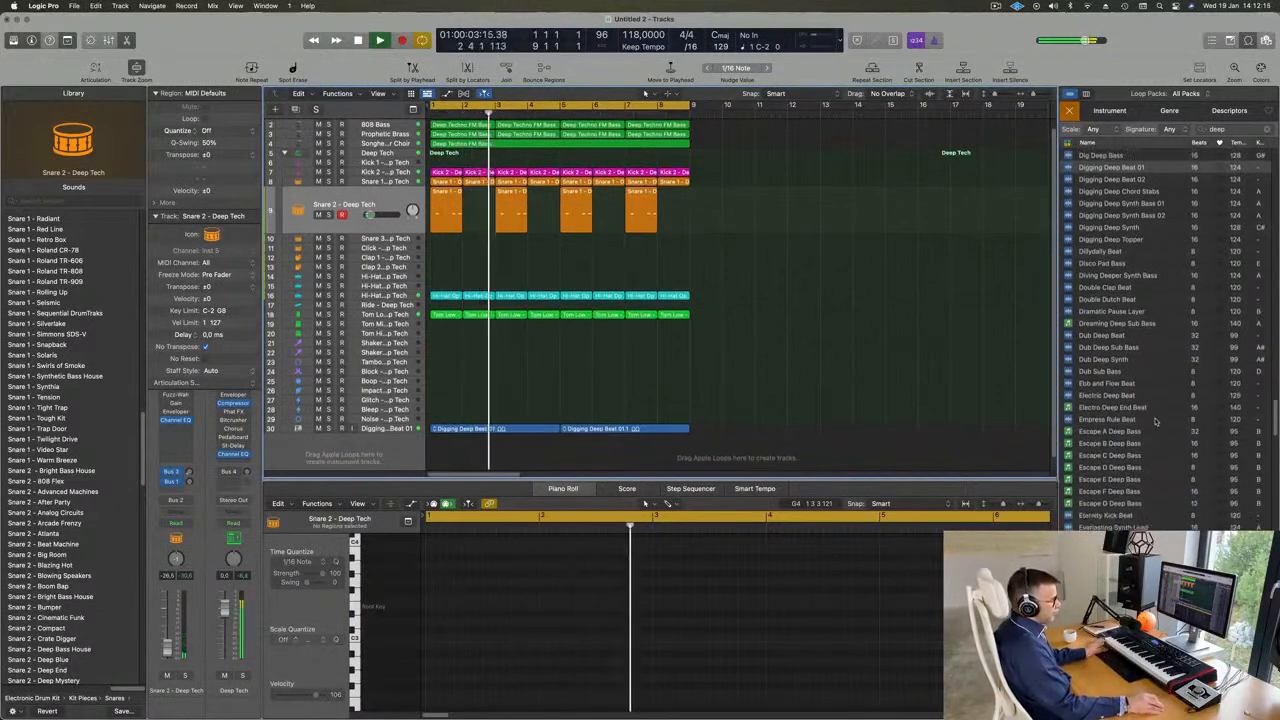
{"action": "scroll", "coordinate": [1155, 421], "scroll_direction": "down", "scroll_amount": 2}
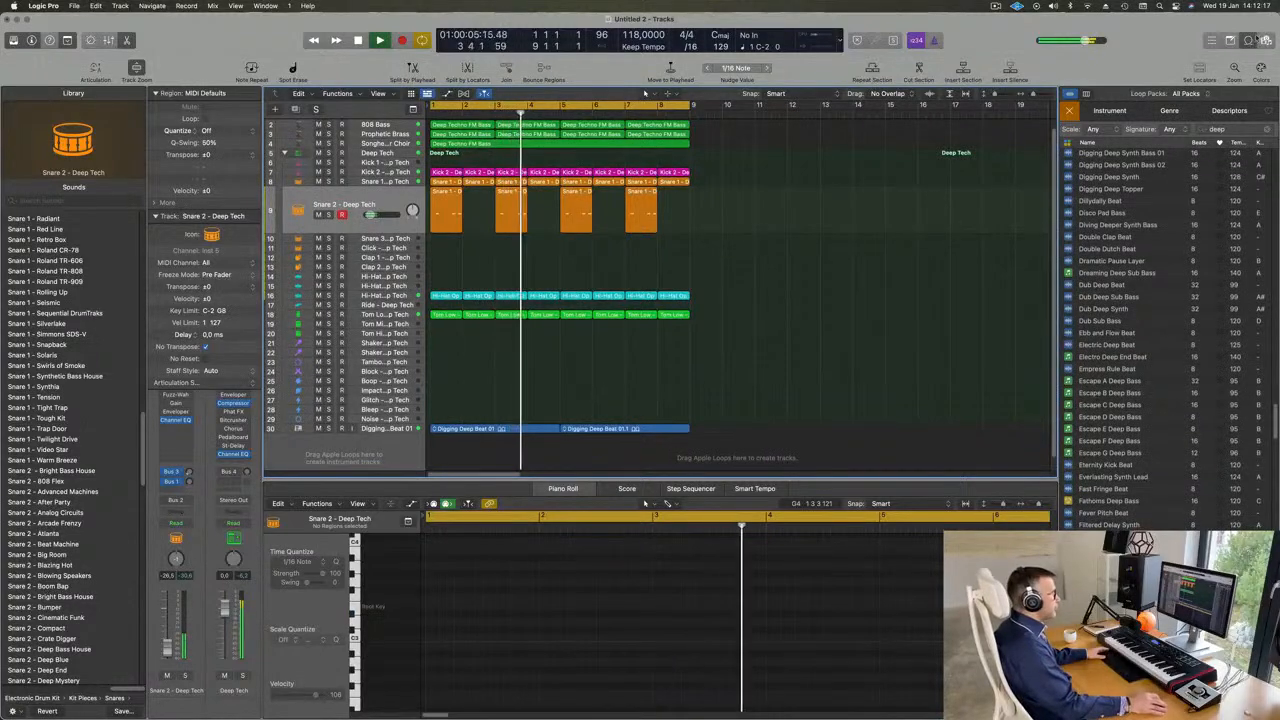
{"action": "key", "text": "o"}
{"action": "key", "text": "super+Right"}
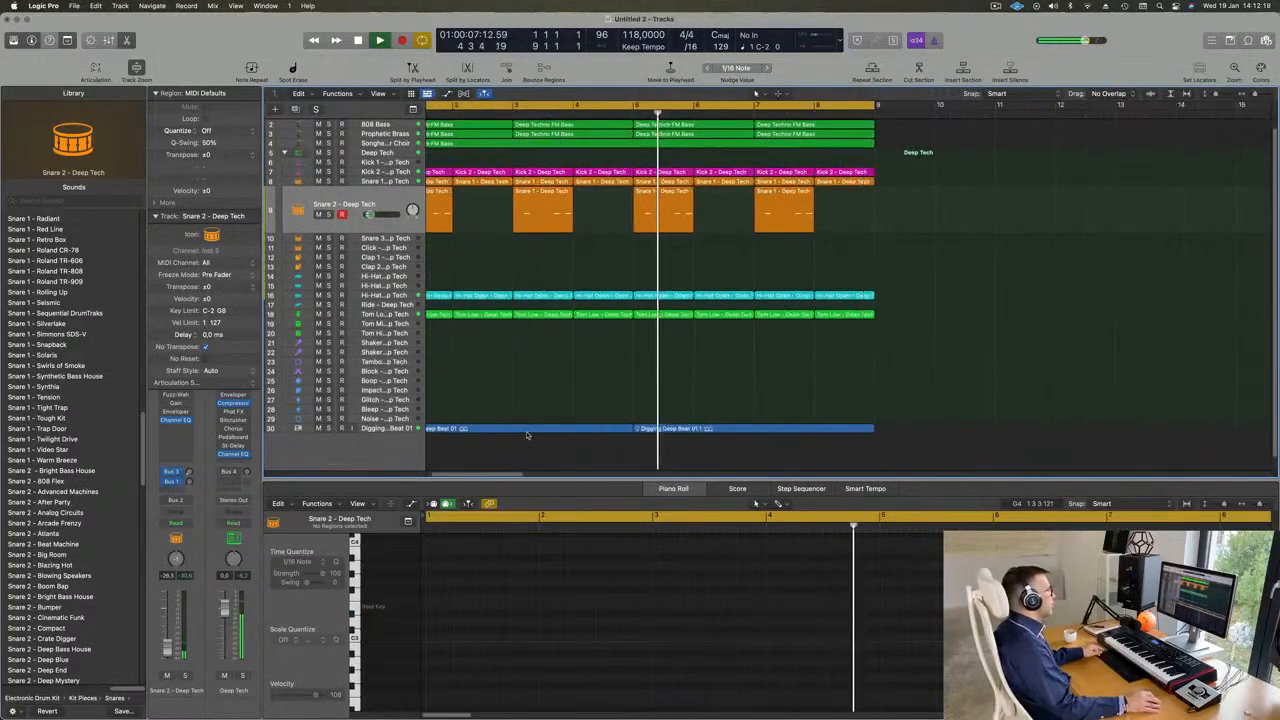
{"action": "key", "text": "super+Right"}
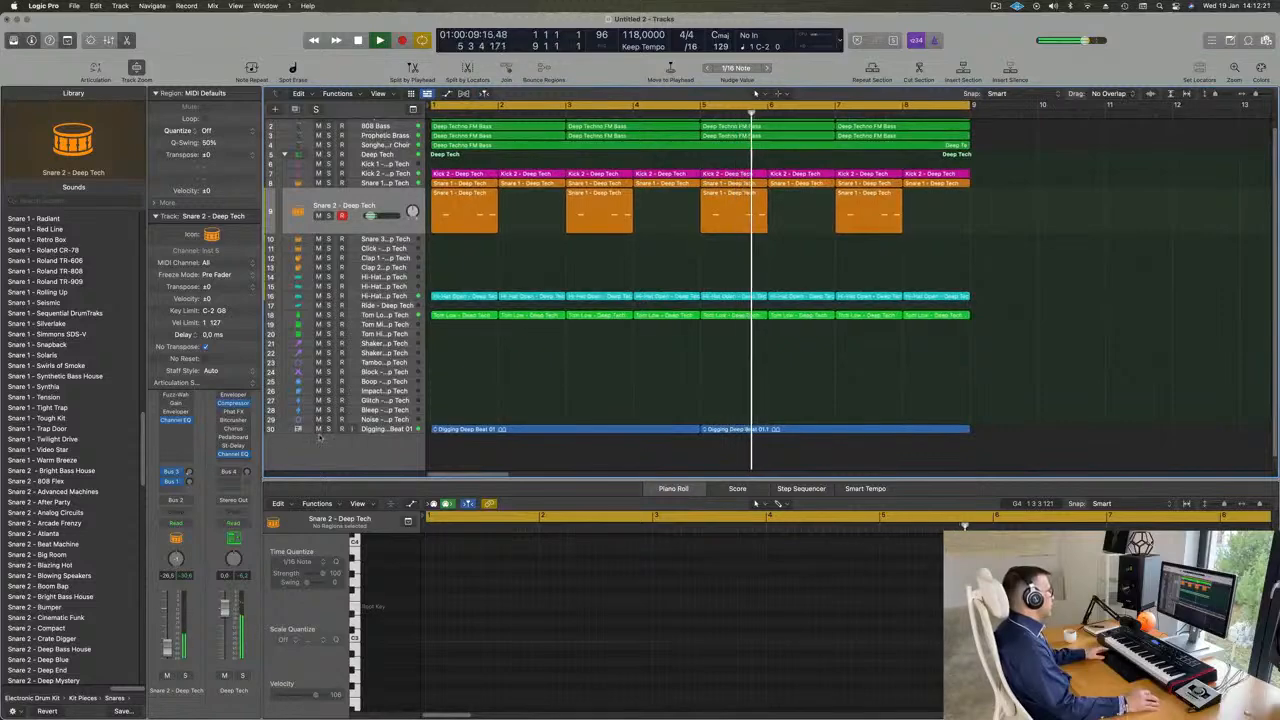
Mute and unmute the Digging Deep Beat 01 track to compare the mix without it
{"action": "left_click", "coordinate": [318, 429]}
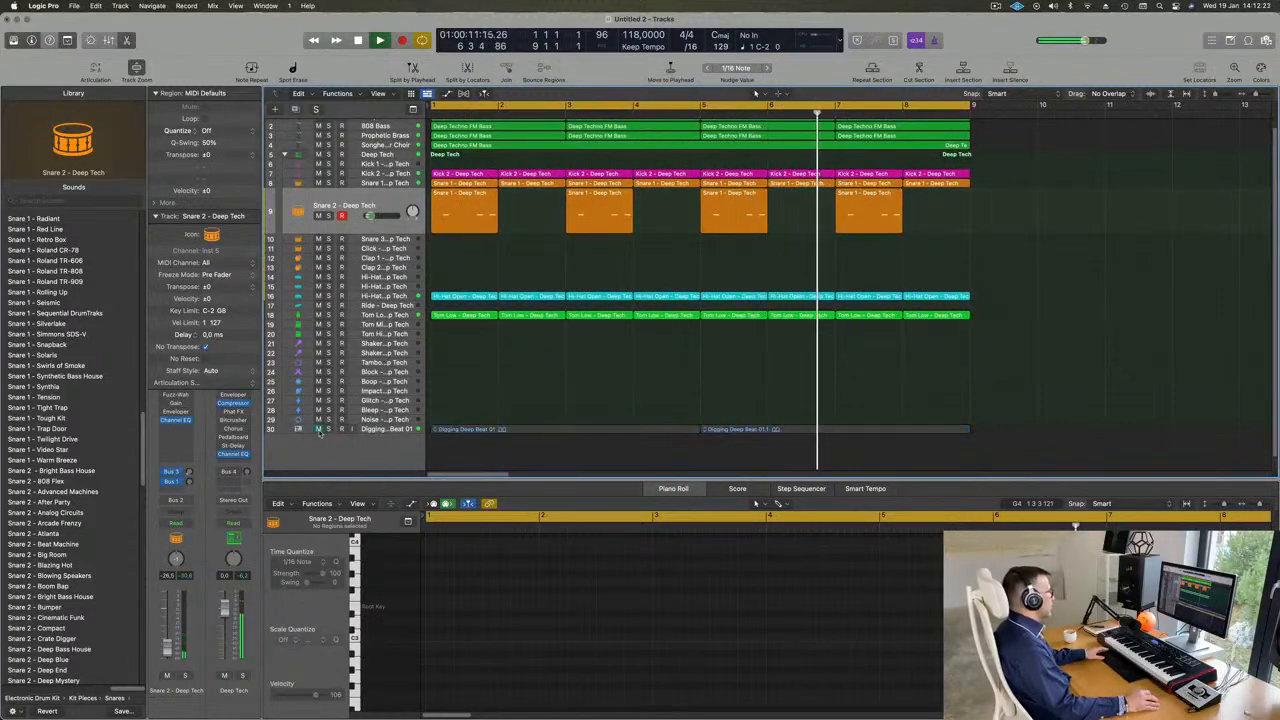
{"action": "left_click", "coordinate": [318, 429]}
{"action": "key", "text": "super+Left"}
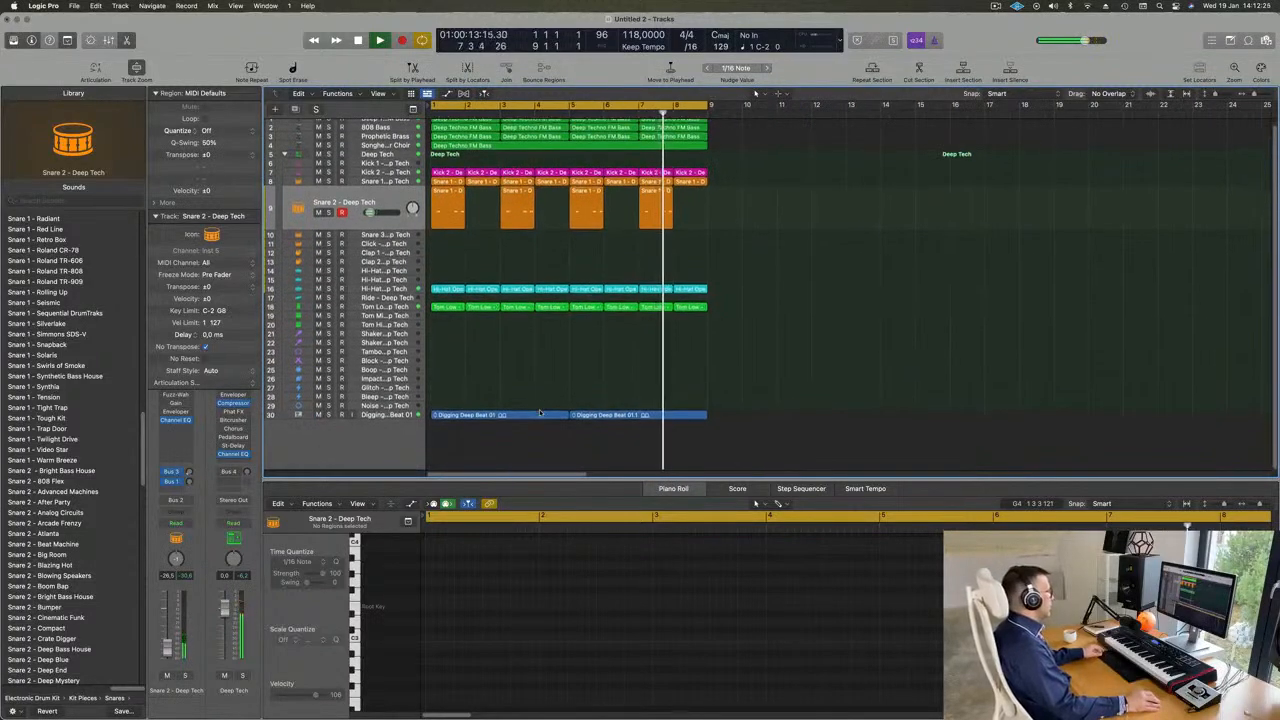
Duplicate the Songhellir-Granular Choir track with its settings and filter the new track's Alchemy presets by the Strings category
{"action": "left_click", "coordinate": [376, 152]}
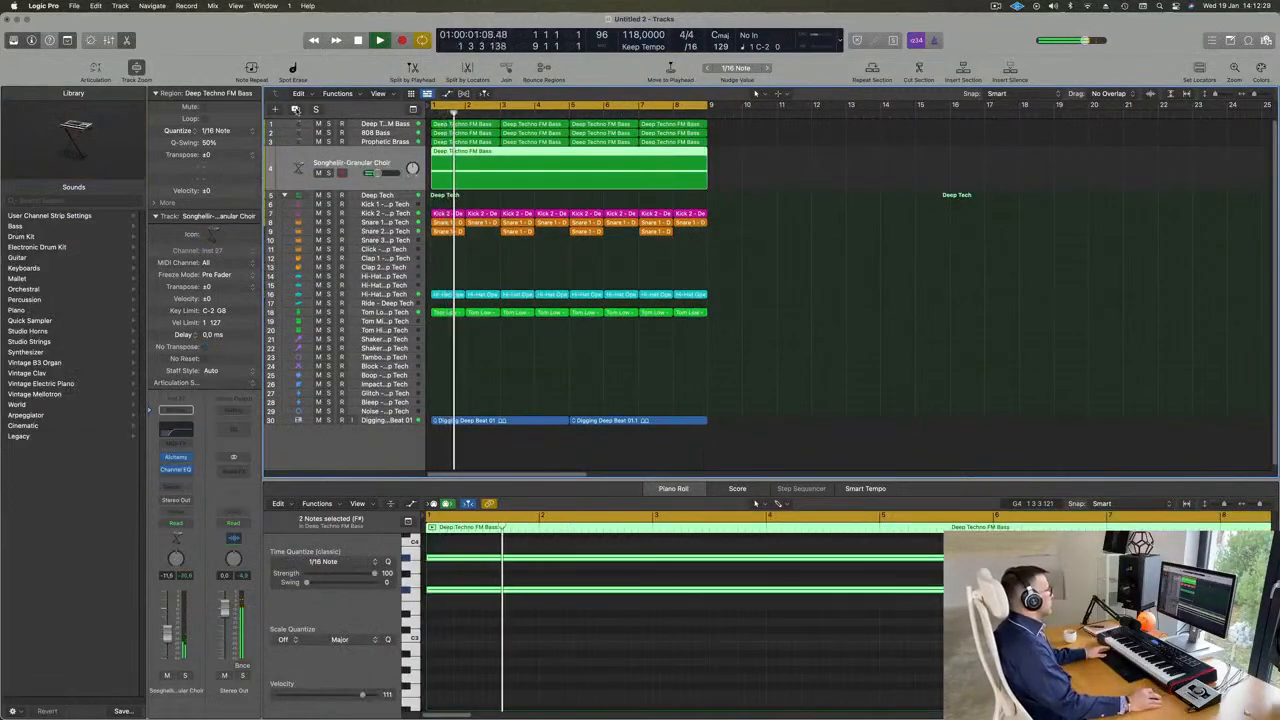
{"action": "left_click", "coordinate": [295, 108]}
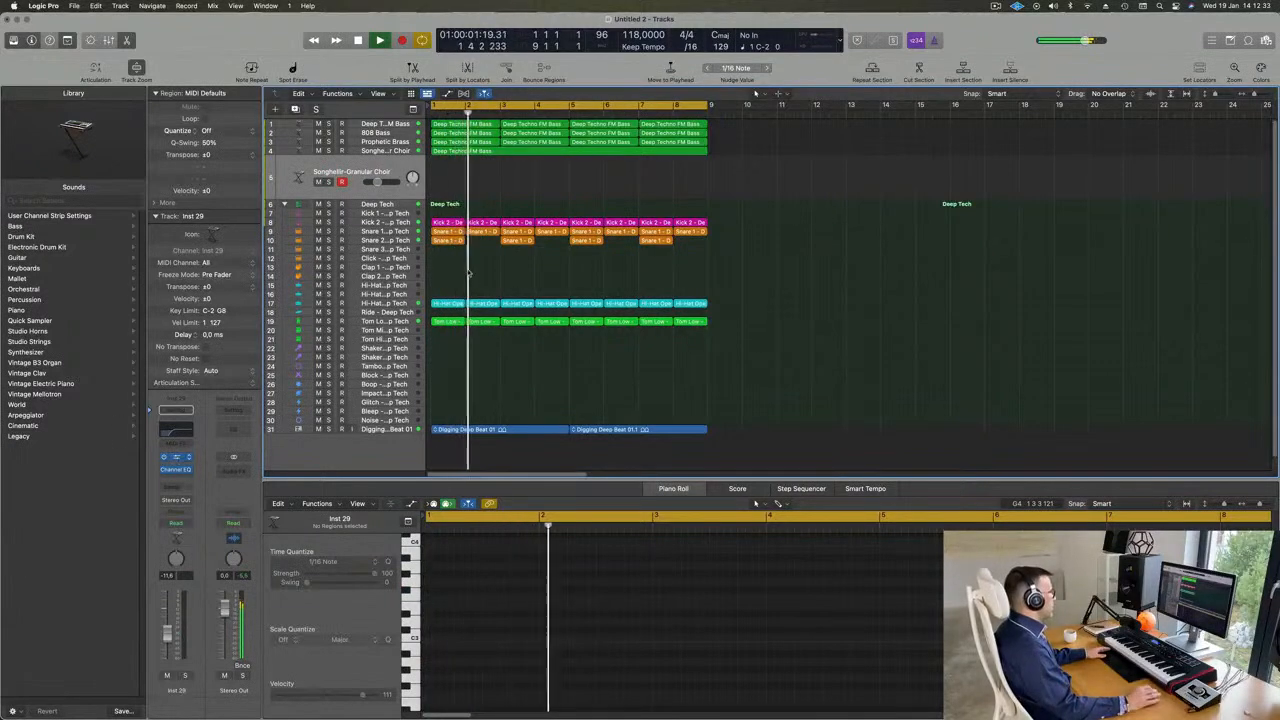
{"action": "key", "text": "v"}
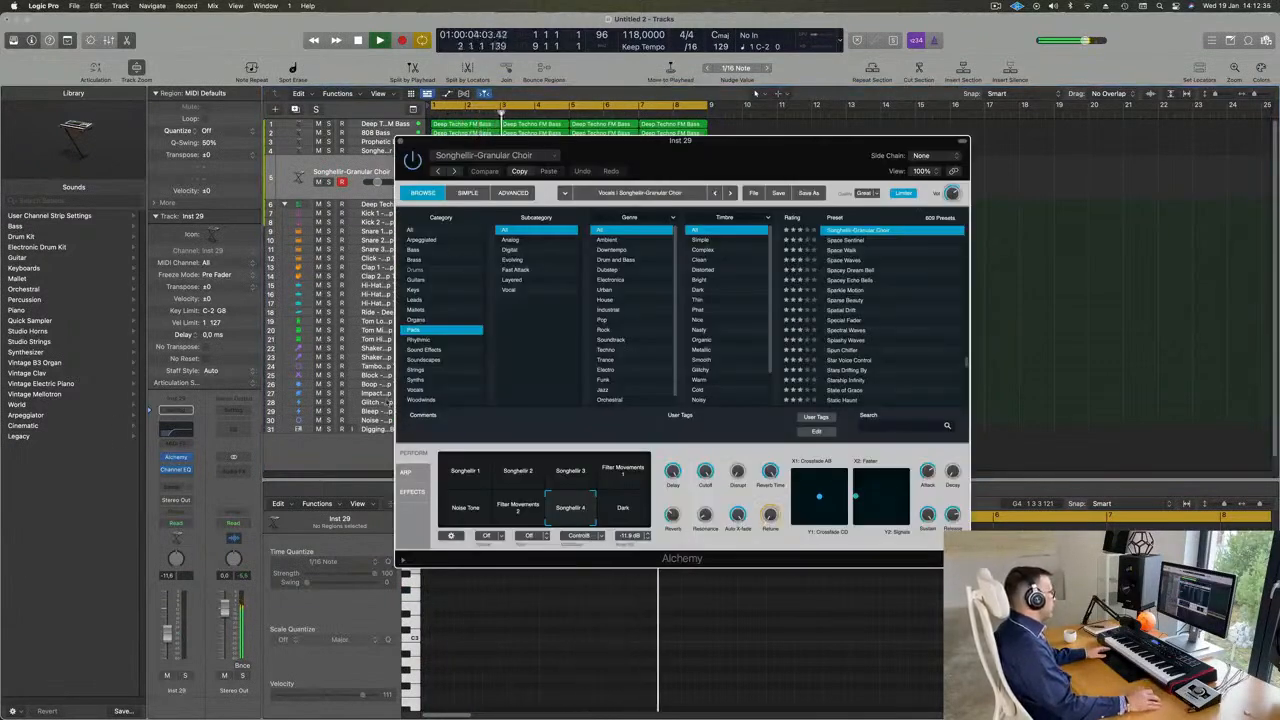
{"action": "left_click", "coordinate": [414, 371]}
{"action": "left_click_drag", "start_coordinate": [648, 157], "coordinate": [866, 255]}
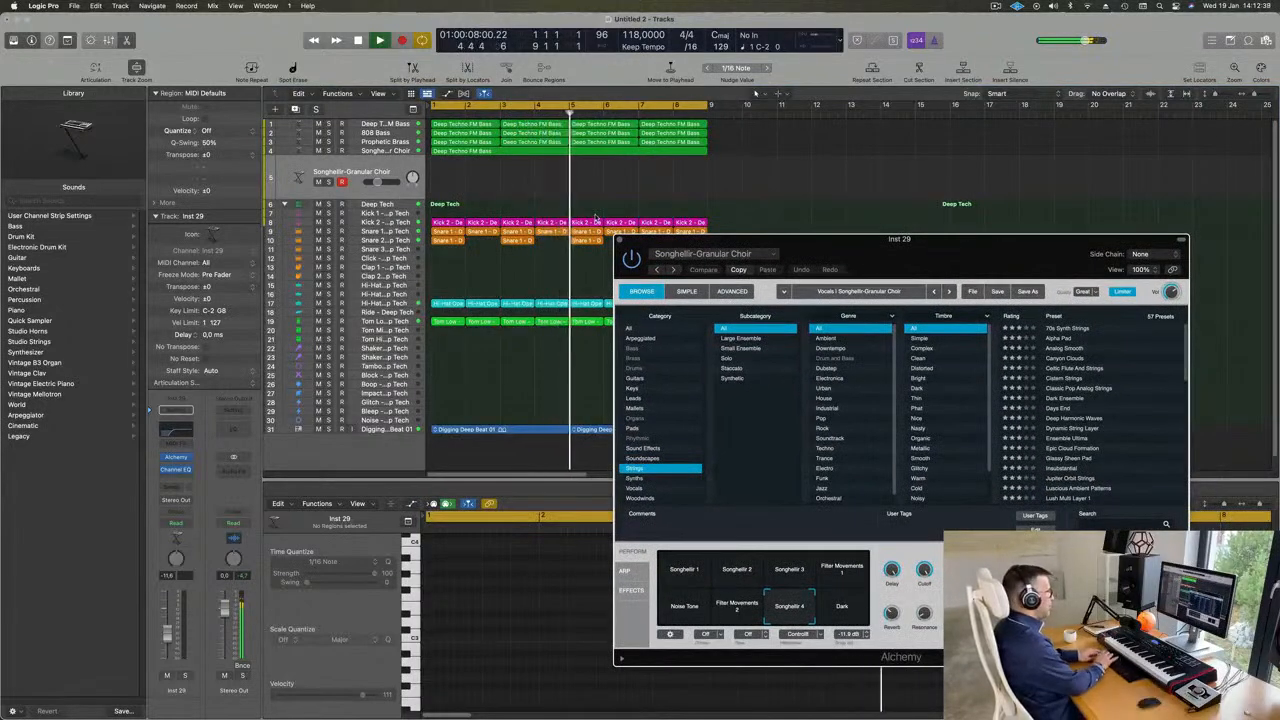
Repeat all regions once and extend the cycle range to 16 bars, ending at bar 17
{"action": "key", "text": "super+a"}
{"action": "key", "text": "super+r"}
{"action": "key", "text": "super+Left"}
{"action": "key", "text": "super+Left"}
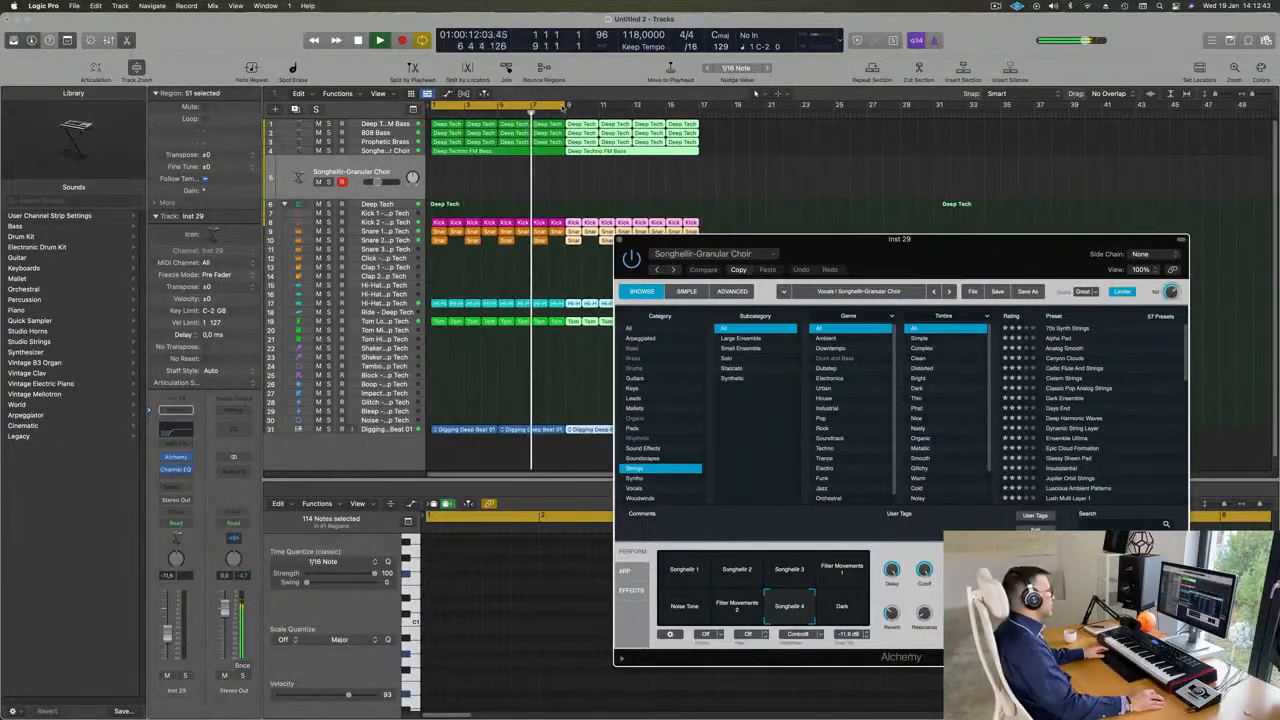
{"action": "left_click_drag", "start_coordinate": [566, 105], "coordinate": [698, 118]}
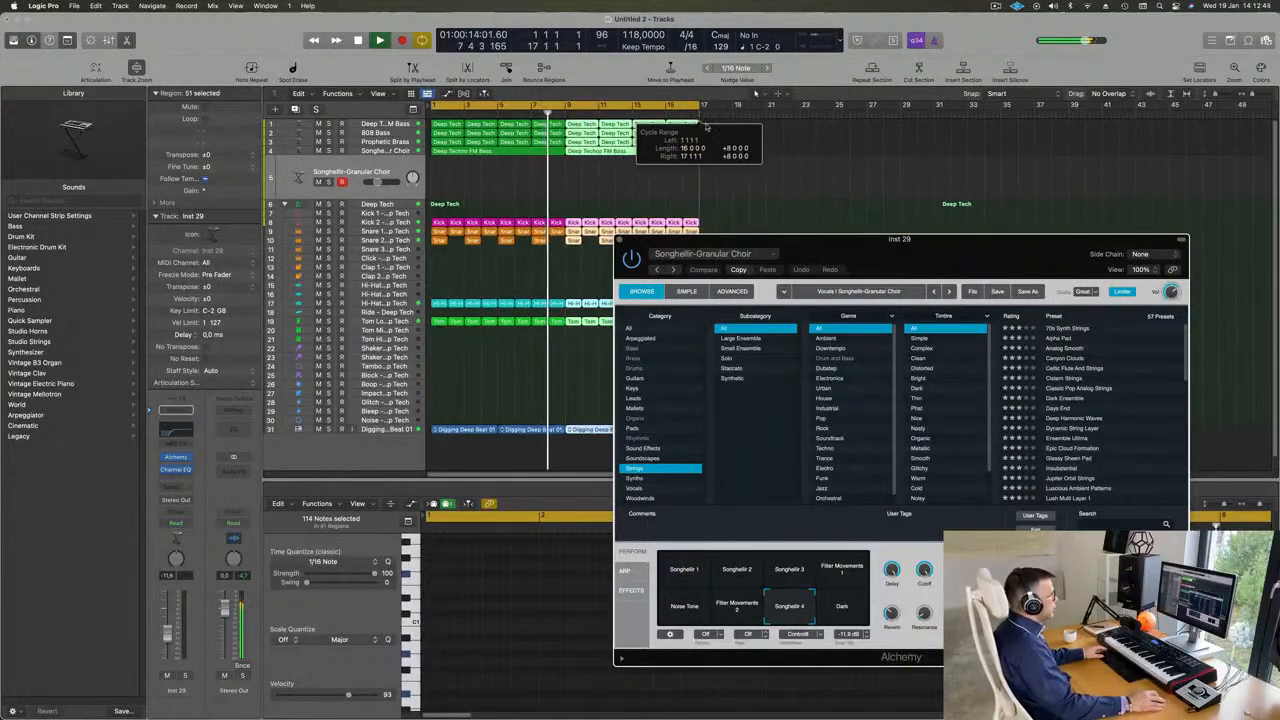
Move the Alchemy window aside and deselect the repeated regions, keeping the duplicated track selected
{"action": "left_click_drag", "start_coordinate": [882, 255], "coordinate": [741, 251]}
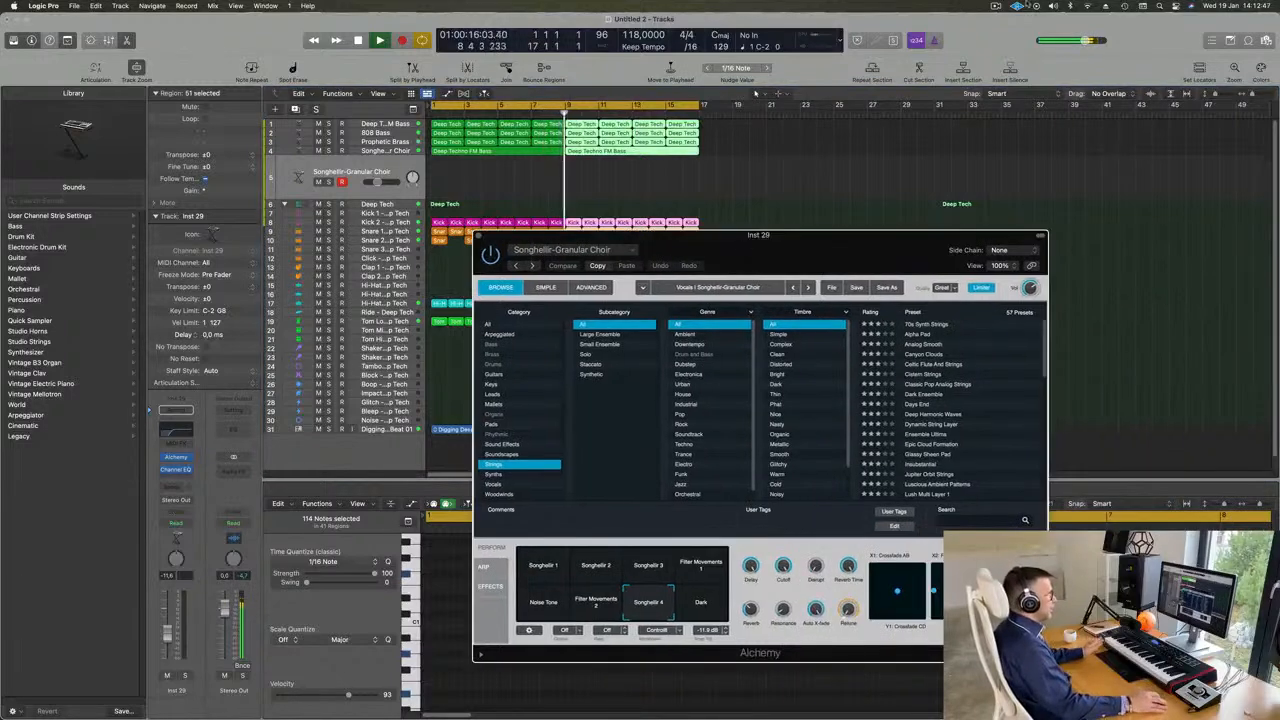
{"action": "left_click", "coordinate": [995, 6]}
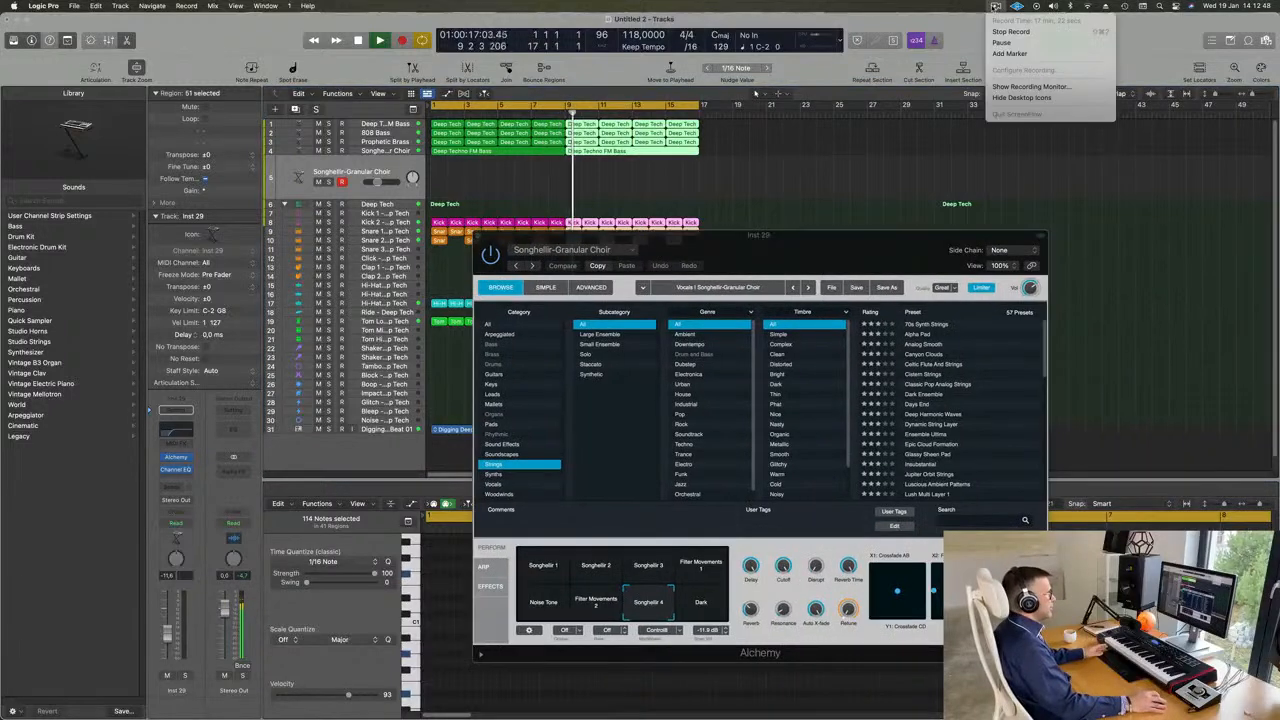
{"action": "left_click", "coordinate": [960, 11]}
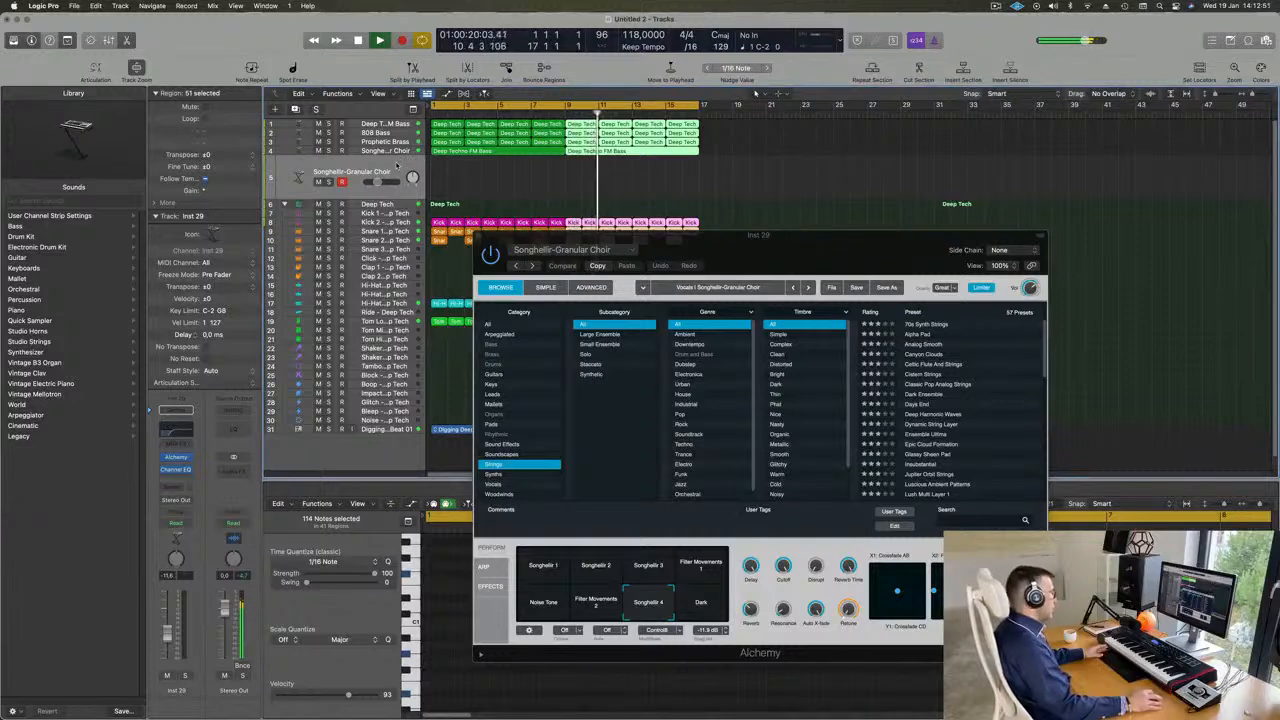
{"action": "left_click", "coordinate": [397, 163]}
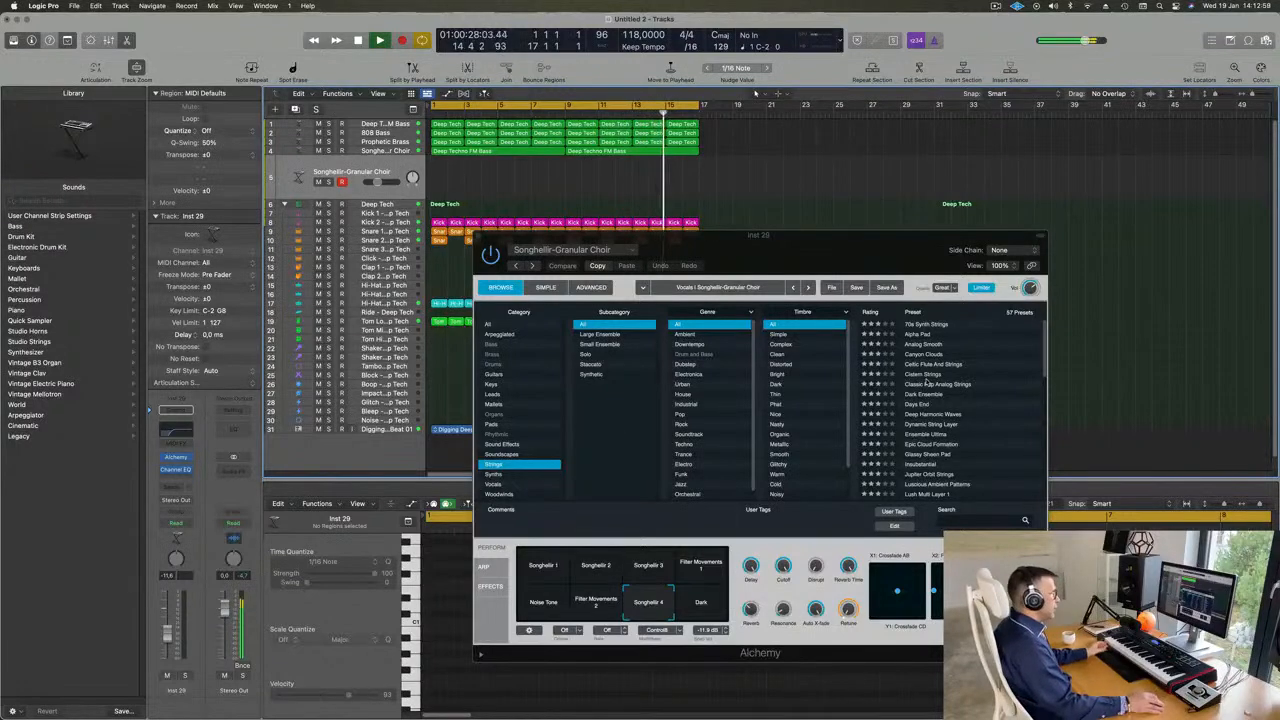
Audition the Alchemy presets 70s Synth Strings, Alpha Pad, Celtic Flute And Strings, Cistern Strings and Classic Pop Analog Strings on the duplicated track
{"action": "left_click", "coordinate": [927, 327]}
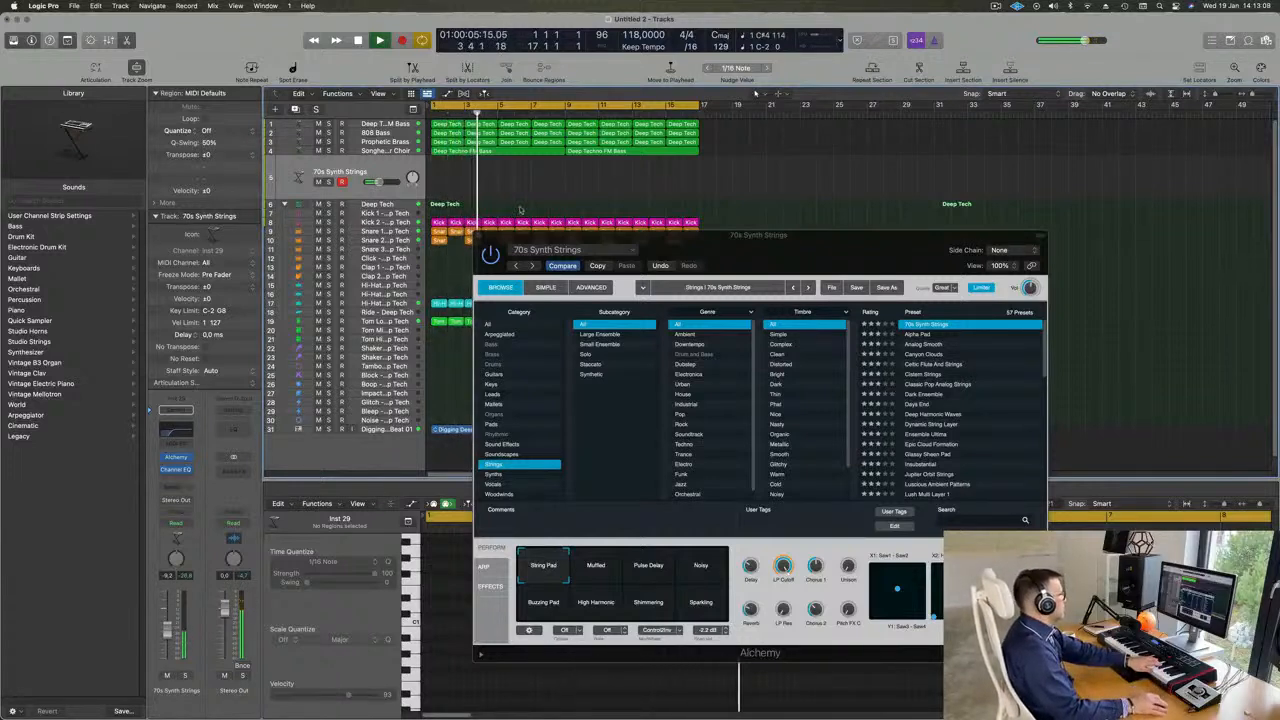
{"action": "left_click", "coordinate": [919, 335]}
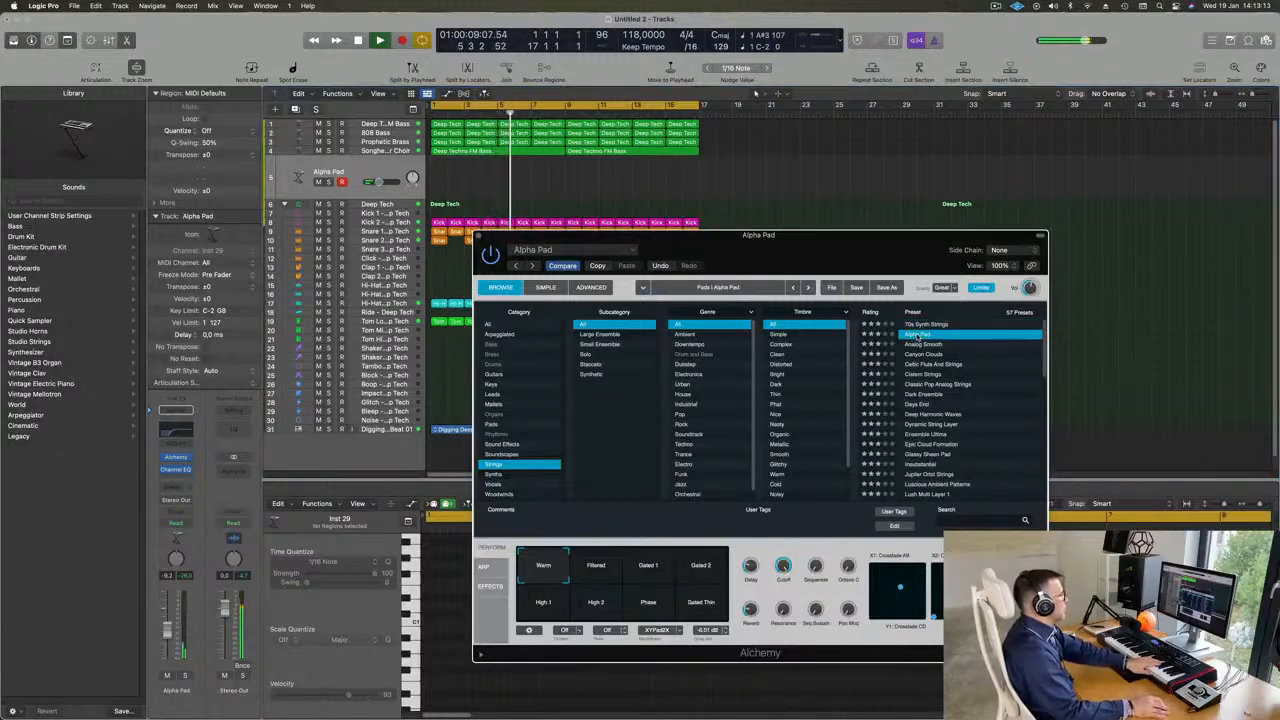
{"action": "scroll", "coordinate": [962, 357], "scroll_direction": "down", "scroll_amount": 1}
{"action": "left_click", "coordinate": [938, 355]}
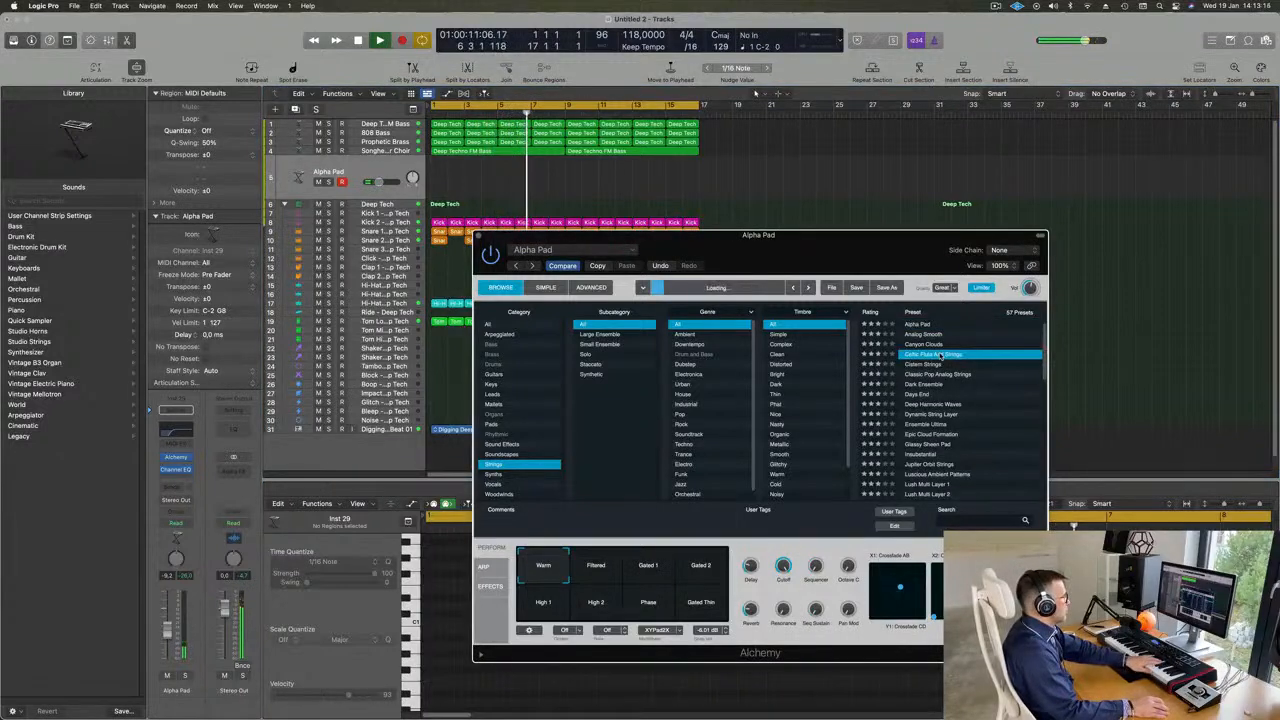
{"action": "scroll", "coordinate": [961, 358], "scroll_direction": "down", "scroll_amount": 2}
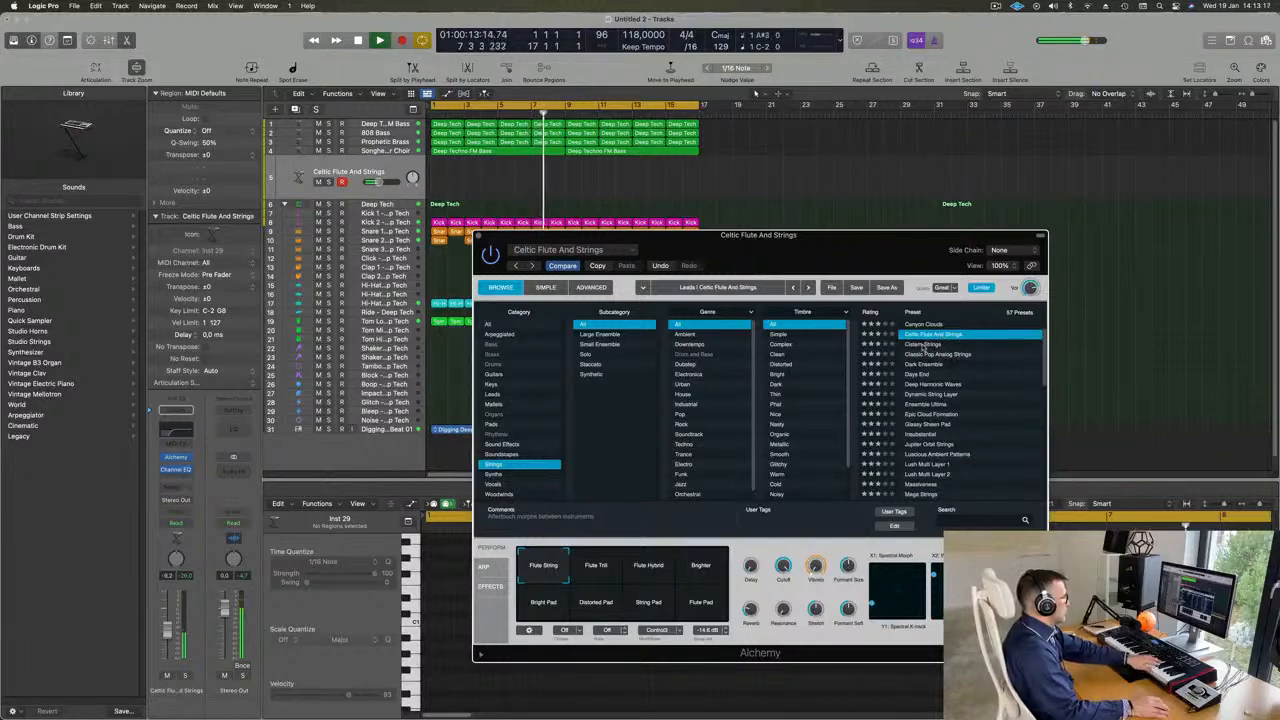
{"action": "left_click", "coordinate": [924, 345]}
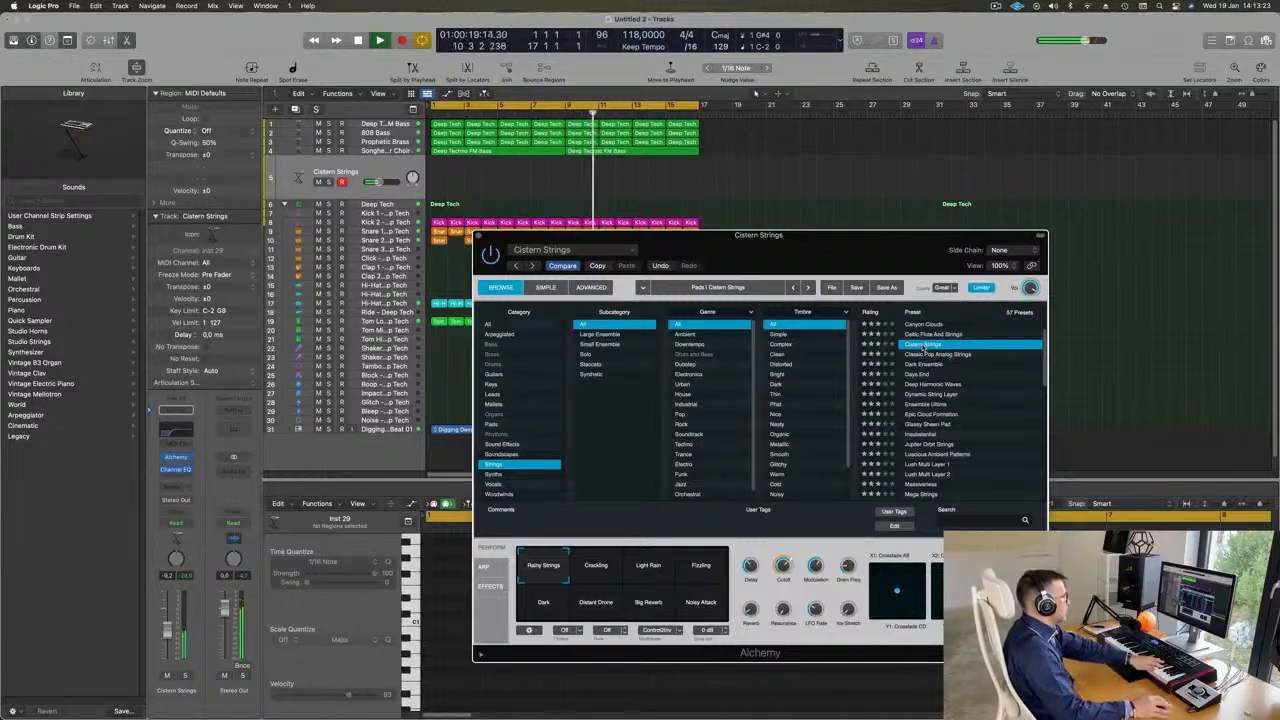
{"action": "left_click", "coordinate": [932, 356]}
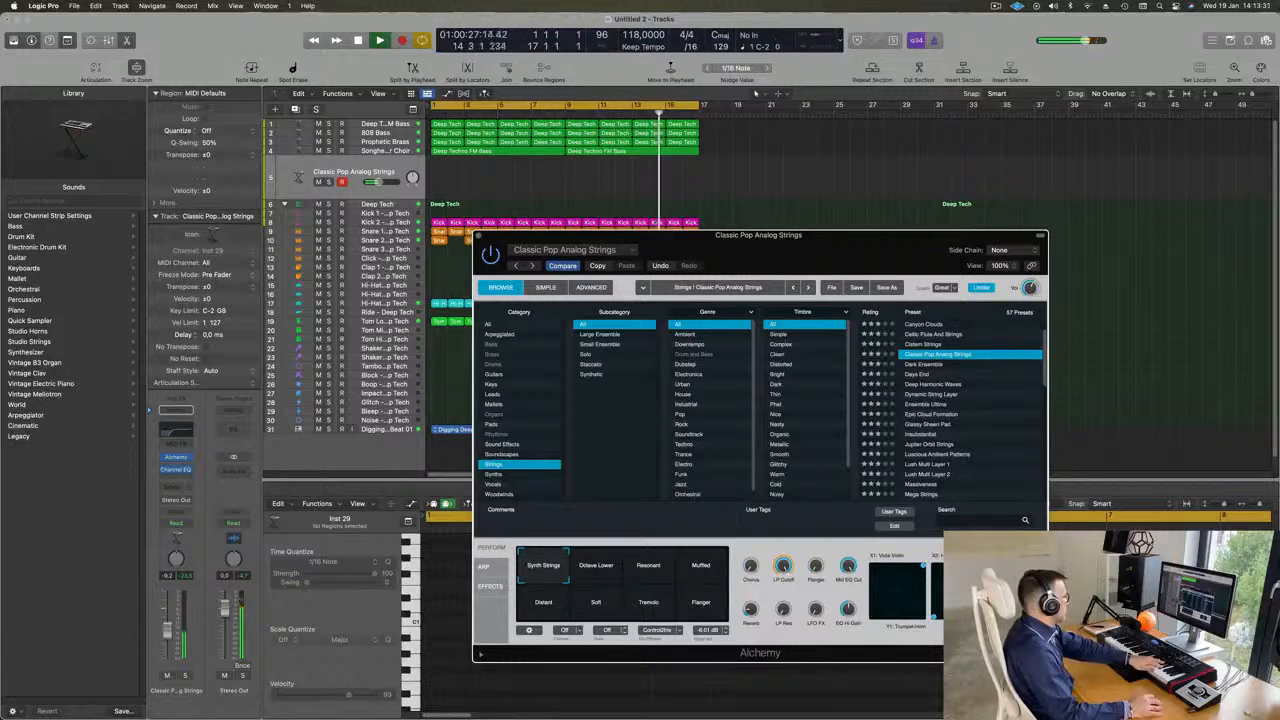
{"action": "left_click", "coordinate": [757, 93]}
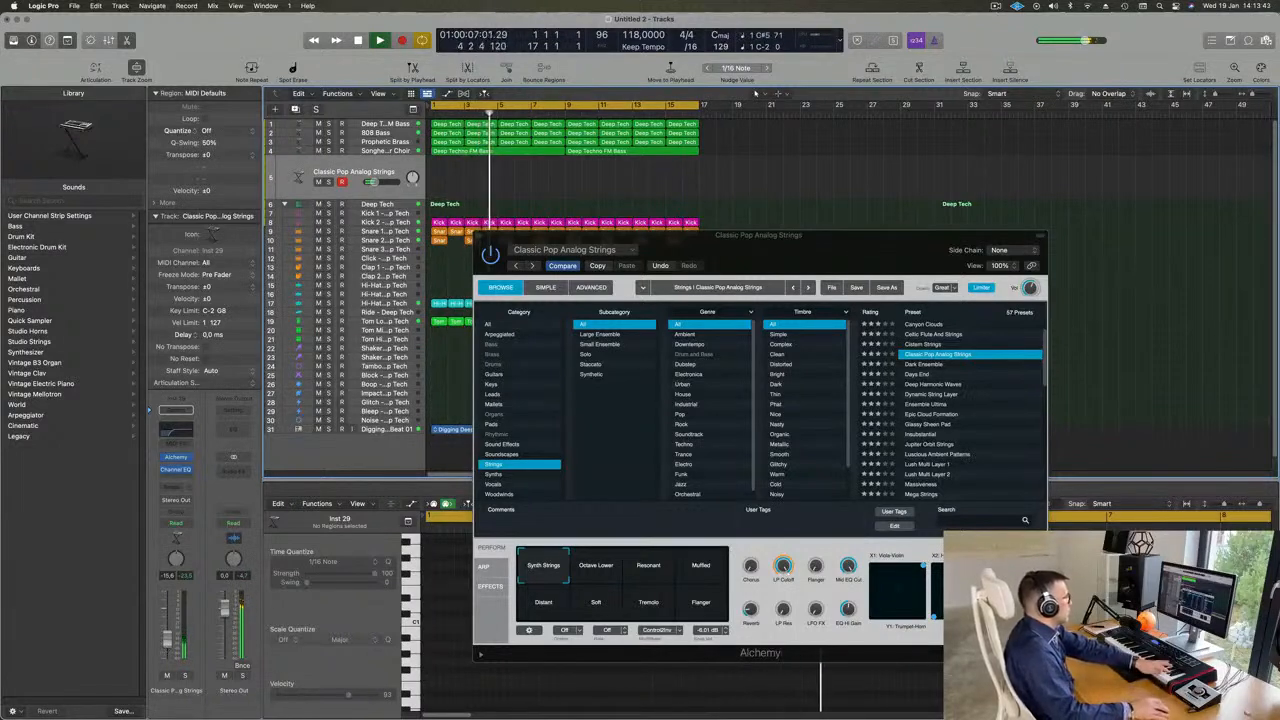
Audition Dark Ensemble, Ensemble Ultima, Epic Cloud Formation and Insubstantial on the duplicated track, and load the Lush Multi Layer 1 preset
{"action": "left_click", "coordinate": [930, 365]}
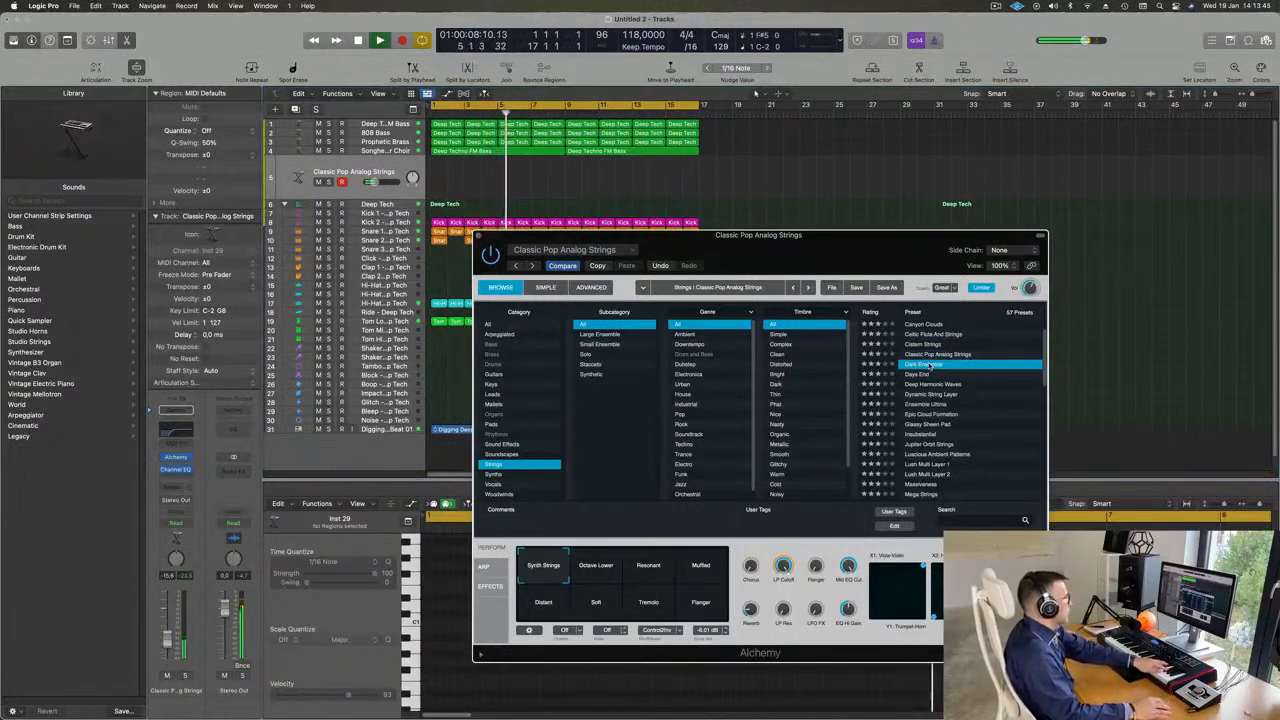
{"action": "scroll", "coordinate": [945, 368], "scroll_direction": "down", "scroll_amount": 2}
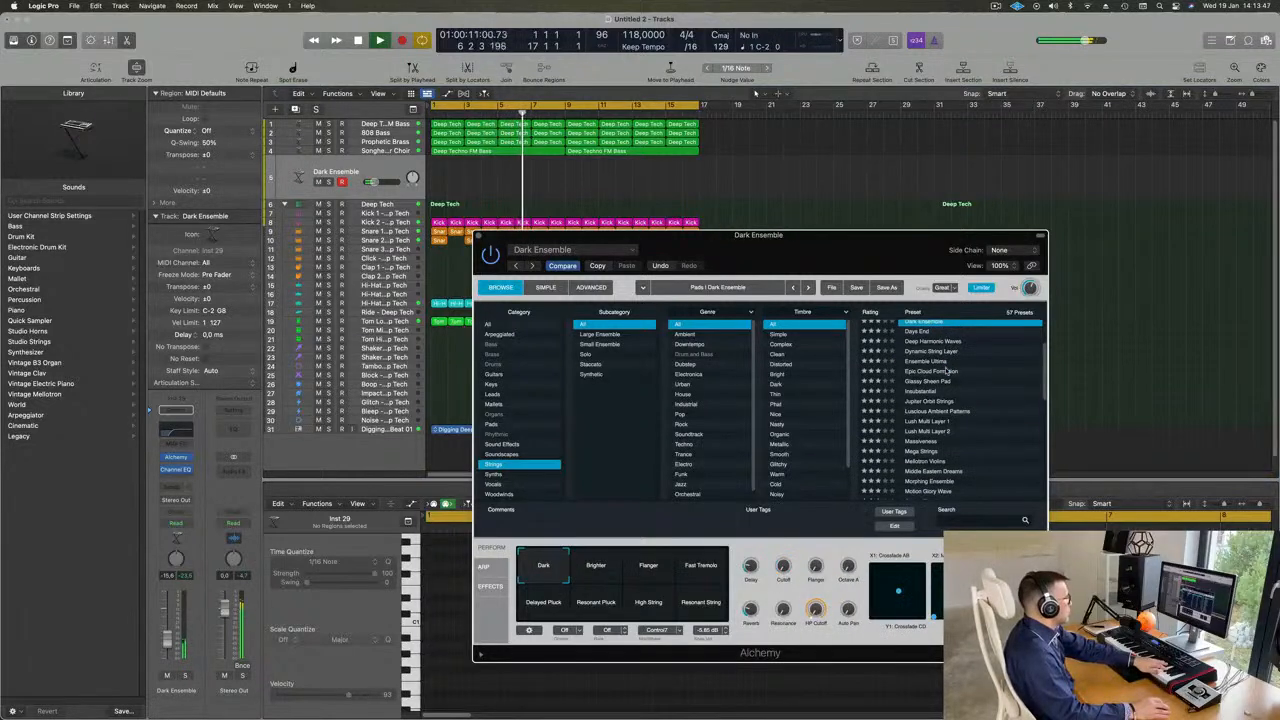
{"action": "left_click", "coordinate": [928, 361]}
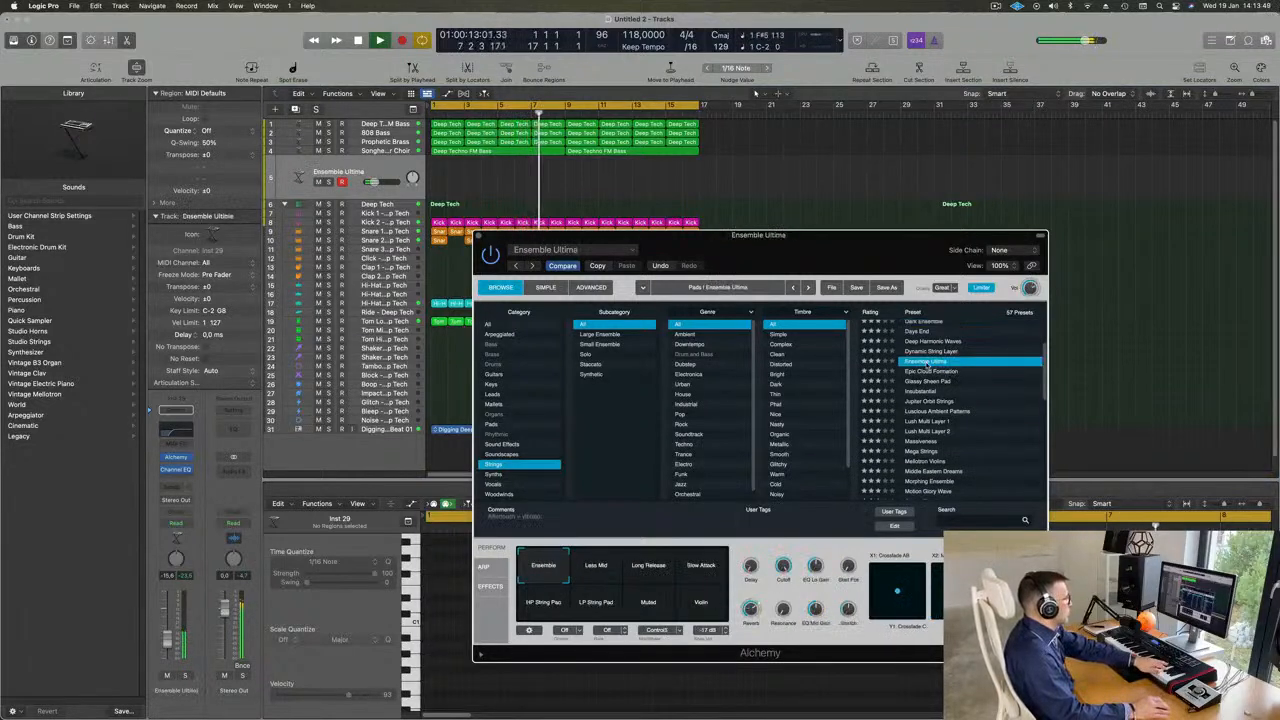
{"action": "left_click", "coordinate": [932, 371]}
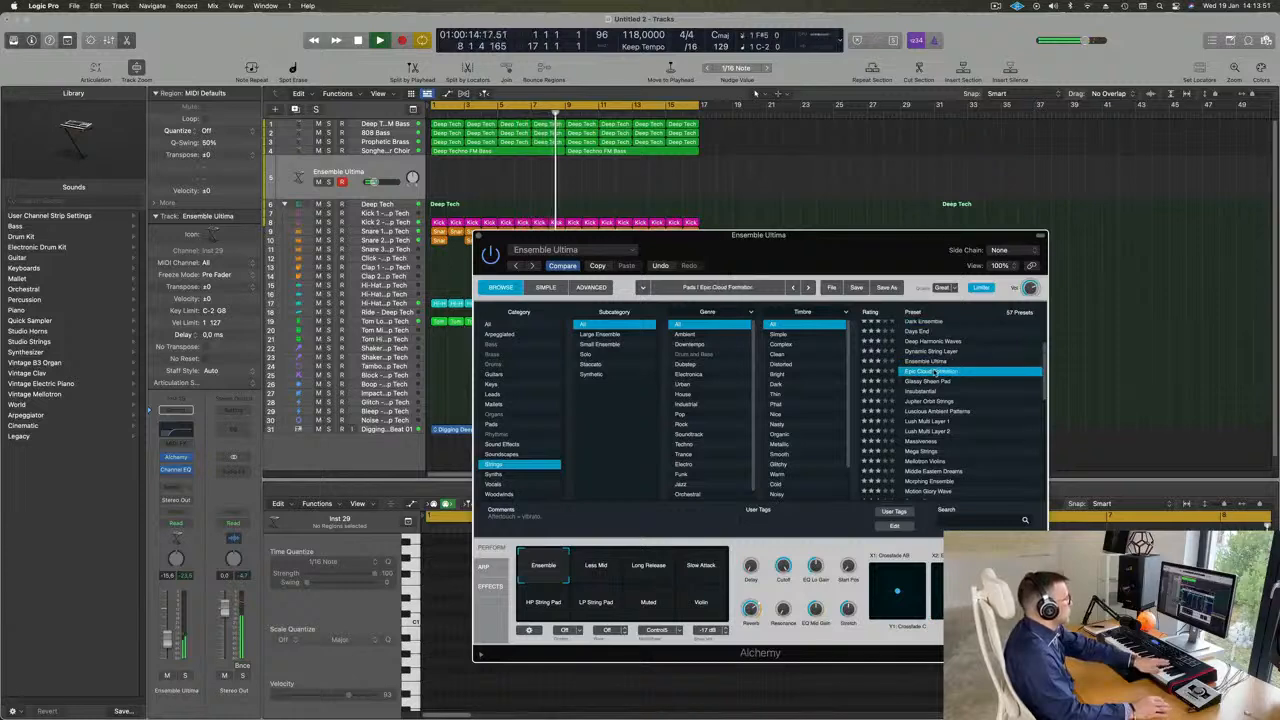
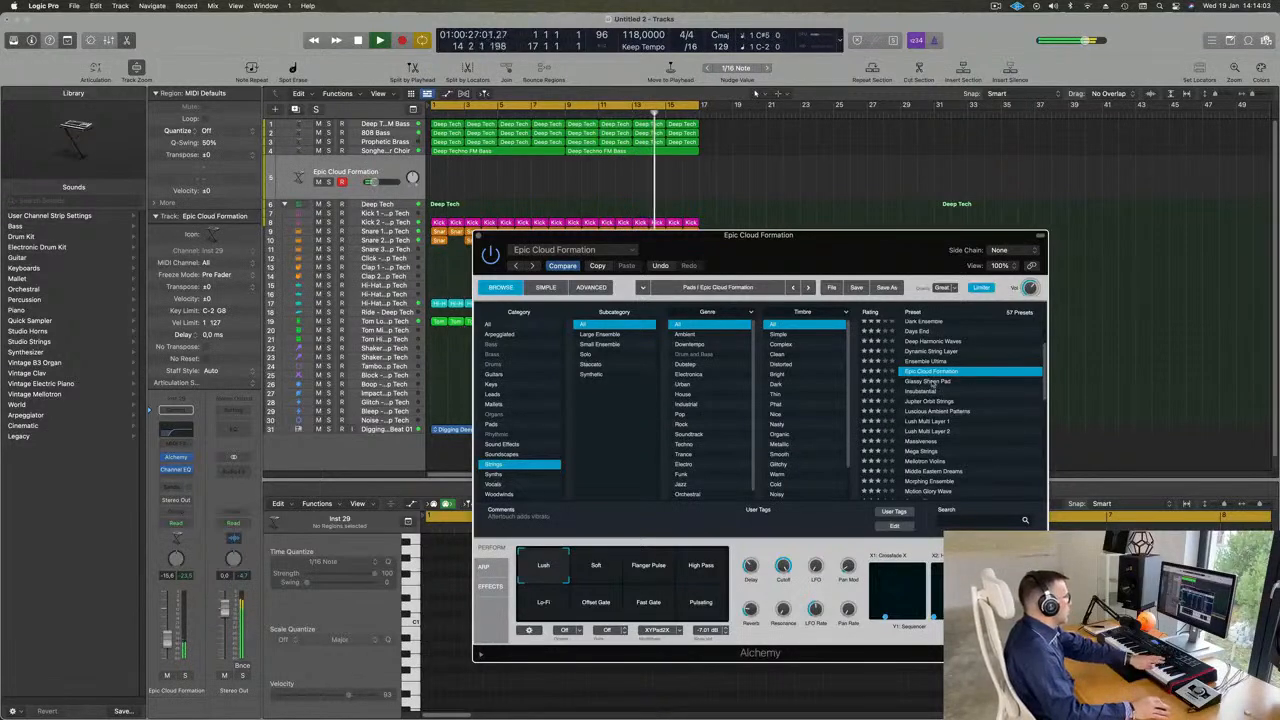
{"action": "left_click", "coordinate": [930, 391]}
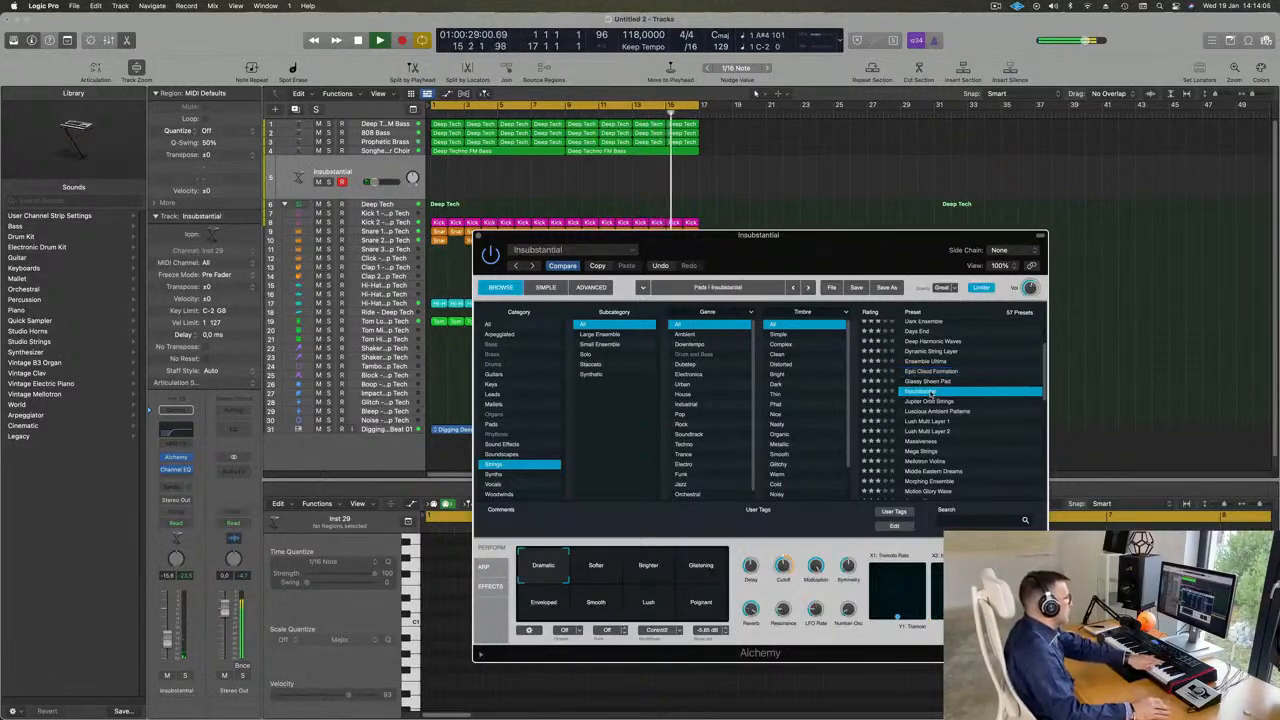
{"action": "scroll", "coordinate": [990, 370], "scroll_direction": "down", "scroll_amount": 1}
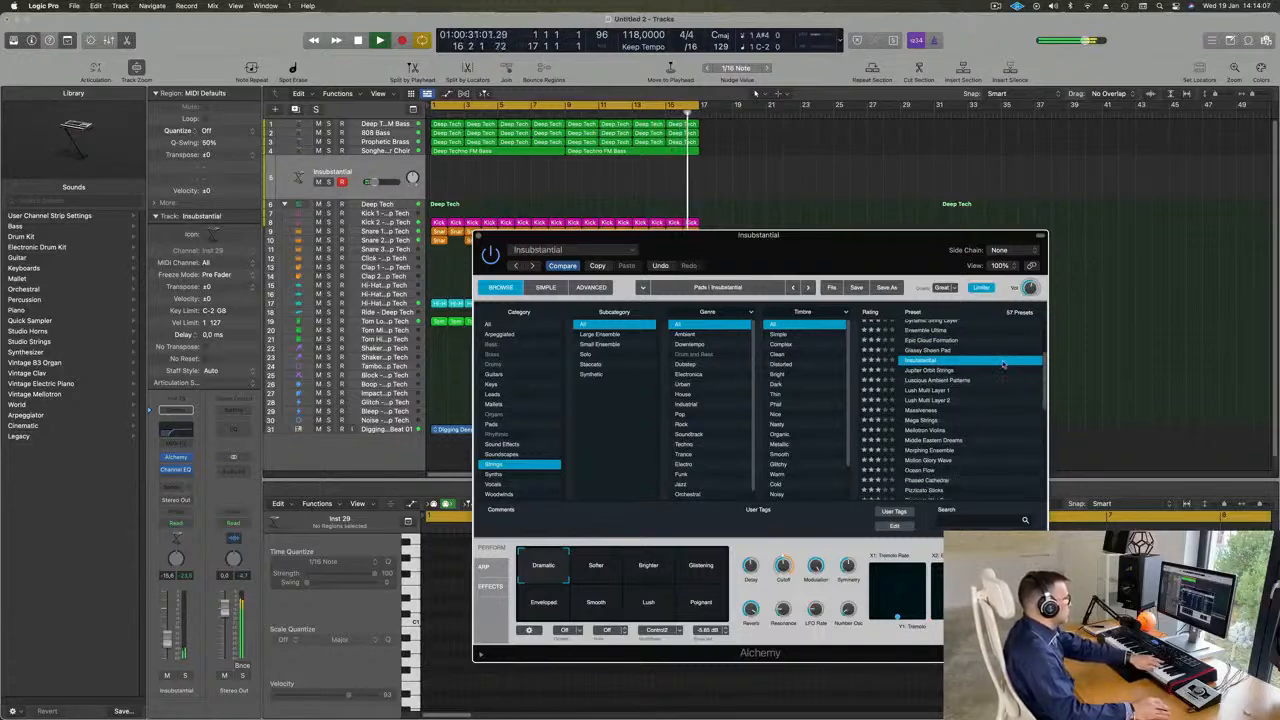
{"action": "left_click", "coordinate": [933, 392]}
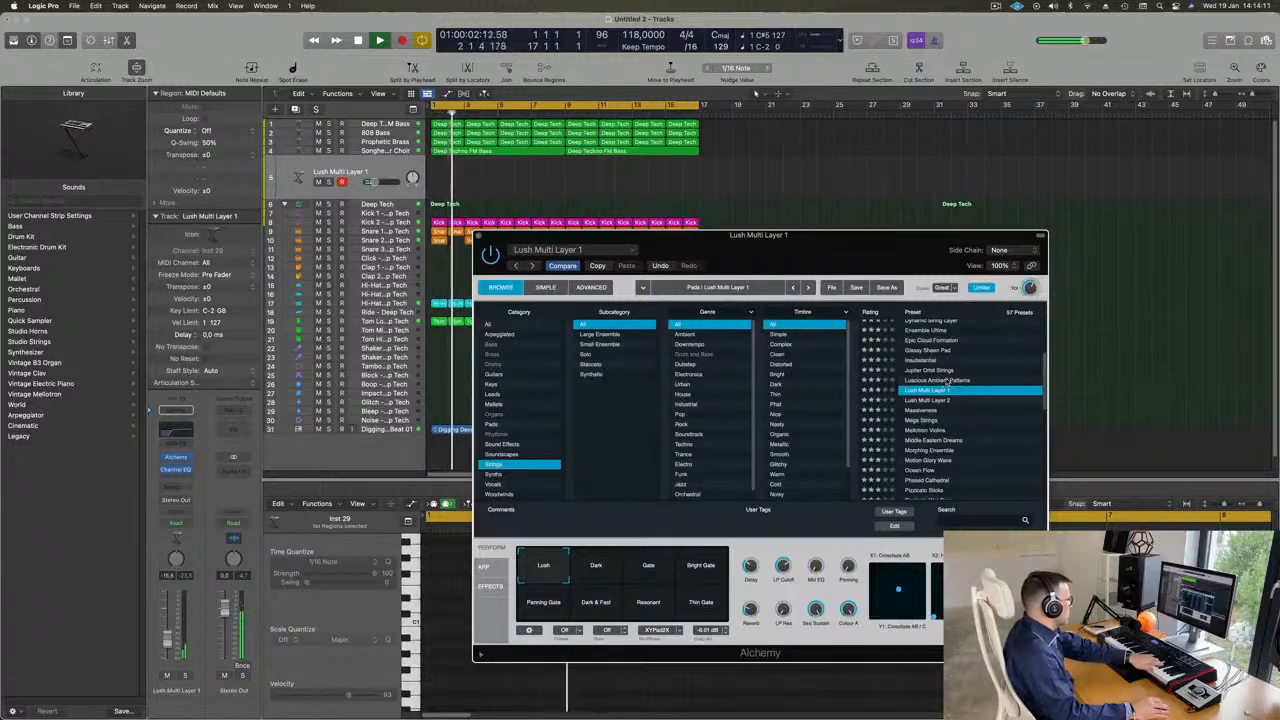
{"action": "scroll", "coordinate": [946, 386], "scroll_direction": "down", "scroll_amount": 1}
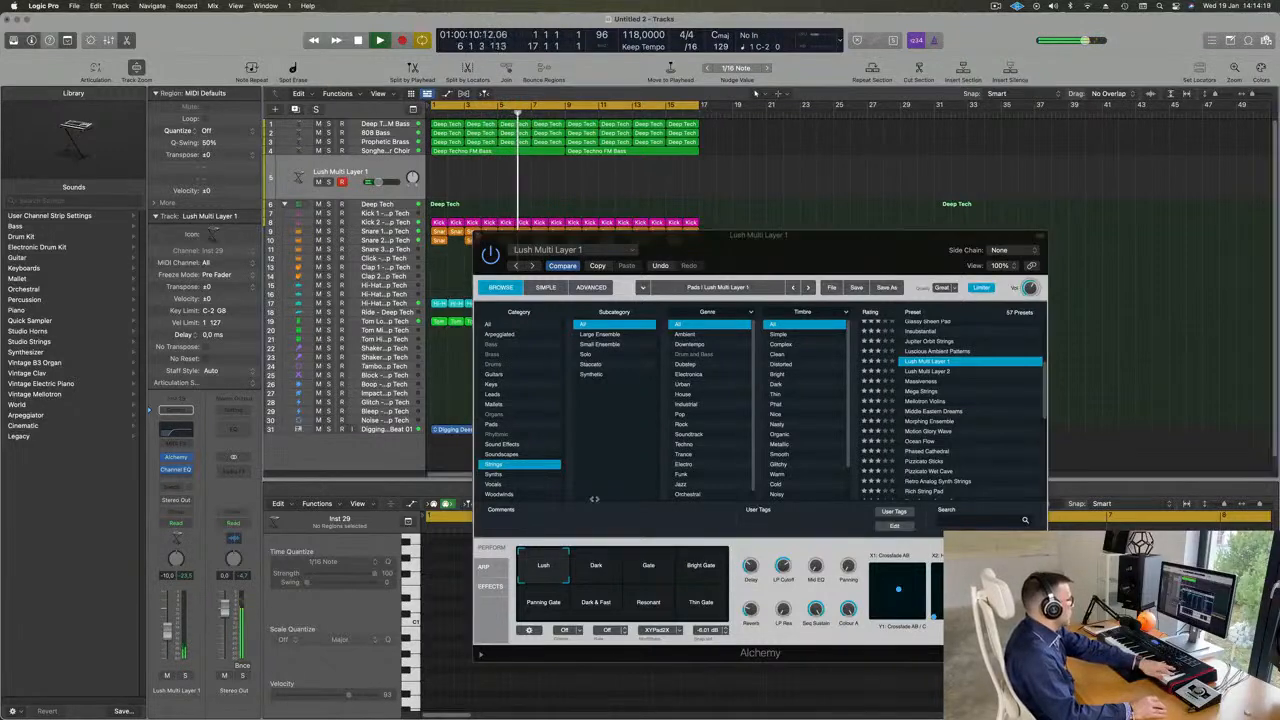
Audition the Alchemy strings presets Rich String Pad, Rich Swirly String Synth, Rising From The Deep and Sand Dunes on the duplicated track
{"action": "scroll", "coordinate": [1005, 378], "scroll_direction": "down", "scroll_amount": 3}
{"action": "scroll", "coordinate": [1005, 378], "scroll_direction": "down", "scroll_amount": 2}
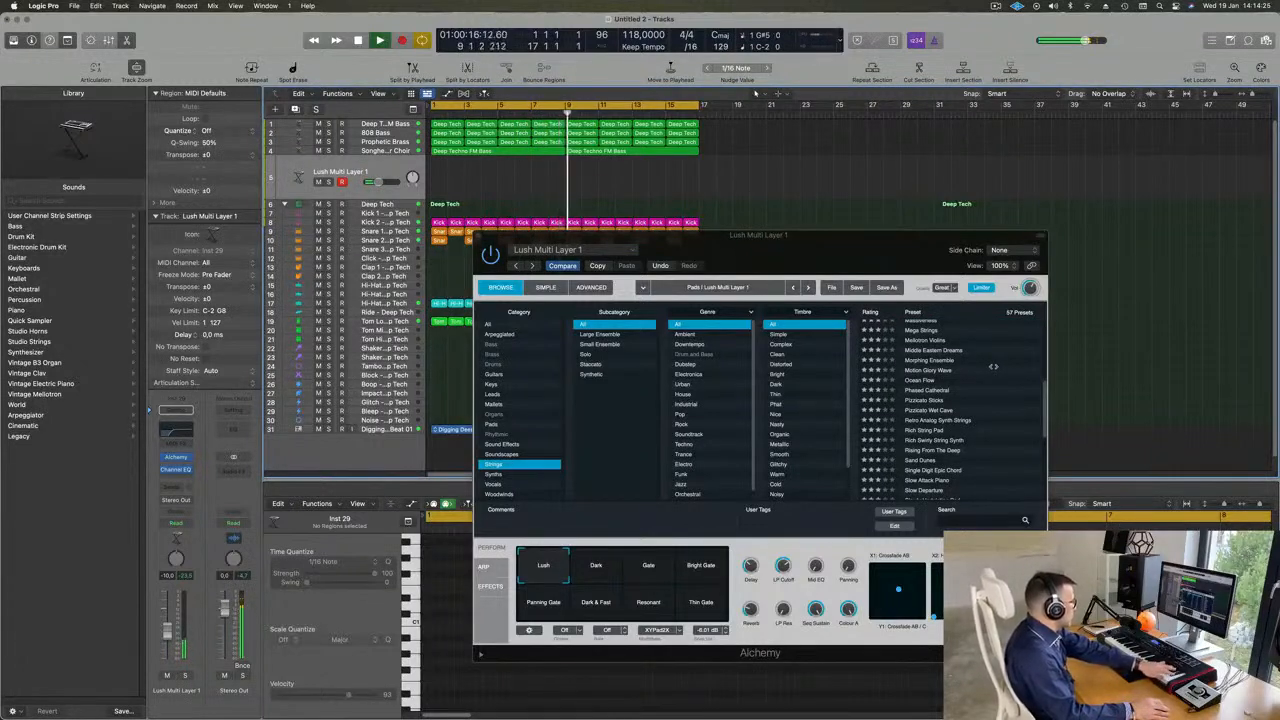
{"action": "scroll", "coordinate": [1002, 360], "scroll_direction": "down", "scroll_amount": 3}
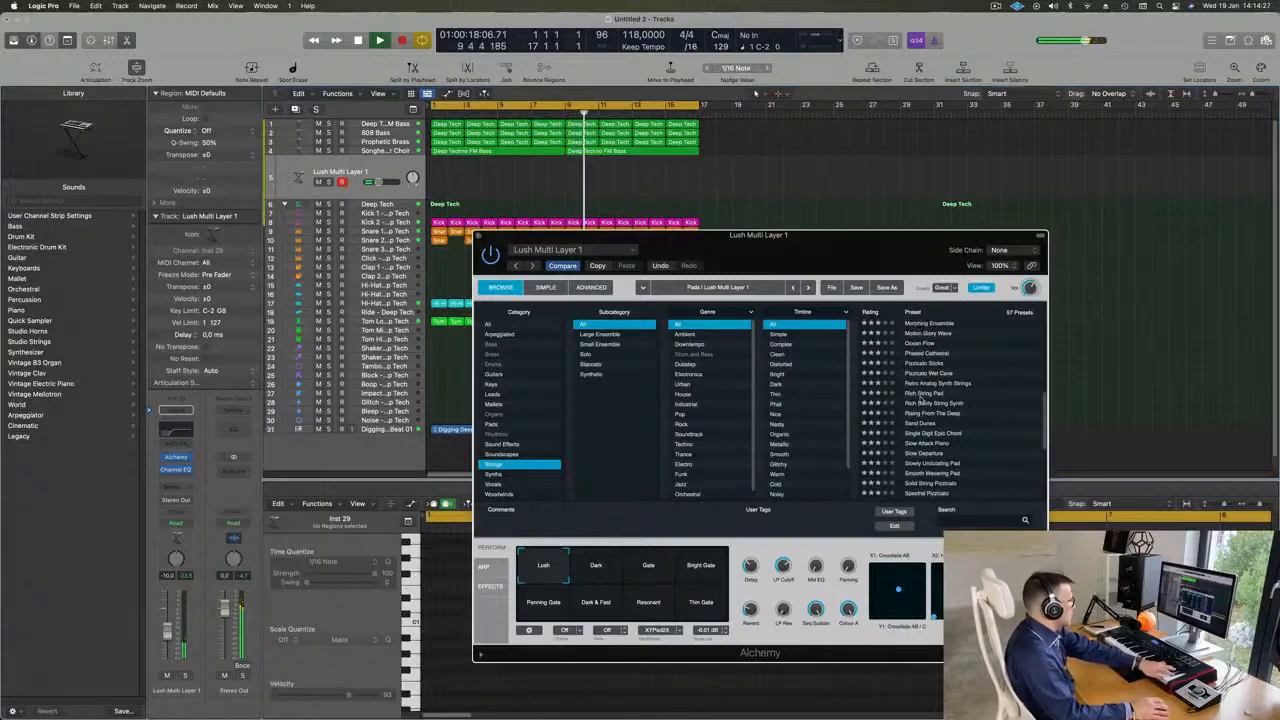
{"action": "left_click", "coordinate": [922, 396]}
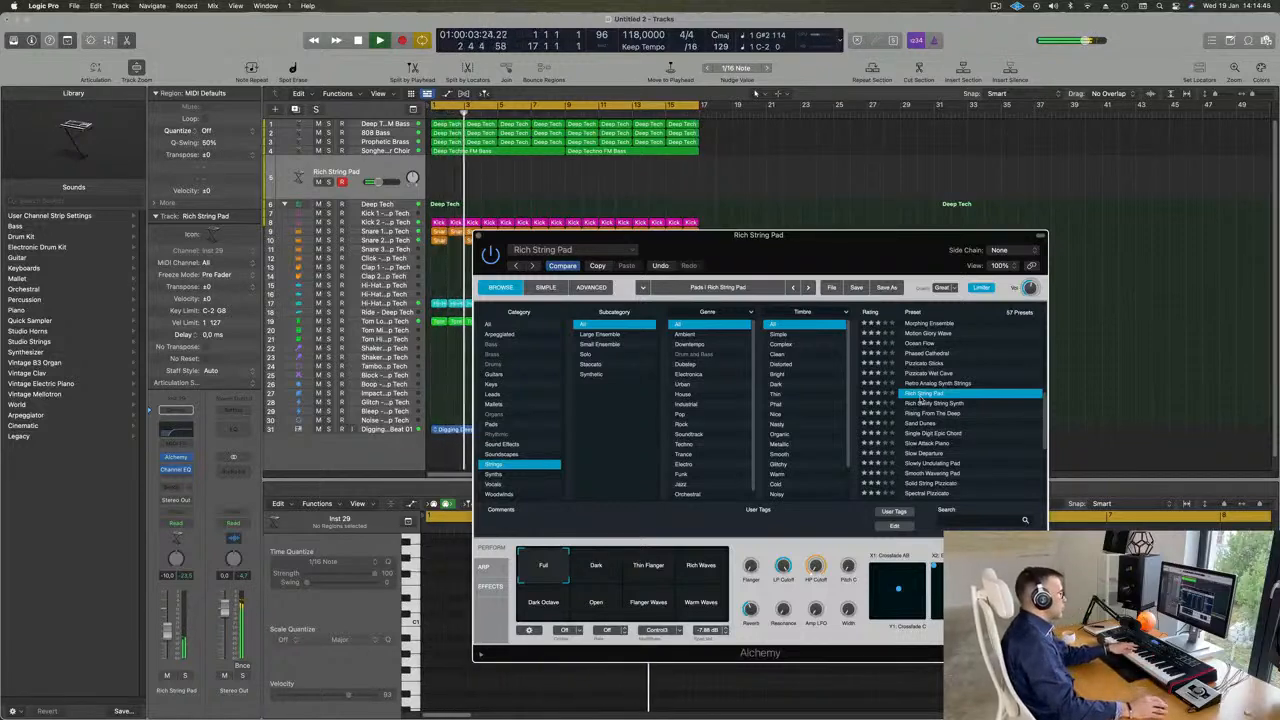
{"action": "left_click", "coordinate": [914, 403]}
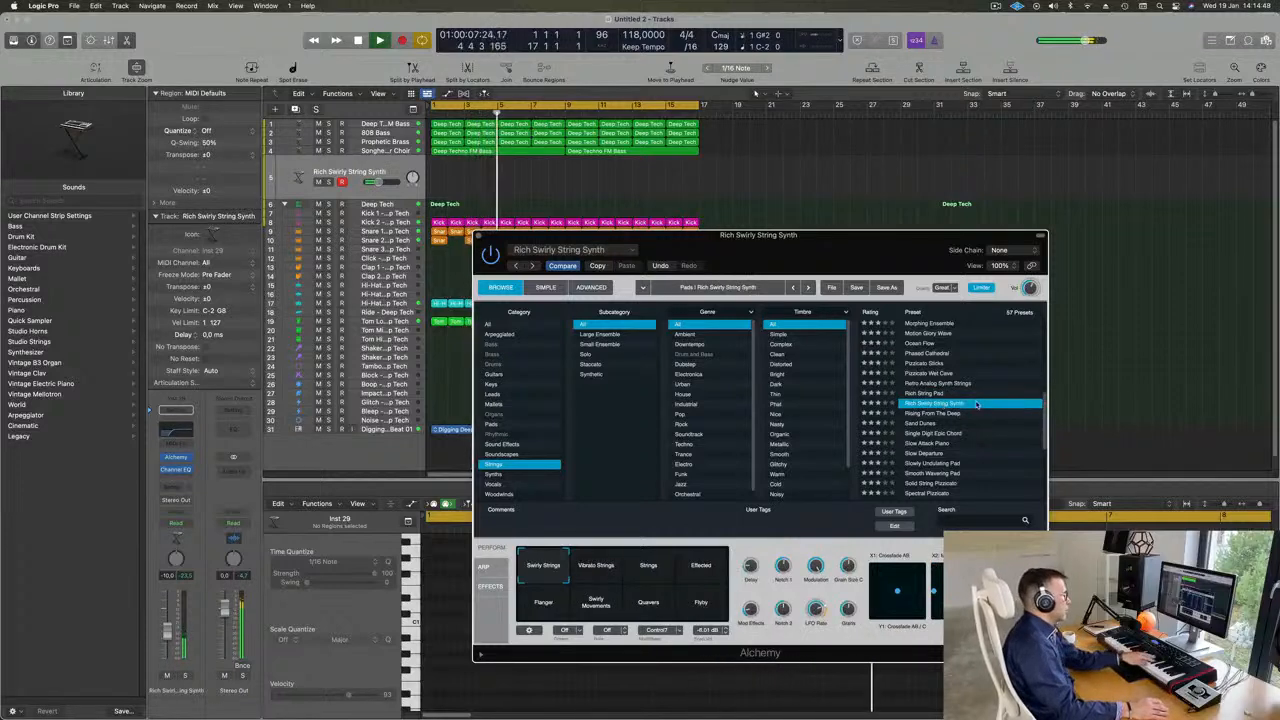
{"action": "left_click", "coordinate": [923, 414]}
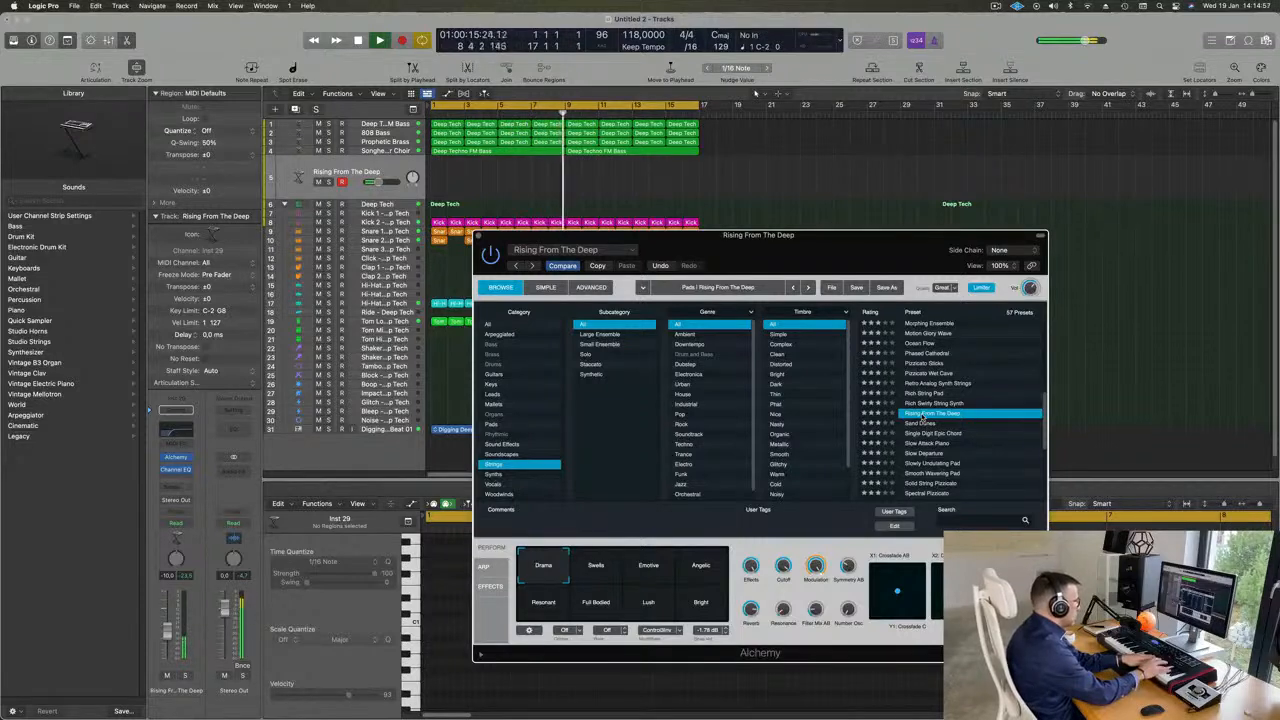
{"action": "left_click", "coordinate": [921, 424]}
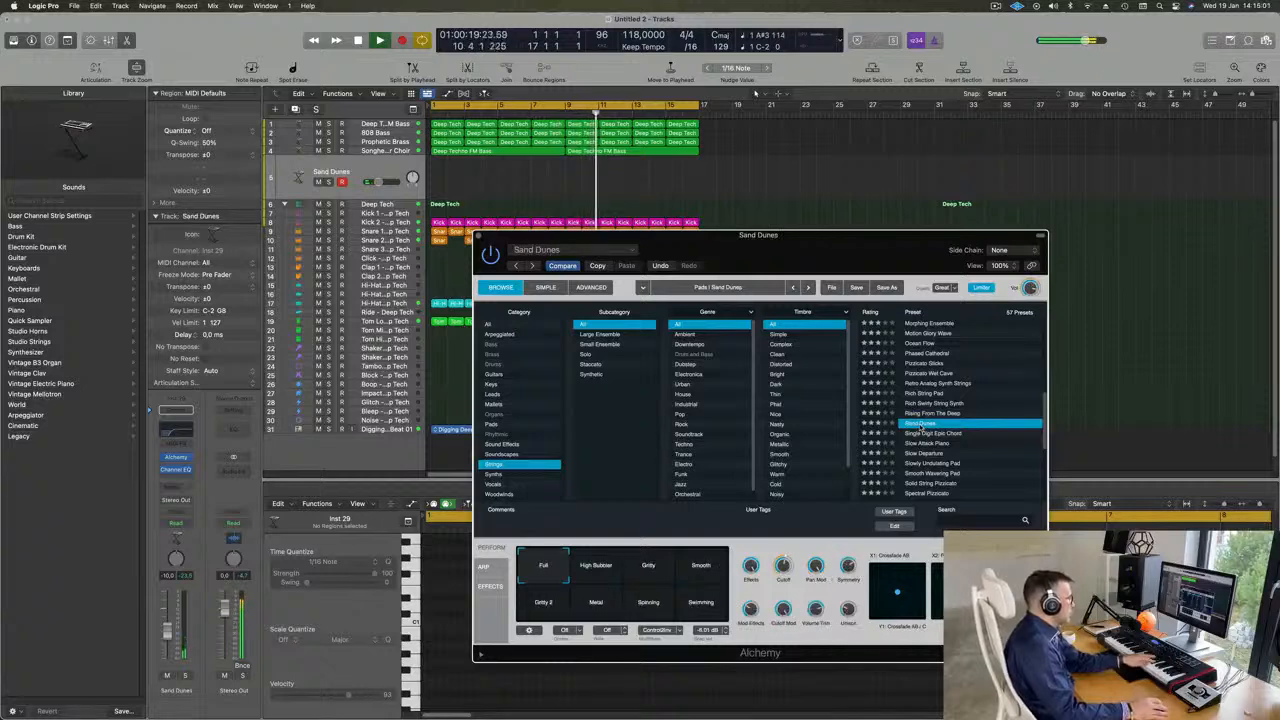
Load Single Digit Epic Chord and audition its Octaves, Subdued 1, Bright Chord, Subdued, Fizzing Chord and Glide Up variations
{"action": "left_click", "coordinate": [941, 434]}
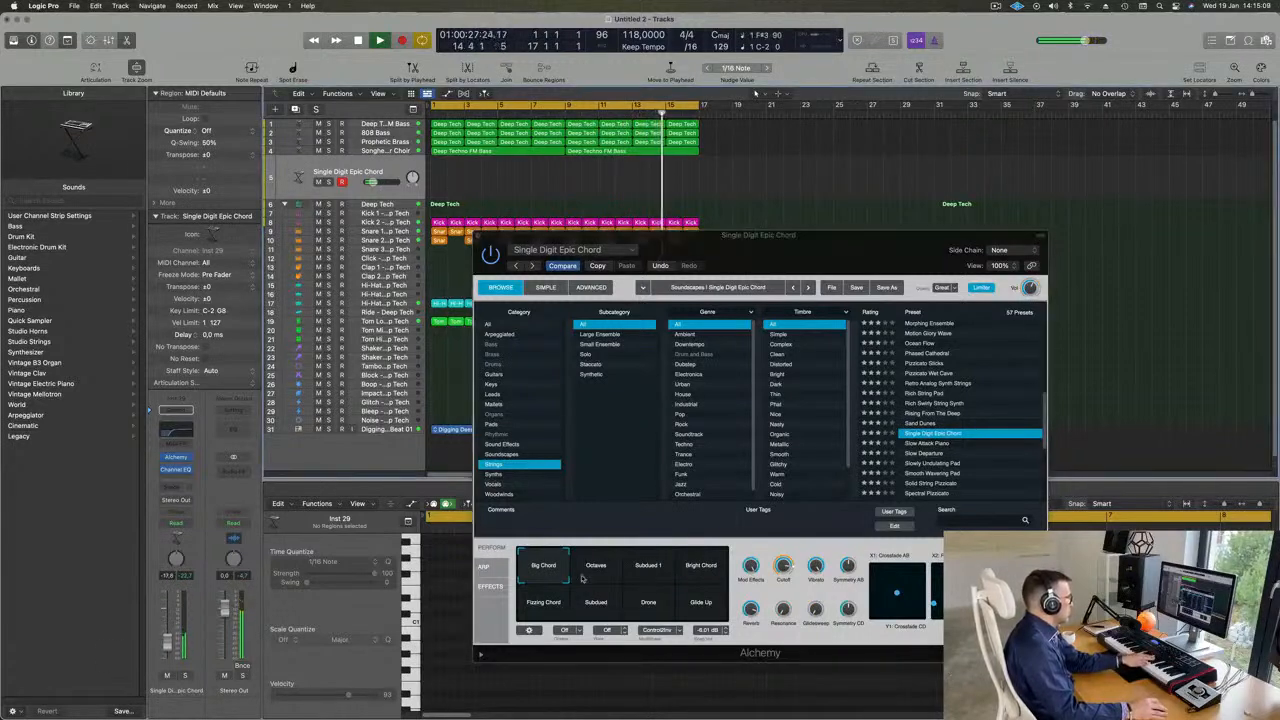
{"action": "left_click", "coordinate": [595, 568]}
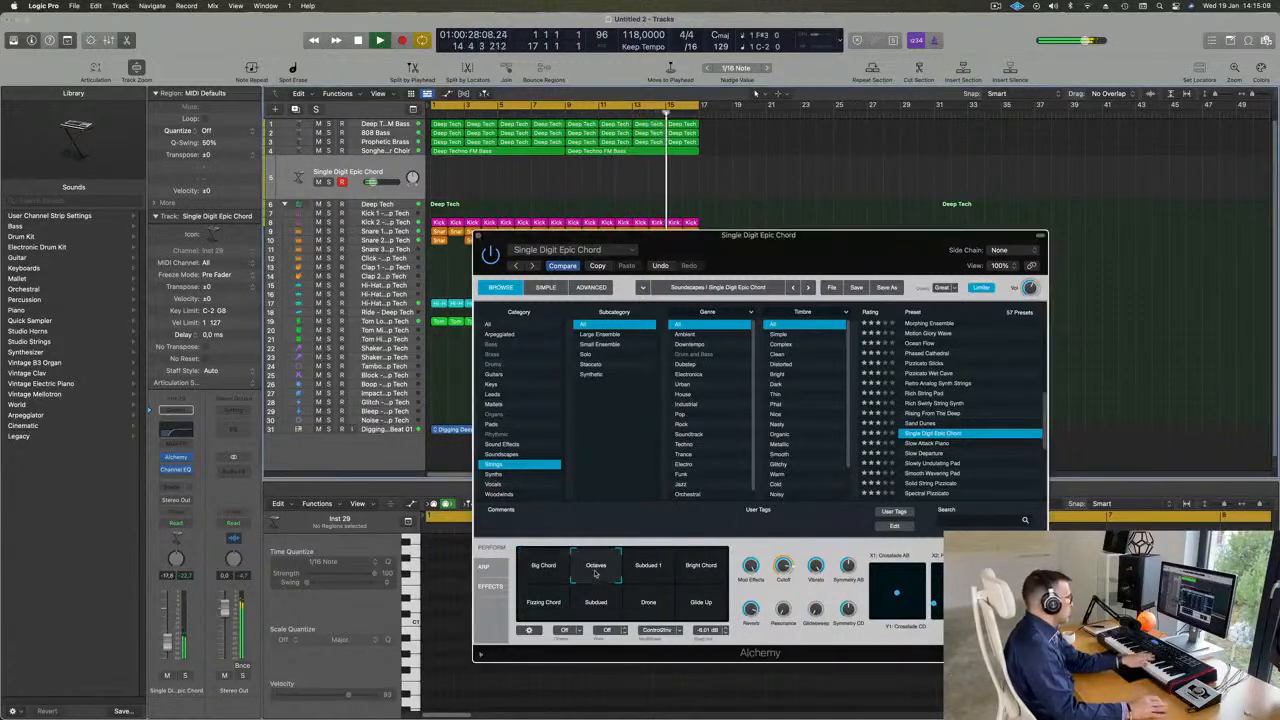
{"action": "left_click", "coordinate": [648, 567]}
{"action": "left_click", "coordinate": [703, 567]}
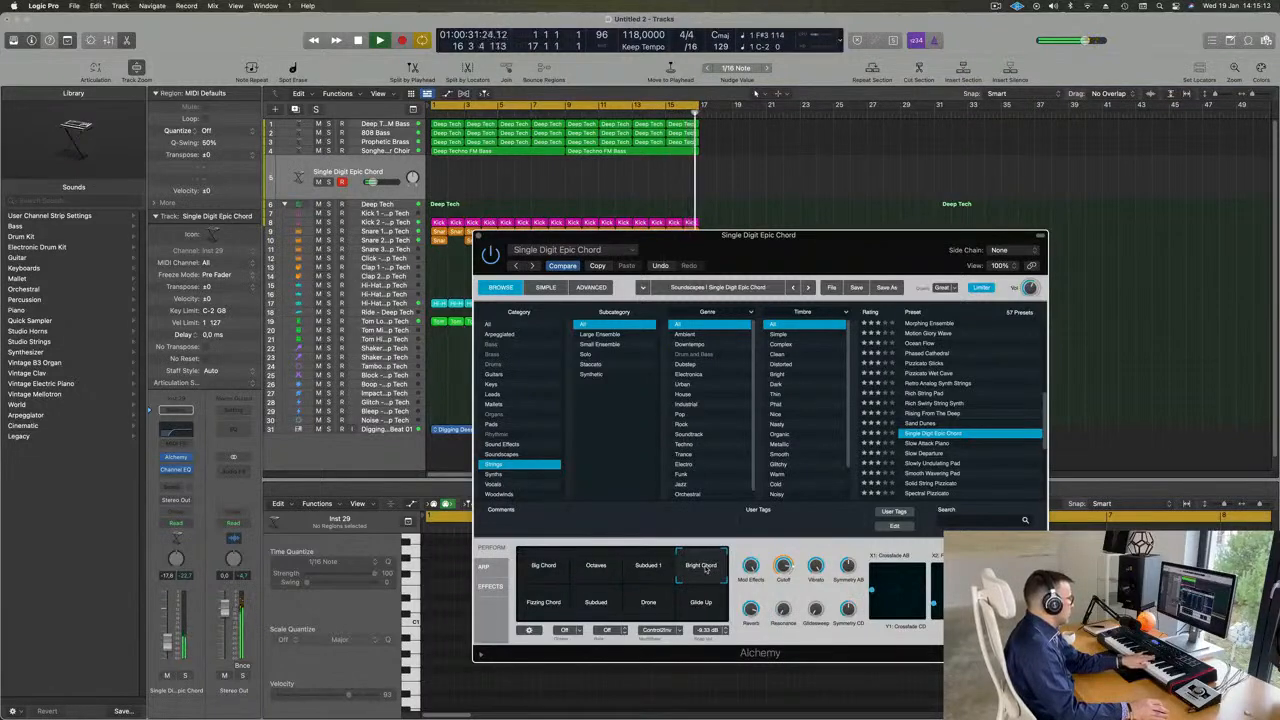
{"action": "left_click", "coordinate": [574, 601]}
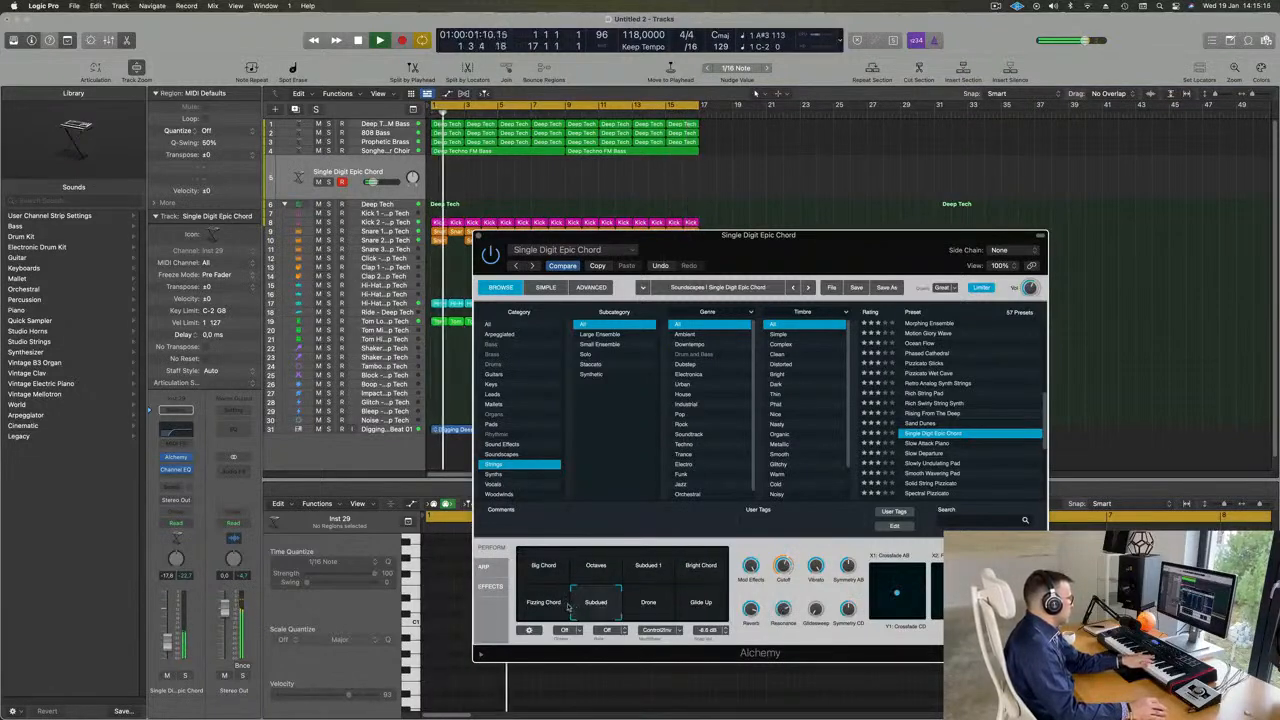
{"action": "left_click", "coordinate": [534, 604]}
{"action": "left_click", "coordinate": [703, 603]}
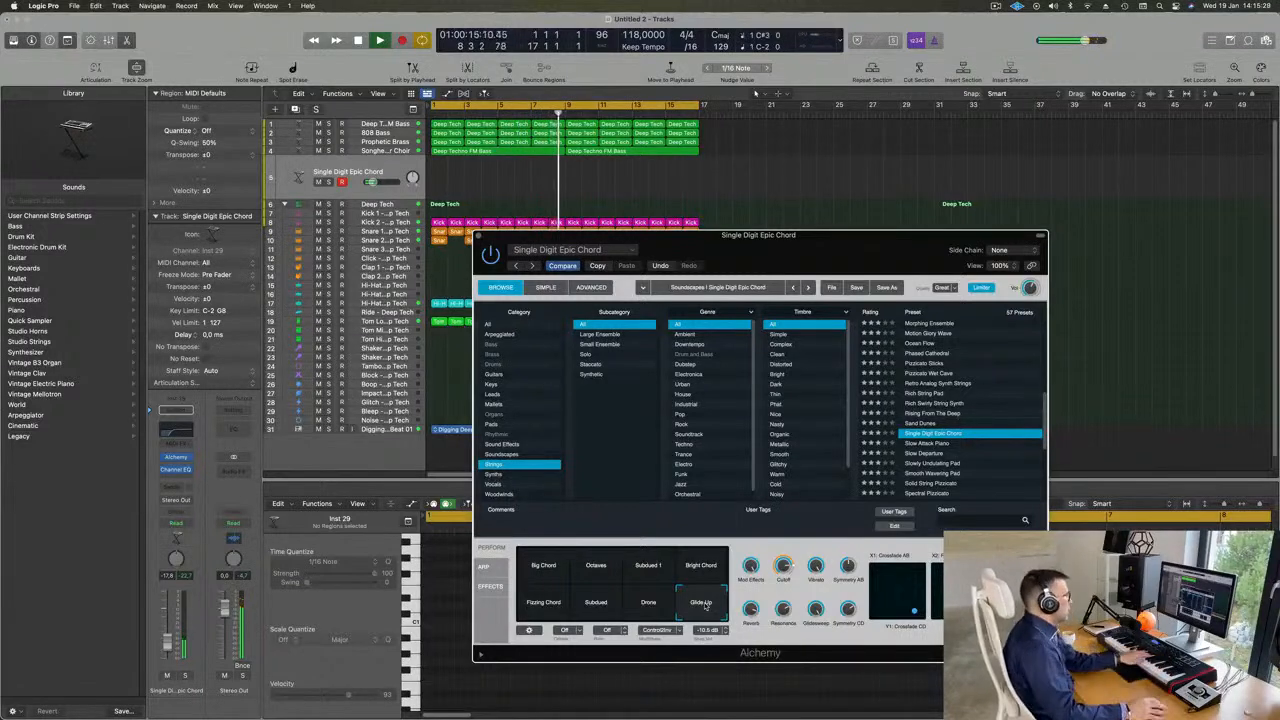
Audition the strings presets Slowly Undulating Pad, String Machine and Strings Dark Purple
{"action": "scroll", "coordinate": [942, 424], "scroll_direction": "down", "scroll_amount": 3}
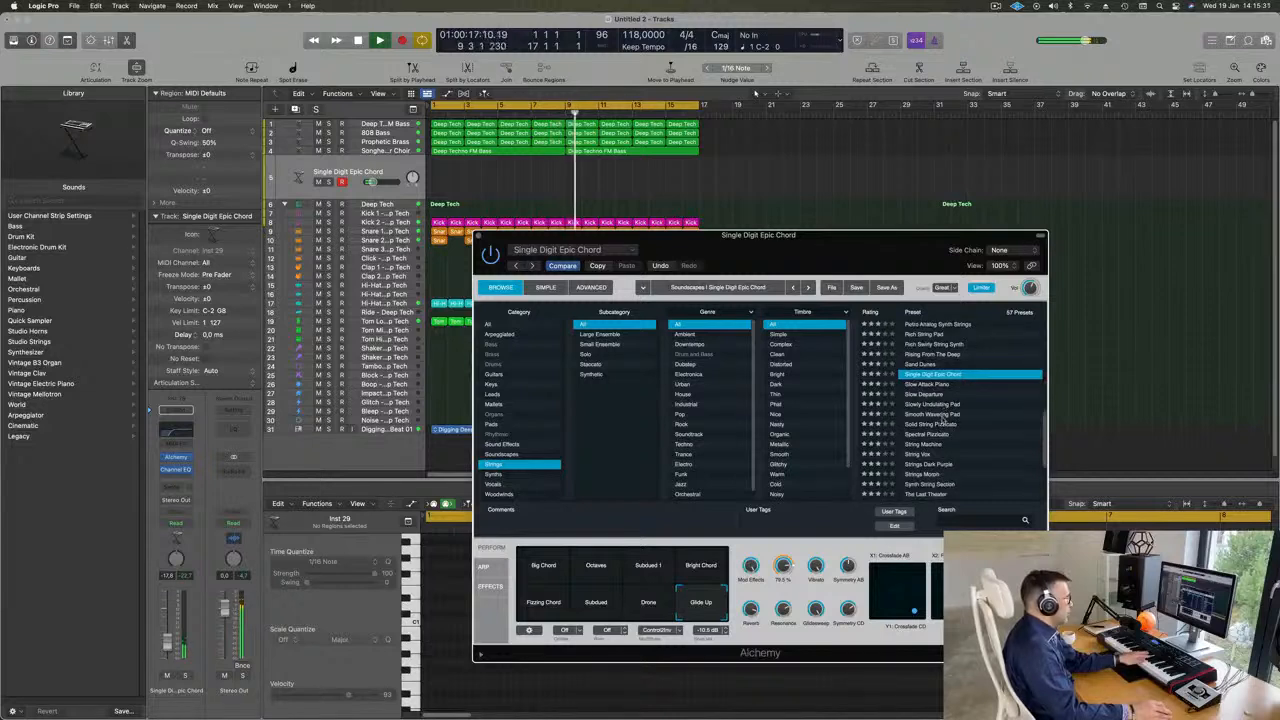
{"action": "left_click", "coordinate": [937, 404]}
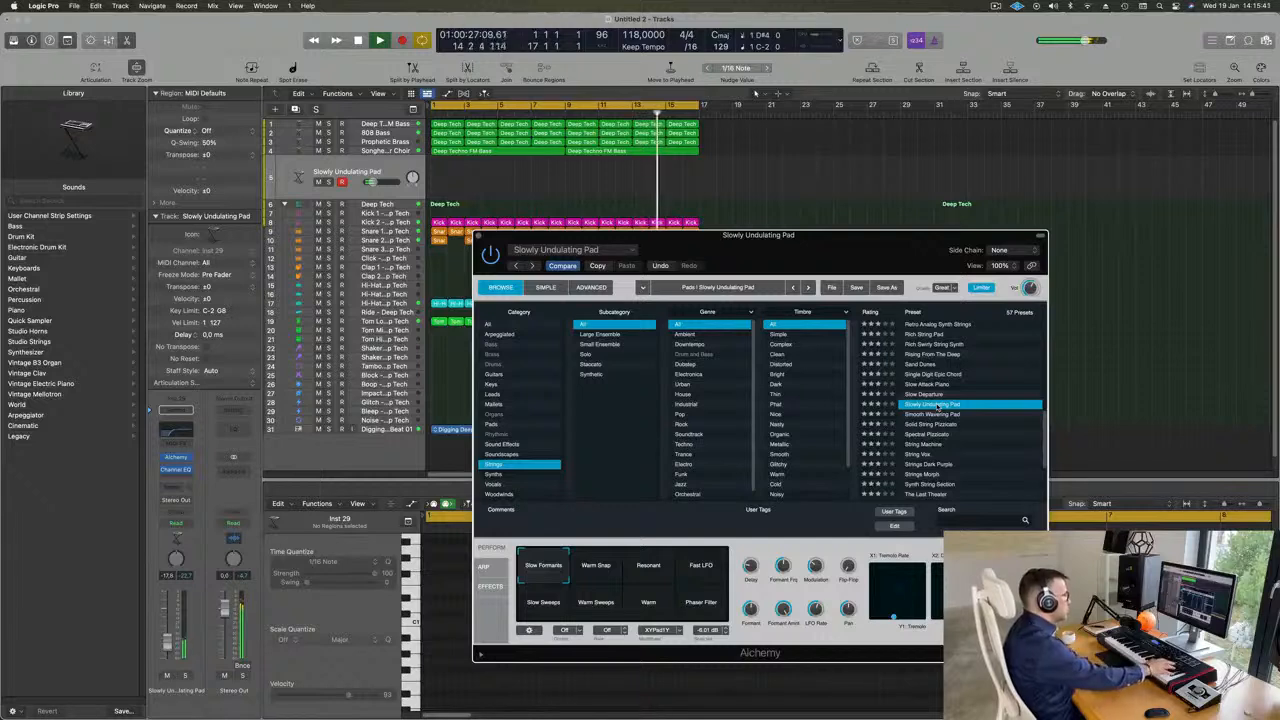
{"action": "scroll", "coordinate": [957, 412], "scroll_direction": "down", "scroll_amount": 2}
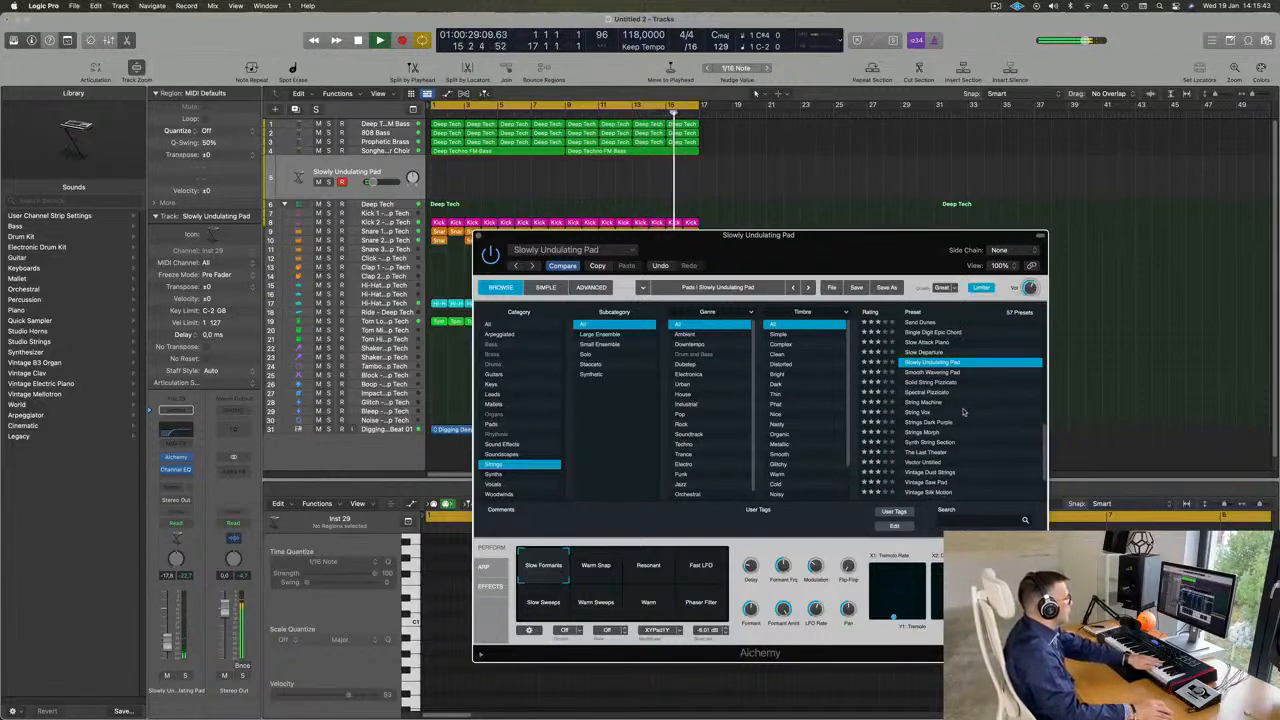
{"action": "left_click", "coordinate": [921, 403]}
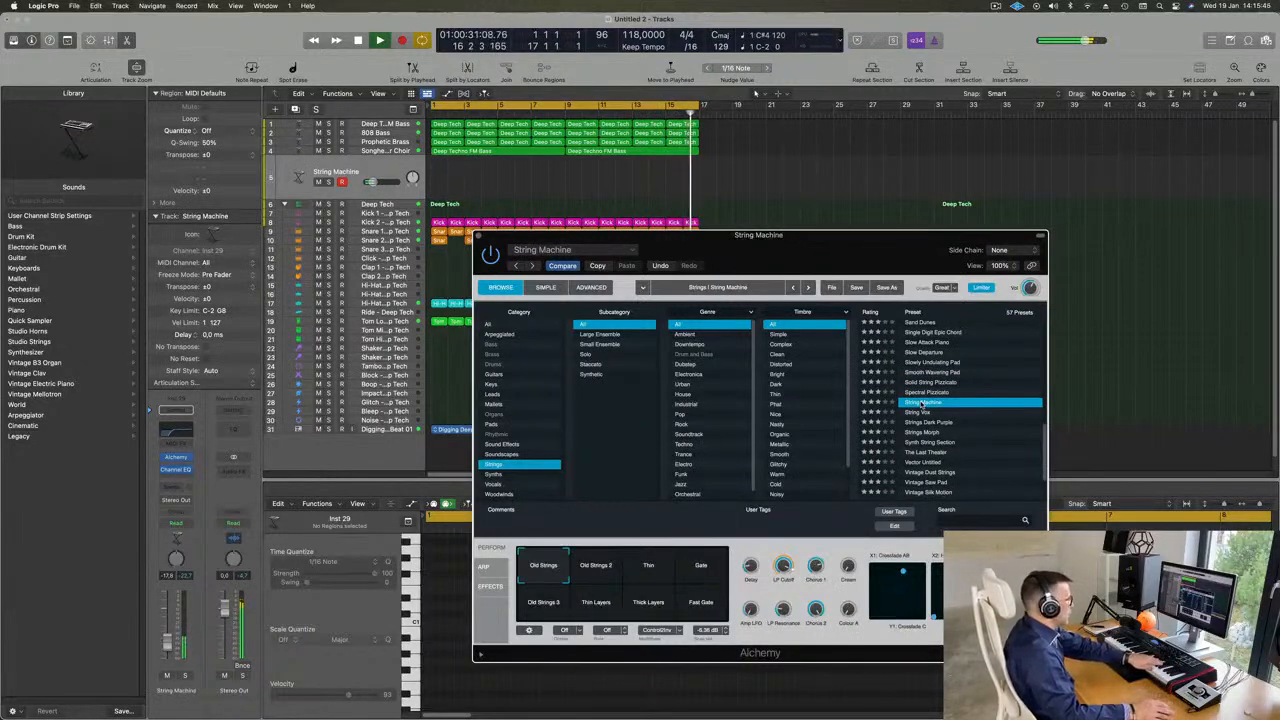
{"action": "scroll", "coordinate": [957, 404], "scroll_direction": "down", "scroll_amount": 2}
{"action": "left_click", "coordinate": [925, 382]}
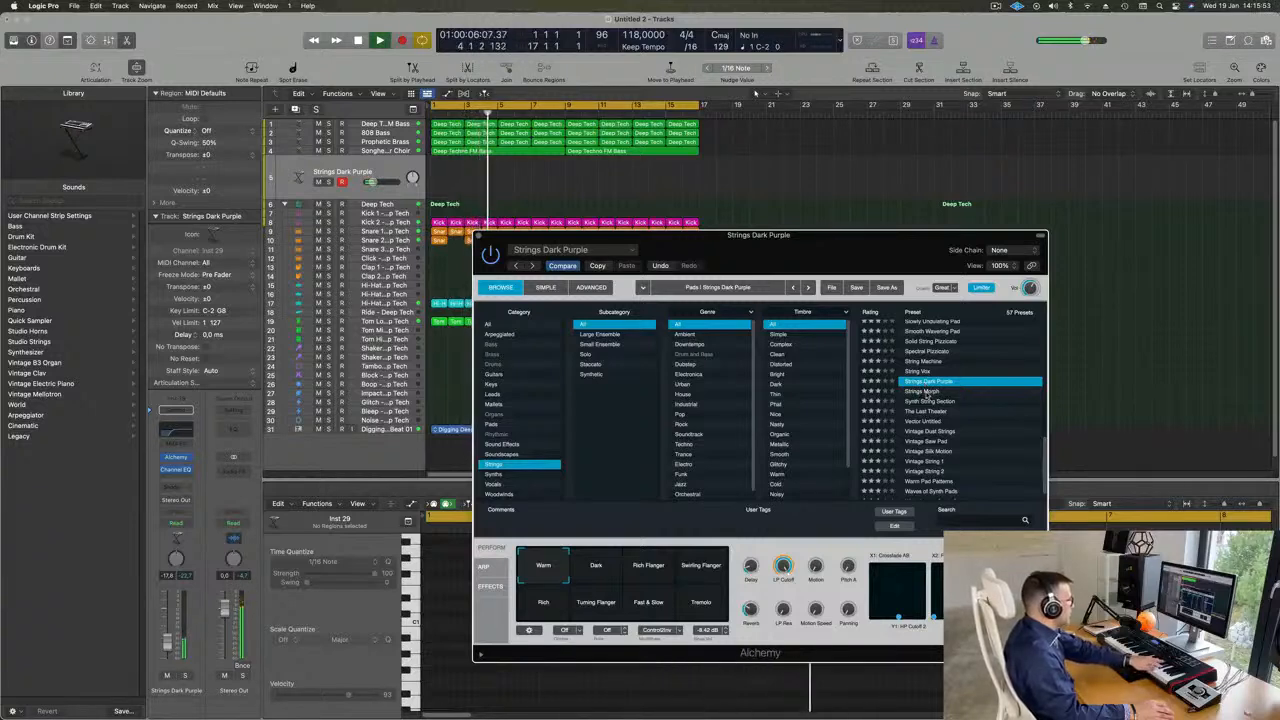
Load the Strings Morph preset and audition its Epic and Gate Pad variations
{"action": "left_click", "coordinate": [928, 392]}
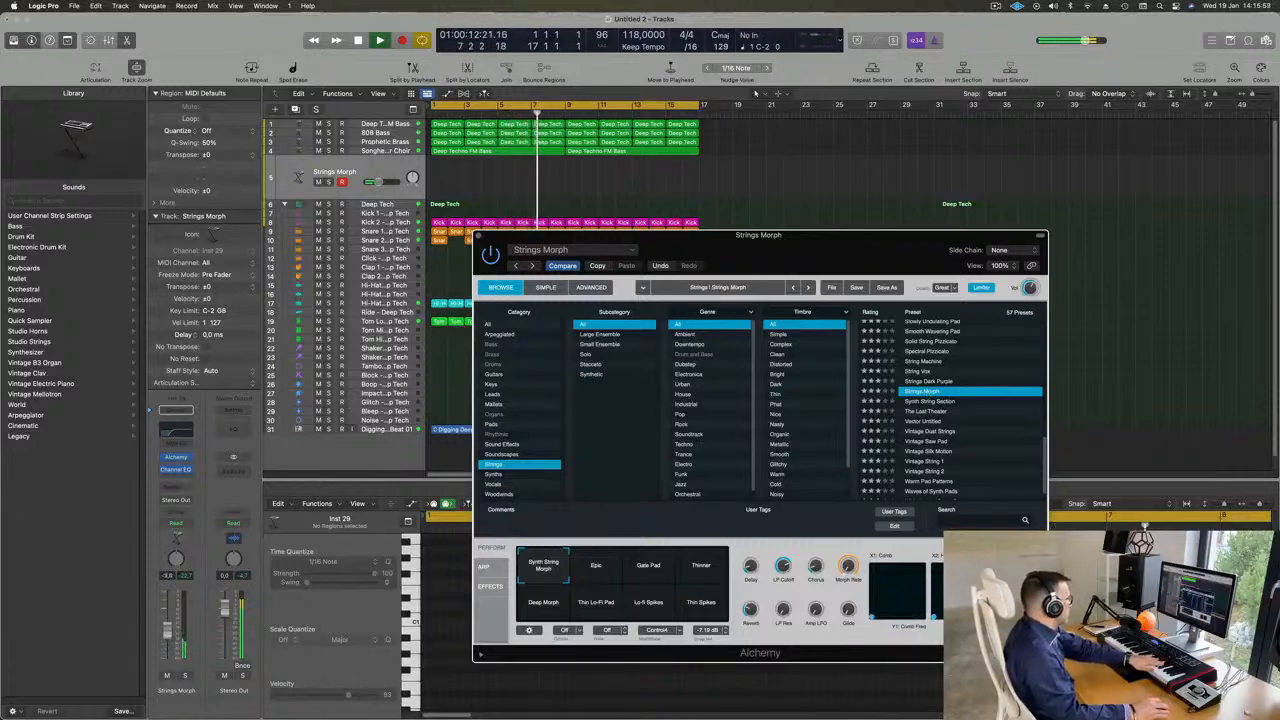
{"action": "left_click", "coordinate": [610, 575]}
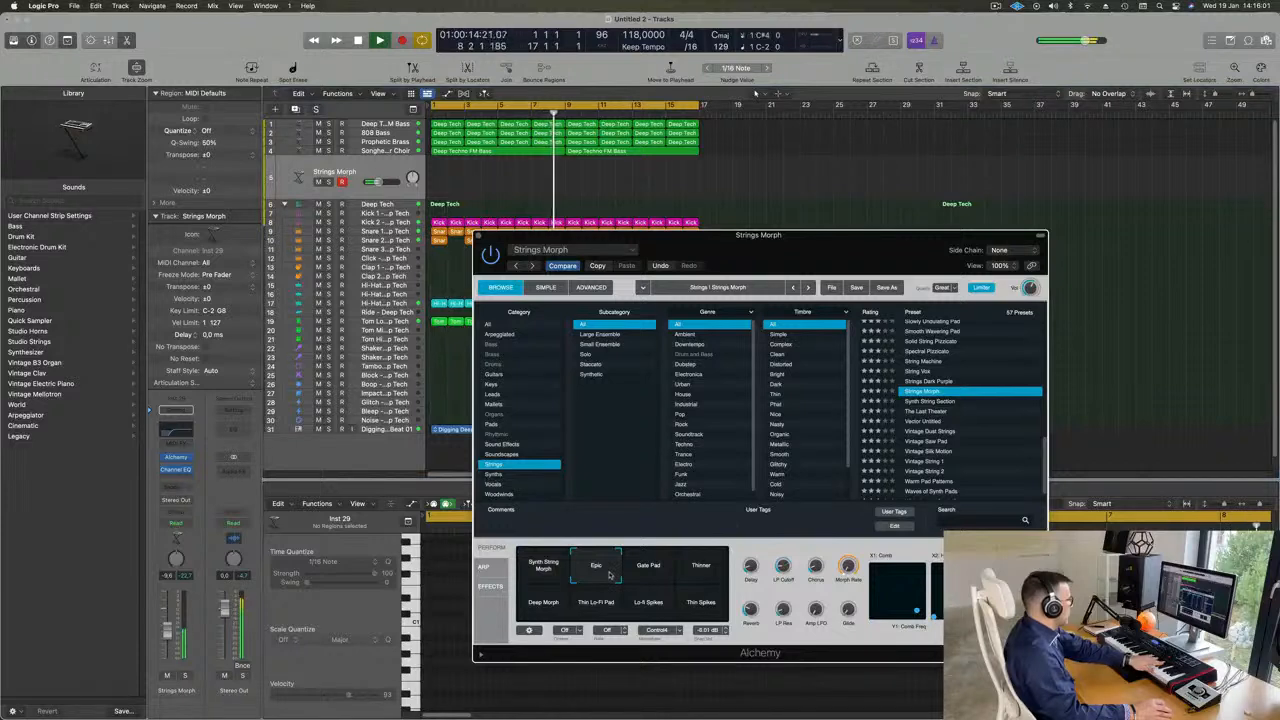
{"action": "left_click", "coordinate": [648, 573]}
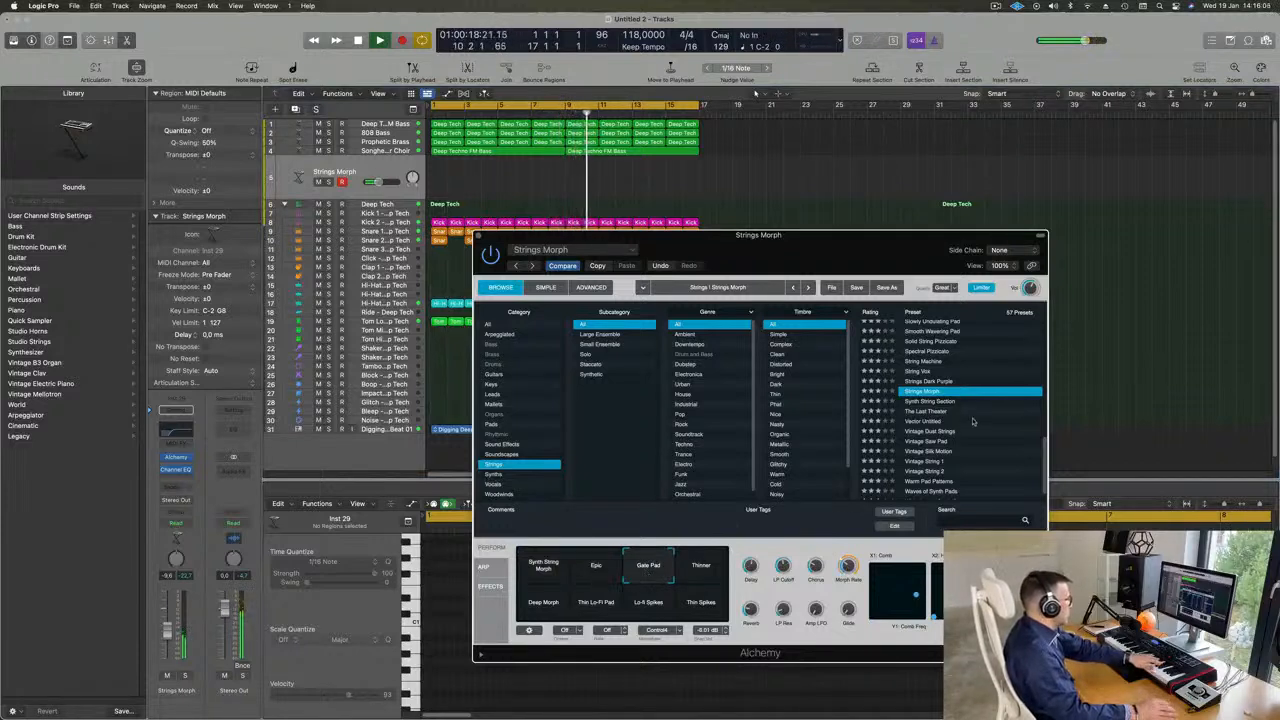
Audition the presets Synth String Section, Vintage Dust Strings and Warm Pad Patterns, and return to 70s Synth Strings
{"action": "left_click", "coordinate": [943, 402]}
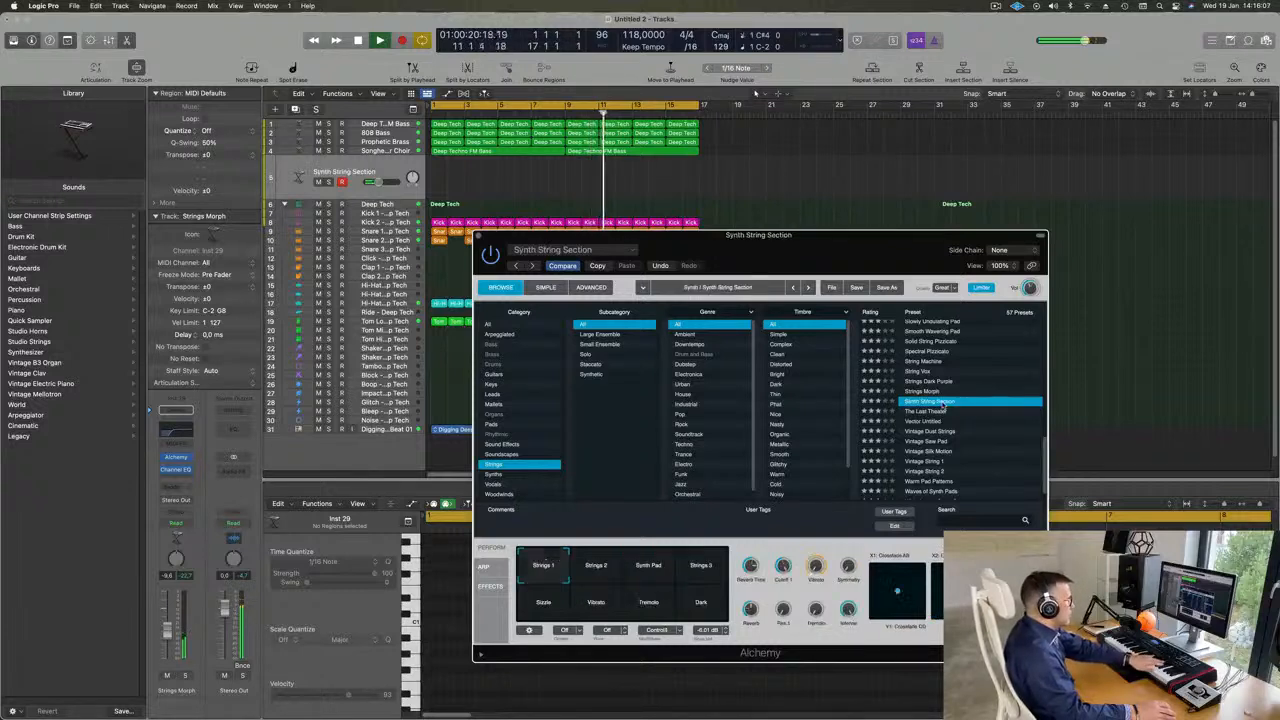
{"action": "scroll", "coordinate": [943, 405], "scroll_direction": "down", "scroll_amount": 2}
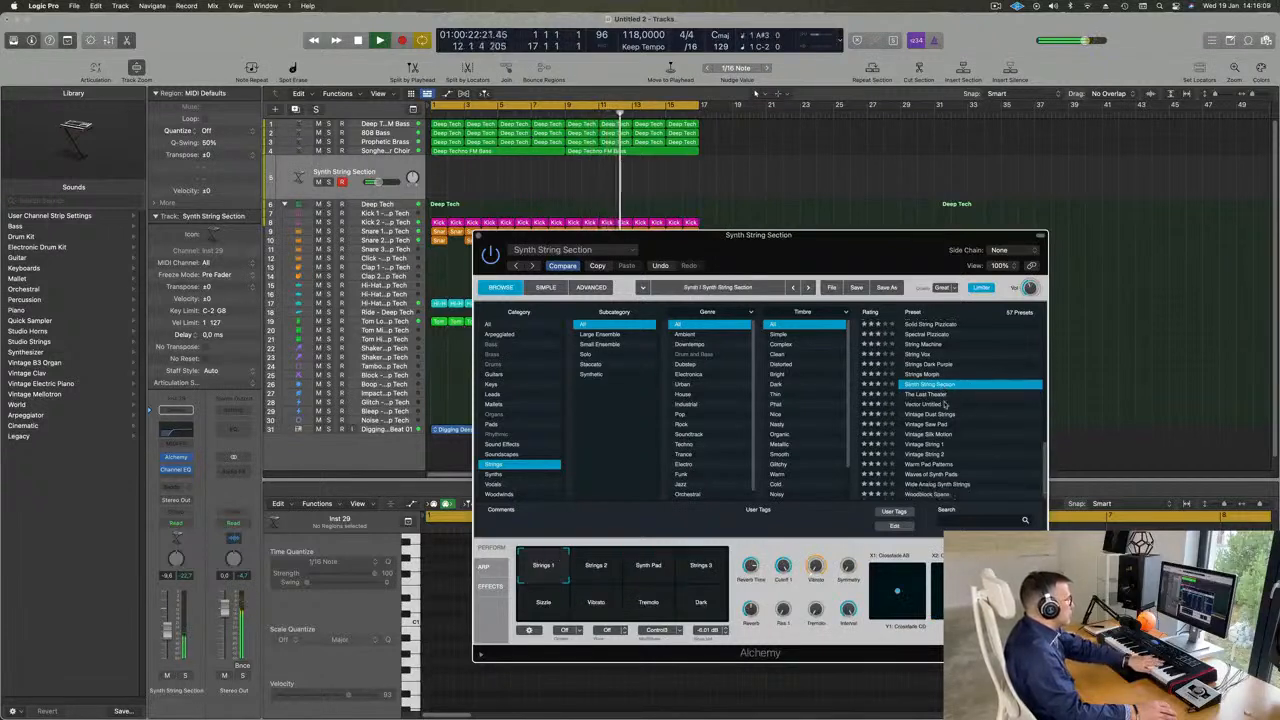
{"action": "left_click", "coordinate": [933, 414]}
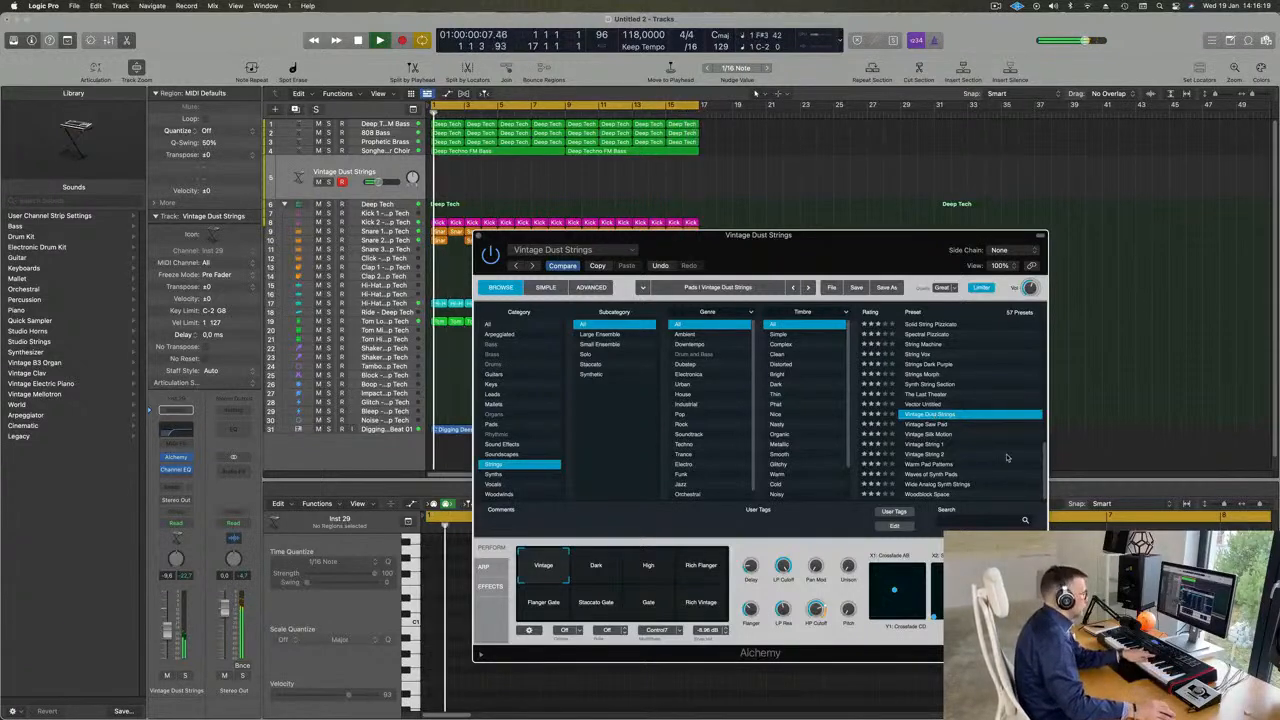
{"action": "left_click", "coordinate": [929, 465]}
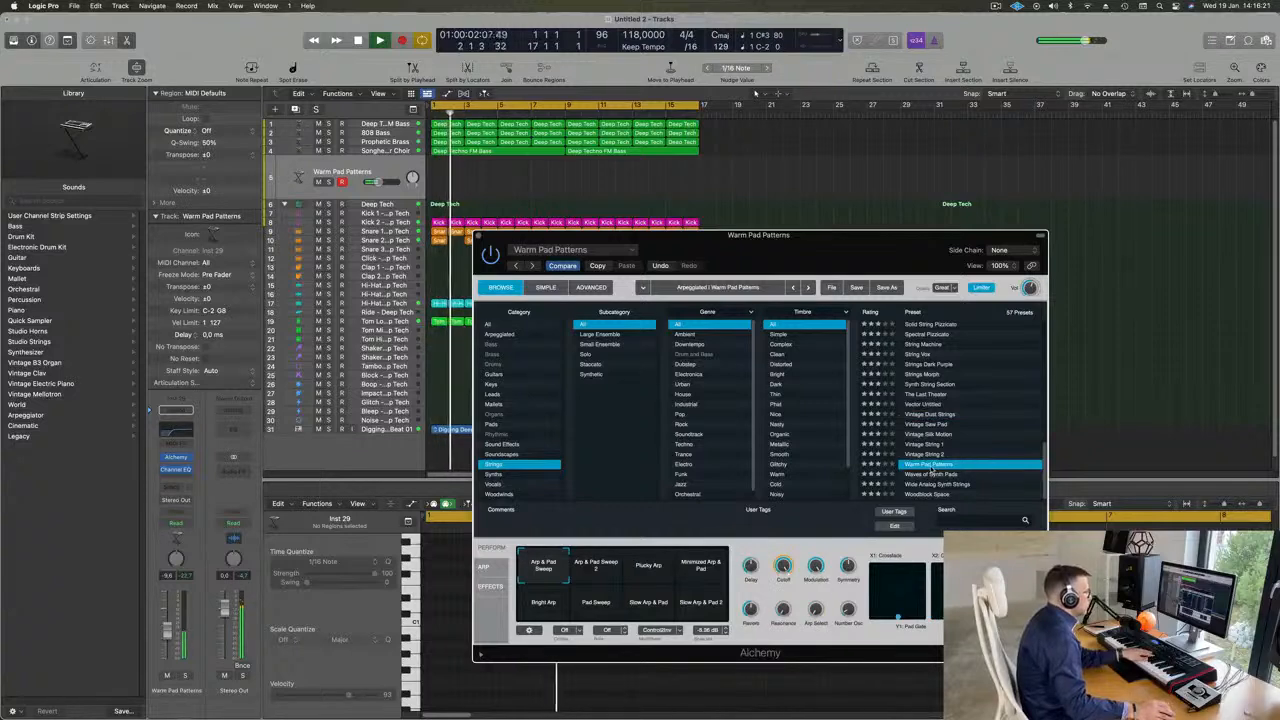
{"action": "scroll", "coordinate": [982, 389], "scroll_direction": "up", "scroll_amount": 10}
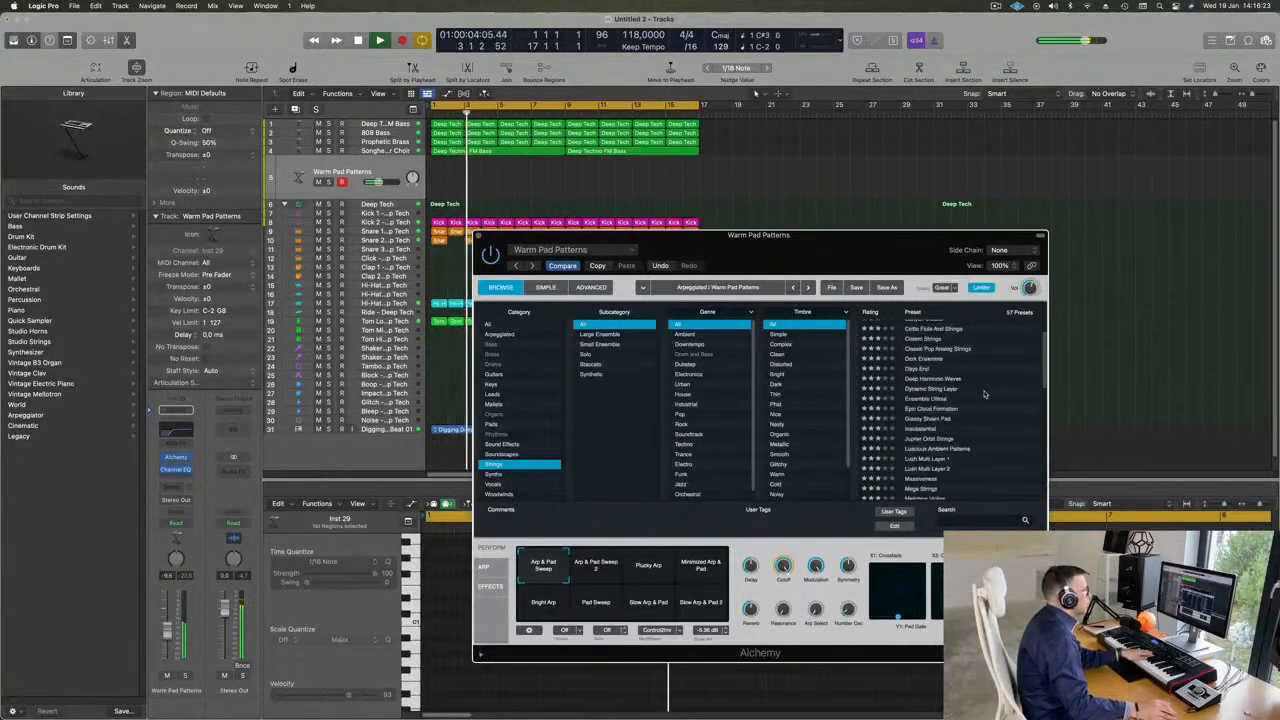
{"action": "left_click", "coordinate": [935, 325]}
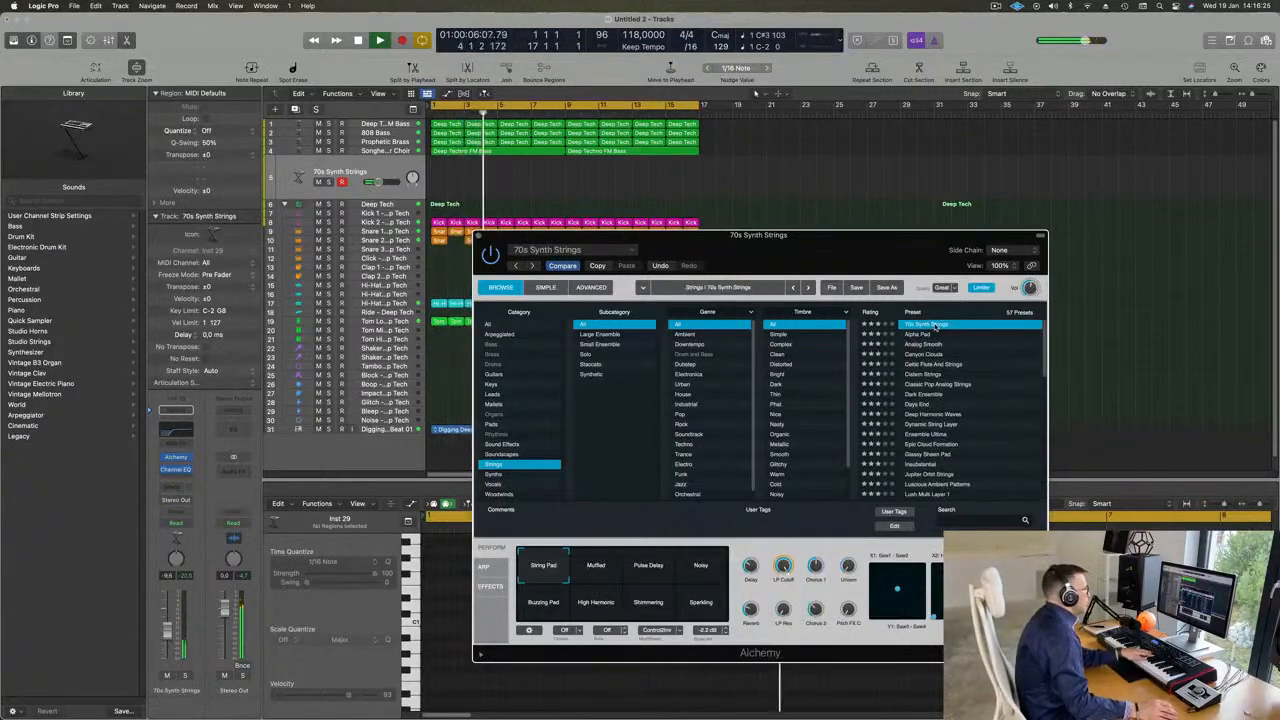
Browse the Guitars category, load Acoustic Pluck and audition its Ambient Oboe, String Rattle and Pluck Flutes variations
{"action": "left_click", "coordinate": [495, 375]}
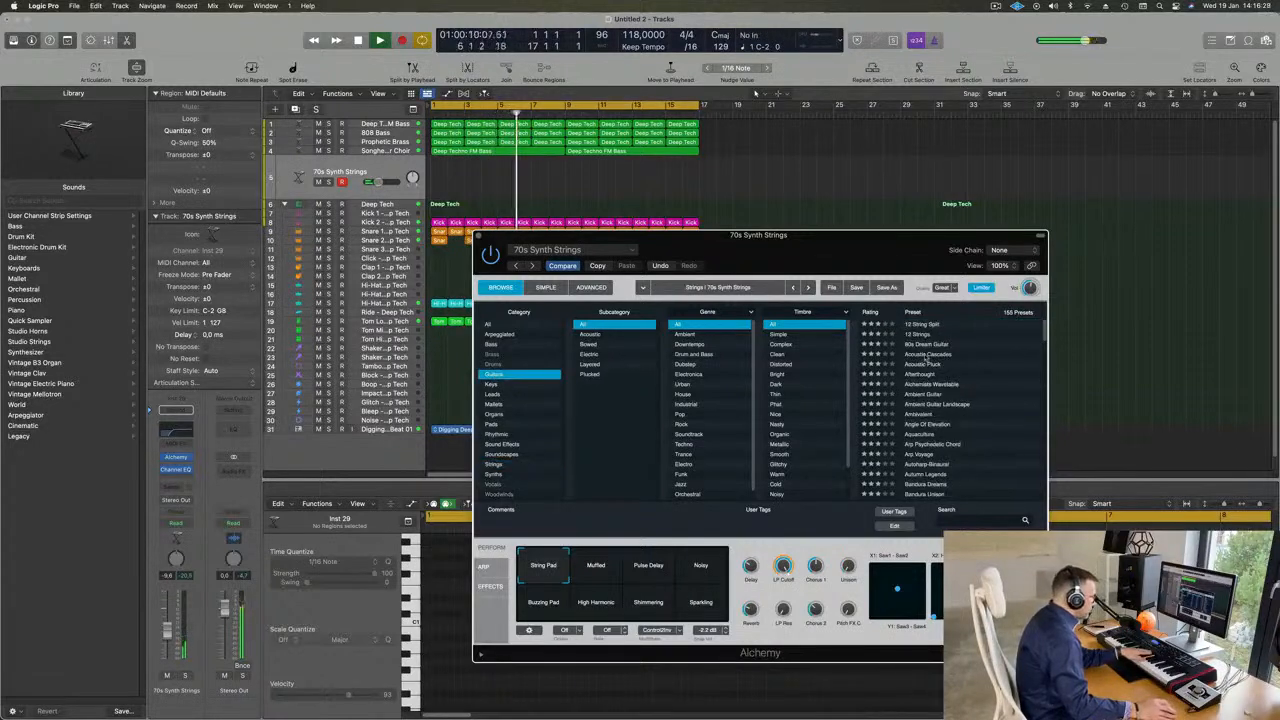
{"action": "left_click", "coordinate": [925, 366]}
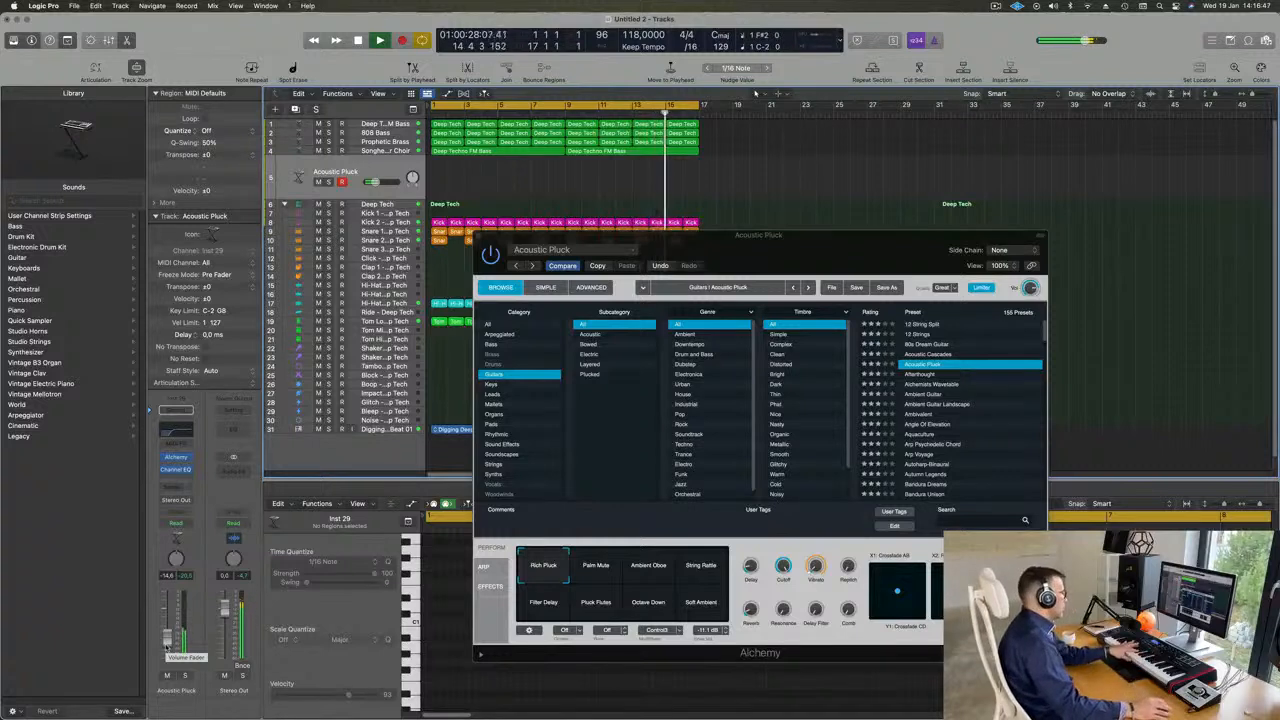
{"action": "left_click", "coordinate": [650, 566]}
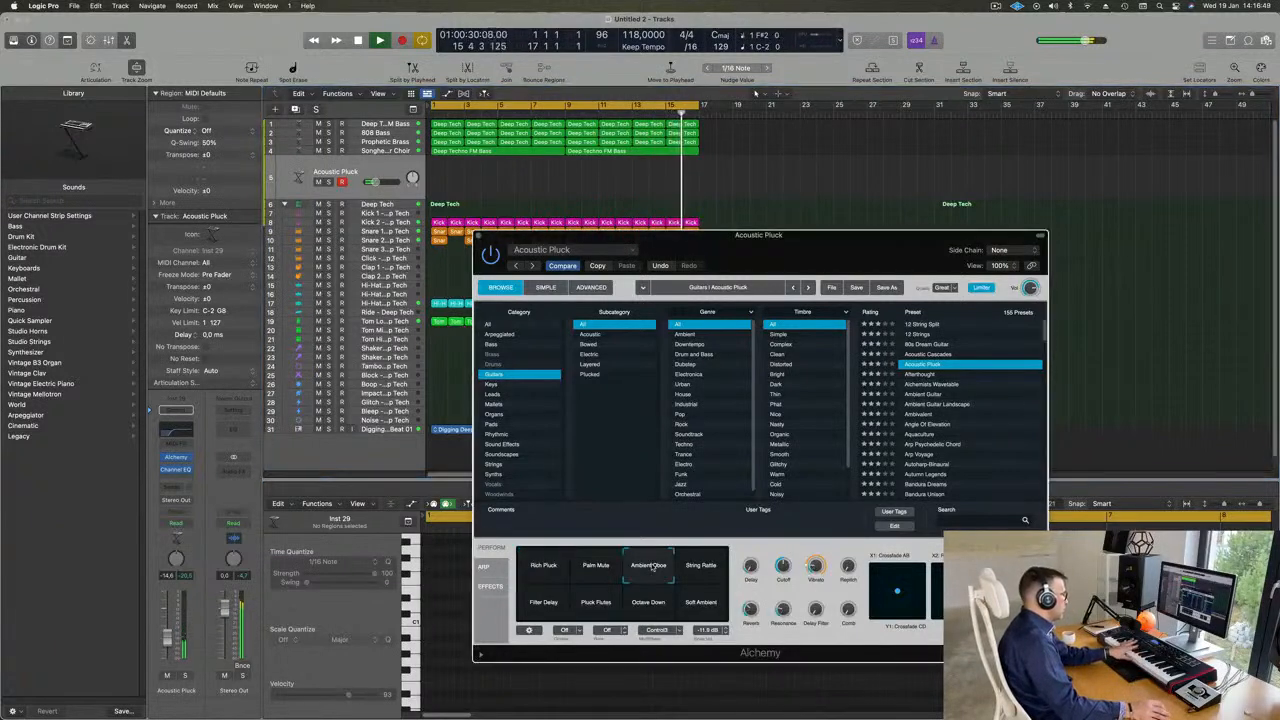
{"action": "left_click", "coordinate": [703, 566]}
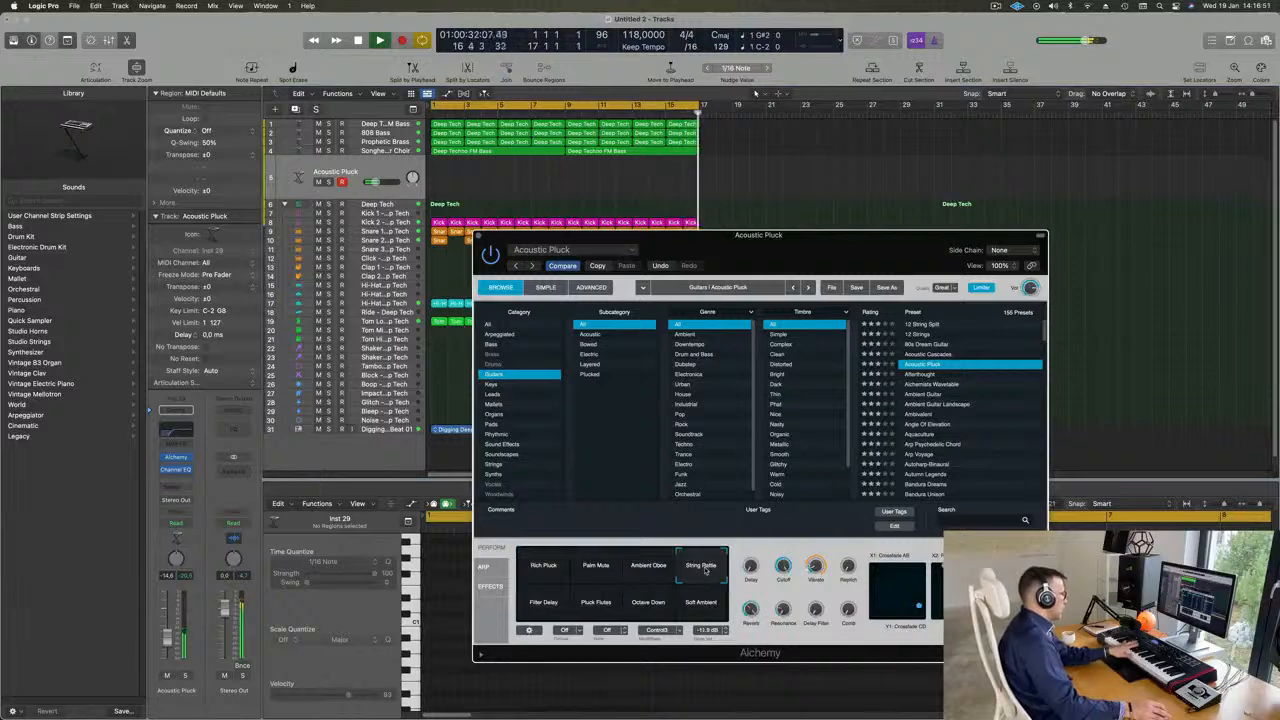
{"action": "left_click", "coordinate": [596, 602]}
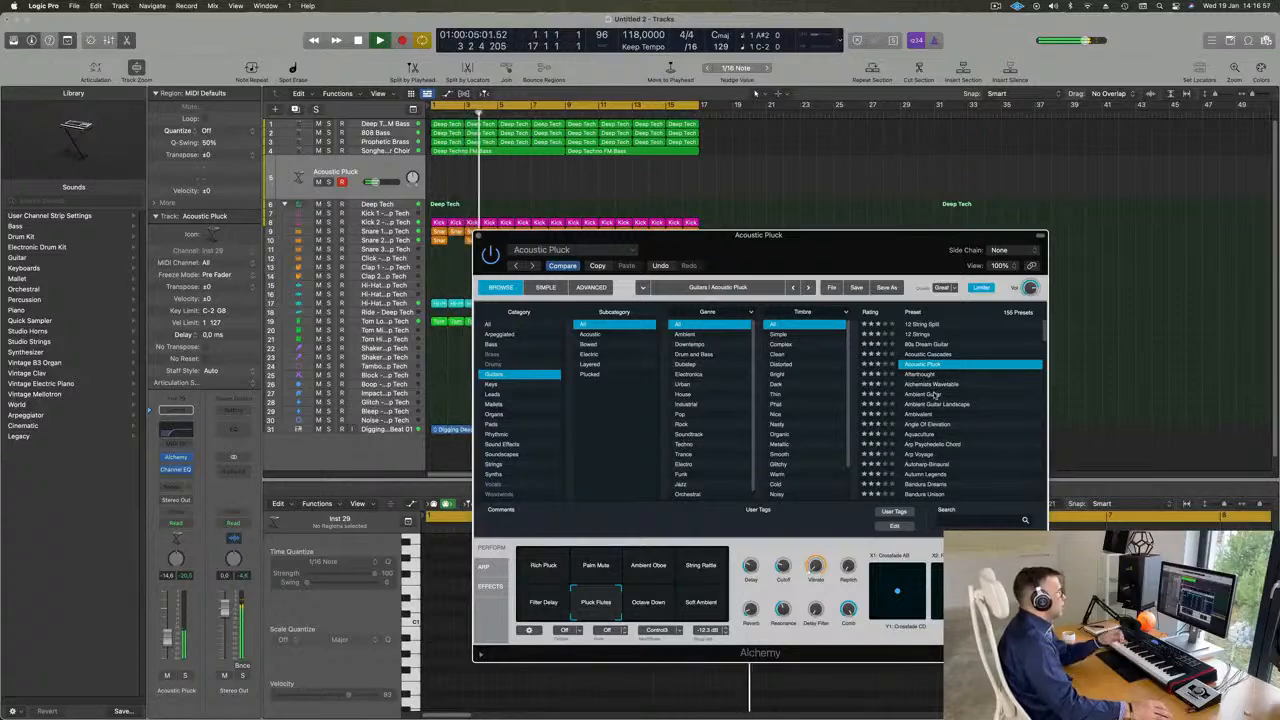
Load the Ambient Guitar preset on the duplicated track and close the Alchemy window
{"action": "left_click_drag", "start_coordinate": [851, 249], "coordinate": [853, 256]}
{"action": "key", "text": "Down"}
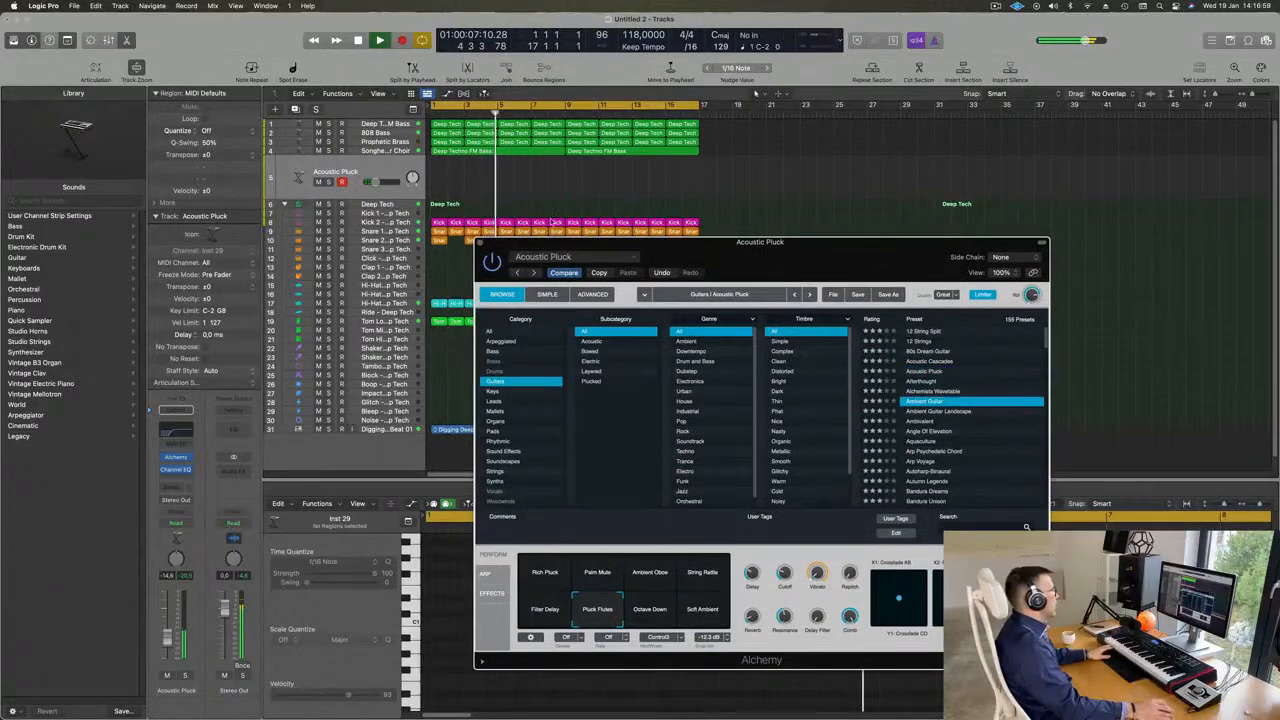
{"action": "left_click", "coordinate": [480, 243]}
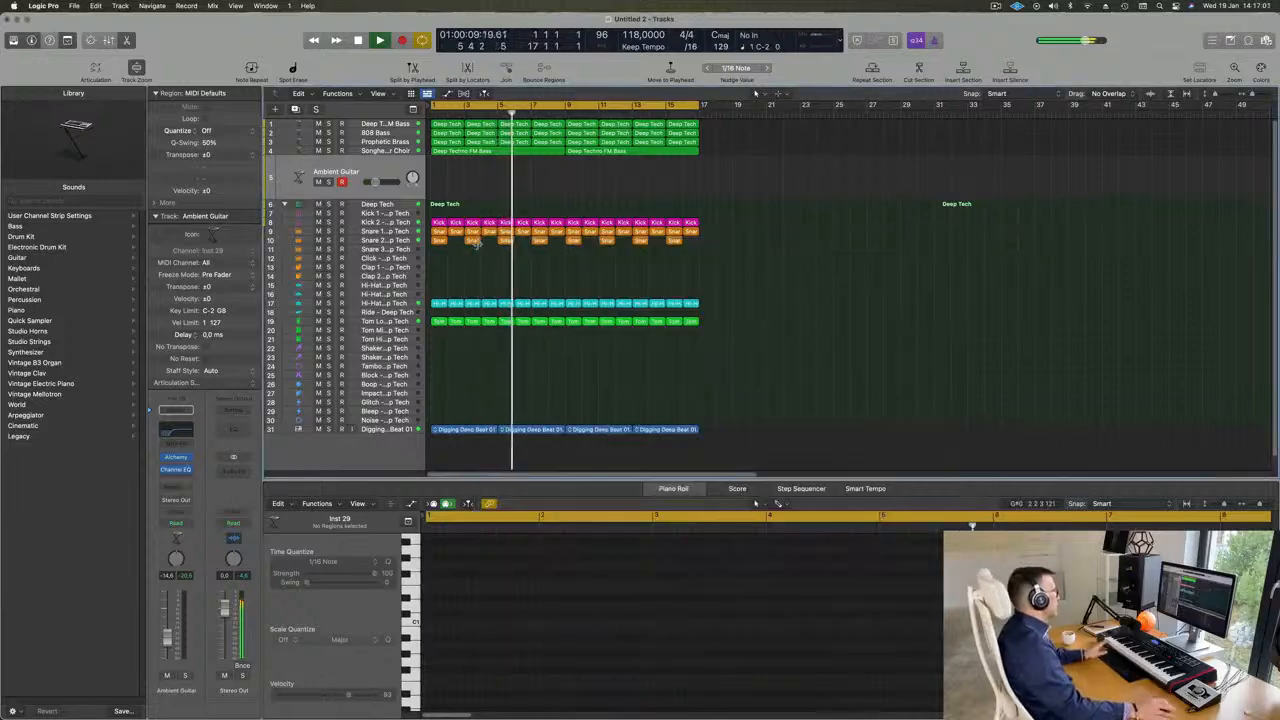
Select the Deep Techno FM Bass track and restart playback from the beginning to check its level
{"action": "left_click", "coordinate": [393, 124]}
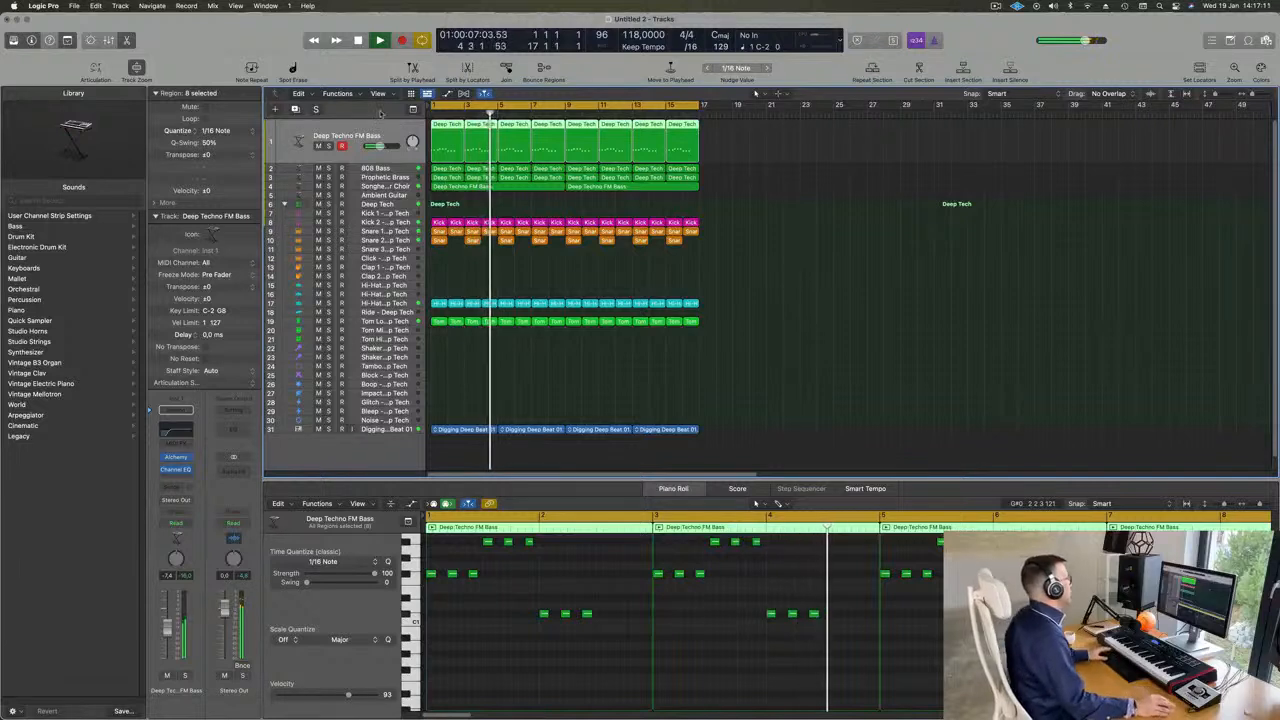
{"action": "key", "text": "space"}
{"action": "key", "text": "space"}
{"action": "key", "text": "space"}
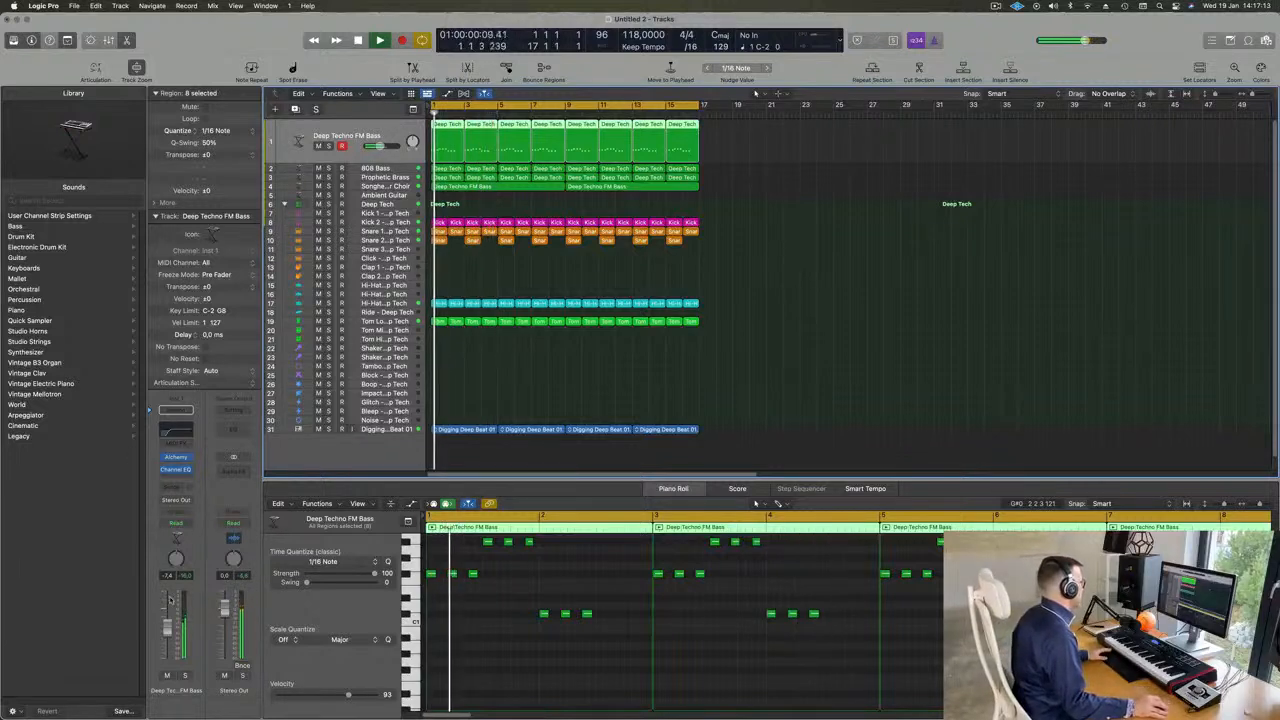
{"action": "key", "text": "space"}
{"action": "key", "text": "space"}
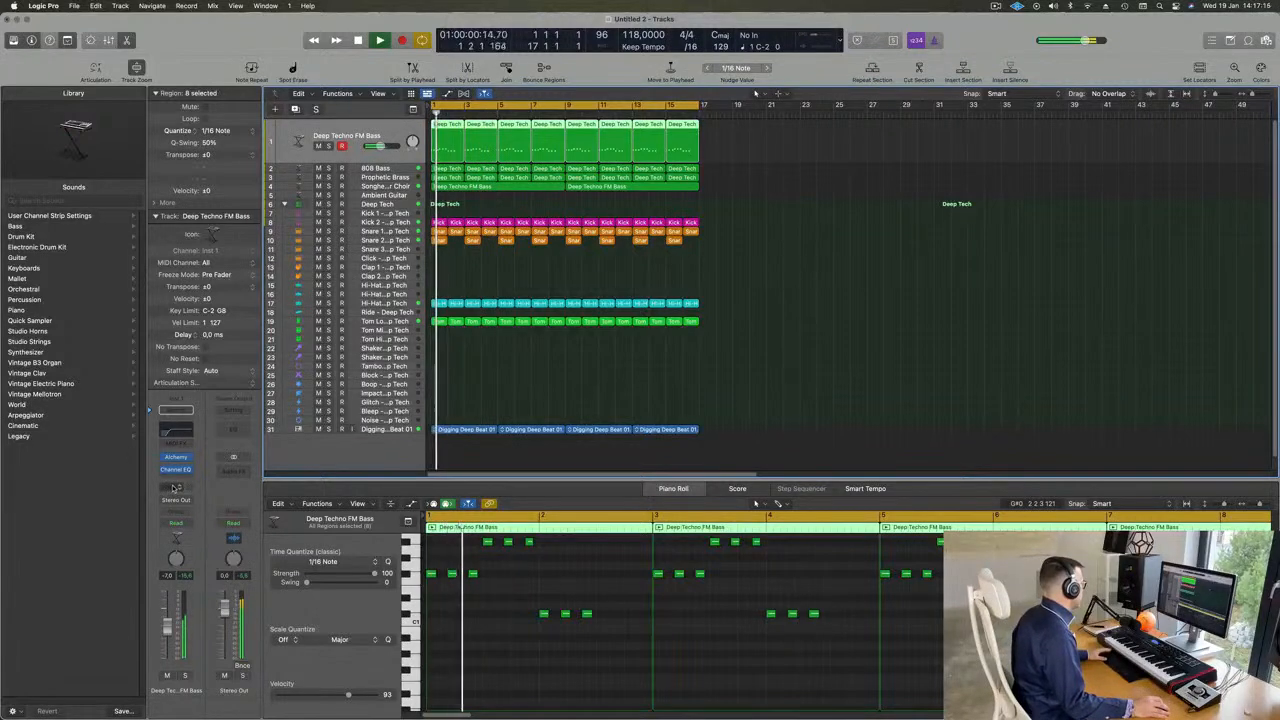
Add a send to Bus 5 on the Deep Techno FM Bass track and insert a ChromaVerb reverb on the Aux 5 channel
{"action": "left_click", "coordinate": [176, 409]}
{"action": "mouse_move", "coordinate": [178, 503]}
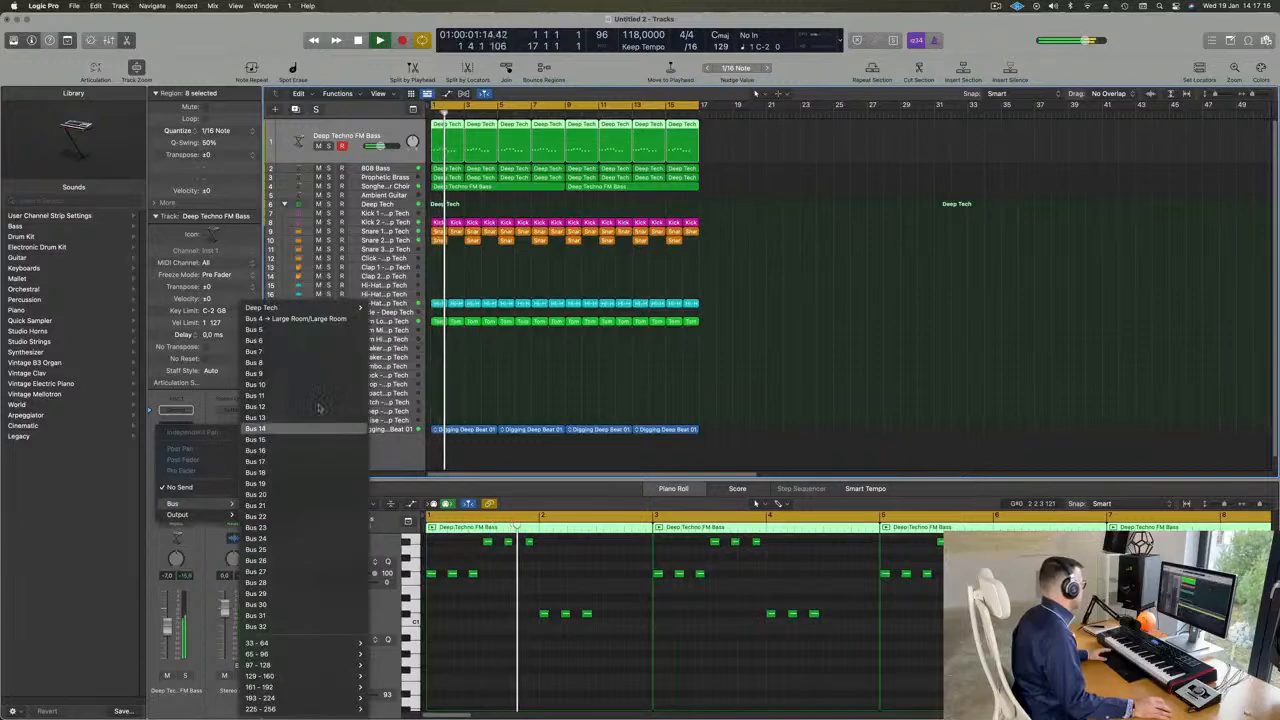
{"action": "left_click", "coordinate": [311, 334]}
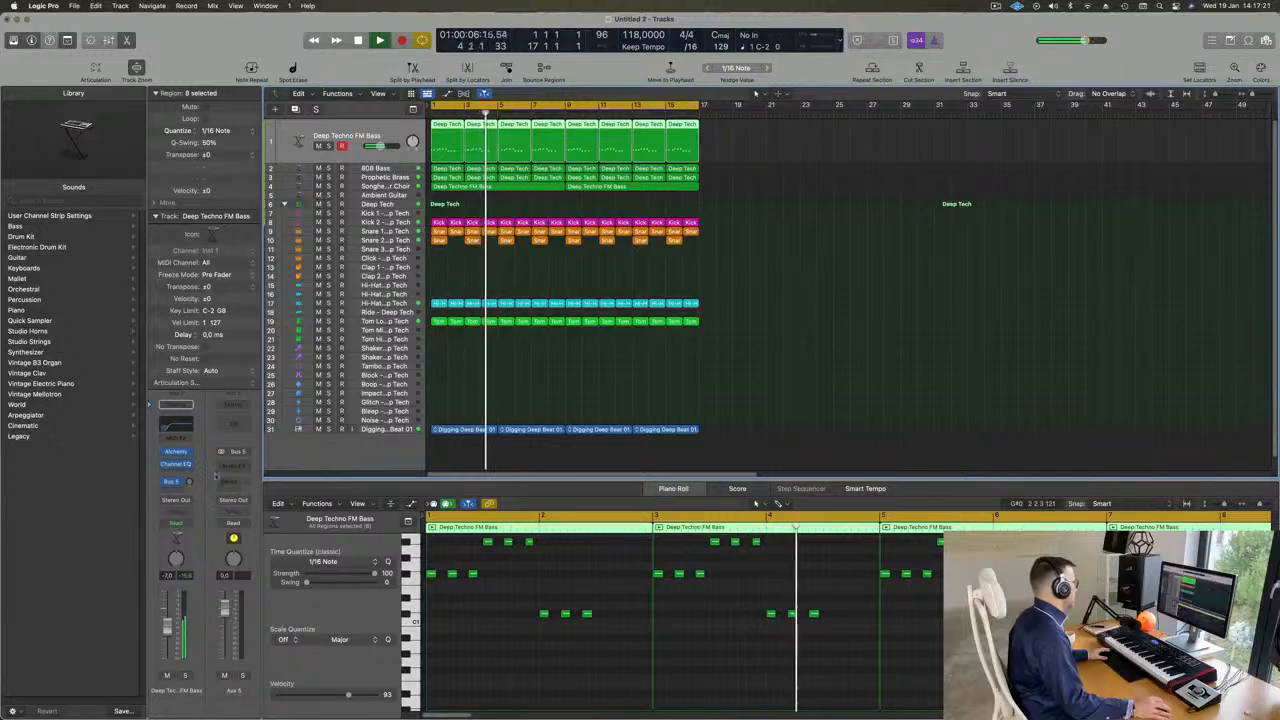
{"action": "left_click", "coordinate": [233, 464]}
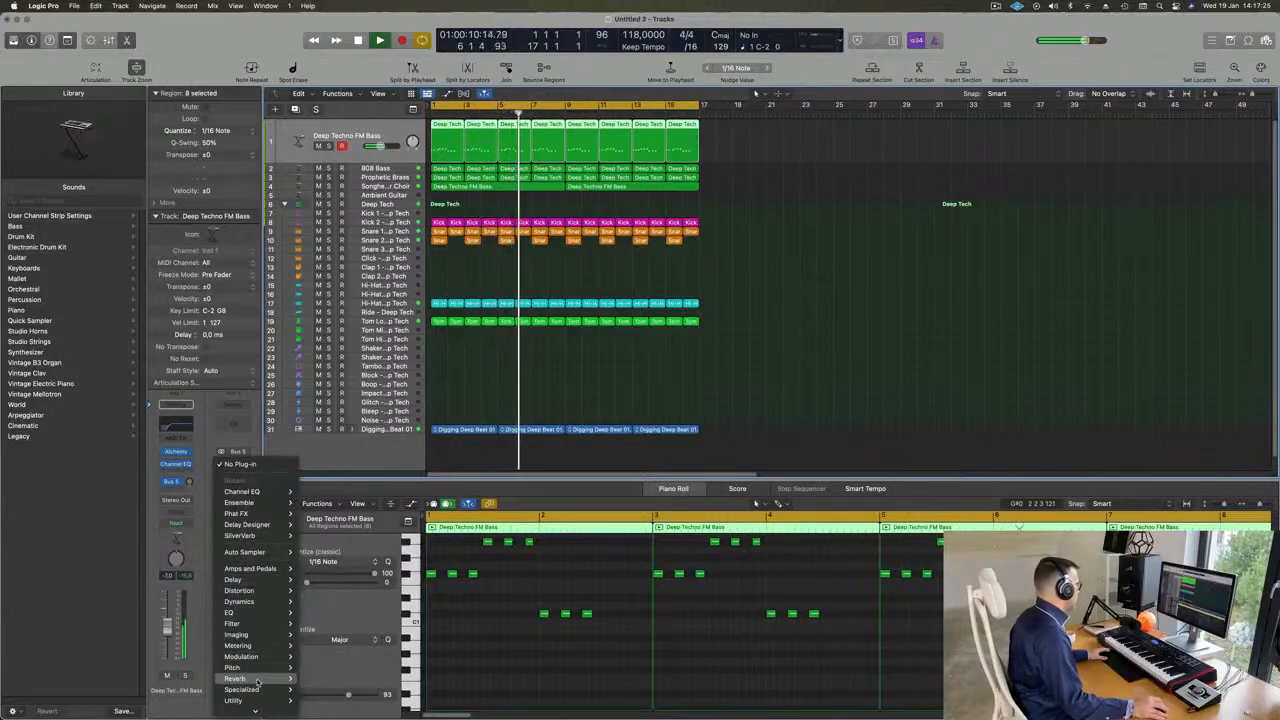
{"action": "mouse_move", "coordinate": [235, 678]}
{"action": "mouse_move", "coordinate": [322, 676]}
{"action": "left_click", "coordinate": [388, 677]}
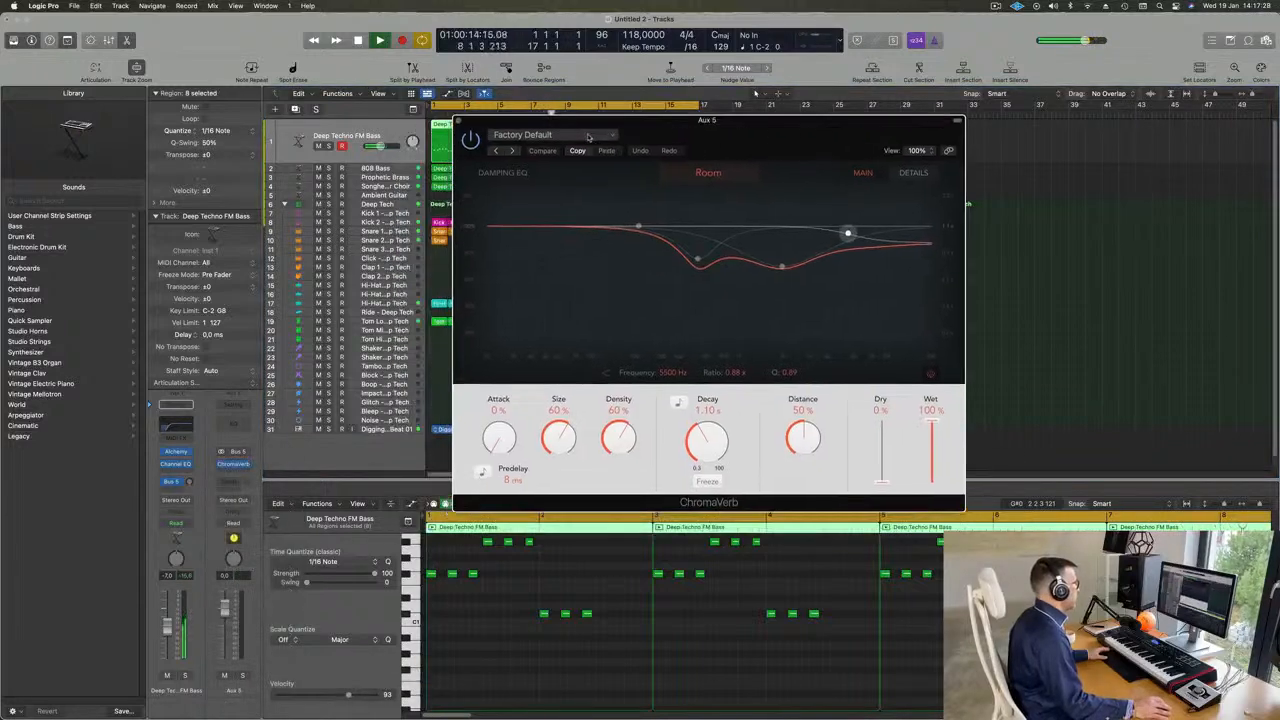
Browse ChromaVerb's preset categories, load the Medium Ambience preset and move the reverb window off the regions
{"action": "left_click", "coordinate": [589, 137]}
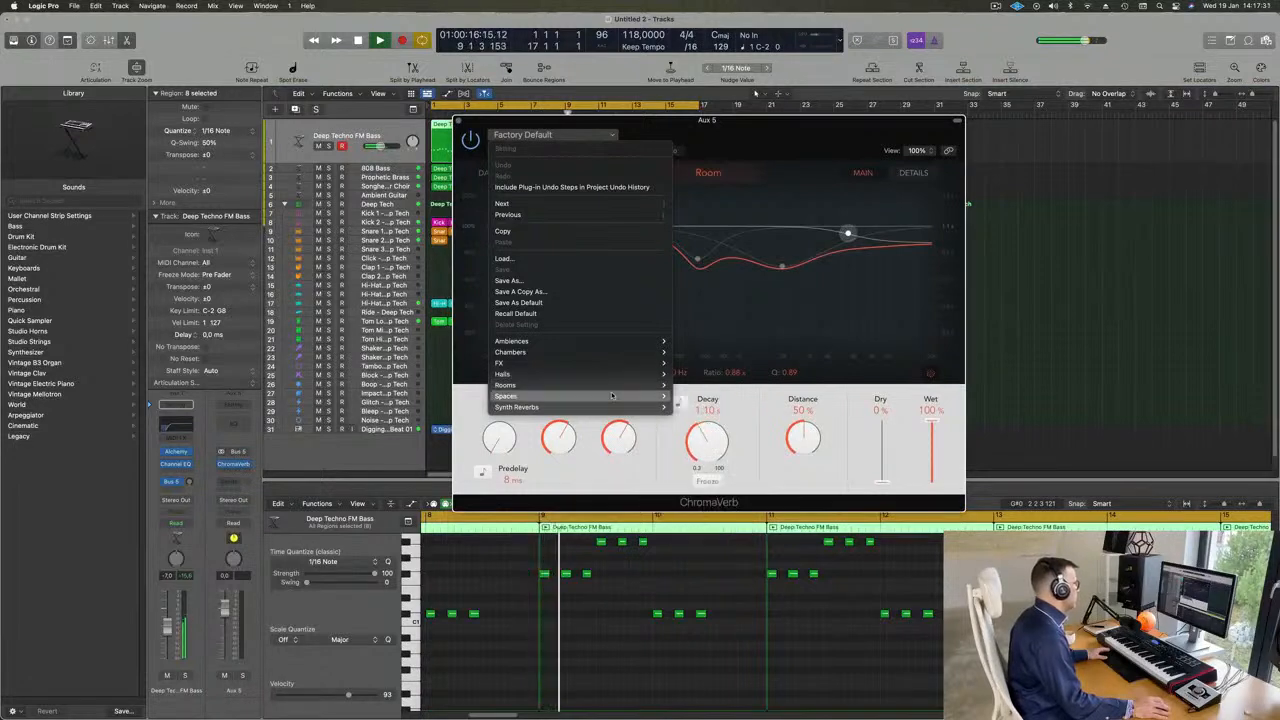
{"action": "mouse_move", "coordinate": [612, 396]}
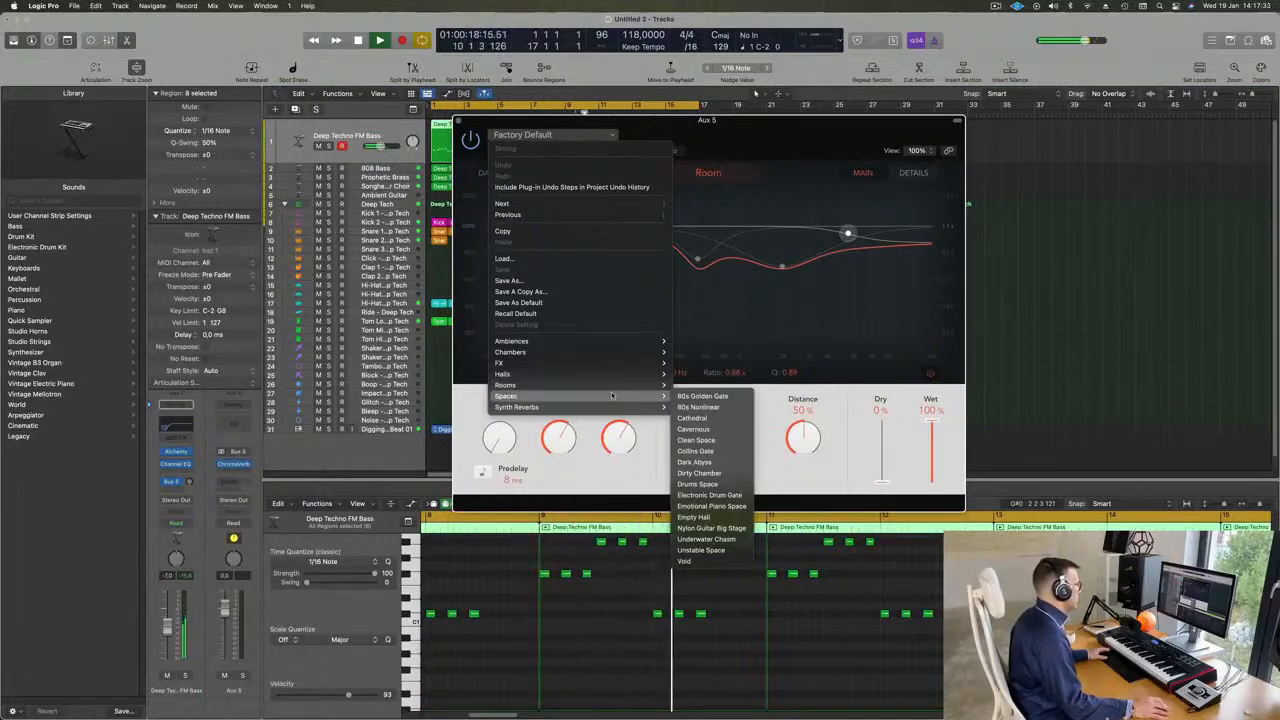
{"action": "mouse_move", "coordinate": [620, 344]}
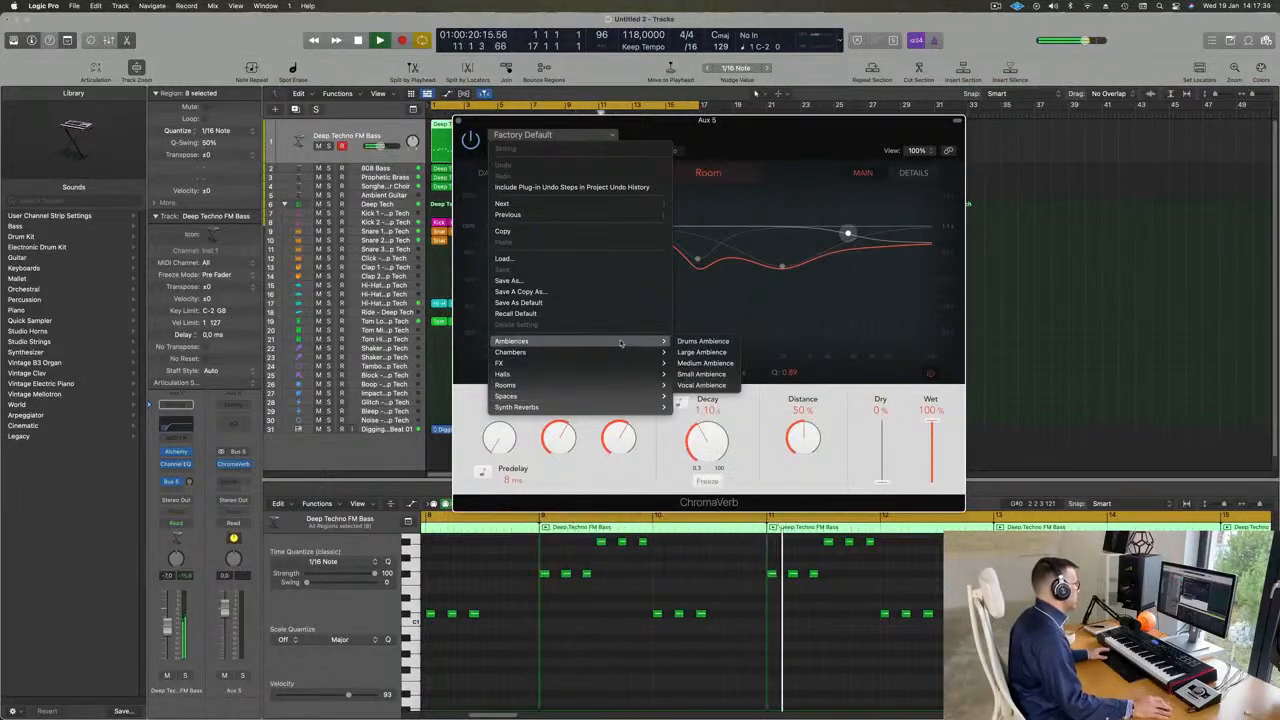
{"action": "left_click", "coordinate": [714, 368]}
{"action": "left_click_drag", "start_coordinate": [941, 462], "coordinate": [1052, 432]}
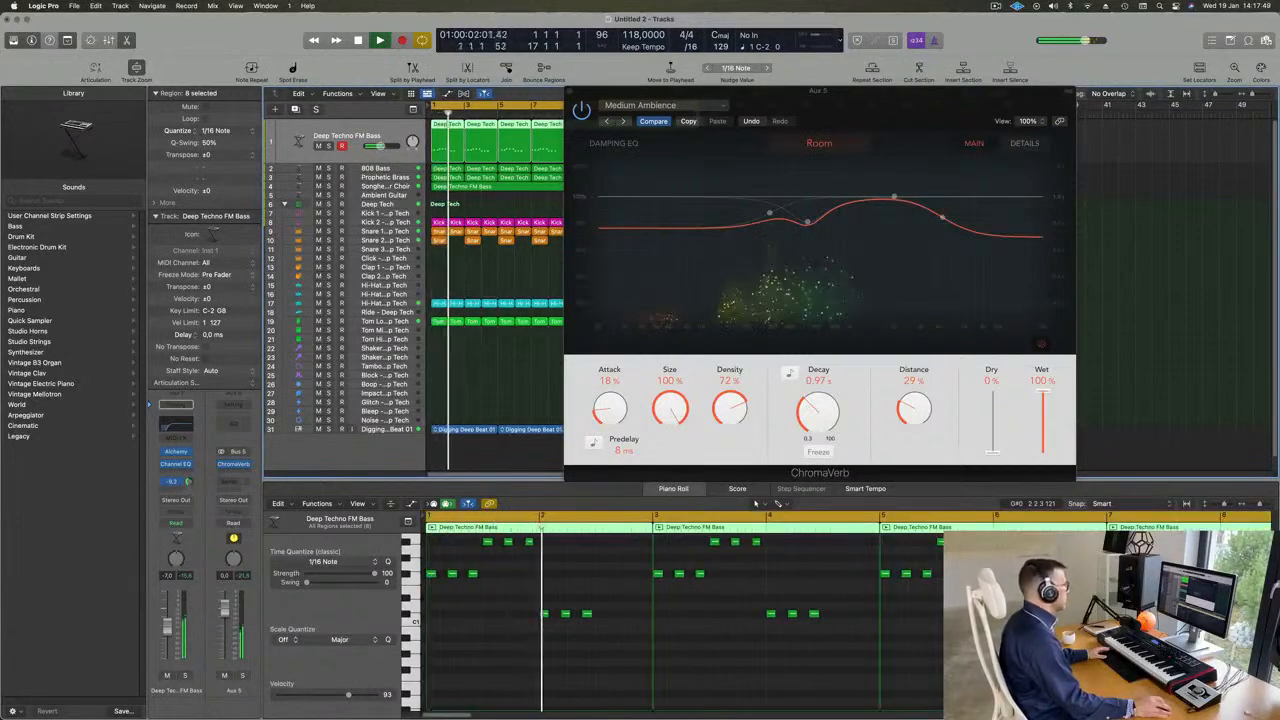
Audition further ChromaVerb presets such as Vocal Ambience and Dirty Chamber while adjusting the Bus 5 send, and load Guitar Chamber
{"action": "left_click", "coordinate": [624, 121]}
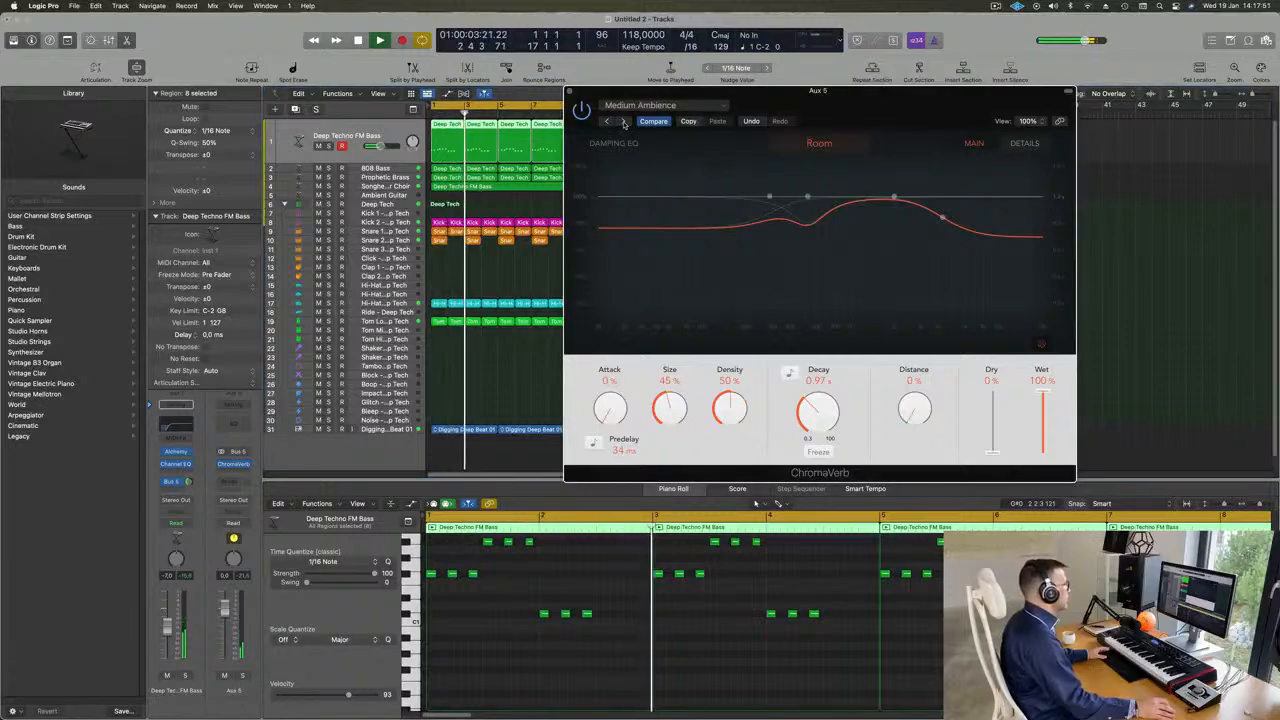
{"action": "left_click", "coordinate": [624, 121]}
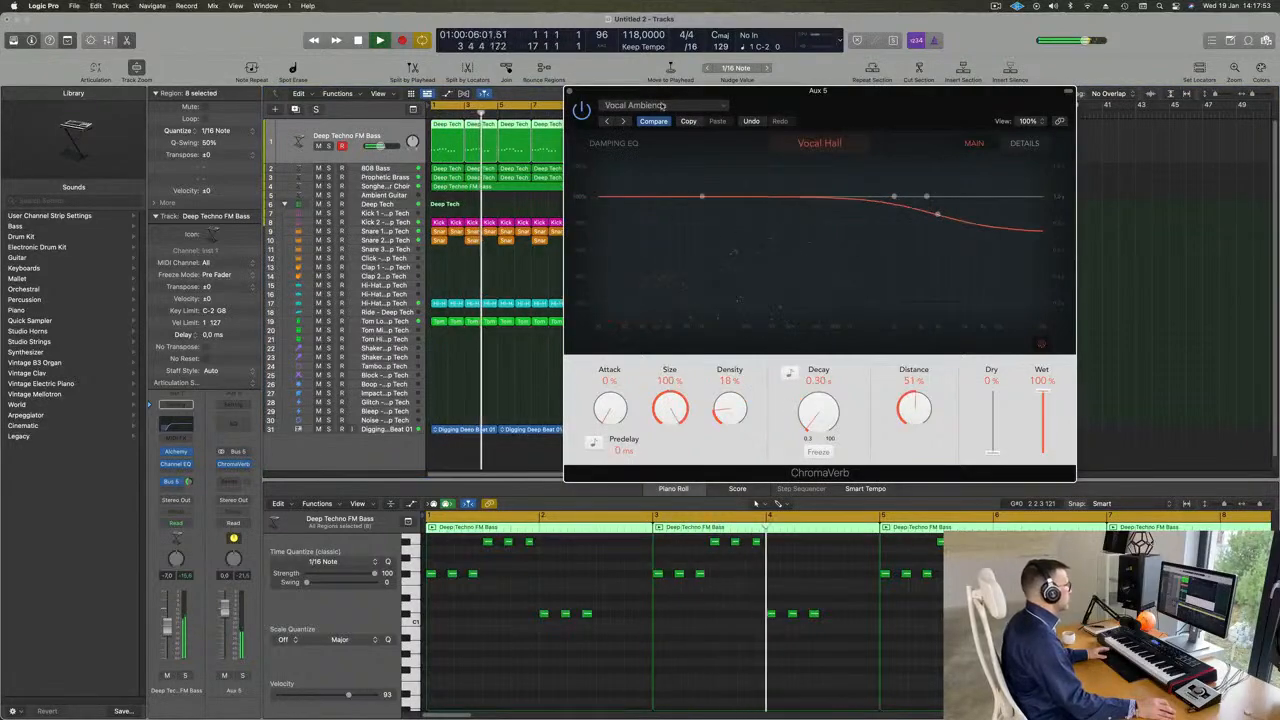
{"action": "left_click_drag", "start_coordinate": [856, 113], "coordinate": [766, 147]}
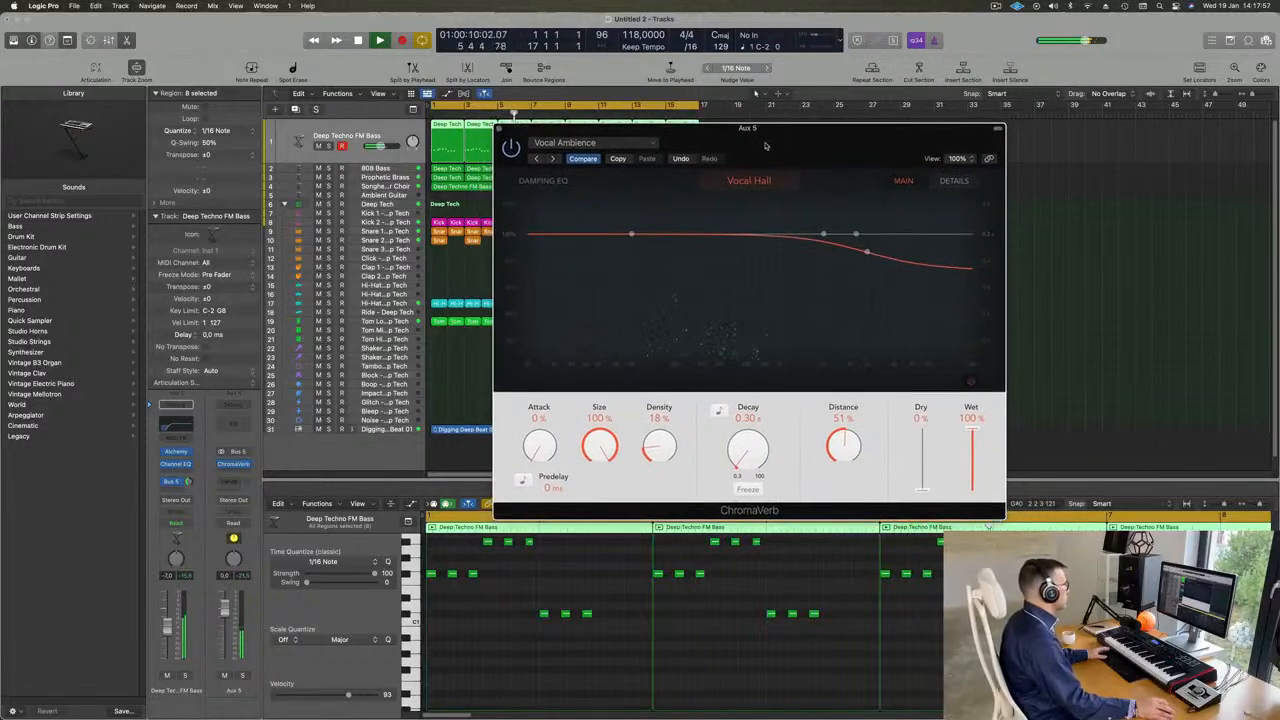
{"action": "left_click", "coordinate": [188, 490]}
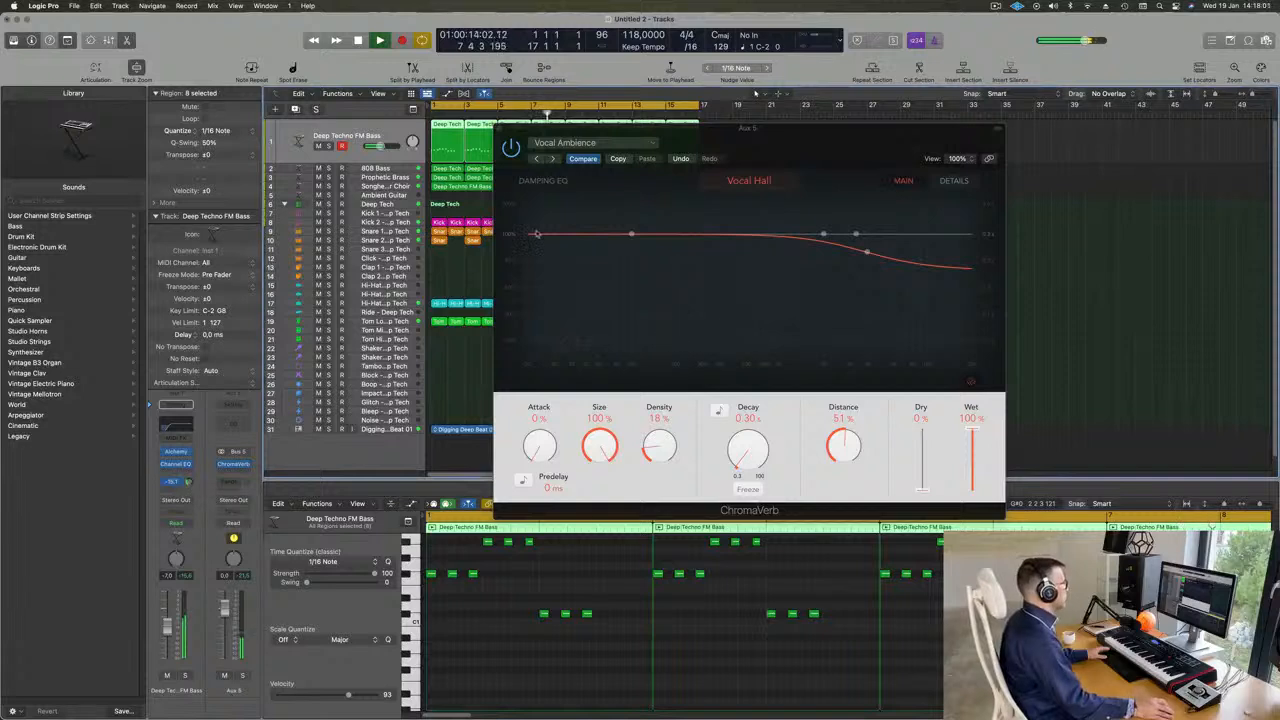
{"action": "left_click", "coordinate": [553, 159]}
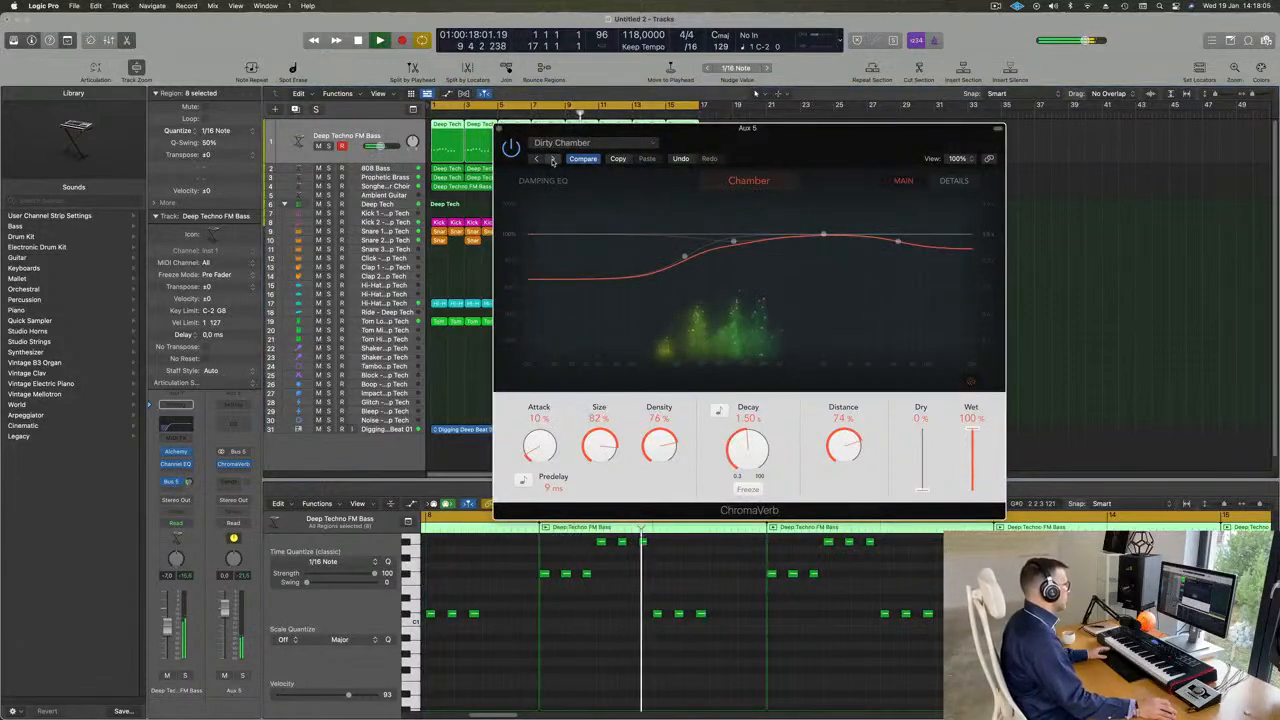
{"action": "left_click", "coordinate": [553, 159]}
{"action": "left_click", "coordinate": [553, 159]}
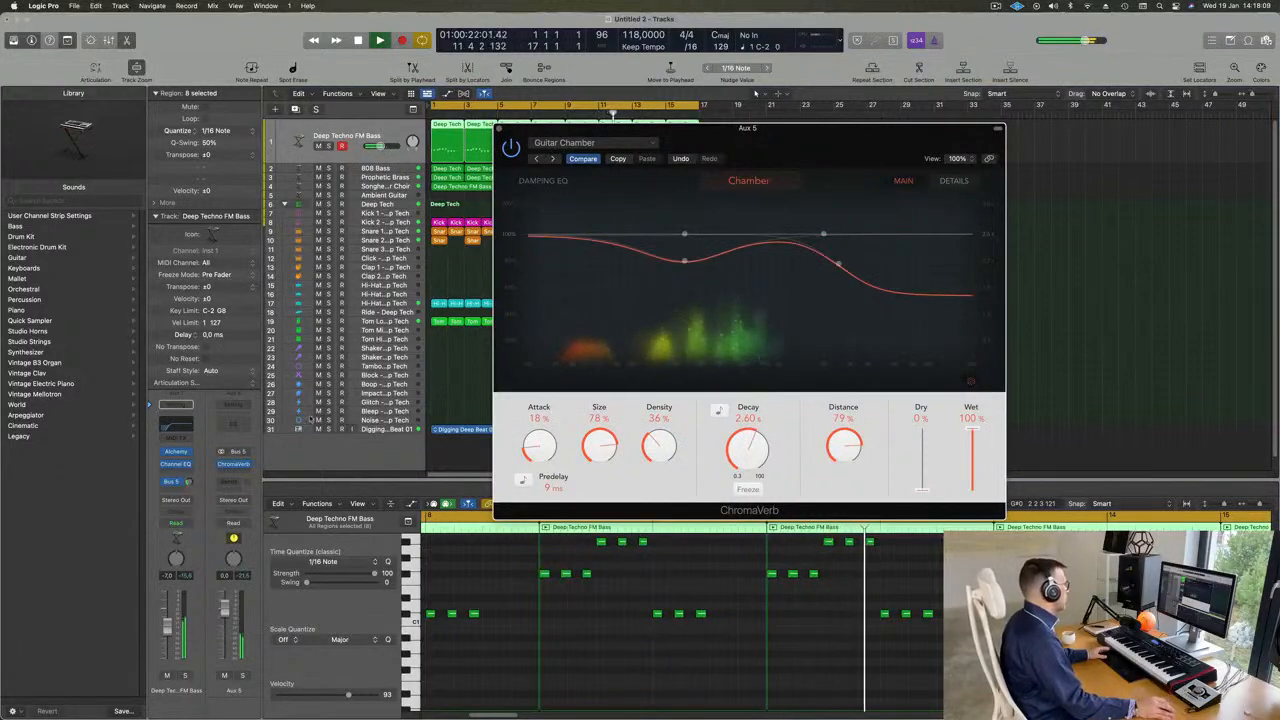
Adjust the bus send level, set ChromaVerb to attack 0%, size 79%, density 60% and decay 2.90 s, and close its window
{"action": "left_click", "coordinate": [189, 481]}
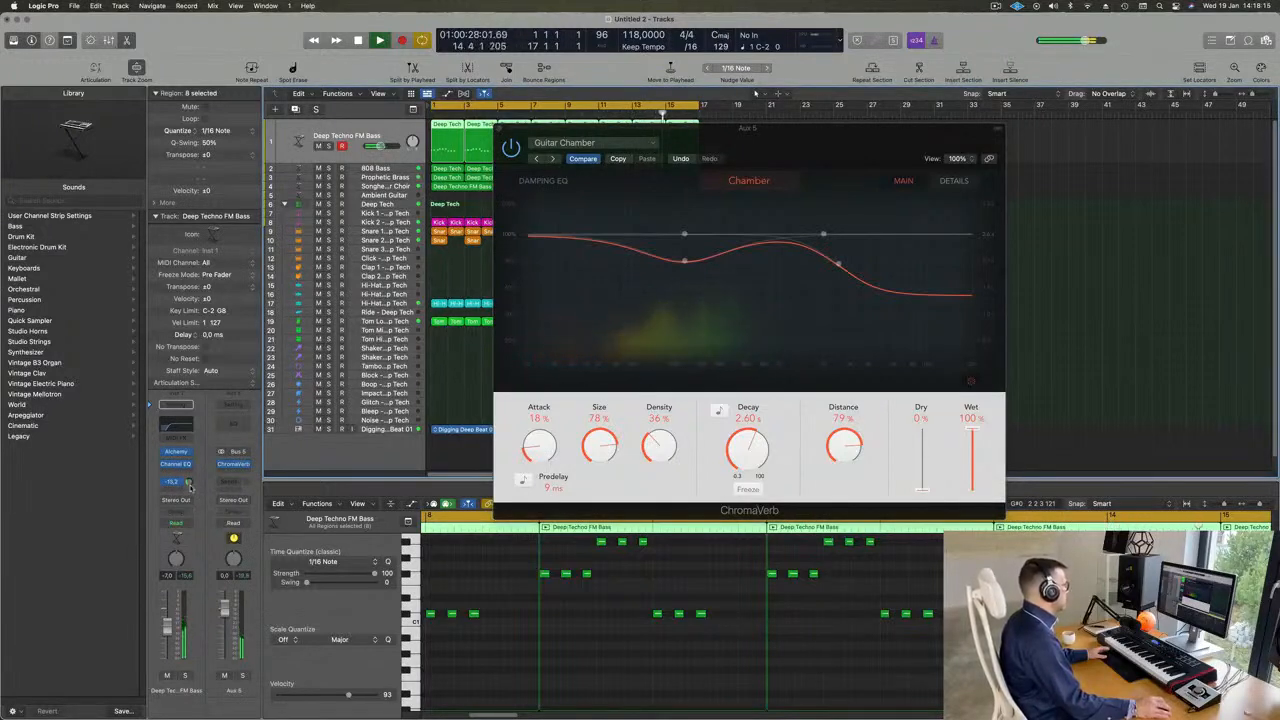
{"action": "left_click_drag", "start_coordinate": [543, 454], "coordinate": [548, 543]}
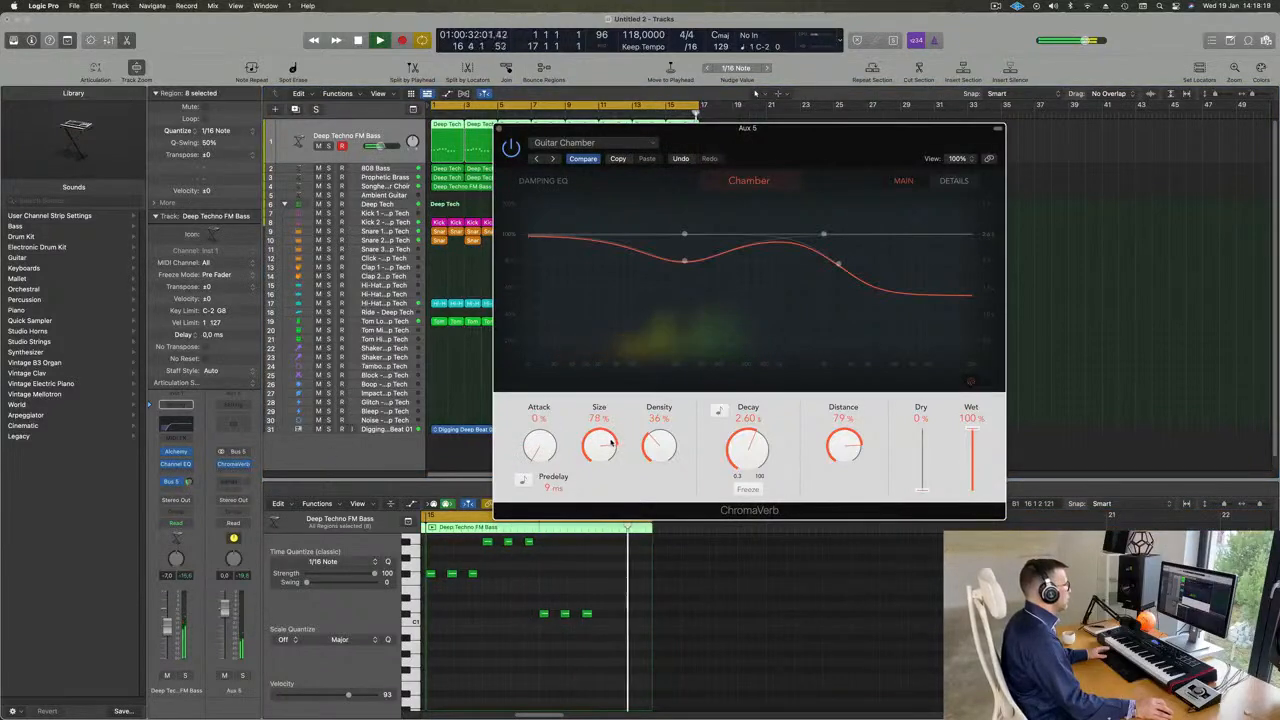
{"action": "left_click_drag", "start_coordinate": [660, 455], "coordinate": [662, 455]}
{"action": "left_click_drag", "start_coordinate": [745, 452], "coordinate": [743, 443]}
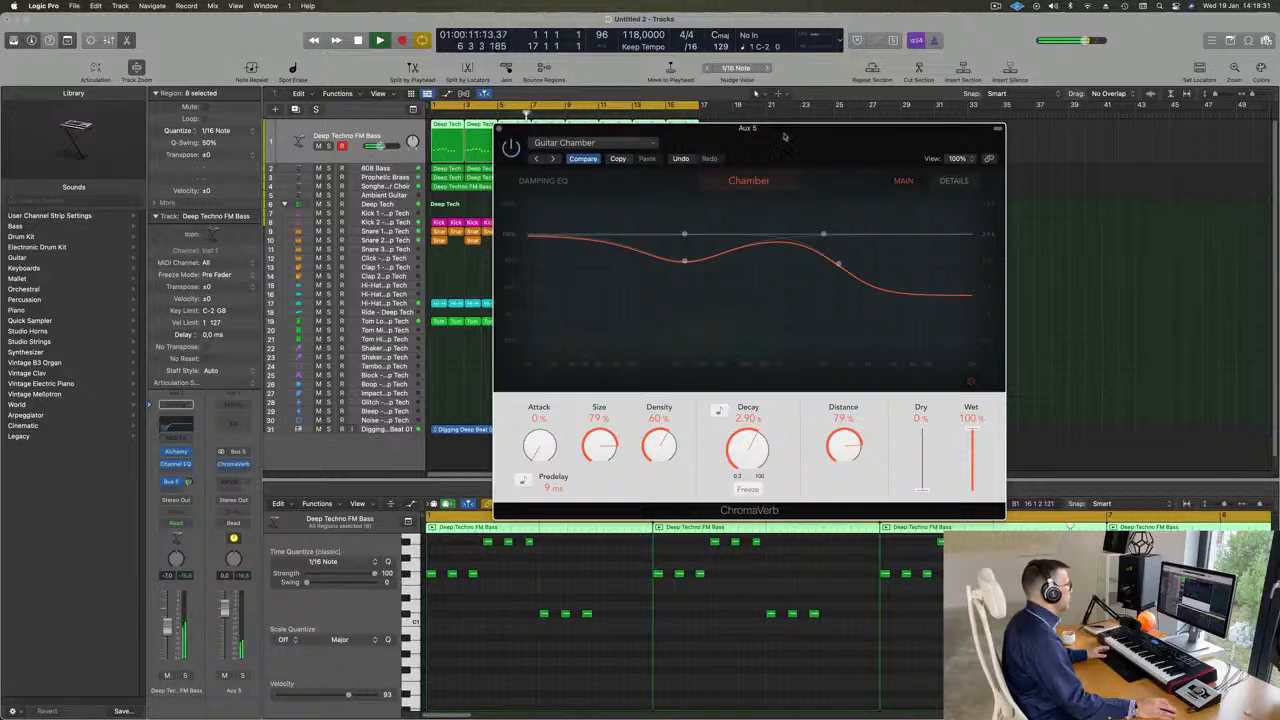
{"action": "left_click_drag", "start_coordinate": [785, 137], "coordinate": [793, 139]}
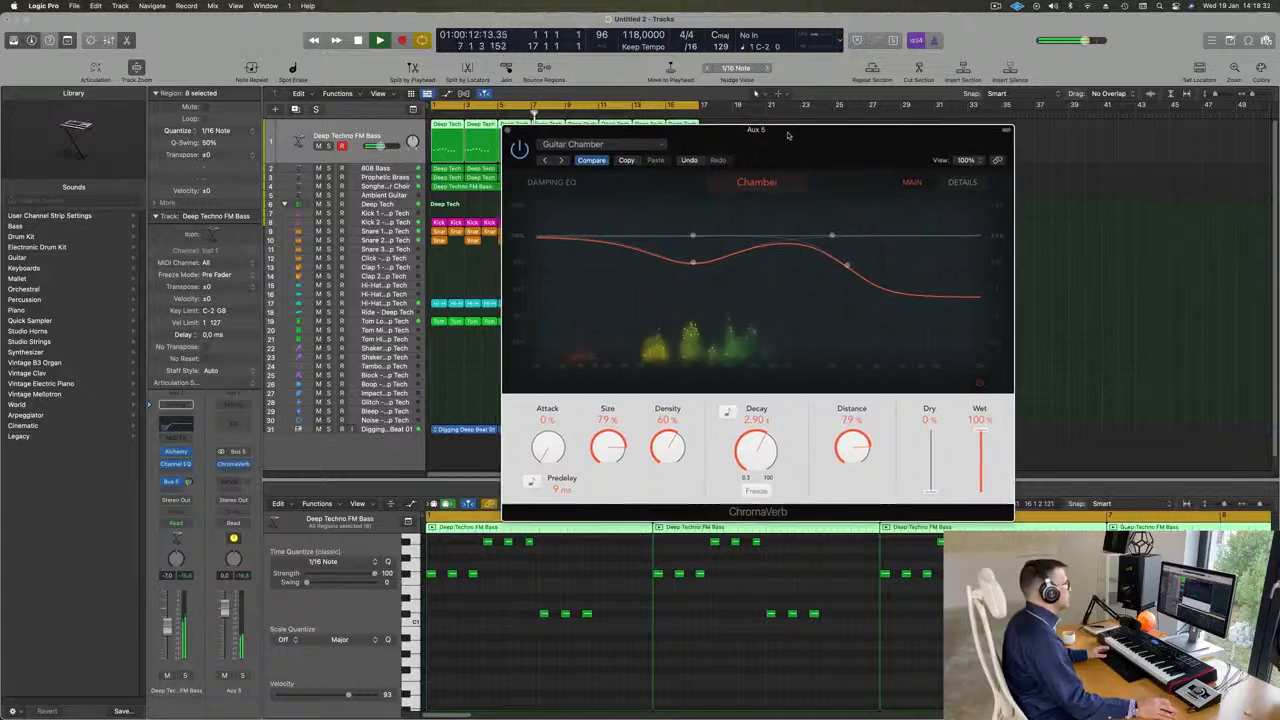
{"action": "left_click", "coordinate": [507, 130]}
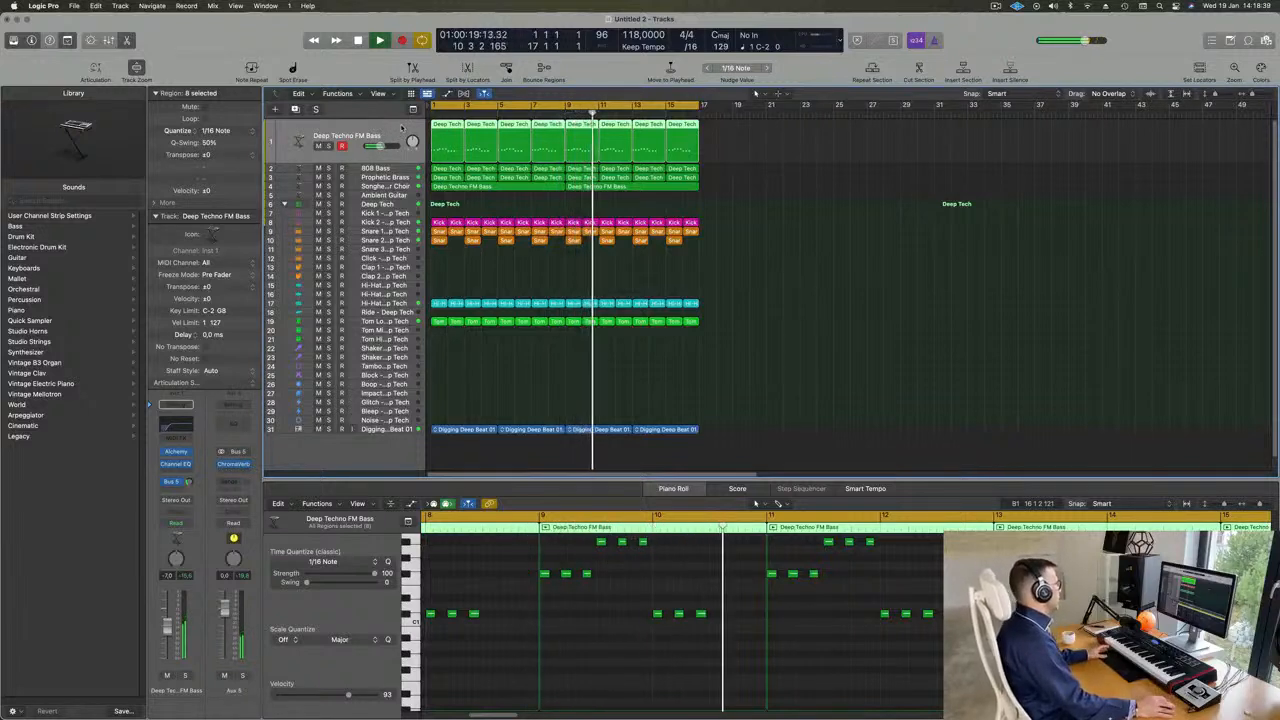
Select the 808 Bass track, restart playback from the beginning and insert a Compressor after Alchemy
{"action": "left_click", "coordinate": [347, 169]}
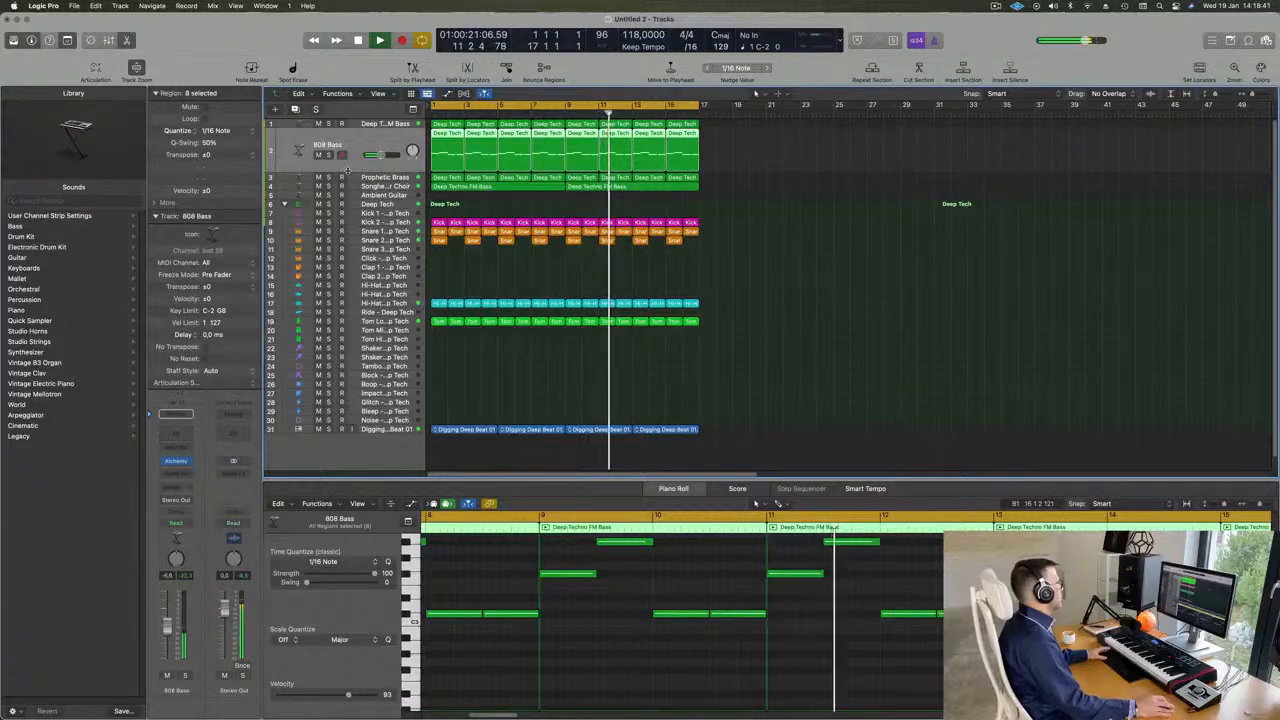
{"action": "key", "text": "Return"}
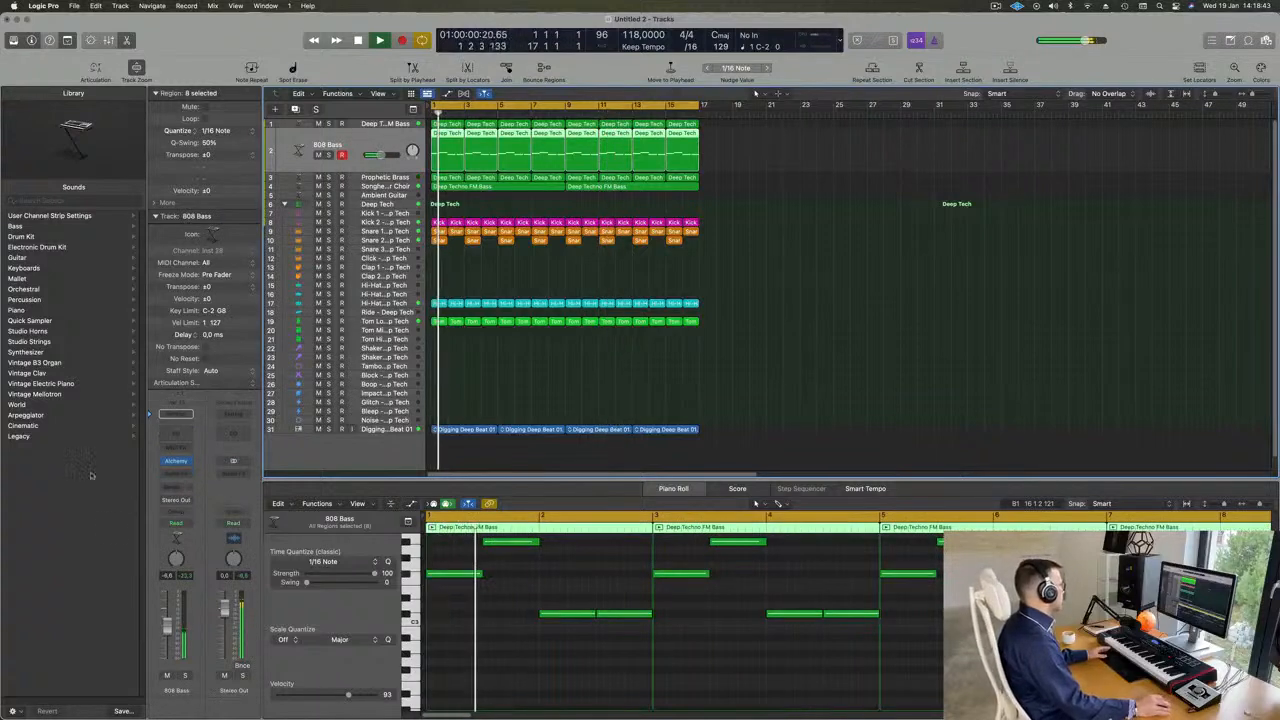
{"action": "left_click", "coordinate": [189, 476]}
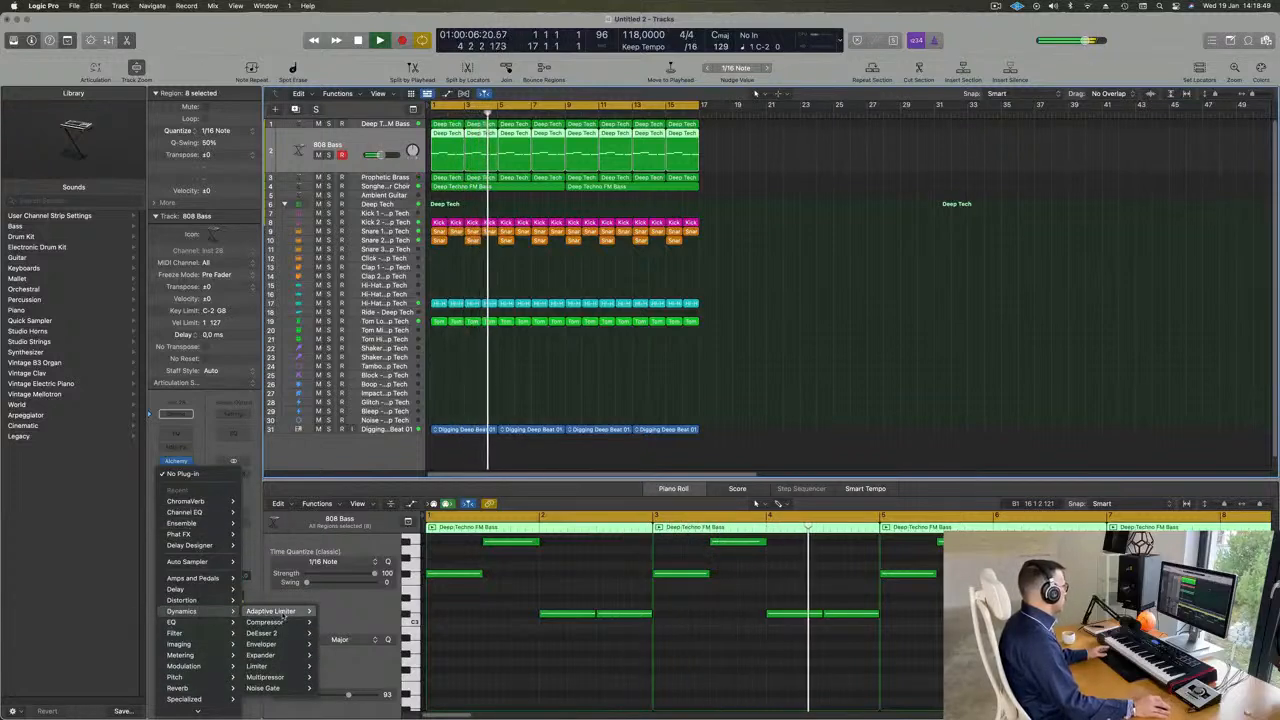
{"action": "left_click", "coordinate": [524, 222]}
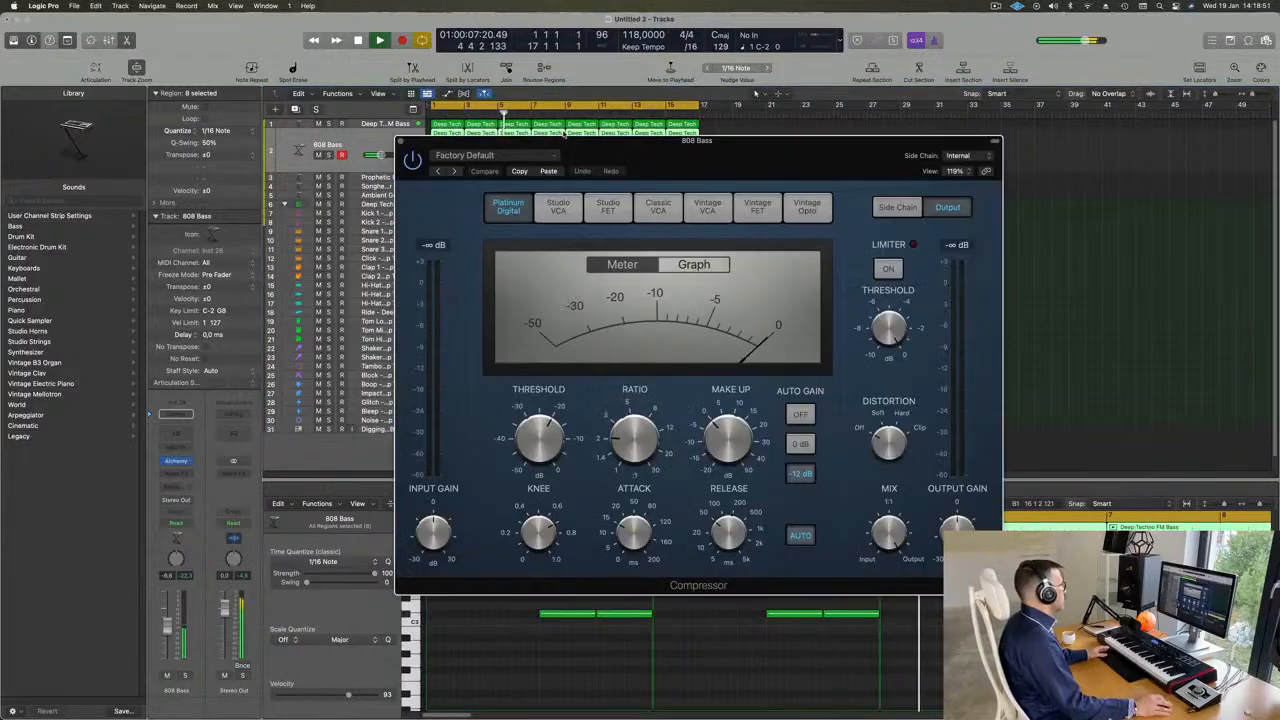
{"action": "left_click_drag", "start_coordinate": [727, 151], "coordinate": [814, 151]}
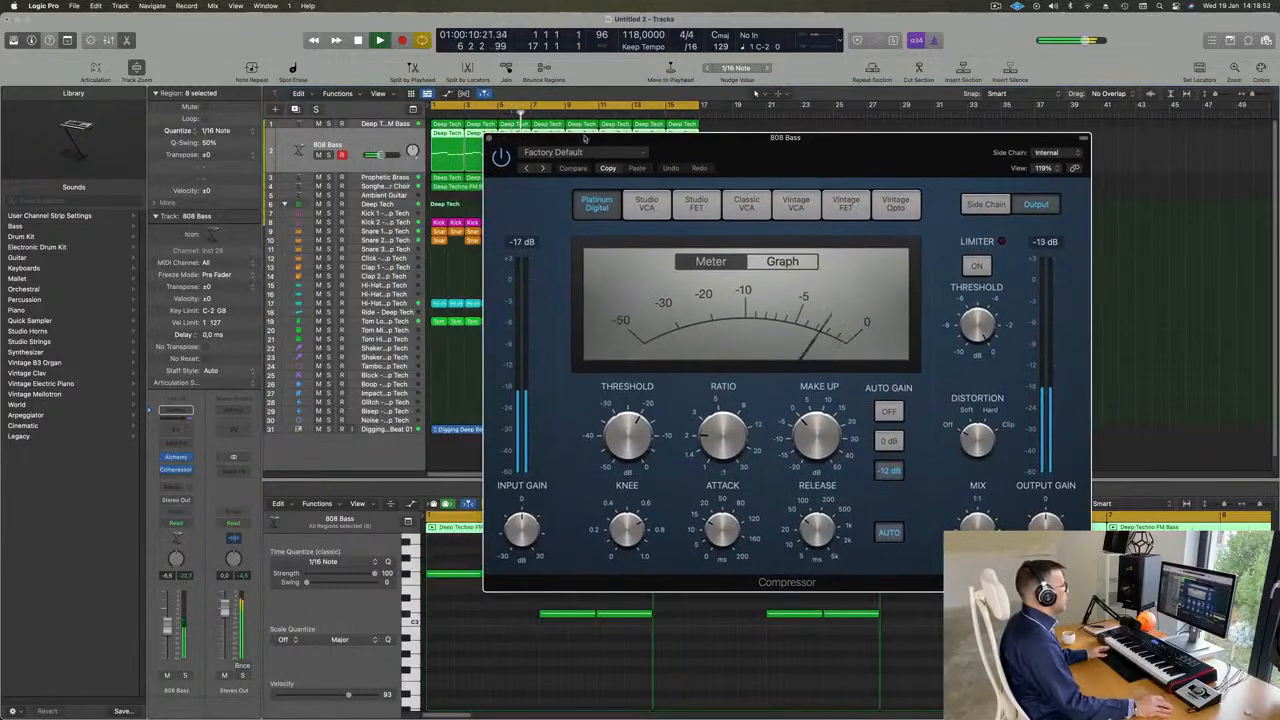
Set the compressor's side chain source to Kick 1 - Deep Tech
{"action": "left_click", "coordinate": [1045, 153]}
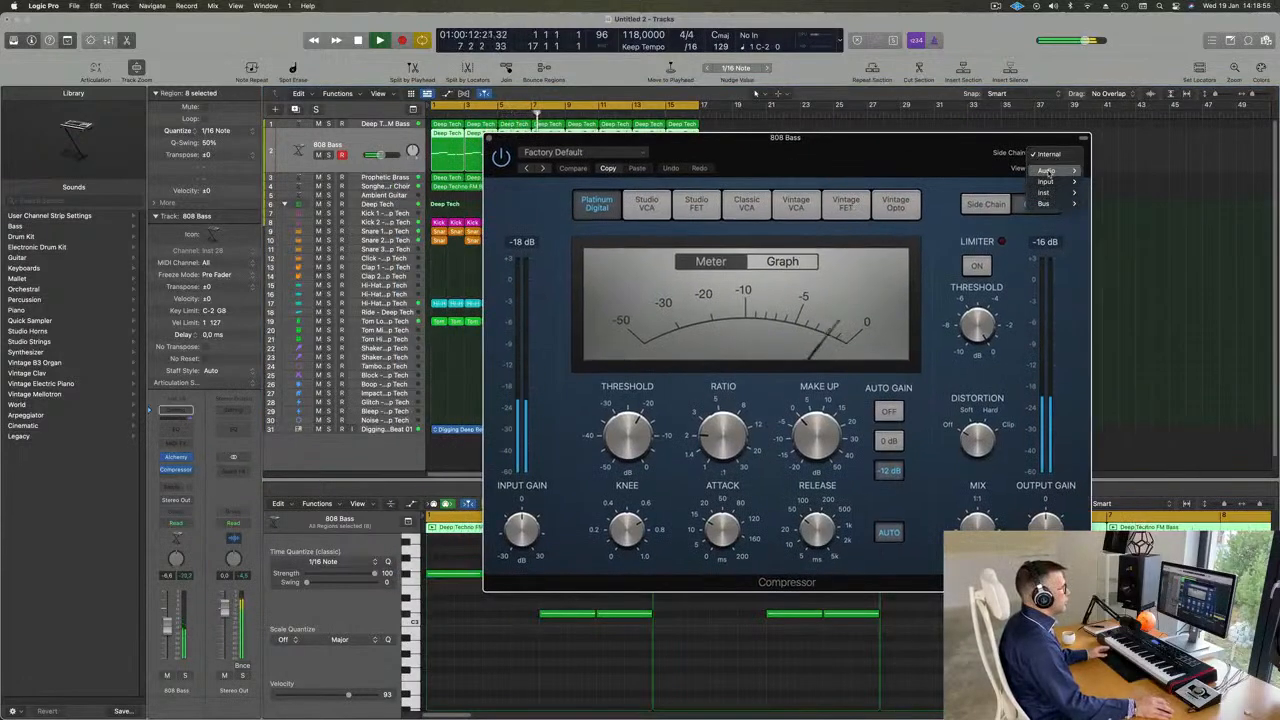
{"action": "mouse_move", "coordinate": [1046, 192]}
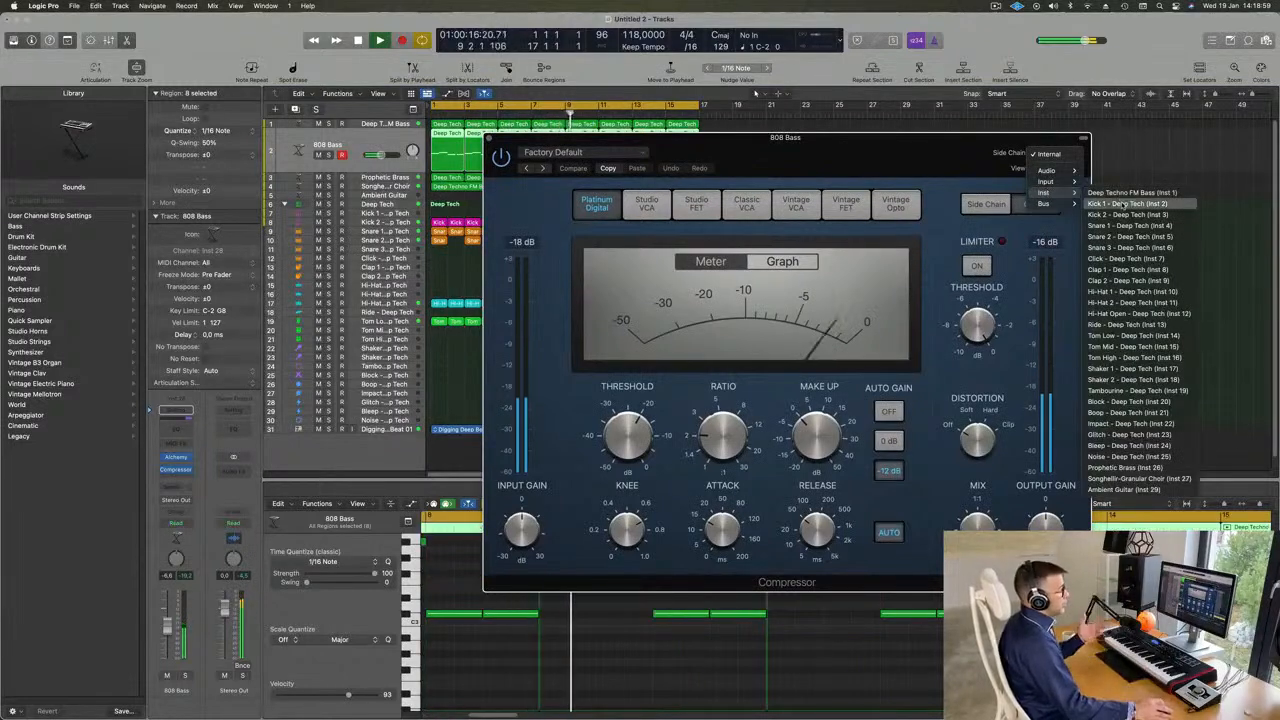
{"action": "left_click", "coordinate": [1125, 204]}
{"action": "mouse_move", "coordinate": [914, 145]}
{"action": "left_mouse_down"}
{"action": "mouse_move", "coordinate": [854, 152]}
{"action": "mouse_move", "coordinate": [905, 161]}
{"action": "left_mouse_up"}
Change the compressor's side chain source to Kick 2 - Deep Tech
{"action": "left_click", "coordinate": [1023, 172]}
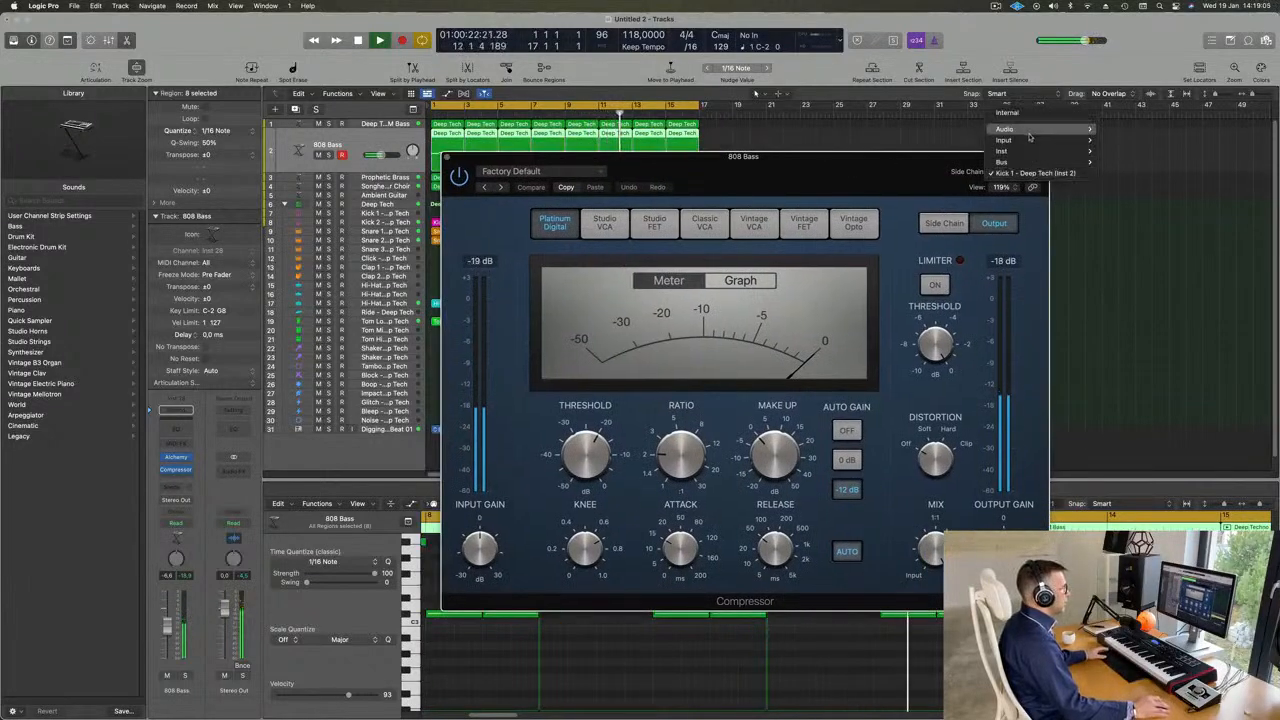
{"action": "mouse_move", "coordinate": [1033, 153]}
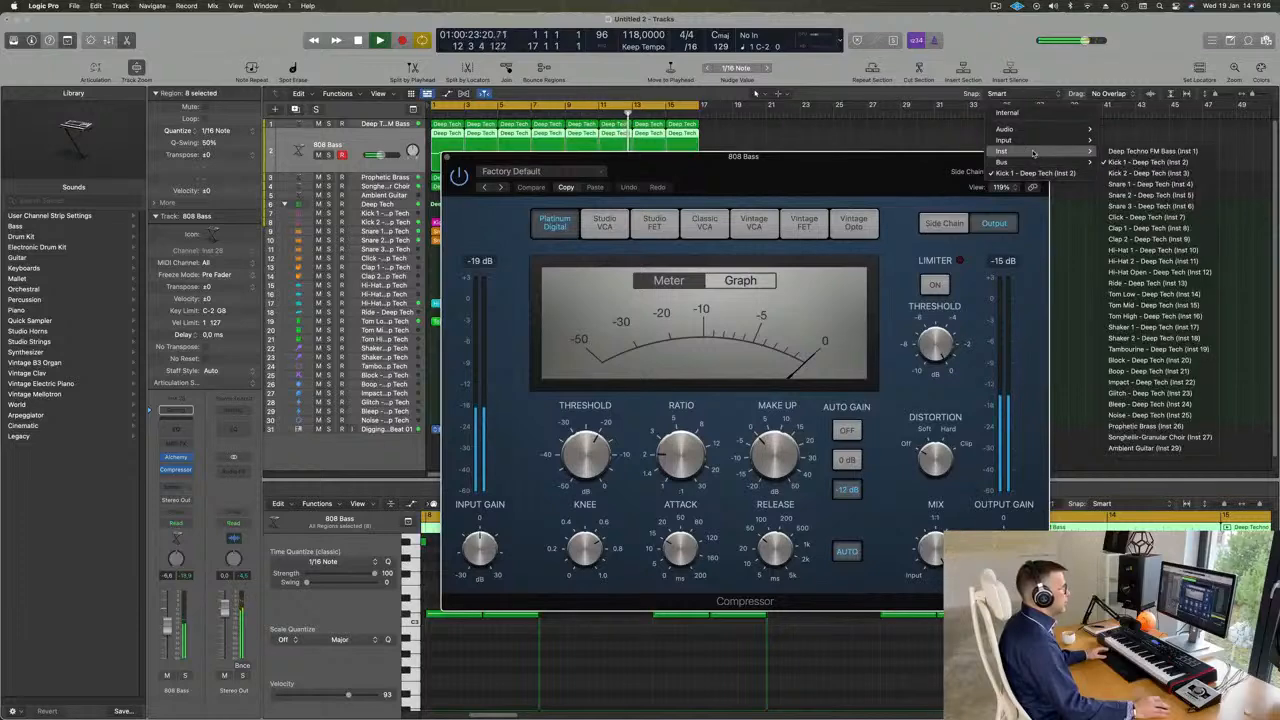
{"action": "left_click", "coordinate": [1148, 173]}
Turn off the compressor's automatic release, set the ratio to 4.2:1, raise the threshold to about -10 dB and hide the plug-in window
{"action": "left_click_drag", "start_coordinate": [867, 167], "coordinate": [940, 157]}
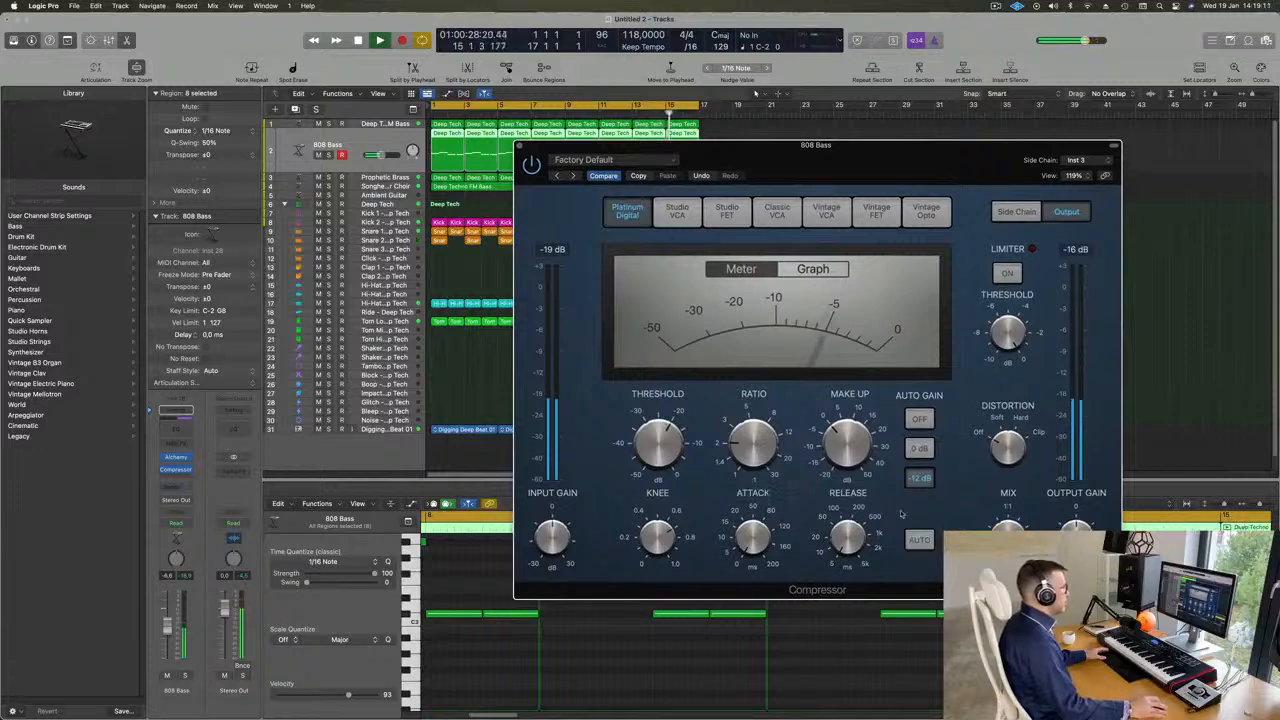
{"action": "left_click_drag", "start_coordinate": [755, 420], "coordinate": [755, 401]}
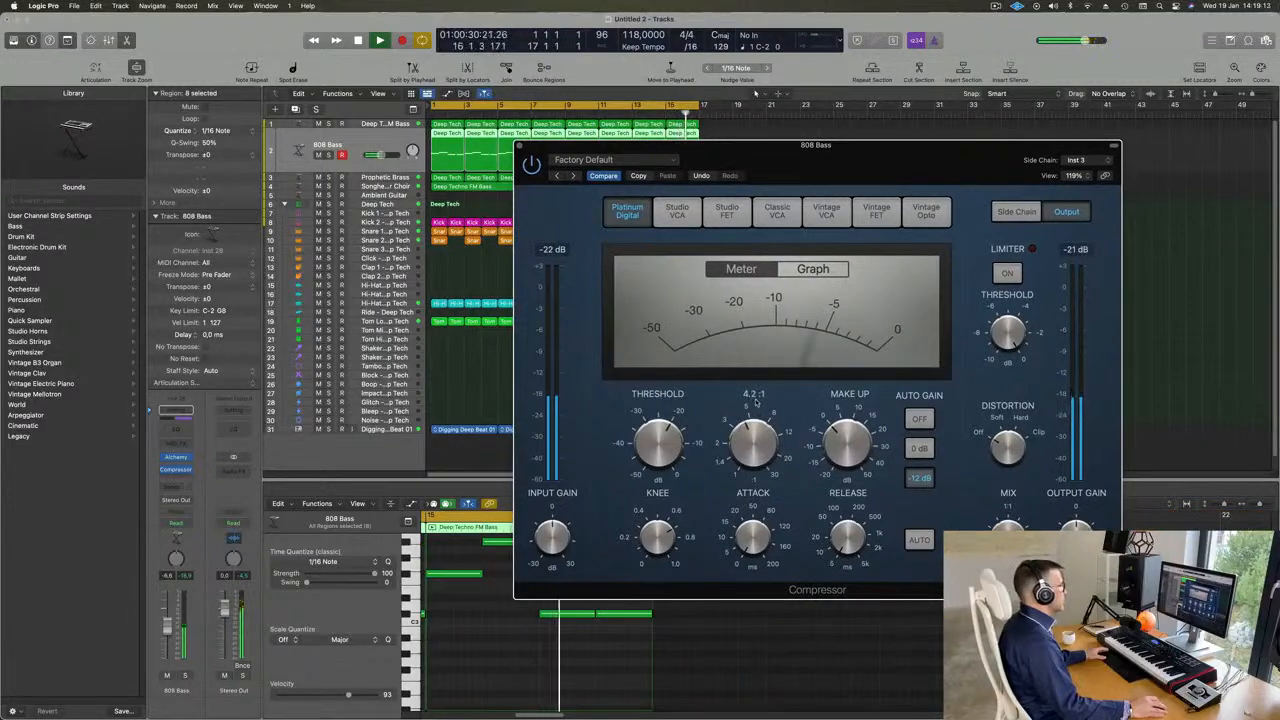
{"action": "left_click_drag", "start_coordinate": [663, 425], "coordinate": [677, 410]}
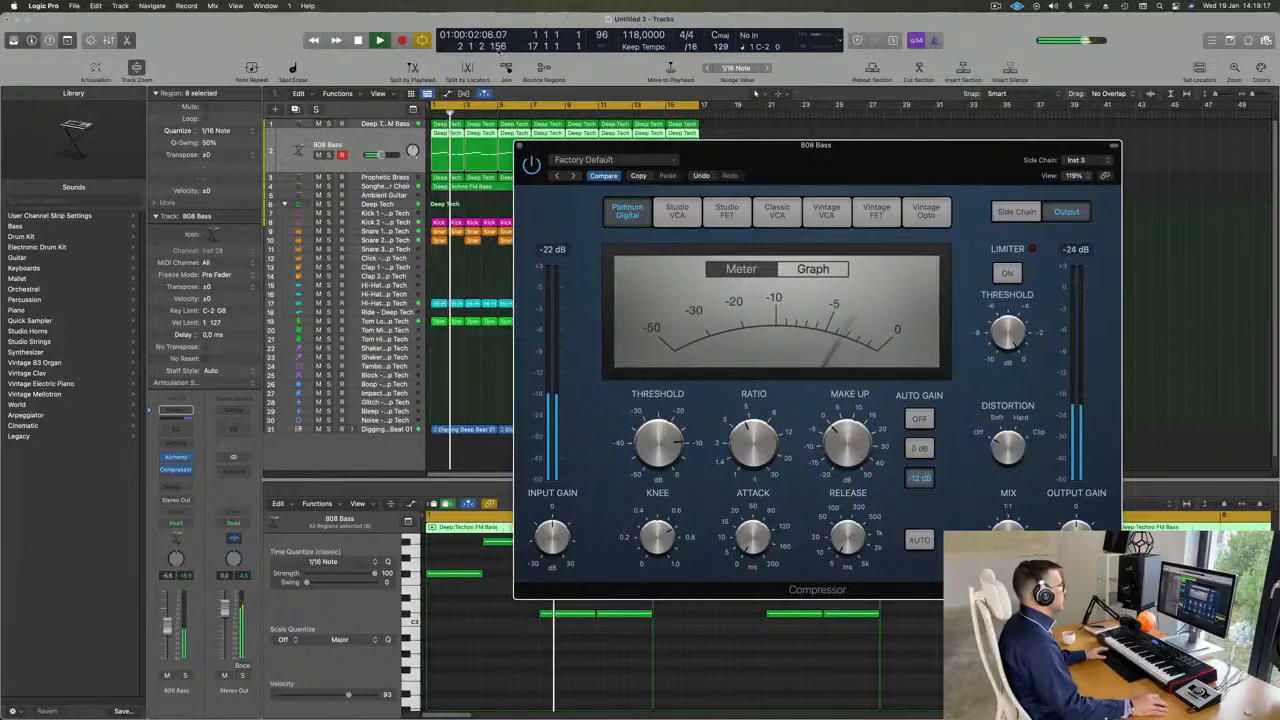
{"action": "key", "text": "v"}
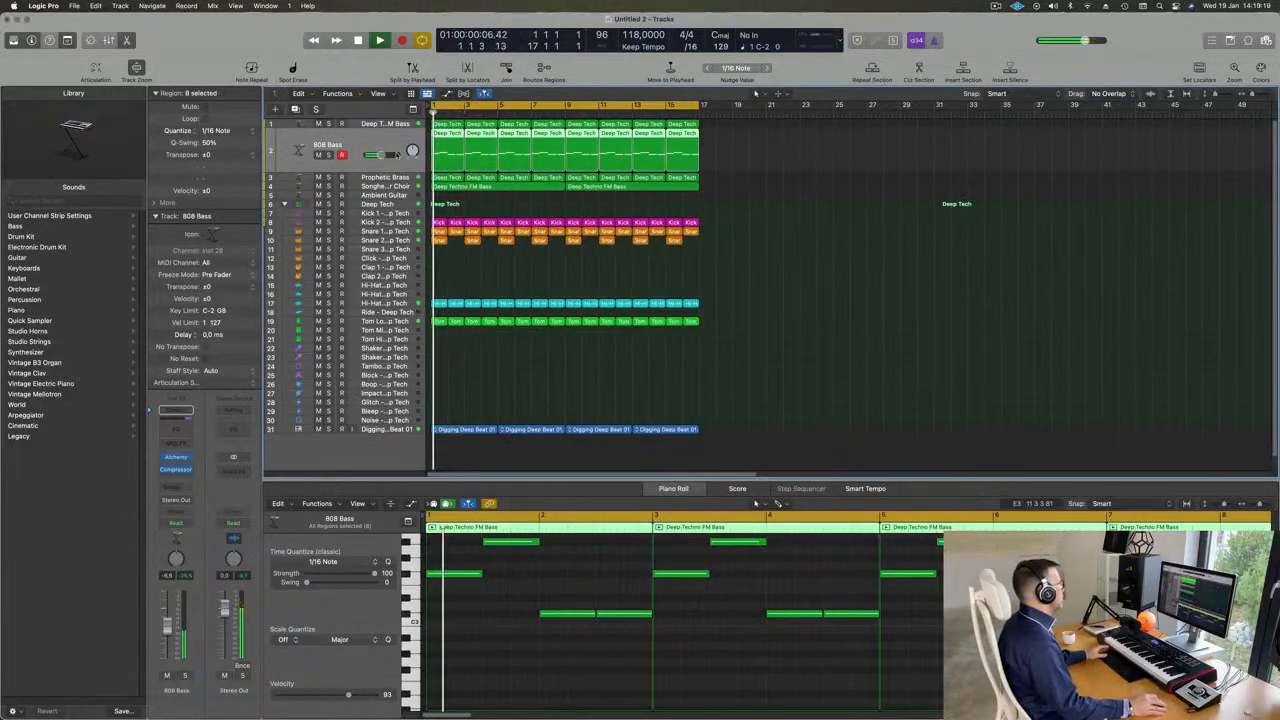
Solo the 808 Bass track to hear it alone and check its Alchemy instrument settings
{"action": "left_click", "coordinate": [328, 155]}
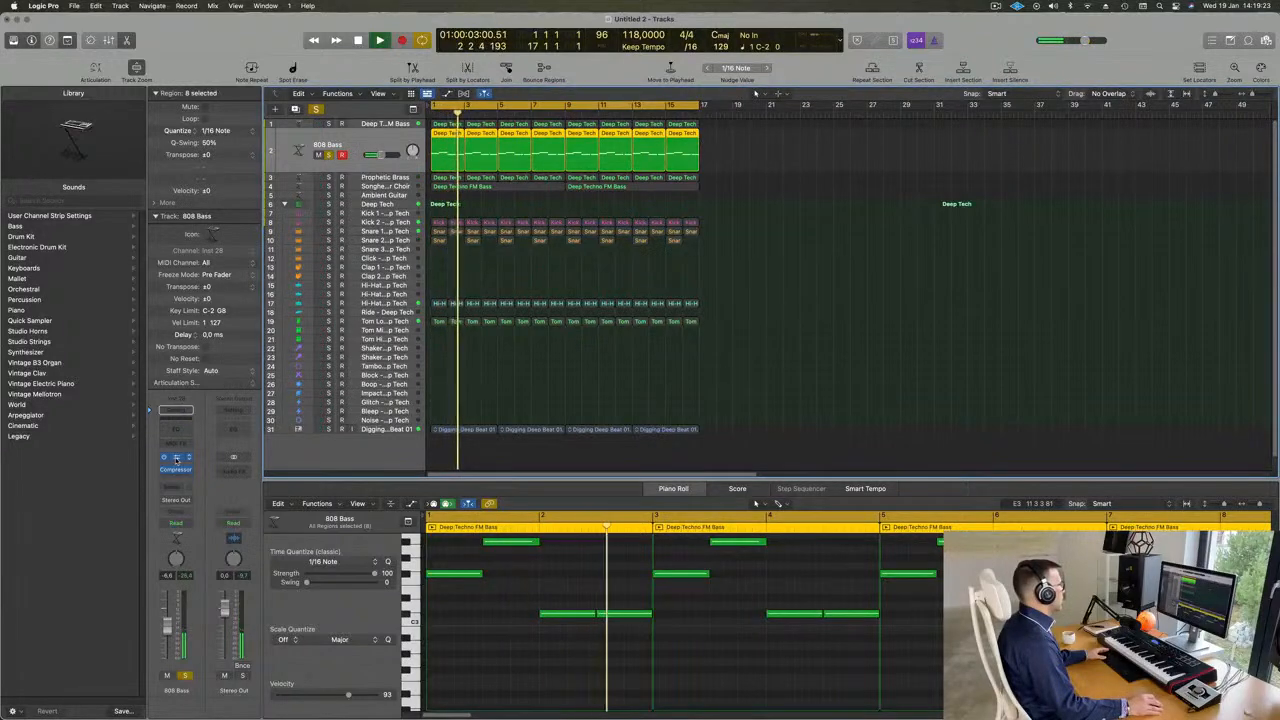
{"action": "left_click", "coordinate": [176, 458]}
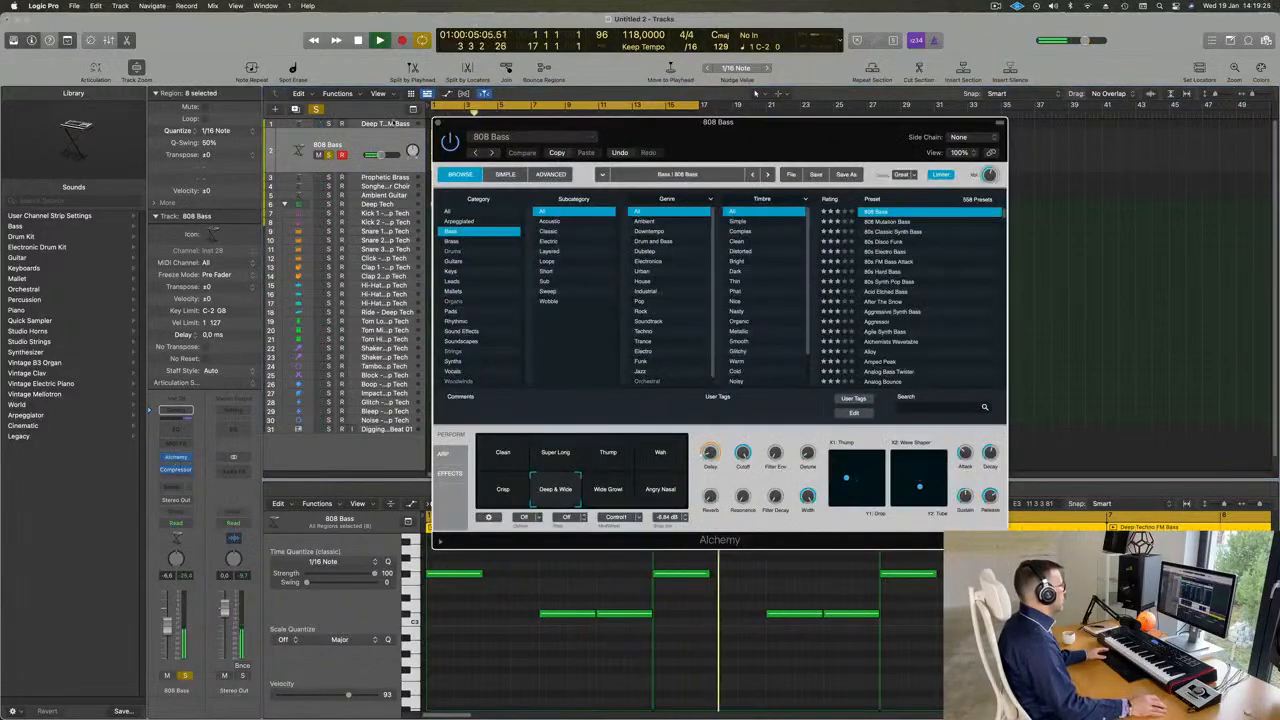
{"action": "left_click", "coordinate": [176, 458]}
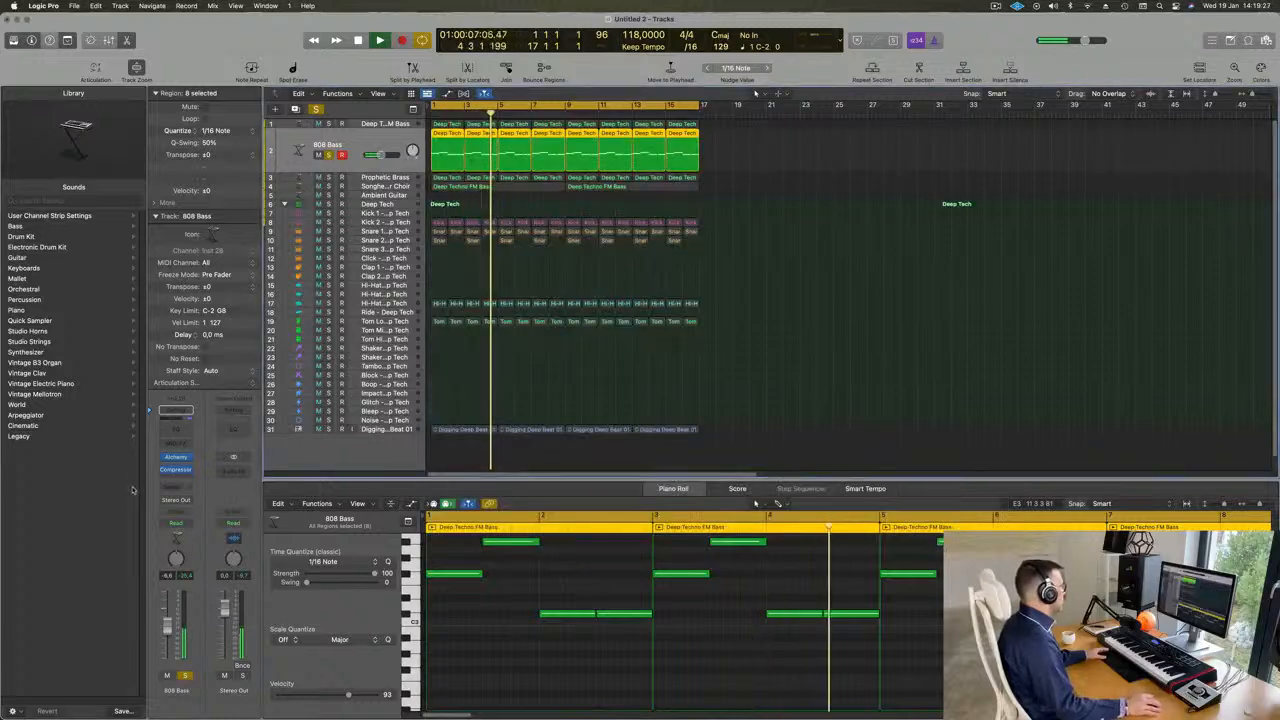
Fine-tune the compressor threshold on the 808 Bass while it plays soloed, and close the compressor window
{"action": "left_click", "coordinate": [177, 469]}
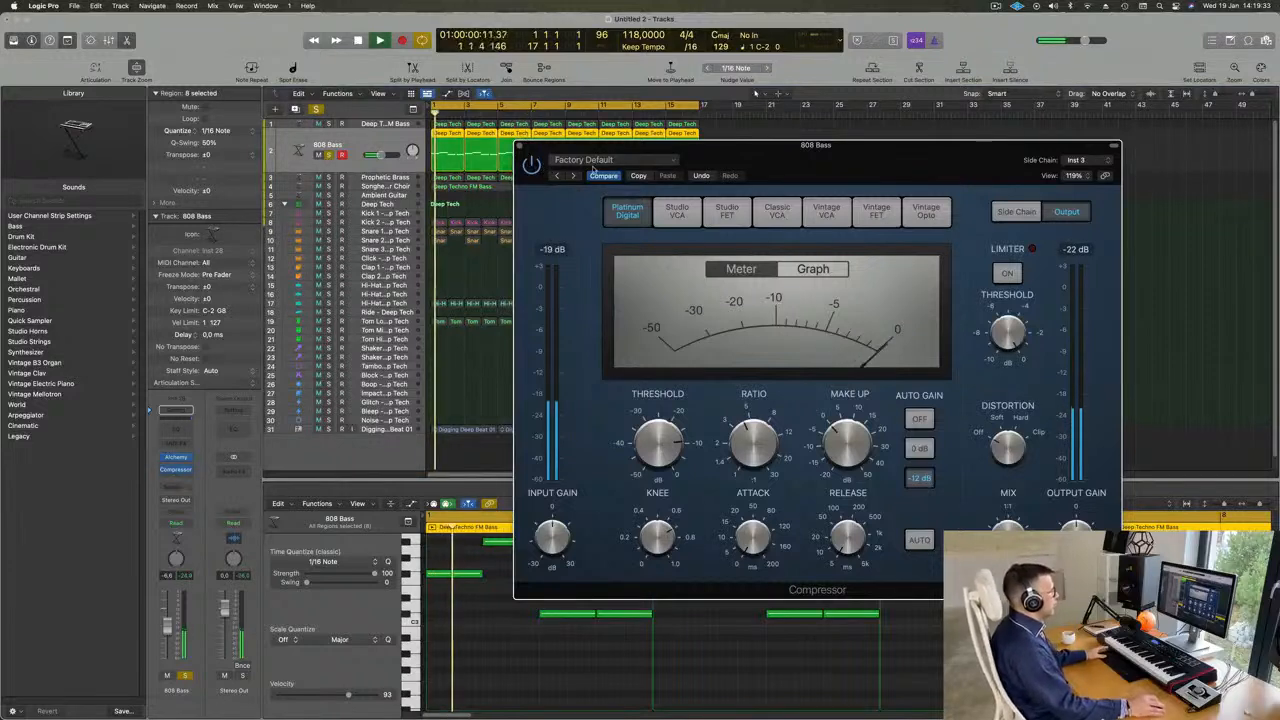
{"action": "left_click", "coordinate": [660, 443]}
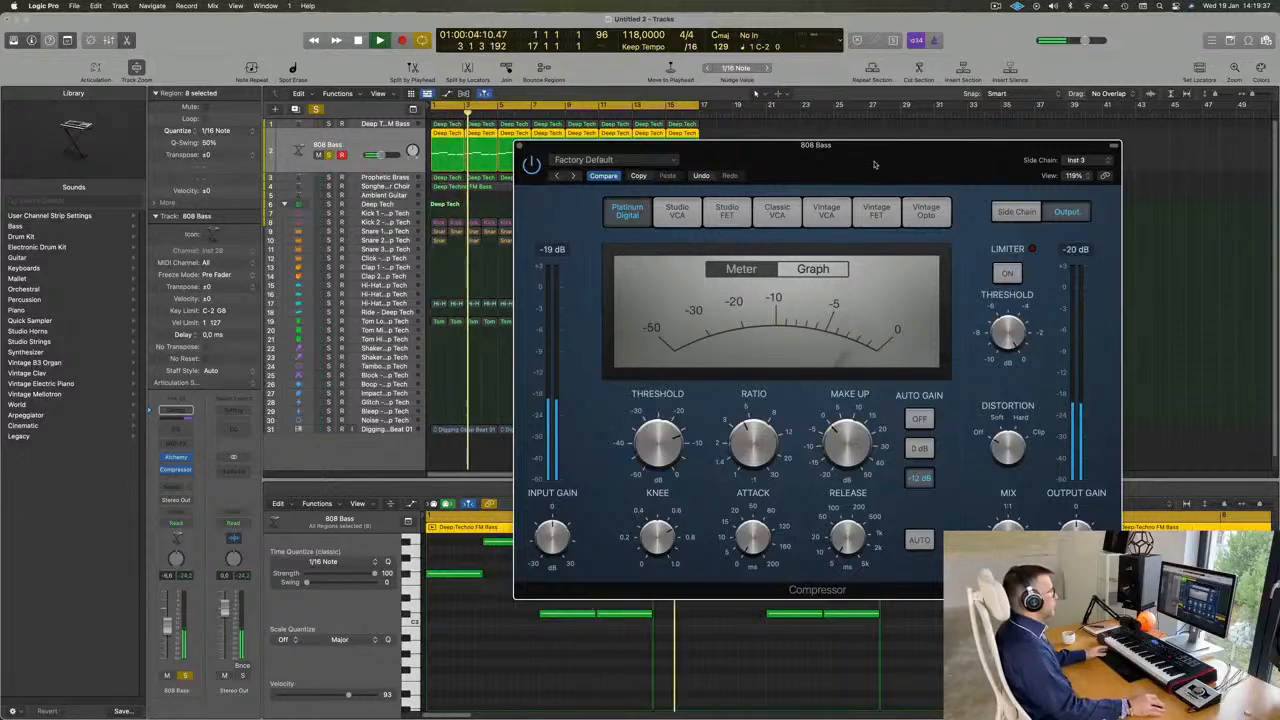
{"action": "left_click_drag", "start_coordinate": [591, 148], "coordinate": [556, 154]}
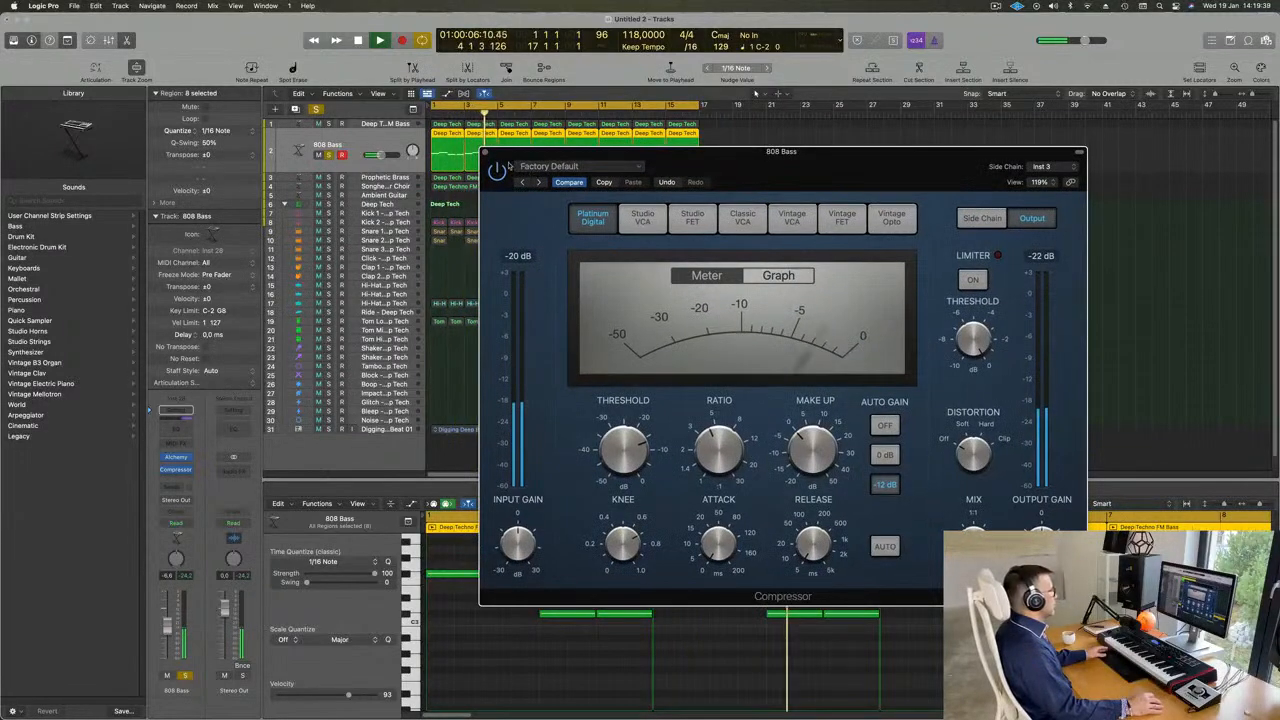
{"action": "left_click", "coordinate": [486, 152]}
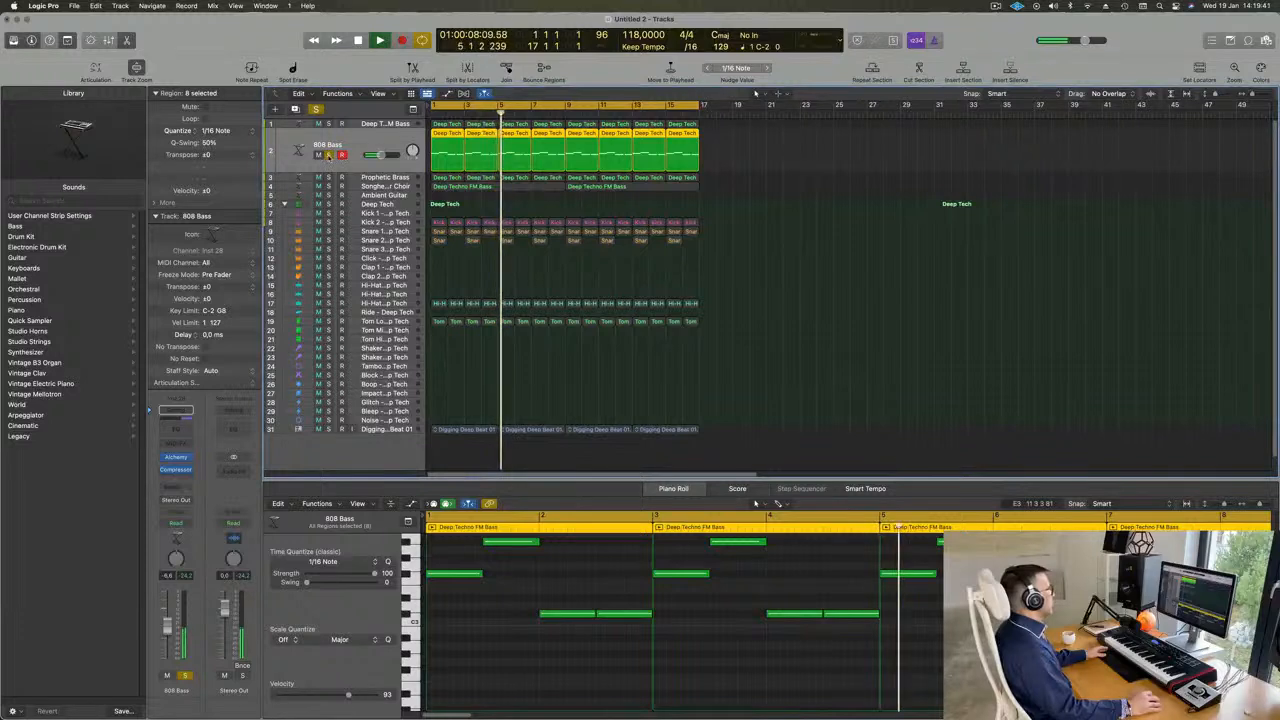
Unsolo the 808 Bass and balance its volume at about -5 dB while replaying the full arrangement from the start
{"action": "key", "text": "s"}
{"action": "key", "text": "Return"}
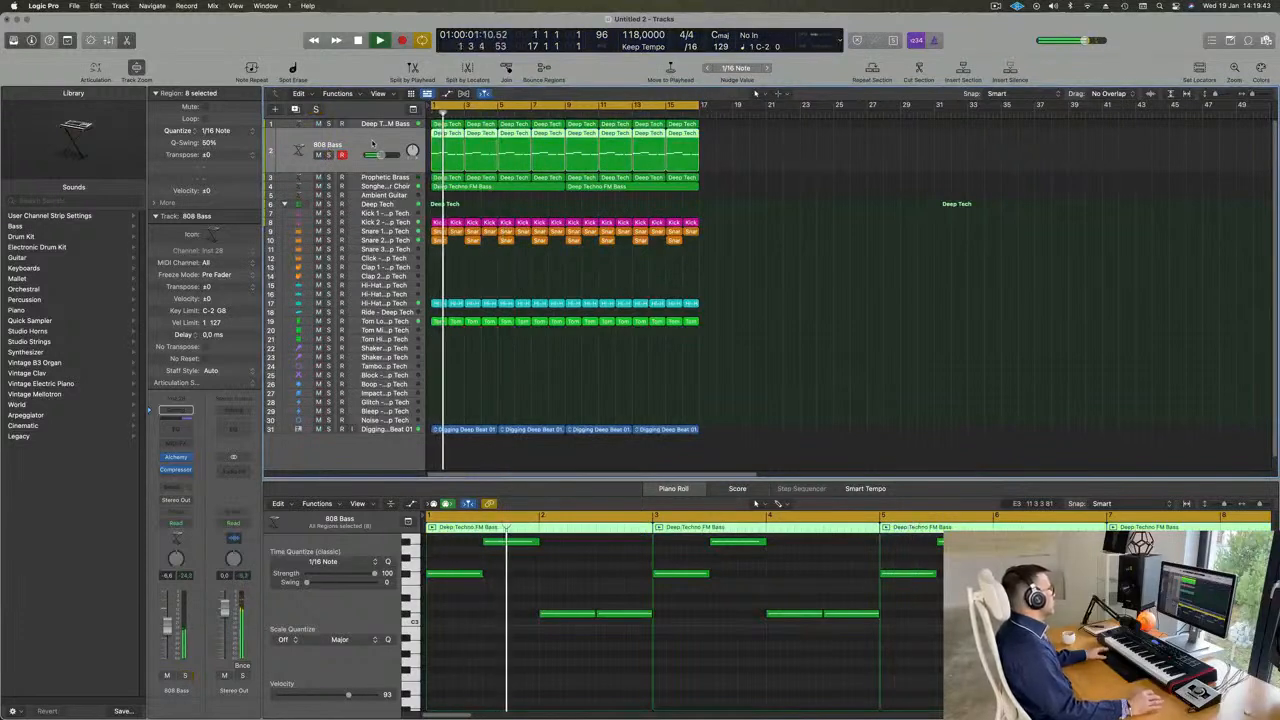
{"action": "key", "text": "Return"}
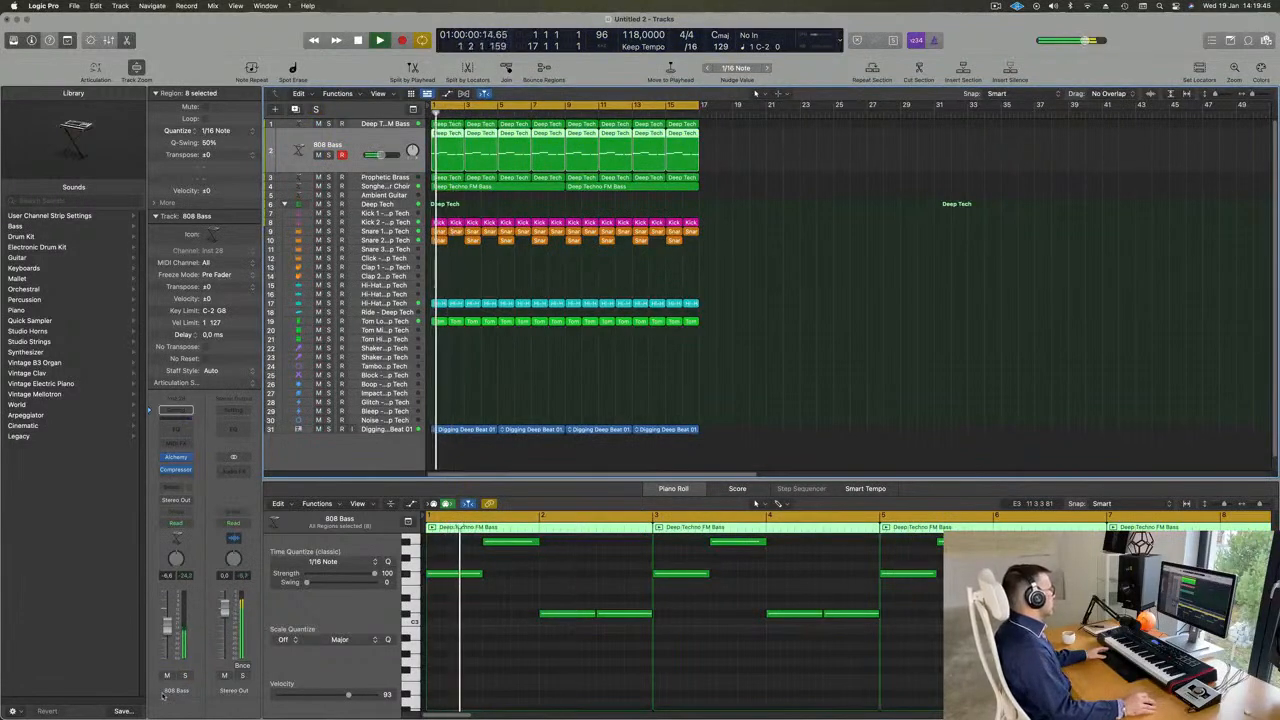
{"action": "key", "text": "Return"}
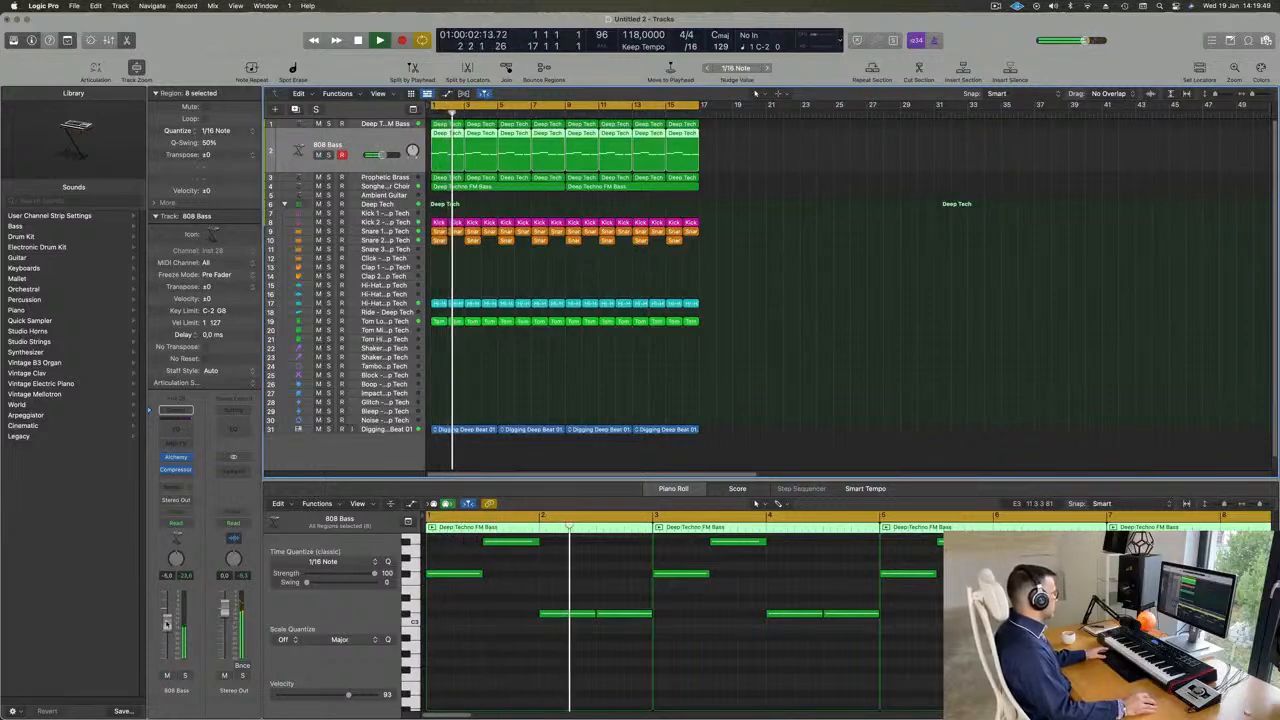
{"action": "key", "text": "Return"}
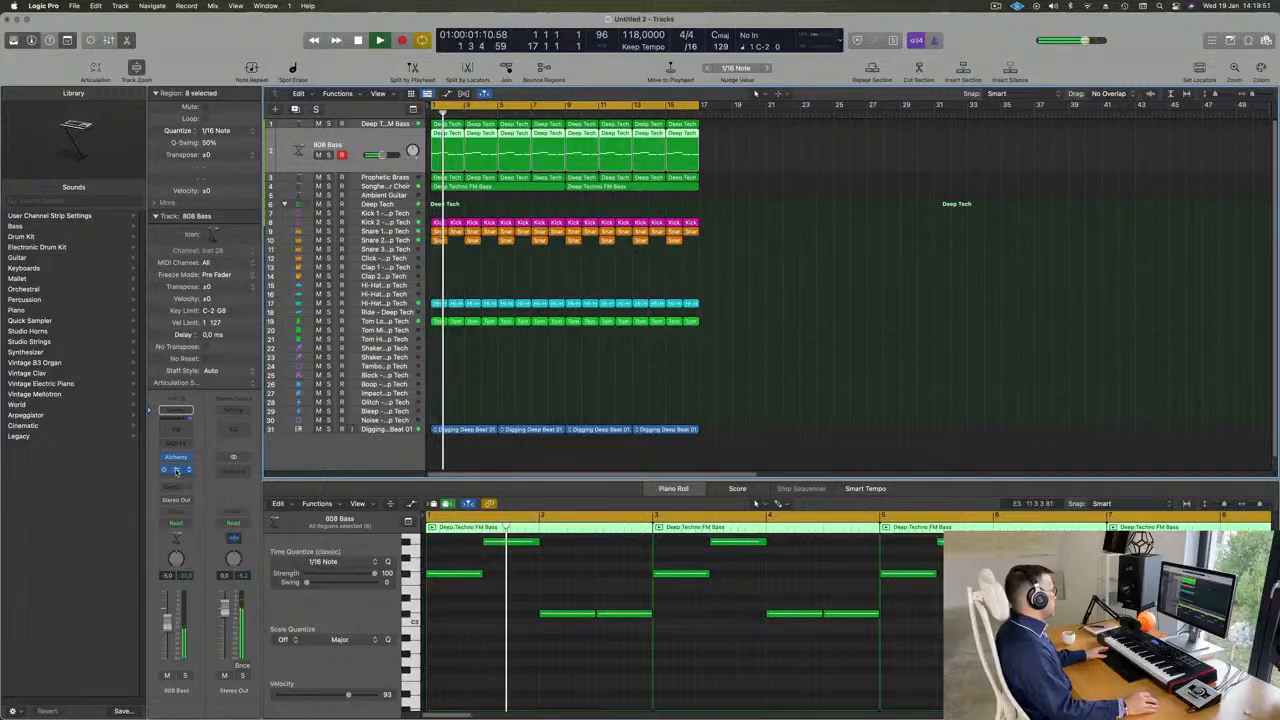
{"action": "key", "text": "Return"}
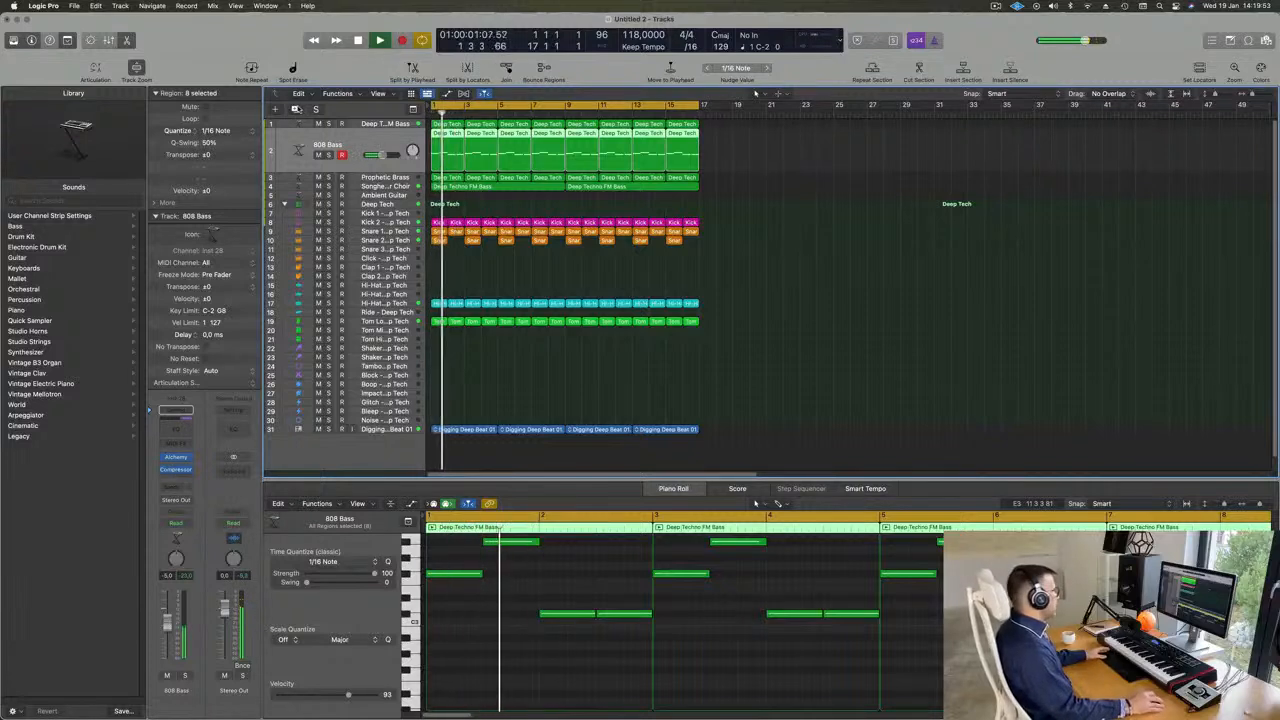
Duplicate the 808 Bass track together with its eight regions, and mute the original track
{"action": "key", "text": "super+d"}
{"action": "left_click", "coordinate": [462, 148]}
{"action": "key", "text": "space"}
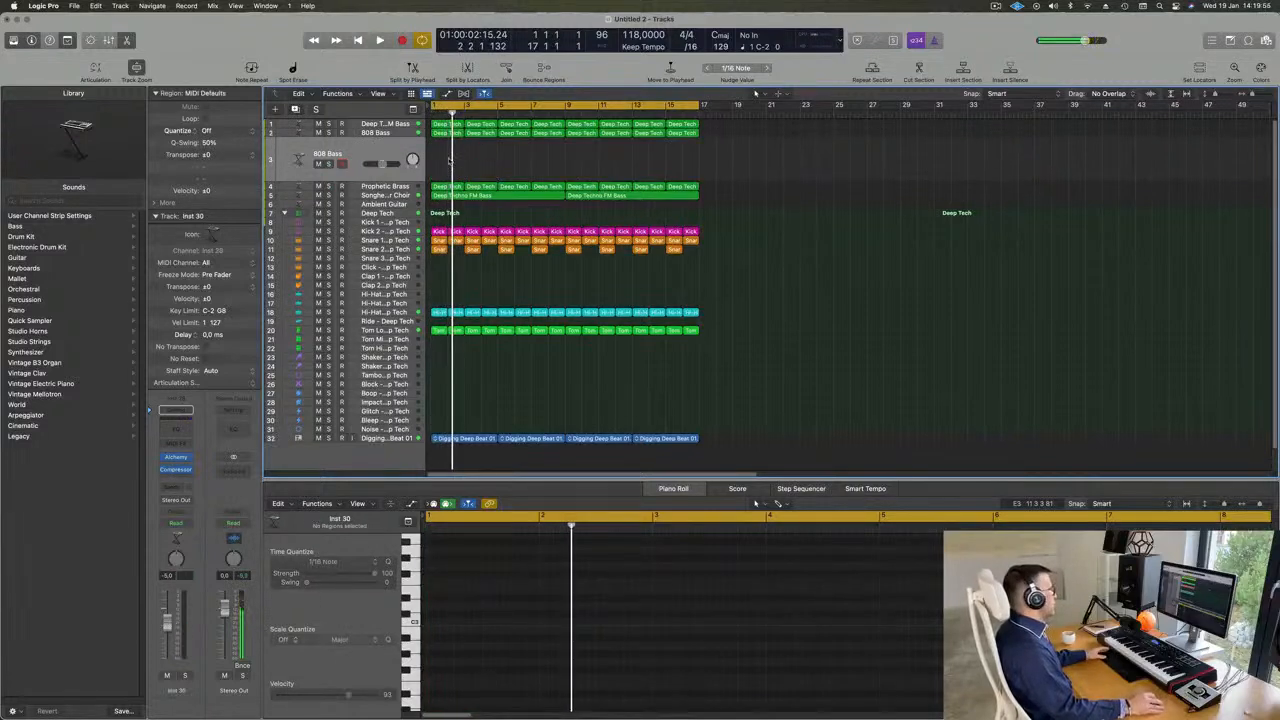
{"action": "left_click_drag", "start_coordinate": [449, 160], "coordinate": [579, 140]}
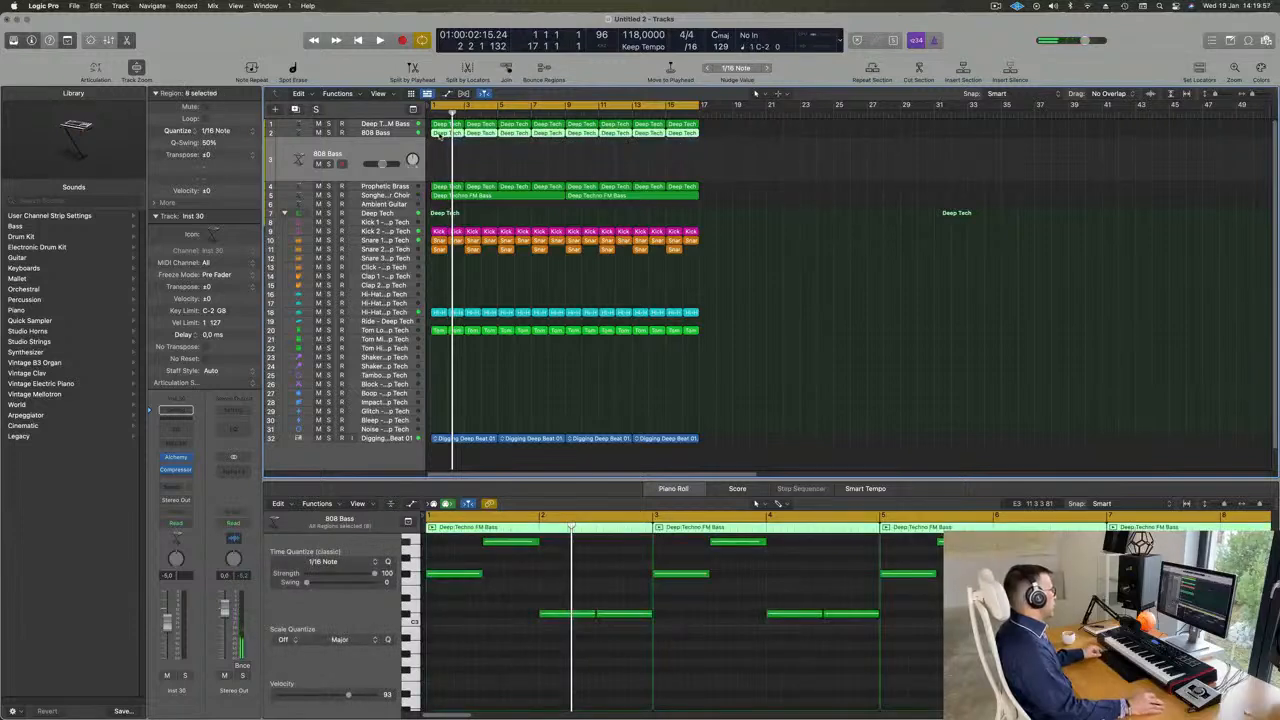
{"action": "left_click_drag", "start_coordinate": [439, 134], "coordinate": [442, 160]}
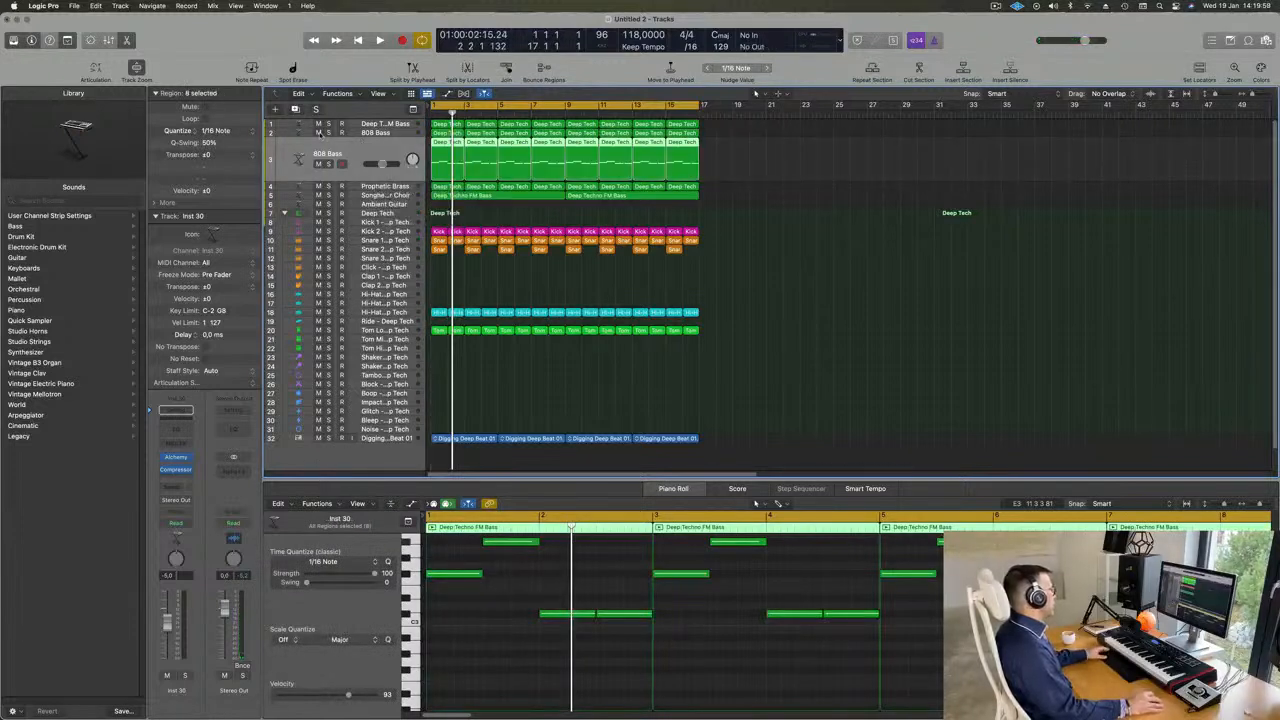
{"action": "key", "text": "Return"}
{"action": "key", "text": "space"}
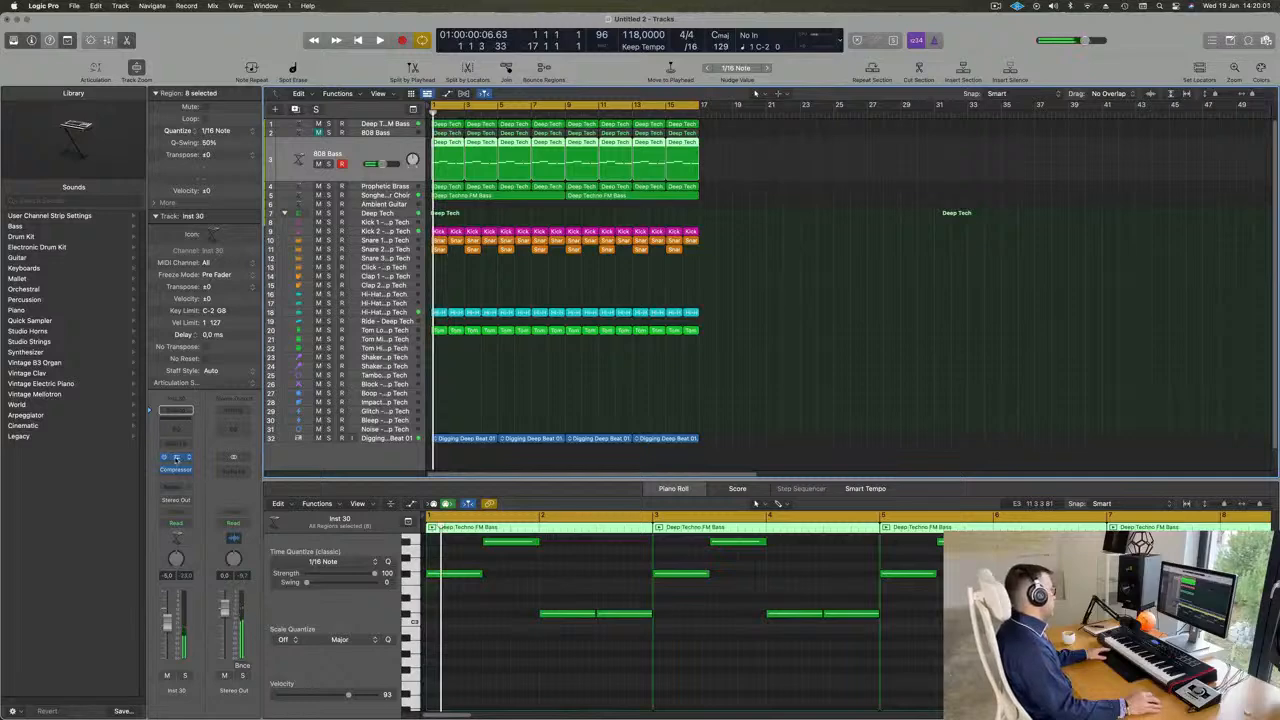
Find the Roaring Reese bass preset with the search "ree", load it on the duplicated track's Alchemy and lower the volume to about -12.6 dB
{"action": "left_click", "coordinate": [175, 458]}
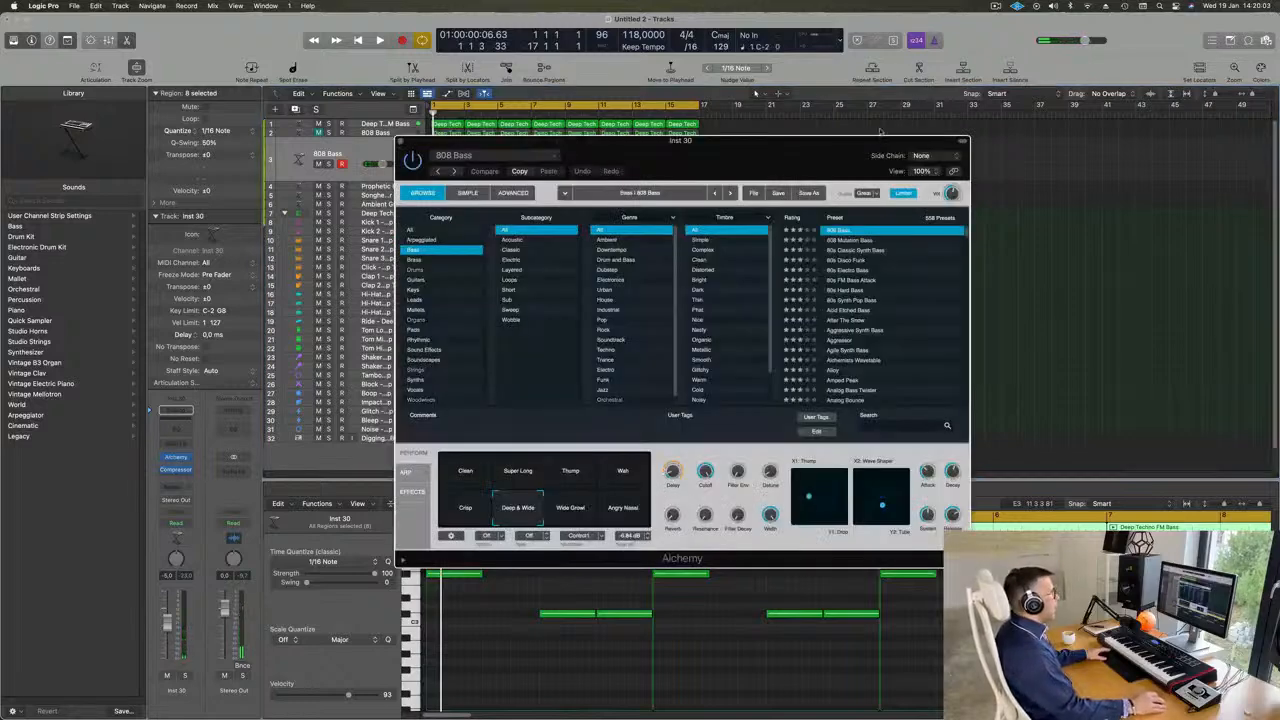
{"action": "left_click_drag", "start_coordinate": [880, 136], "coordinate": [799, 140]}
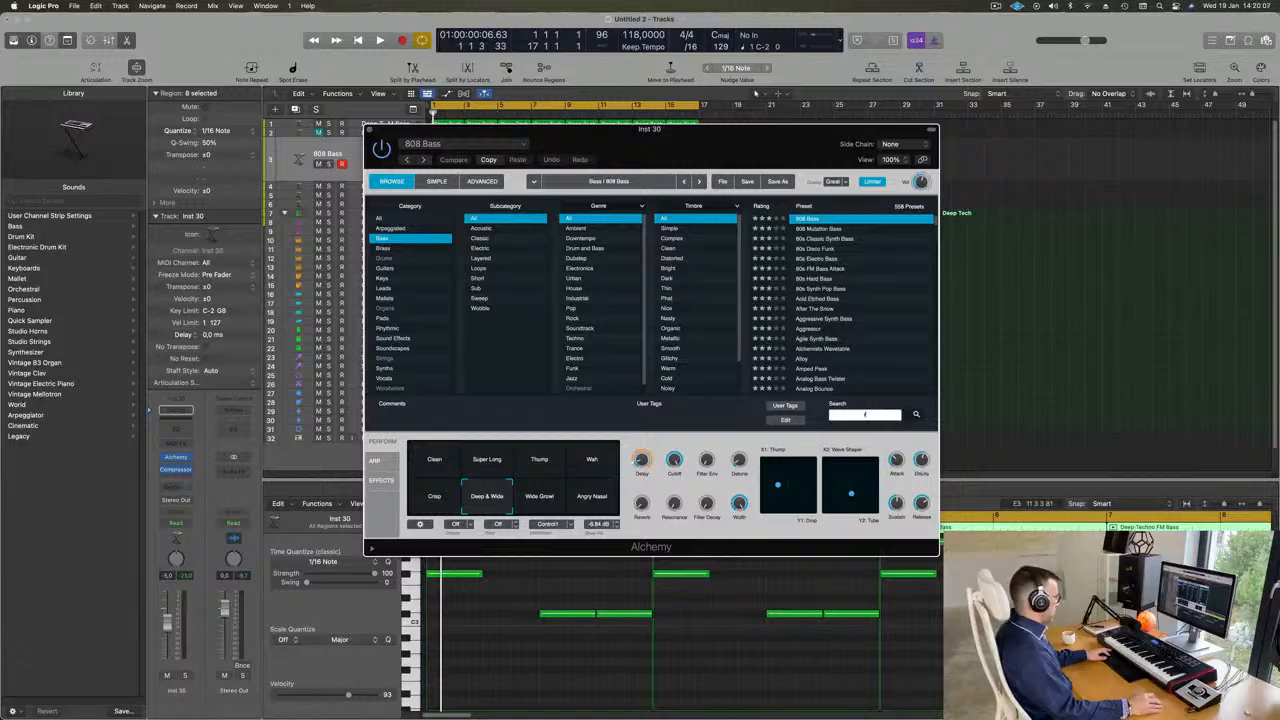
{"action": "type", "text": "ree"}
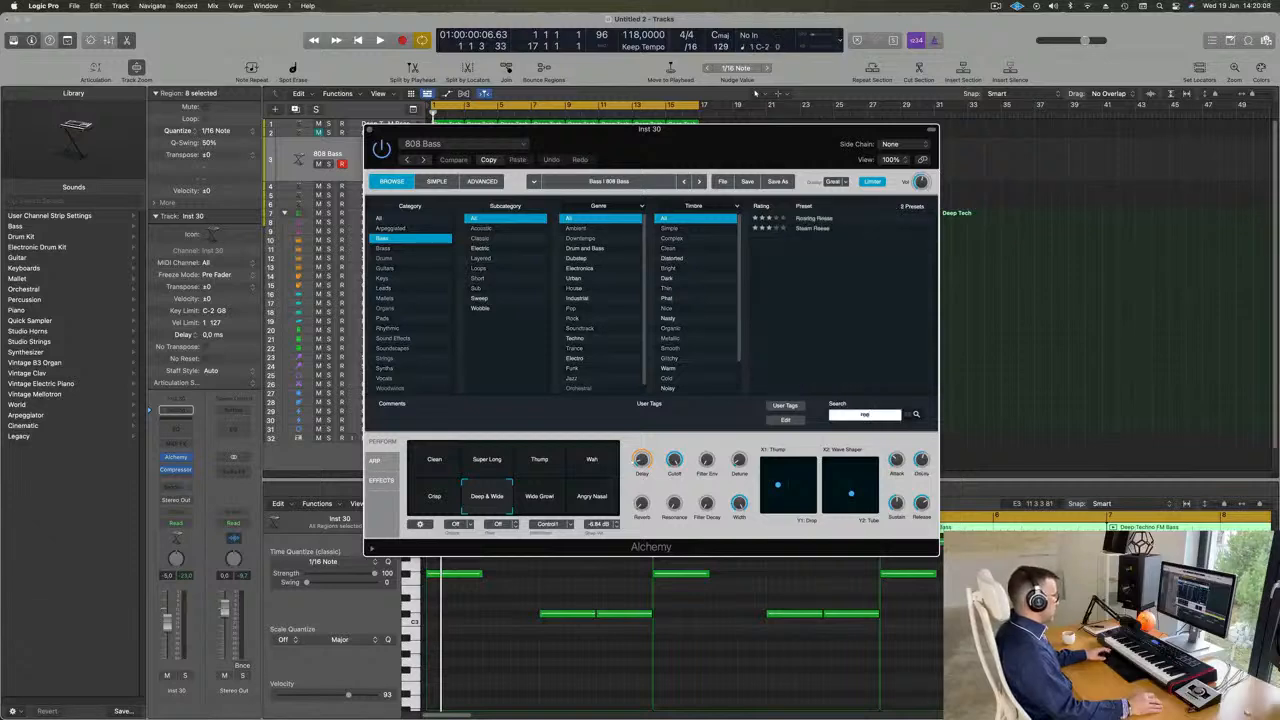
{"action": "left_click", "coordinate": [828, 218]}
{"action": "left_click_drag", "start_coordinate": [700, 128], "coordinate": [915, 208]}
{"action": "key", "text": "space"}
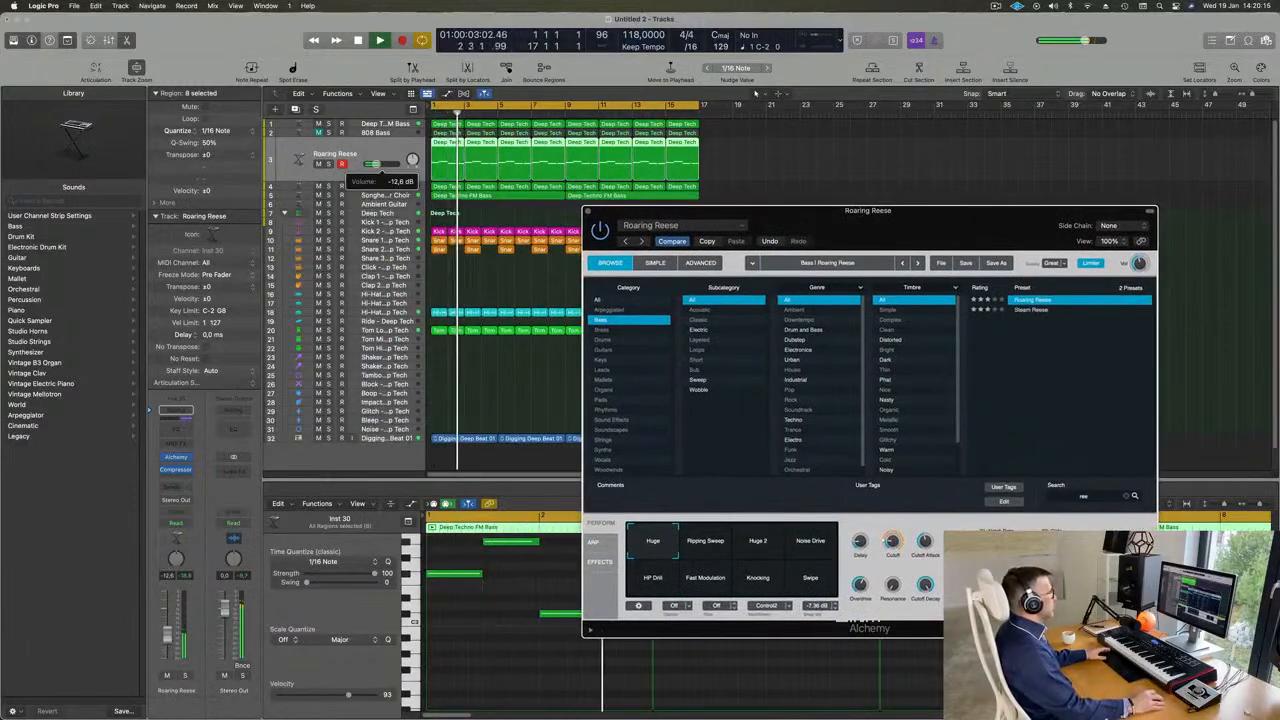
Audition Roaring Reese's performance snapshots during playback, including Huge 2, Noise Drive and Swipe, and settle on Knocking
{"action": "key", "text": "space"}
{"action": "left_click_drag", "start_coordinate": [960, 226], "coordinate": [969, 124]}
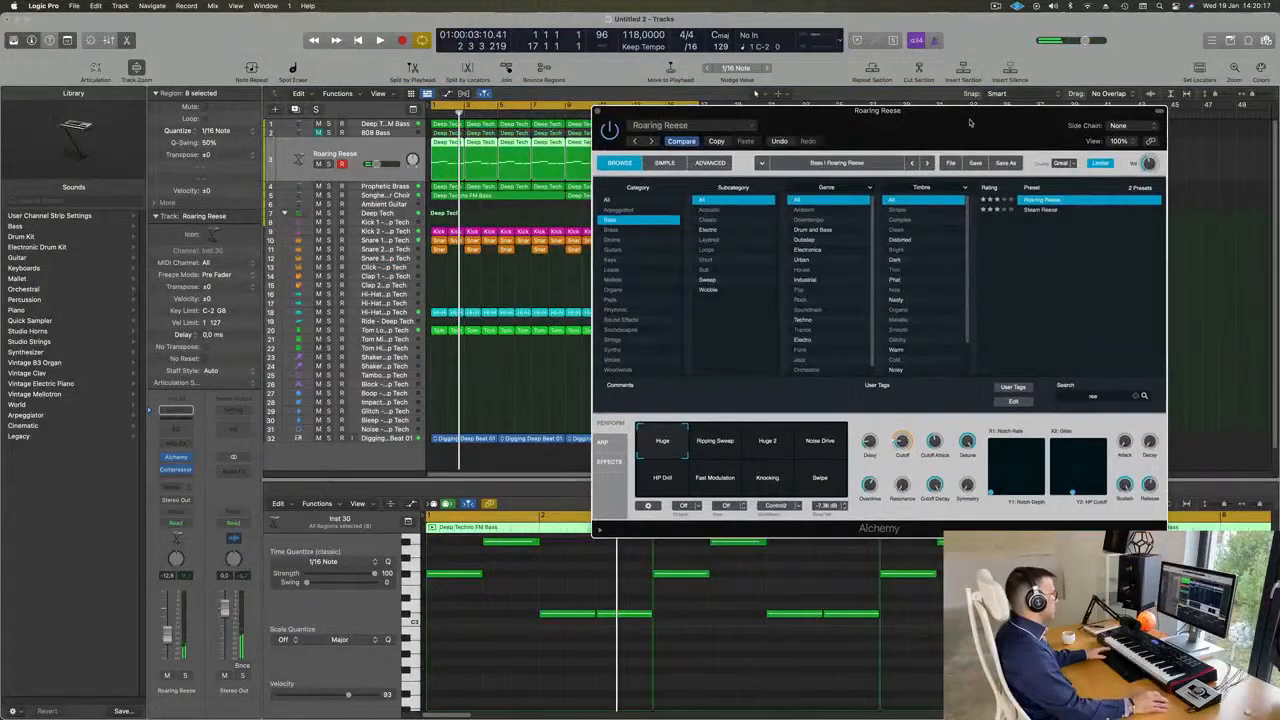
{"action": "key", "text": "space"}
{"action": "left_click", "coordinate": [718, 448]}
{"action": "left_click", "coordinate": [768, 445]}
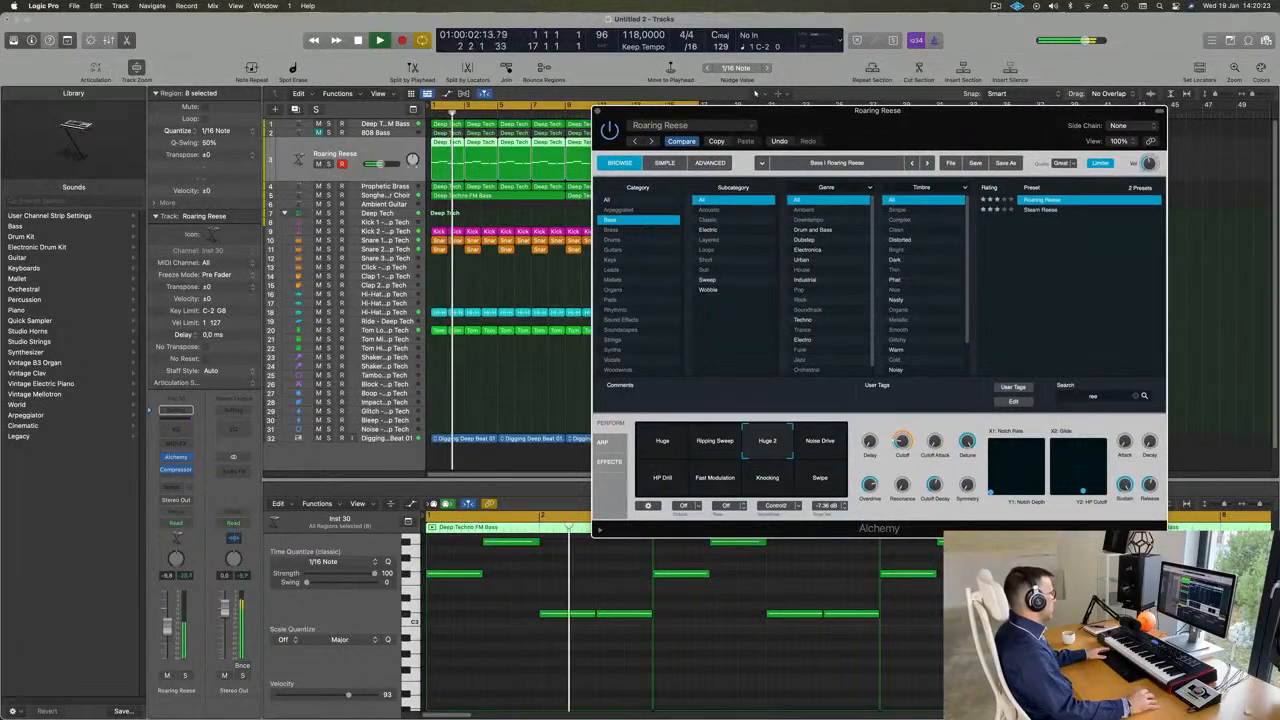
{"action": "left_click", "coordinate": [833, 448]}
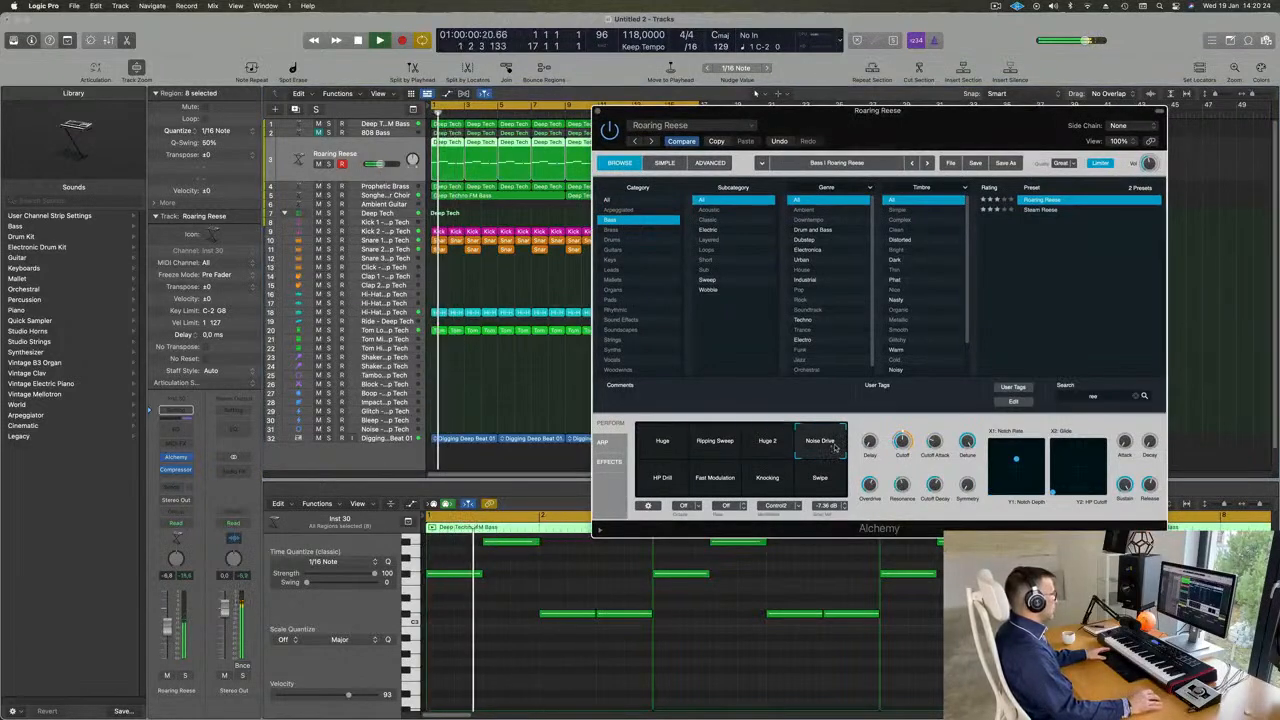
{"action": "left_click", "coordinate": [670, 482]}
{"action": "left_click", "coordinate": [708, 482]}
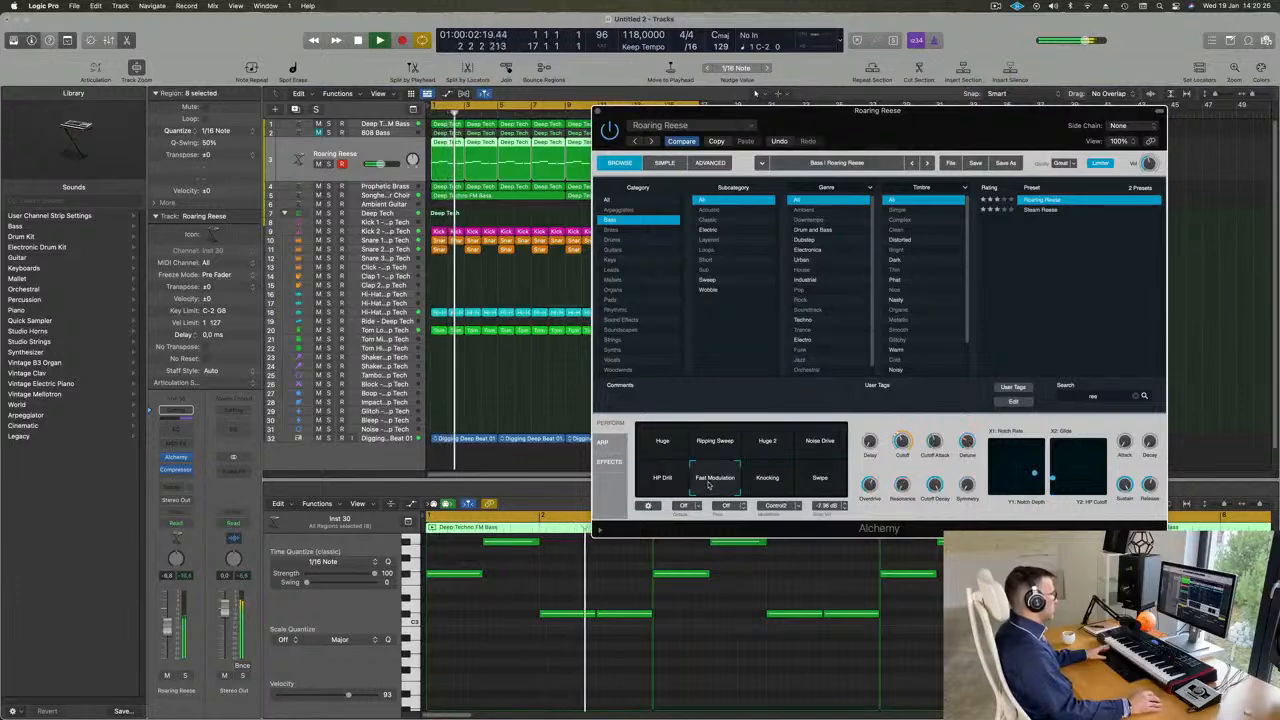
{"action": "left_click", "coordinate": [768, 484]}
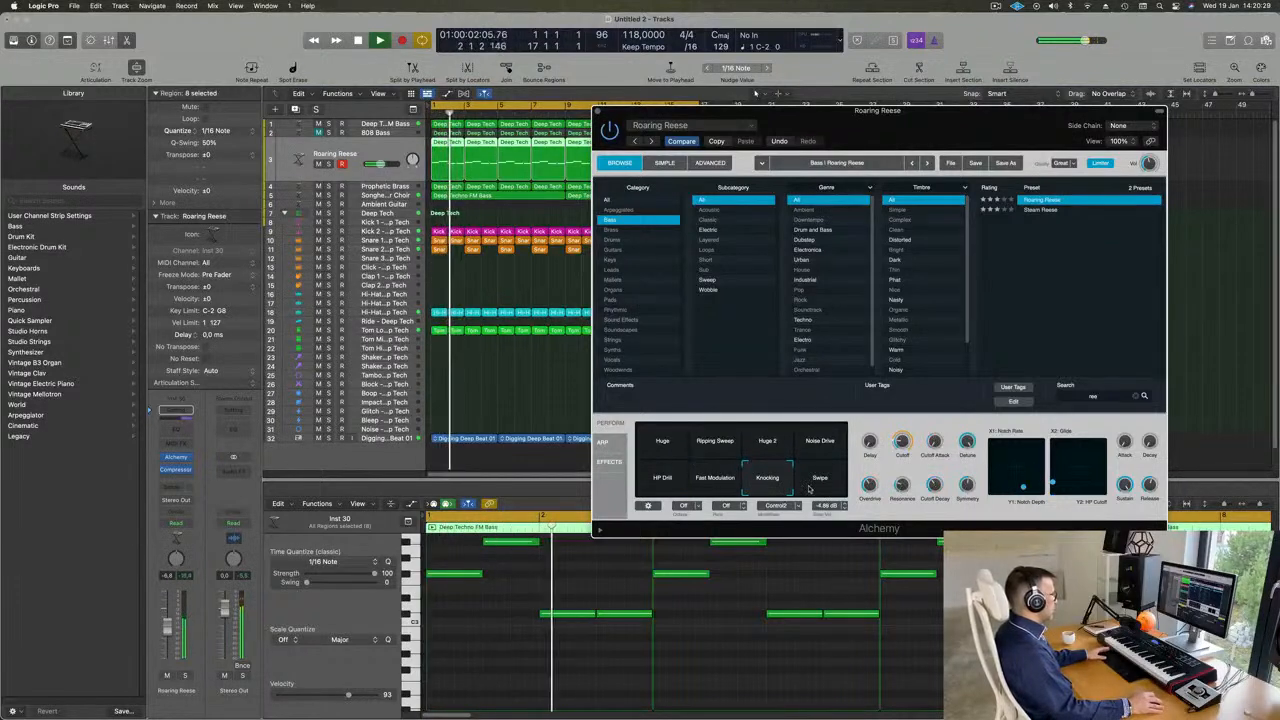
{"action": "left_click", "coordinate": [815, 480]}
{"action": "left_click", "coordinate": [771, 484]}
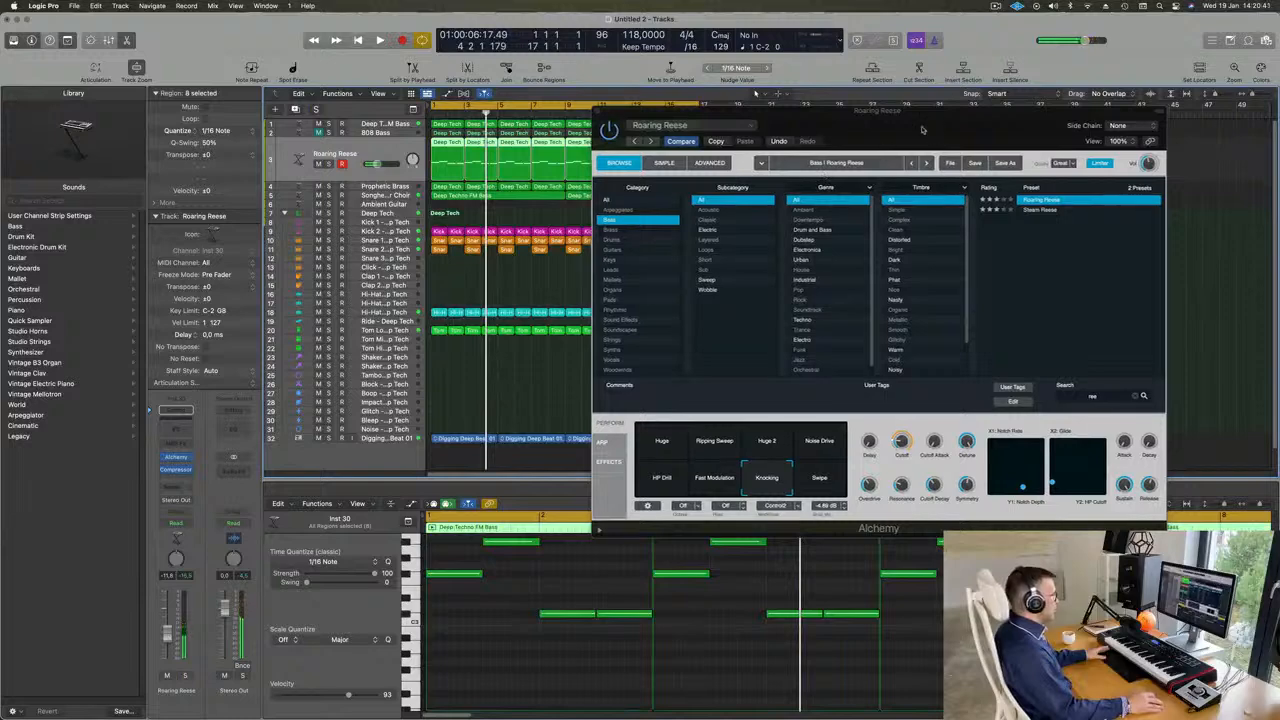
Close the Alchemy window and briefly solo the Roaring Reese track to listen to it alone
{"action": "left_click_drag", "start_coordinate": [932, 125], "coordinate": [868, 200]}
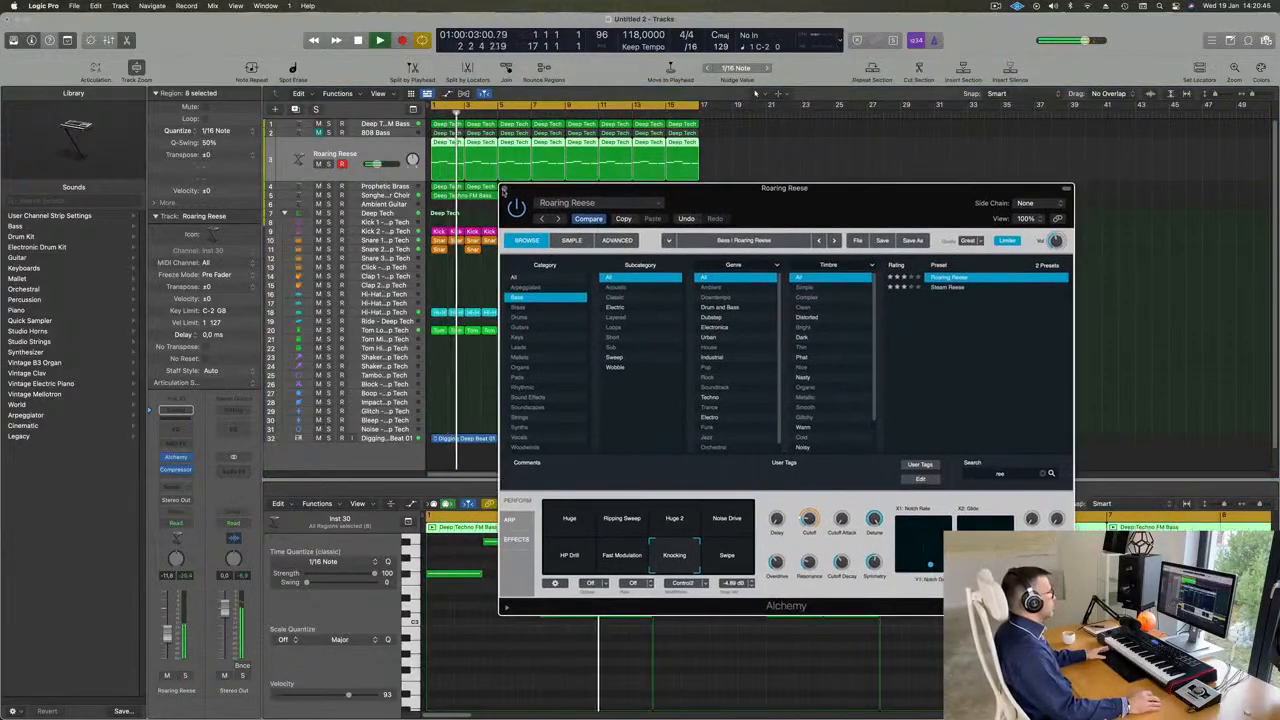
{"action": "key", "text": "super+w"}
{"action": "left_click", "coordinate": [833, 353]}
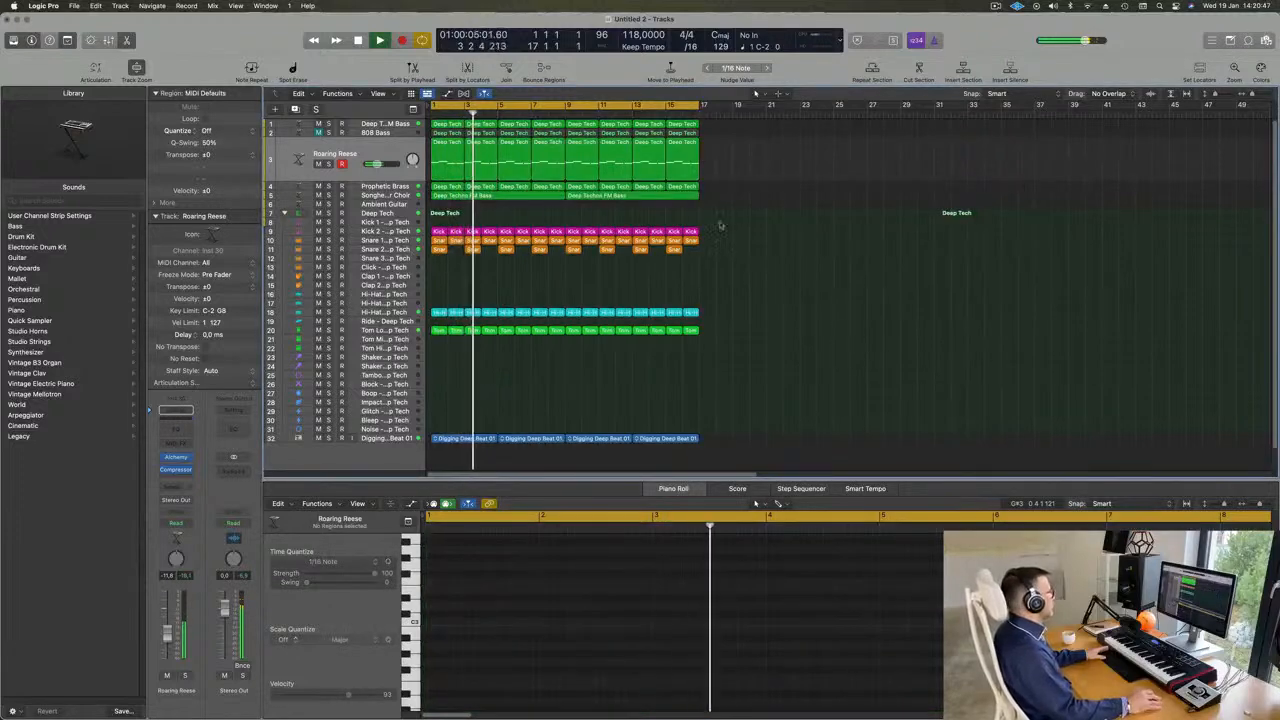
{"action": "left_click", "coordinate": [328, 163]}
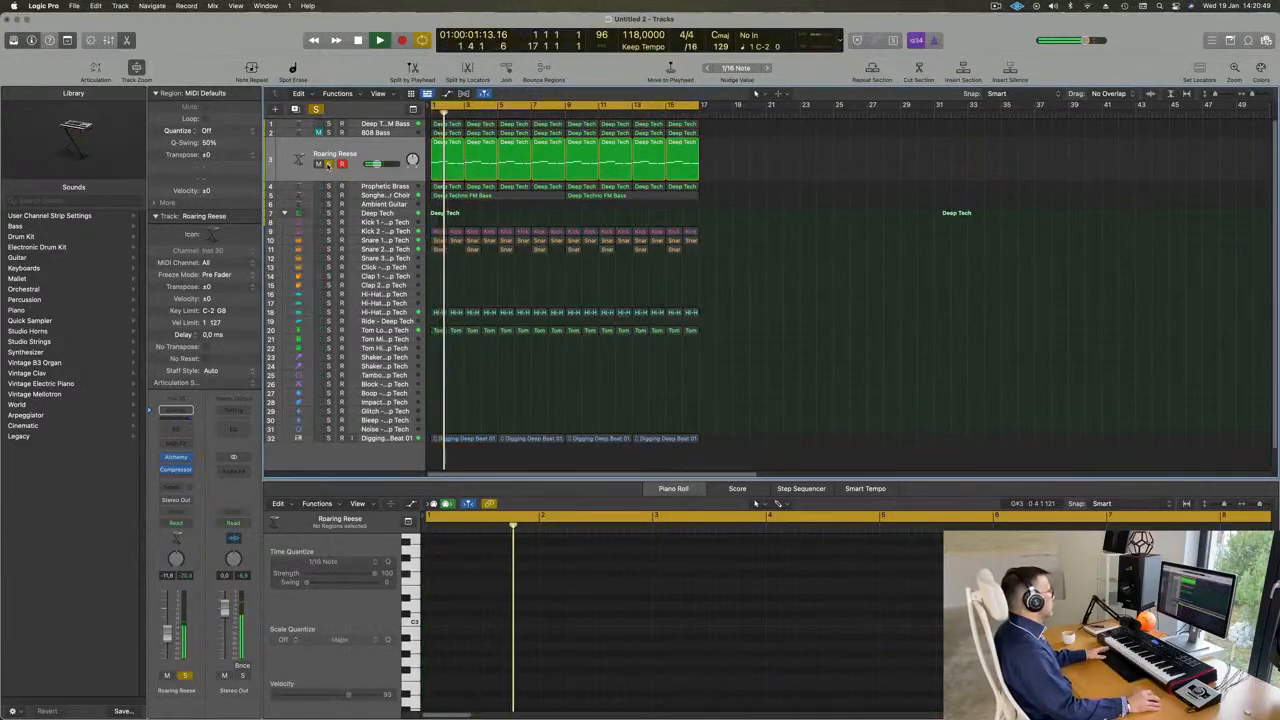
{"action": "left_click", "coordinate": [328, 163]}
Select the Prophetic Brass track and raise its volume to about -6 dB while the arrangement plays
{"action": "left_click", "coordinate": [357, 196]}
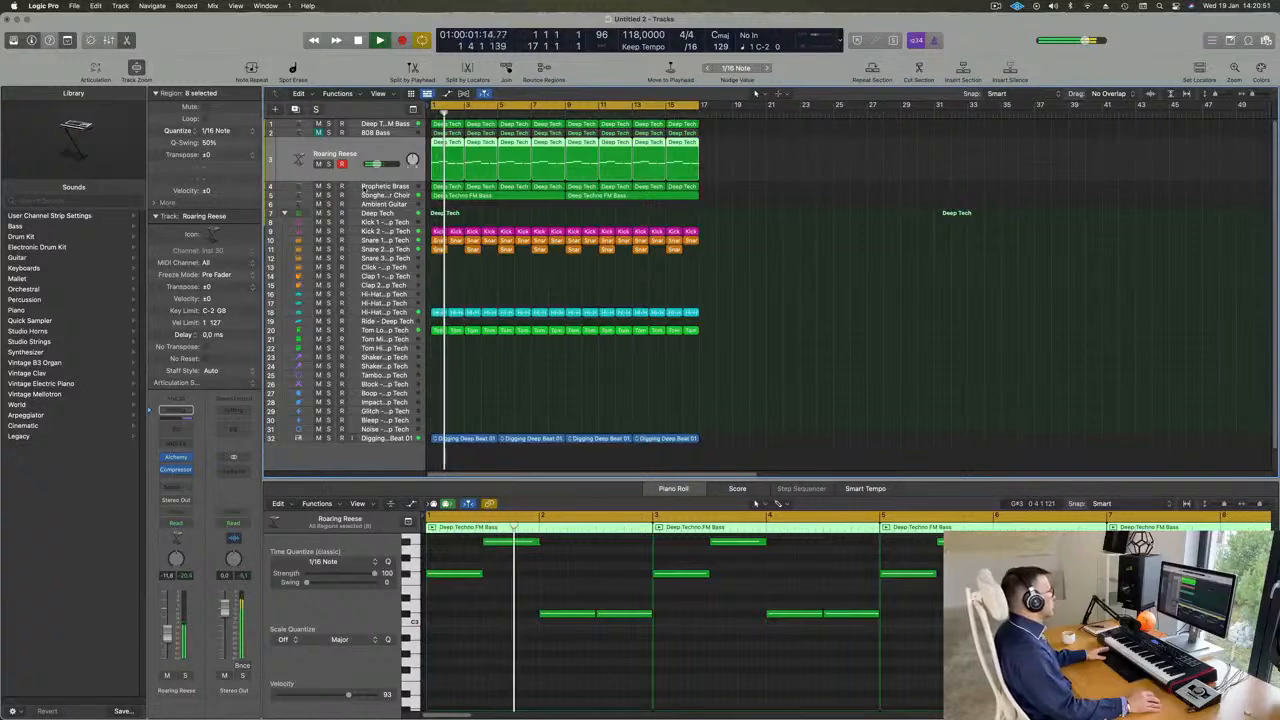
{"action": "left_click", "coordinate": [473, 216]}
{"action": "left_click", "coordinate": [400, 186]}
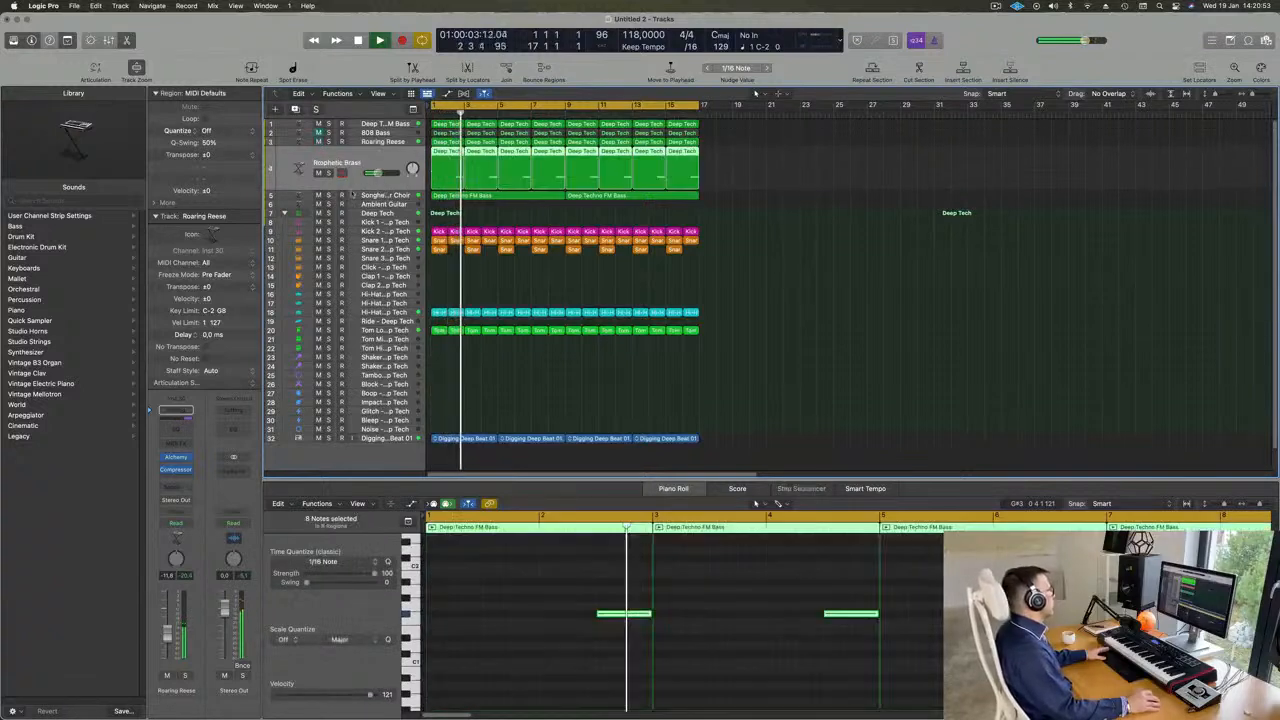
{"action": "key", "text": "space"}
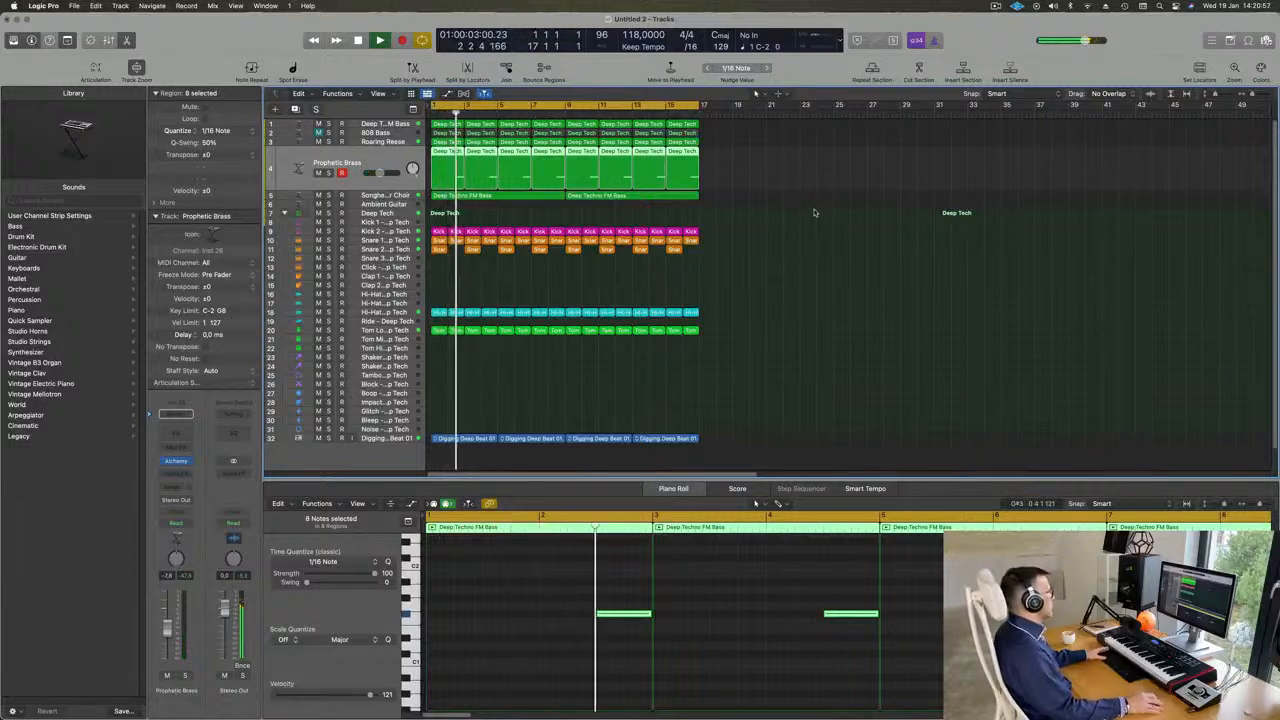
{"action": "key", "text": "space"}
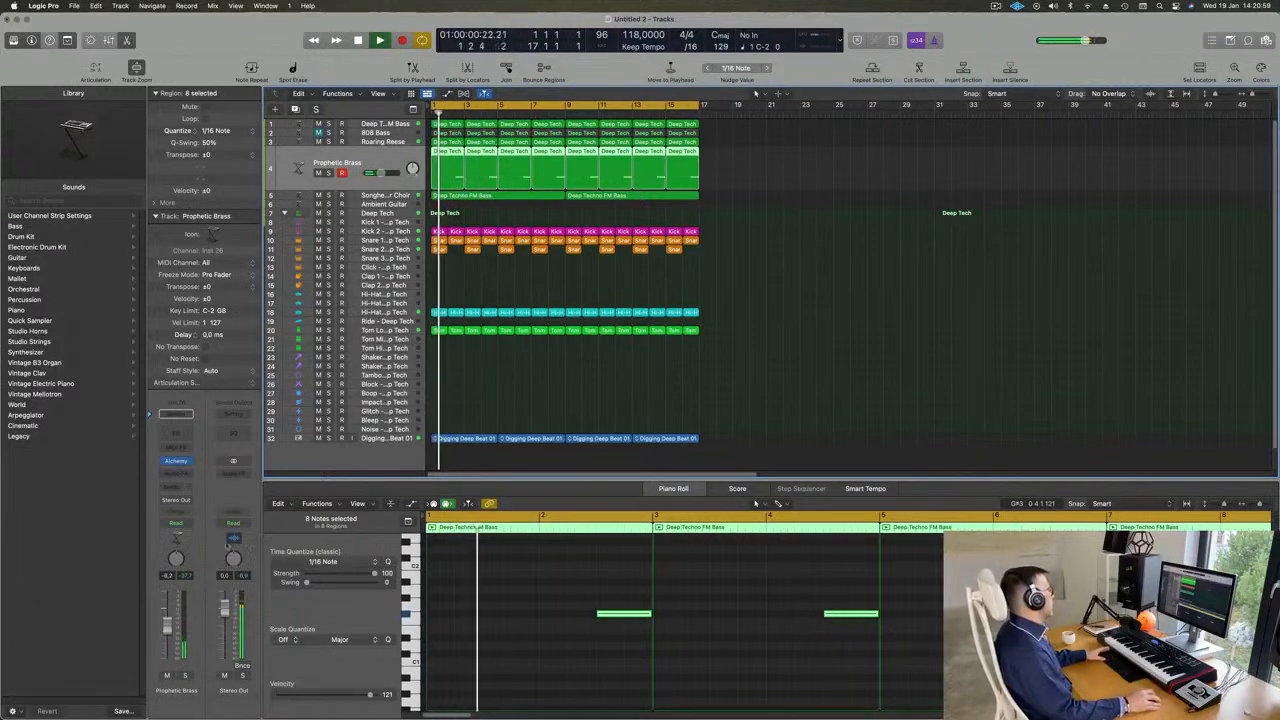
{"action": "key", "text": "space"}
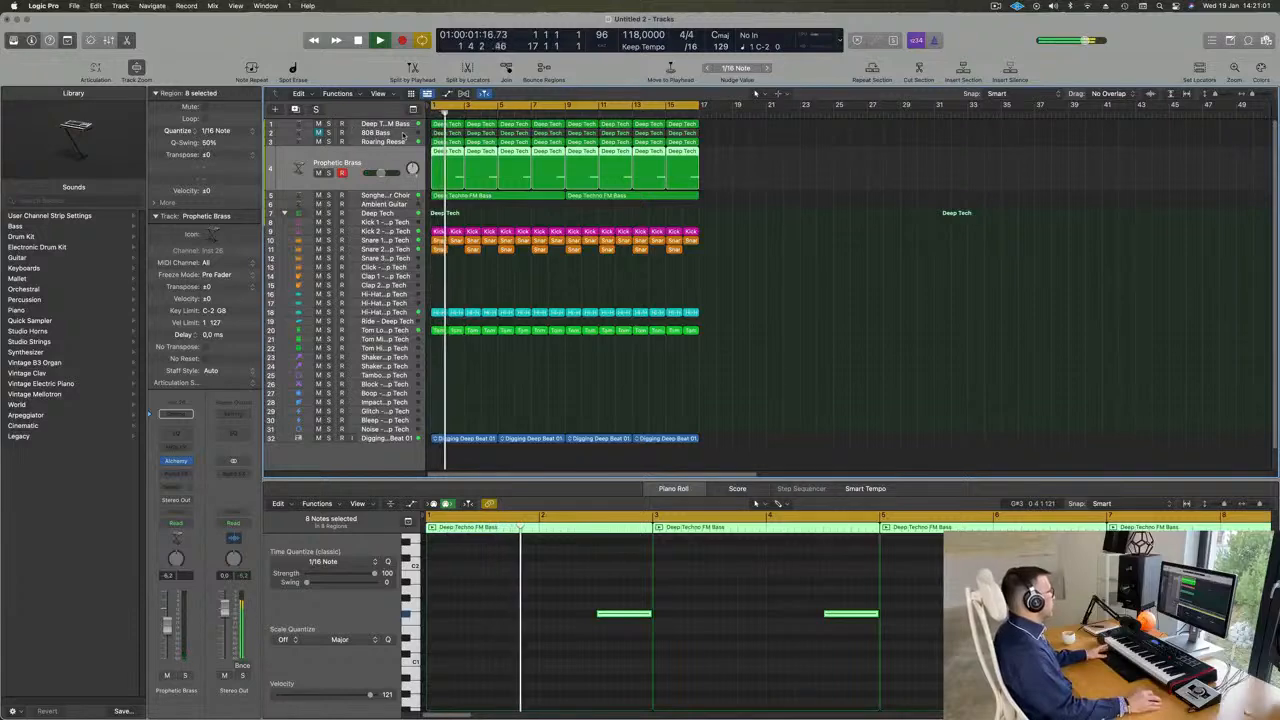
{"action": "left_click", "coordinate": [378, 132]}
{"action": "left_click", "coordinate": [383, 178]}
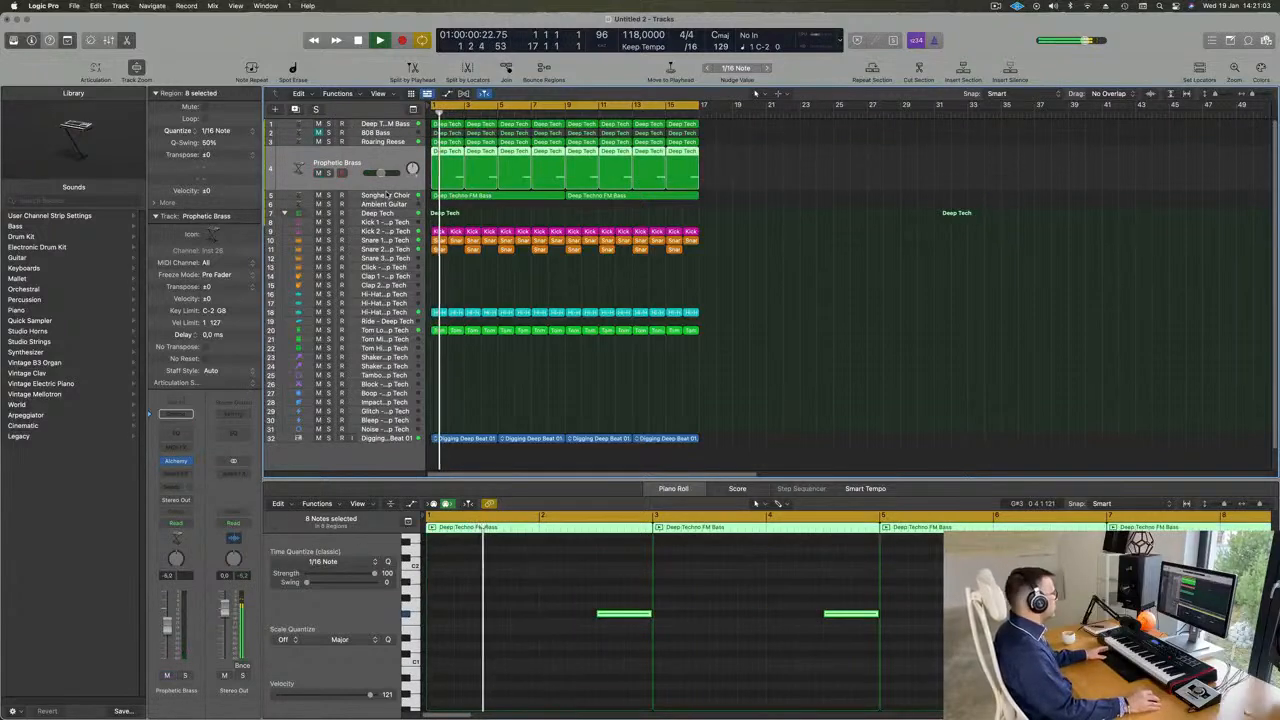
Duplicate the Songhellir-Granular Choir track and load Acid Etched Bass from the Drum and Bass genre into the copy's Alchemy
{"action": "left_click", "coordinate": [383, 195]}
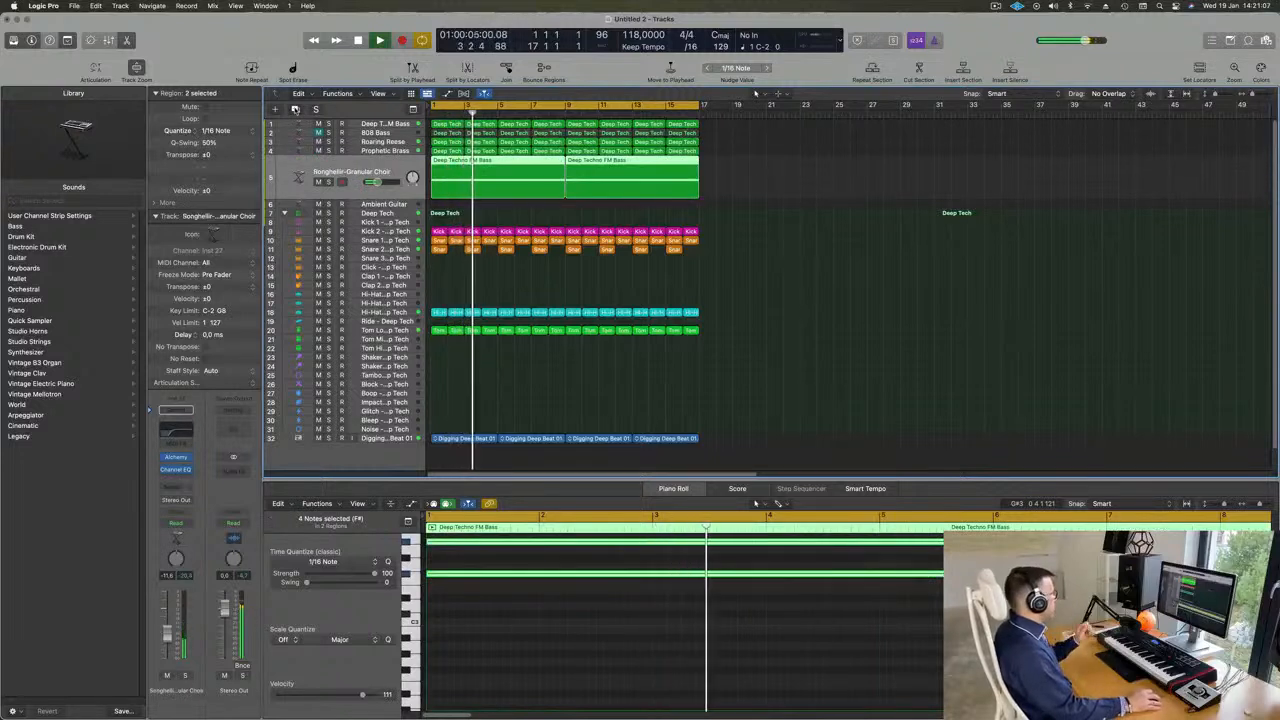
{"action": "key", "text": "super+d"}
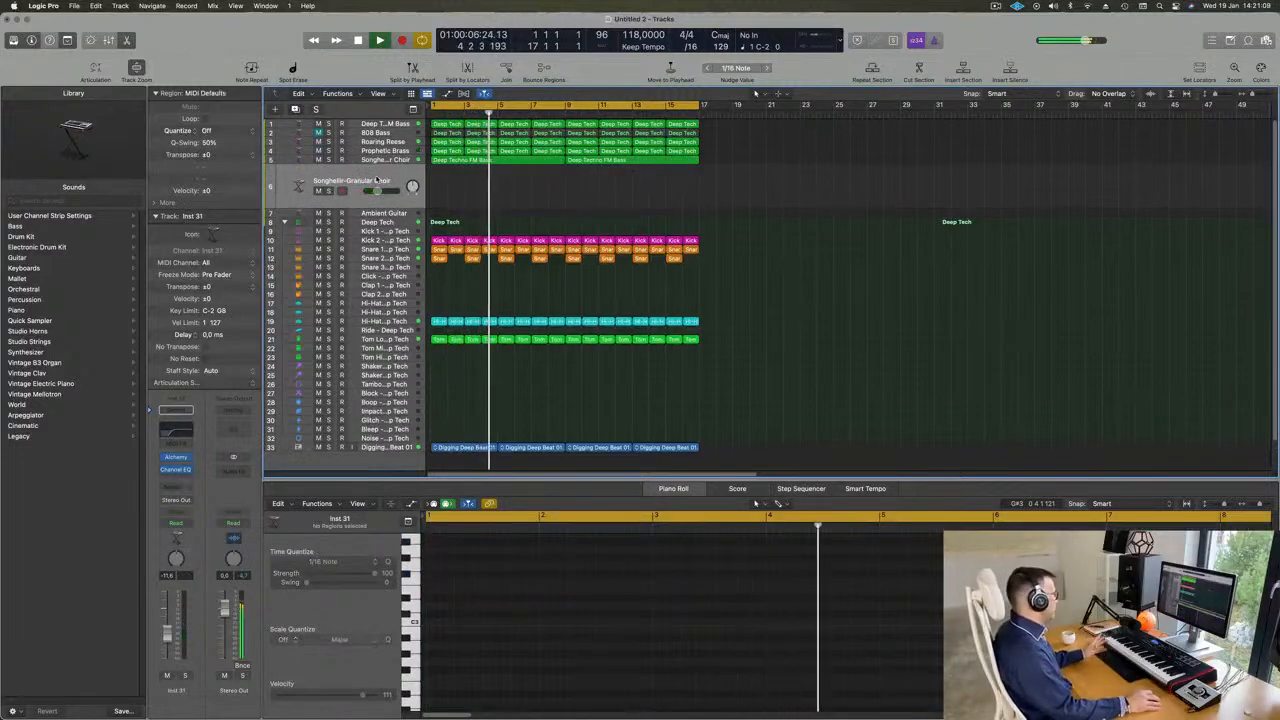
{"action": "left_click", "coordinate": [175, 458]}
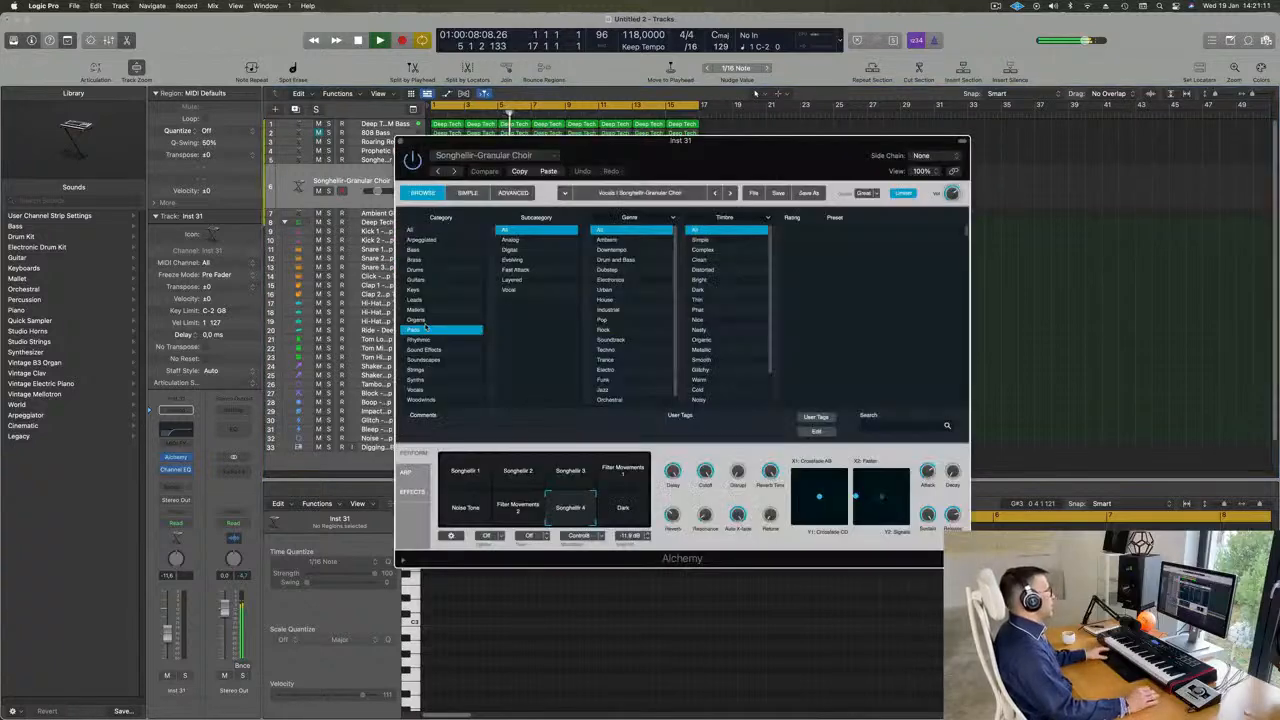
{"action": "left_click", "coordinate": [409, 231]}
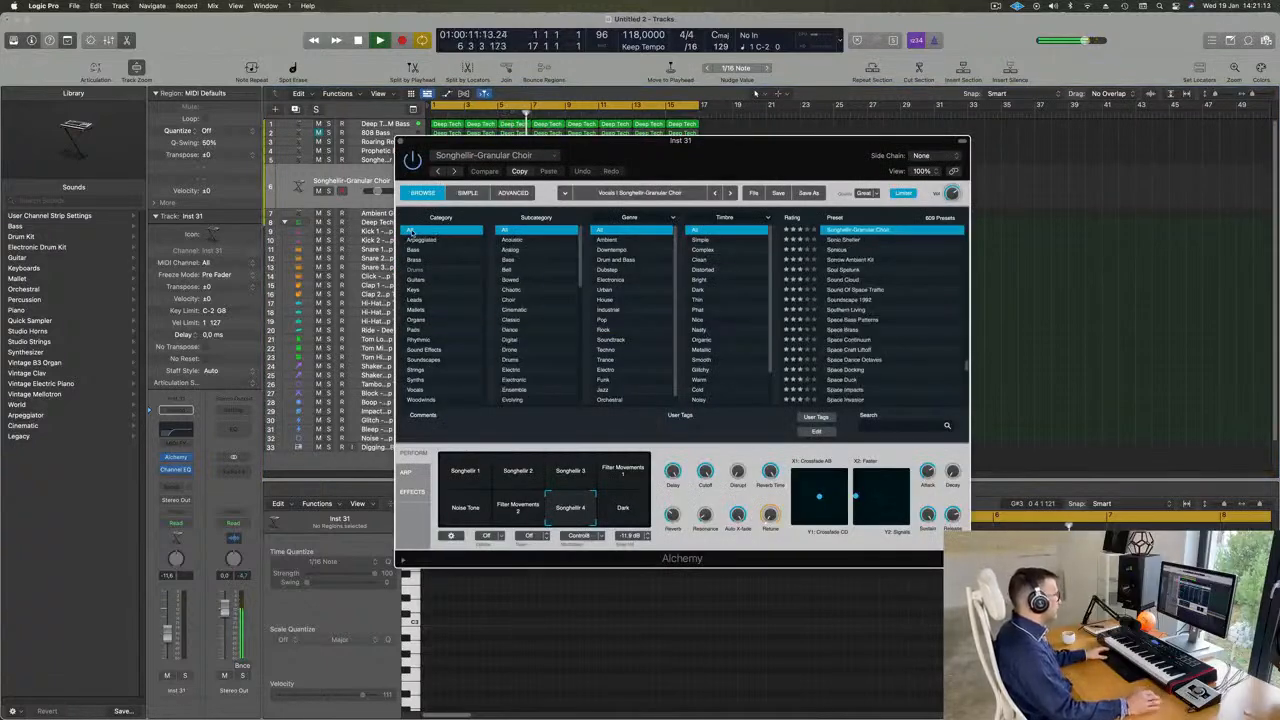
{"action": "left_click", "coordinate": [614, 260]}
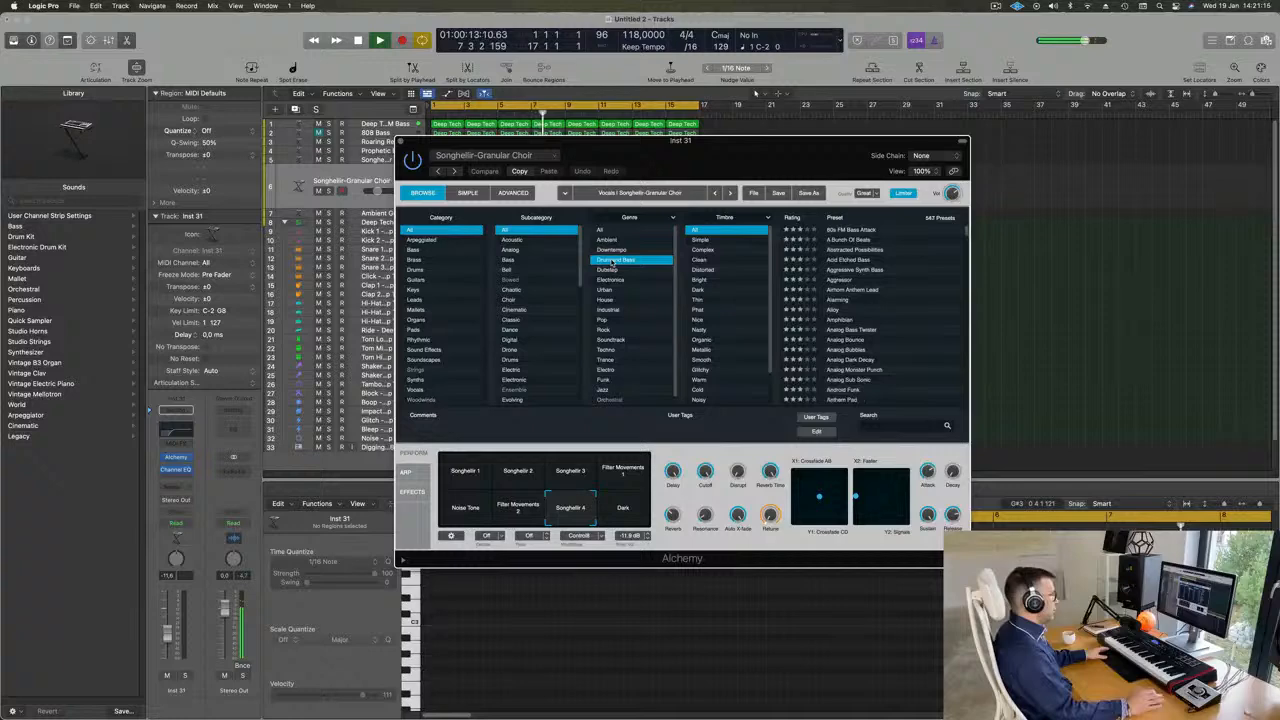
{"action": "left_click", "coordinate": [848, 260]}
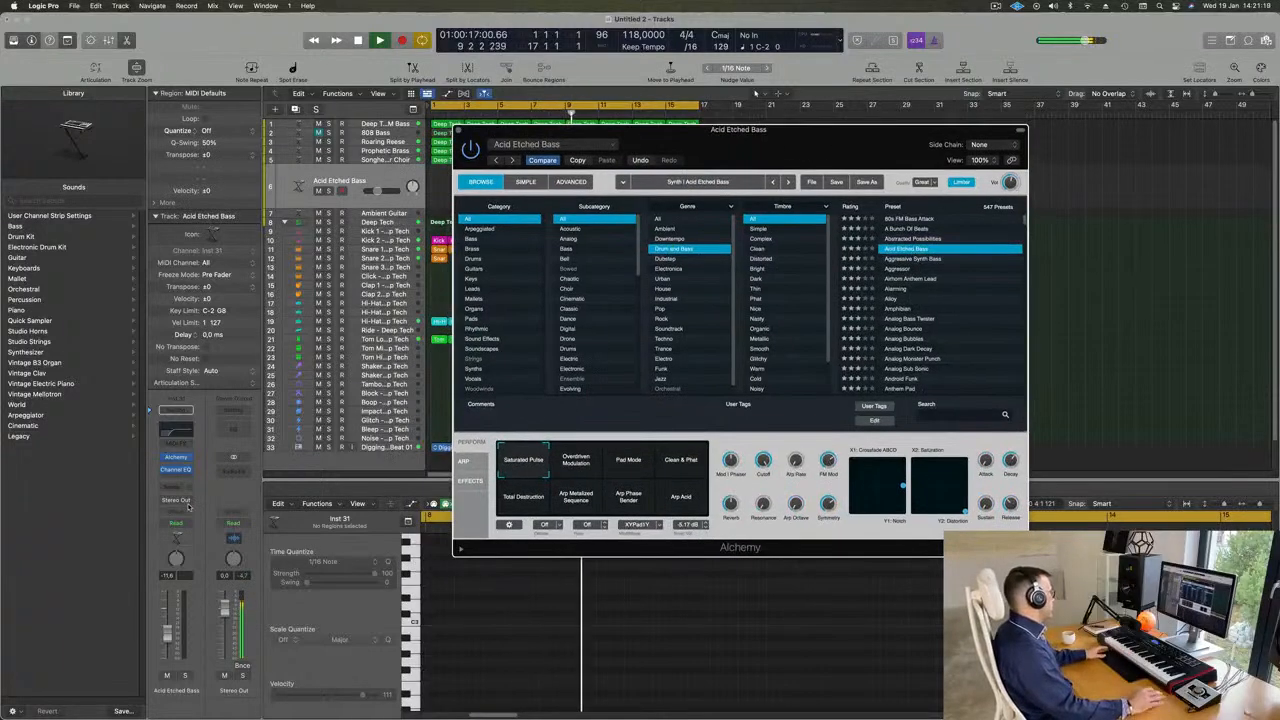
Add a send to Bus 6 on the Acid Etched Bass track and insert a stereo SilverVerb on Aux 6
{"action": "left_click", "coordinate": [172, 488]}
{"action": "mouse_move", "coordinate": [175, 503]}
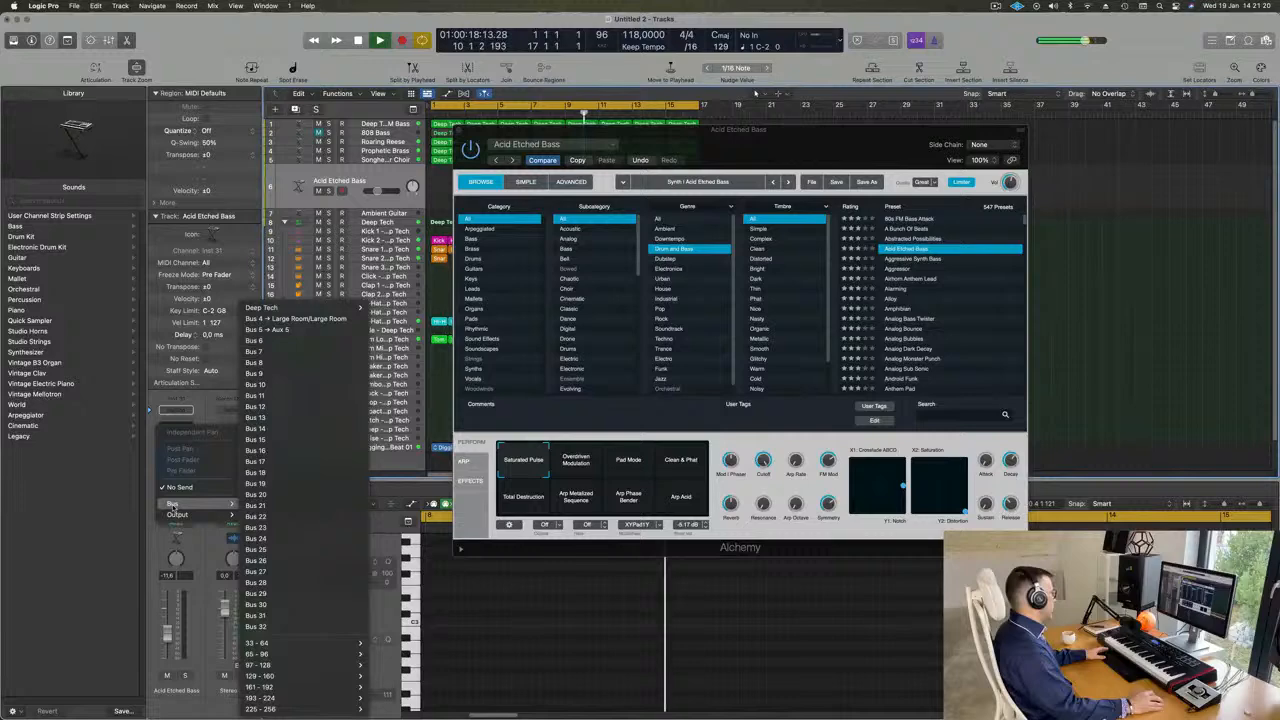
{"action": "left_click", "coordinate": [282, 341]}
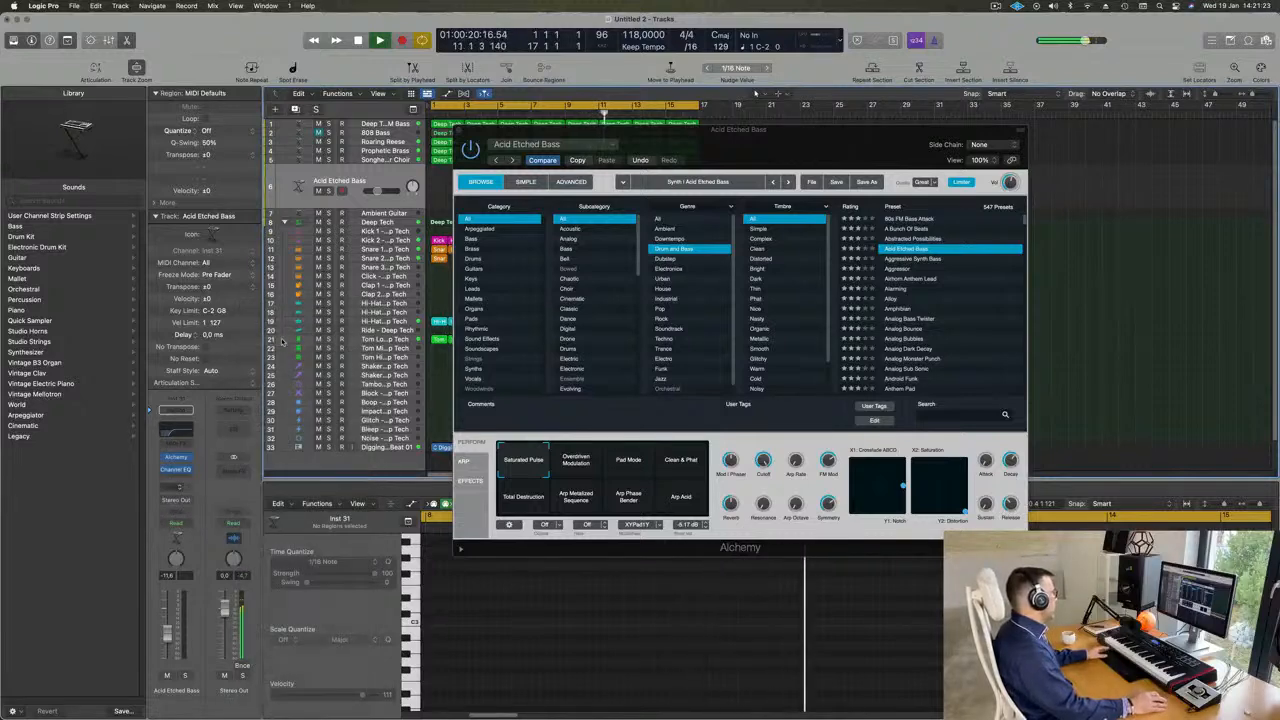
{"action": "left_click", "coordinate": [237, 468]}
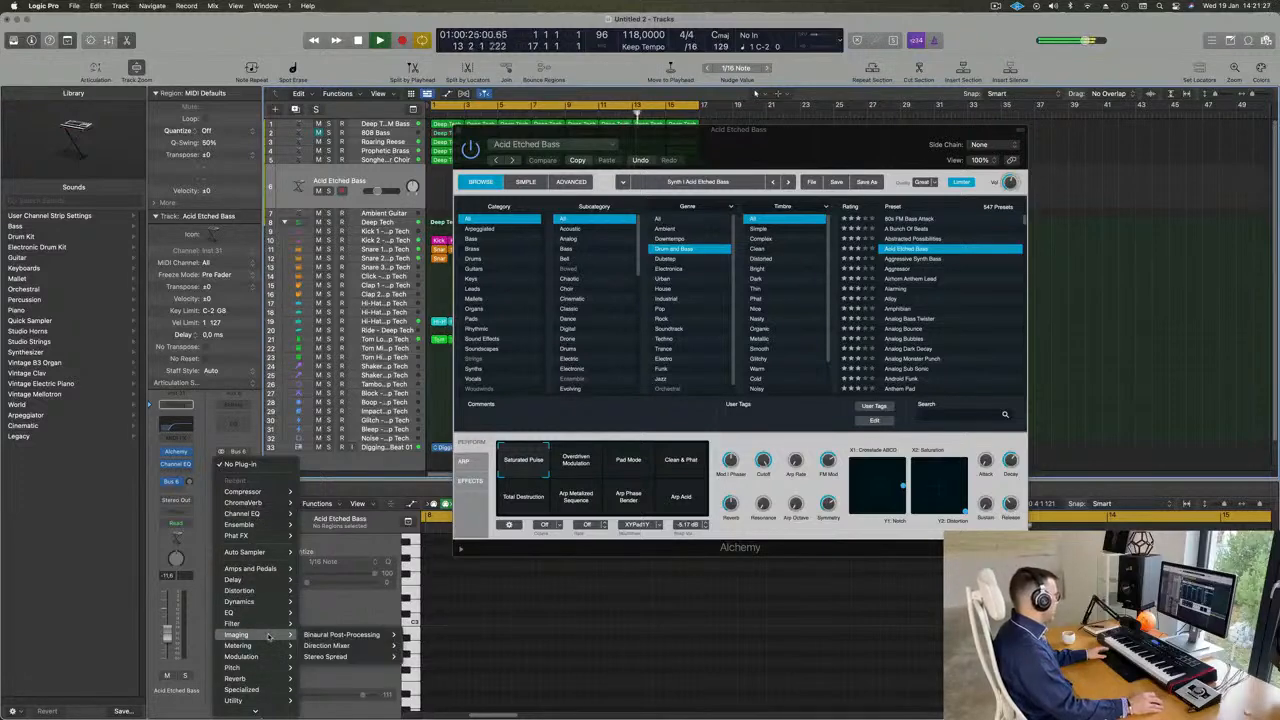
{"action": "mouse_move", "coordinate": [258, 678]}
{"action": "mouse_move", "coordinate": [358, 686]}
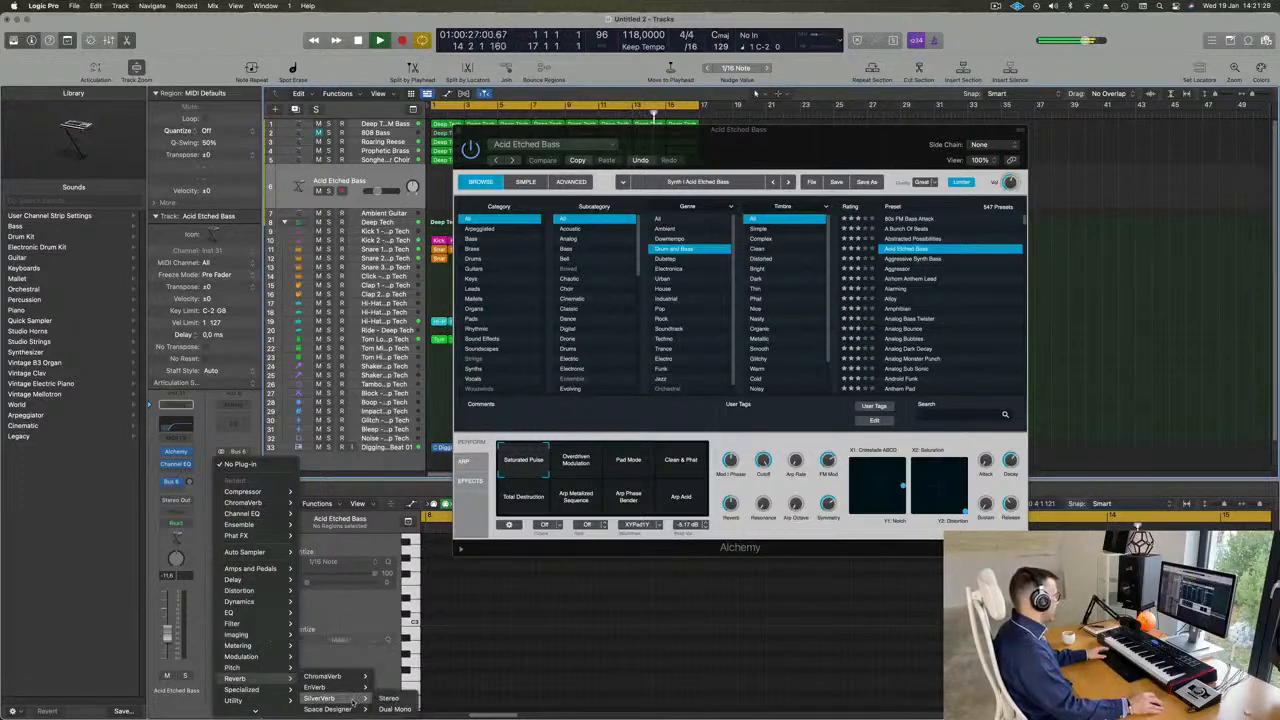
{"action": "left_click", "coordinate": [388, 698]}
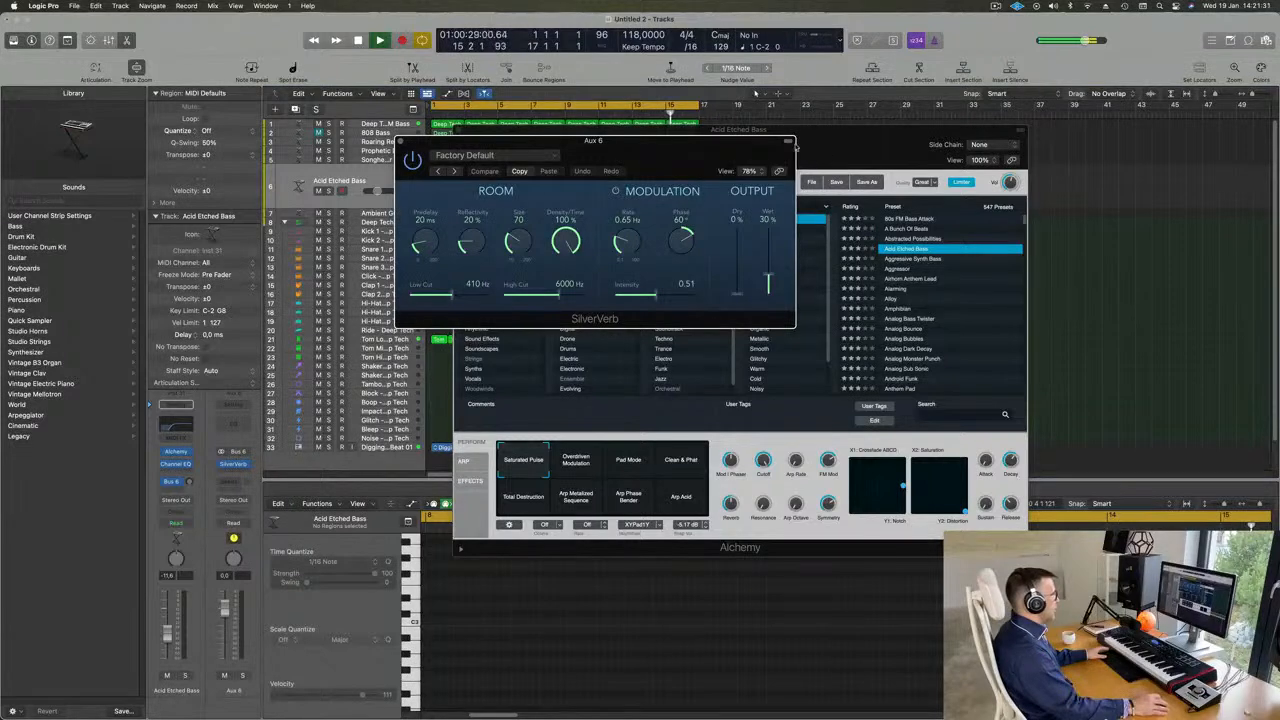
Raise the Bus 6 send to about -0.1 dB, load the grandiose setting in SilverVerb and close the reverb window
{"action": "left_click_drag", "start_coordinate": [795, 148], "coordinate": [938, 238]}
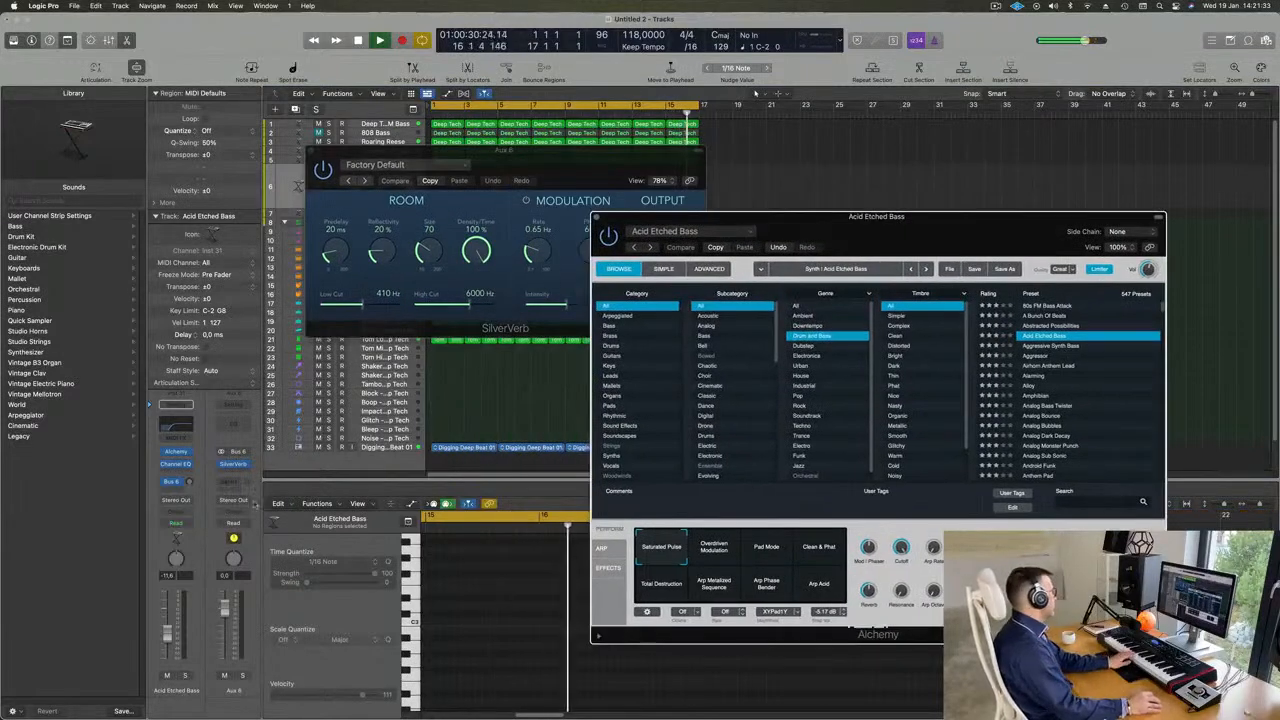
{"action": "key", "text": "Return"}
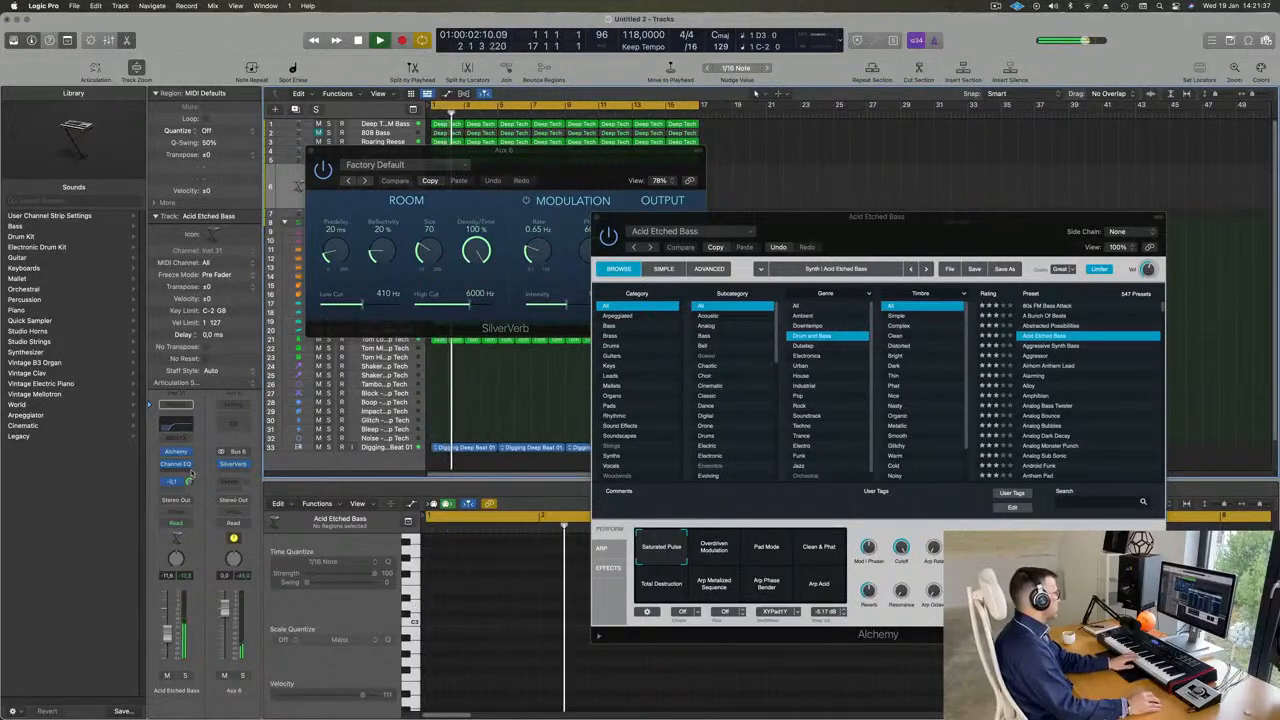
{"action": "left_click_drag", "start_coordinate": [576, 161], "coordinate": [568, 160]}
{"action": "left_click", "coordinate": [392, 166]}
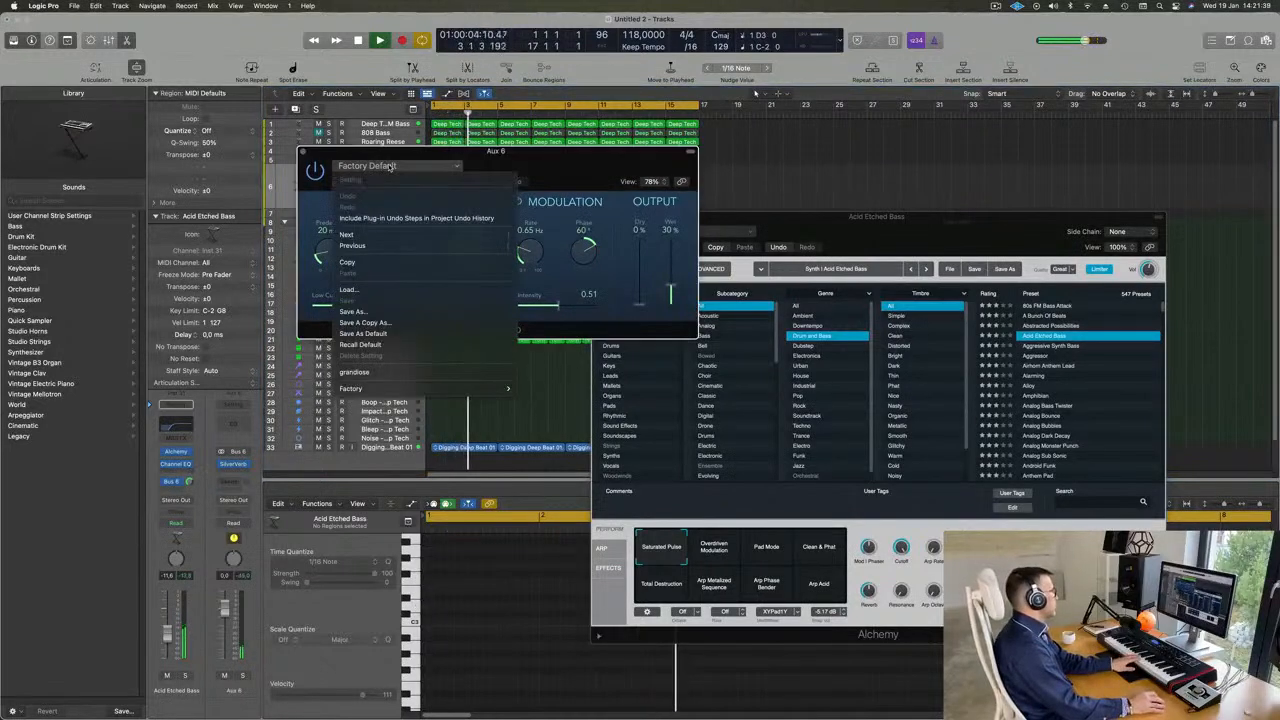
{"action": "left_click", "coordinate": [356, 372]}
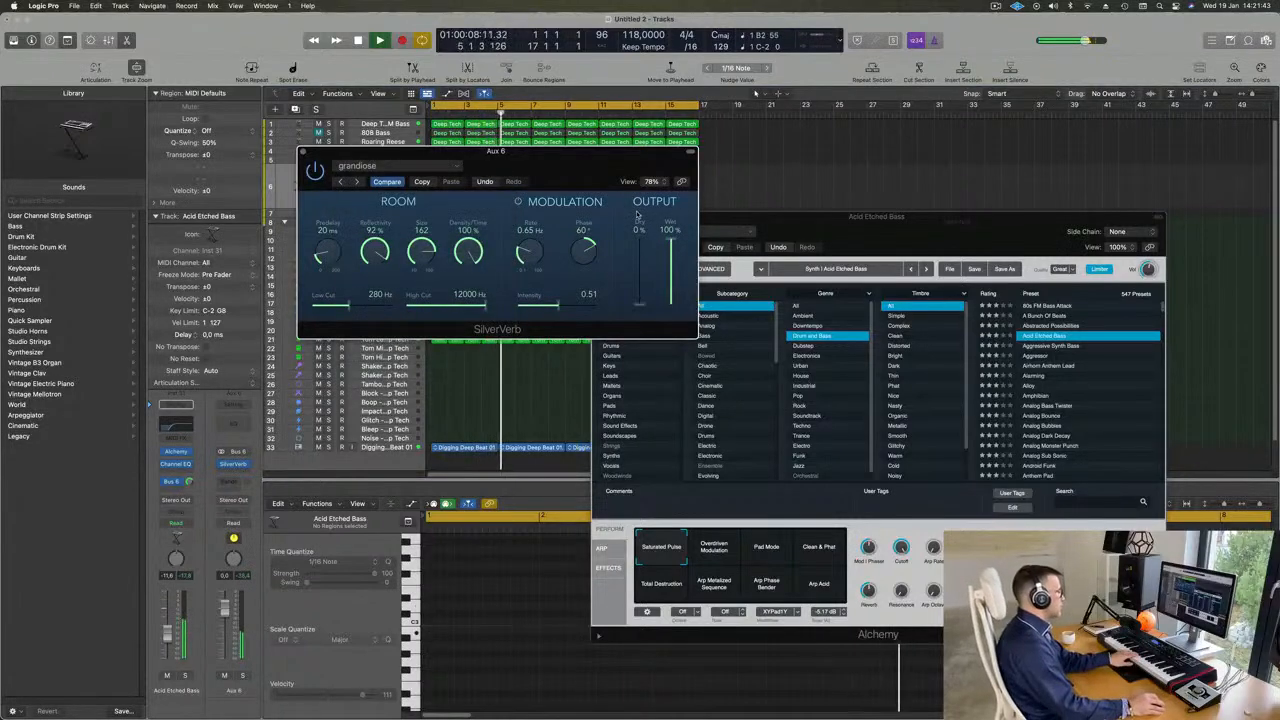
{"action": "left_click", "coordinate": [303, 152]}
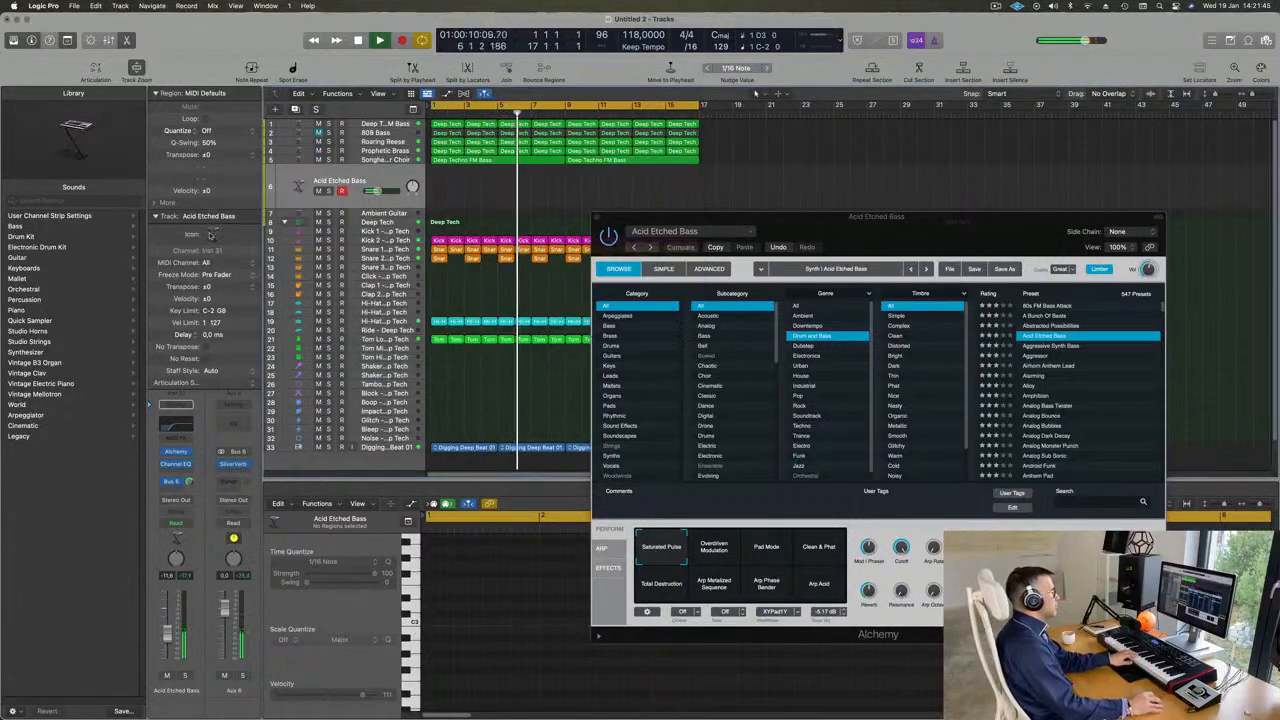
Reposition the Alchemy window and try Acid Etched Bass's Overdriven Modulation snapshot while the arrangement plays
{"action": "left_click_drag", "start_coordinate": [876, 216], "coordinate": [931, 148]}
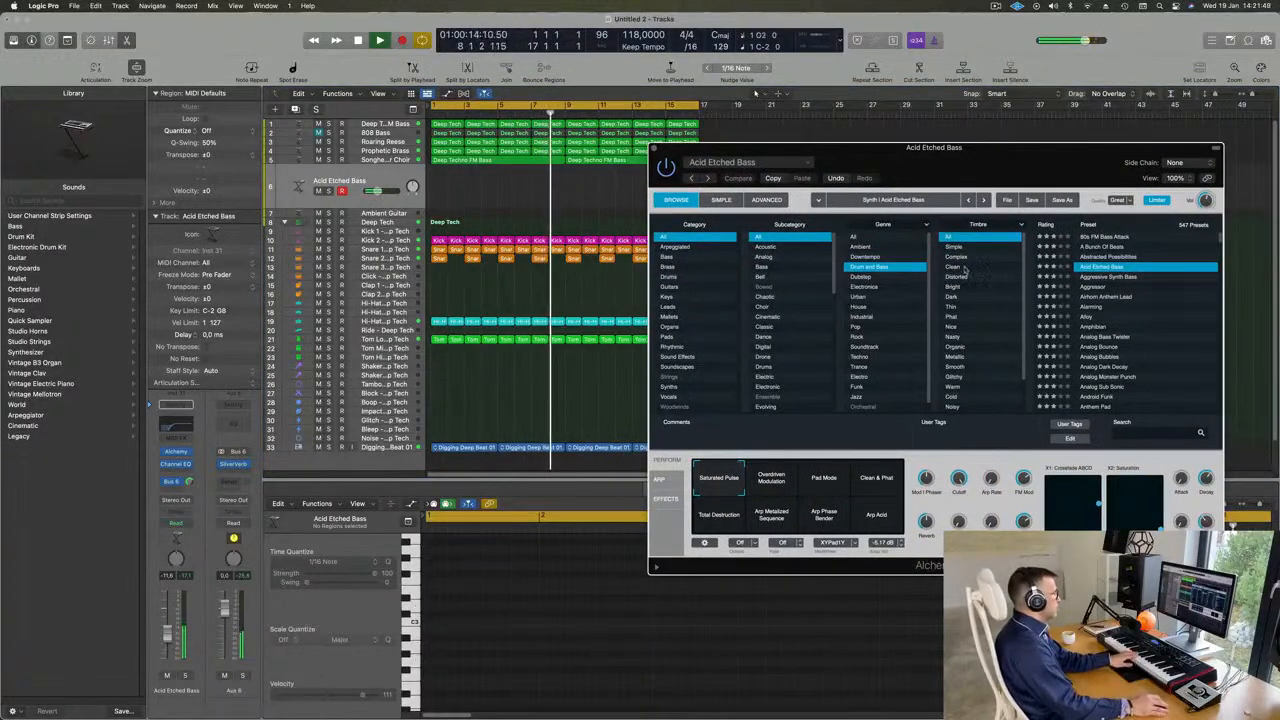
{"action": "left_click_drag", "start_coordinate": [900, 147], "coordinate": [795, 196]}
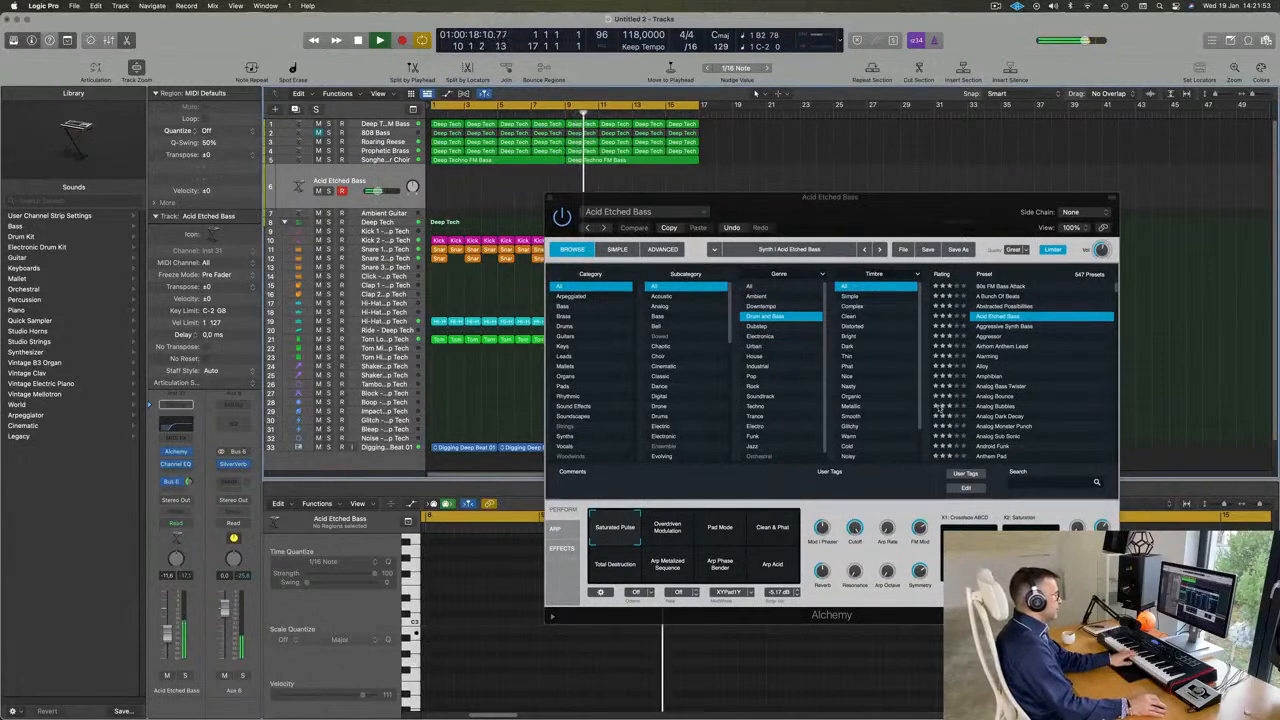
{"action": "left_click", "coordinate": [668, 530]}
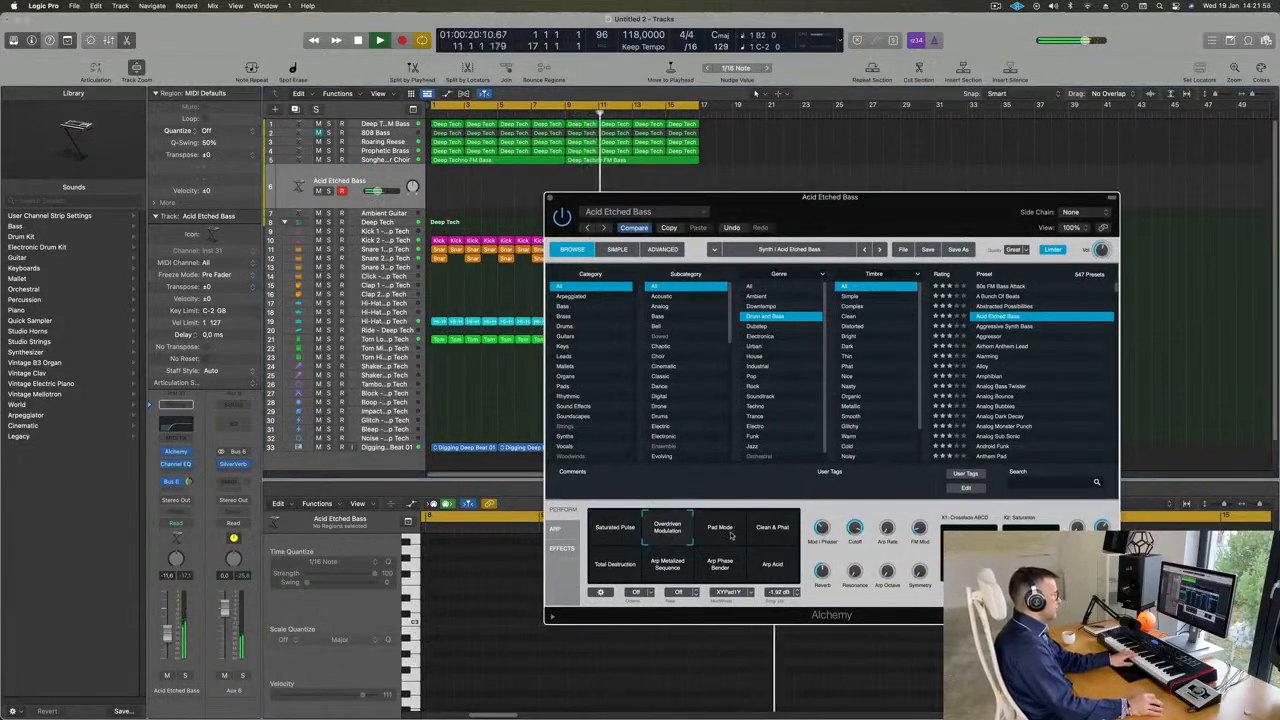
Audition the presets Aggressive Synth Bass, Aggressor, Airhorn Anthem Lead, Alarming, Alloy and Amphibian over the playing arrangement
{"action": "left_click", "coordinate": [1005, 326]}
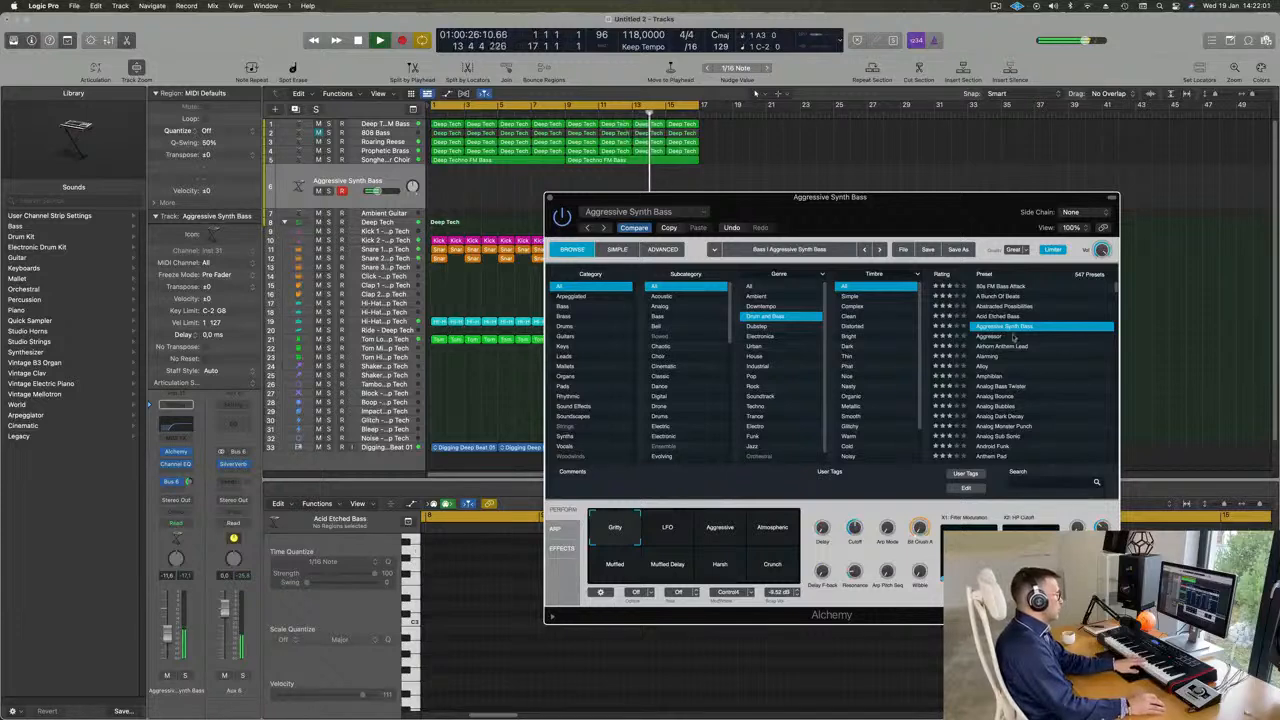
{"action": "left_click", "coordinate": [989, 337]}
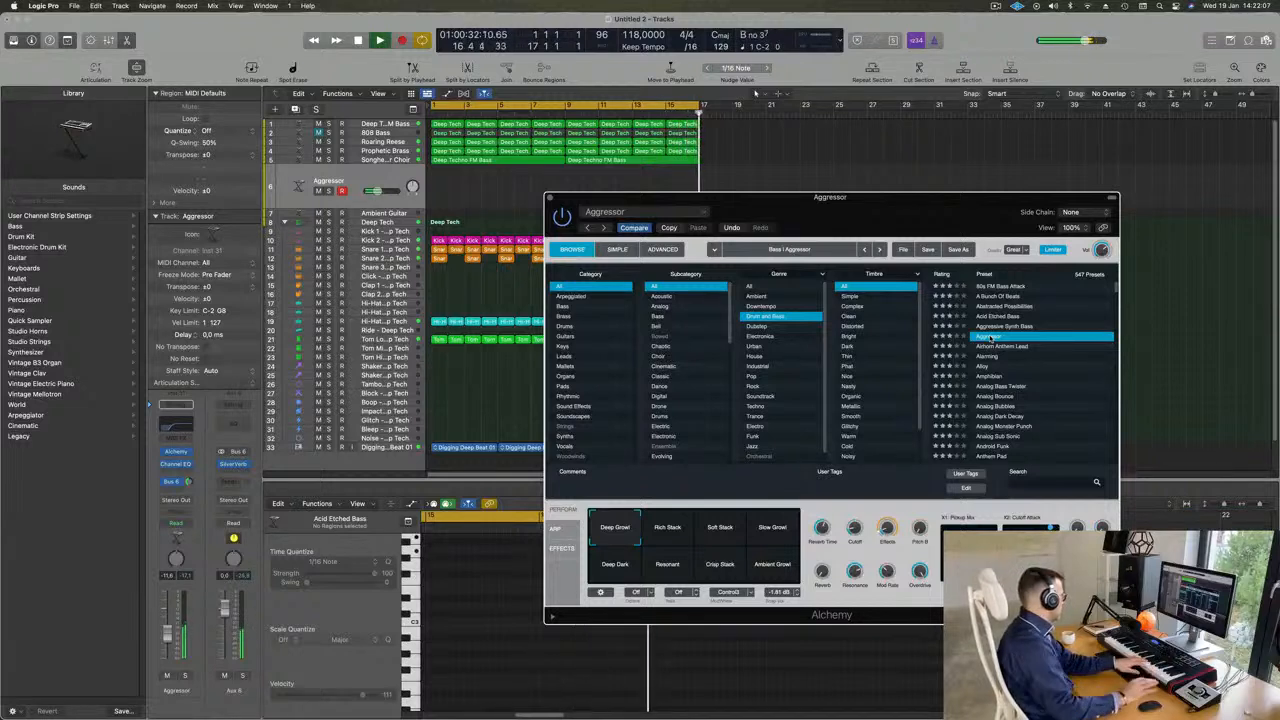
{"action": "left_click", "coordinate": [998, 347]}
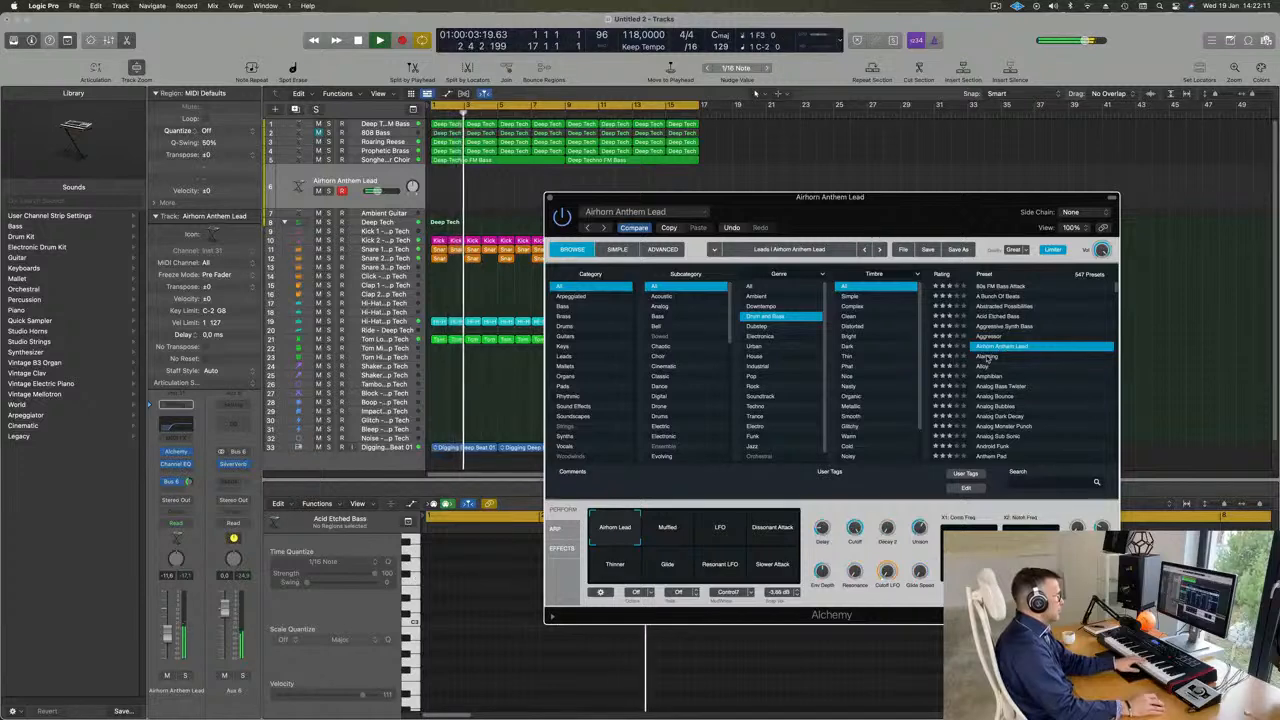
{"action": "left_click", "coordinate": [987, 357]}
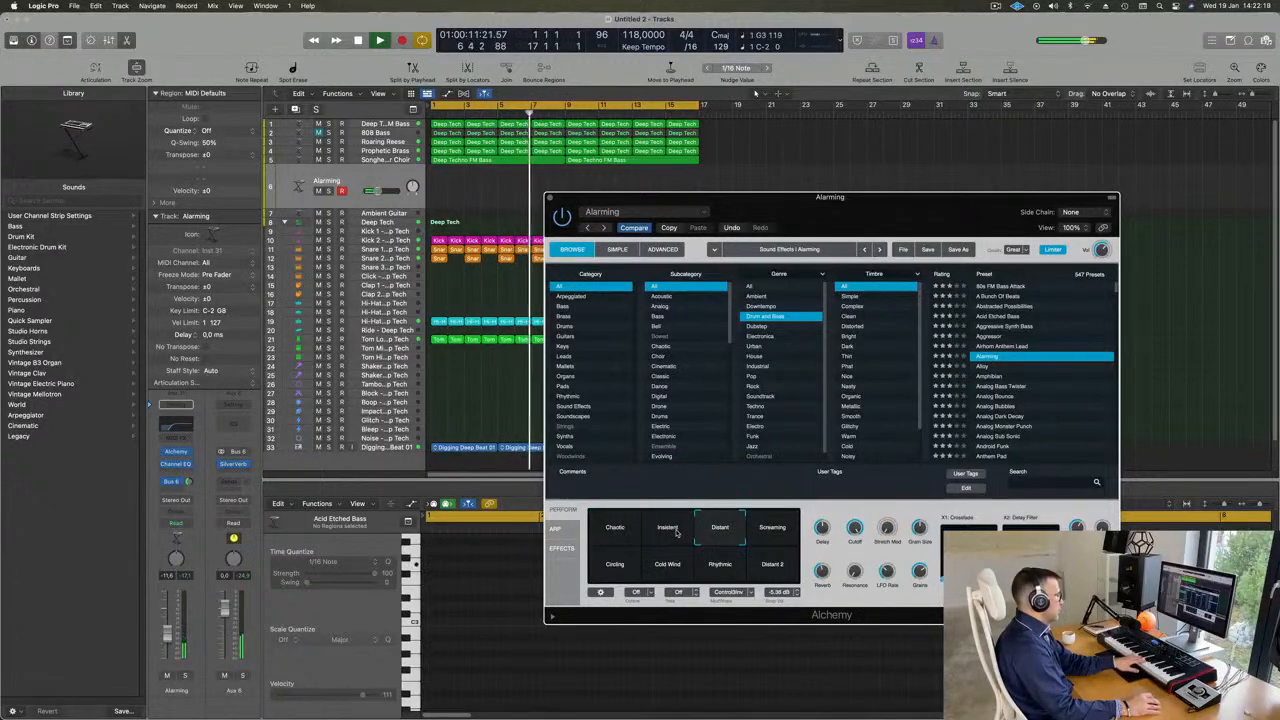
{"action": "left_click", "coordinate": [984, 367]}
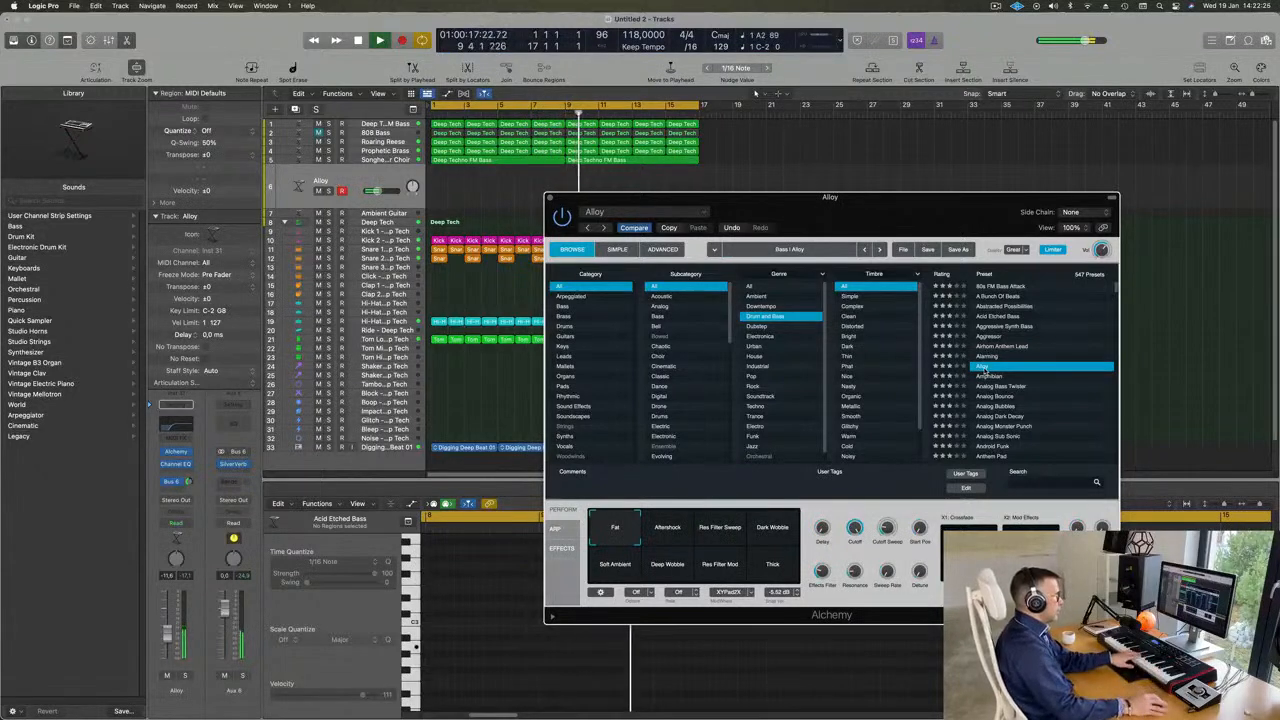
{"action": "left_click", "coordinate": [989, 376]}
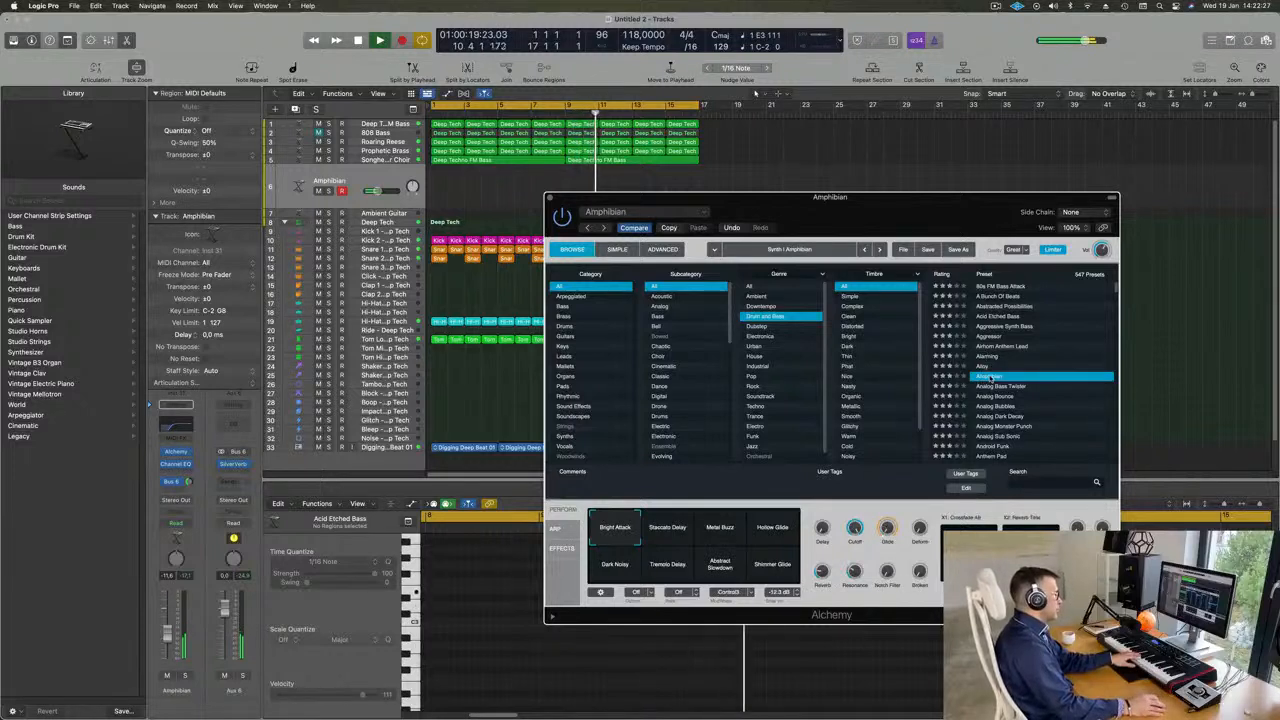
Try Analog Monster Punch with the track volume raised to about -3.9 dB, followed by Analog Sub Sonic
{"action": "scroll", "coordinate": [1010, 385], "scroll_direction": "down", "scroll_amount": 2}
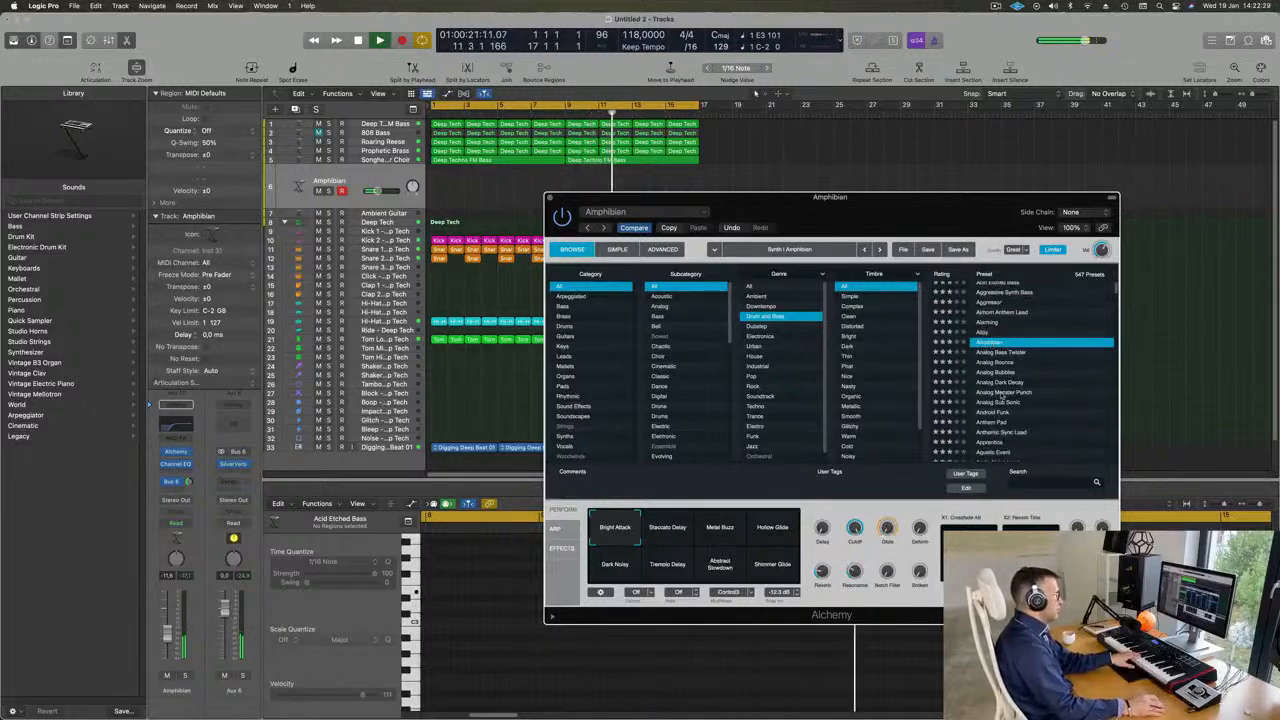
{"action": "left_click", "coordinate": [1001, 393]}
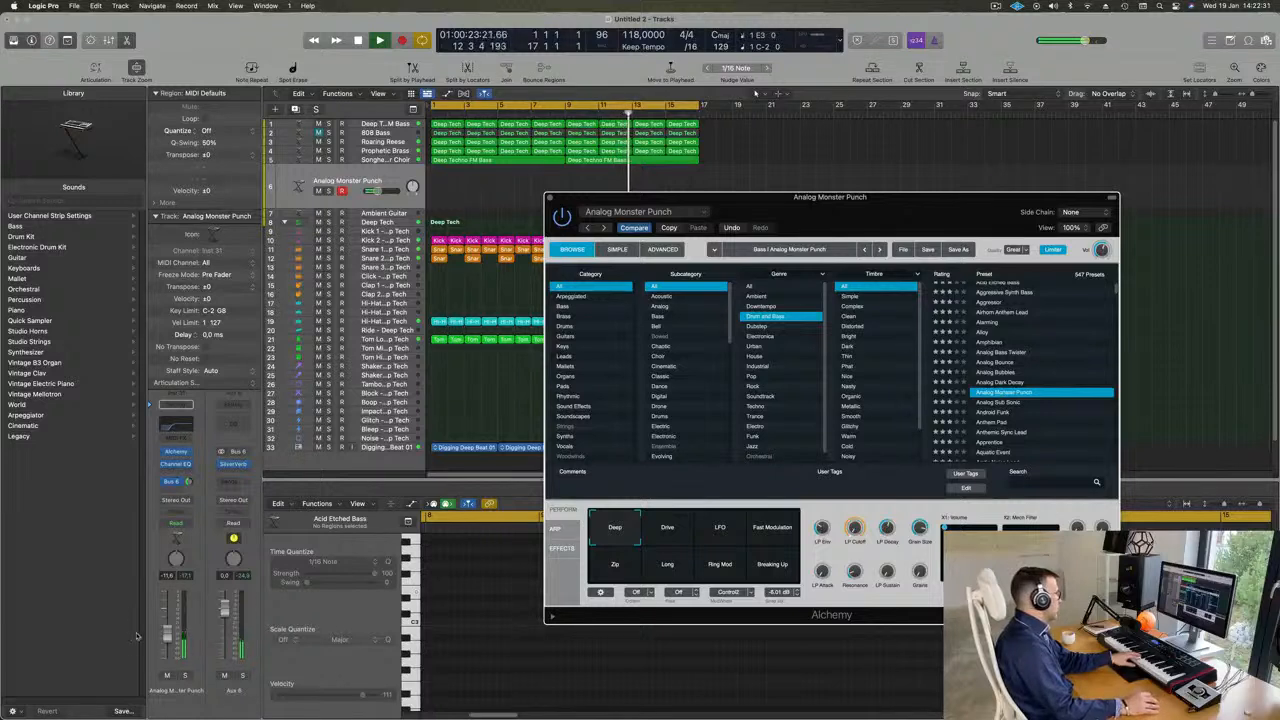
{"action": "left_click_drag", "start_coordinate": [167, 626], "coordinate": [168, 621]}
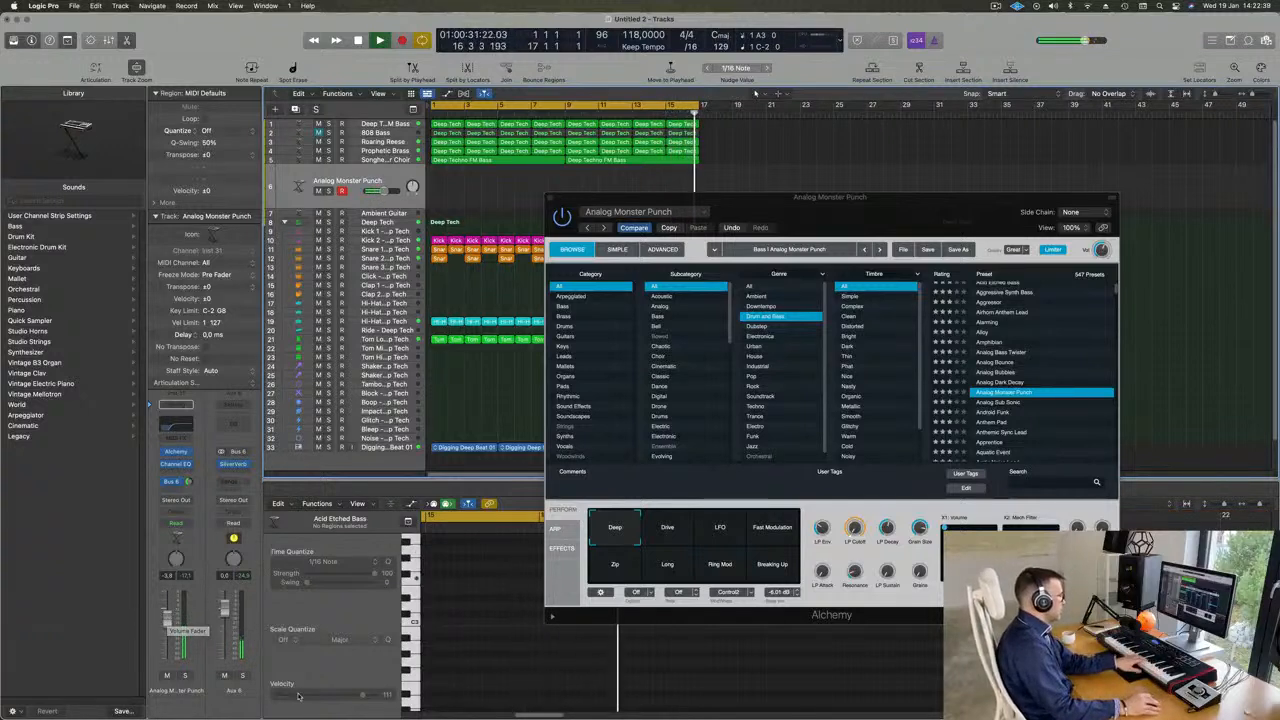
{"action": "left_click", "coordinate": [1000, 402]}
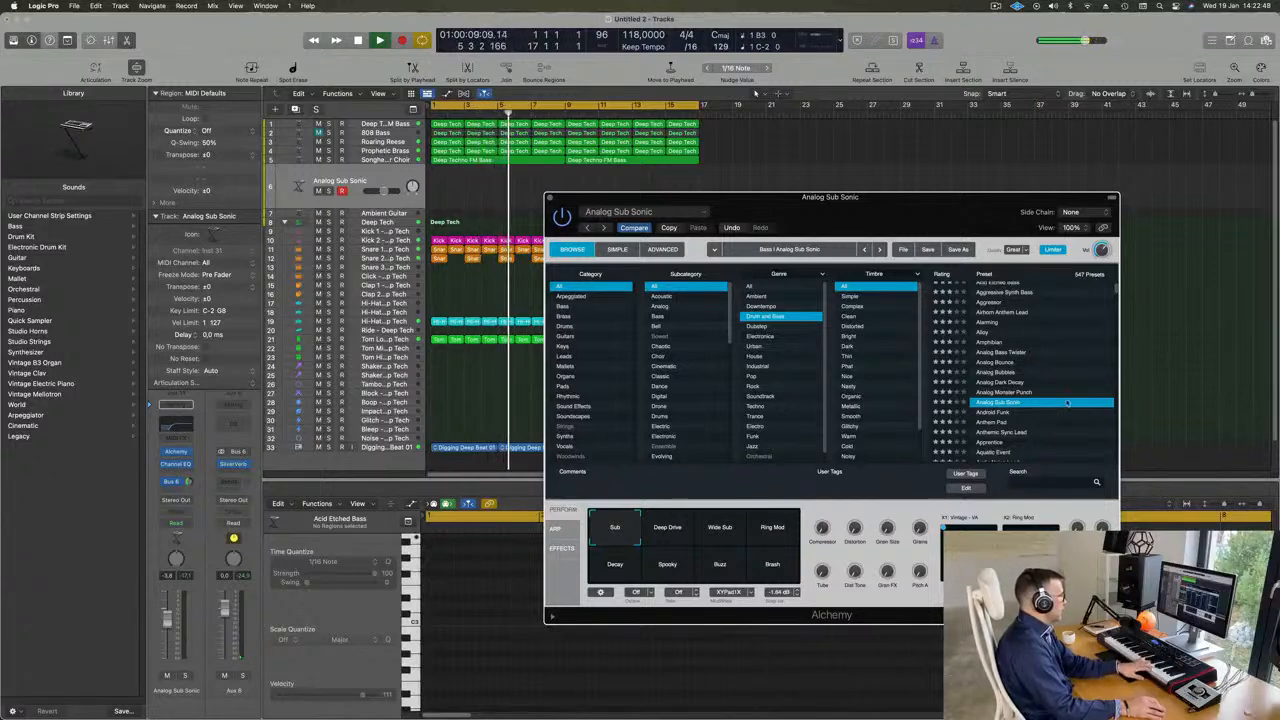
Load the Android Funk preset and try its Warmer, Thick LFO, Rough Gate, Smoother, Harmonize, LFO Gate and Dry Gate snapshots during playback
{"action": "left_click", "coordinate": [991, 413]}
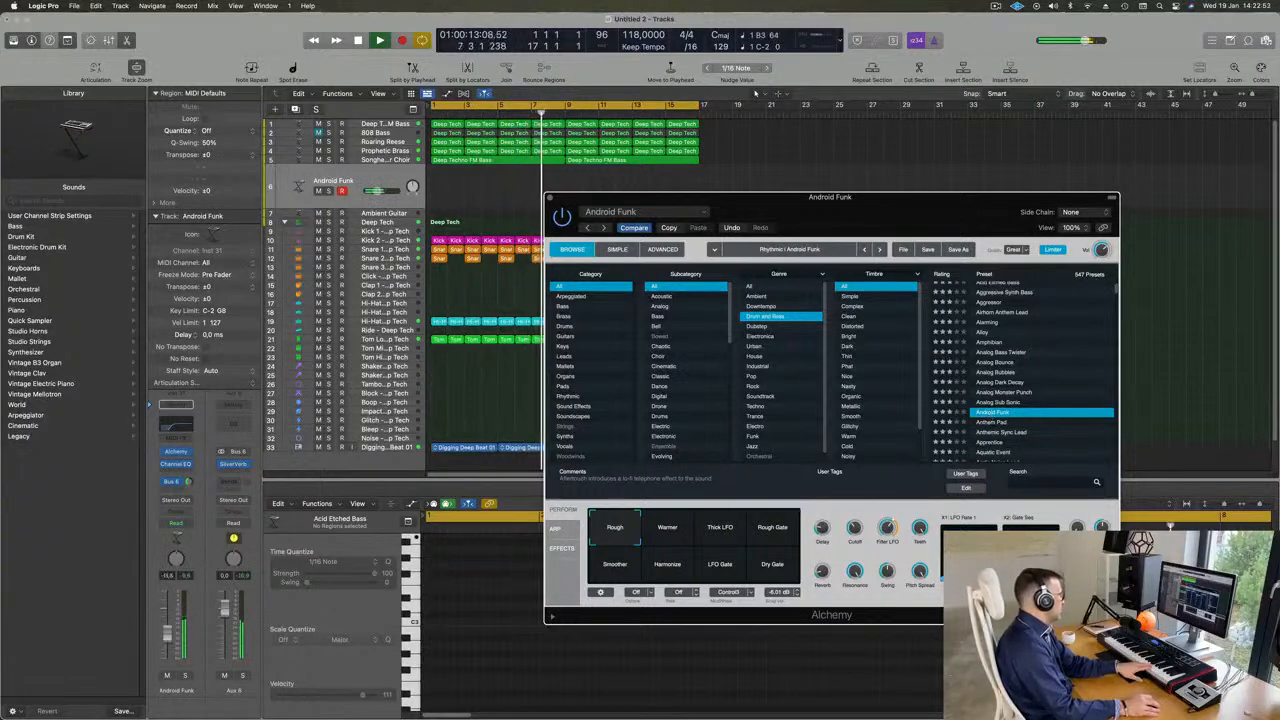
{"action": "left_click", "coordinate": [674, 536]}
{"action": "left_click", "coordinate": [726, 530]}
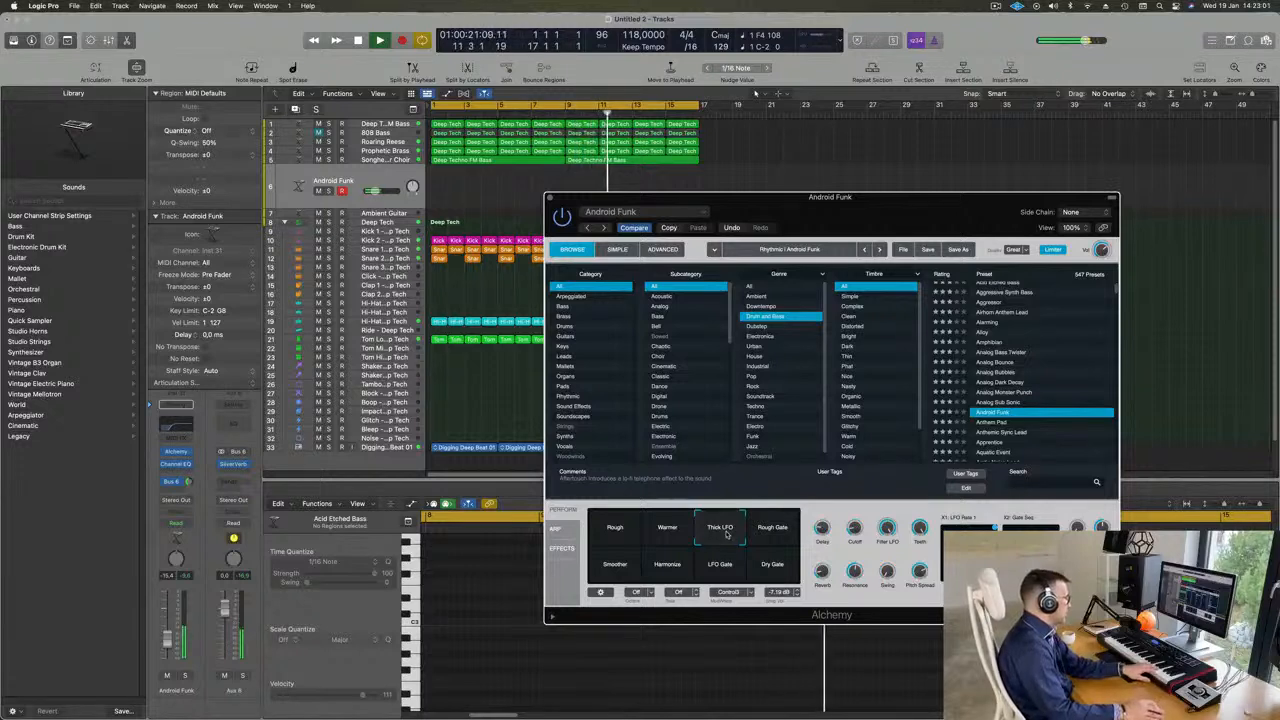
{"action": "left_click", "coordinate": [782, 529]}
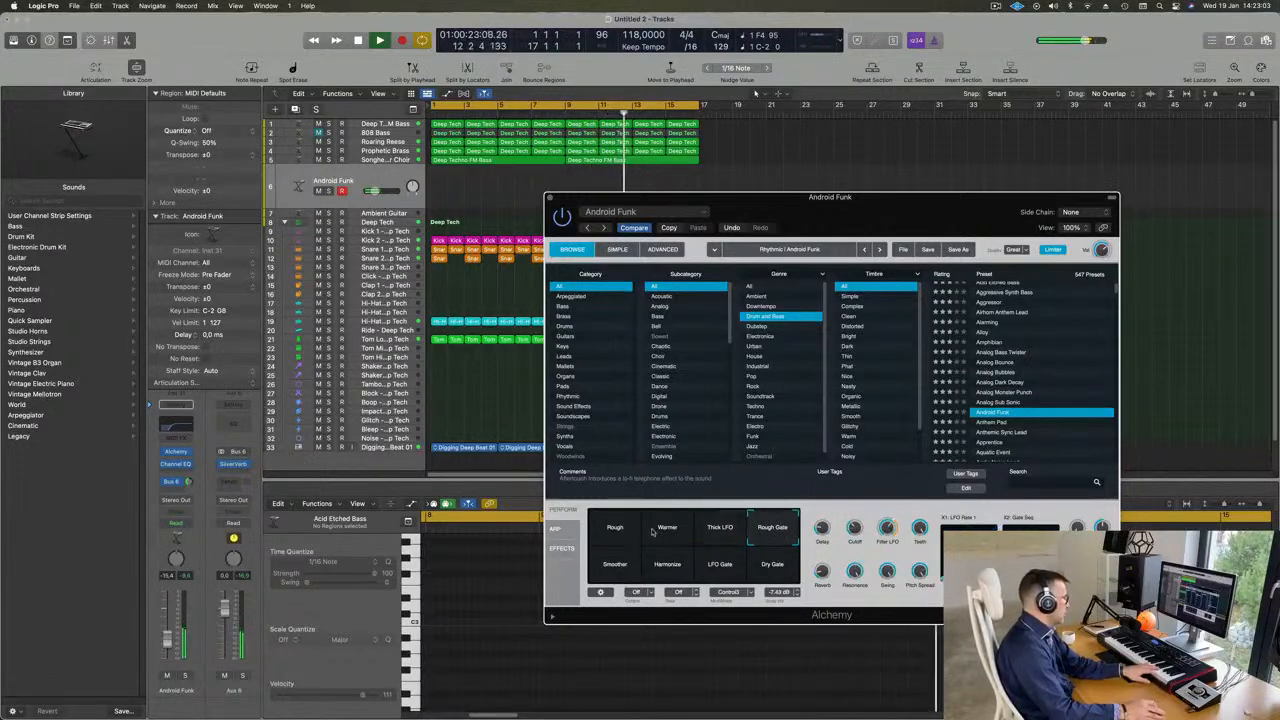
{"action": "left_click", "coordinate": [727, 529]}
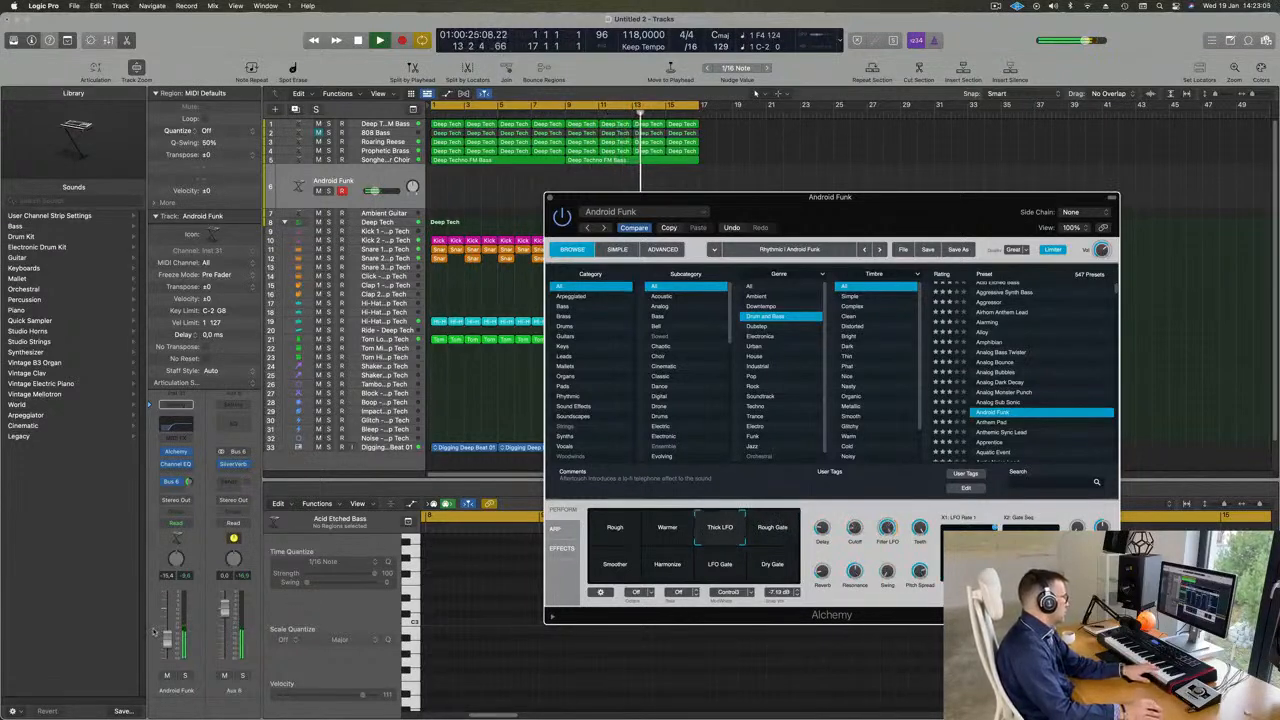
{"action": "left_click", "coordinate": [615, 570]}
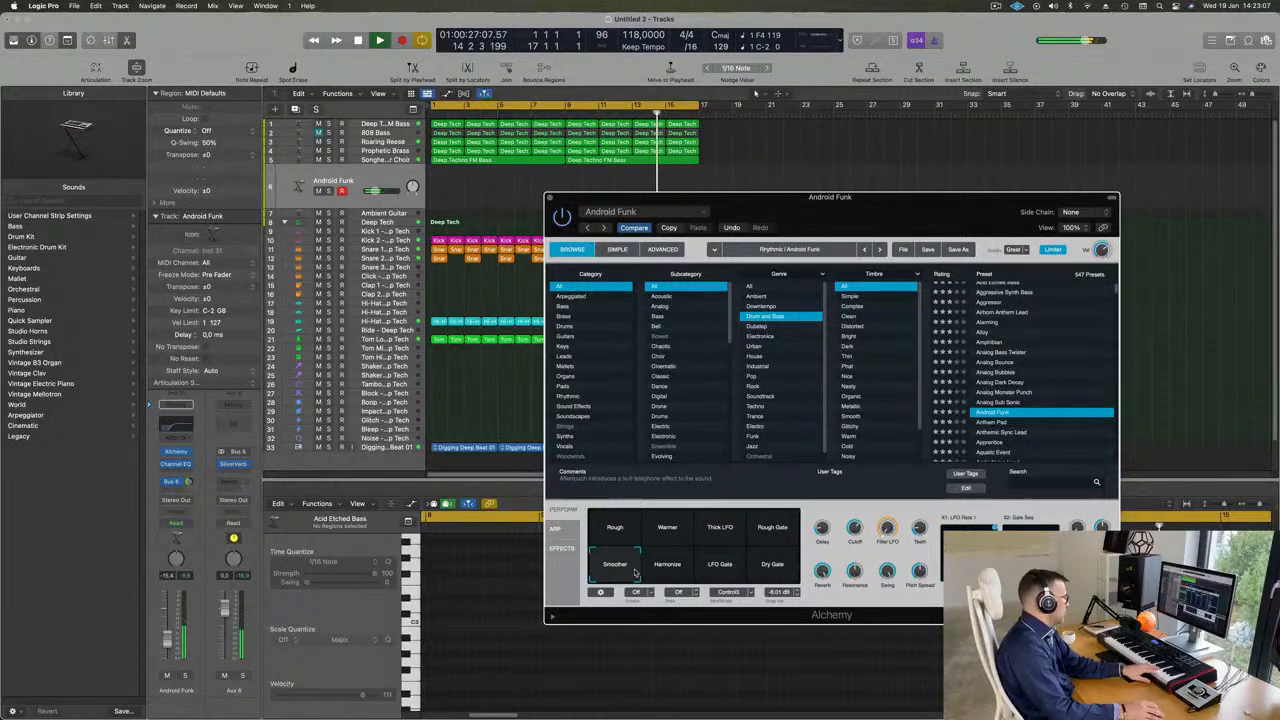
{"action": "left_click", "coordinate": [676, 570]}
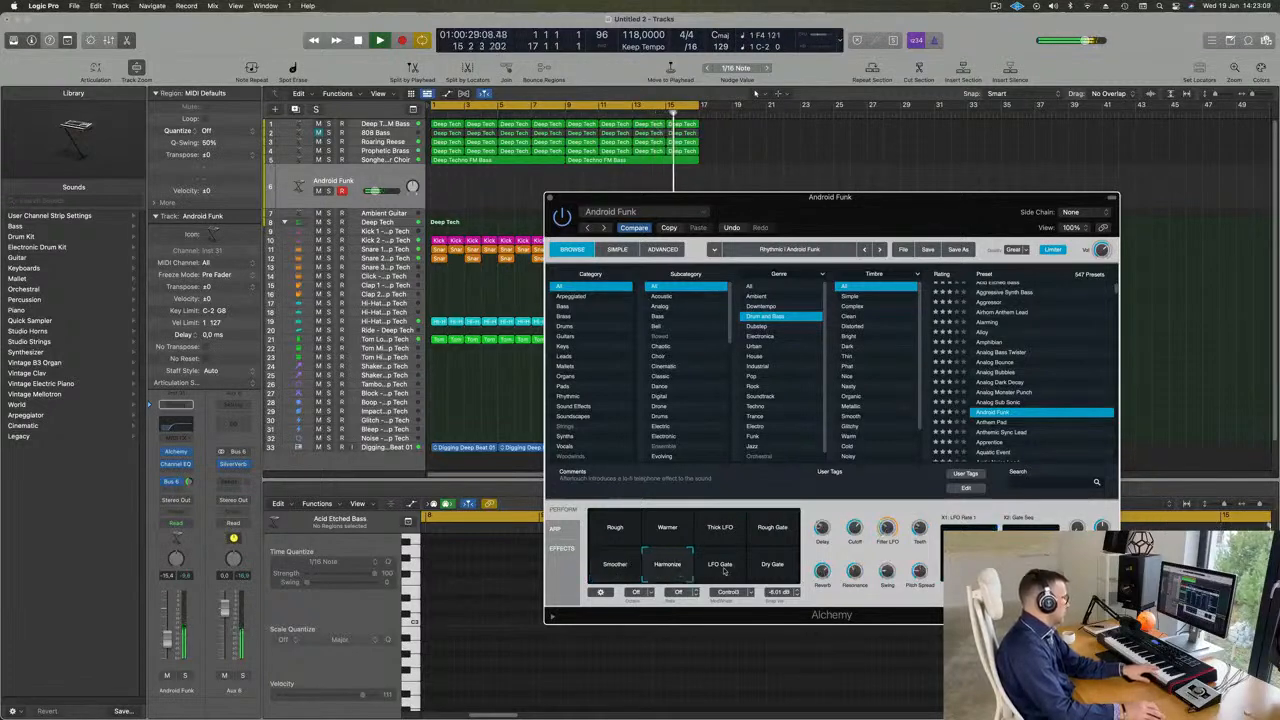
{"action": "left_click", "coordinate": [725, 572]}
{"action": "left_click", "coordinate": [772, 567]}
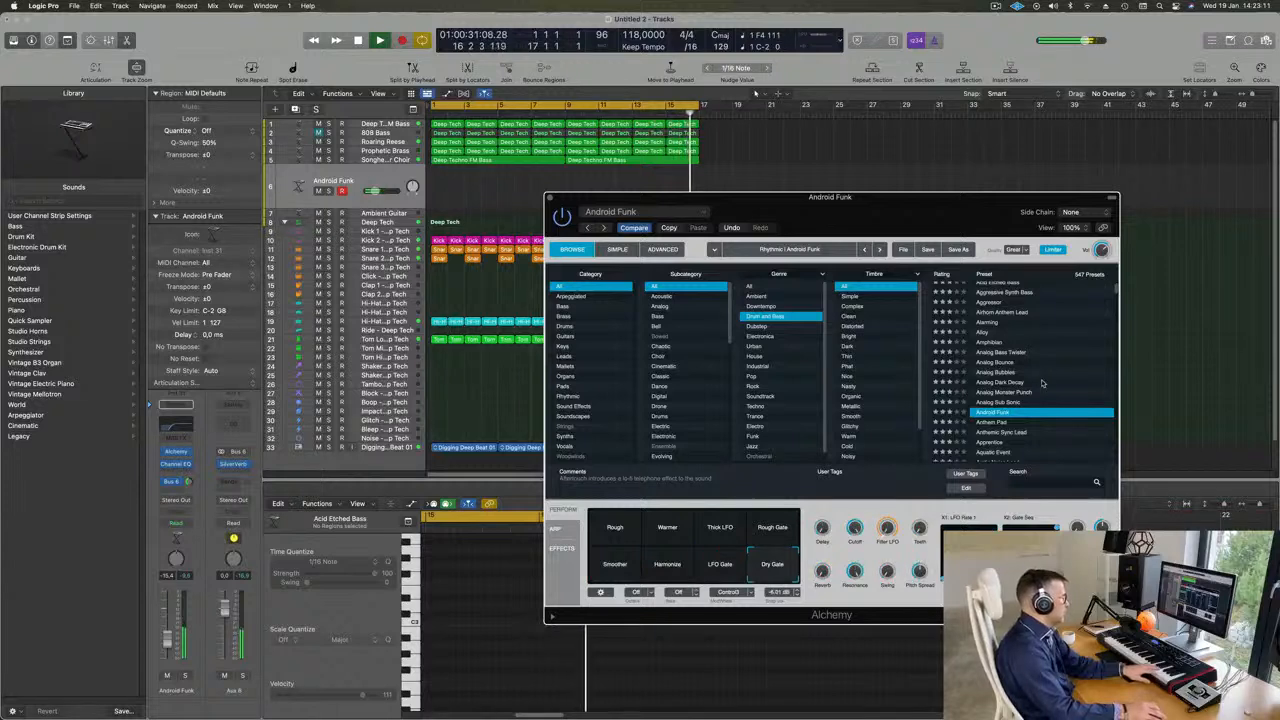
Try the Anthem Pad preset with the track volume raised to about -9 dB and its Metallic, Warm Metal Pulse and Metal Sweep snapshots
{"action": "scroll", "coordinate": [1000, 380], "scroll_direction": "down", "scroll_amount": 2}
{"action": "left_click", "coordinate": [995, 375]}
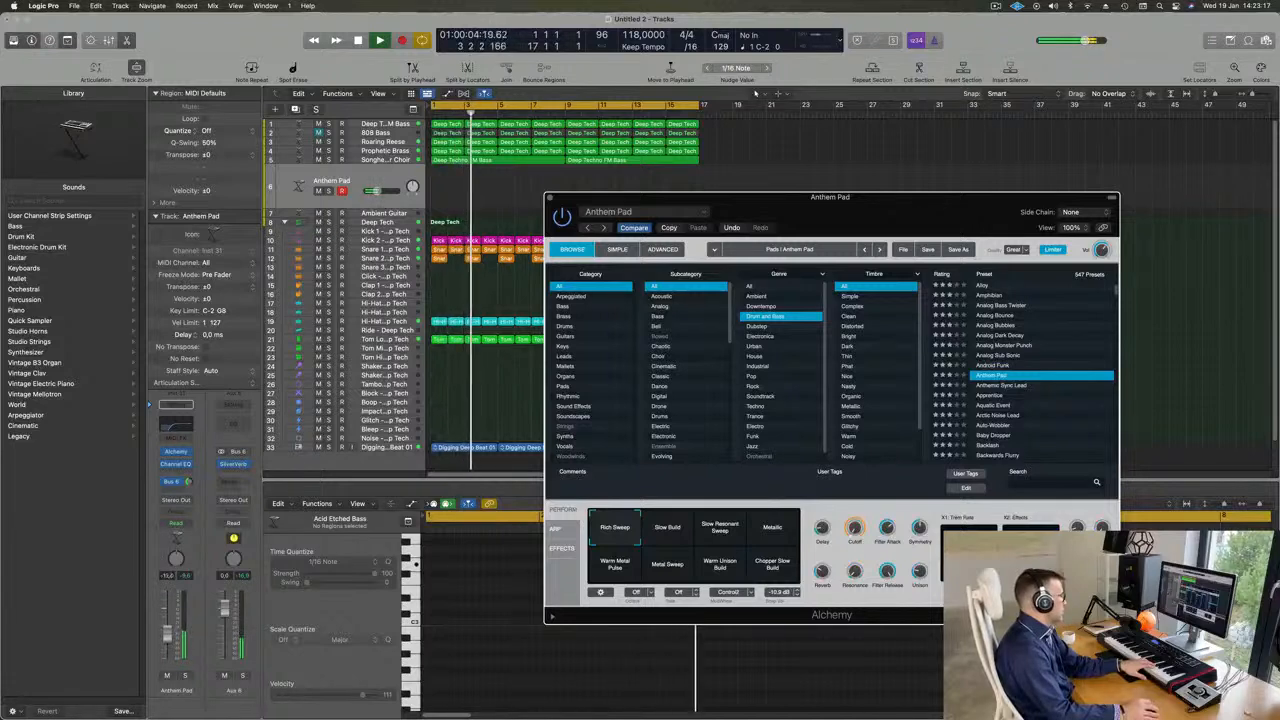
{"action": "left_click_drag", "start_coordinate": [170, 635], "coordinate": [172, 624]}
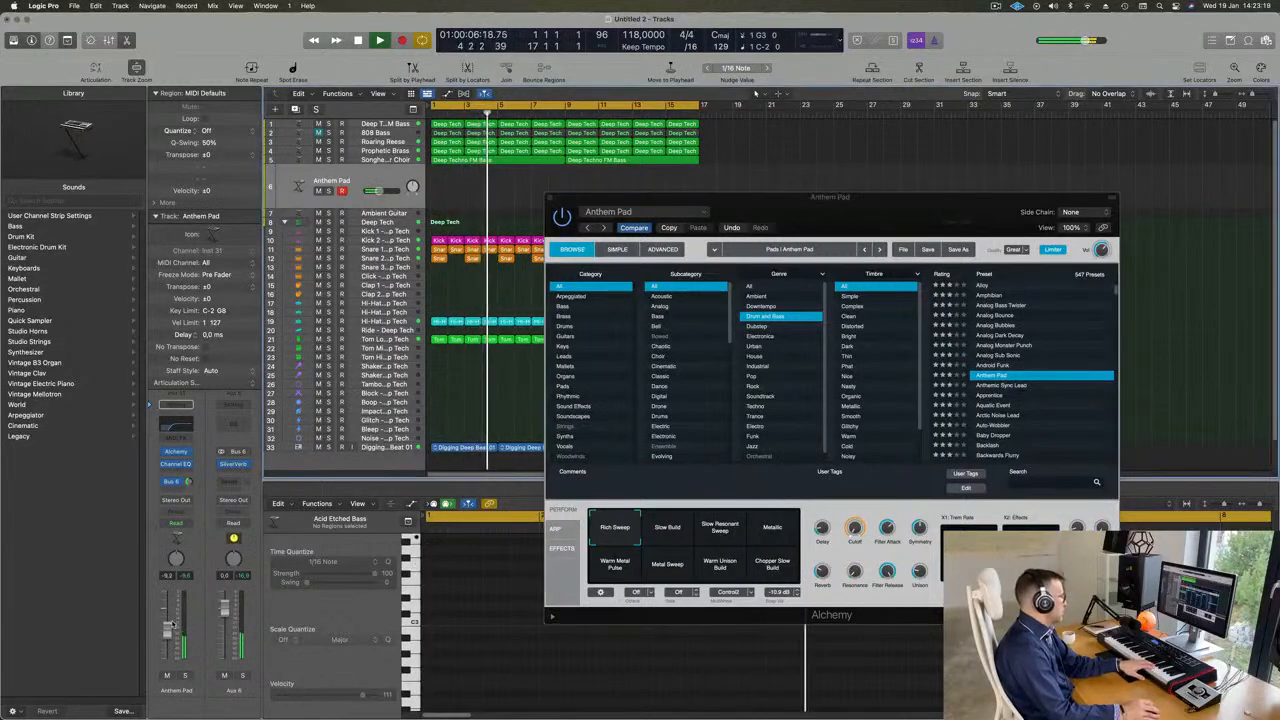
{"action": "left_click", "coordinate": [772, 528]}
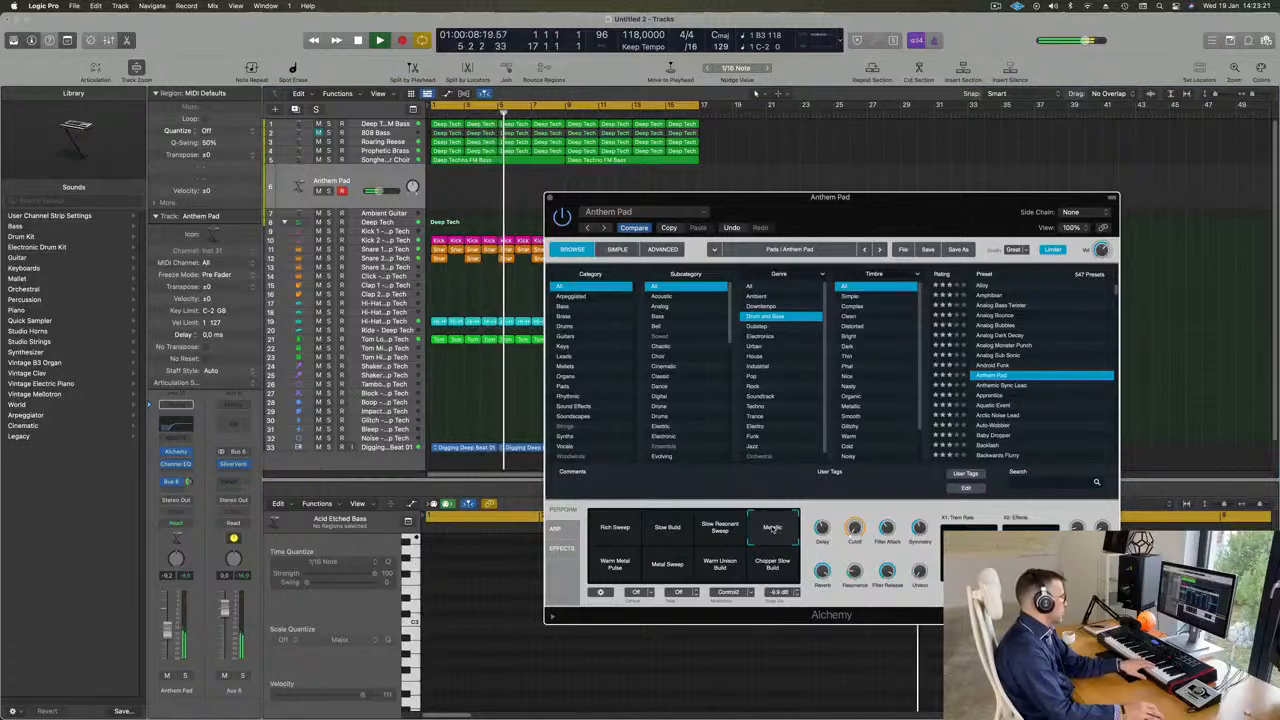
{"action": "left_click", "coordinate": [610, 566]}
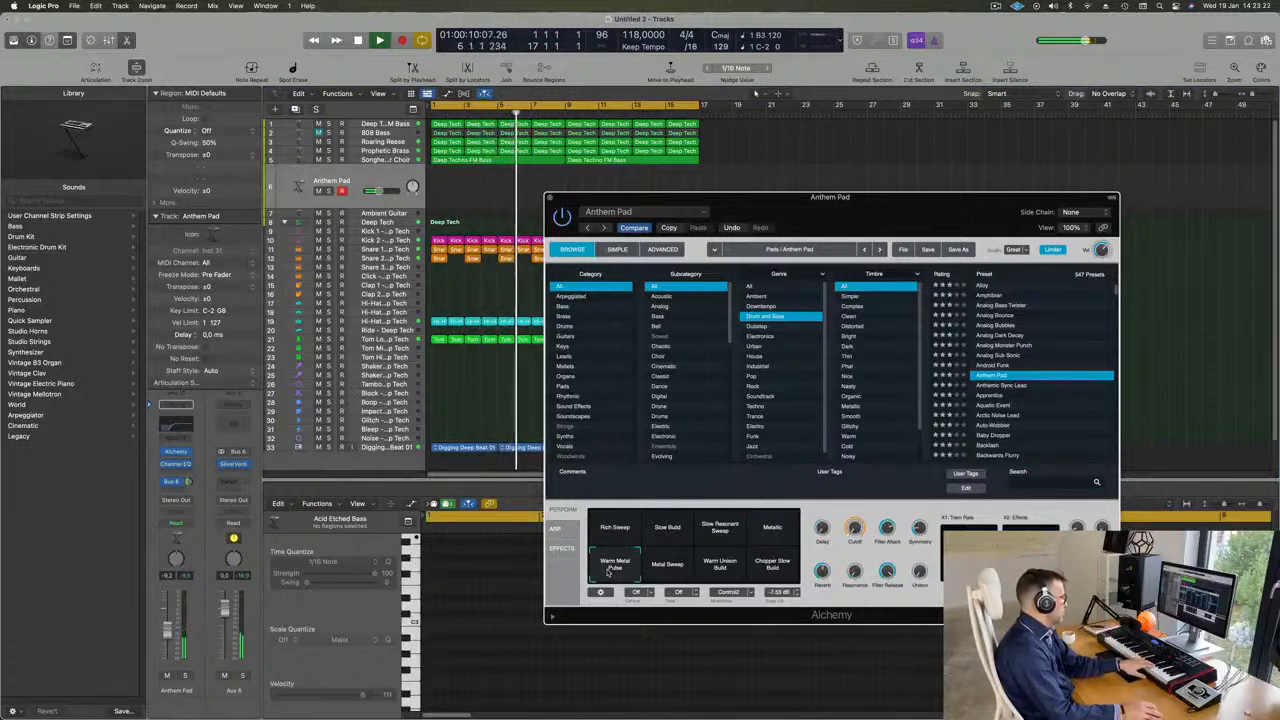
{"action": "left_click", "coordinate": [667, 565]}
Try Anthemic Sync Lead with the track volume lowered to about -16 dB and its Ring Mod, Attack, Unison, Sick Motion and Sci-Fi snapshots
{"action": "left_click", "coordinate": [1003, 386]}
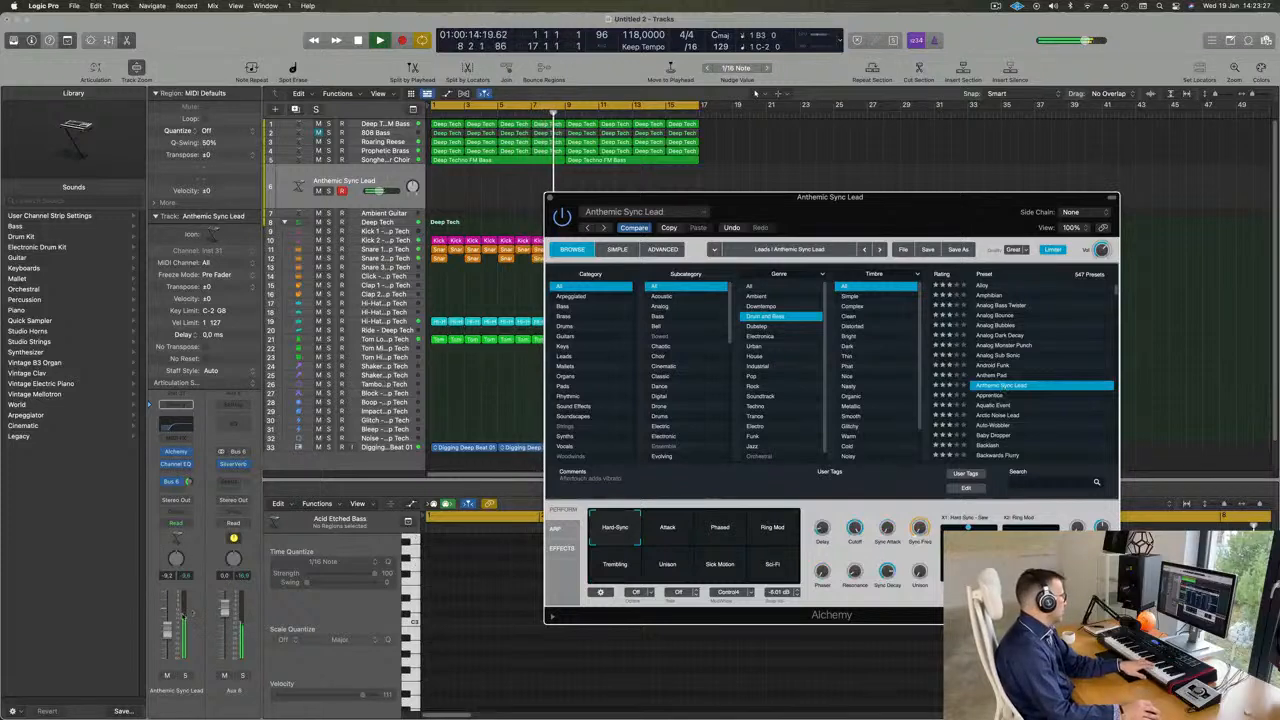
{"action": "left_click_drag", "start_coordinate": [167, 630], "coordinate": [167, 648]}
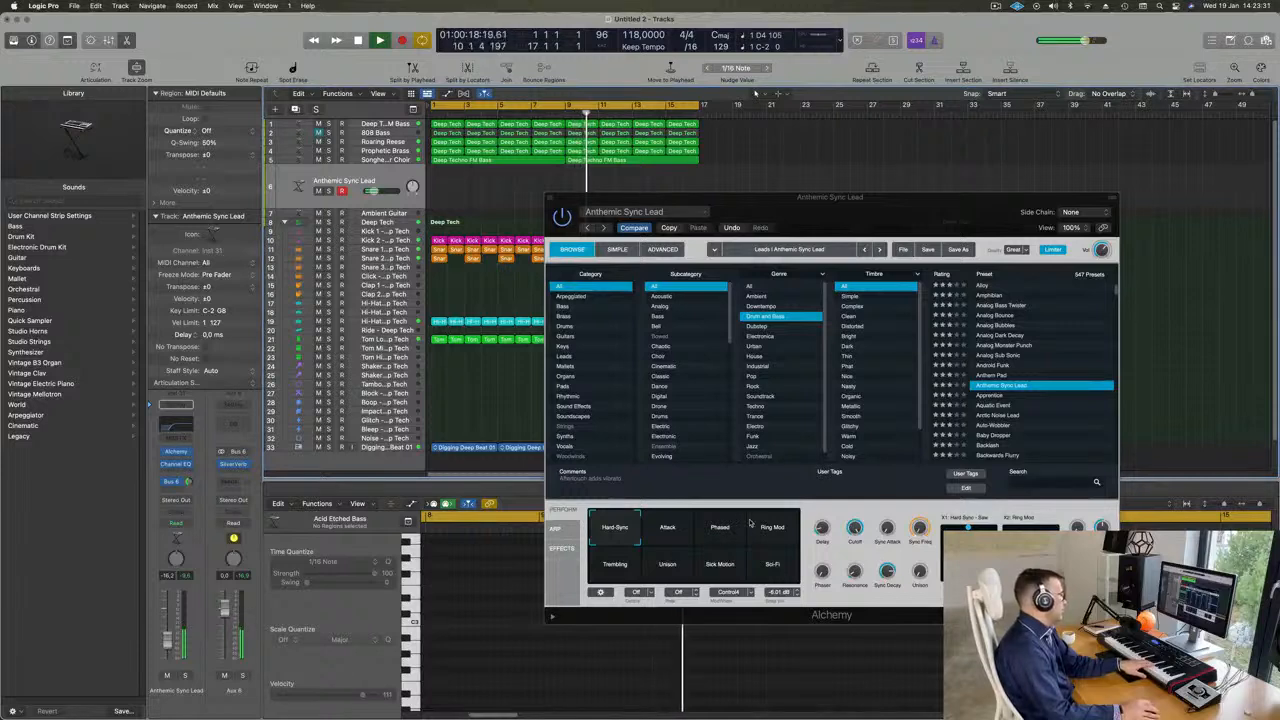
{"action": "left_click", "coordinate": [766, 527]}
{"action": "left_click", "coordinate": [656, 530]}
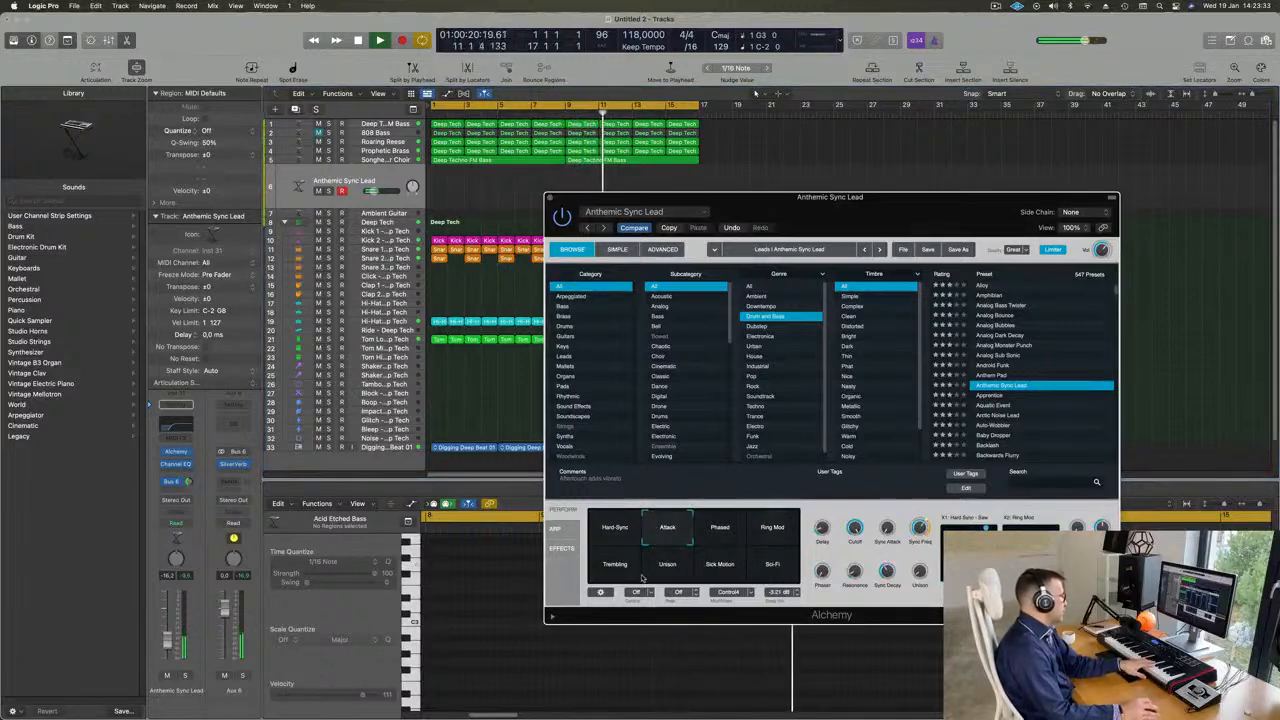
{"action": "left_click", "coordinate": [656, 573]}
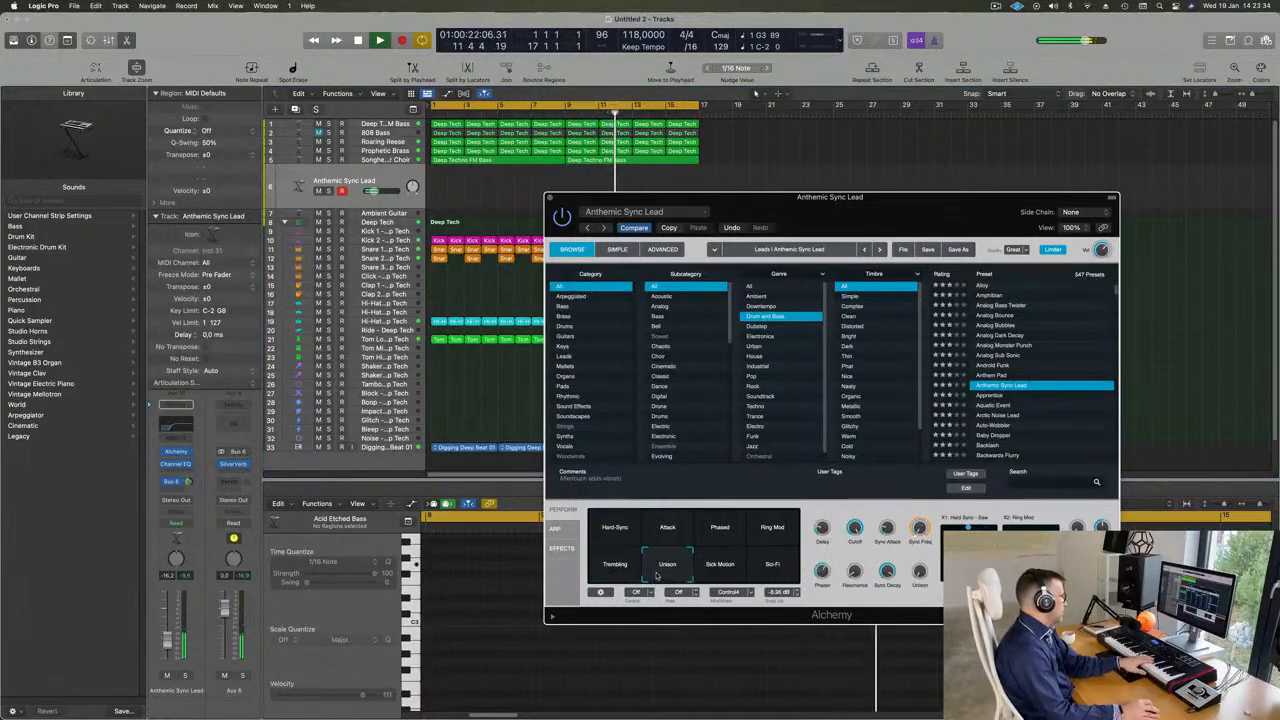
{"action": "left_click", "coordinate": [710, 572]}
{"action": "left_click", "coordinate": [784, 571]}
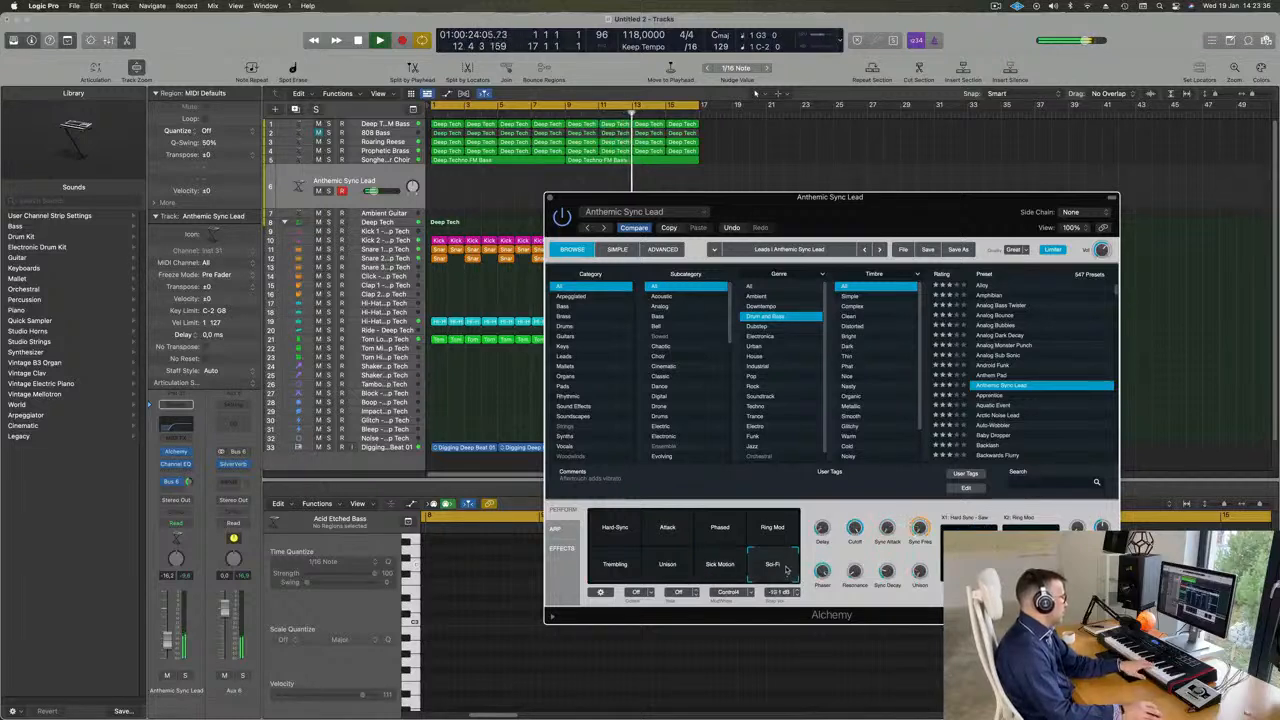
Compare the Apprentice and Arctic Noise Lead presets, return to Apprentice and try its snapshots from Fat Delay through Filthy Filter Mod
{"action": "left_click", "coordinate": [988, 396]}
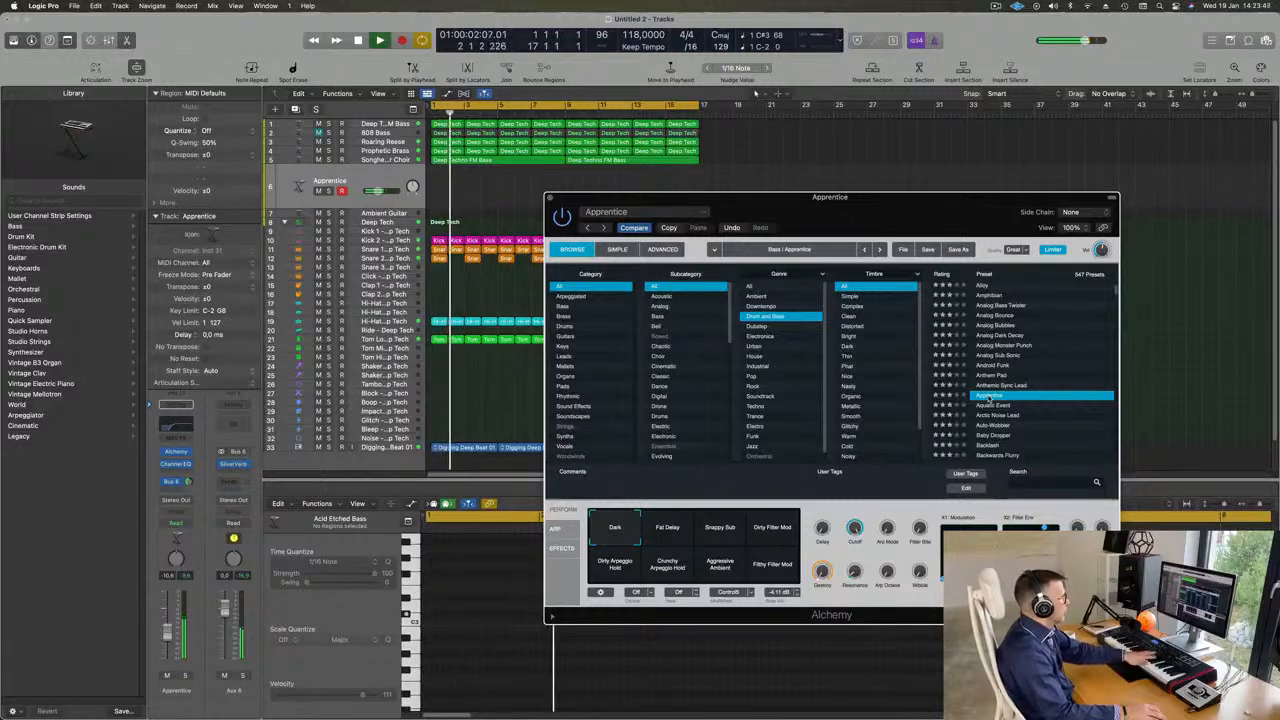
{"action": "left_click", "coordinate": [990, 413]}
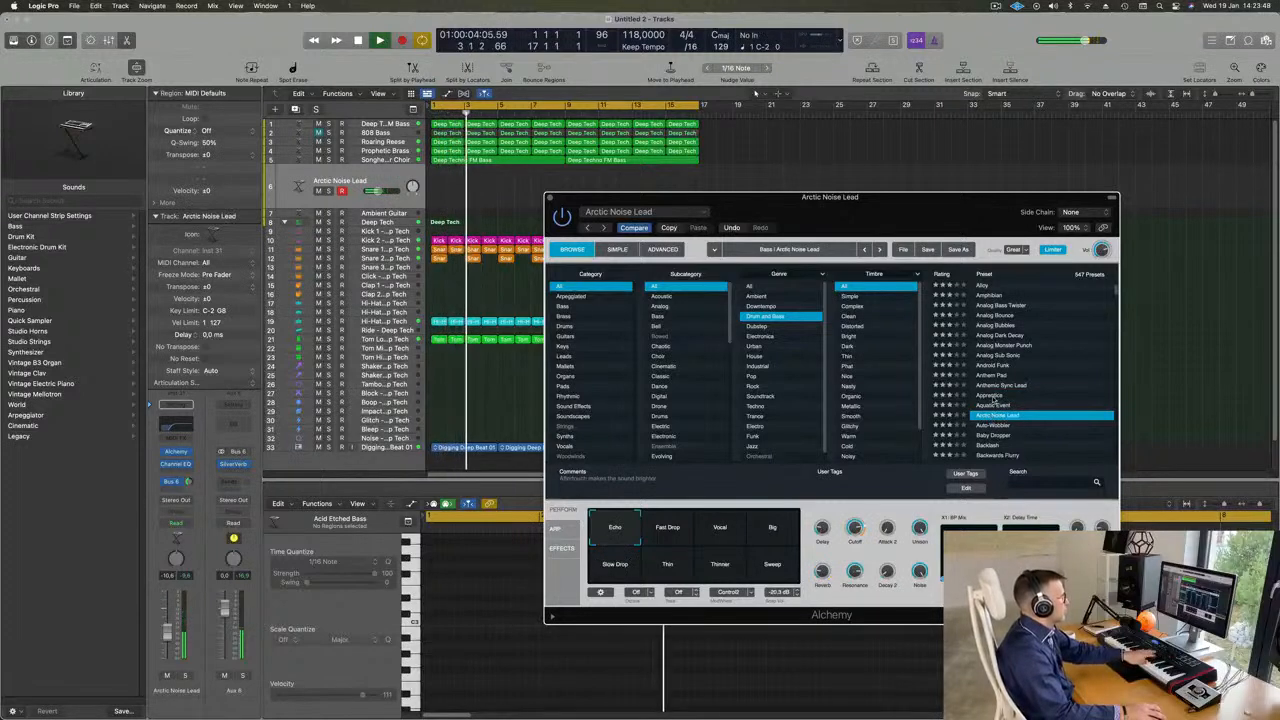
{"action": "left_click", "coordinate": [991, 397]}
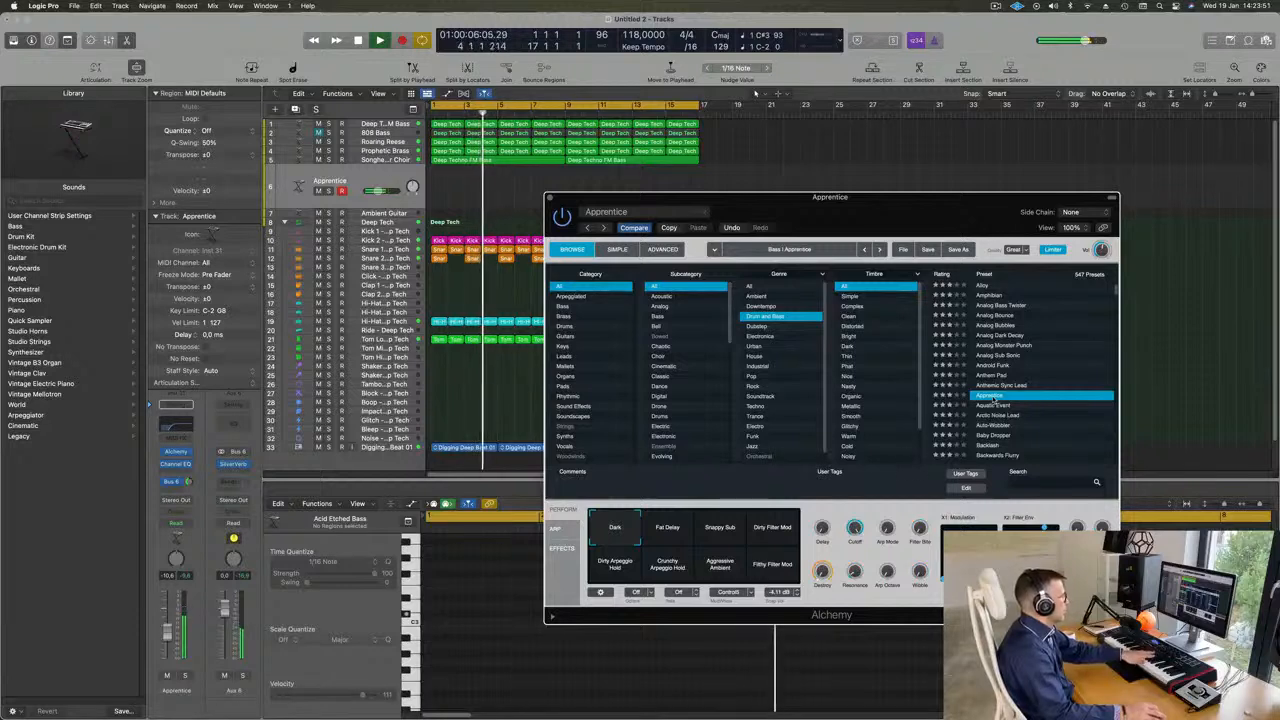
{"action": "left_click", "coordinate": [665, 537]}
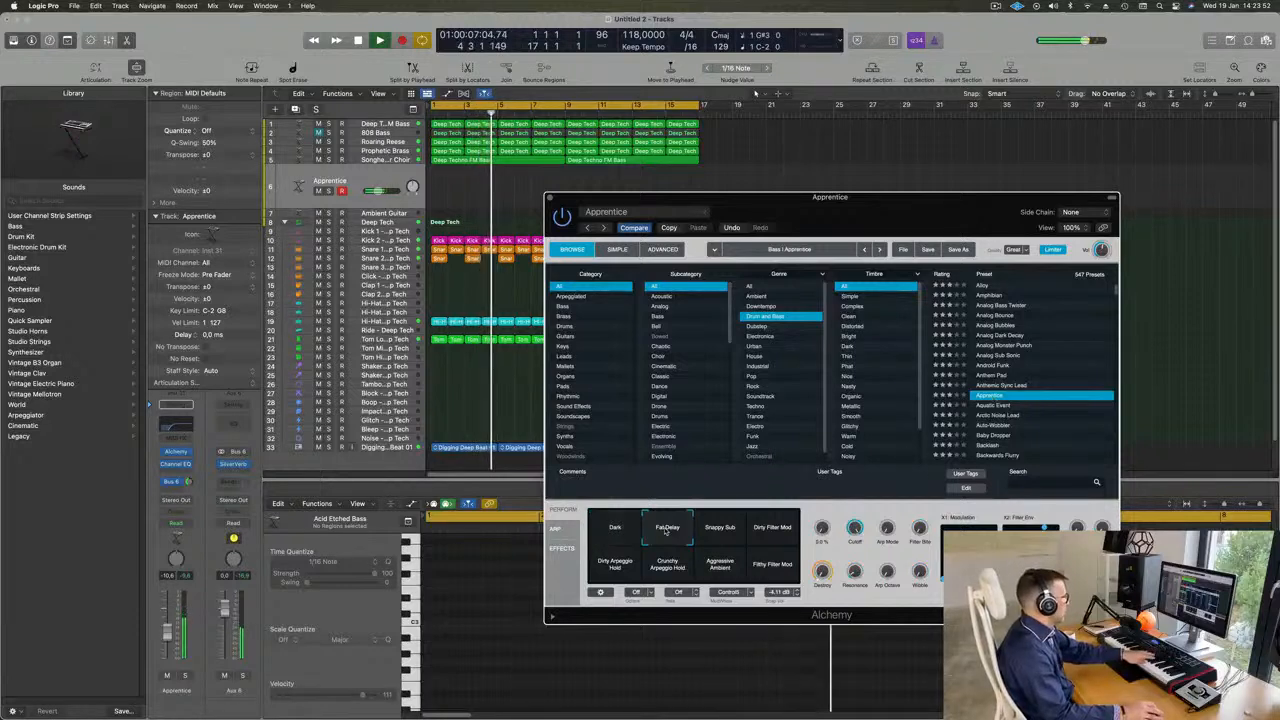
{"action": "left_click", "coordinate": [719, 530]}
{"action": "left_click", "coordinate": [785, 527]}
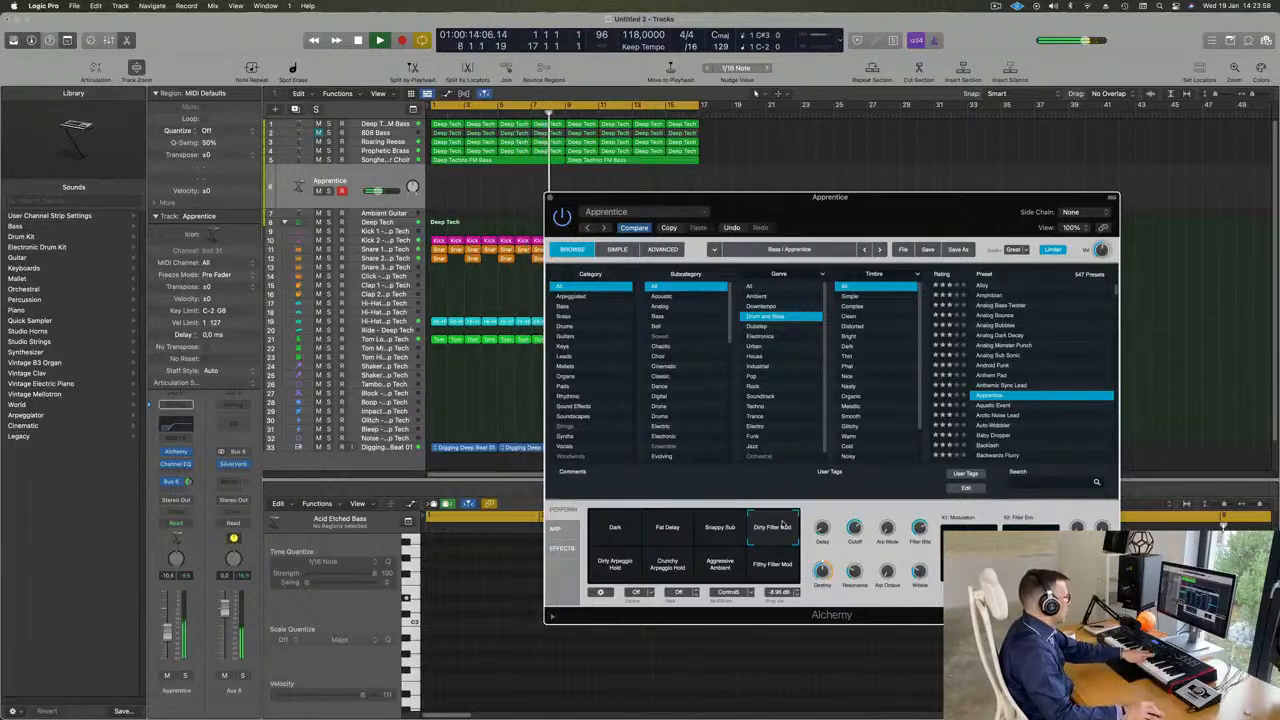
{"action": "left_click", "coordinate": [624, 563]}
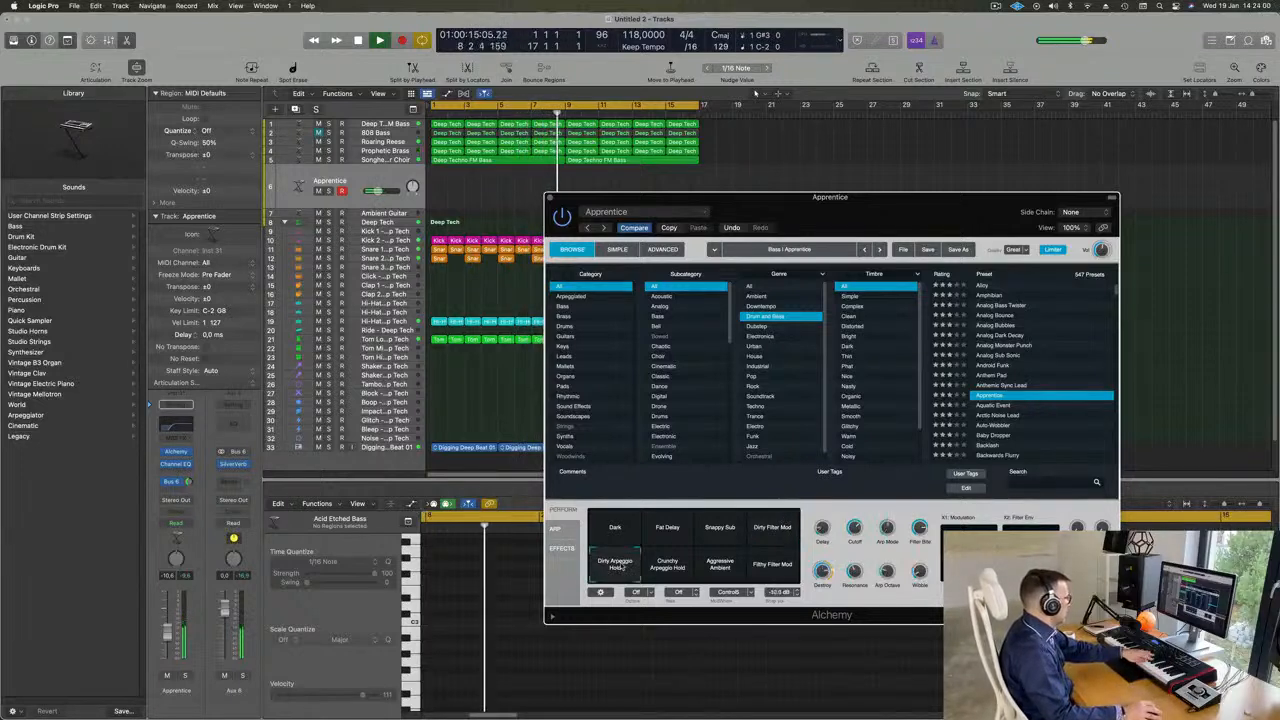
{"action": "left_click", "coordinate": [671, 574]}
{"action": "left_click", "coordinate": [719, 567]}
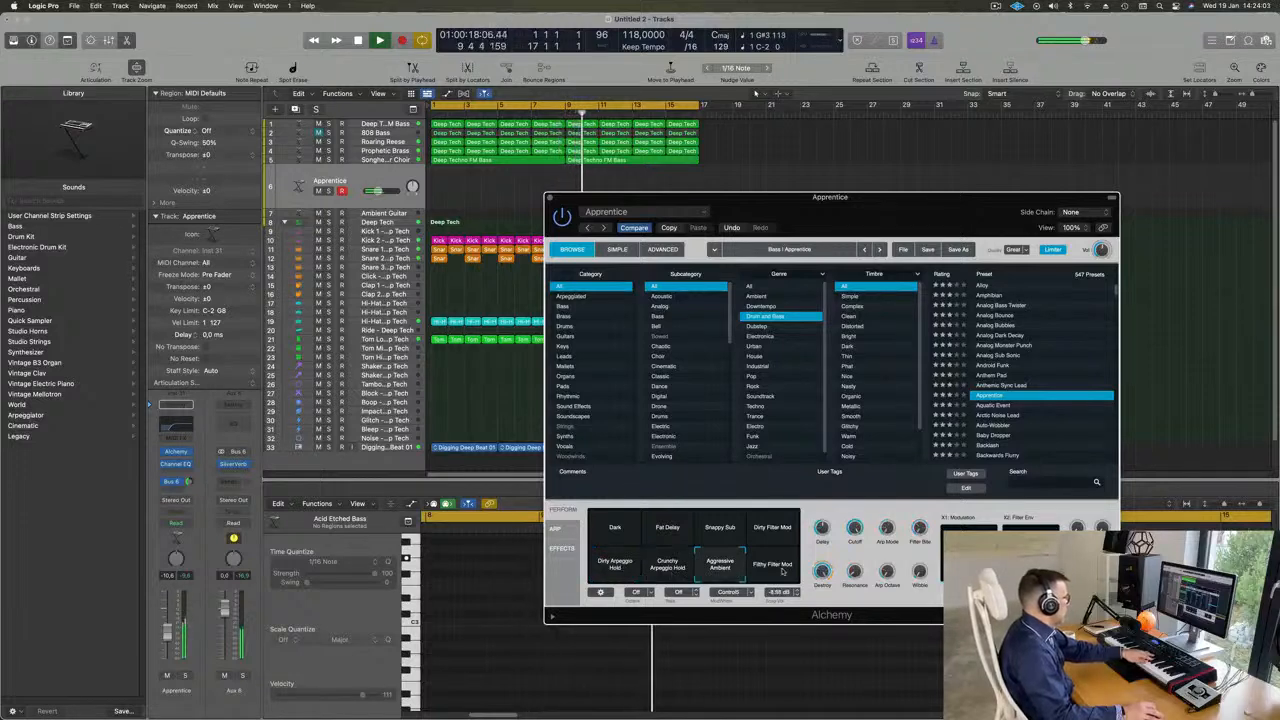
{"action": "left_click", "coordinate": [773, 570]}
Audition the presets Aquatic Event, Arctic Noise Lead, Auto-Wobbler, Baby Dropper, Backlash, Backwards Flurry and Balloon Finger over the playing arrangement
{"action": "scroll", "coordinate": [1027, 393], "scroll_direction": "down", "scroll_amount": 2}
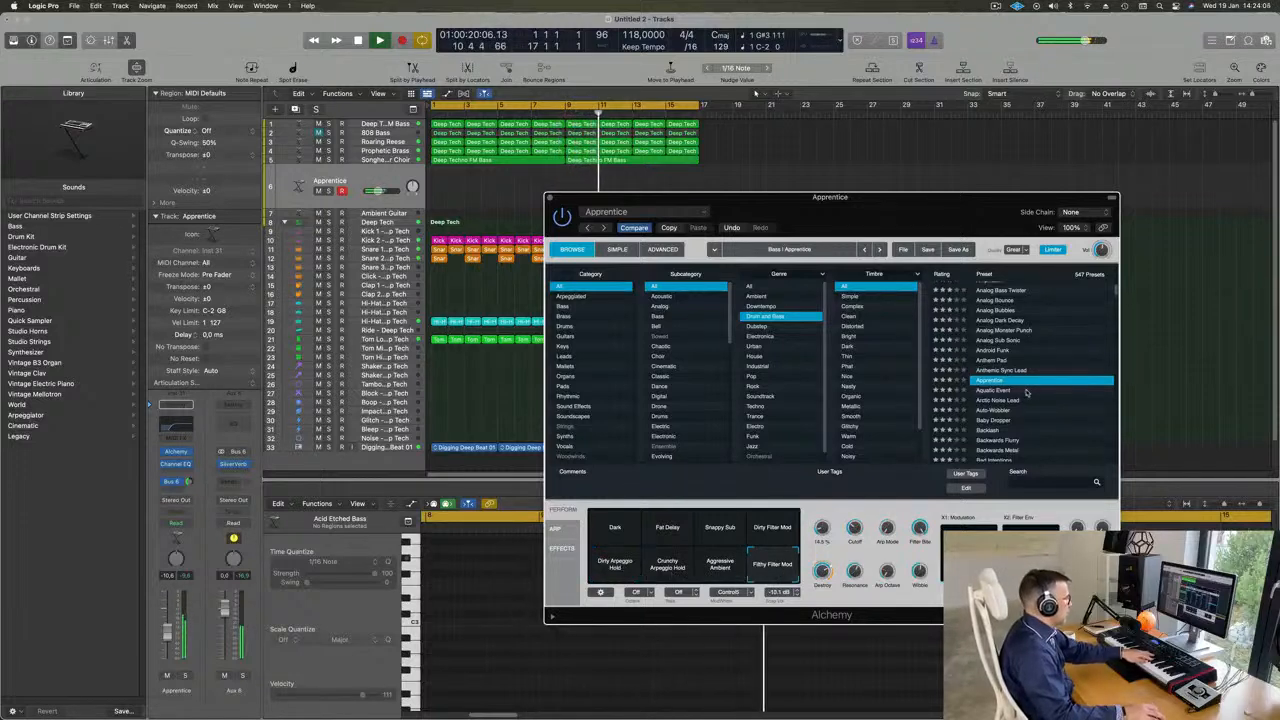
{"action": "left_click", "coordinate": [996, 391]}
{"action": "scroll", "coordinate": [1017, 392], "scroll_direction": "down", "scroll_amount": 1}
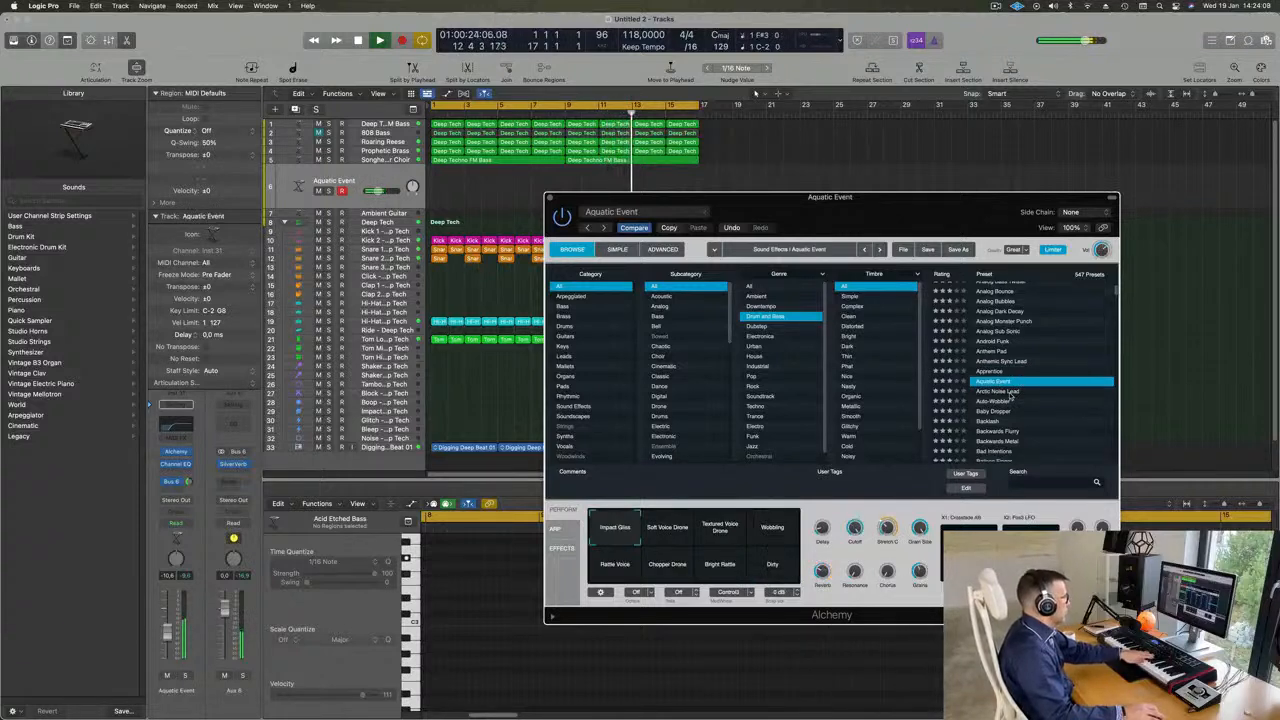
{"action": "left_click", "coordinate": [1011, 393]}
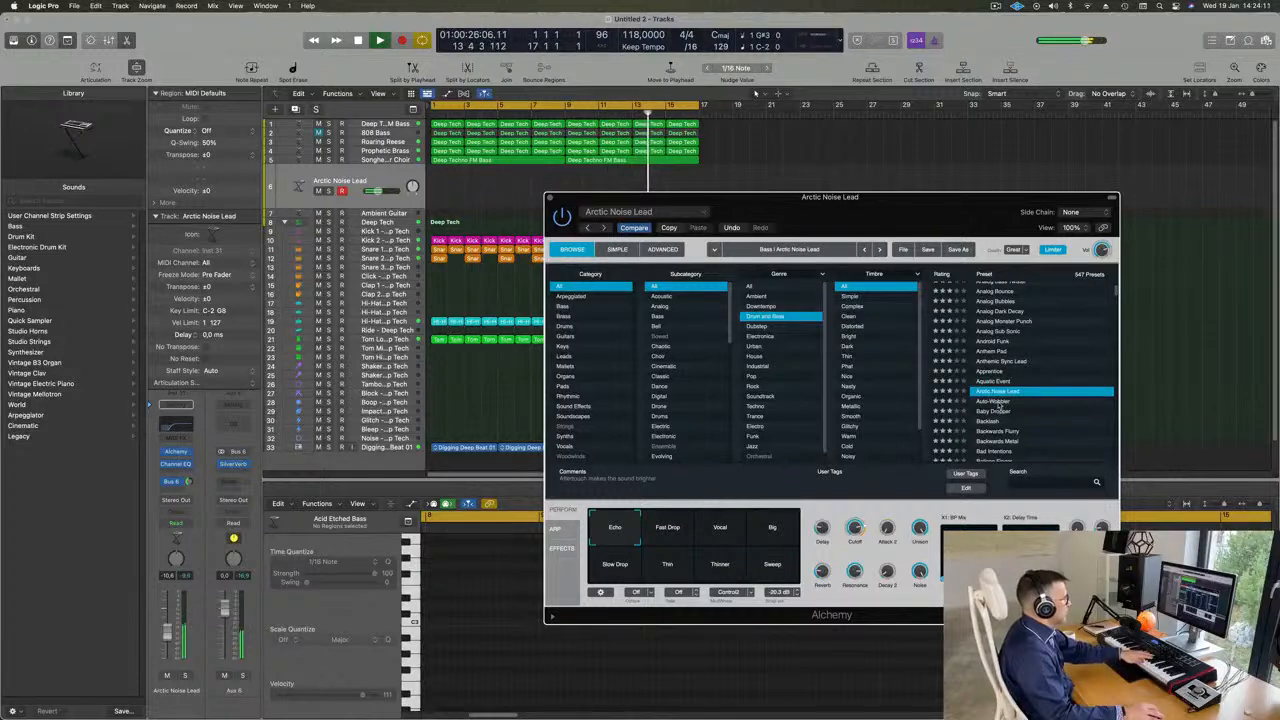
{"action": "left_click", "coordinate": [996, 401]}
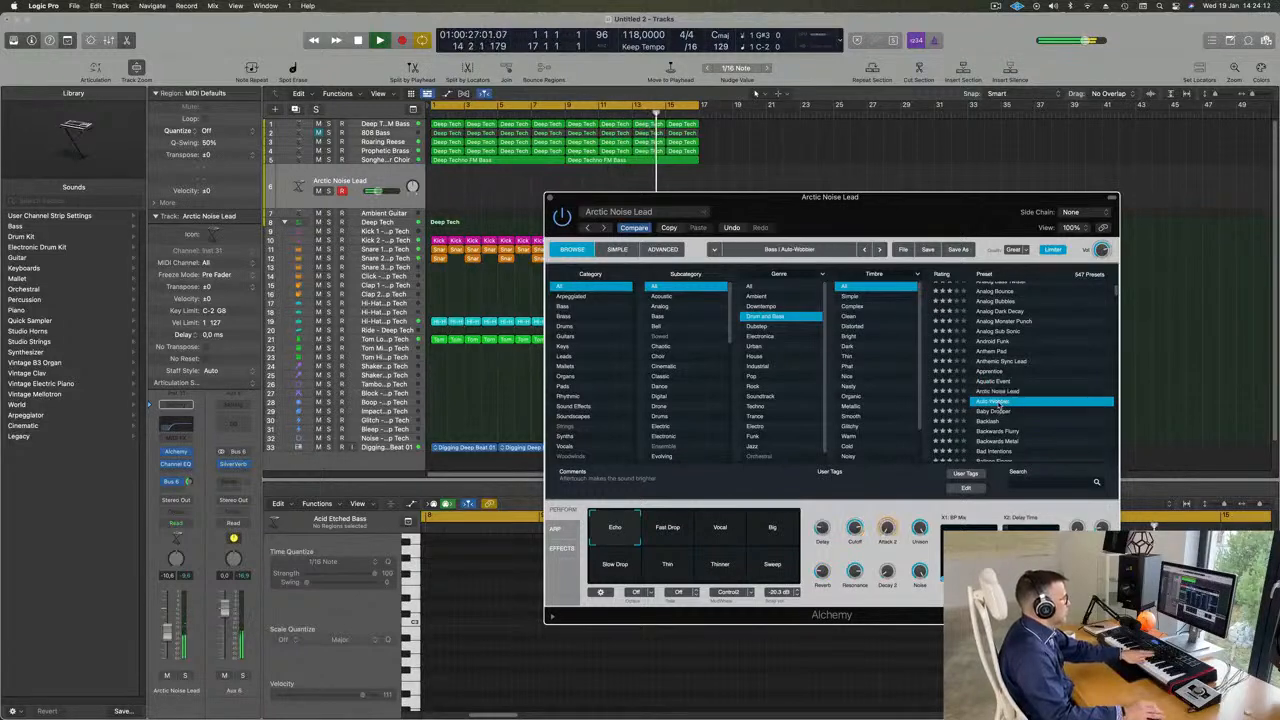
{"action": "left_click", "coordinate": [1000, 411]}
{"action": "scroll", "coordinate": [995, 400], "scroll_direction": "down", "scroll_amount": 3}
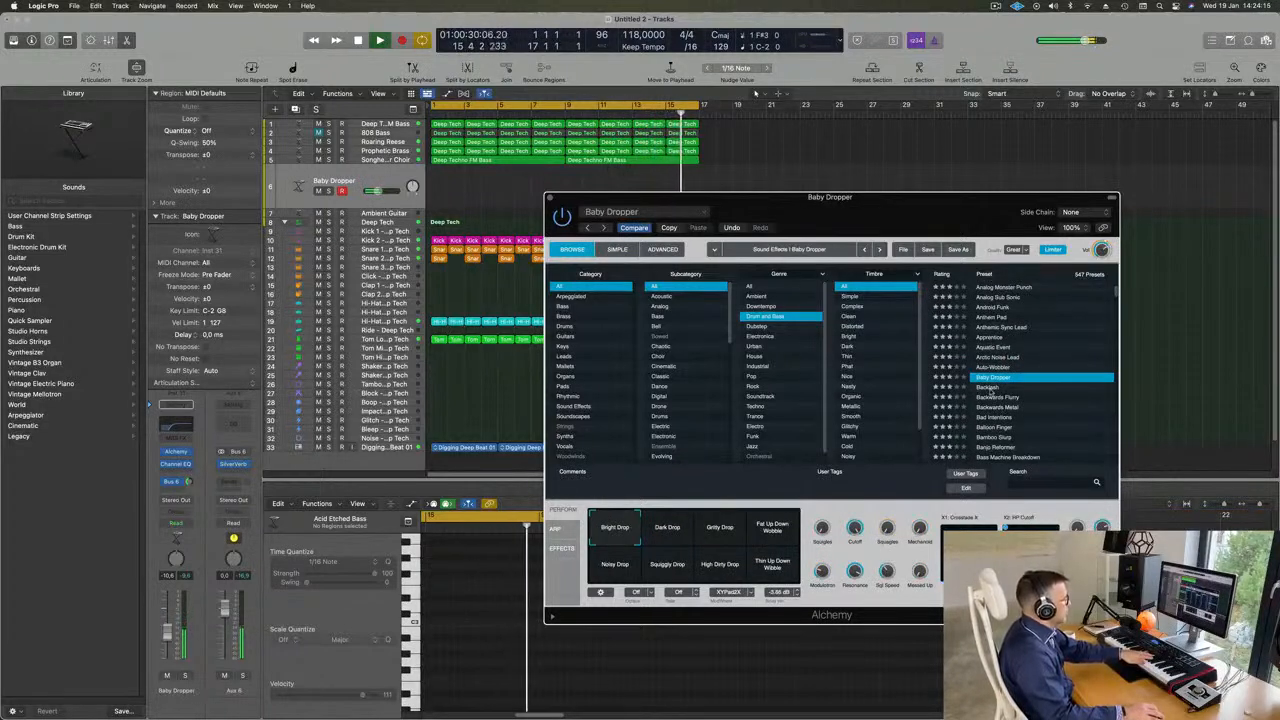
{"action": "left_click", "coordinate": [990, 388]}
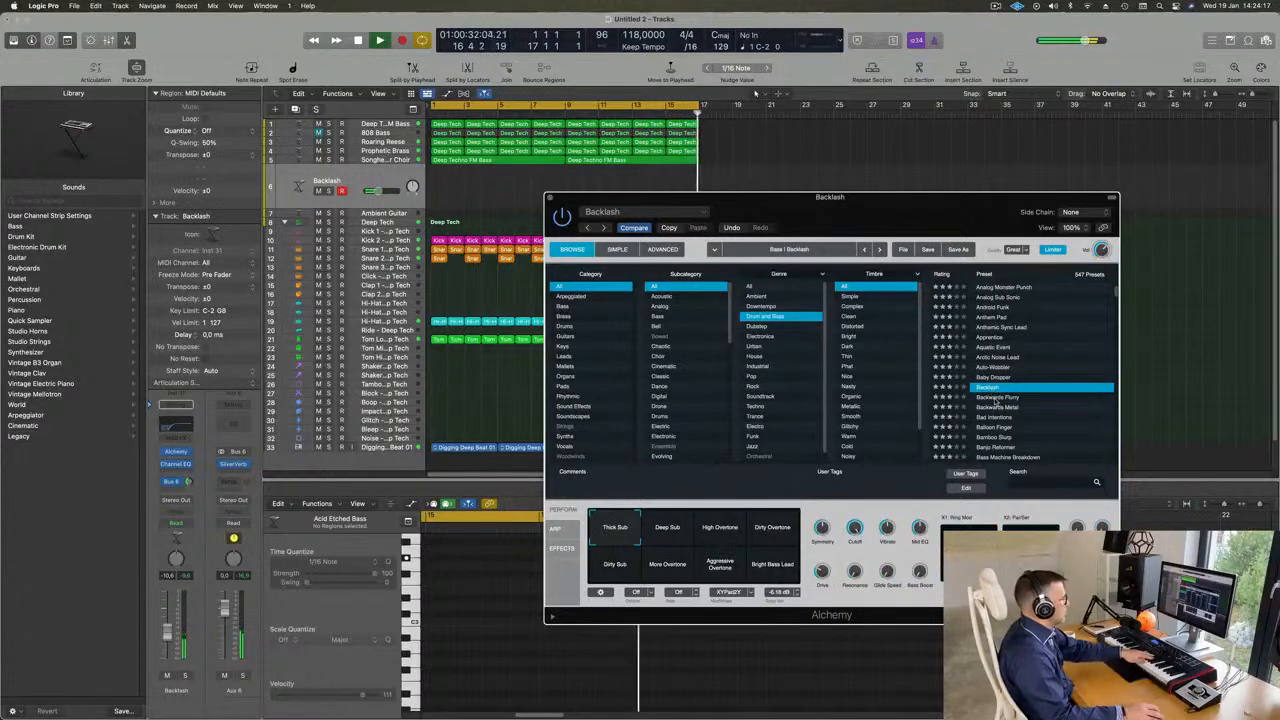
{"action": "left_click", "coordinate": [996, 398]}
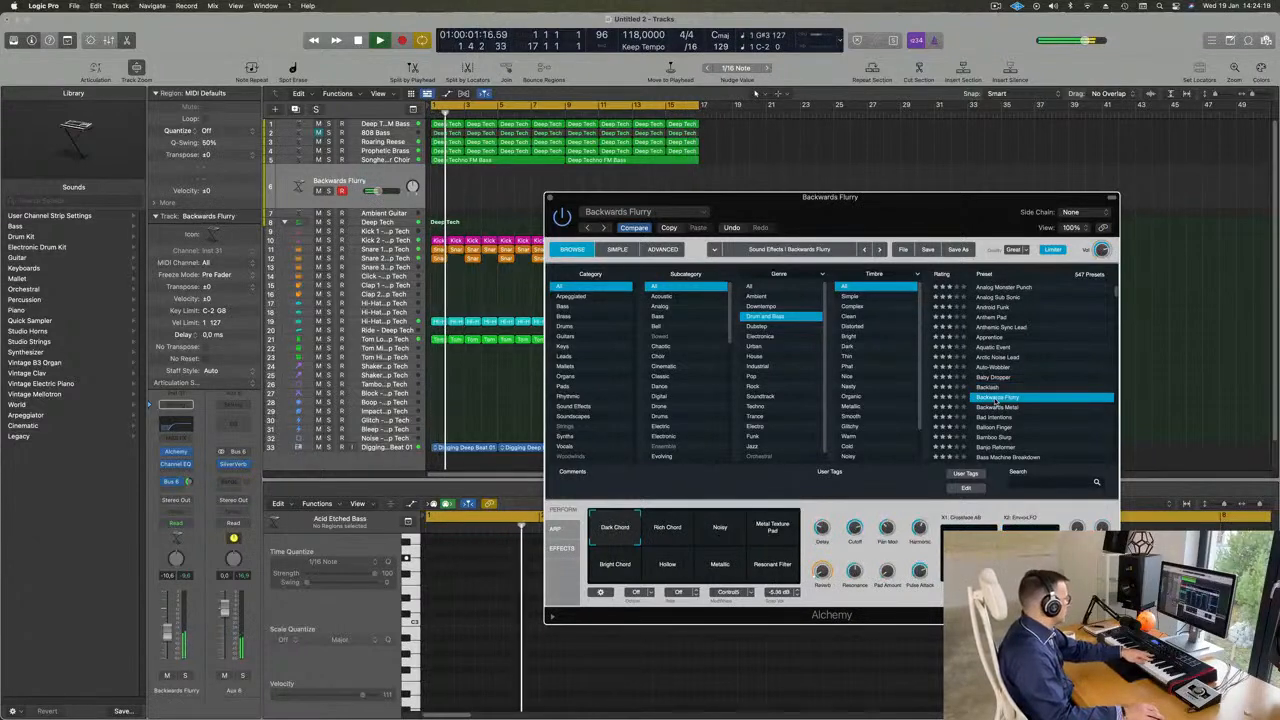
{"action": "scroll", "coordinate": [995, 398], "scroll_direction": "down", "scroll_amount": 4}
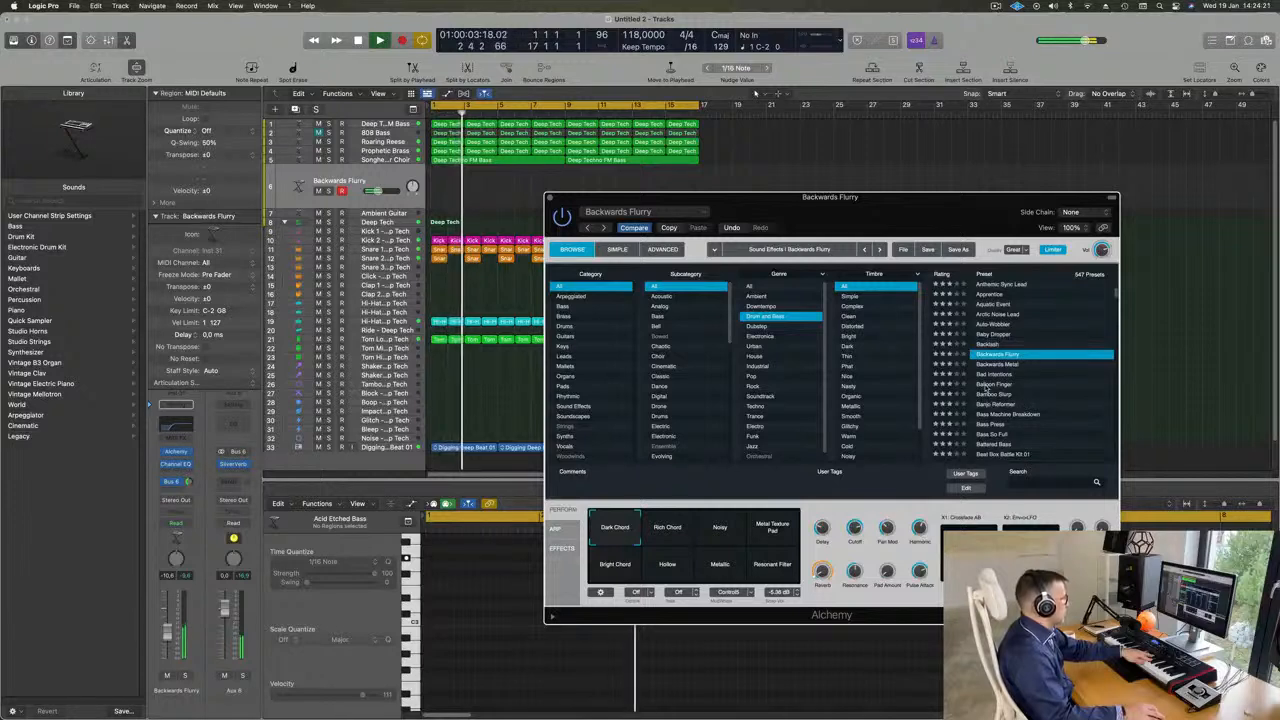
{"action": "left_click", "coordinate": [993, 384]}
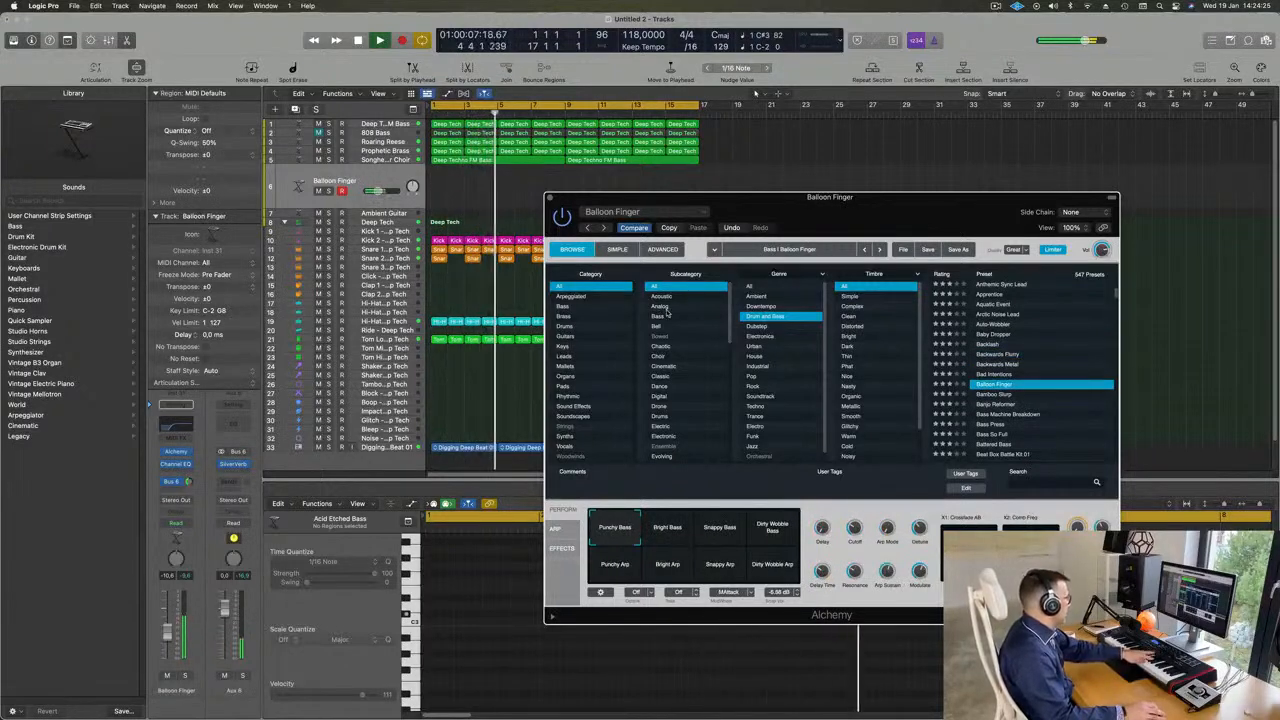
Filter the Drum and Bass presets to the Leads category and load Robot Learning To Speak
{"action": "left_click", "coordinate": [562, 357]}
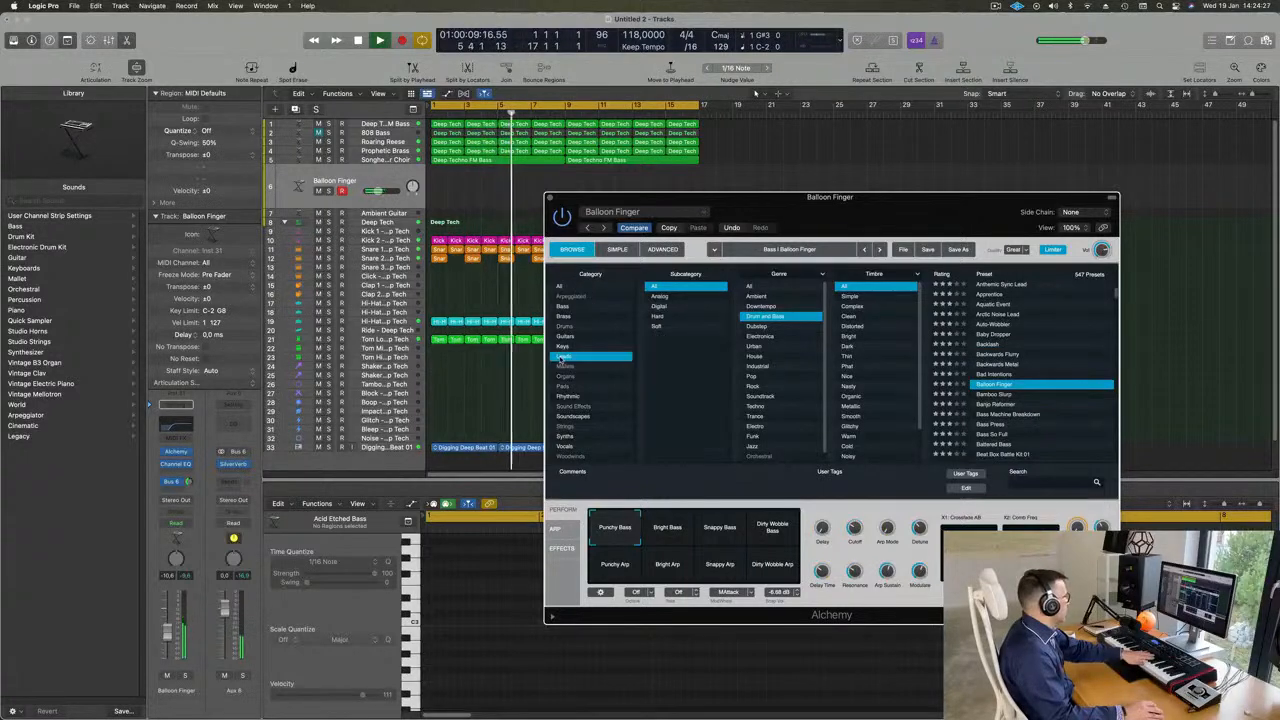
{"action": "scroll", "coordinate": [1008, 305], "scroll_direction": "down", "scroll_amount": 10}
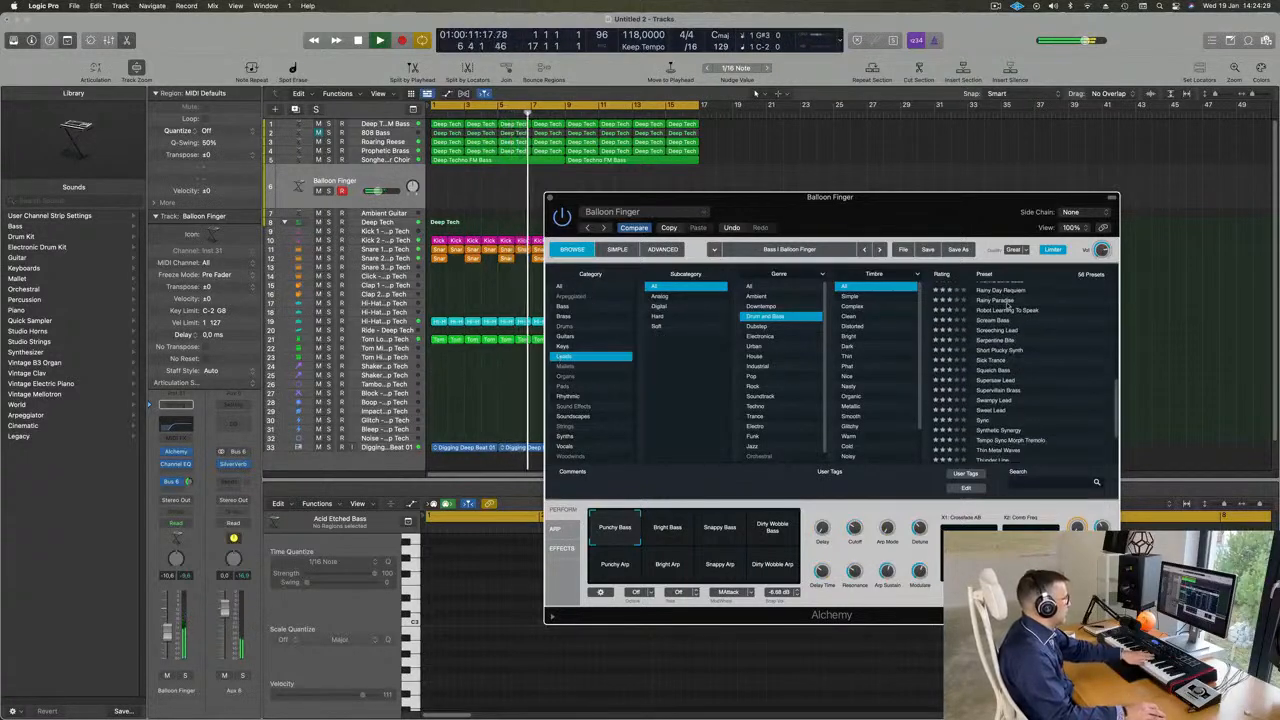
{"action": "left_click", "coordinate": [1008, 310]}
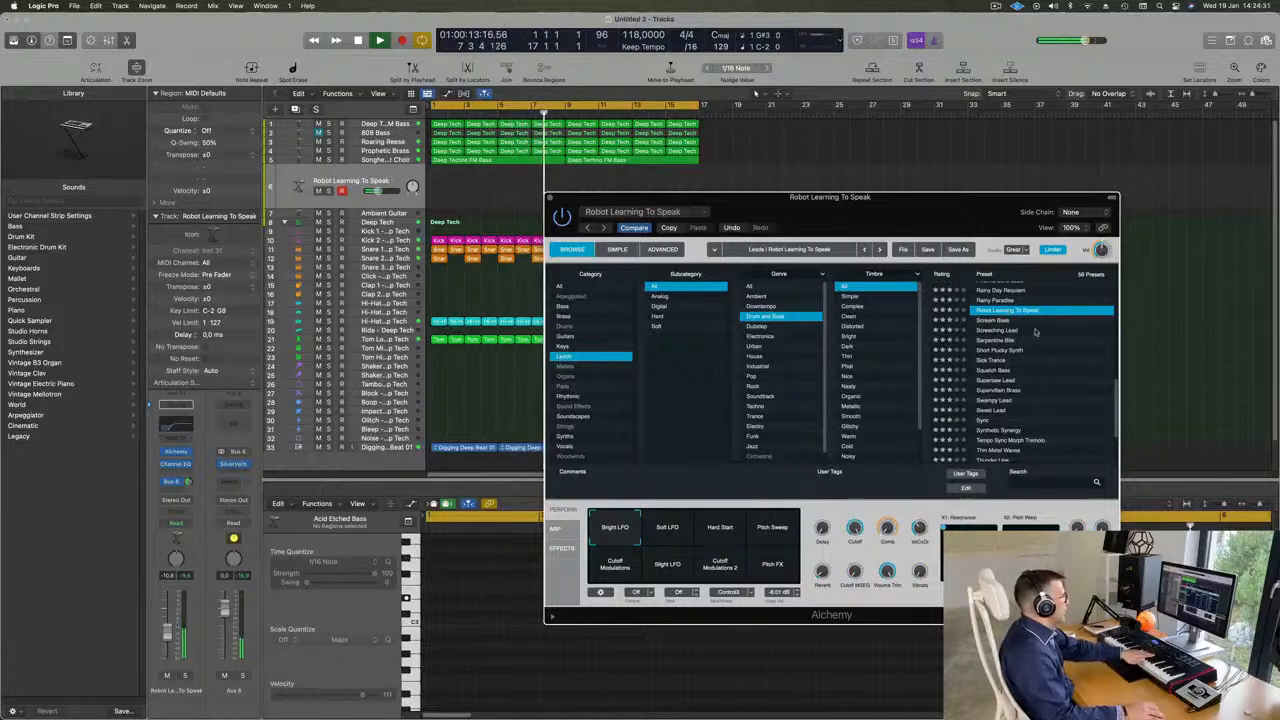
Load the Screeching Lead preset, switch it to the Vocal snapshot and lower the track volume to about -16.3 dB
{"action": "left_click", "coordinate": [995, 331]}
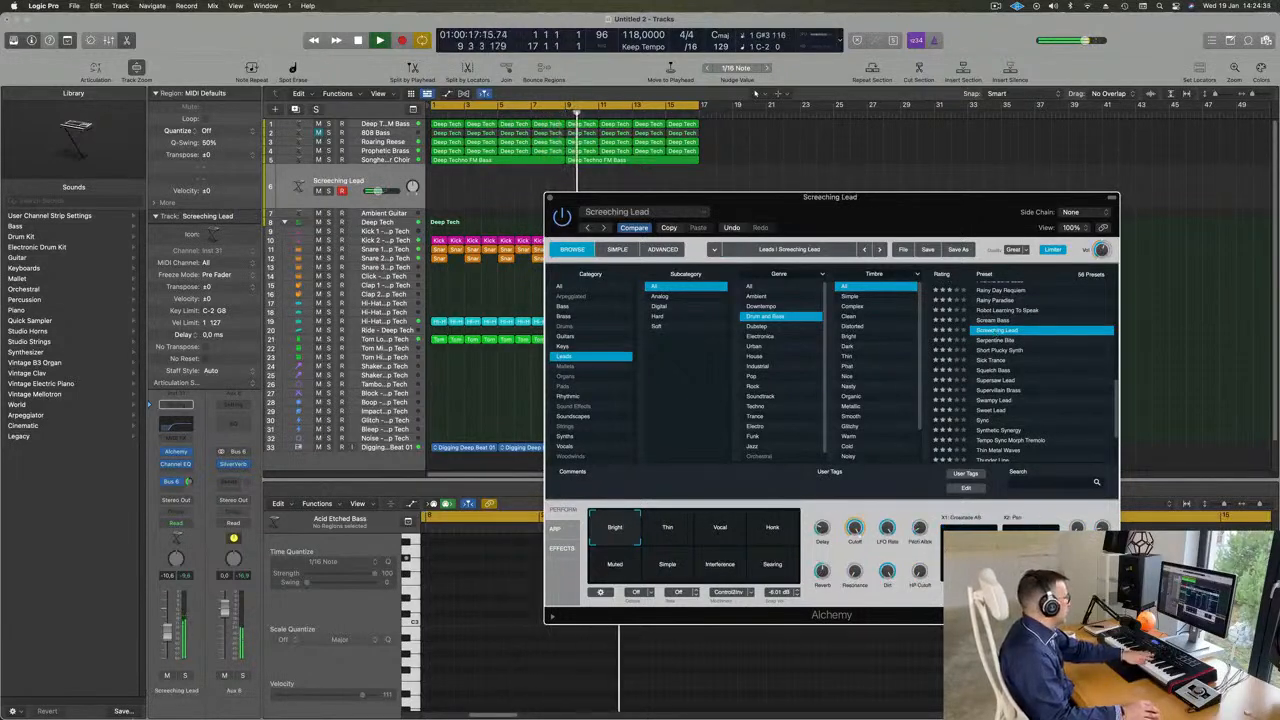
{"action": "left_click_drag", "start_coordinate": [167, 638], "coordinate": [167, 648]}
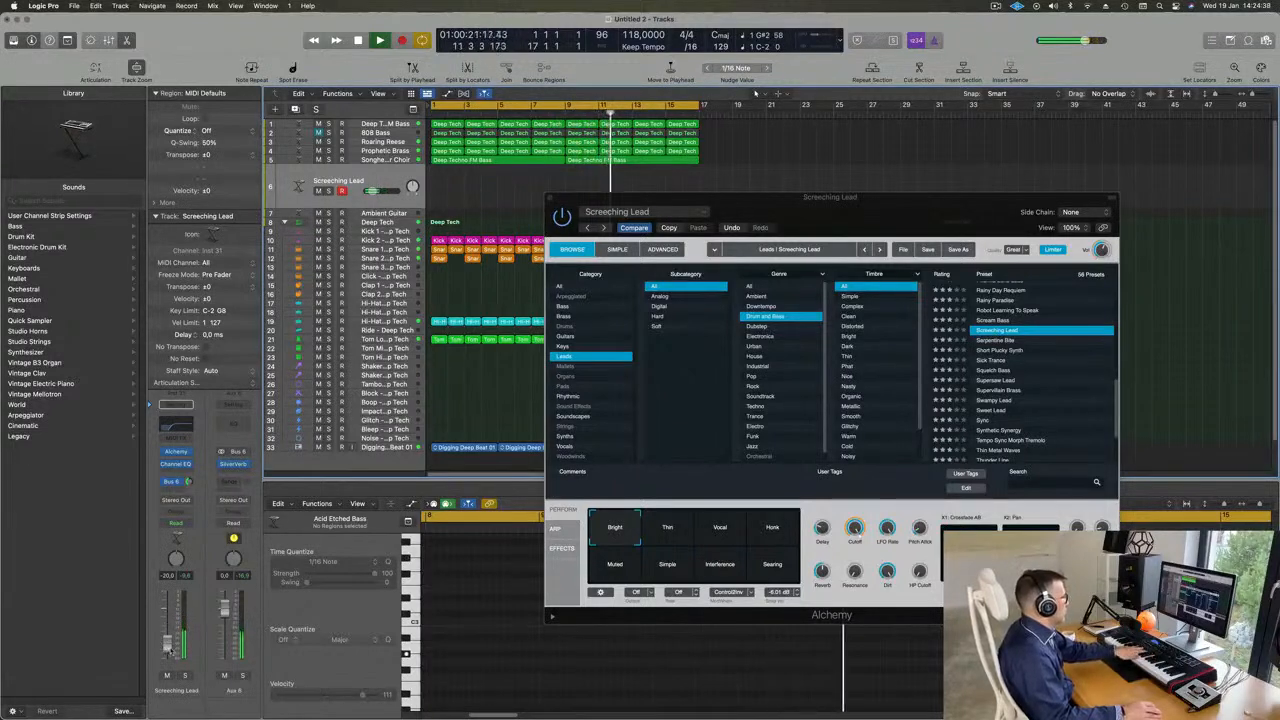
{"action": "left_click", "coordinate": [728, 534]}
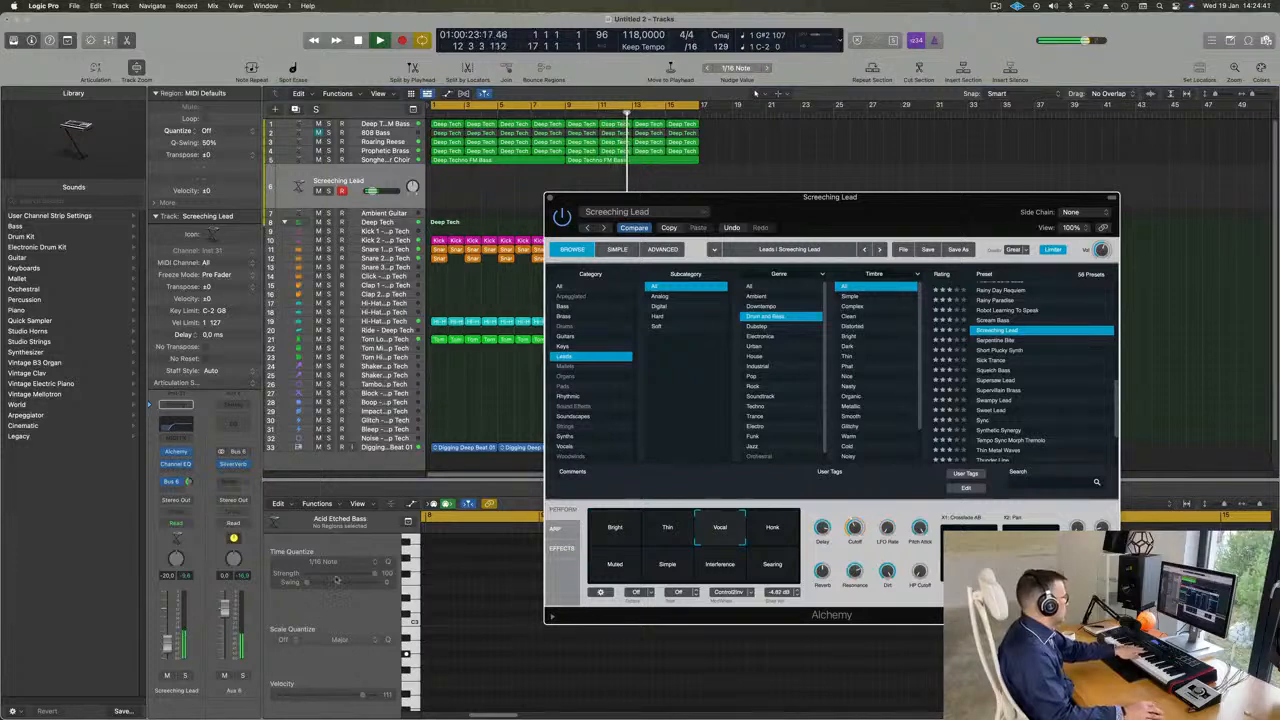
{"action": "left_click_drag", "start_coordinate": [170, 640], "coordinate": [170, 638]}
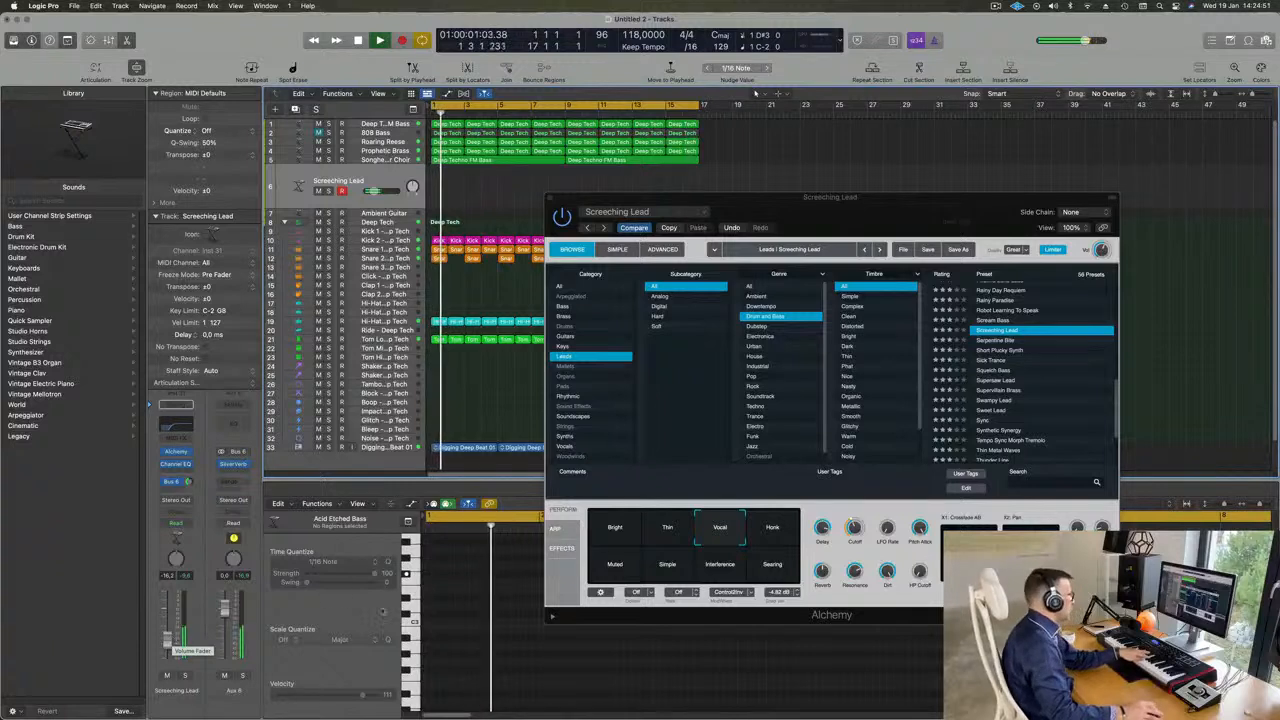
Try the Honk, Muted, Simple, Interference and Searing snapshots of Screeching Lead over the playing arrangement
{"action": "left_click", "coordinate": [772, 527]}
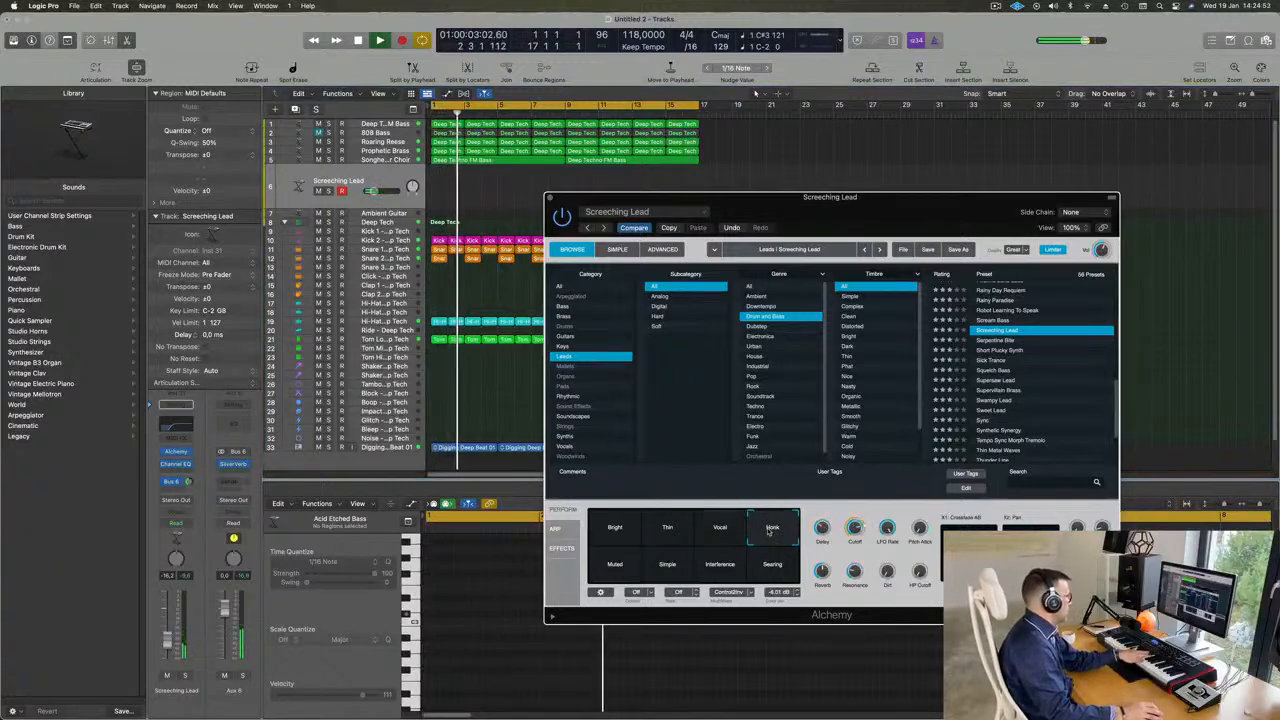
{"action": "left_click", "coordinate": [617, 570]}
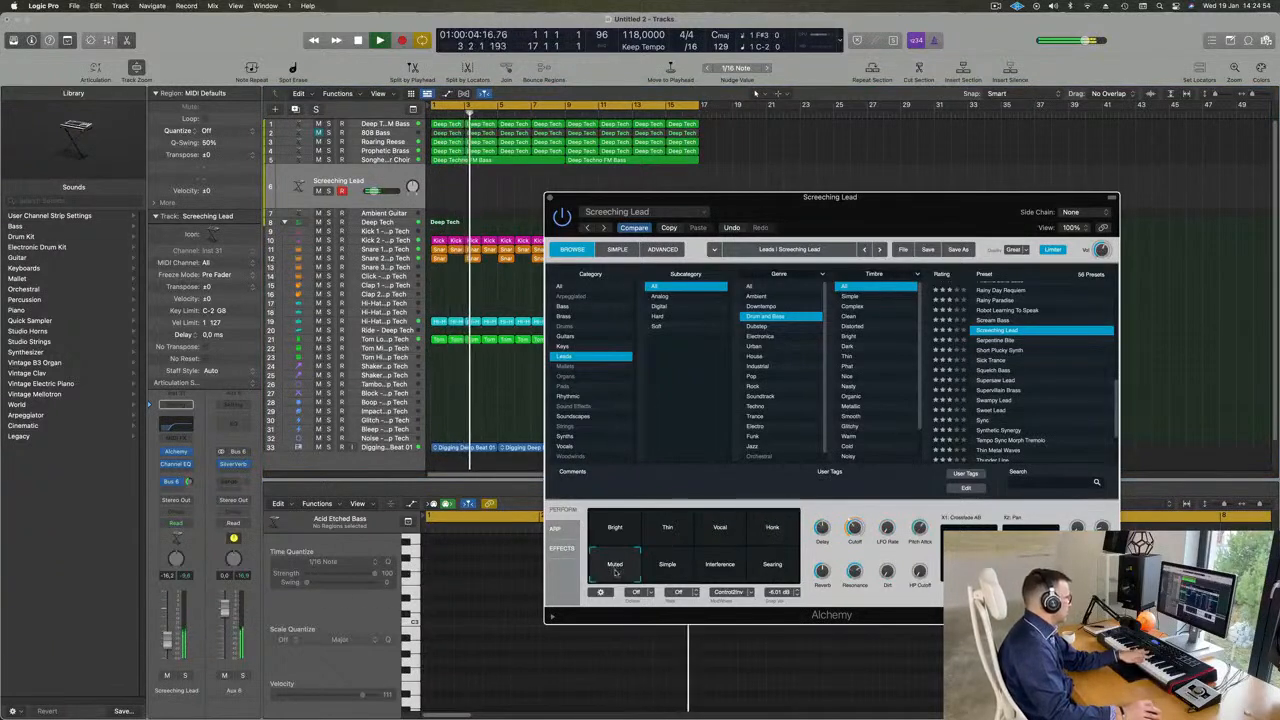
{"action": "left_click", "coordinate": [667, 566]}
{"action": "left_click", "coordinate": [720, 566]}
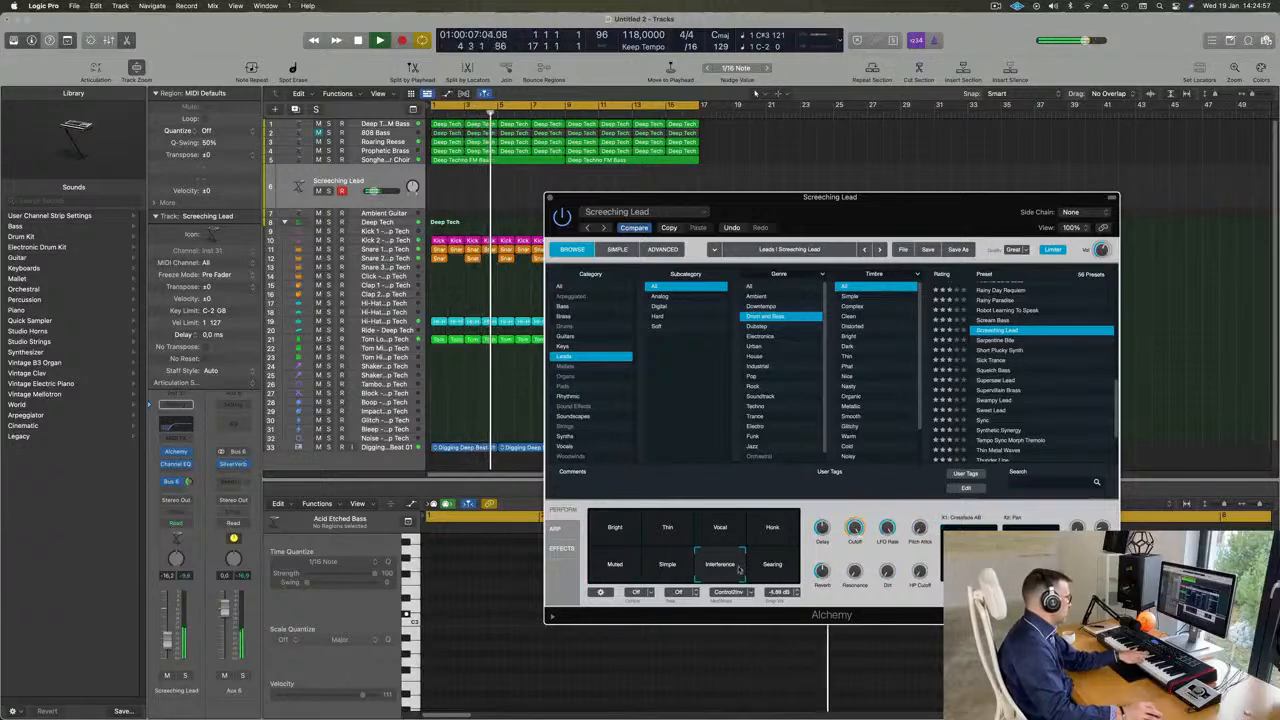
{"action": "left_click", "coordinate": [777, 567]}
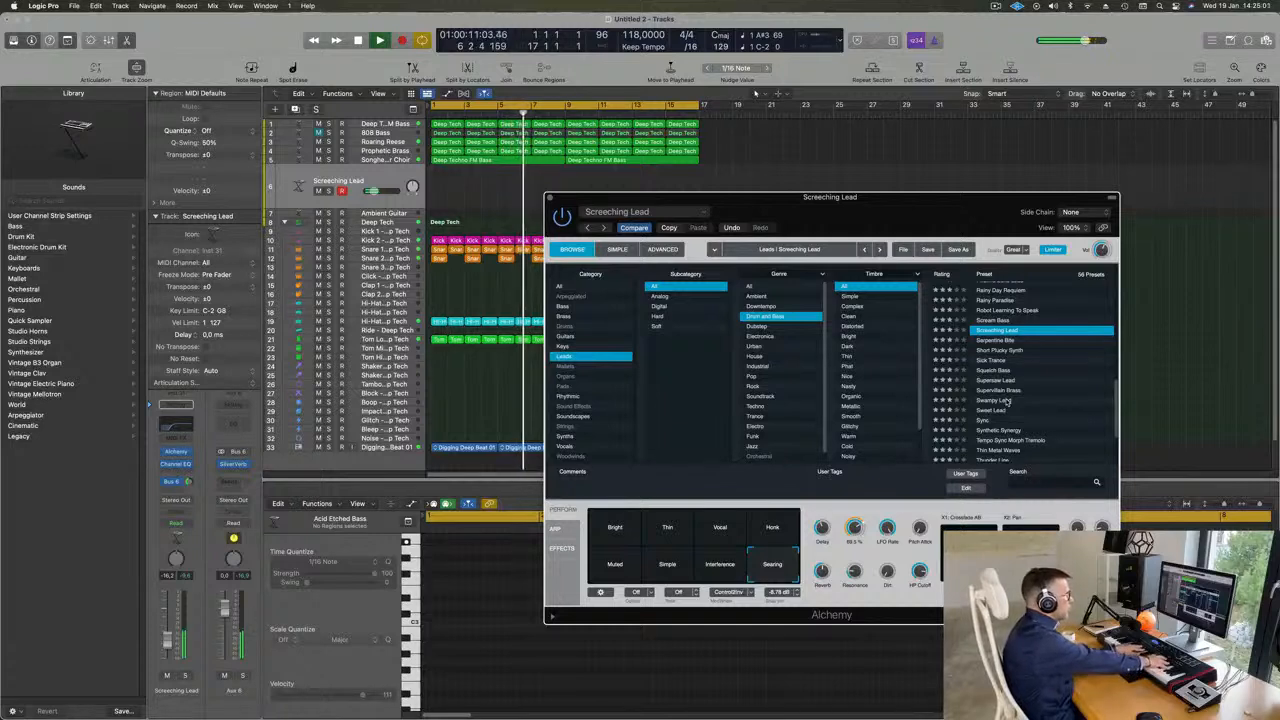
Audition Serpentine Bite, then load Short Plucky Synth with its Smokey snapshot
{"action": "left_click", "coordinate": [1002, 340]}
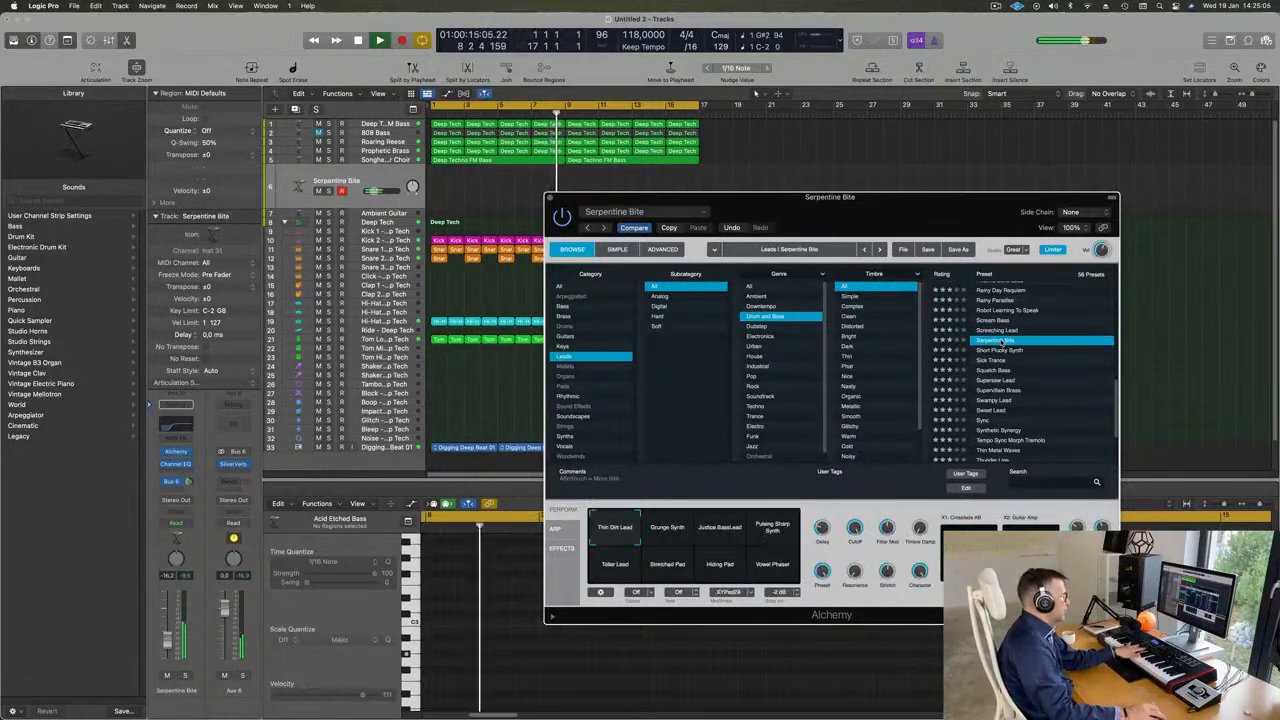
{"action": "left_click", "coordinate": [1006, 350]}
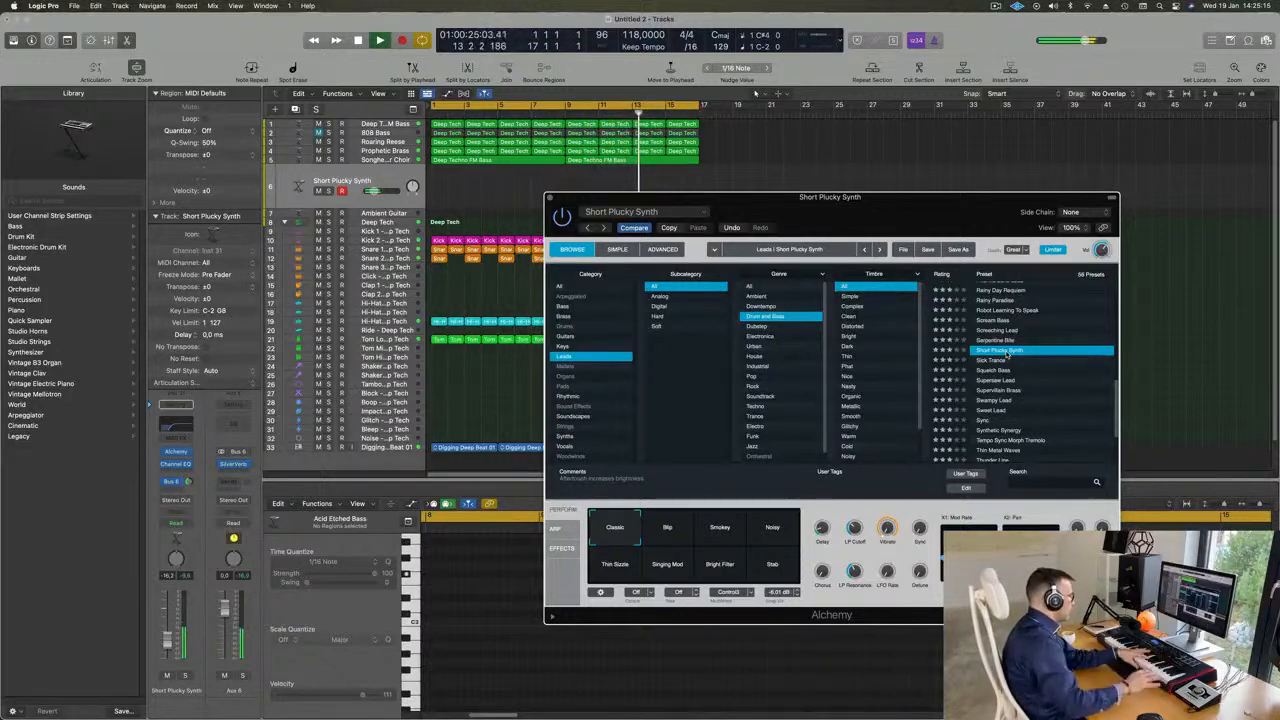
{"action": "left_click", "coordinate": [730, 530]}
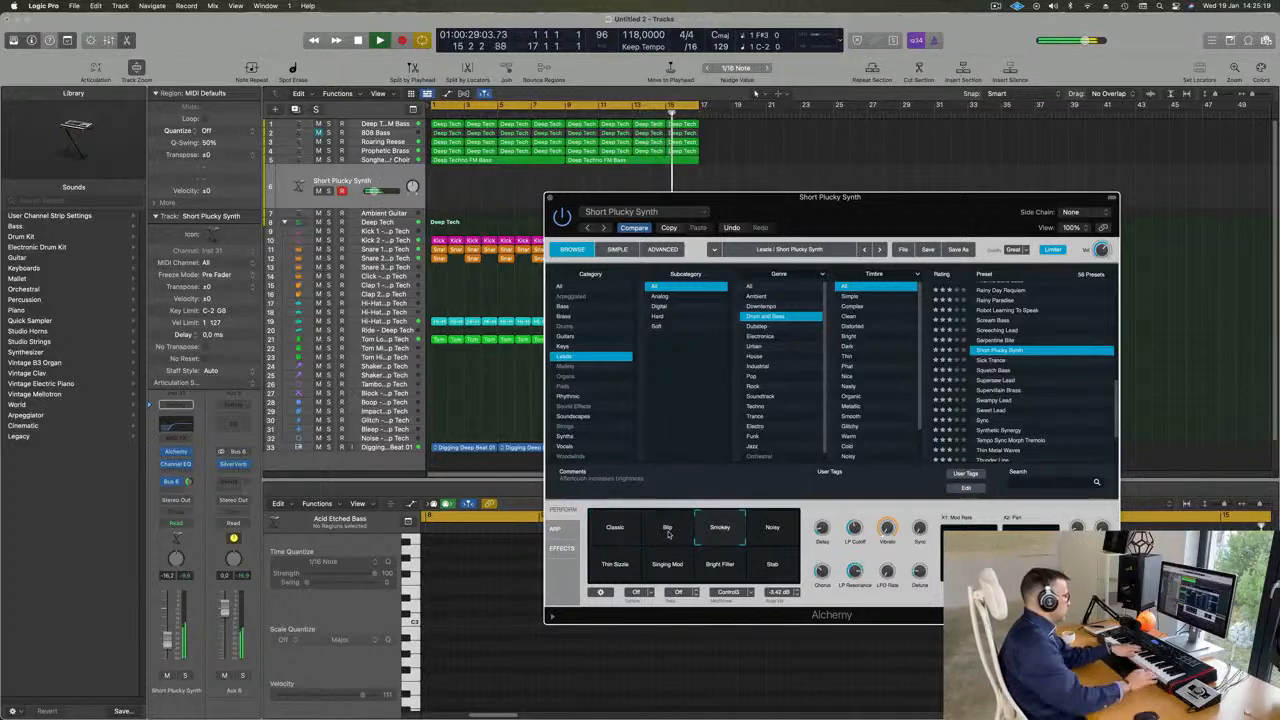
{"action": "key", "text": "XF86AudioRaiseVolume"}
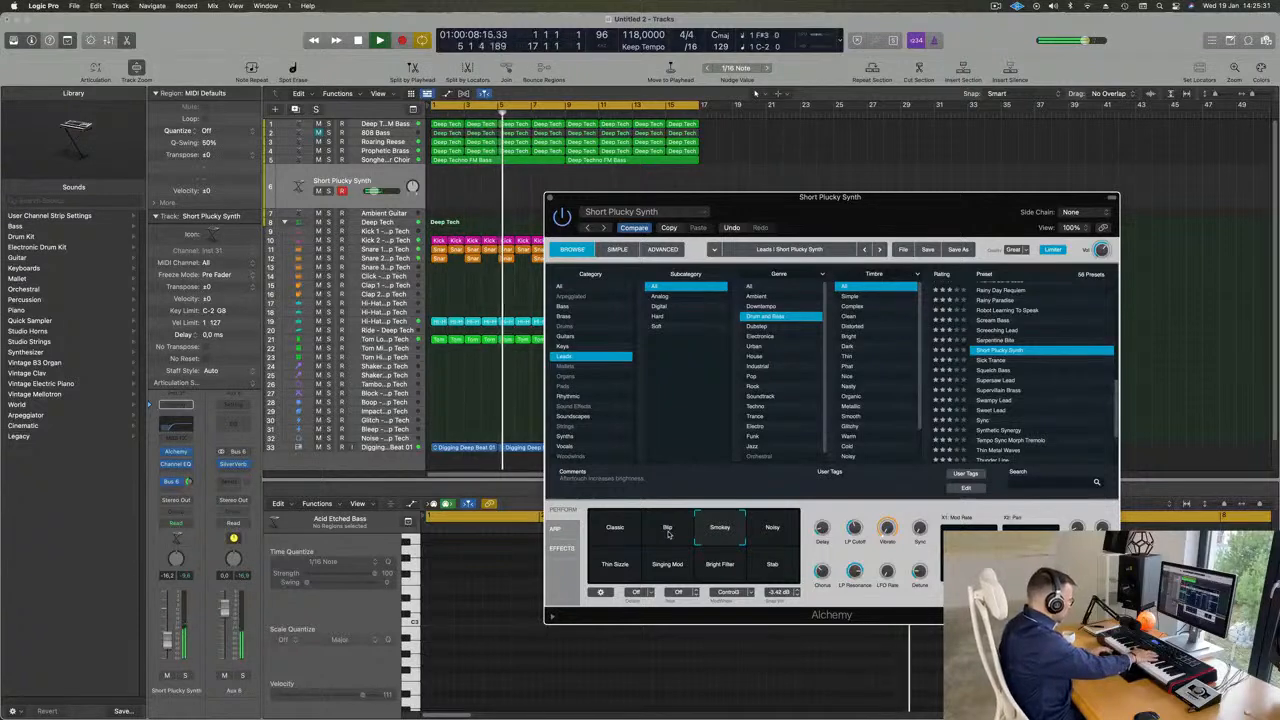
Record a Short Plucky Synth melody from about bar 5 to the end of bar 16 and play it back
{"action": "key", "text": "r"}
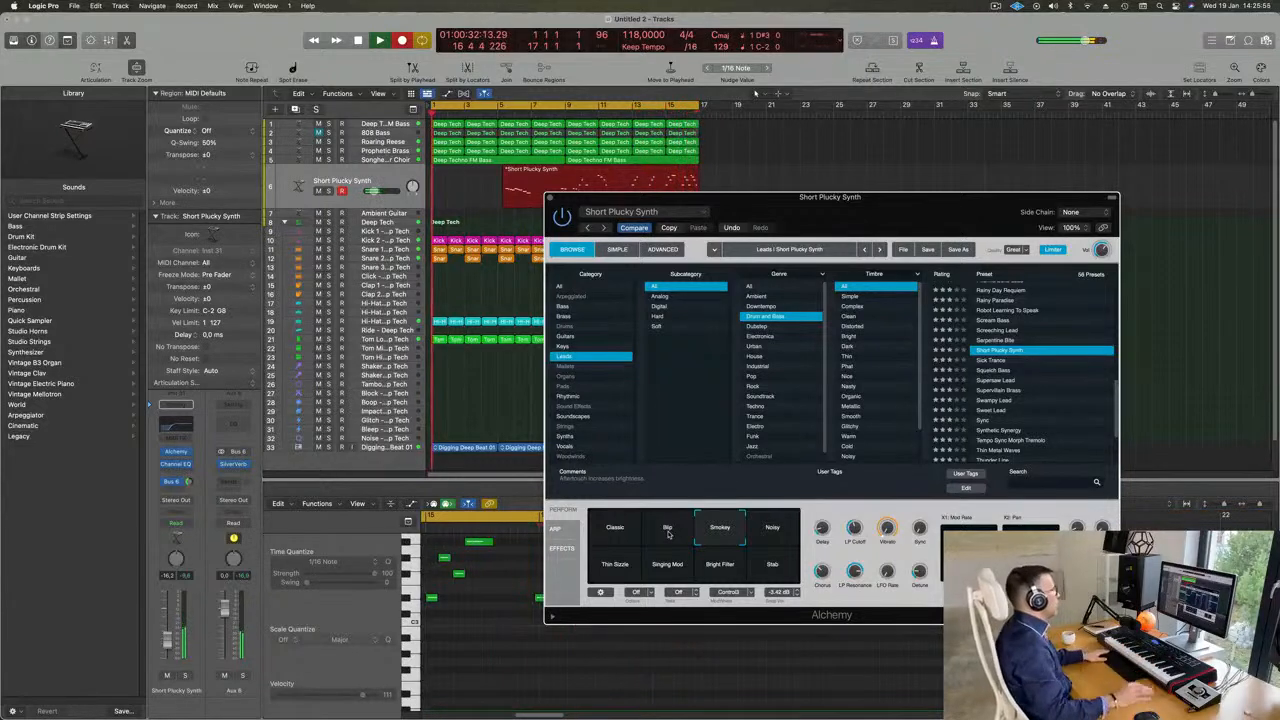
{"action": "key", "text": "space"}
{"action": "left_click_drag", "start_coordinate": [682, 197], "coordinate": [620, 254]}
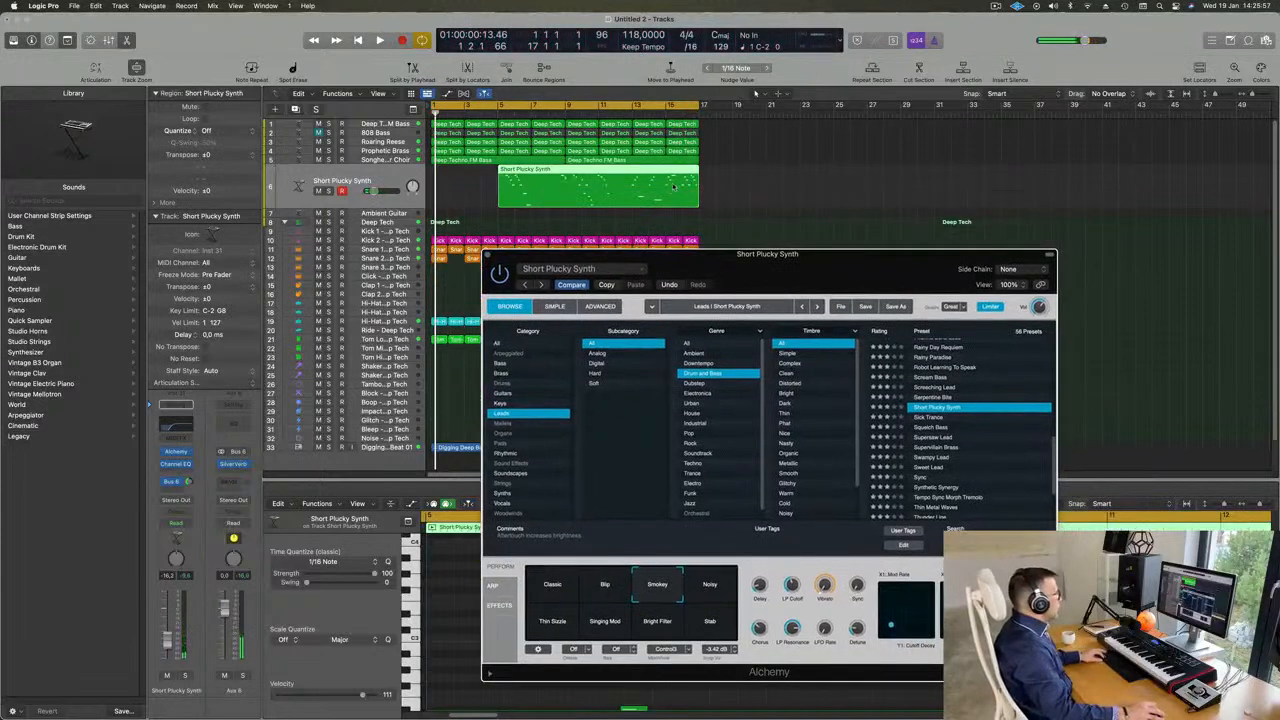
{"action": "left_click", "coordinate": [682, 176]}
{"action": "key", "text": "space"}
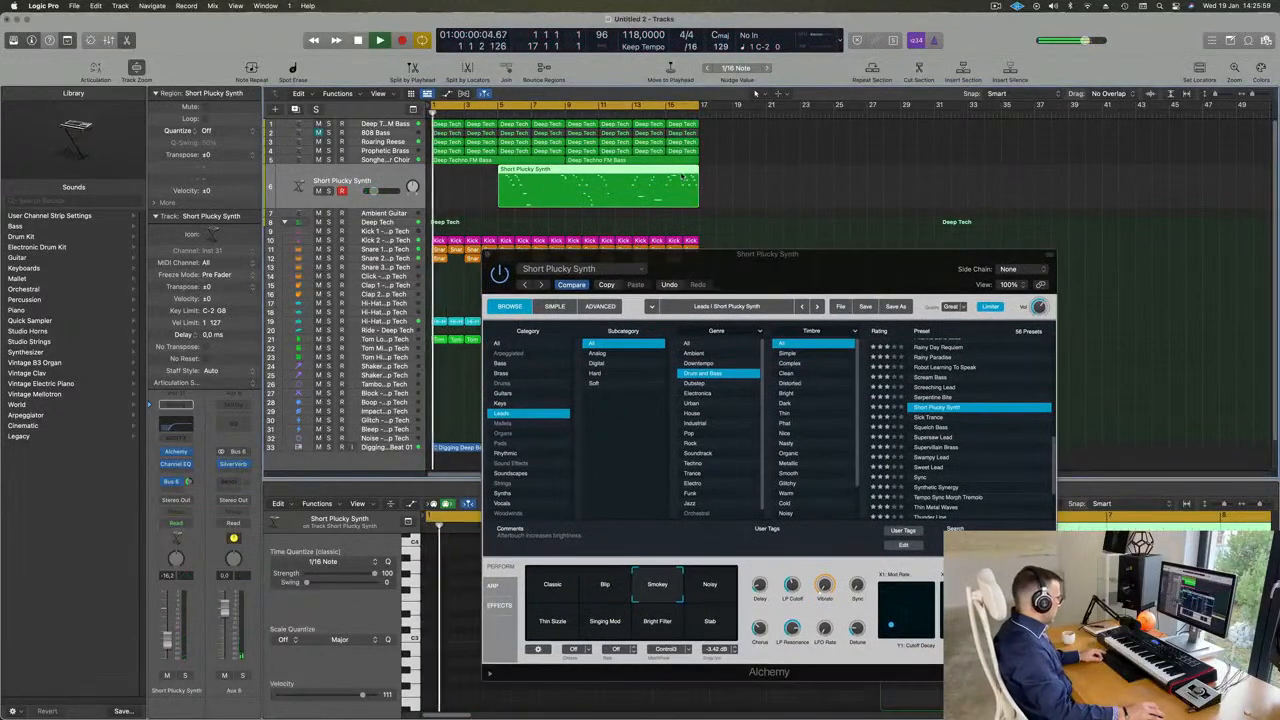
Split off the last bar of the Short Plucky Synth recording, delete the rest and move the remaining one-bar region to bar 1
{"action": "left_click_drag", "start_coordinate": [648, 182], "coordinate": [664, 182]}
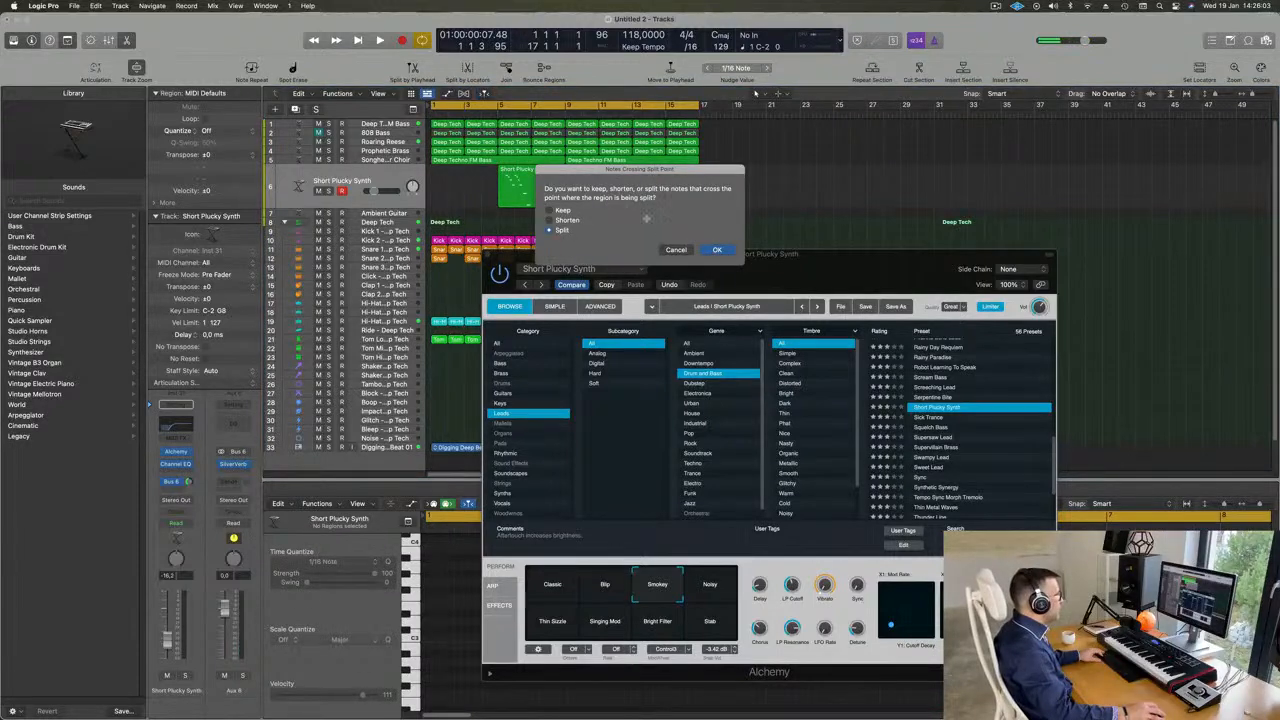
{"action": "key", "text": "Return"}
{"action": "key", "text": "Delete"}
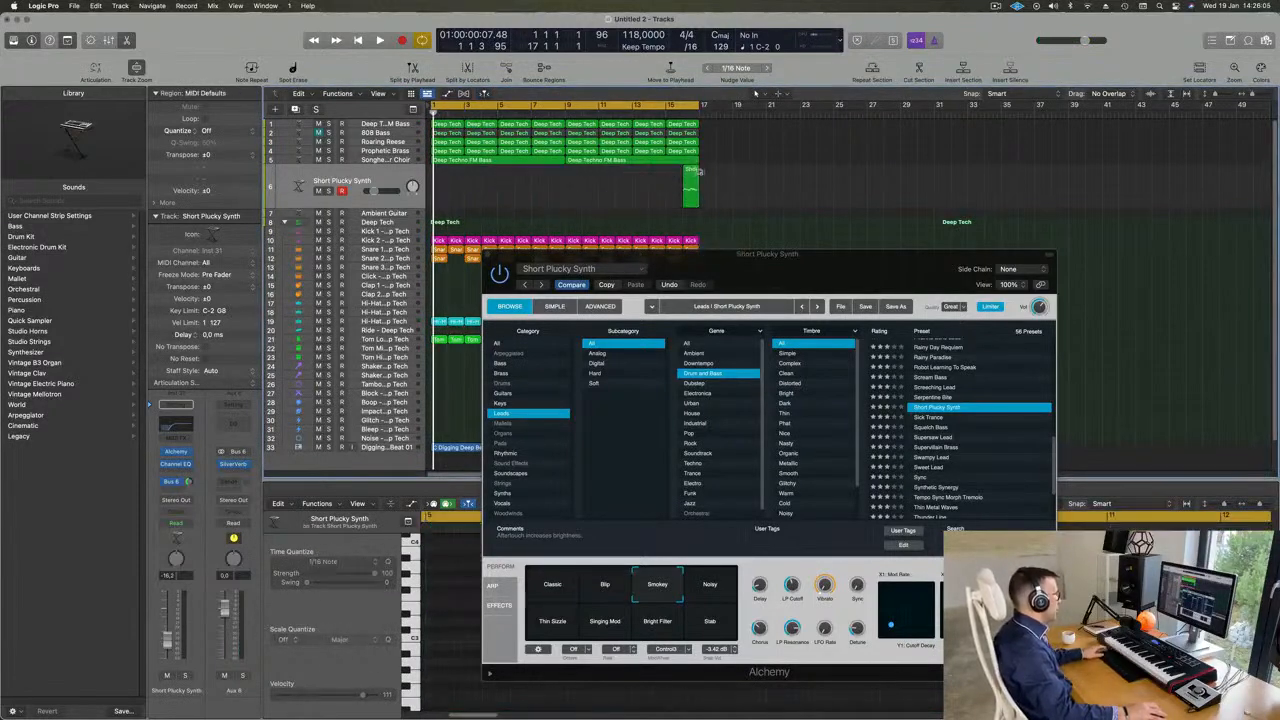
{"action": "left_click_drag", "start_coordinate": [688, 170], "coordinate": [436, 172]}
{"action": "key", "text": "space"}
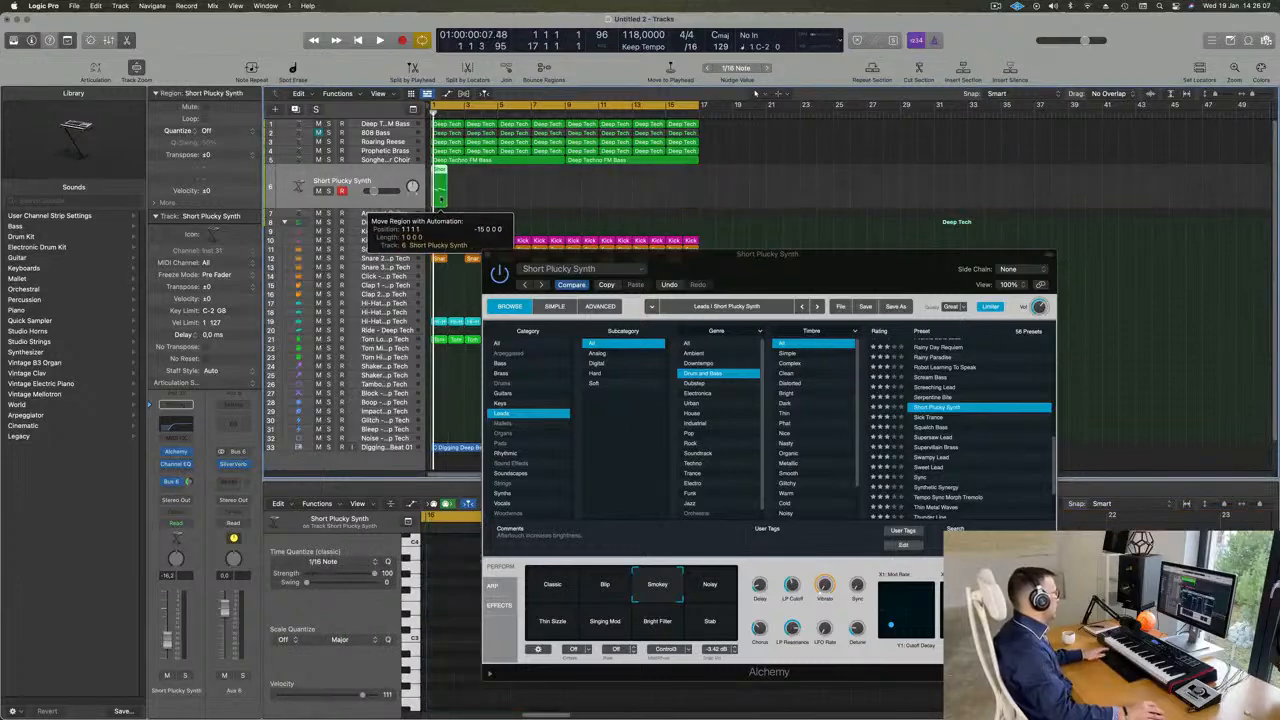
Quantize all notes in the one-bar Short Plucky Synth region to 1/16 and play the result
{"action": "left_click_drag", "start_coordinate": [668, 278], "coordinate": [1018, 215]}
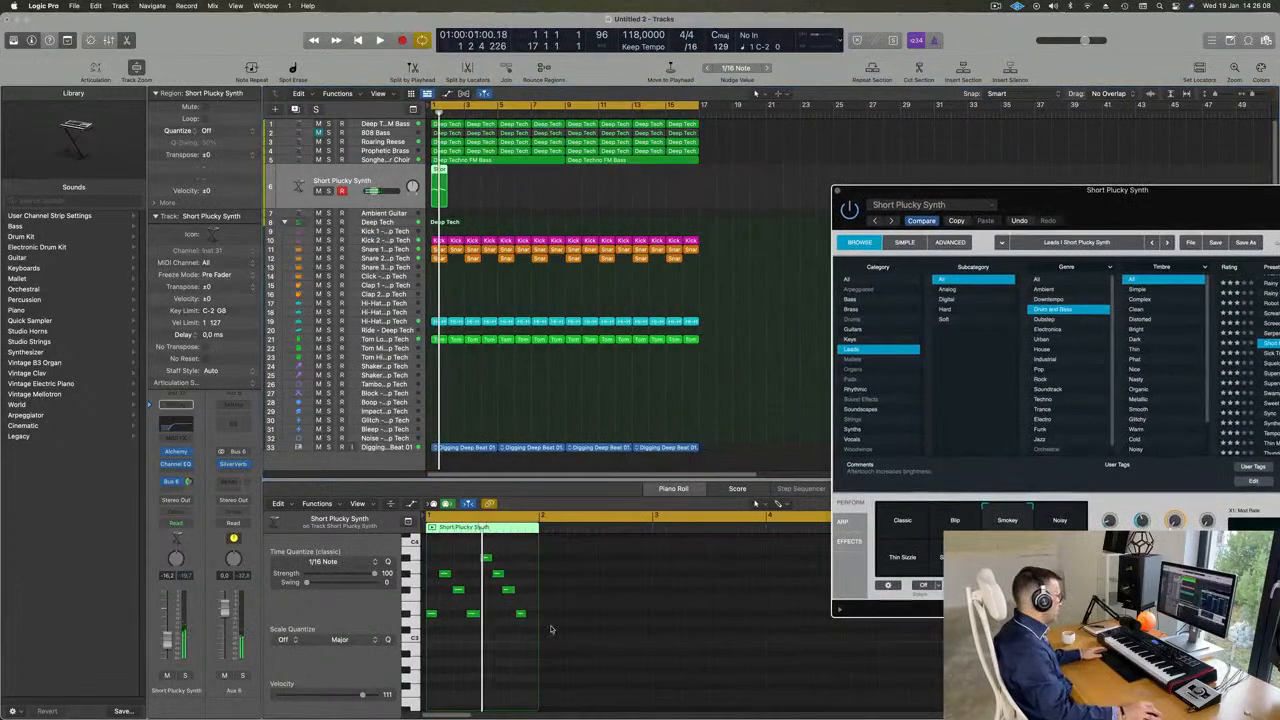
{"action": "left_click", "coordinate": [493, 682]}
{"action": "key", "text": "super+a"}
{"action": "key", "text": "space"}
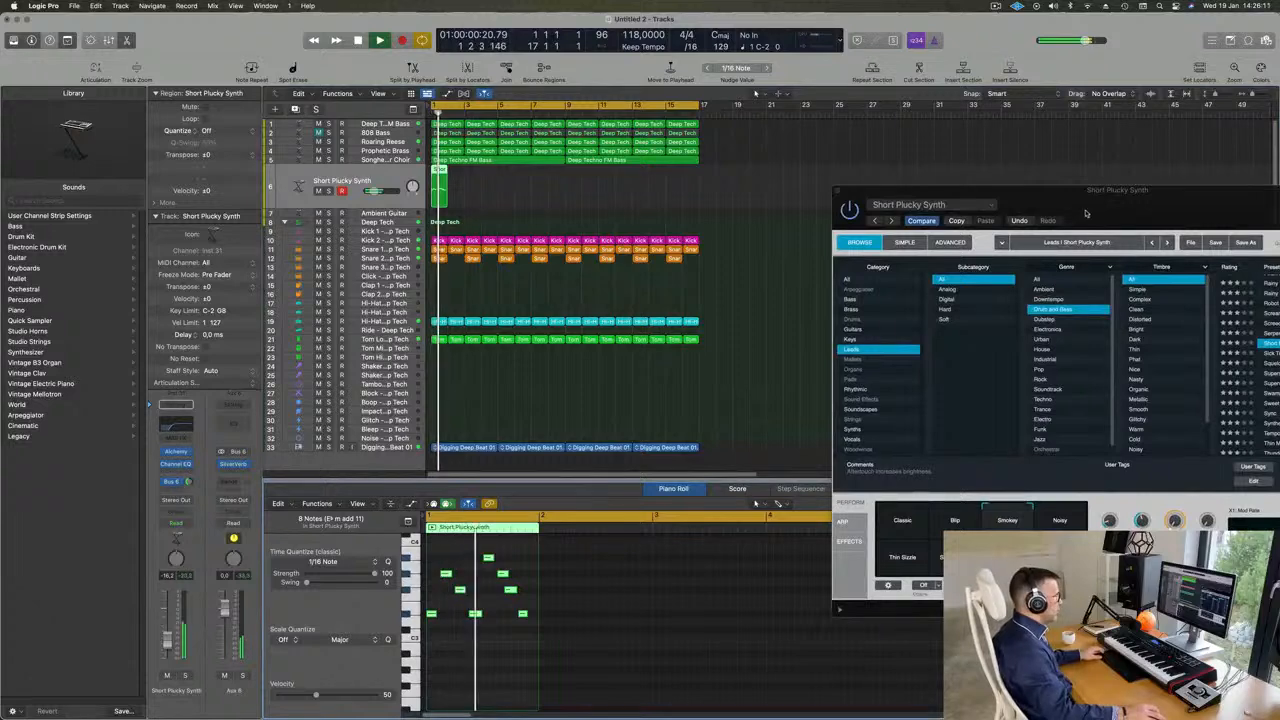
{"action": "left_click_drag", "start_coordinate": [1086, 213], "coordinate": [867, 228]}
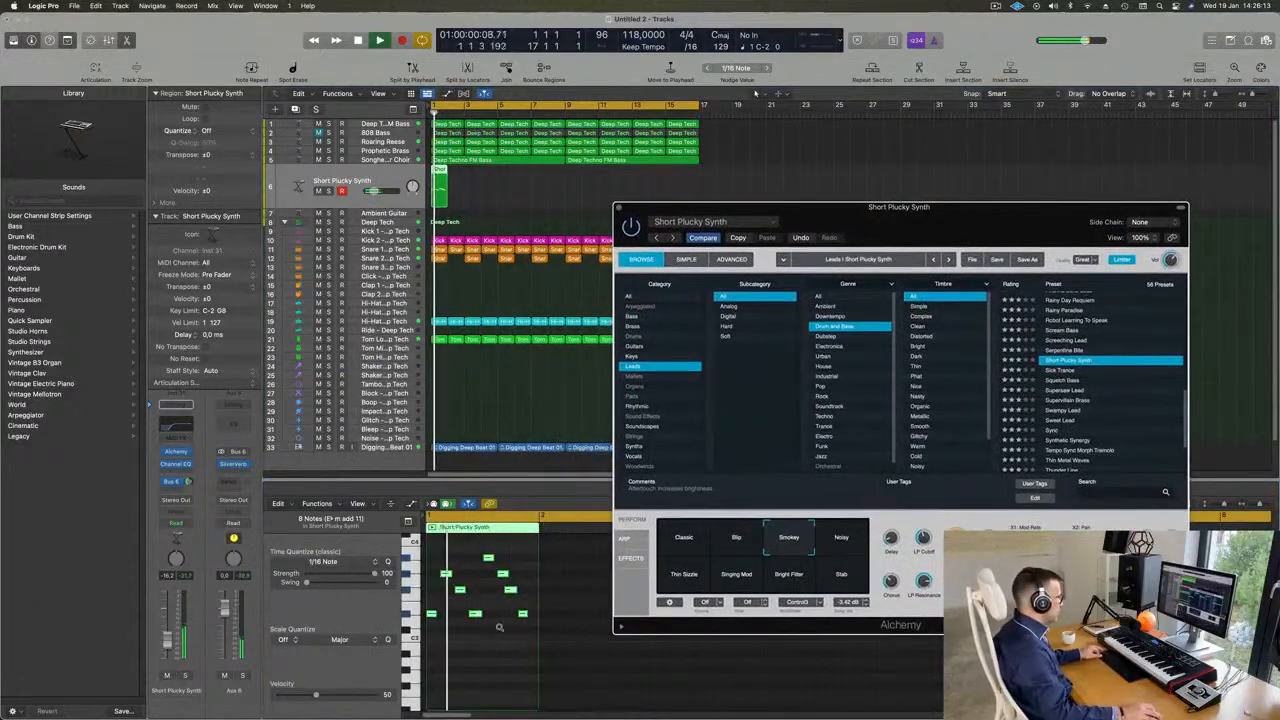
Move the last two notes of the Short Plucky Synth pattern one sixteenth later and check the timing in playback
{"action": "scroll", "coordinate": [499, 627], "scroll_direction": "up", "scroll_amount": 5}
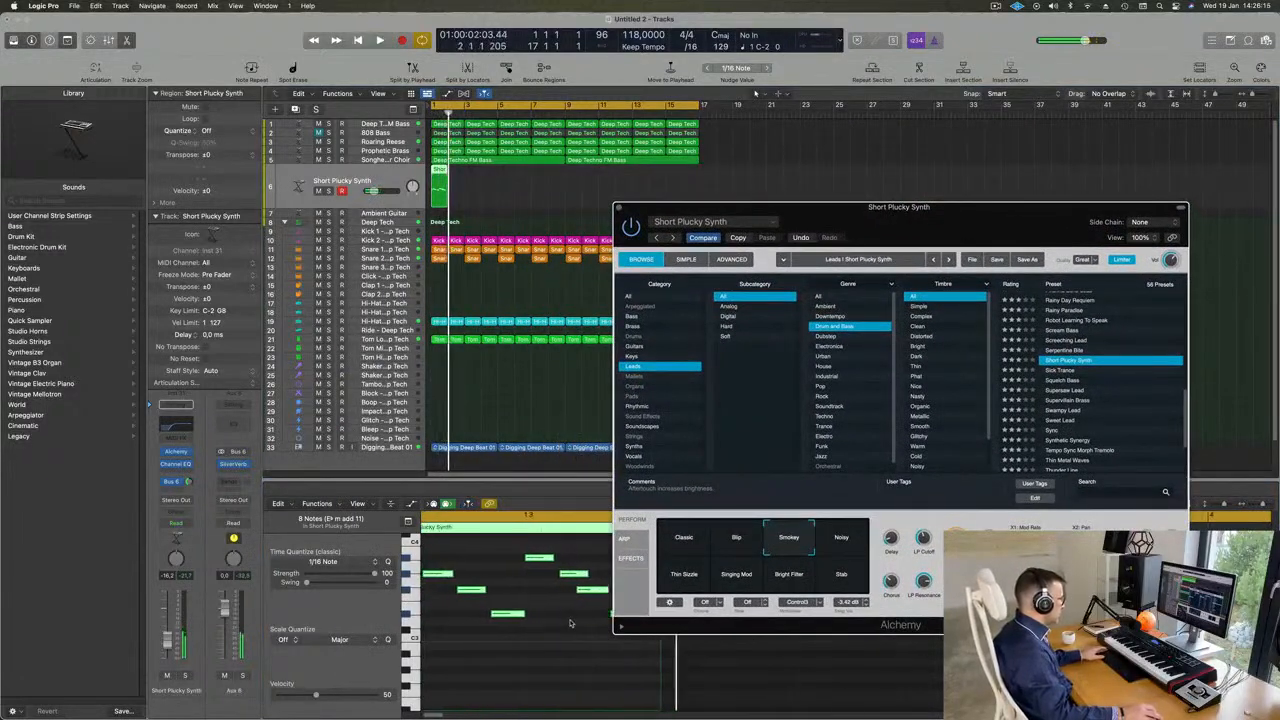
{"action": "scroll", "coordinate": [570, 624], "scroll_direction": "right", "scroll_amount": 3}
{"action": "scroll", "coordinate": [530, 600], "scroll_direction": "left", "scroll_amount": 2}
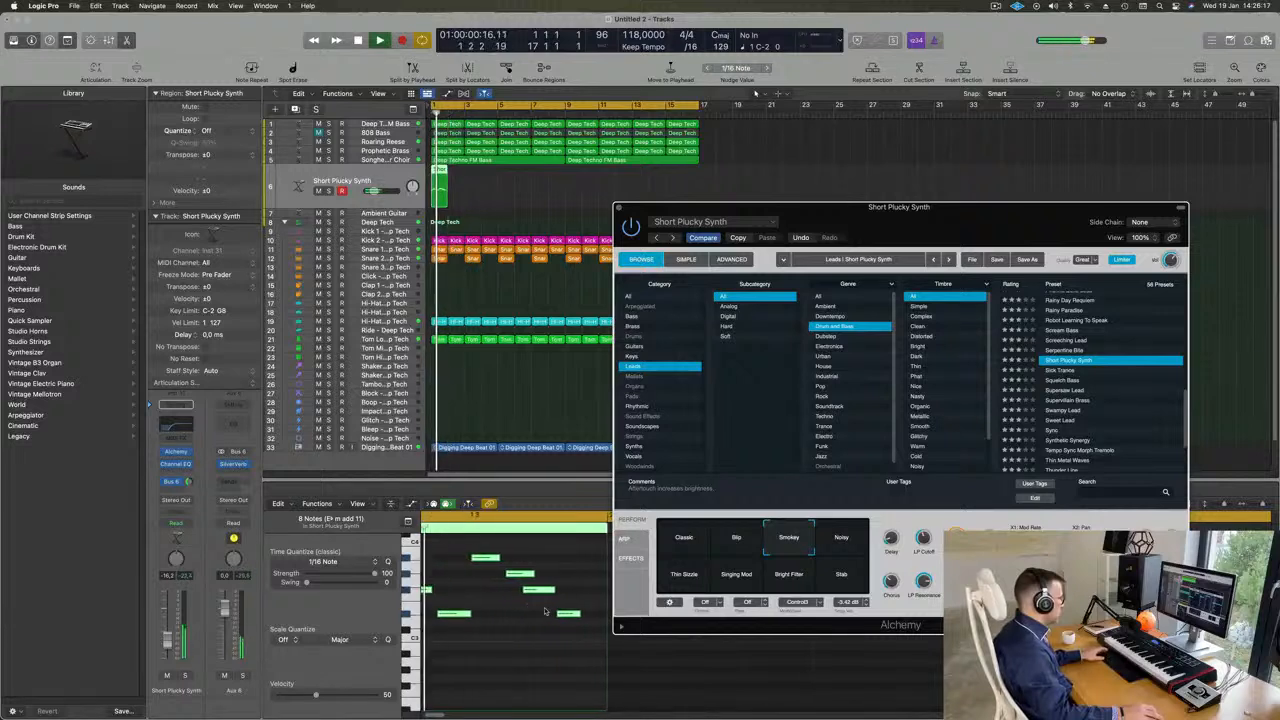
{"action": "left_click_drag", "start_coordinate": [569, 606], "coordinate": [552, 627]}
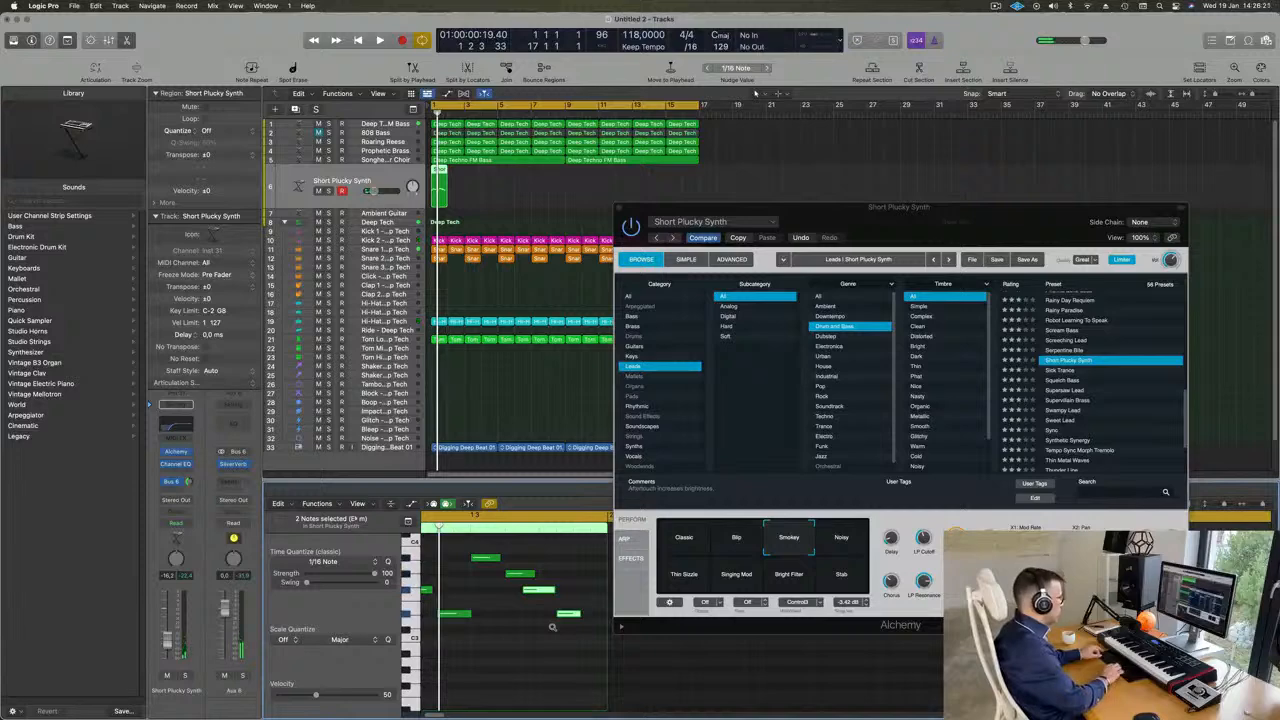
{"action": "key", "text": "v"}
{"action": "key", "text": "space"}
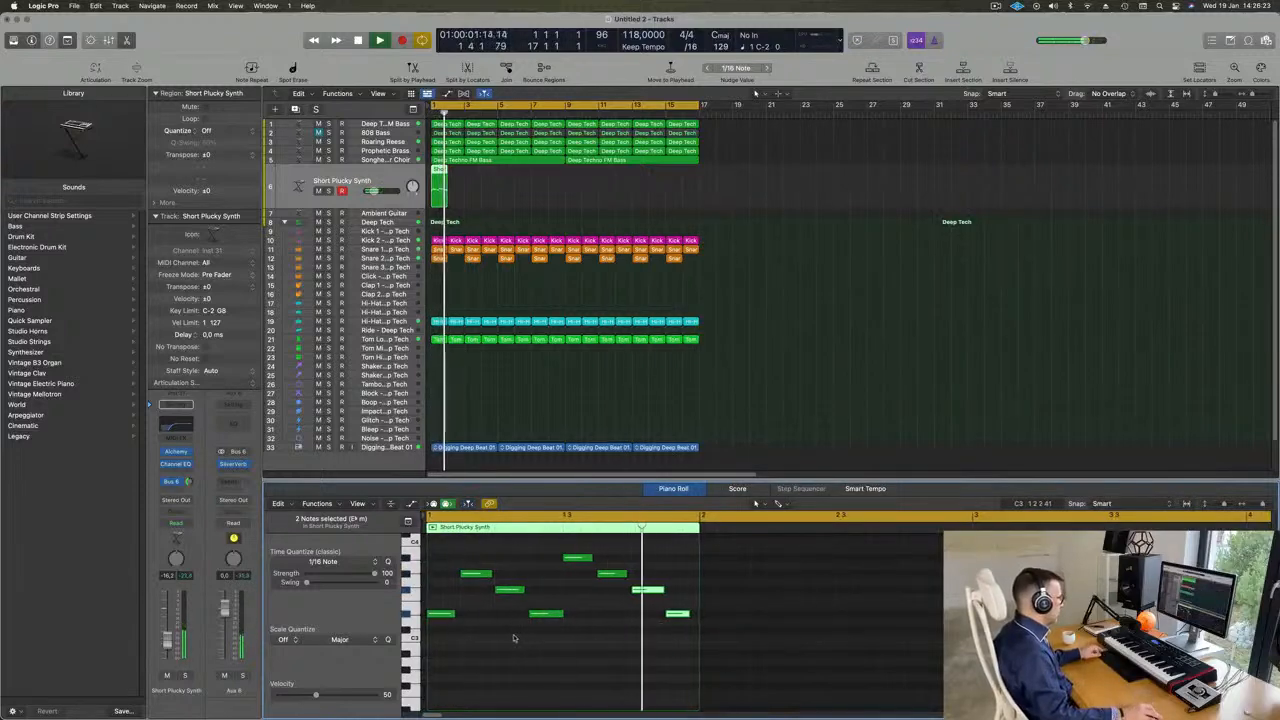
{"action": "key", "text": "space"}
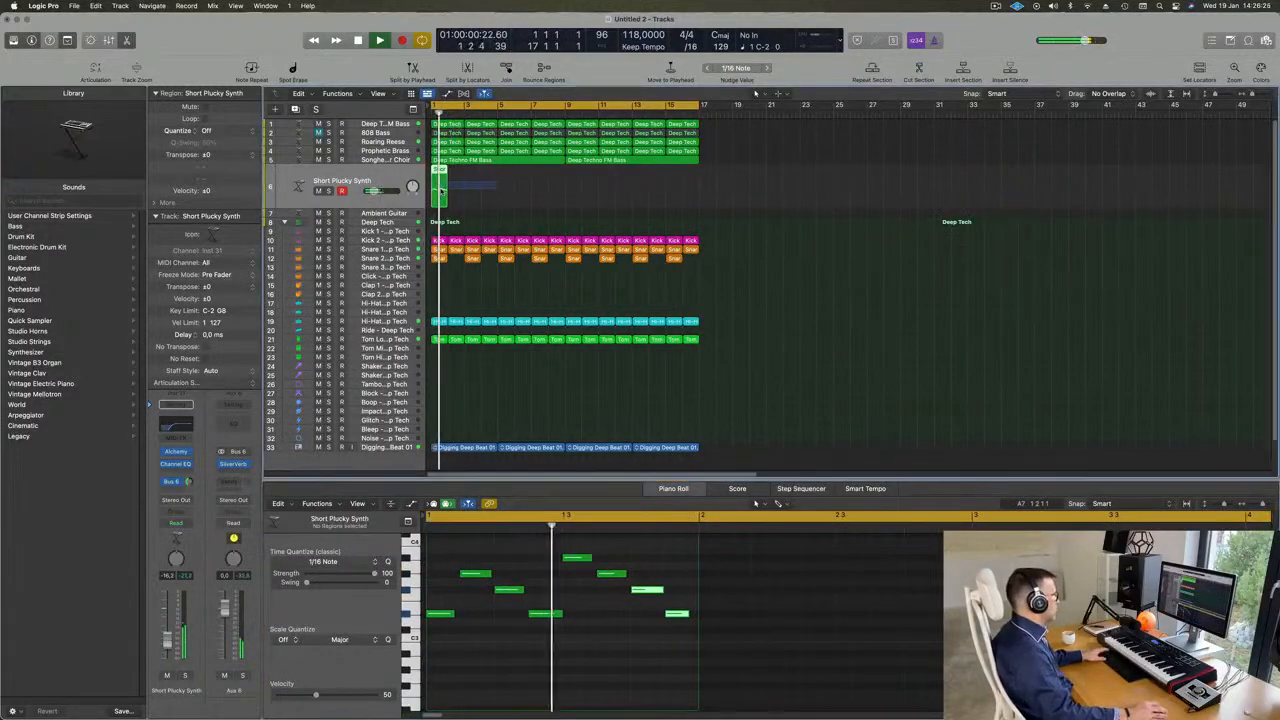
Repeat the one-bar Short Plucky Synth region through bar 16 and lower its track volume to about -17.2 dB
{"action": "left_click_drag", "start_coordinate": [447, 170], "coordinate": [698, 170]}
{"action": "key", "text": "space"}
{"action": "left_click", "coordinate": [365, 195]}
{"action": "key", "text": "space"}
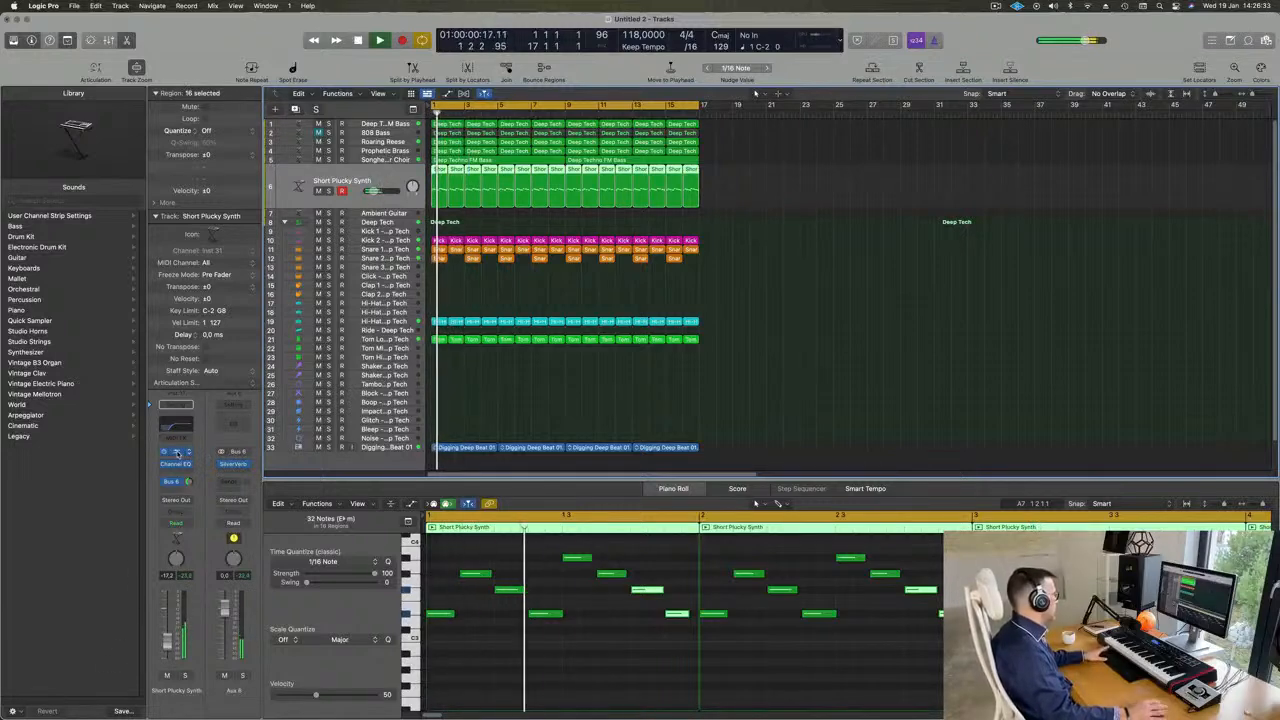
Show Alchemy again, try the Noisy and Stab snapshots and raise the track volume to about -12.4 dB
{"action": "key", "text": "v"}
{"action": "left_click_drag", "start_coordinate": [916, 250], "coordinate": [716, 116]}
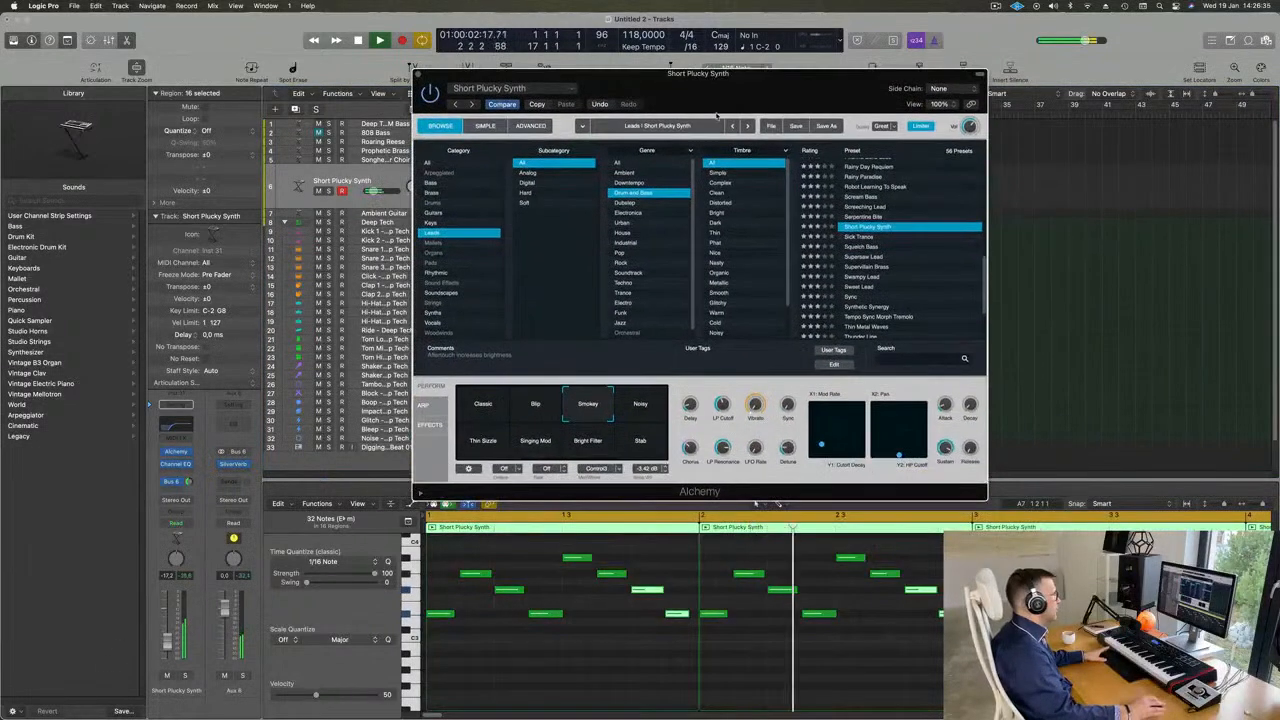
{"action": "left_click", "coordinate": [645, 413]}
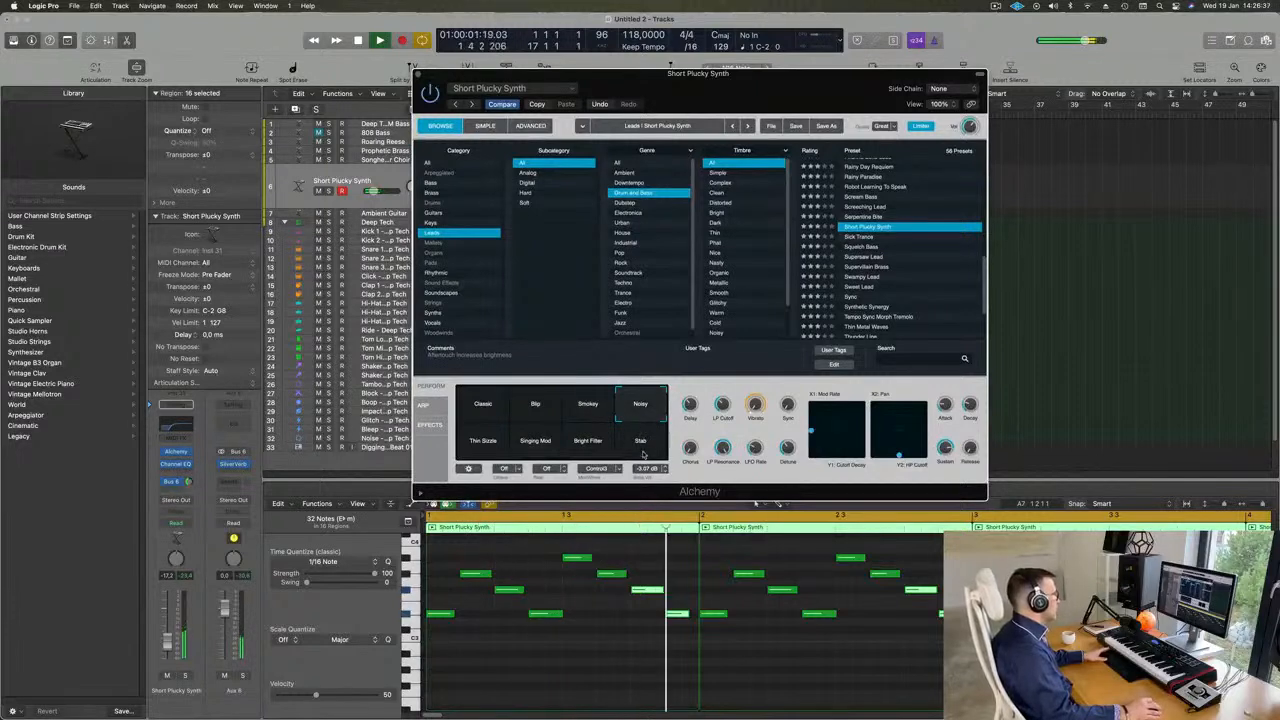
{"action": "left_click", "coordinate": [638, 442]}
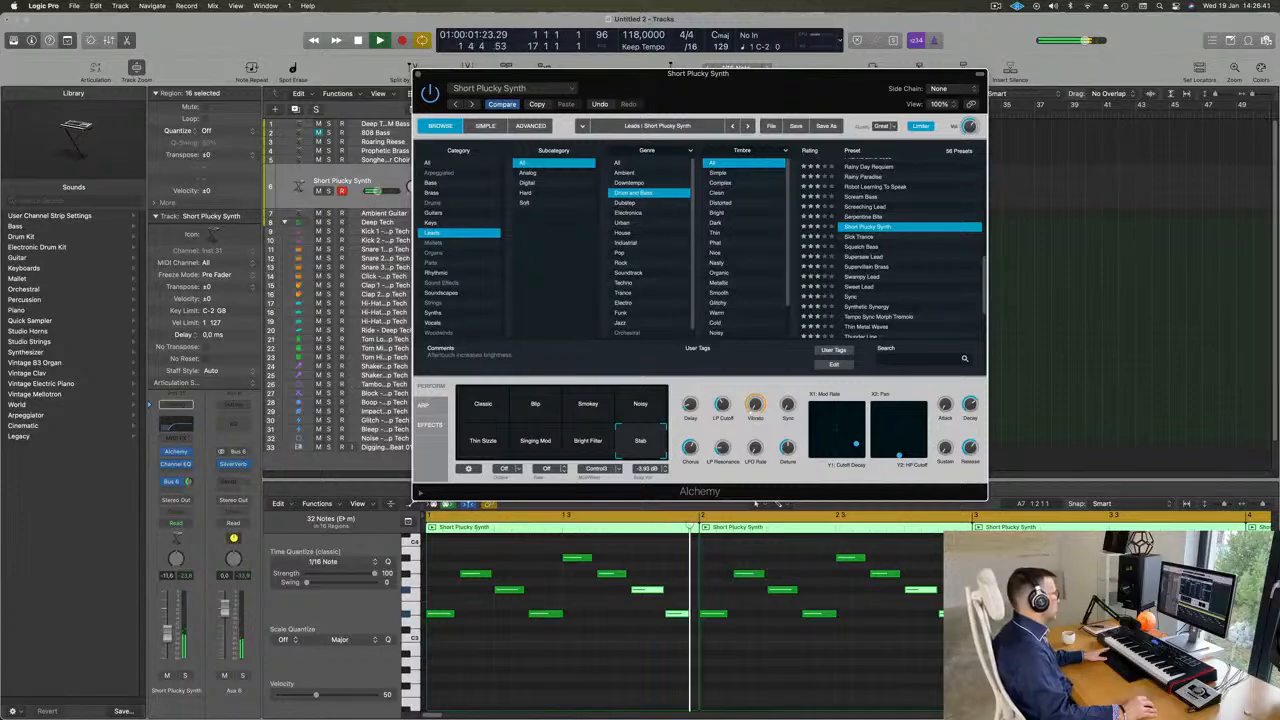
{"action": "left_click", "coordinate": [755, 503]}
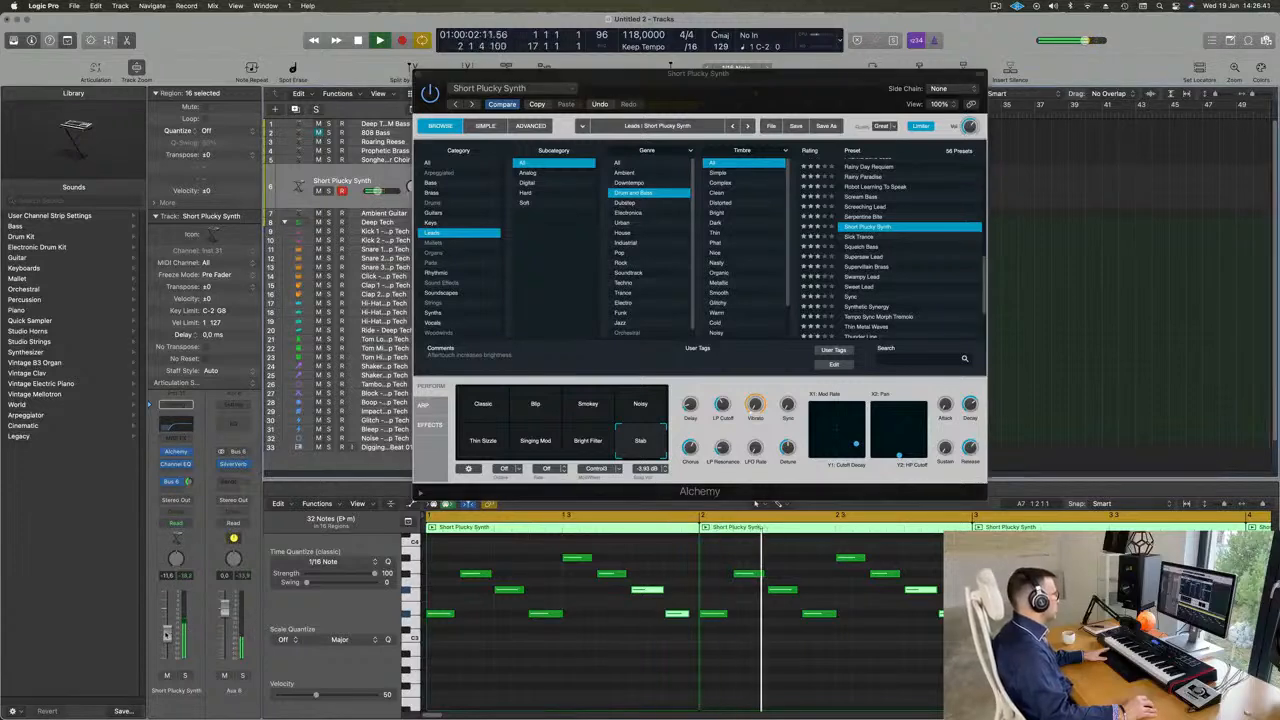
Compare the Bright Filter, Singing Mod, Thin Sizzle, Classic, Blip and Smokey snapshots, then switch Short Plucky Synth to Noisy
{"action": "left_click", "coordinate": [574, 441]}
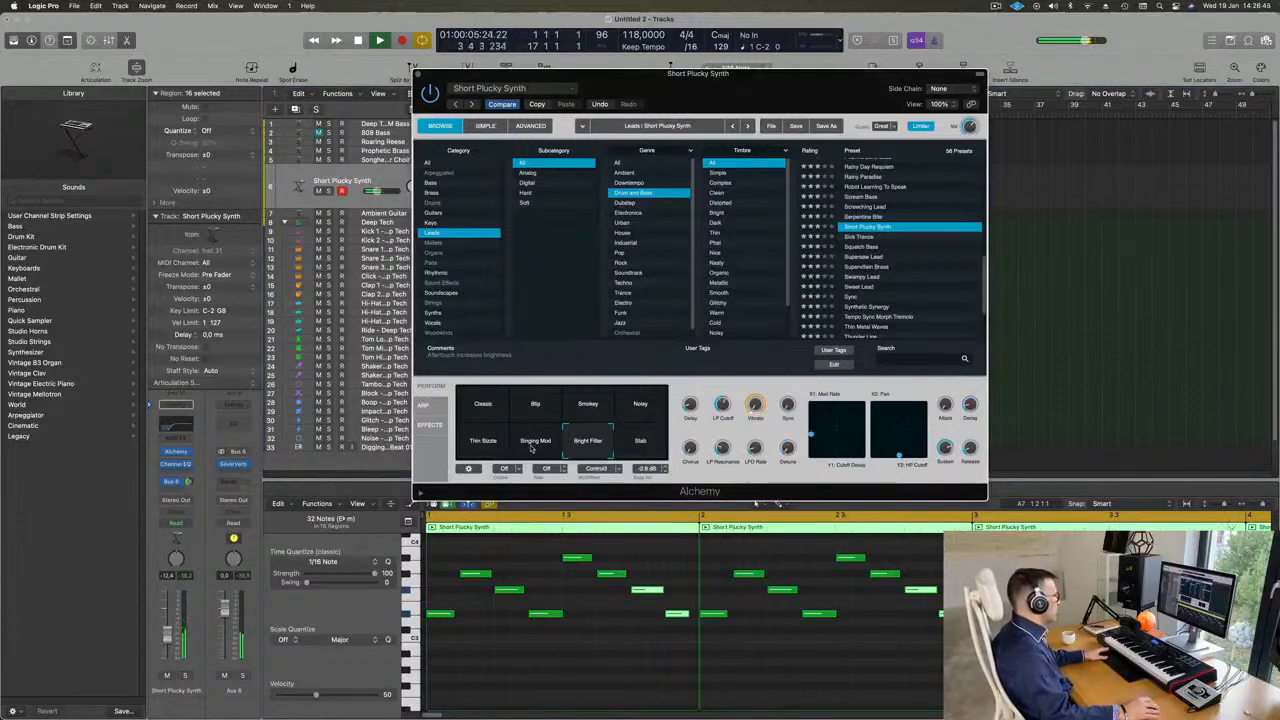
{"action": "left_click", "coordinate": [534, 441]}
{"action": "left_click", "coordinate": [499, 450]}
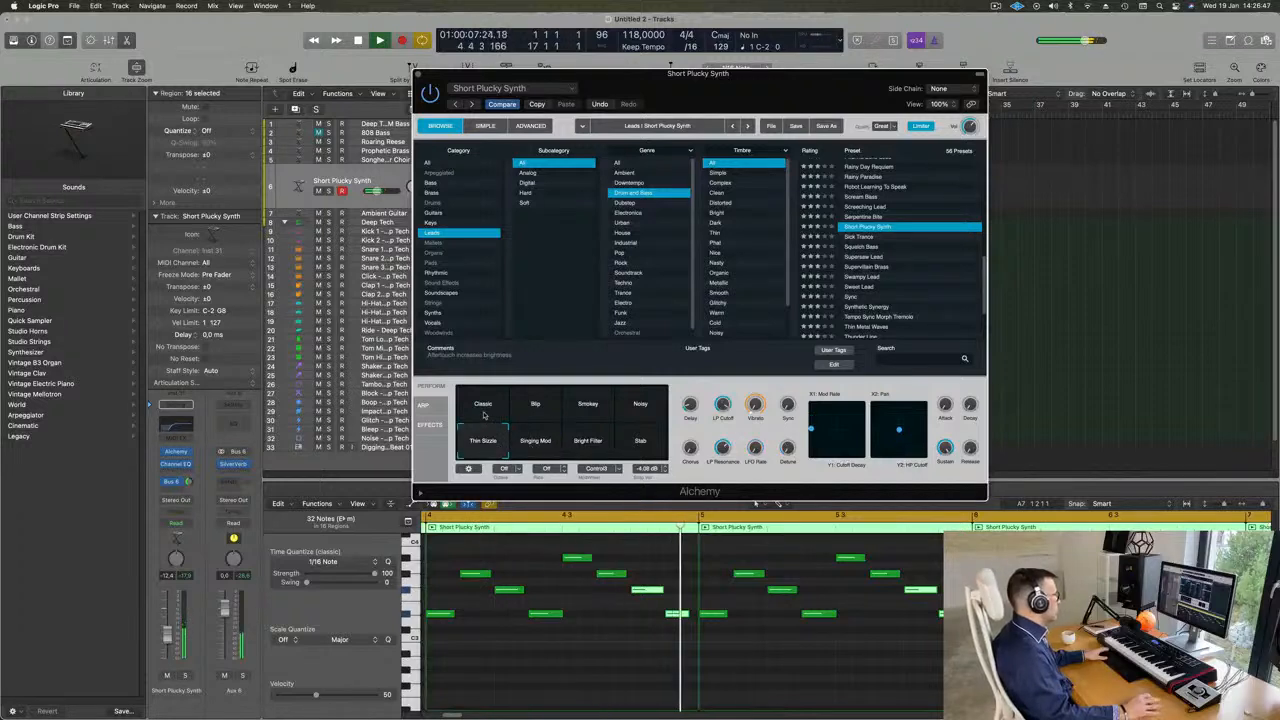
{"action": "left_click", "coordinate": [481, 396]}
{"action": "left_click", "coordinate": [531, 397]}
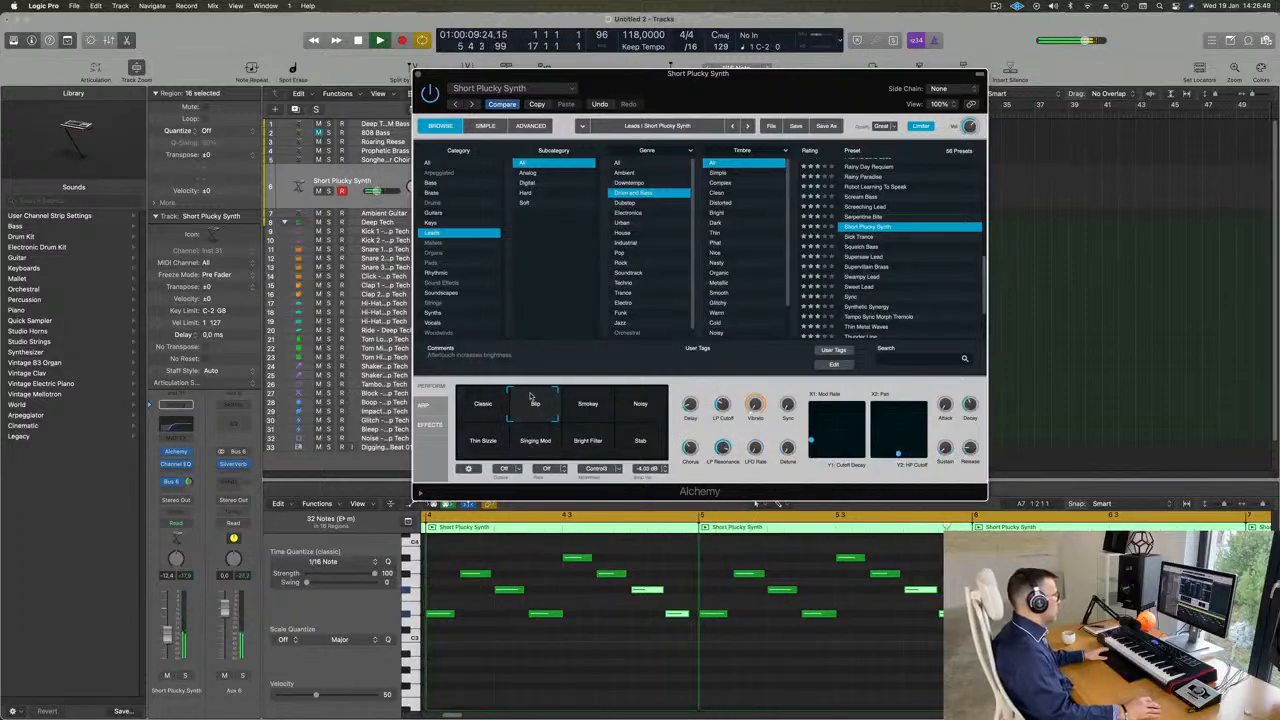
{"action": "left_click", "coordinate": [590, 402]}
{"action": "left_click", "coordinate": [652, 401]}
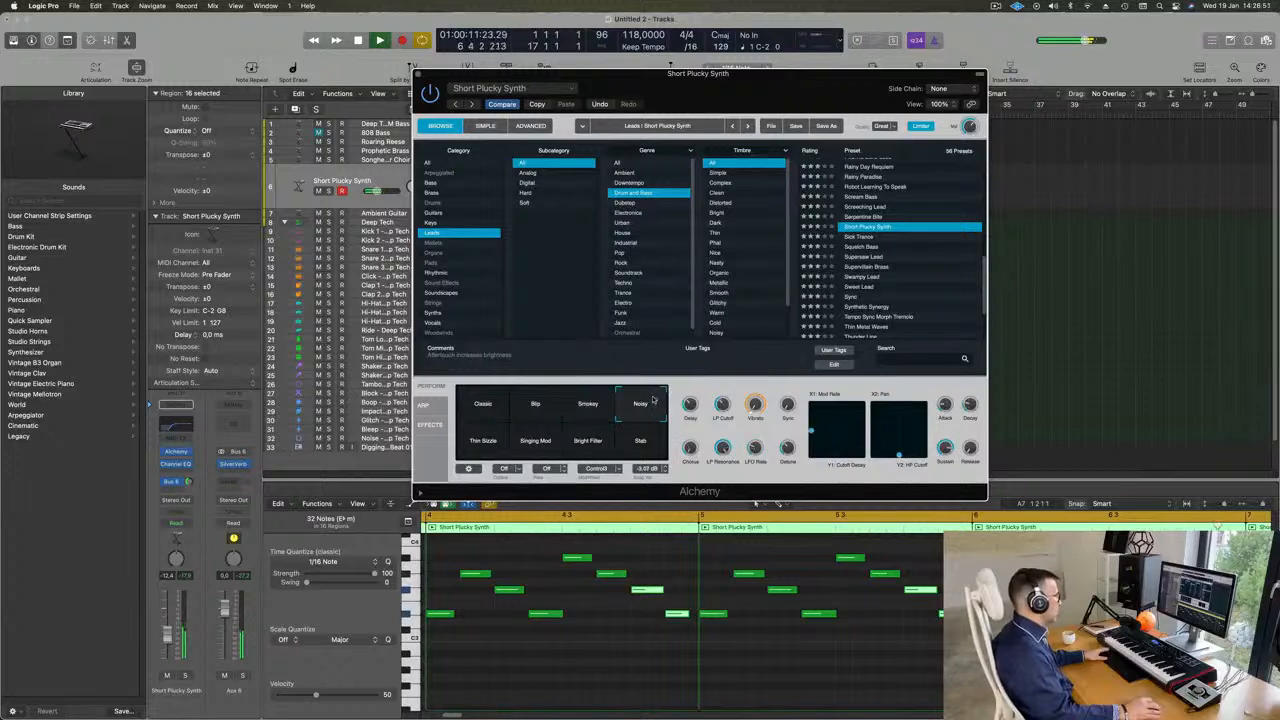
Blend the Smokey, Noisy, Bright Filter and Stab snapshots of Short Plucky Synth, adjusting its Bus 6 send and raising its volume to about -11 dB
{"action": "left_click_drag", "start_coordinate": [630, 404], "coordinate": [612, 412]}
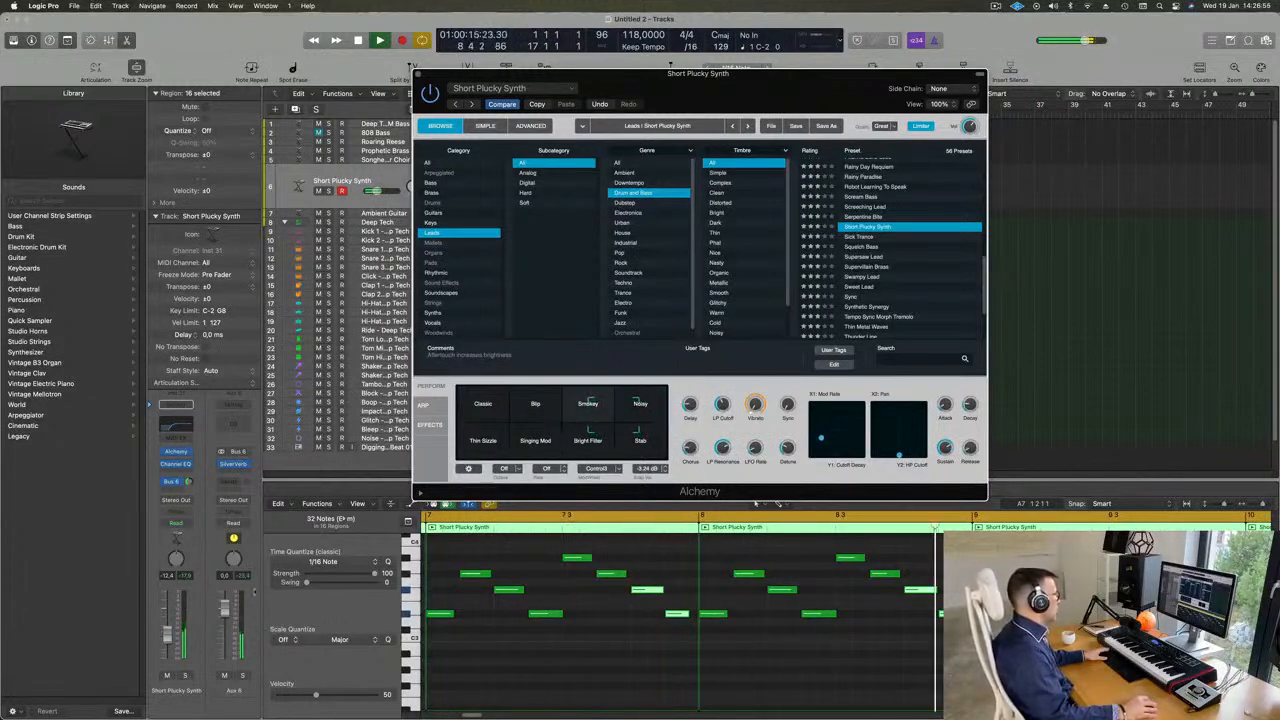
{"action": "left_click", "coordinate": [756, 504]}
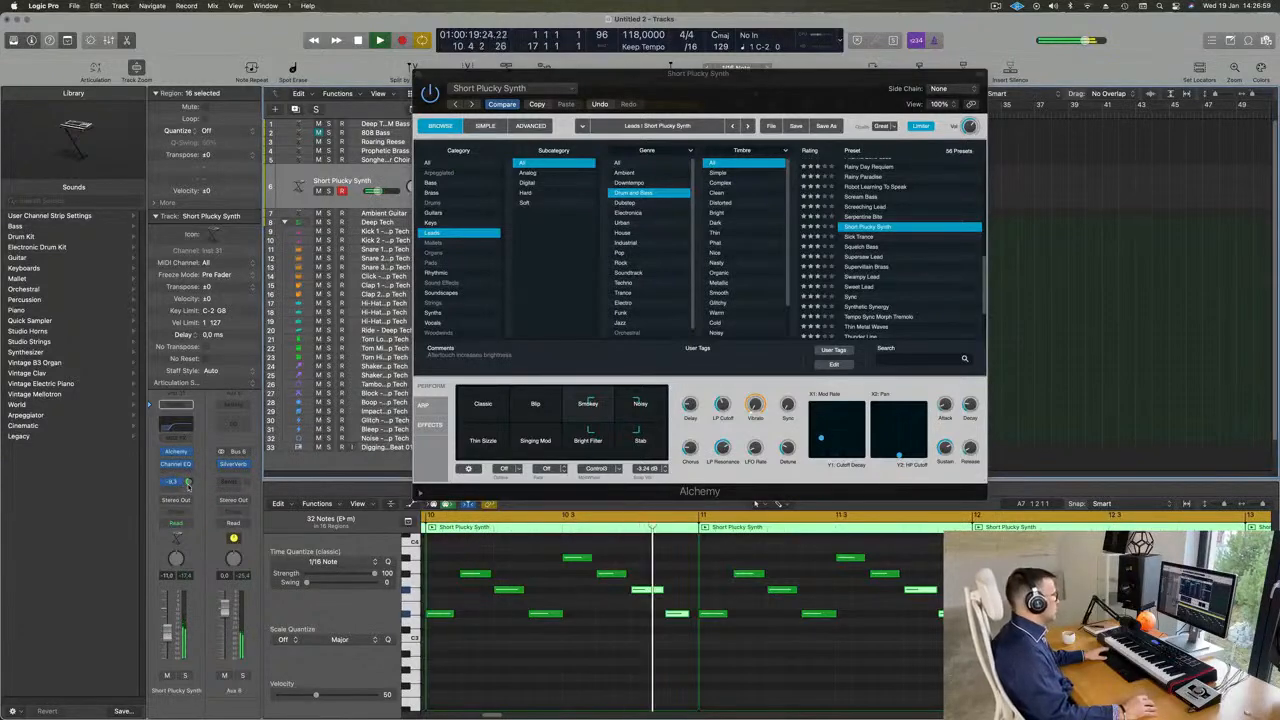
{"action": "left_click_drag", "start_coordinate": [779, 76], "coordinate": [1066, 96]}
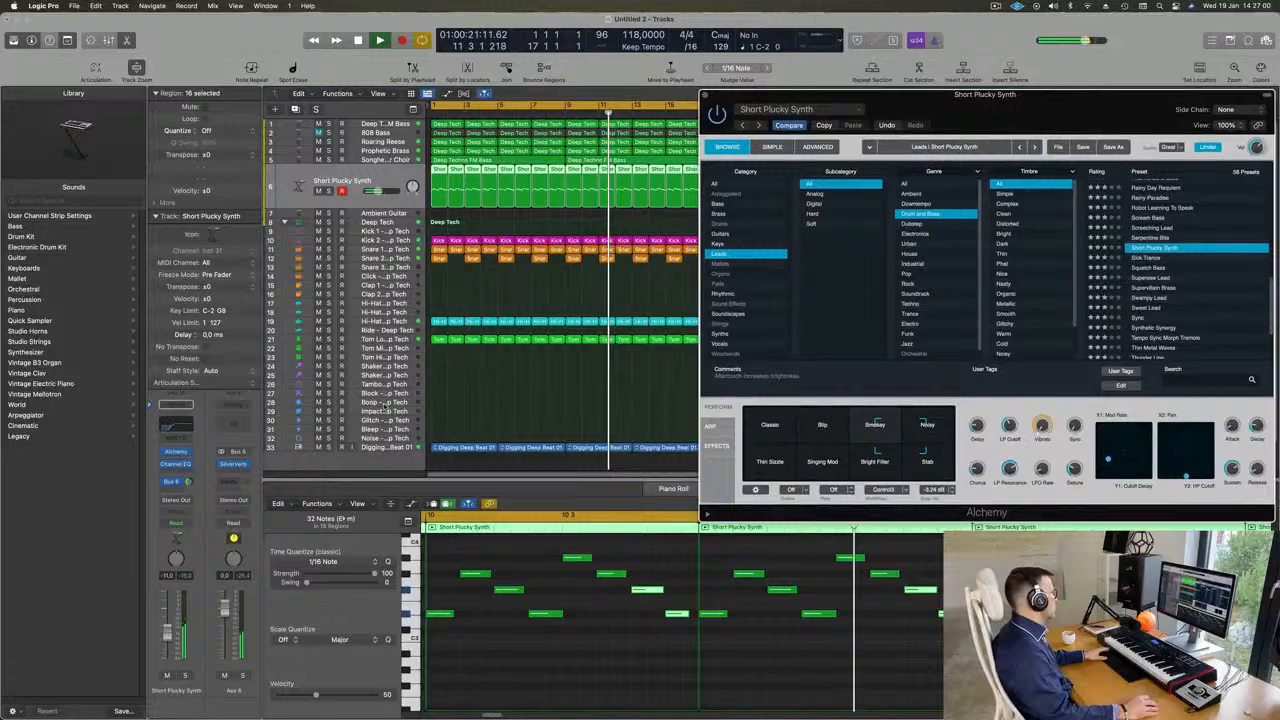
Insert a Compressor on the Short Plucky Synth track and side-chain it to Kick 2 - Deep Tech (Inst 3)
{"action": "left_click", "coordinate": [178, 474]}
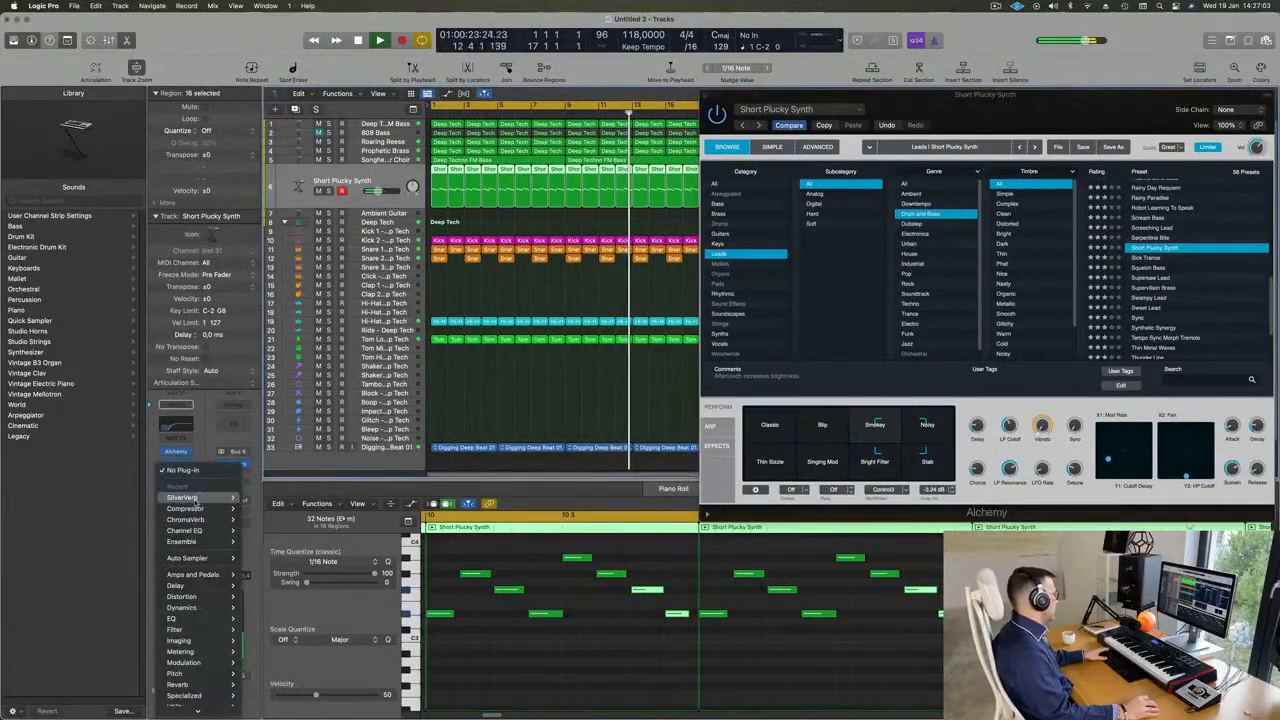
{"action": "left_click", "coordinate": [258, 509]}
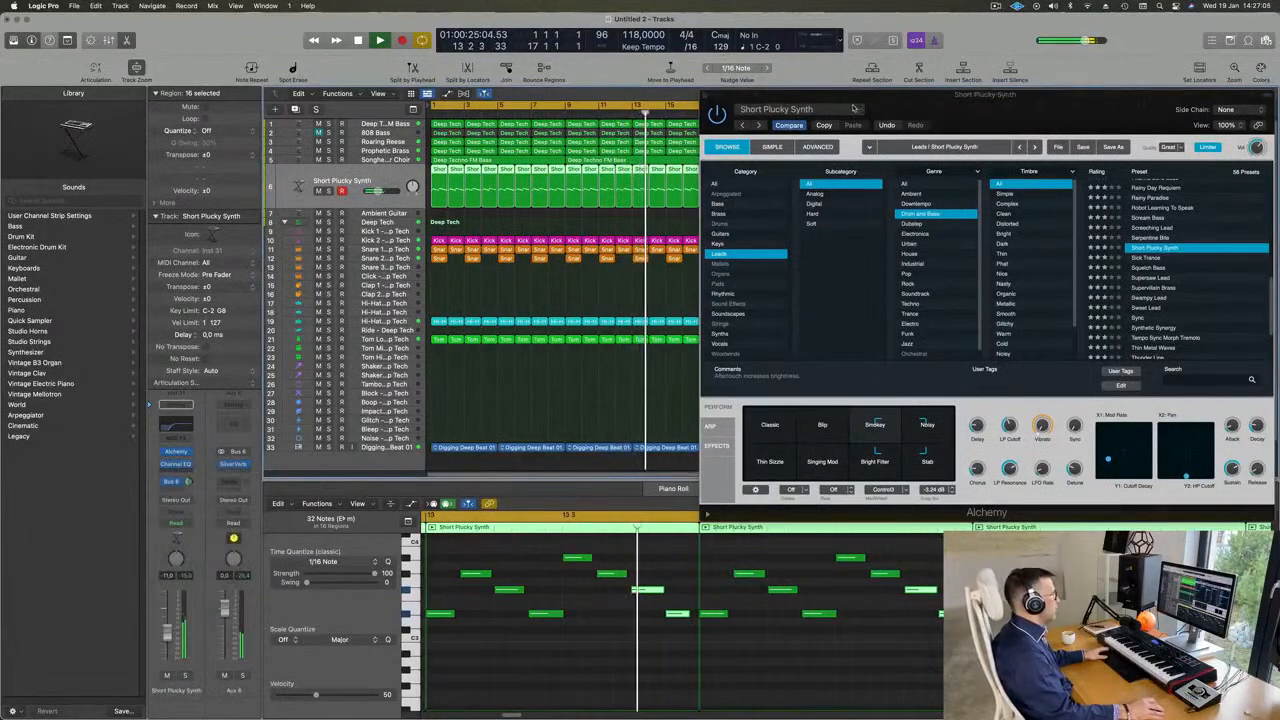
{"action": "left_click", "coordinate": [910, 155]}
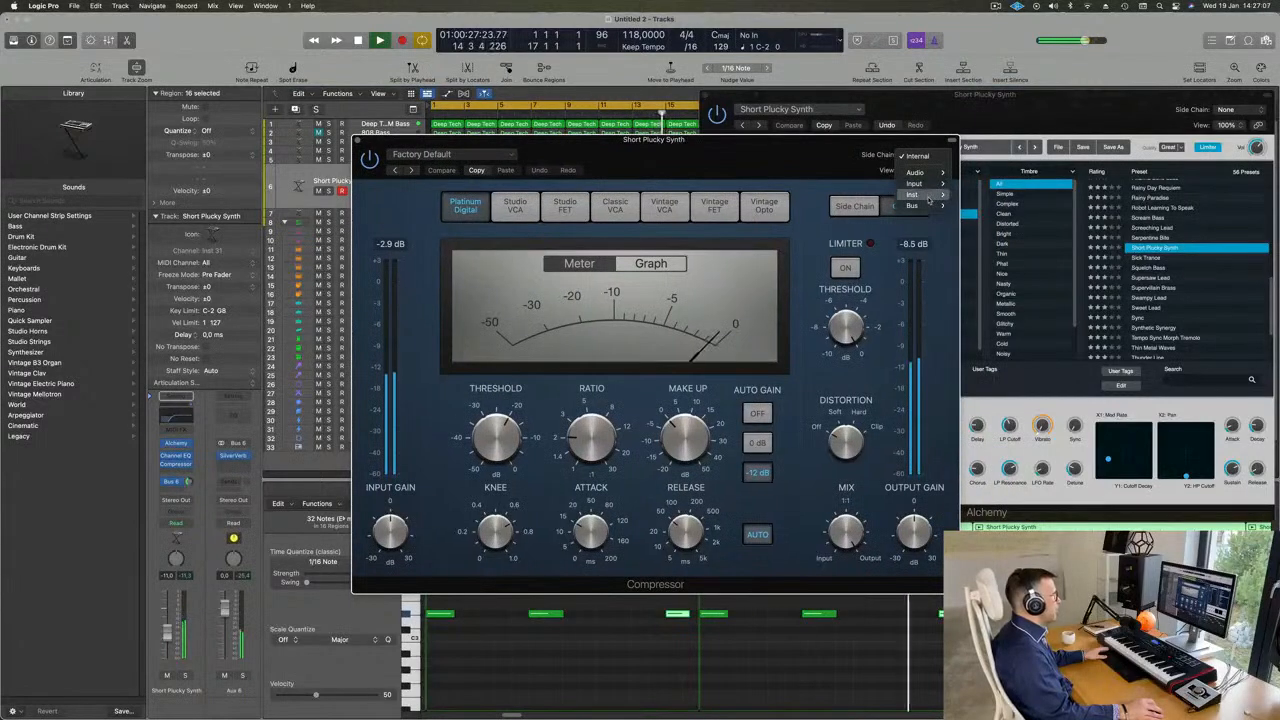
{"action": "mouse_move", "coordinate": [930, 197]}
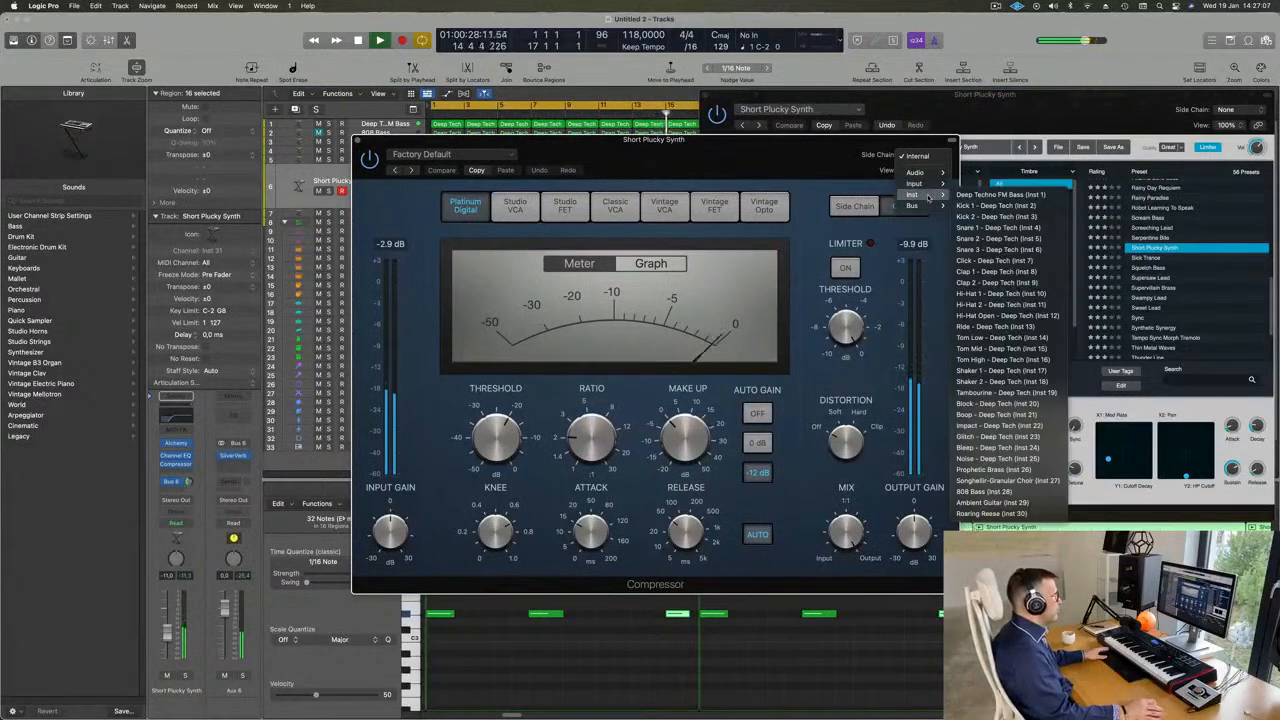
{"action": "left_click", "coordinate": [996, 216]}
{"action": "left_click_drag", "start_coordinate": [767, 149], "coordinate": [879, 146]}
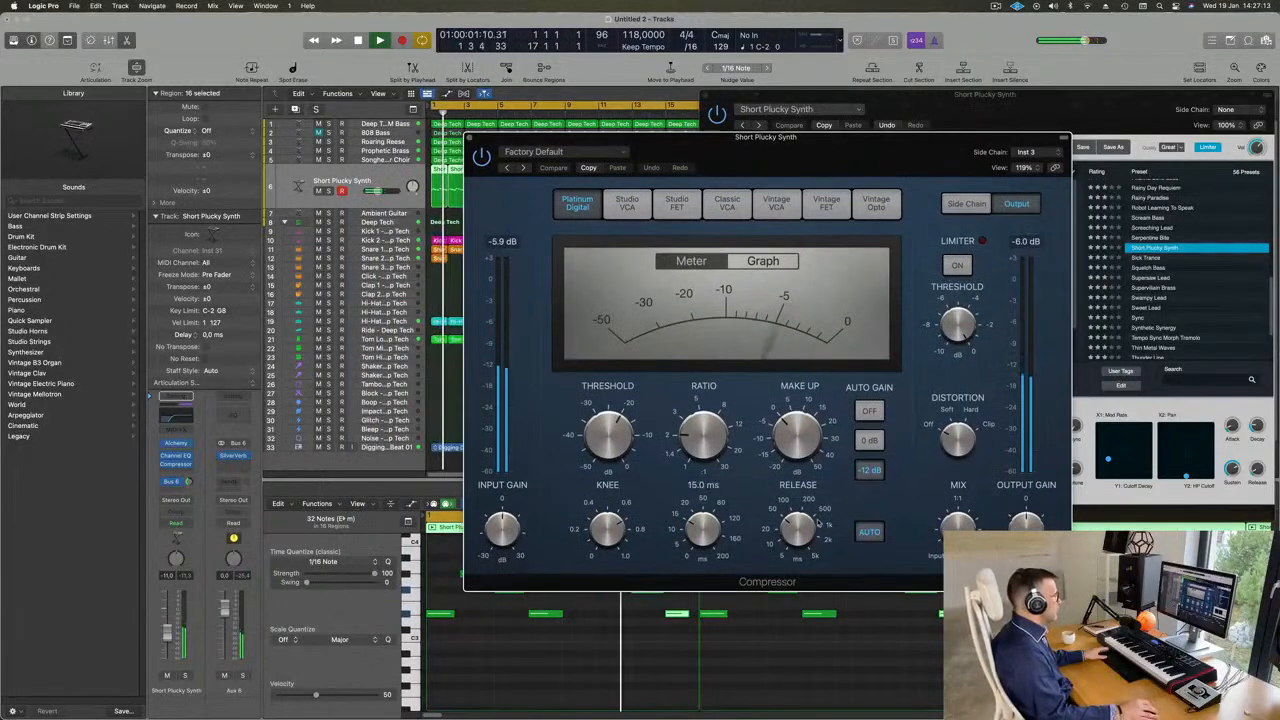
Set the Compressor ratio to about 4.1:1 with auto release off, and raise the Short Plucky Synth track volume to about -8.8 dB
{"action": "mouse_move", "coordinate": [797, 551]}
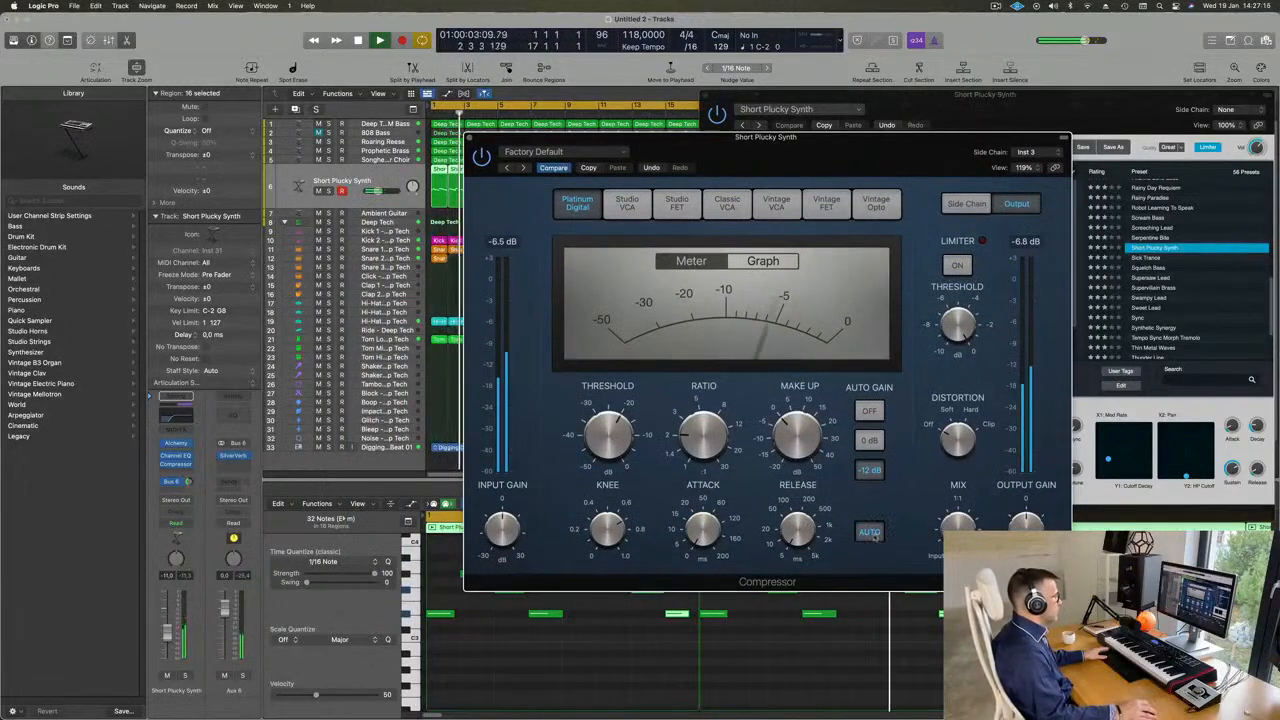
{"action": "mouse_move", "coordinate": [687, 432]}
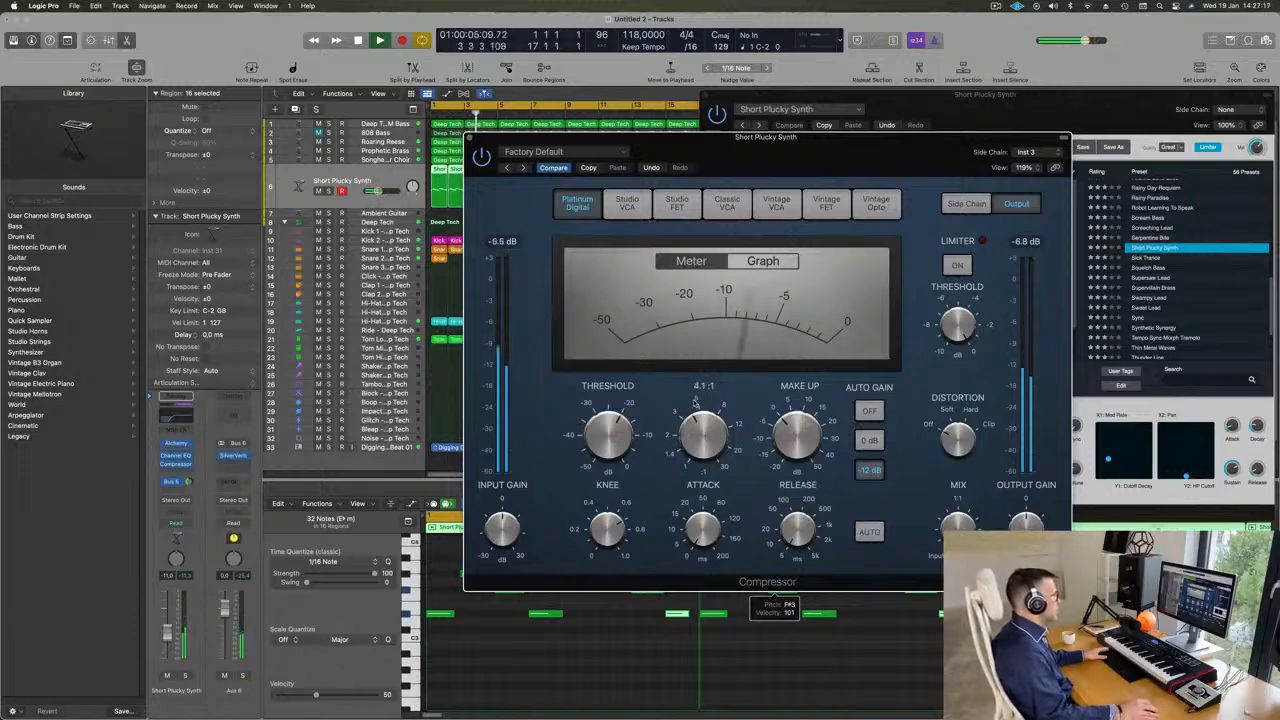
{"action": "mouse_move", "coordinate": [630, 428]}
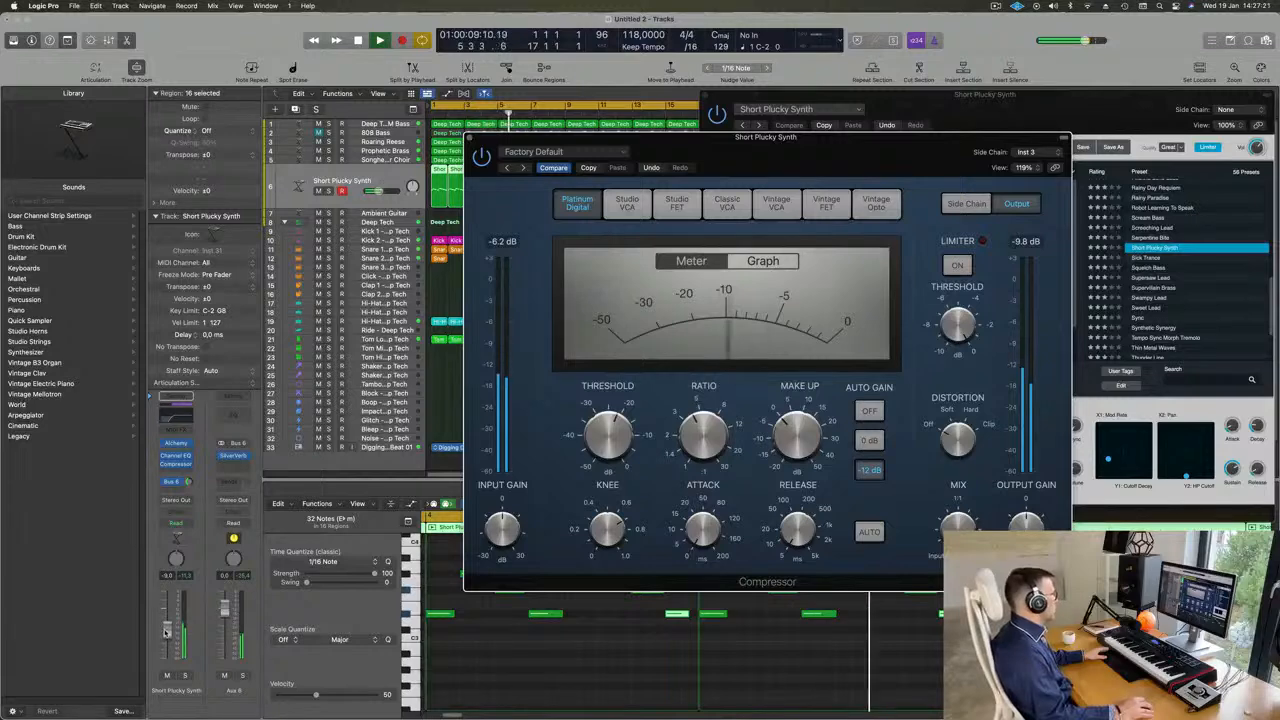
{"action": "left_click", "coordinate": [494, 117]}
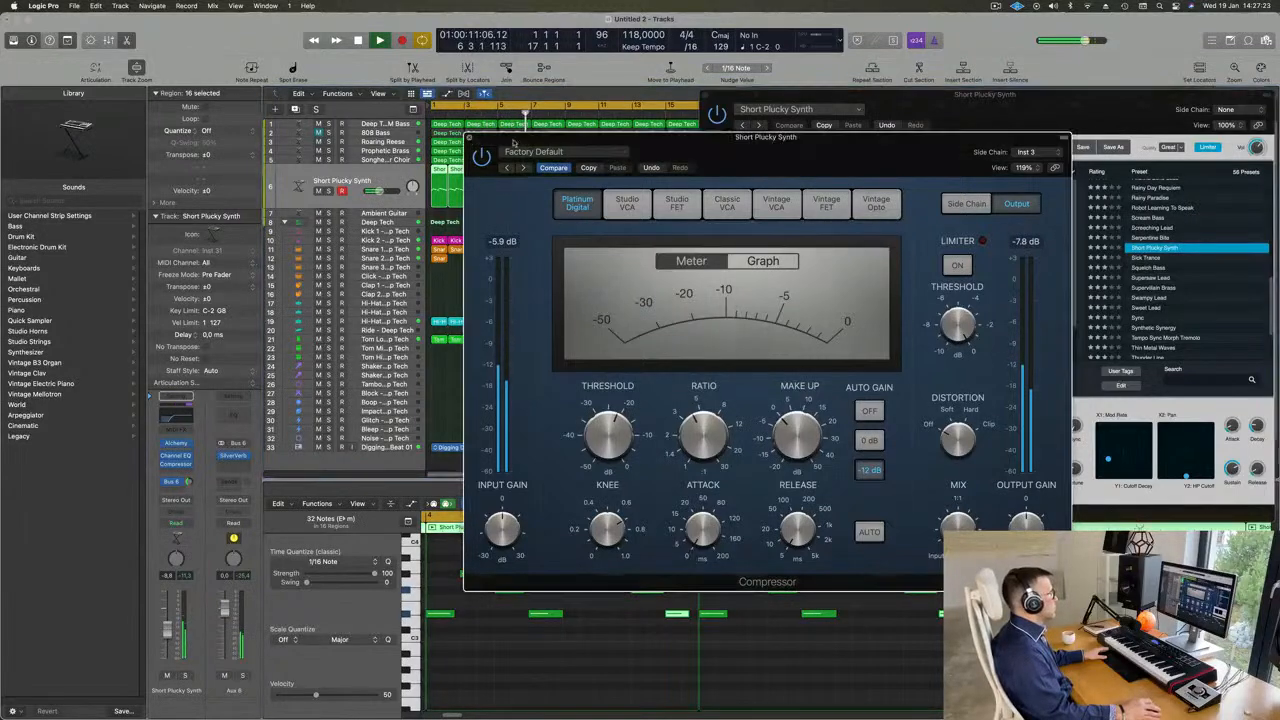
{"action": "left_click", "coordinate": [470, 140]}
{"action": "left_click_drag", "start_coordinate": [707, 96], "coordinate": [561, 194]}
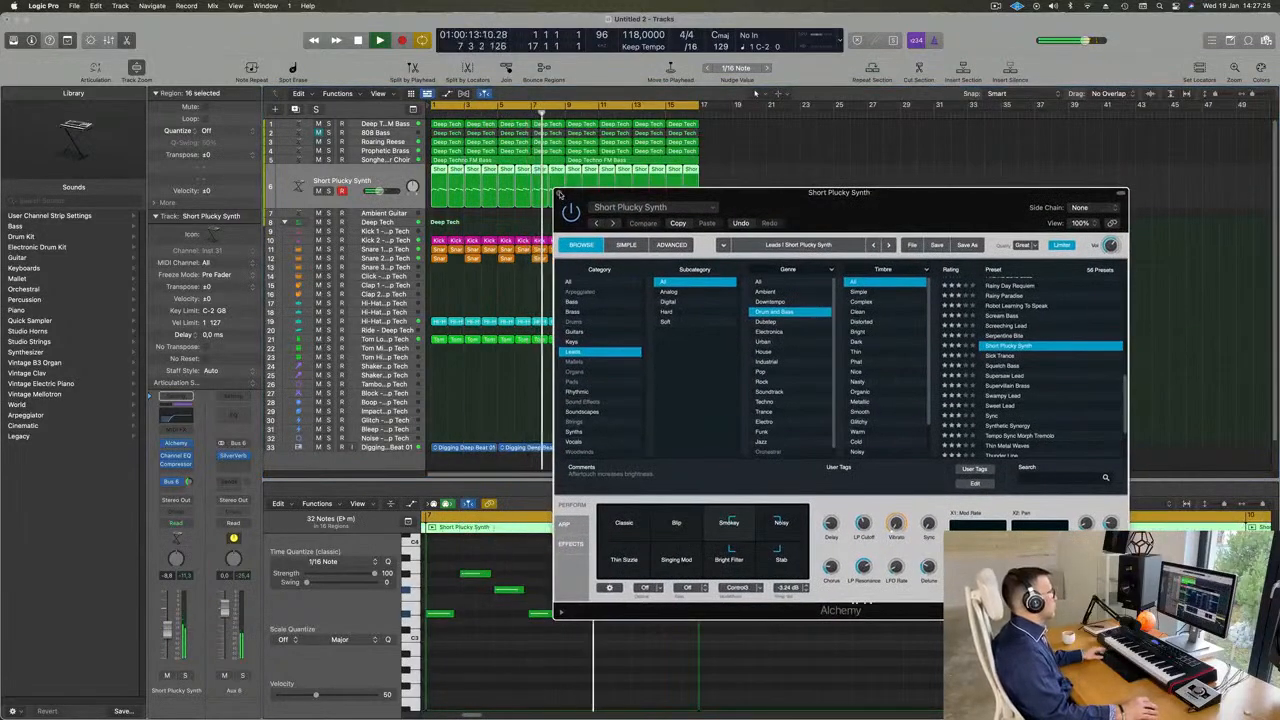
{"action": "left_click", "coordinate": [561, 195]}
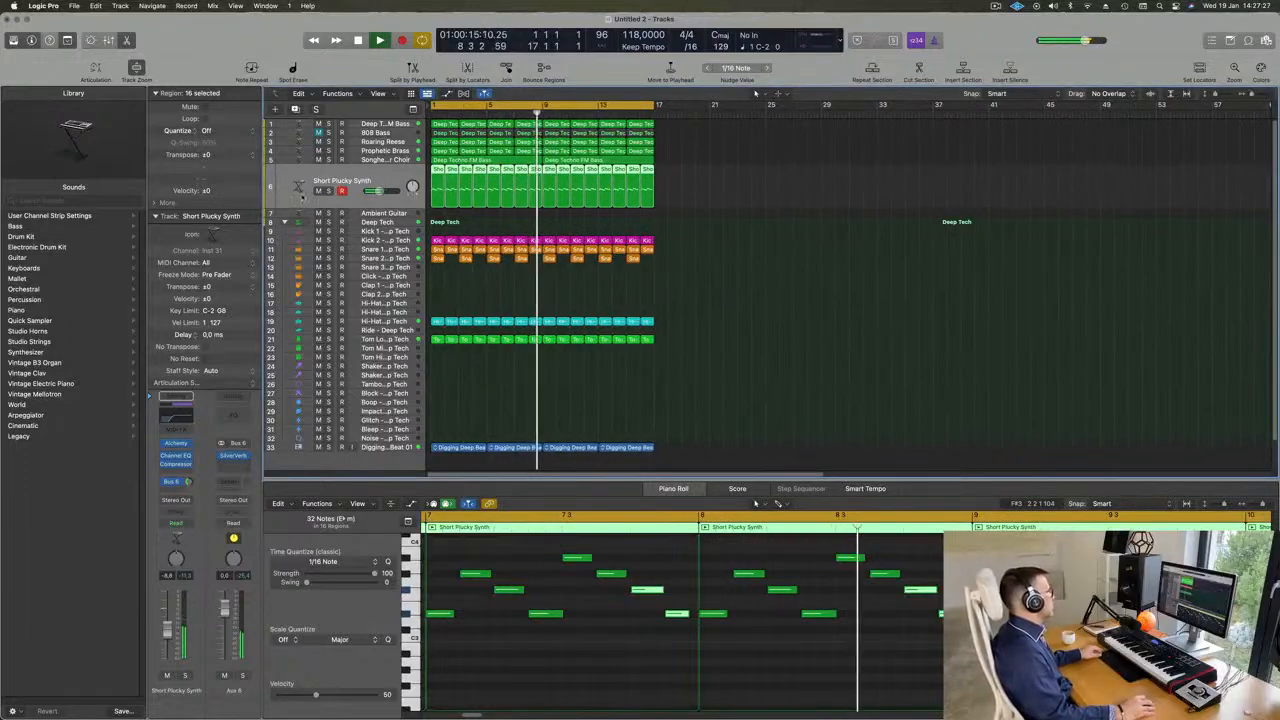
Mute the Deep Techno FM Bass, Roaring Reese, Prophetic Brass and Songhellir-Granular Choir tracks to hear Short Plucky Synth with the drums
{"action": "left_click", "coordinate": [318, 132]}
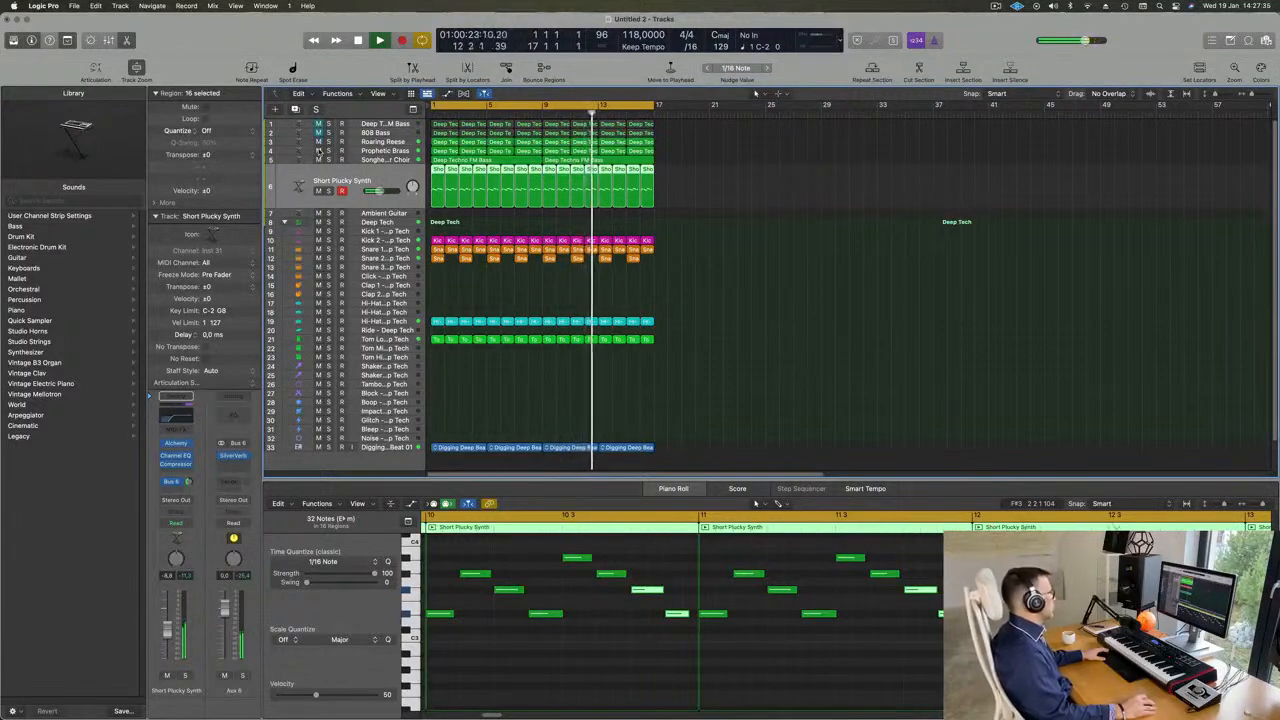
{"action": "left_click", "coordinate": [318, 150]}
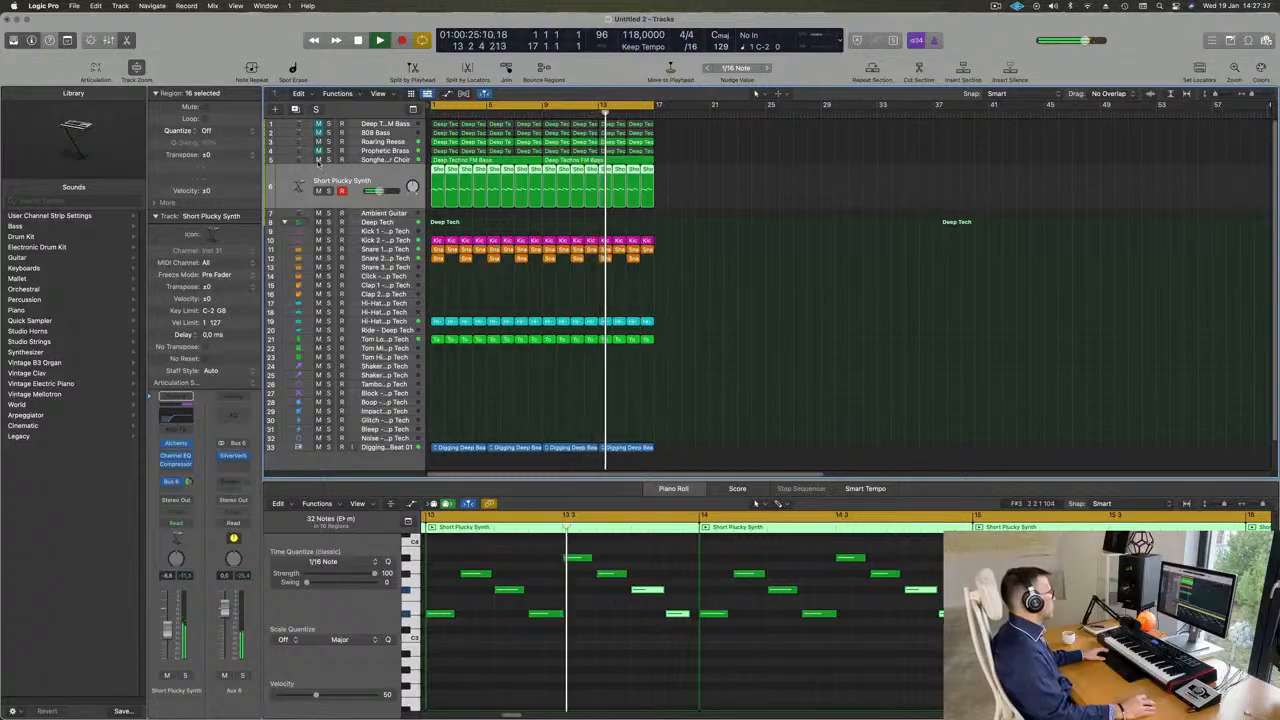
{"action": "left_click", "coordinate": [318, 159]}
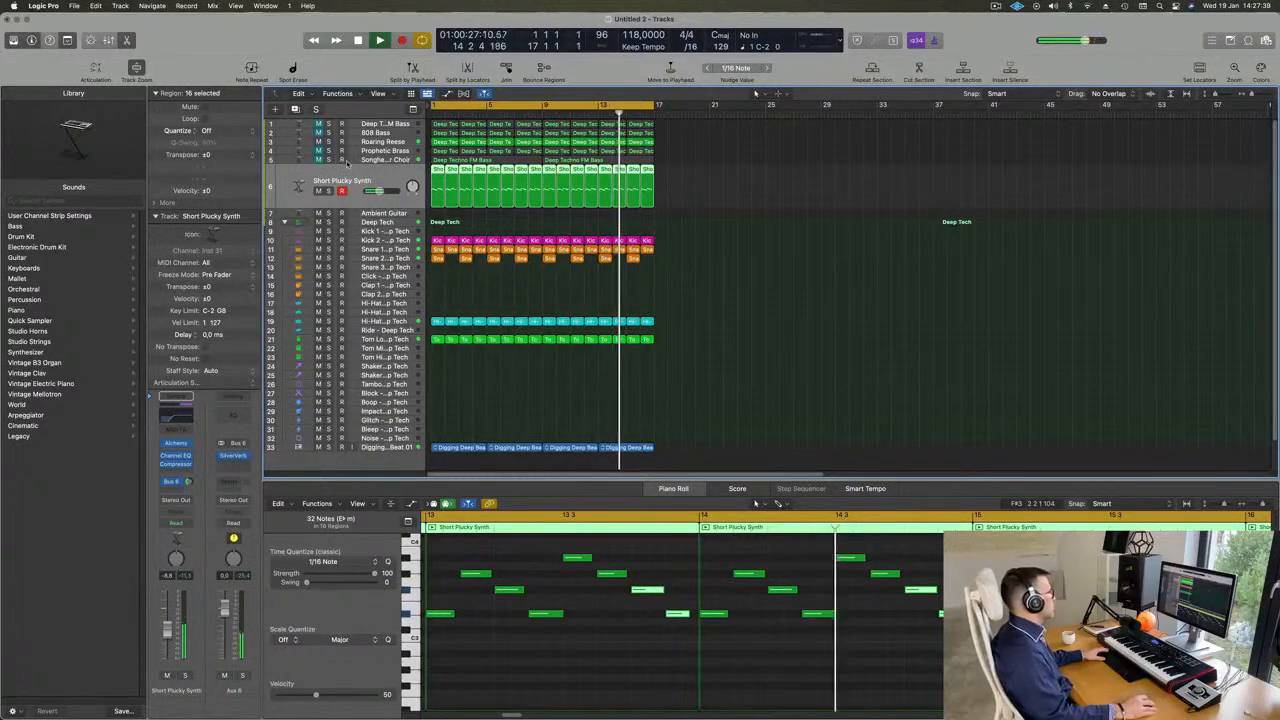
{"action": "key", "text": "super+Left"}
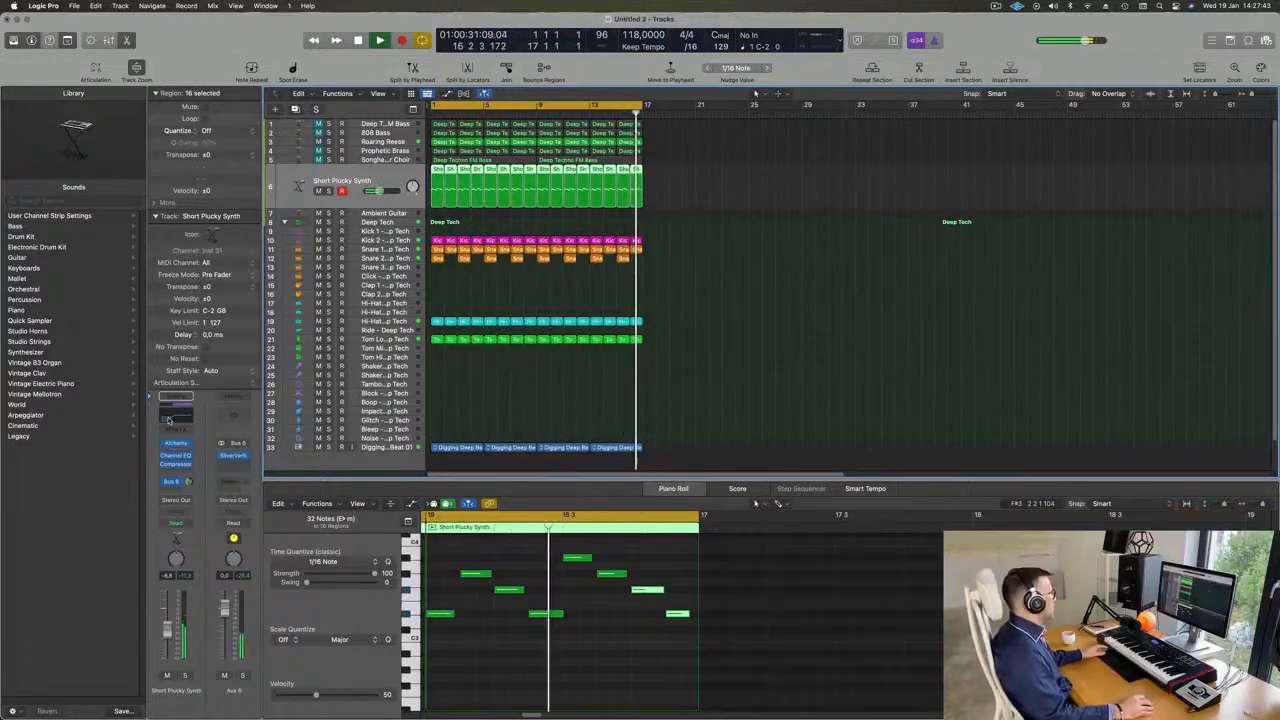
Shift the low-cut band of the Short Plucky Synth Channel EQ to just below 300 Hz
{"action": "left_click", "coordinate": [175, 456]}
{"action": "left_click_drag", "start_coordinate": [735, 368], "coordinate": [708, 346]}
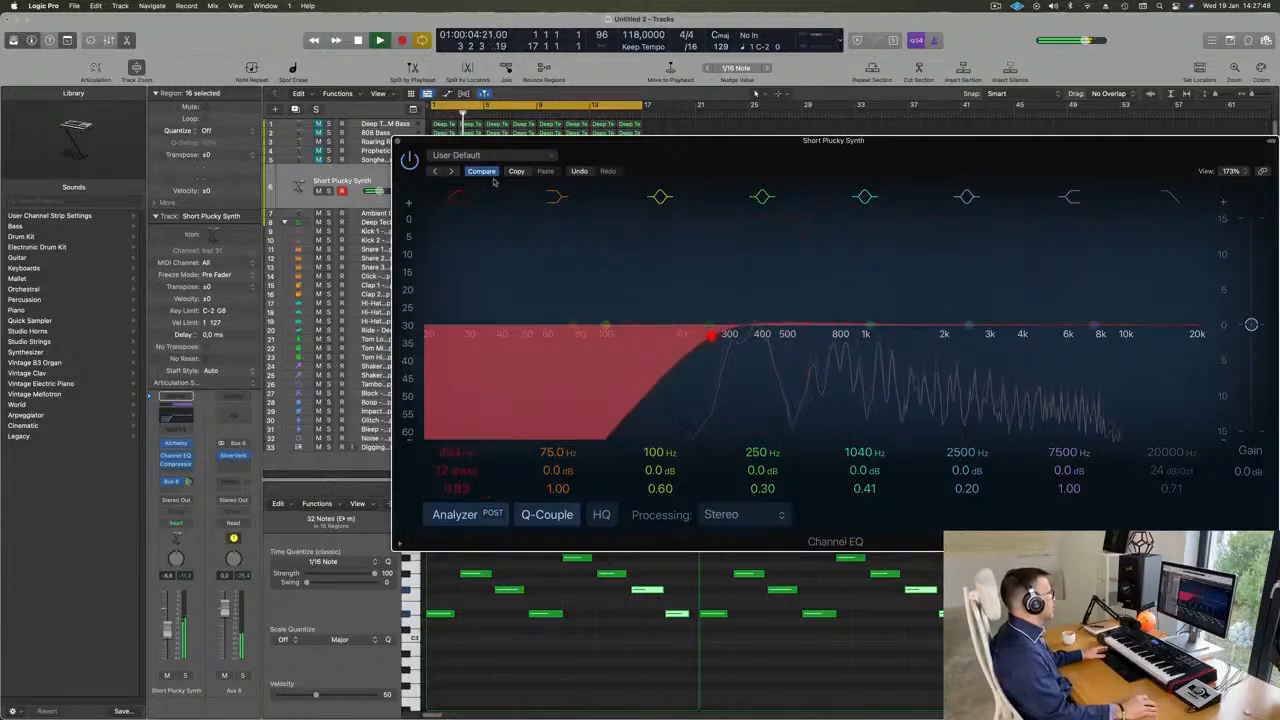
{"action": "left_click", "coordinate": [397, 142]}
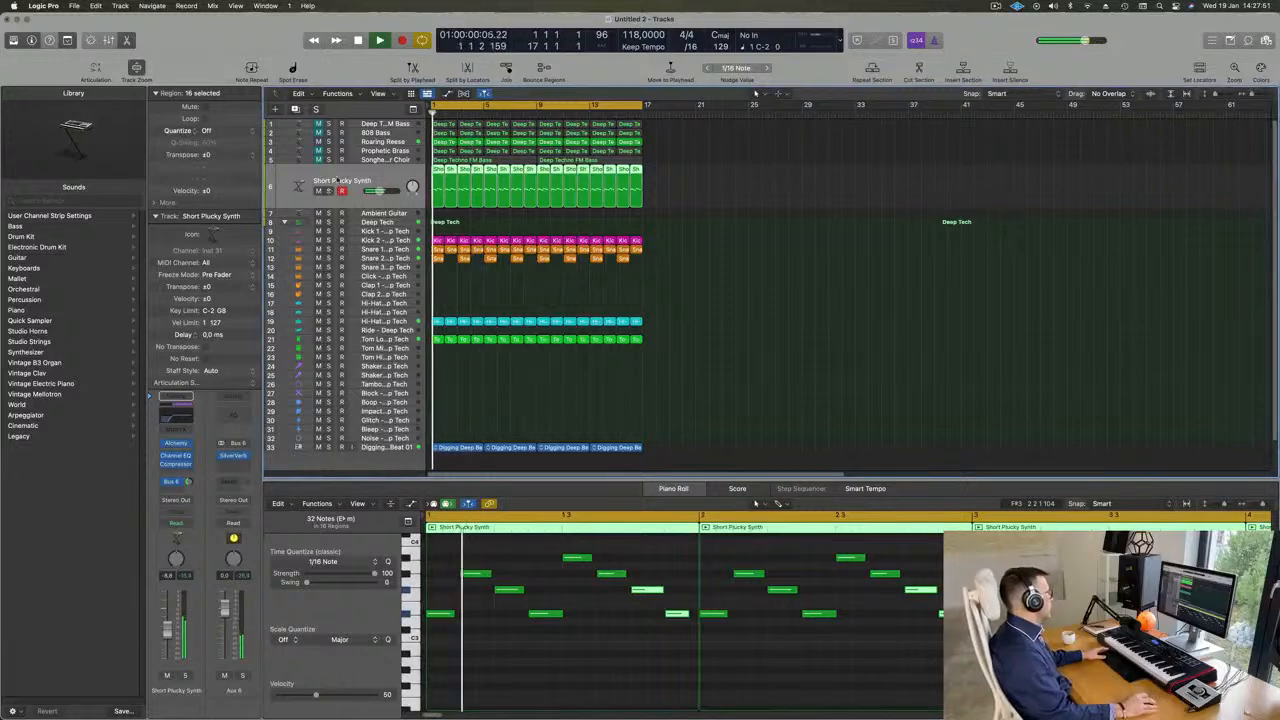
Unmute the Roaring Reese and Songhellir-Granular Choir tracks during playback
{"action": "left_click", "coordinate": [260, 156]}
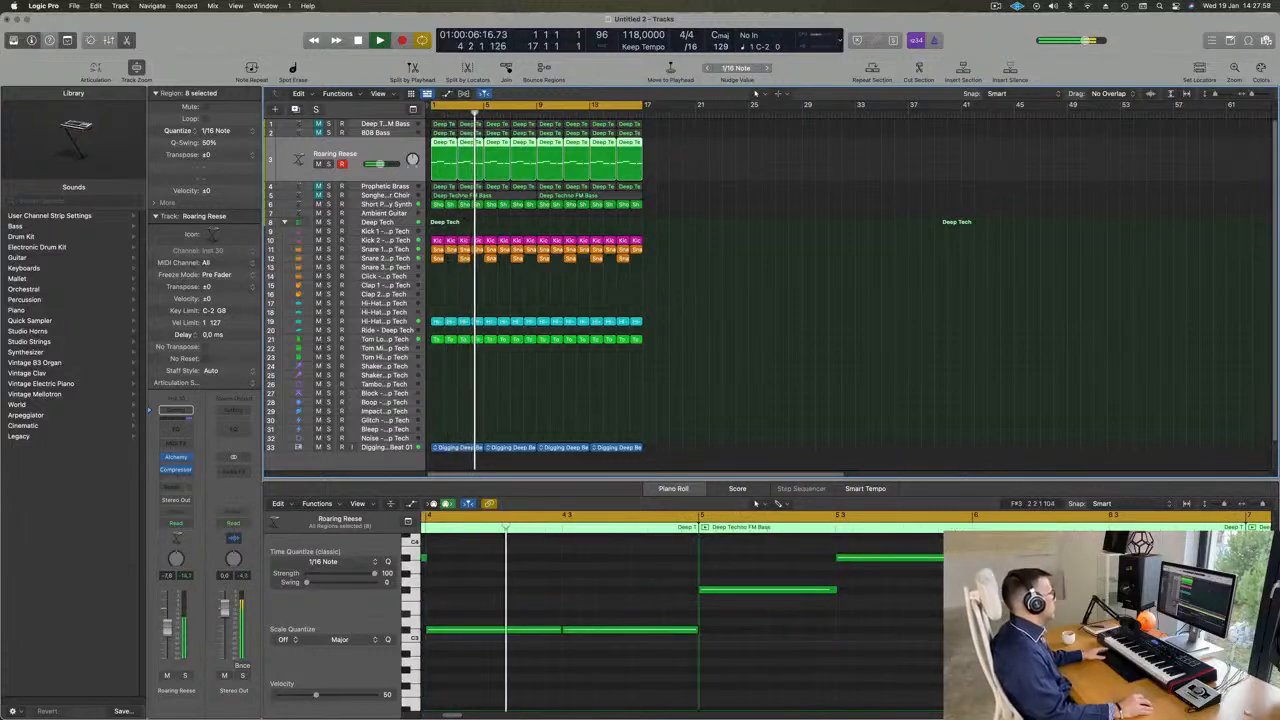
{"action": "left_click", "coordinate": [290, 181]}
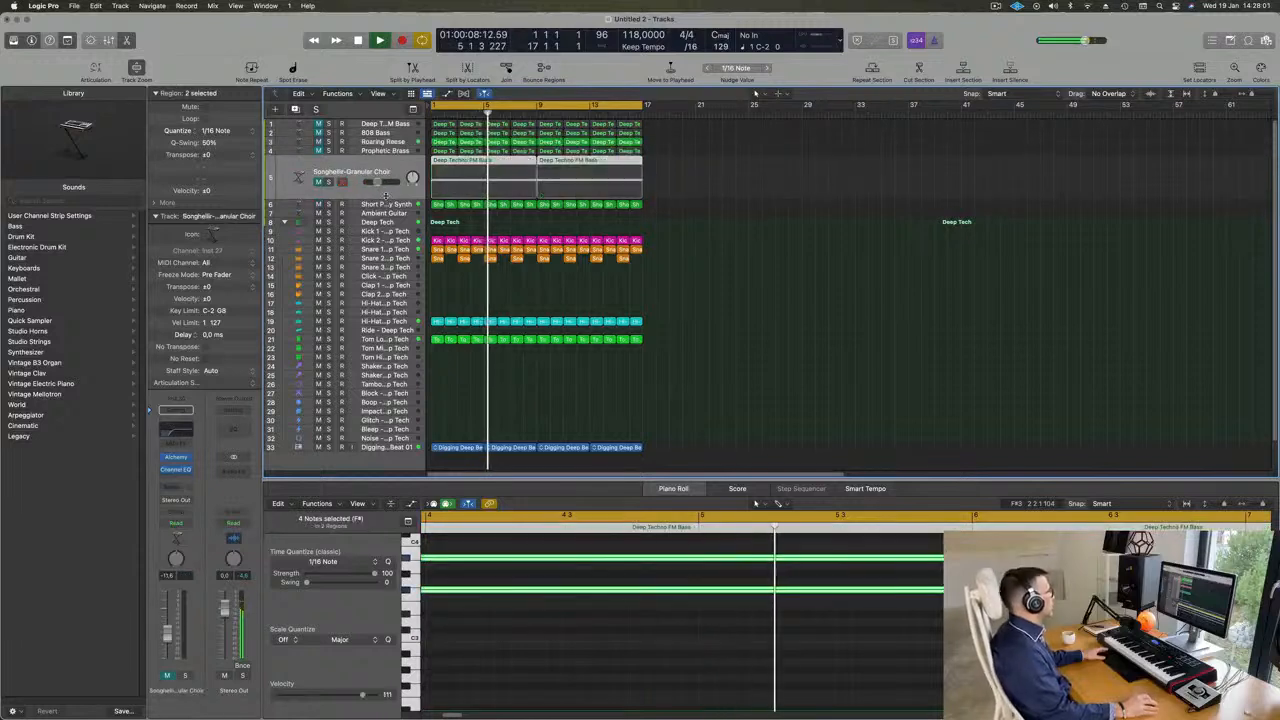
{"action": "left_click", "coordinate": [316, 182]}
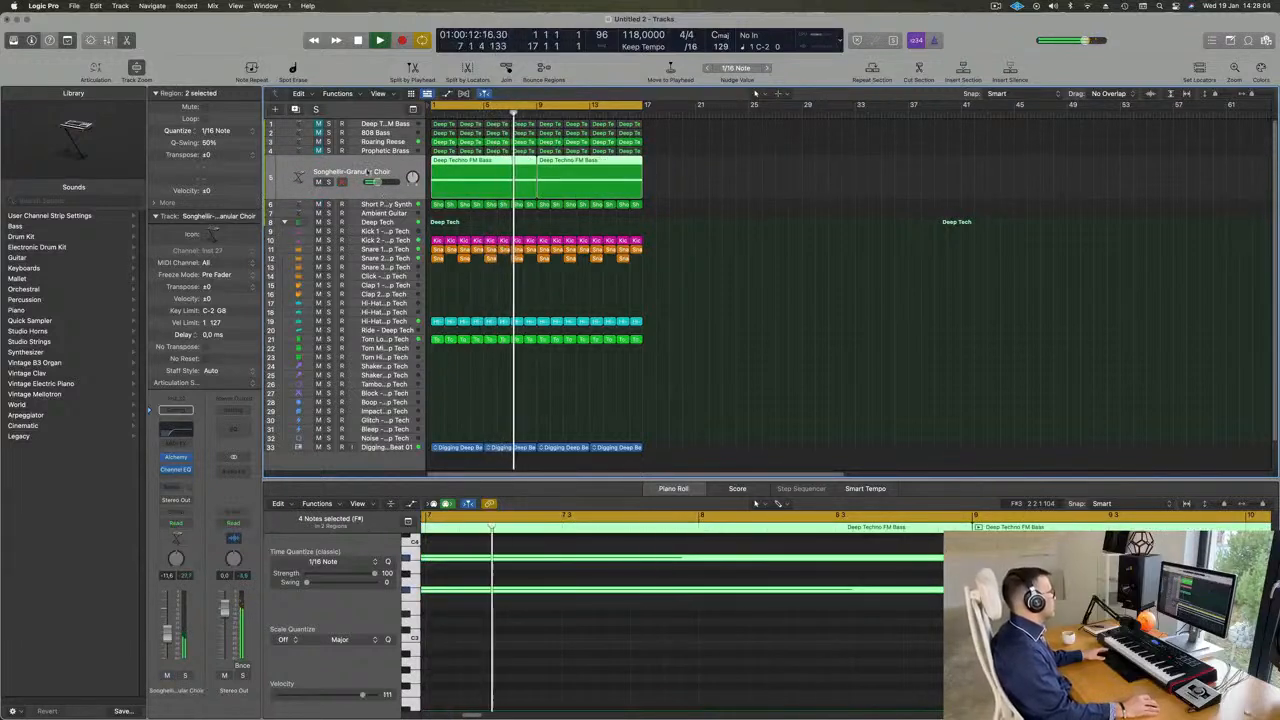
Unmute the Prophetic Brass and Deep Techno FM Bass tracks, keeping 808 Bass muted, and adjust the Prophetic Brass volume to about -6 dB
{"action": "scroll", "coordinate": [316, 183], "scroll_direction": "up", "scroll_amount": 1}
{"action": "key", "text": "Up"}
{"action": "key", "text": "Up"}
{"action": "key", "text": "Up"}
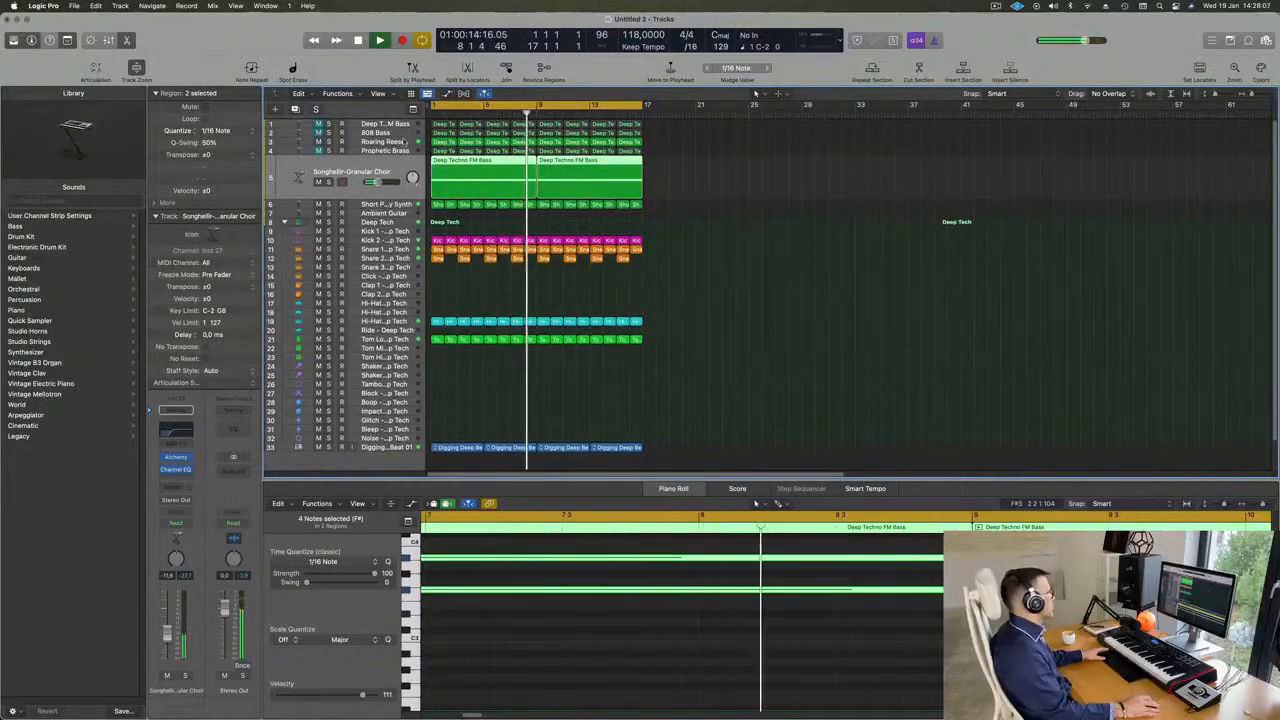
{"action": "key", "text": "ctrl+m"}
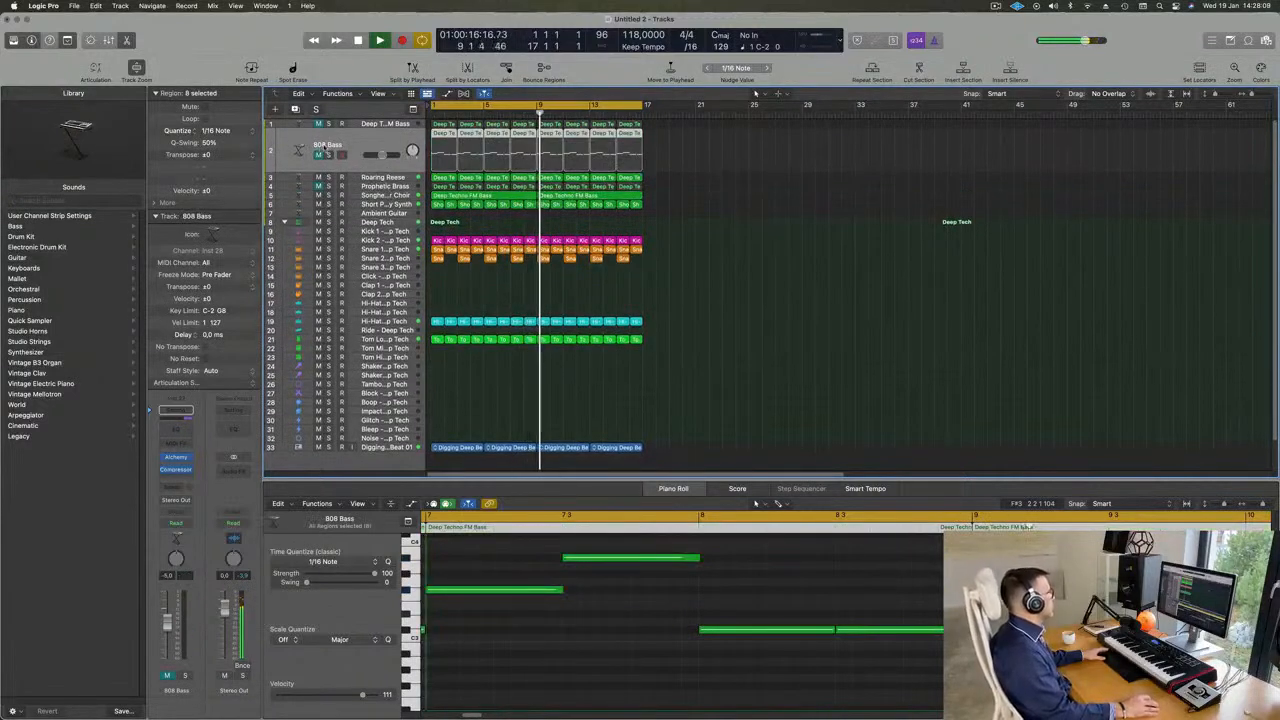
{"action": "left_click", "coordinate": [385, 187]}
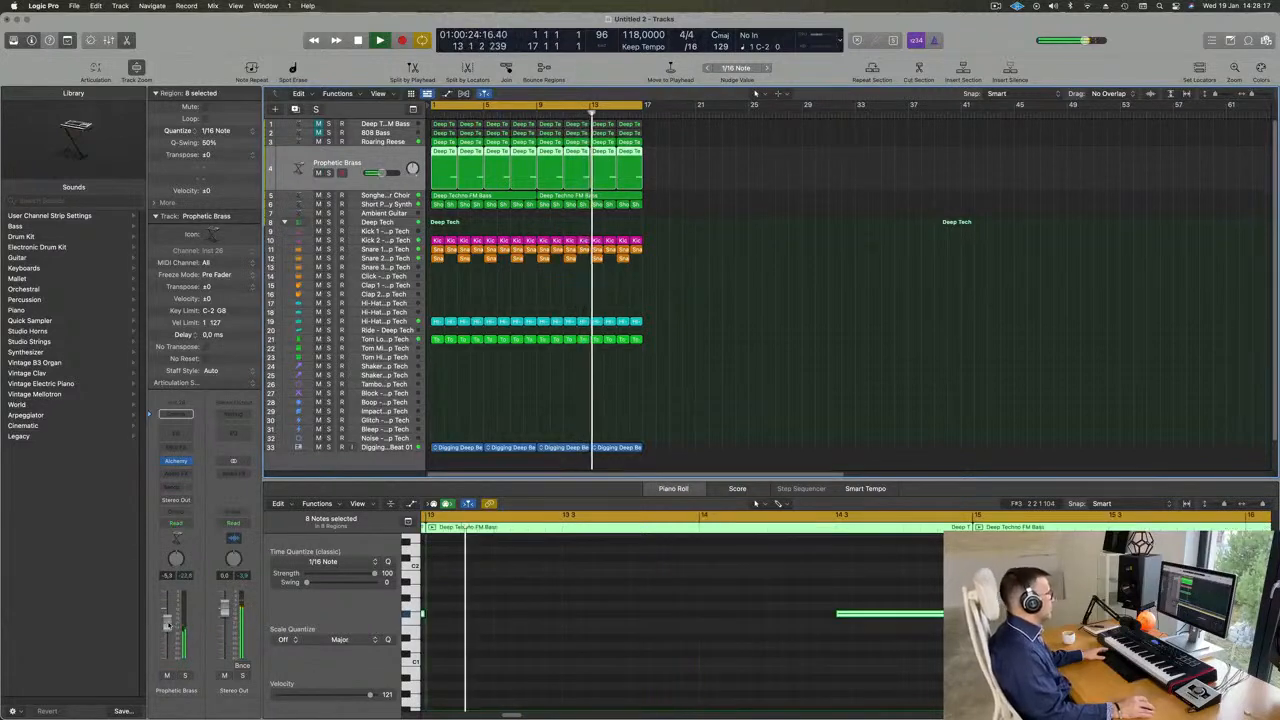
{"action": "left_click", "coordinate": [318, 124]}
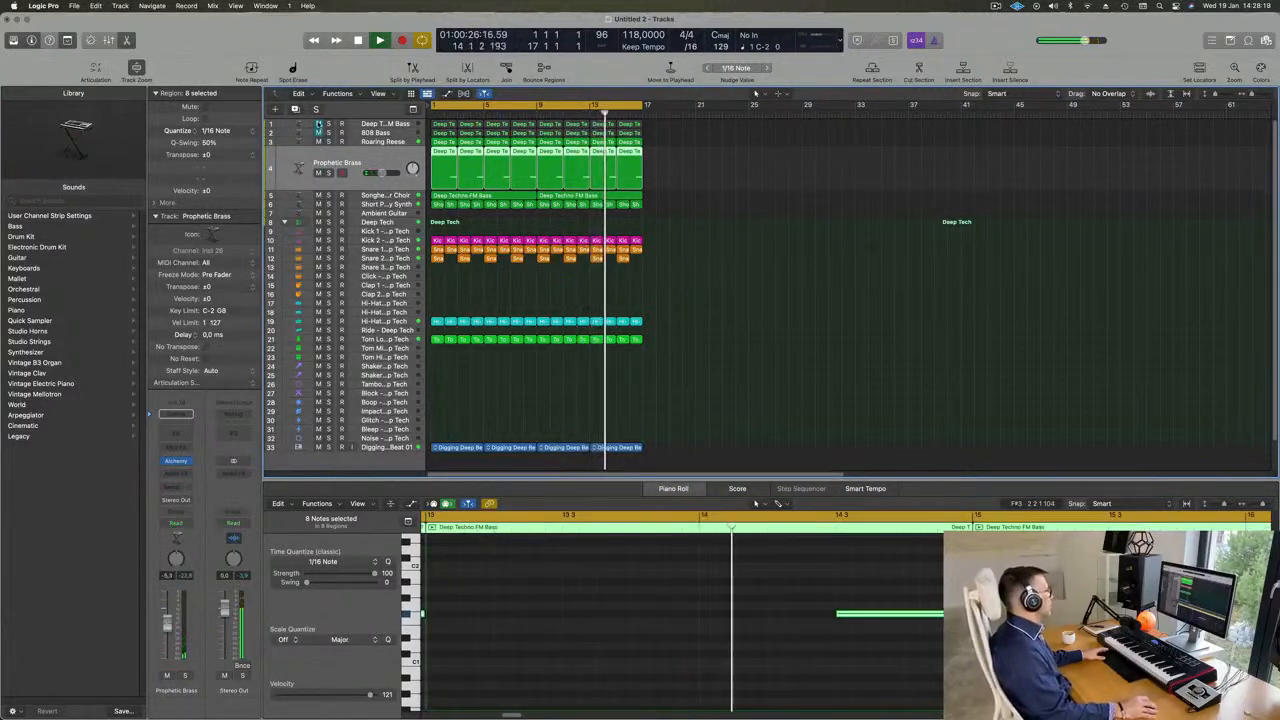
{"action": "left_click", "coordinate": [318, 124]}
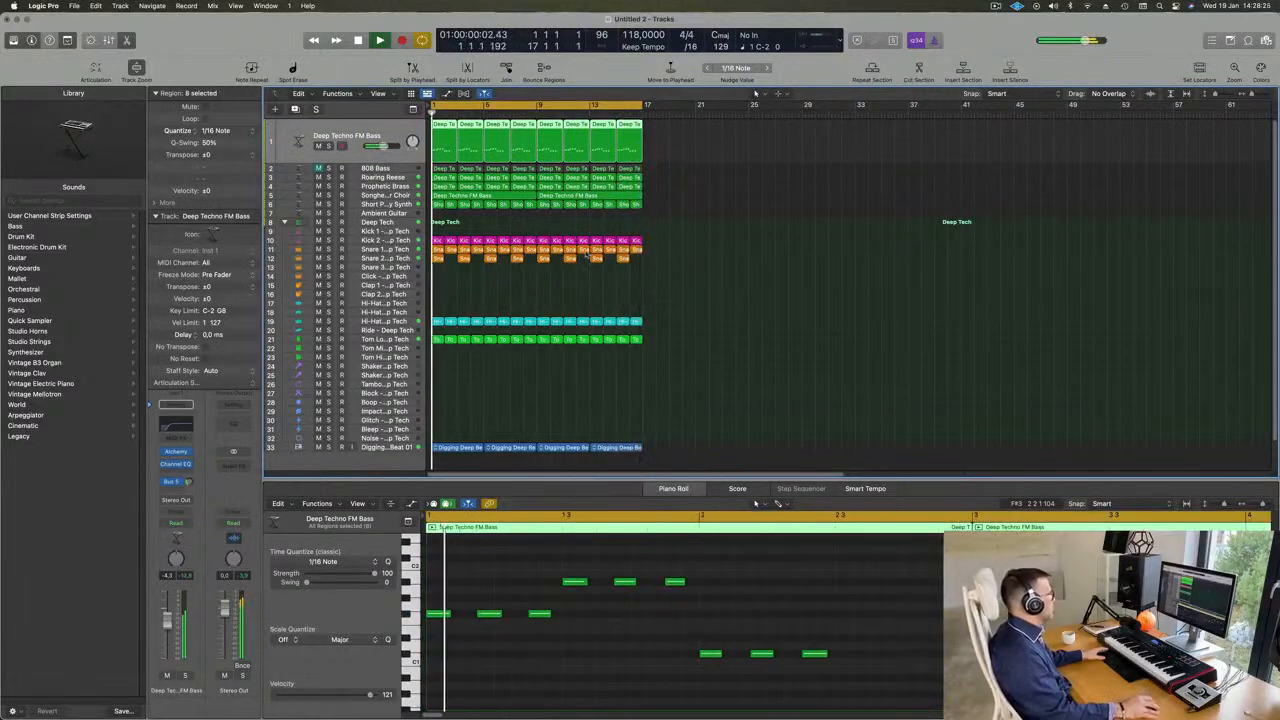
Select the Short Plucky Synth track, deselect its regions and check the full 16-bar arrangement in playback
{"action": "scroll", "coordinate": [452, 228], "scroll_direction": "down", "scroll_amount": 2}
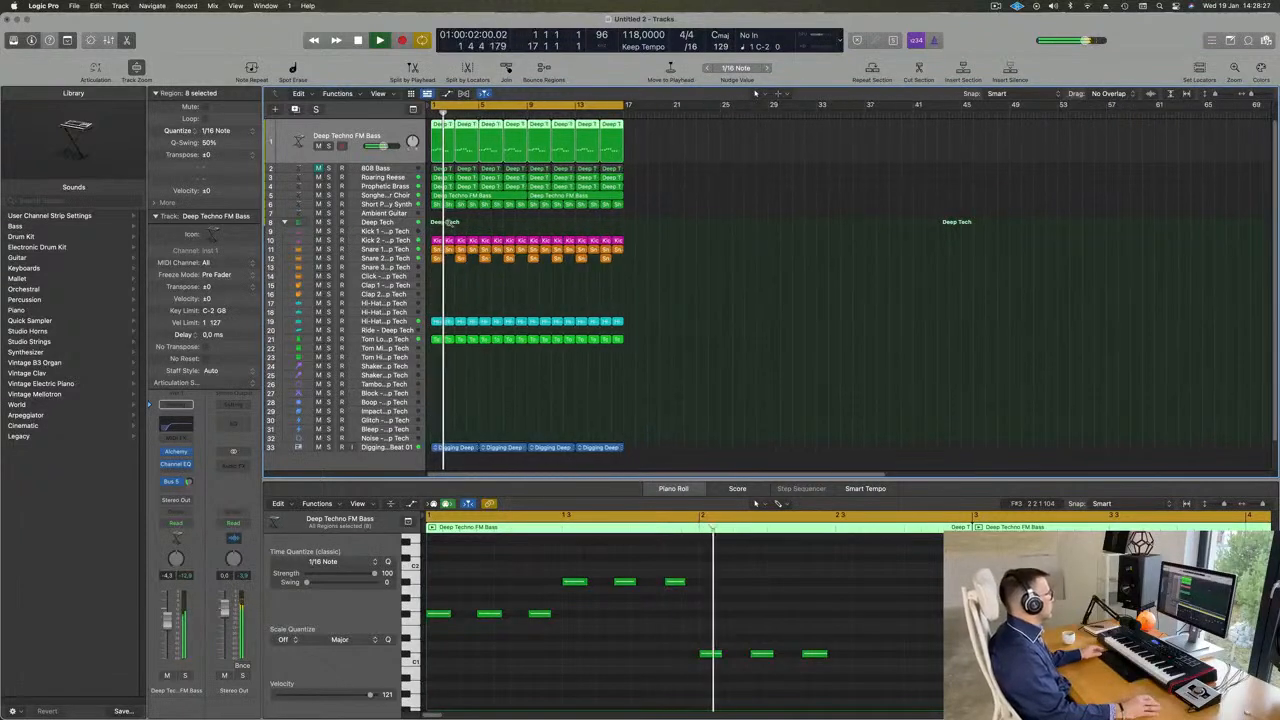
{"action": "left_click", "coordinate": [399, 205]}
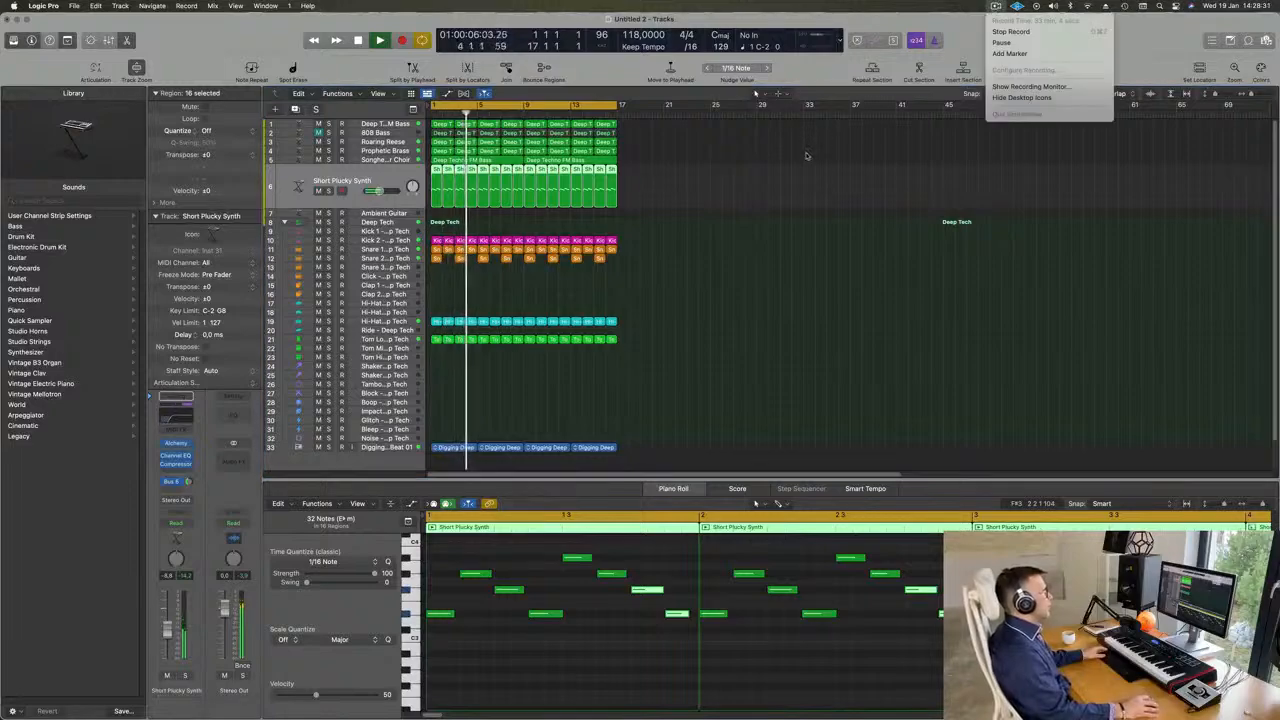
{"action": "left_click", "coordinate": [760, 150]}
{"action": "scroll", "coordinate": [720, 160], "scroll_direction": "down", "scroll_amount": 2}
{"action": "scroll", "coordinate": [698, 190], "scroll_direction": "up", "scroll_amount": 1}
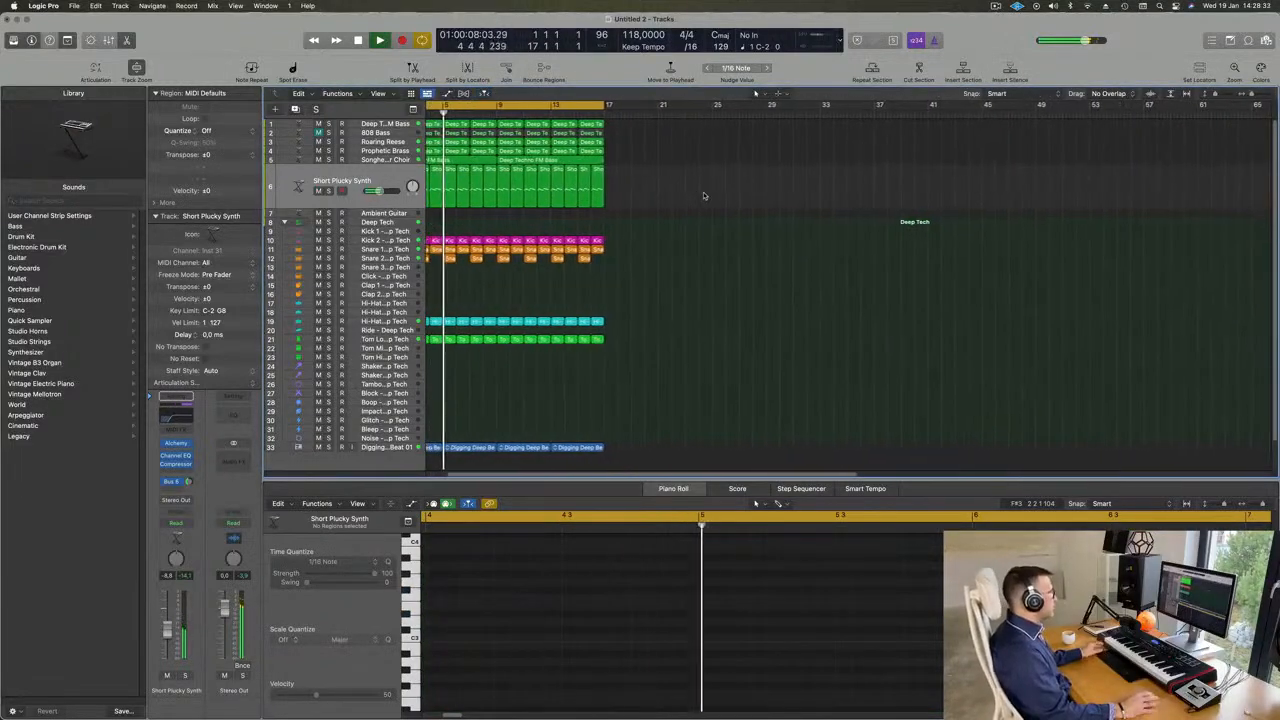